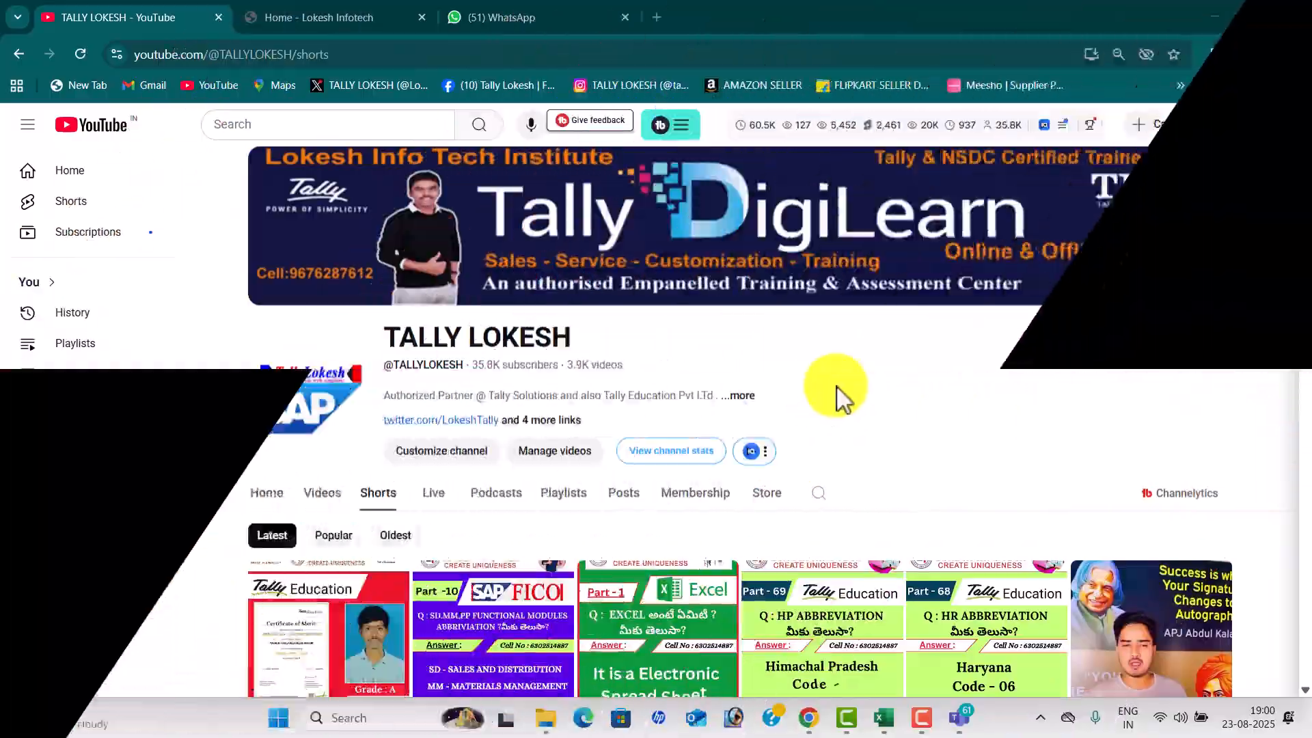
Look through the channel's Shorts for its Tally and SAP FICO lessons.
scroll(834, 395, down, 5)
scroll(860, 402, down, 3)
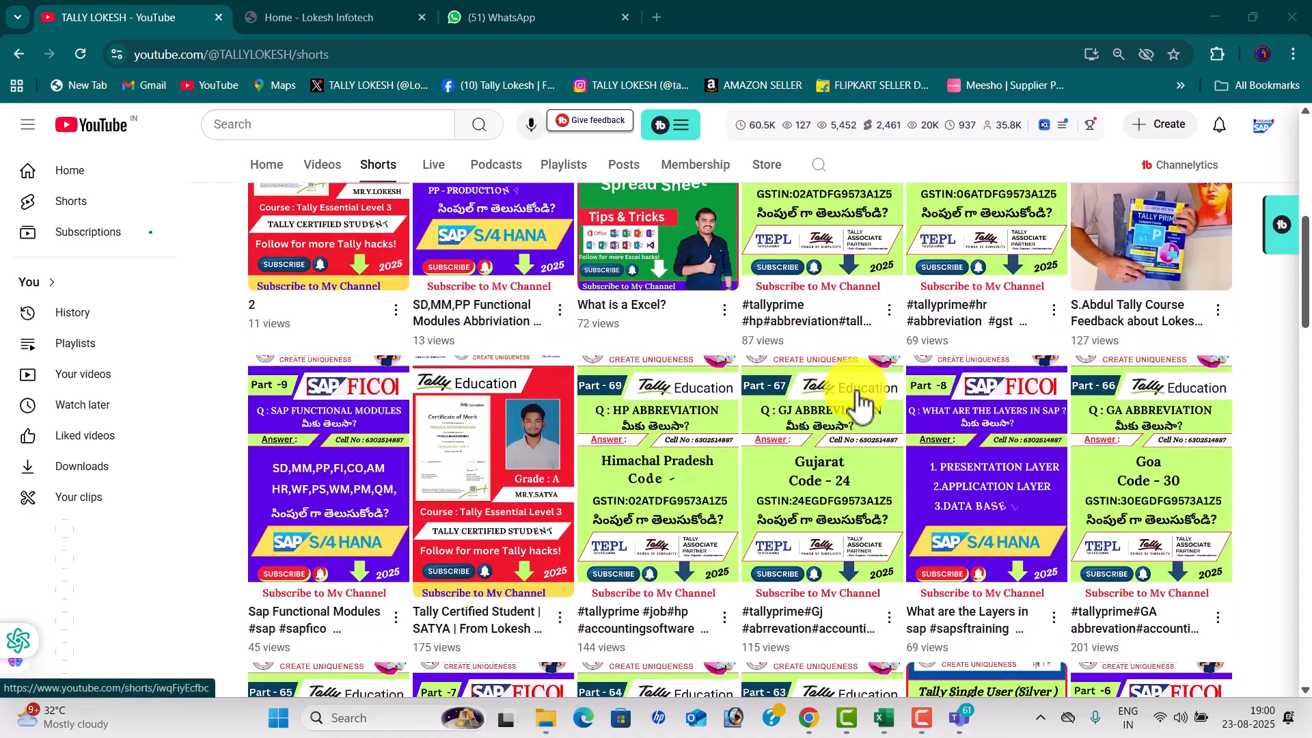
scroll(864, 402, down, 3)
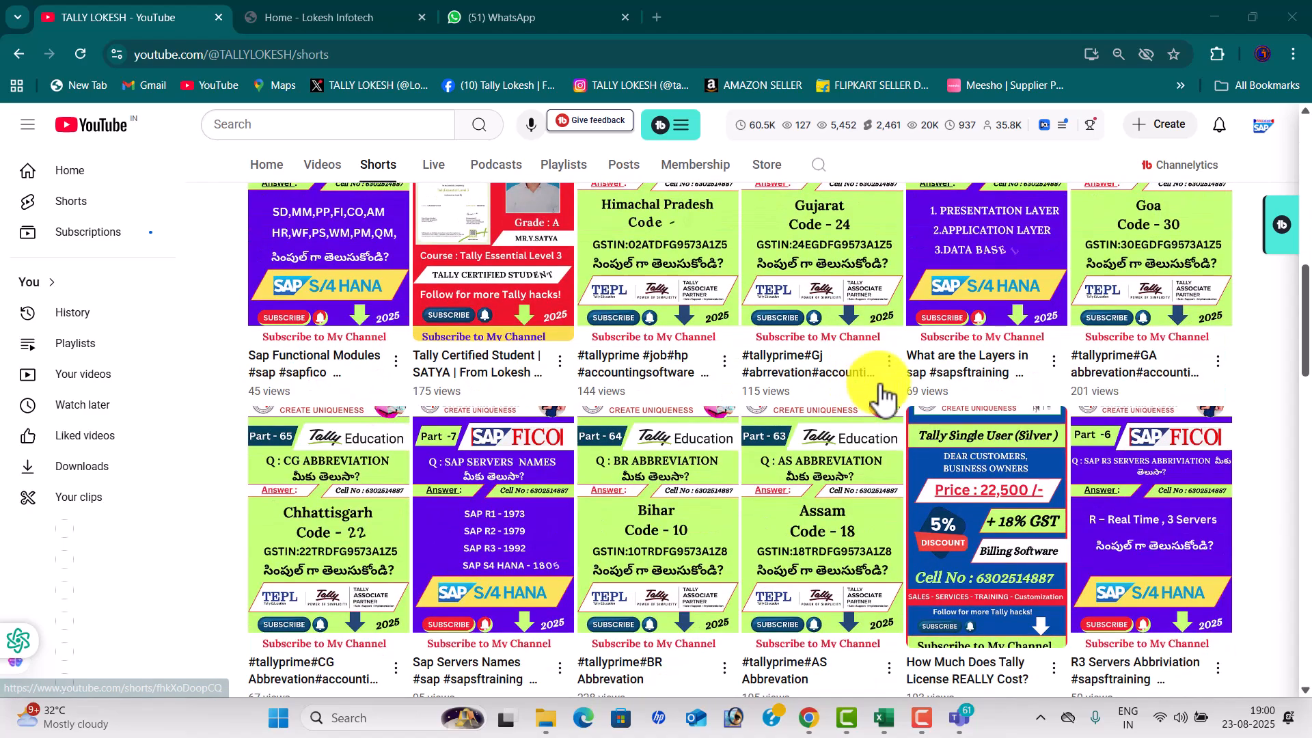
scroll(878, 388, down, 4)
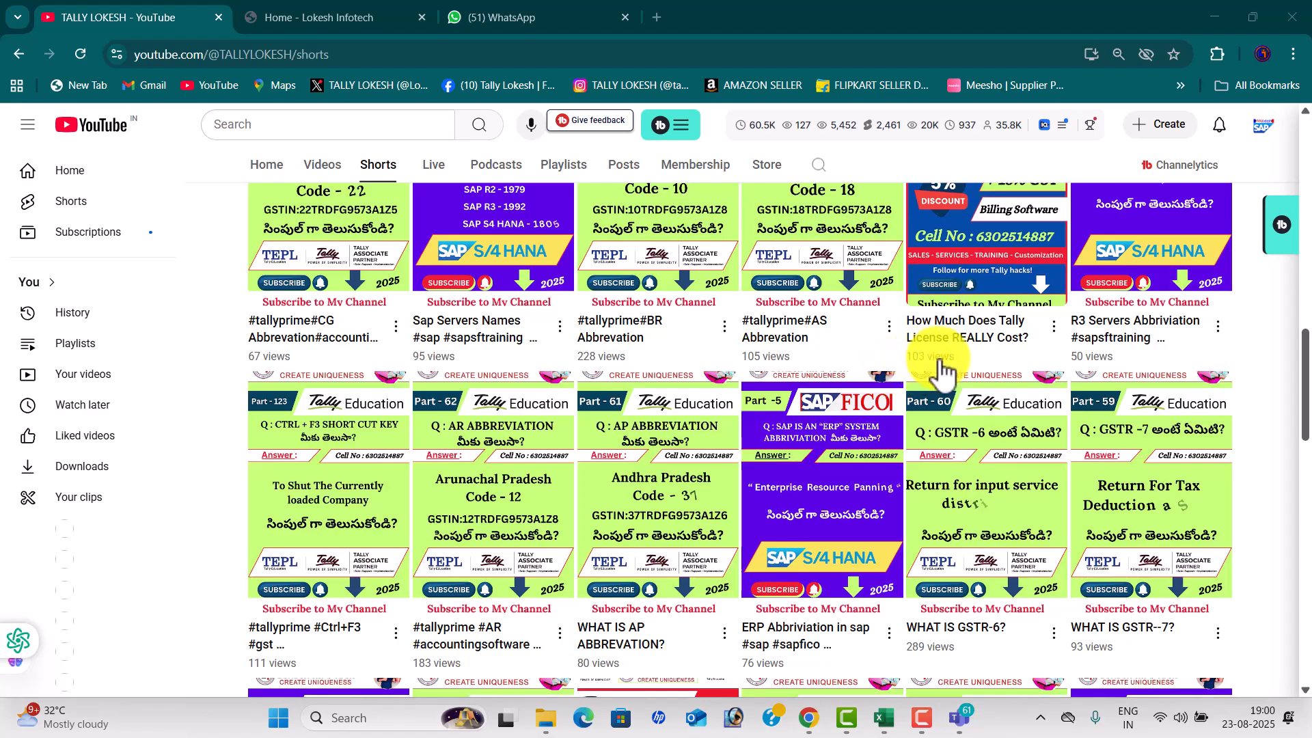
scroll(941, 371, up, 5)
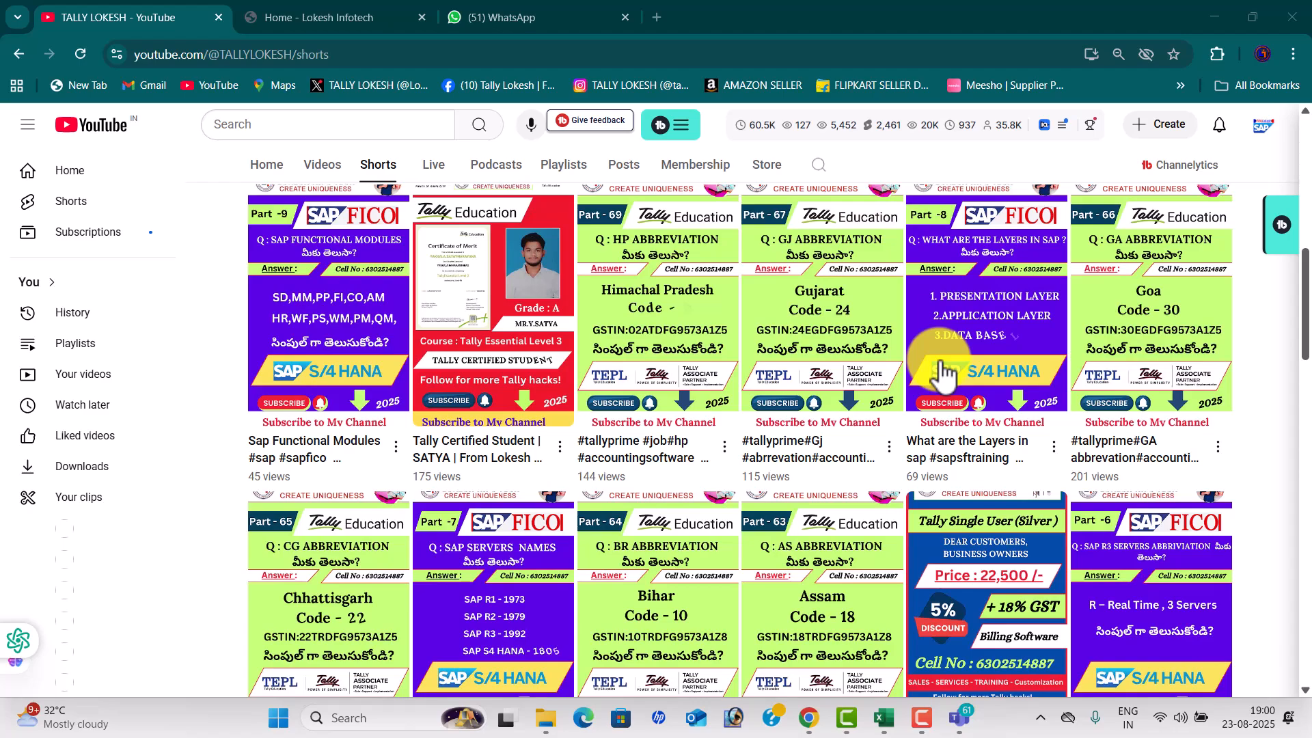
scroll(941, 371, down, 5)
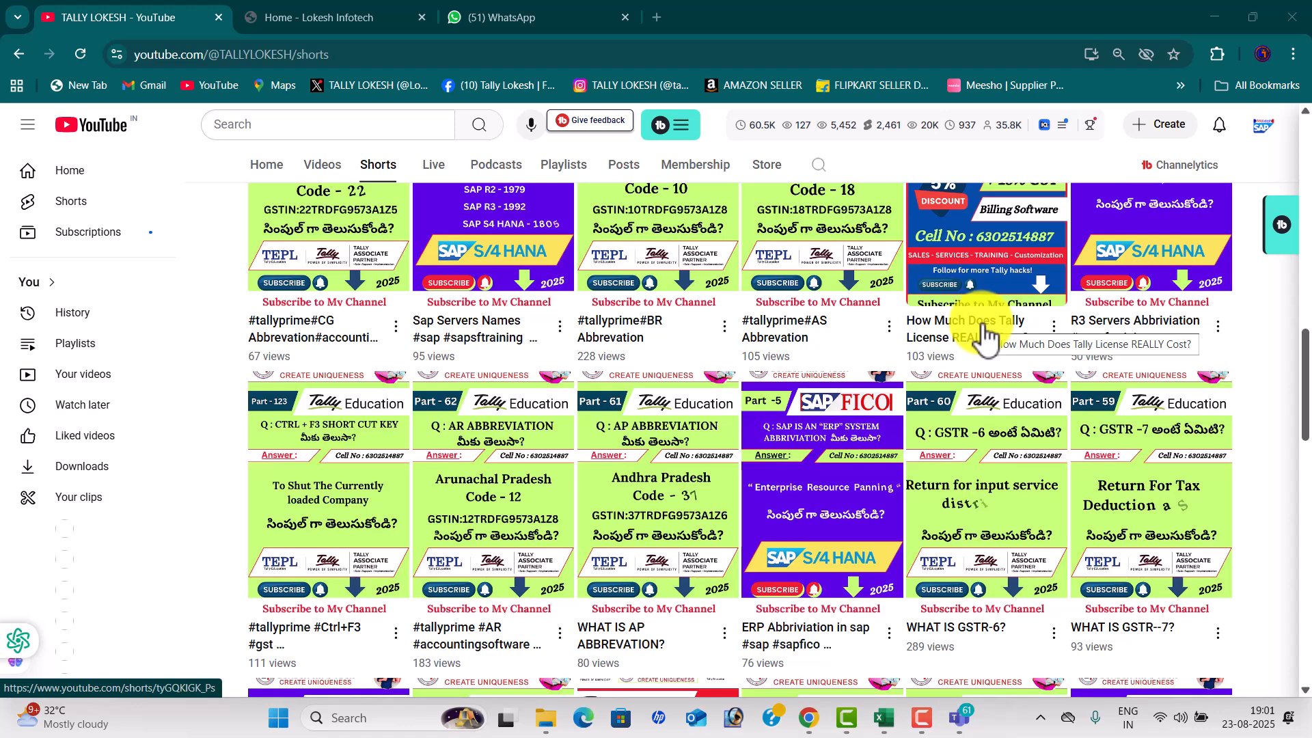
scroll(987, 335, down, 3)
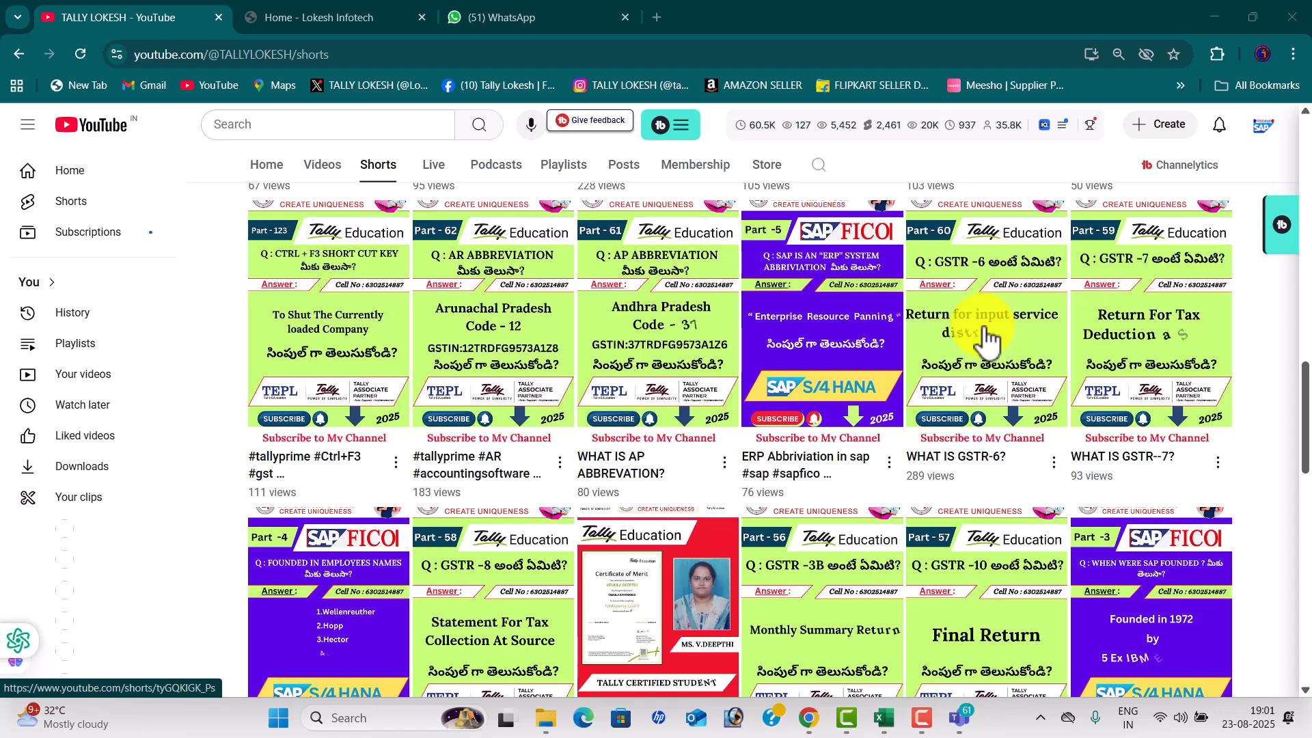
scroll(987, 334, down, 3)
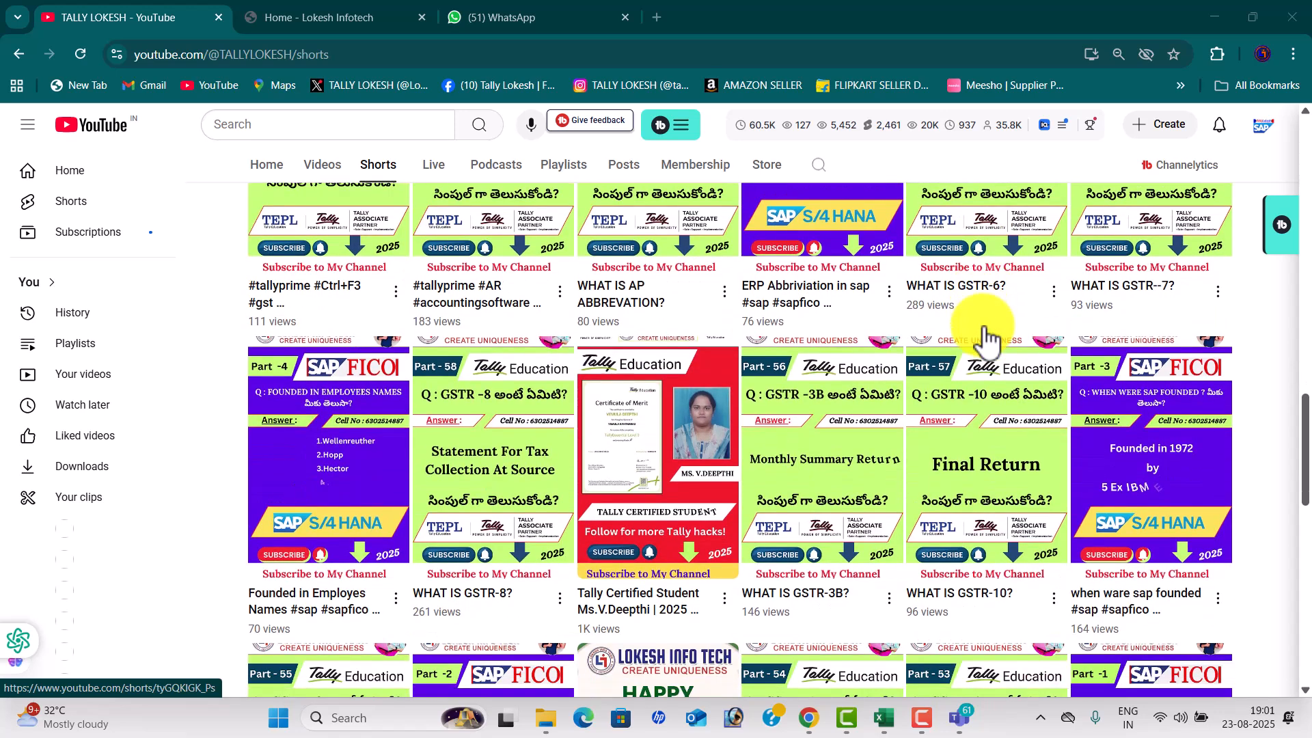
scroll(987, 334, down, 3)
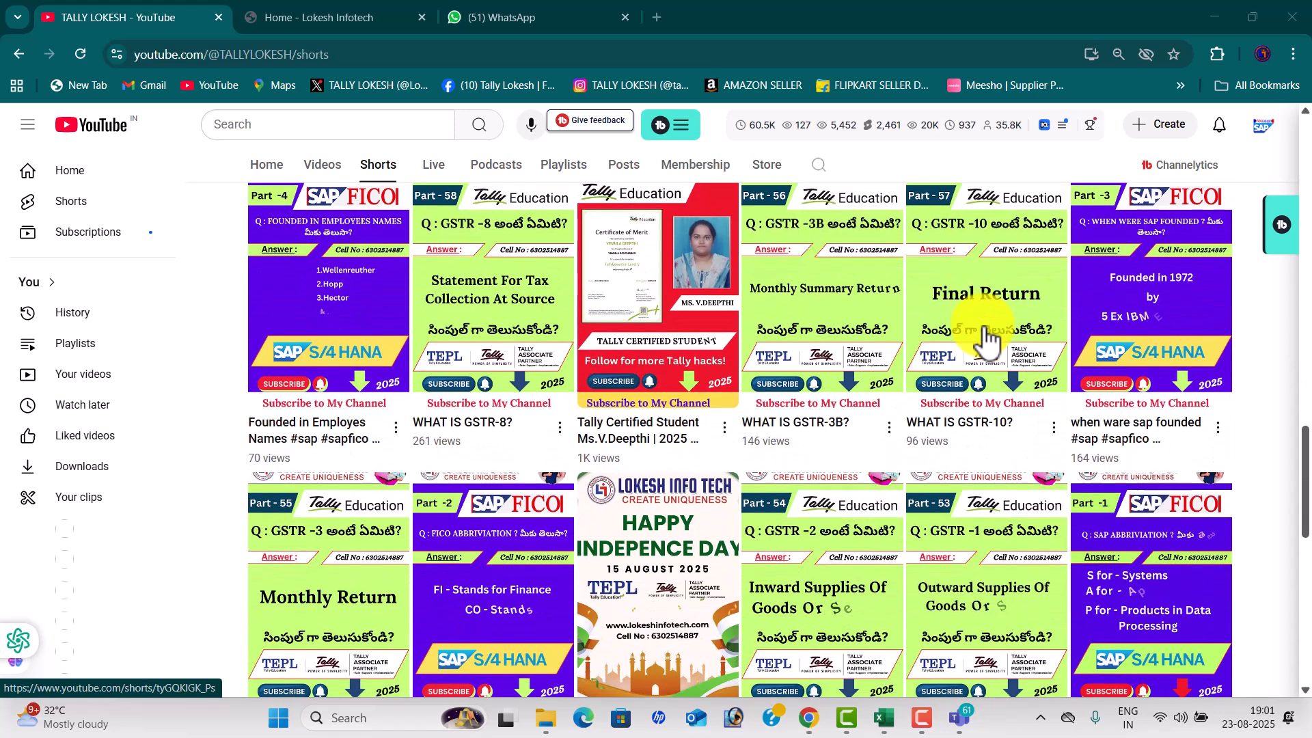
scroll(986, 335, down, 1)
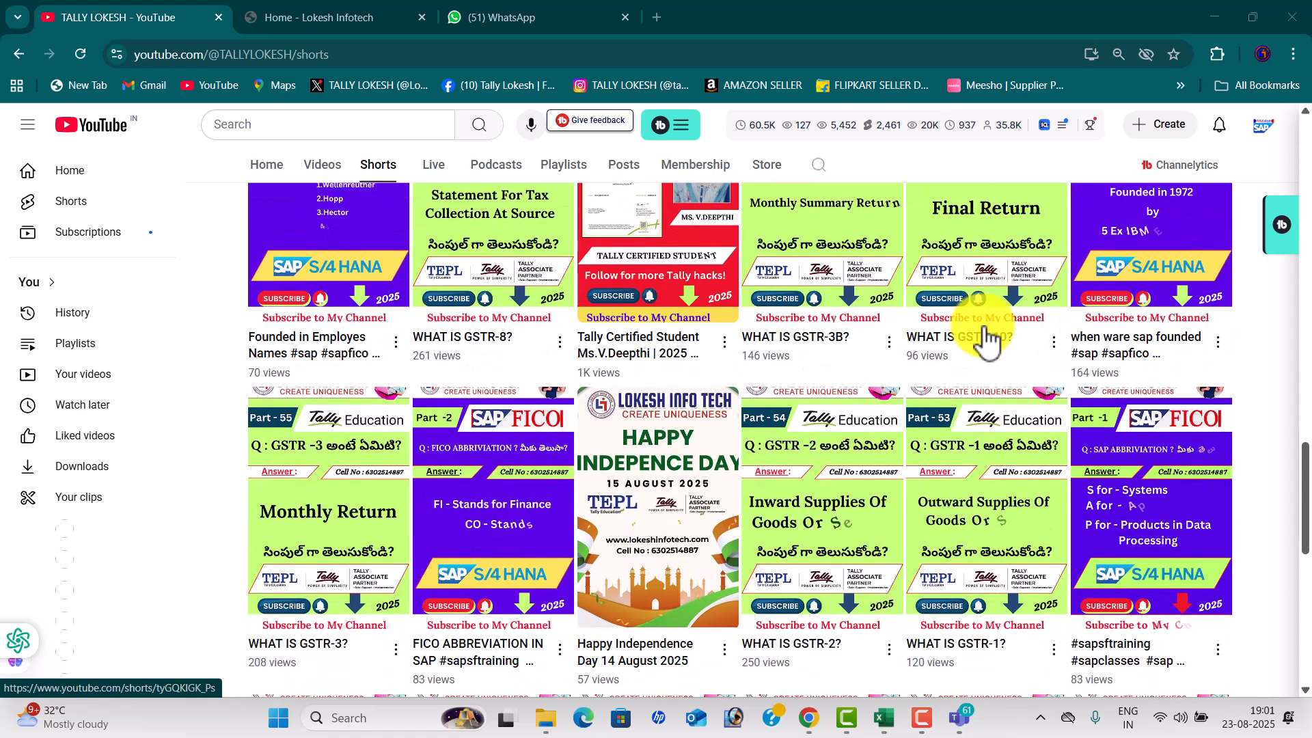
scroll(986, 335, down, 5)
scroll(987, 334, down, 3)
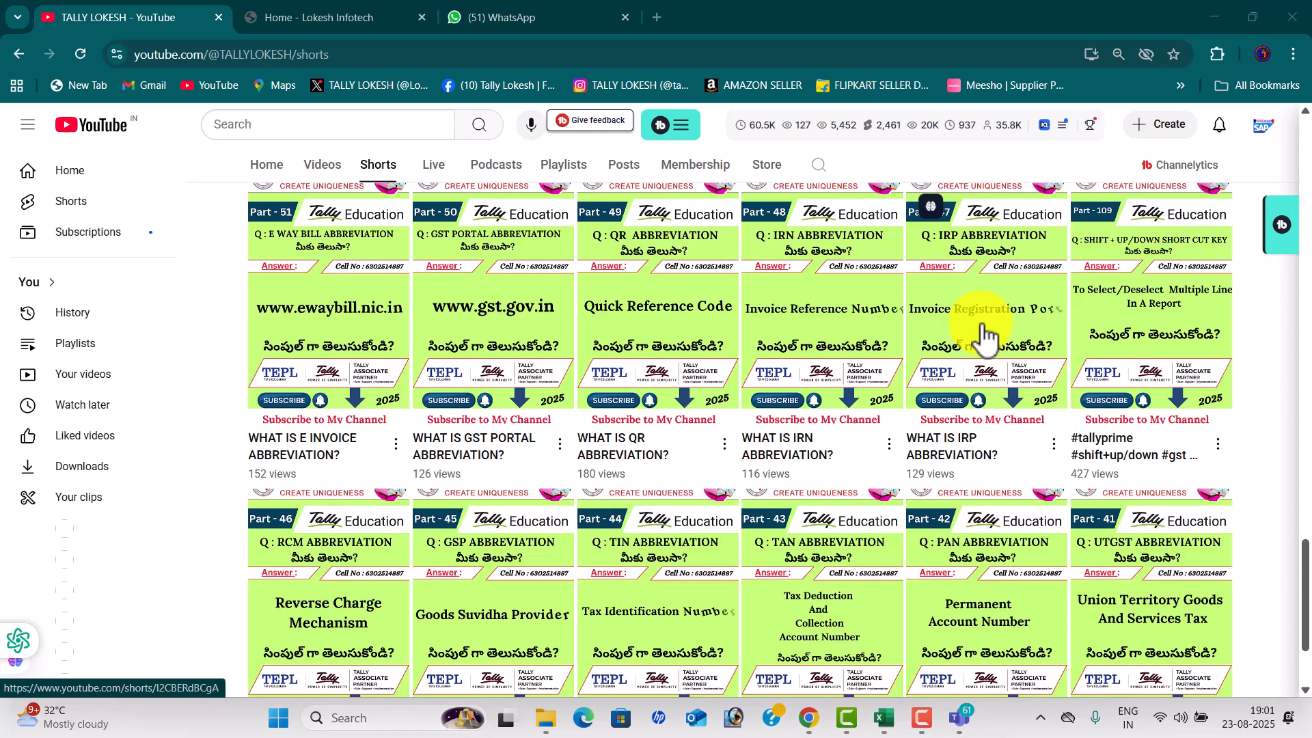
Show the channel's full-length videos and look through the latest uploads.
click(338, 171)
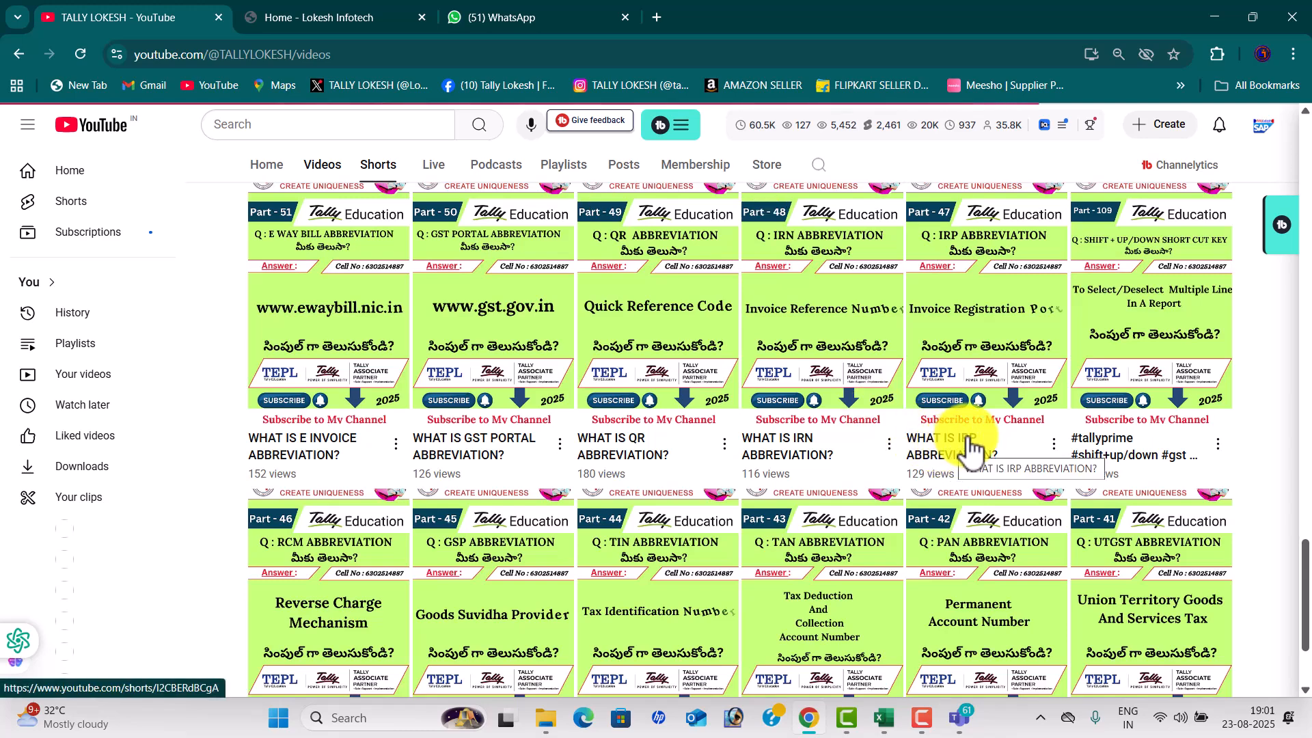
scroll(864, 505, down, 5)
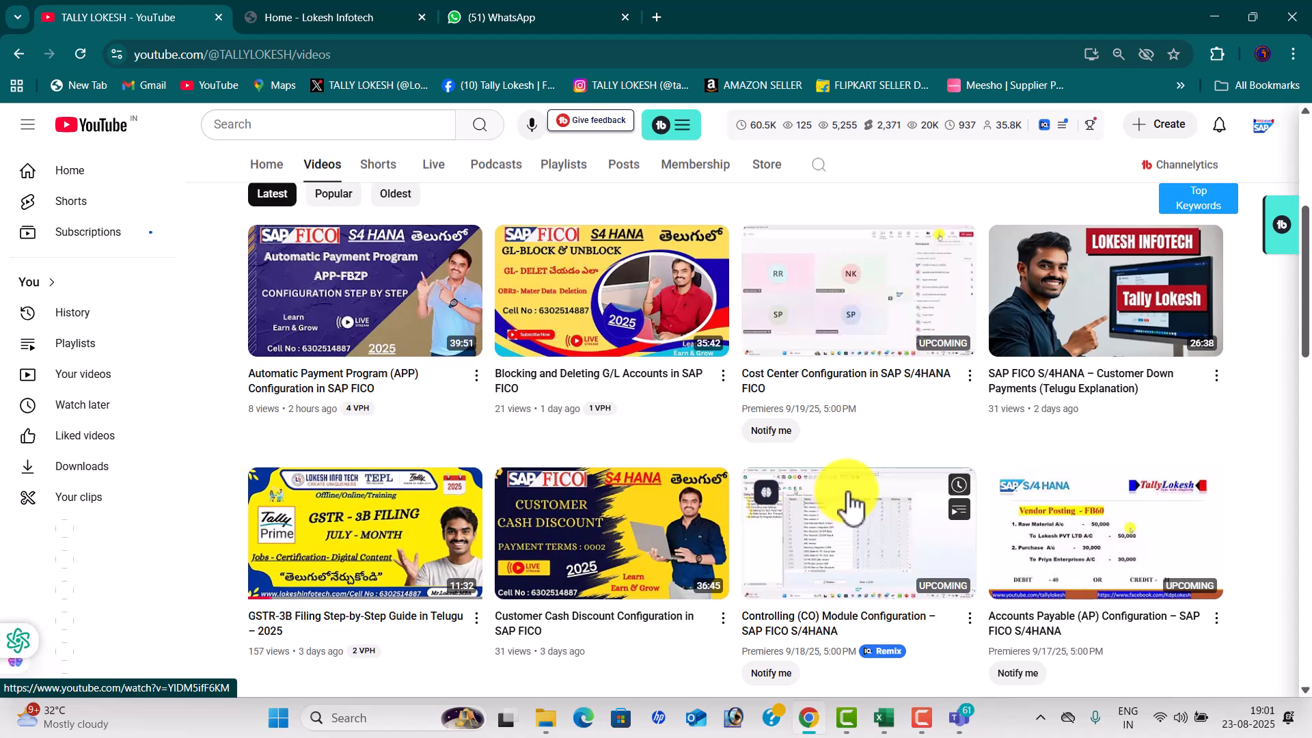
scroll(850, 506, down, 4)
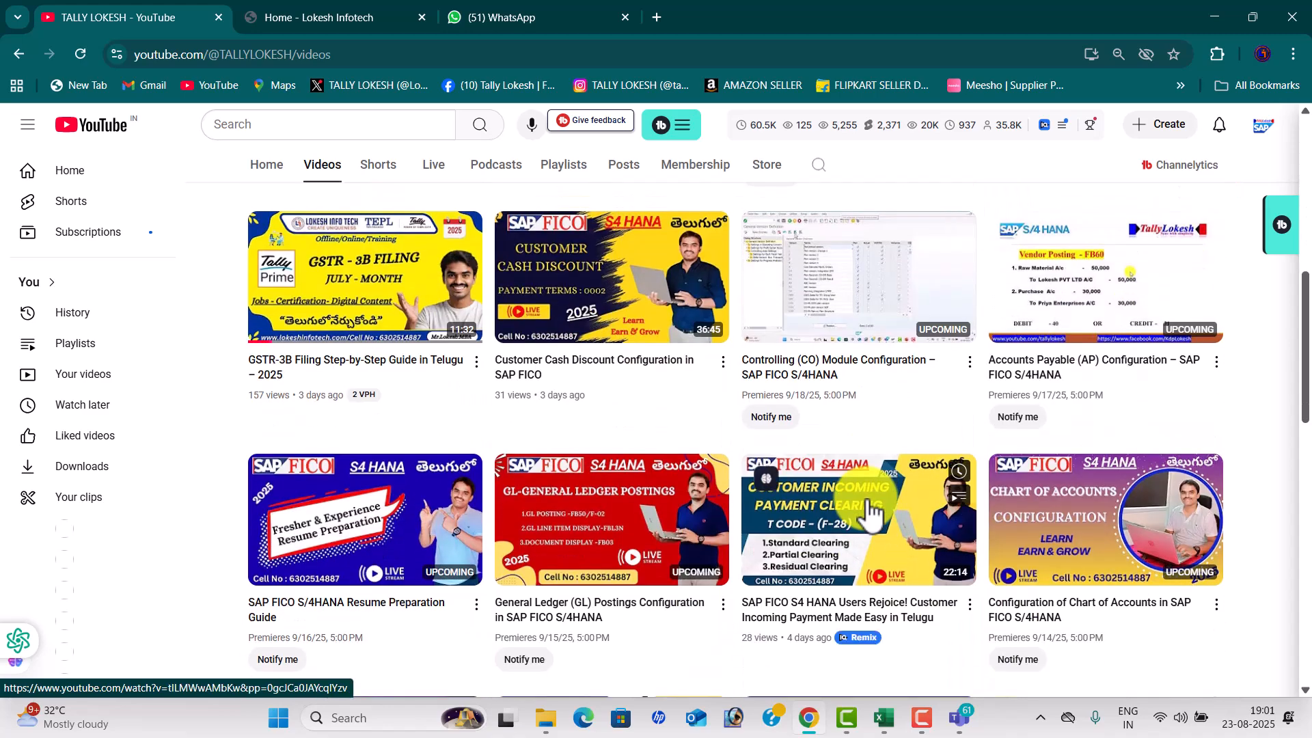
scroll(868, 509, down, 4)
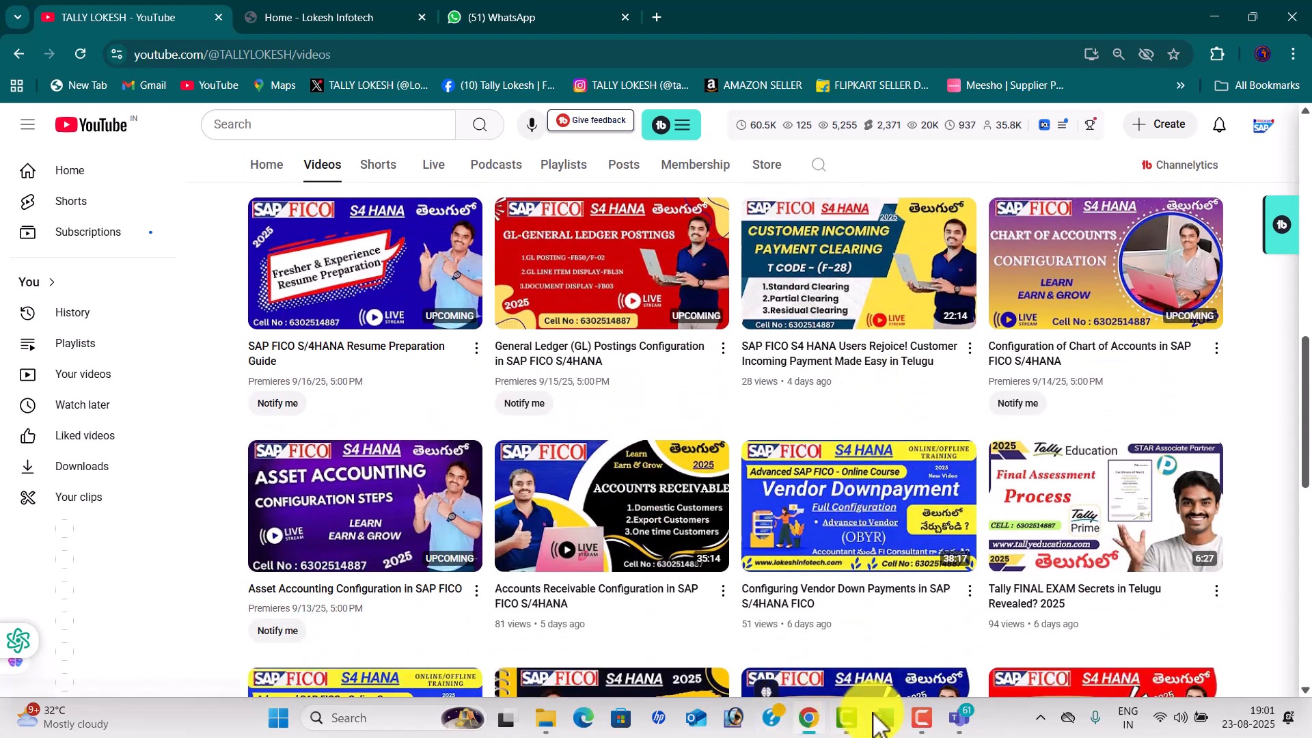
Switch to the TALLY TEST workbook in Excel, enter "Trading Organization" in C4 and widen column C to fit it.
click(882, 718)
click(349, 305)
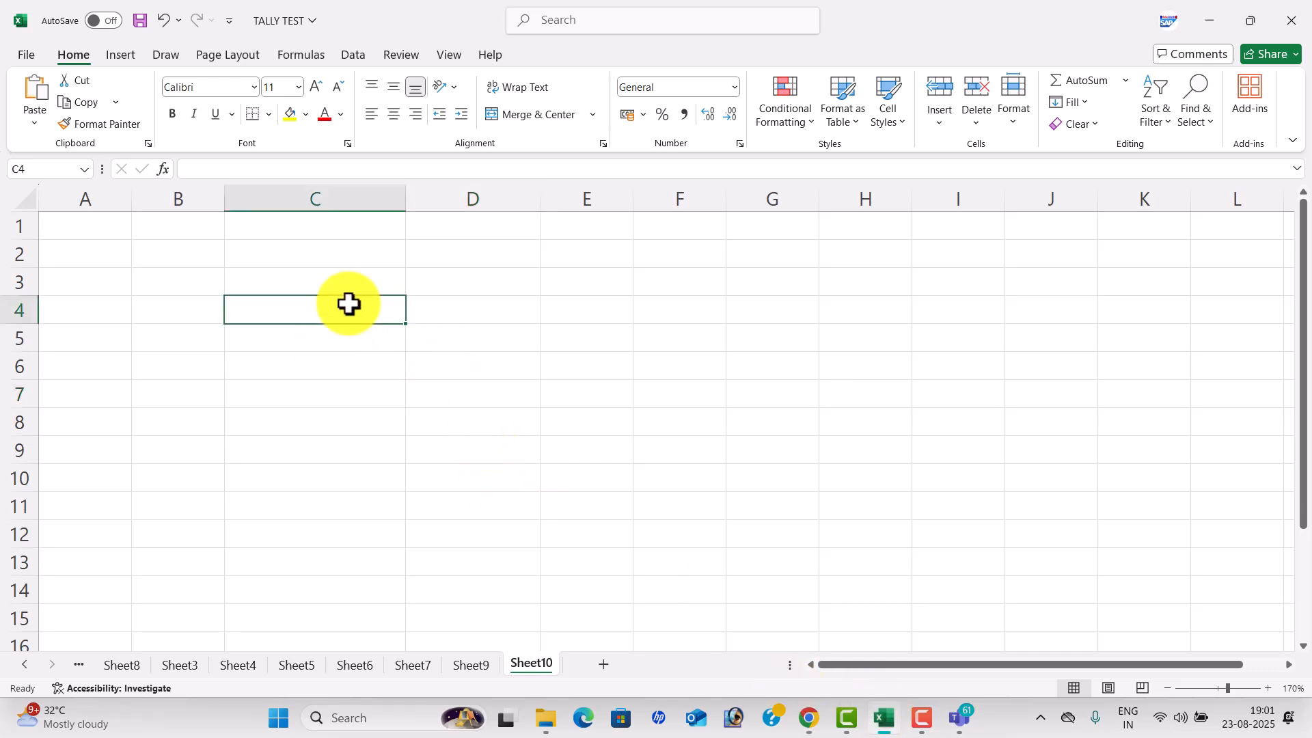
text(t)
key(BackSpace)
text(Tr)
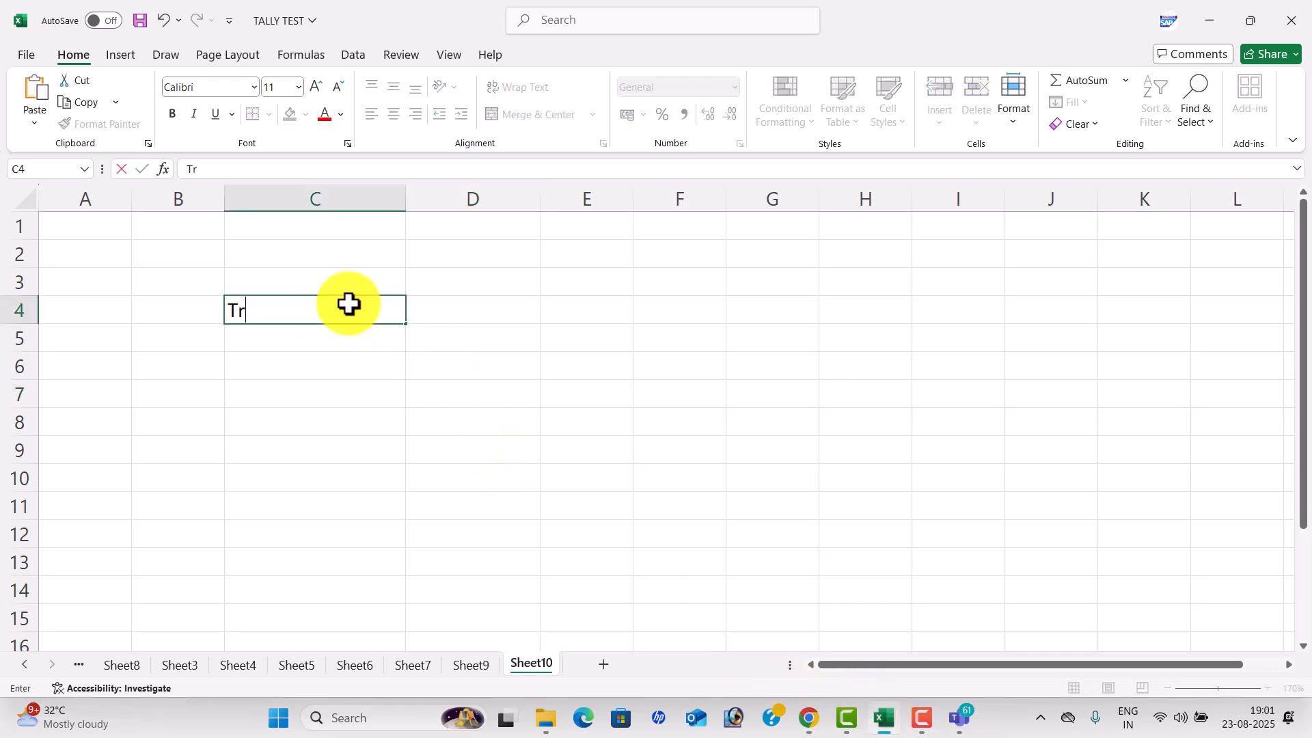
text(ading Organization)
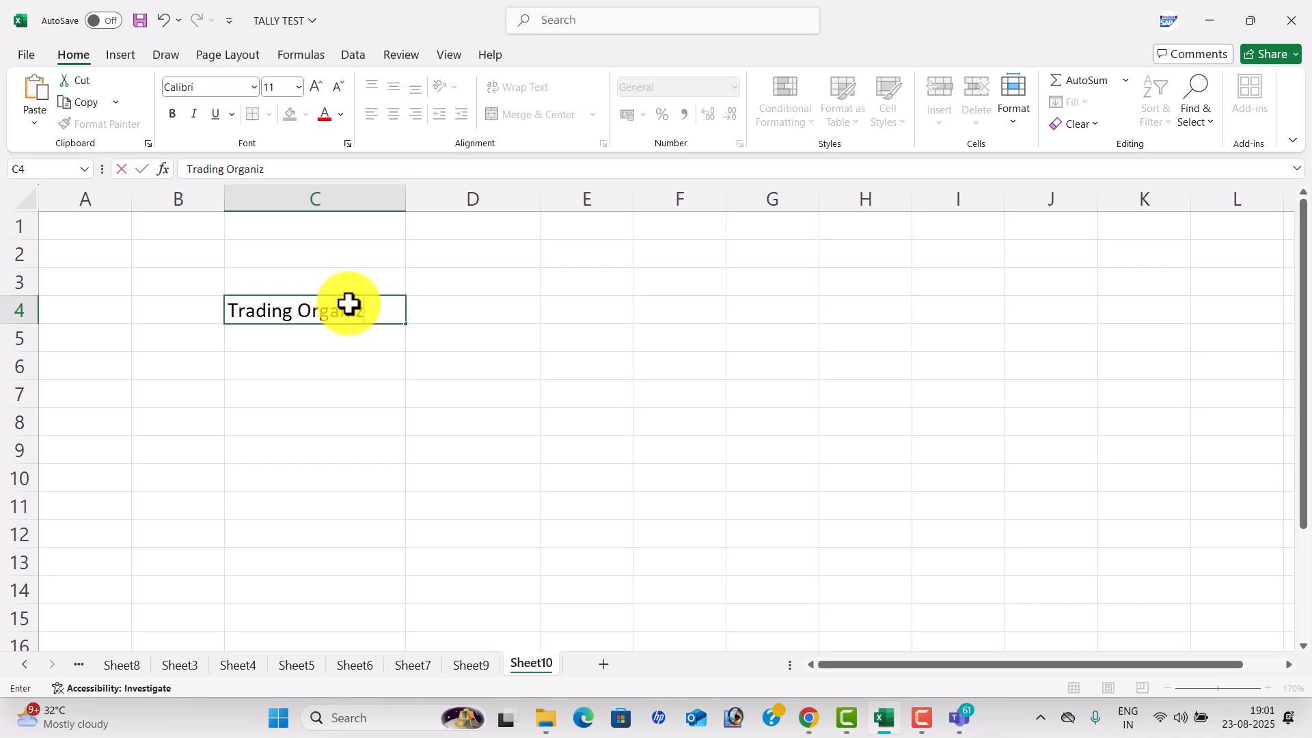
key(Return)
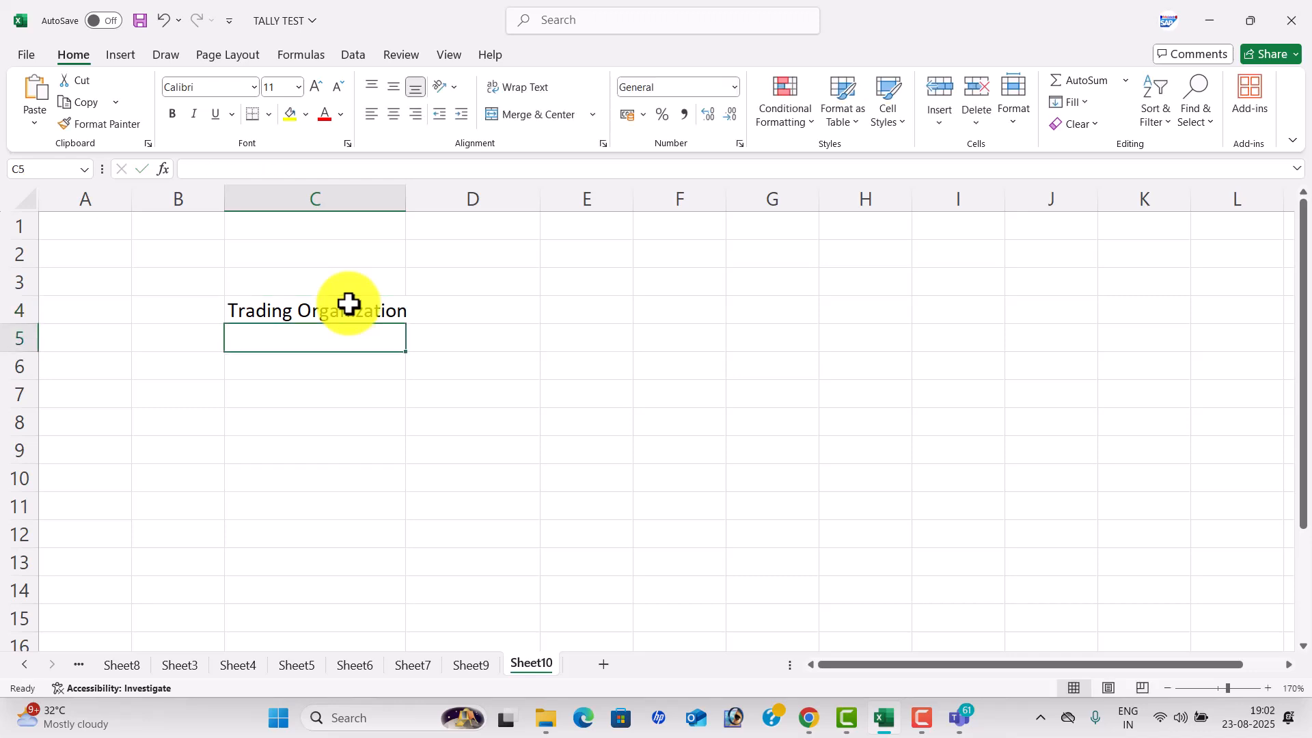
drag(407, 198, 448, 199)
click(397, 303)
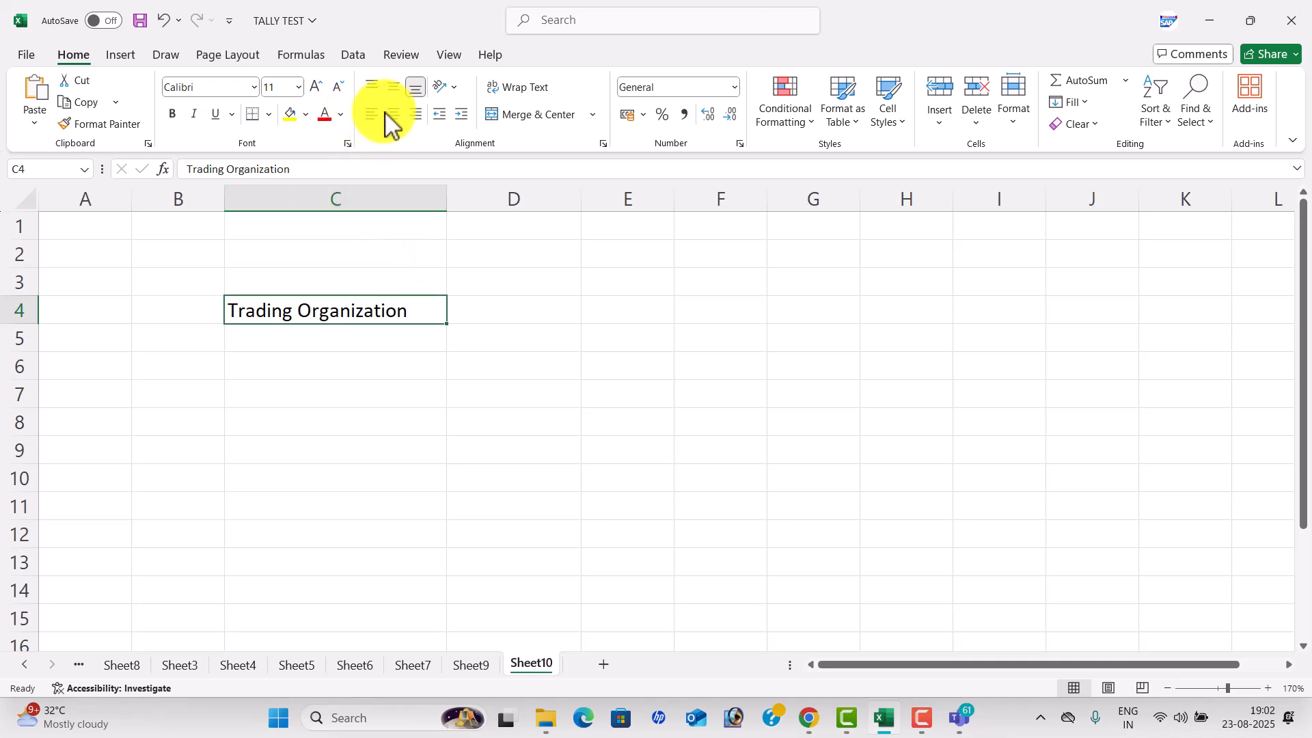
Enter the label "Type of Business" in cell C6.
click(324, 368)
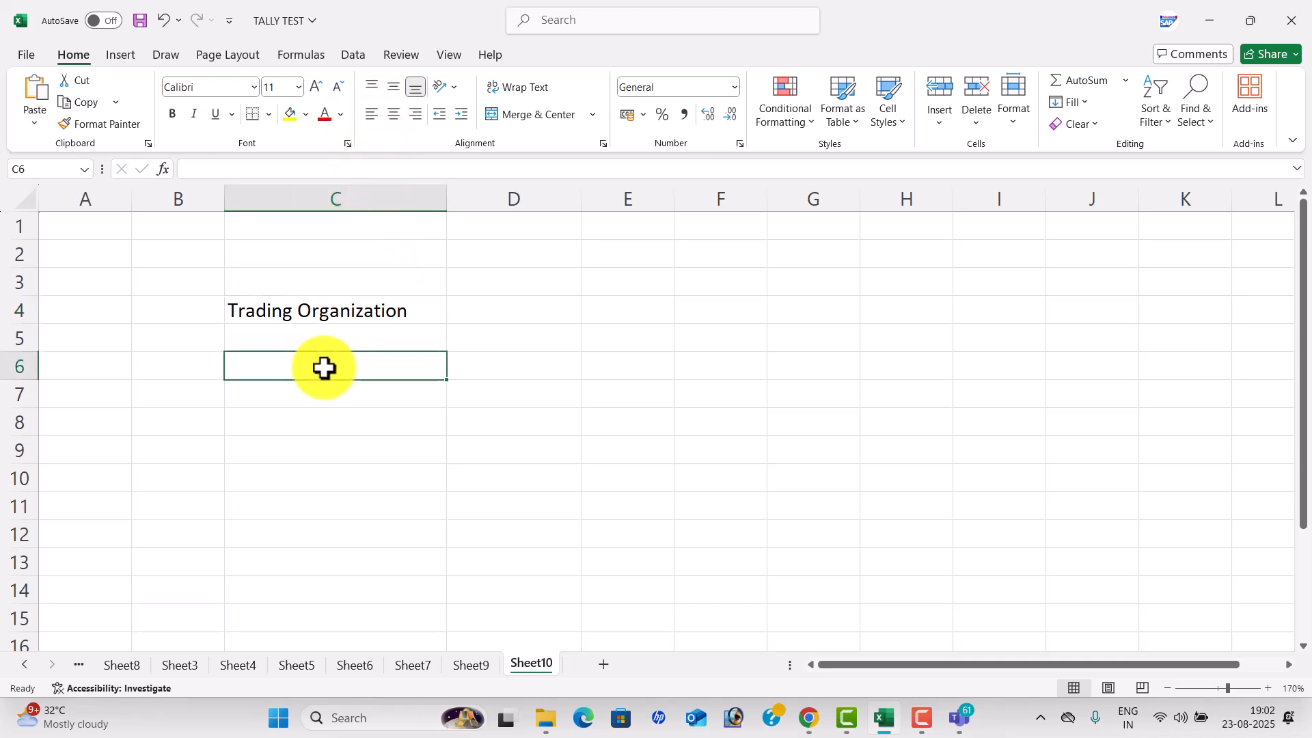
text(Type of )
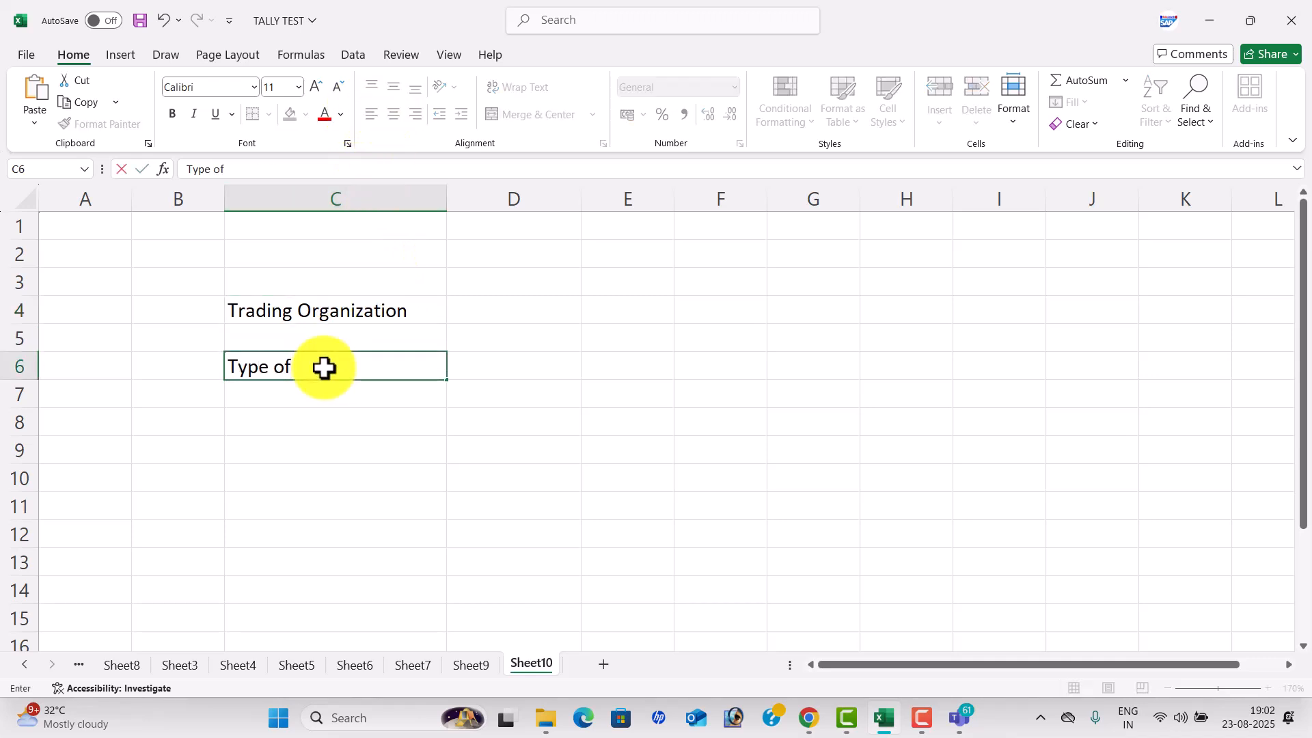
text(b)
key(BackSpace)
text(Business)
key(Return)
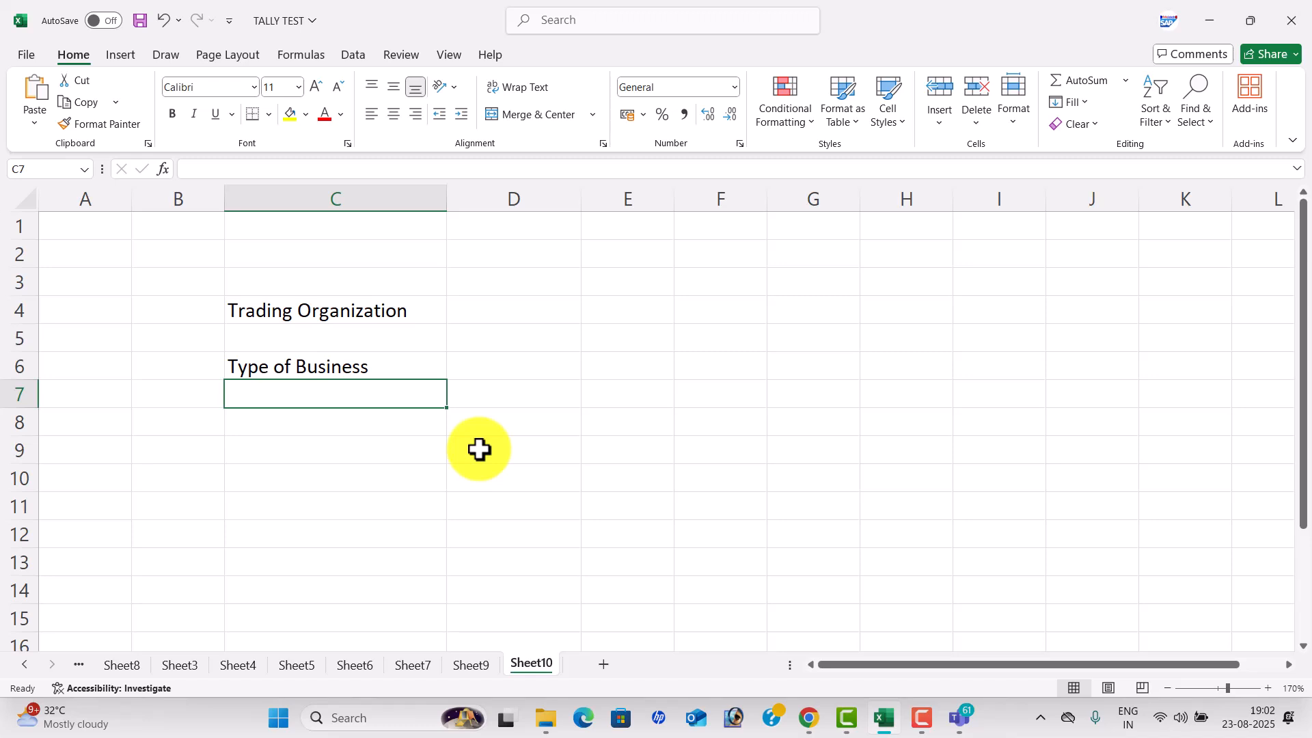
Enter "Buying and Selling" in cell C8 as the business type.
key(Down)
text(B)
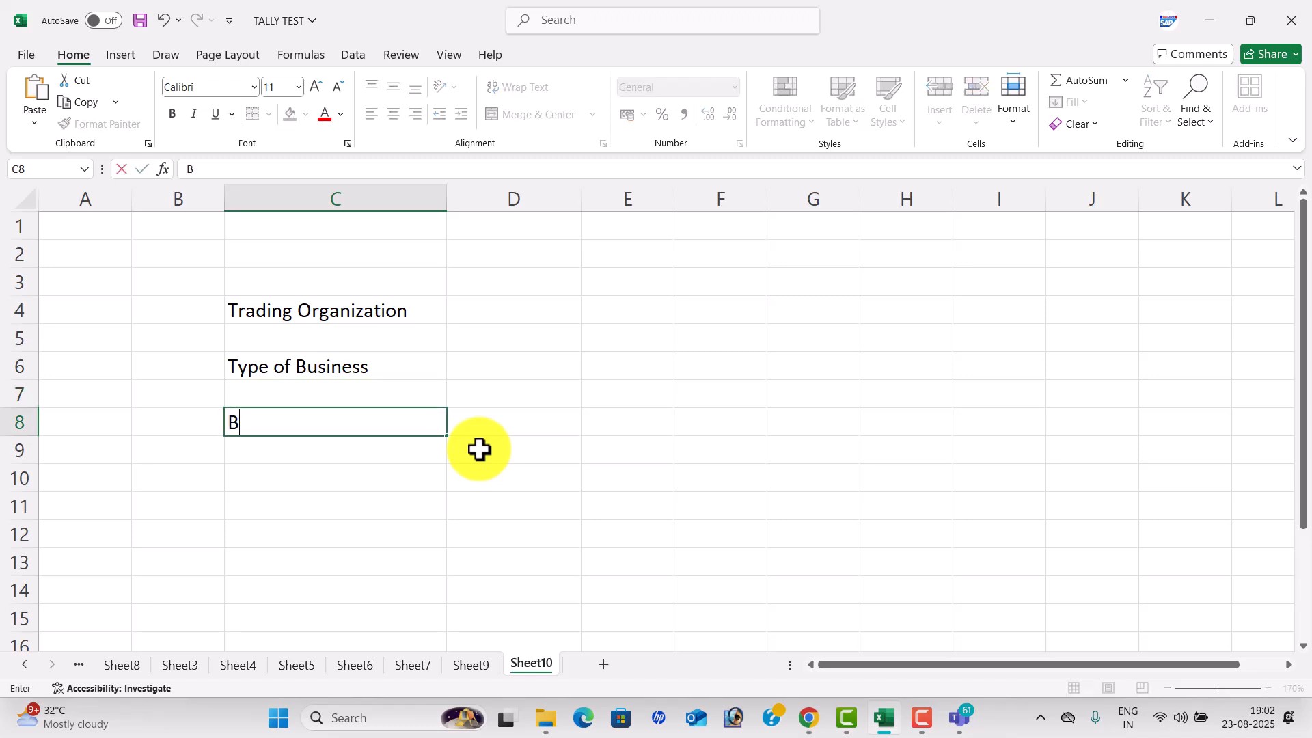
text(uying and Se)
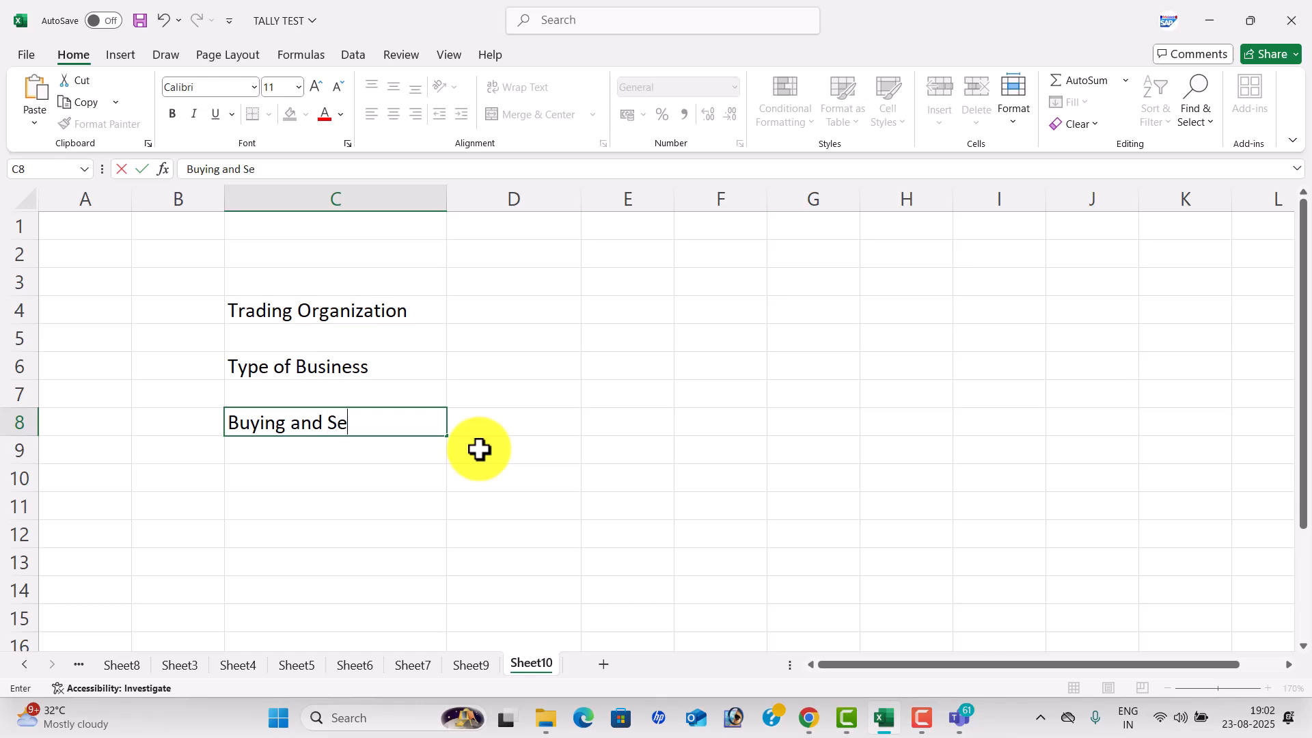
text(lling)
key(Tab)
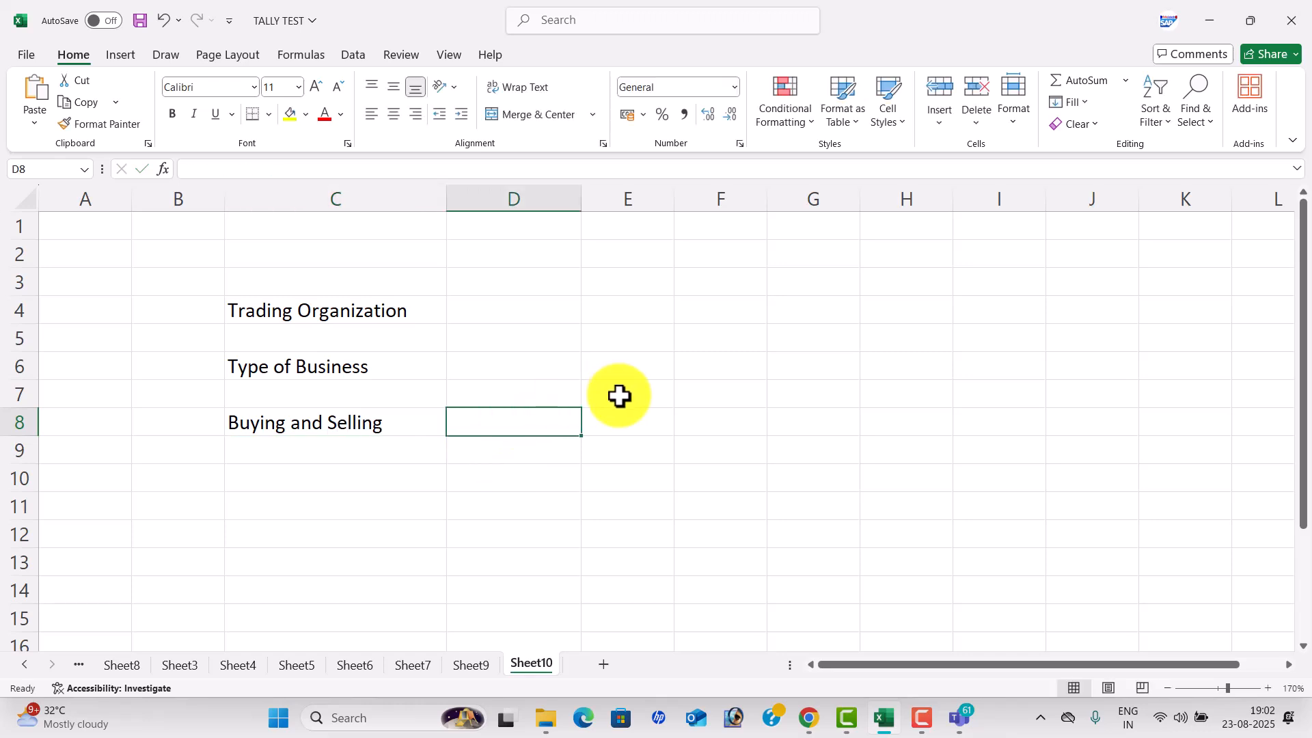
Enter "Mobiles" in D8 beside the business type and the heading "Examples" above it in D7.
text(Mobiles)
key(Return)
key(Up)
key(Up)
text(Examples)
key(Return)
key(Return)
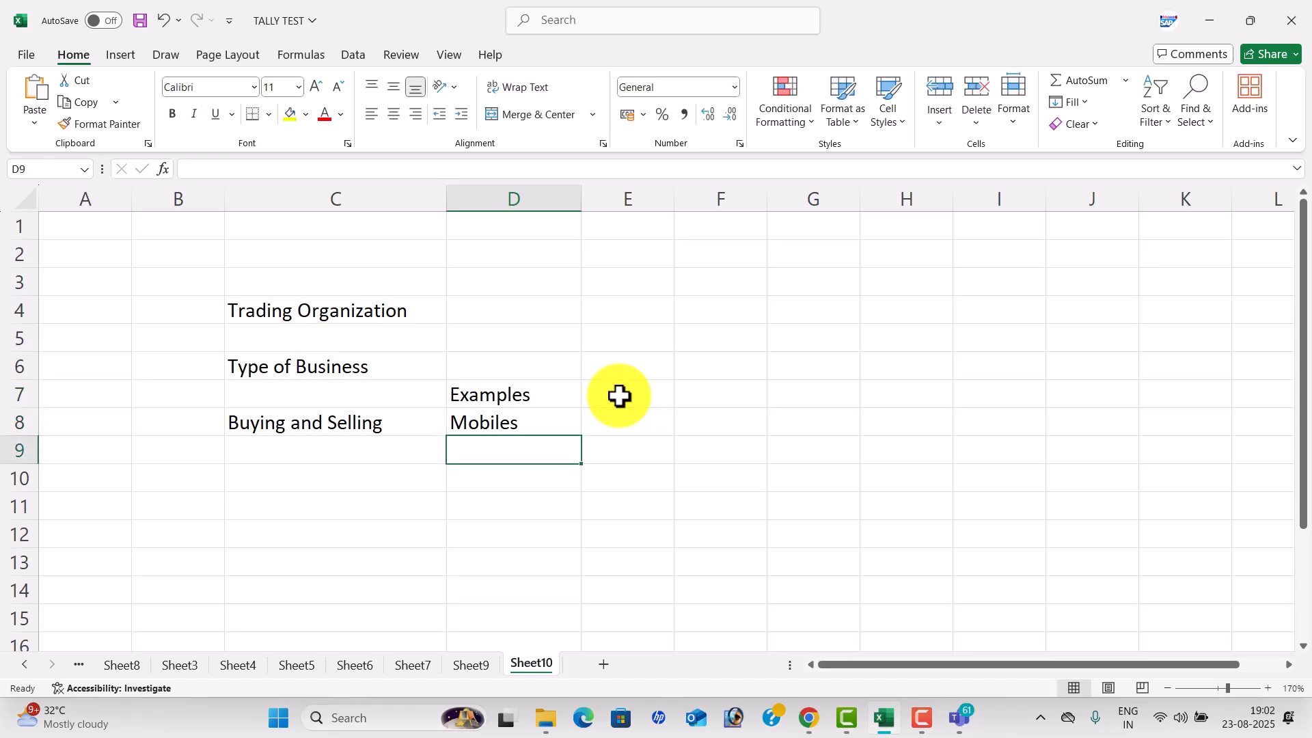
Continue the examples list in D9 to D13 with Medicines, Bikes, Cars, Electrical Goods and Funitures.
text(Medic)
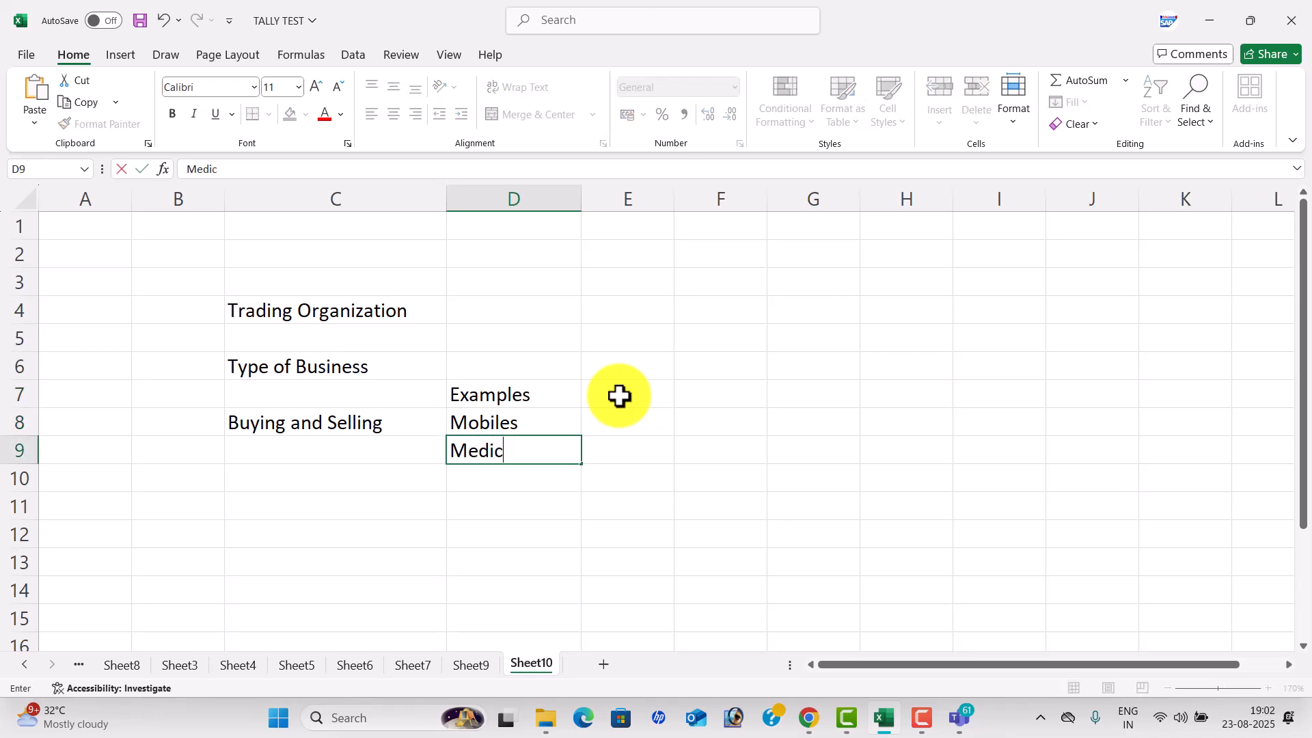
text(ines)
key(Return)
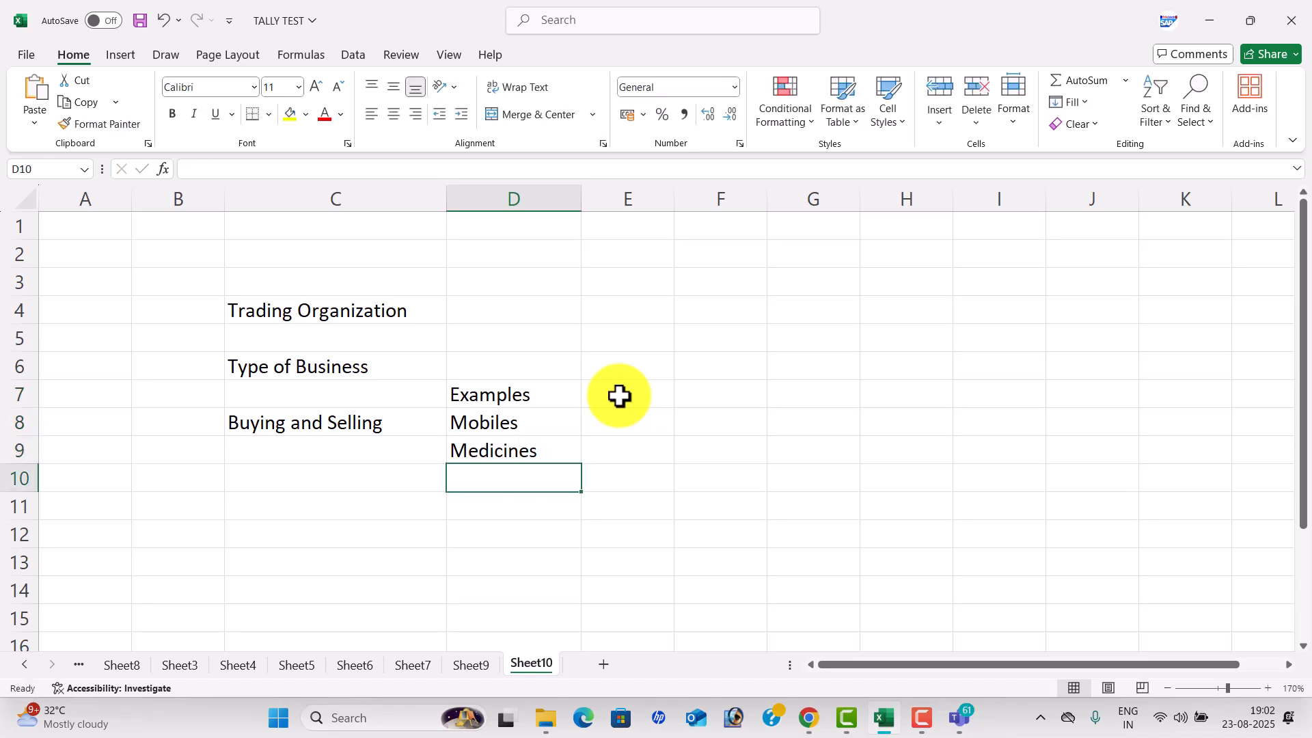
text(Bikes)
key(Return)
text(Cars)
key(Return)
text(Electrical Goods)
key(Return)
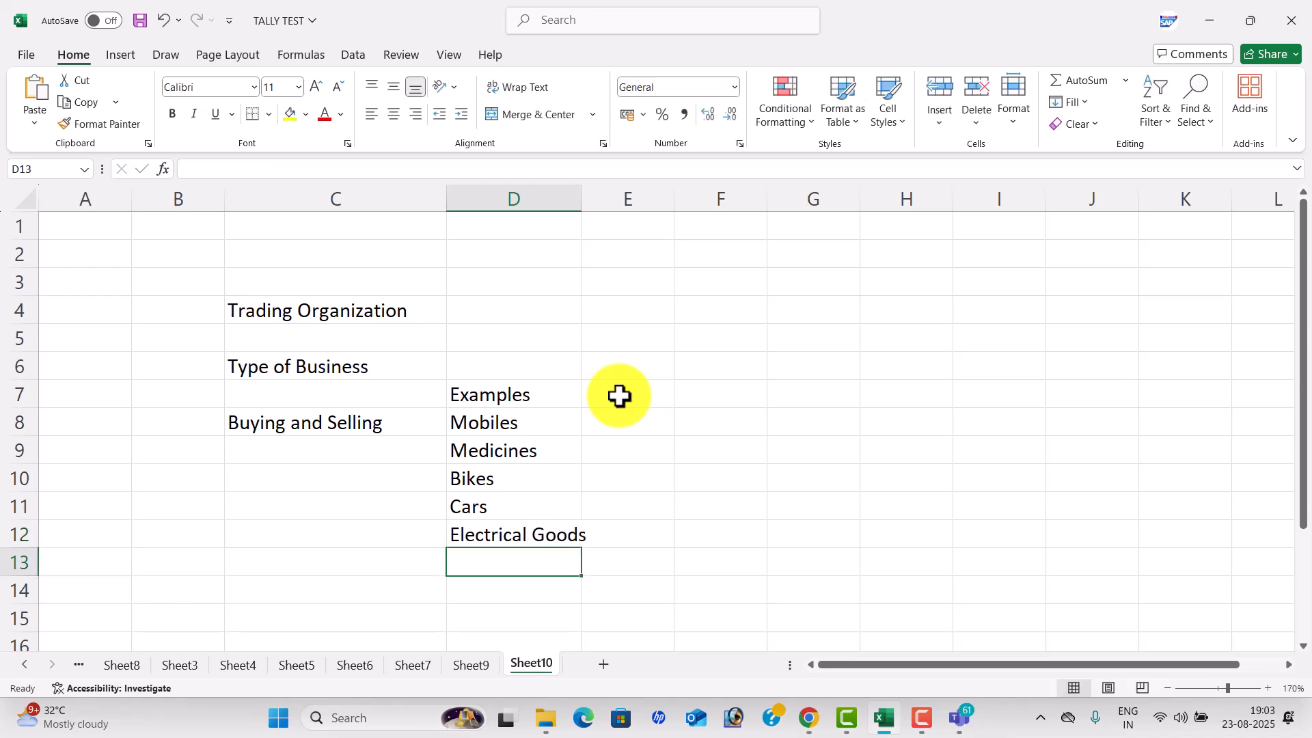
text(Funitures)
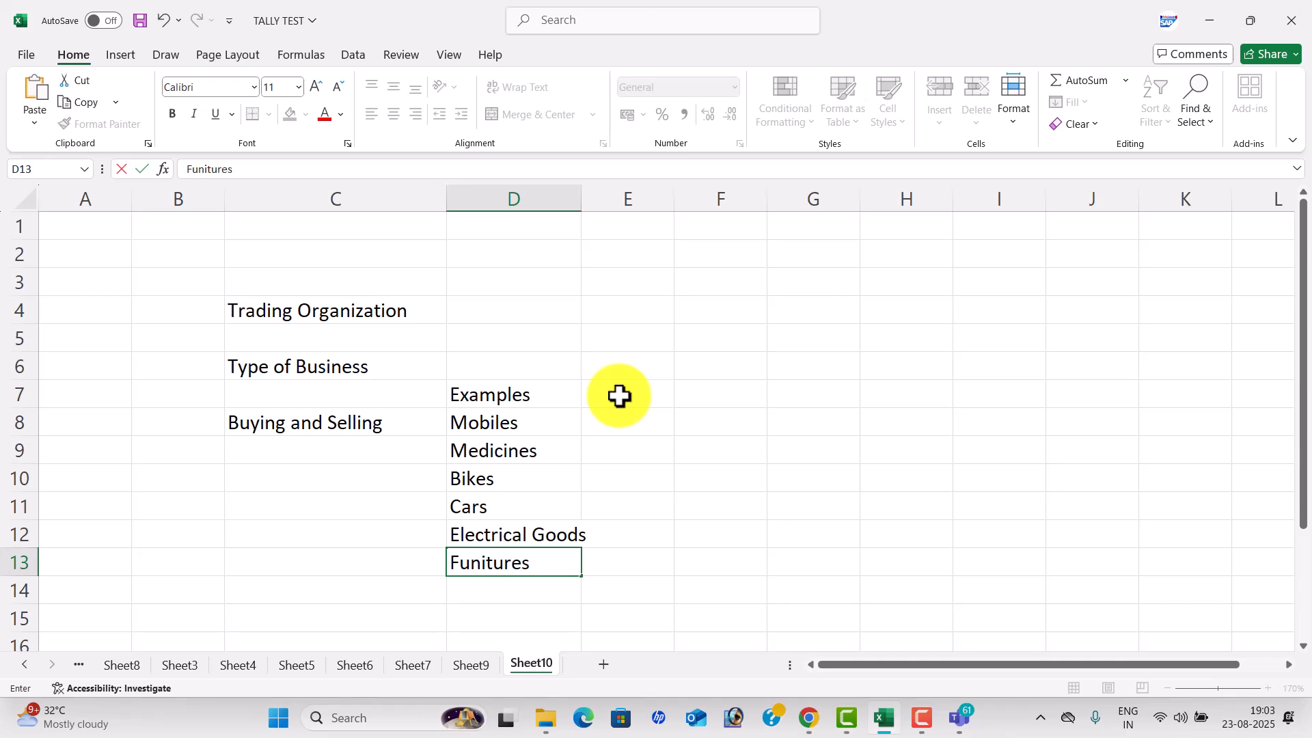
key(Return)
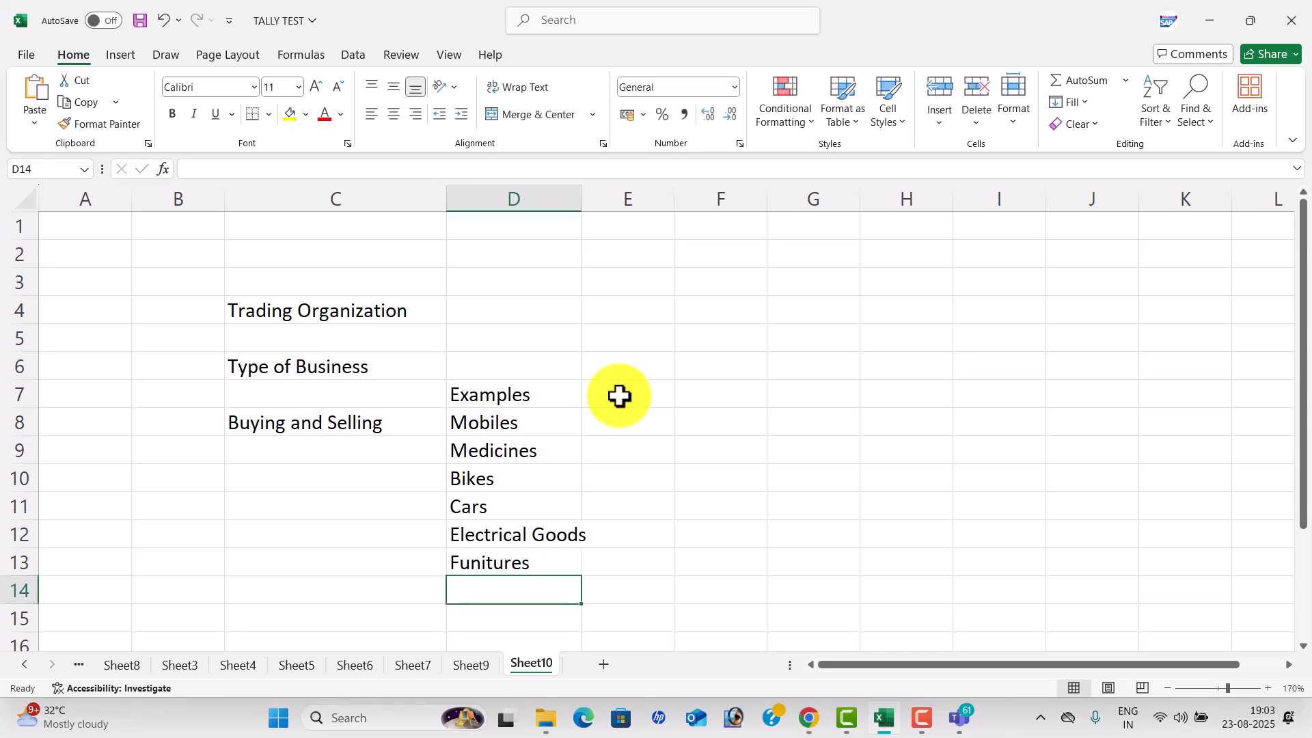
Widen column D to fit its longest entry and center the cells D7 to D14 horizontally.
drag(580, 200, 620, 202)
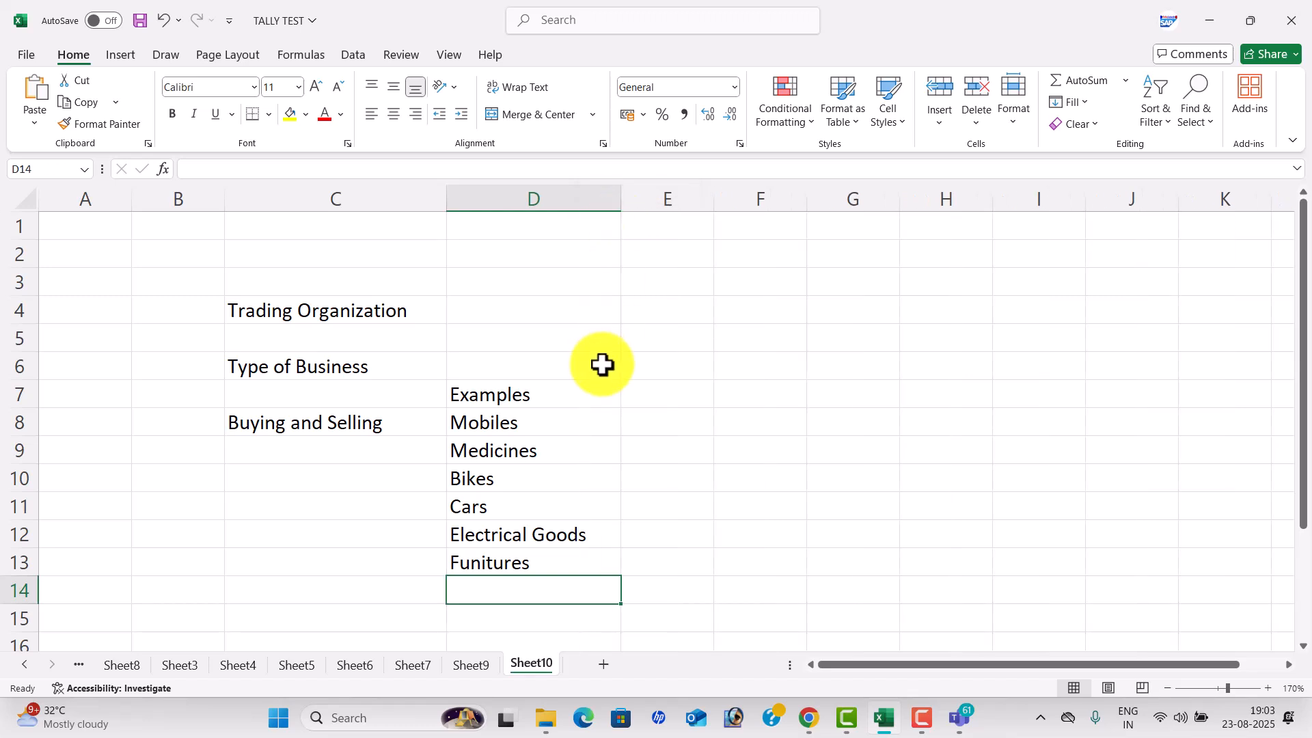
drag(574, 386, 571, 576)
click(396, 116)
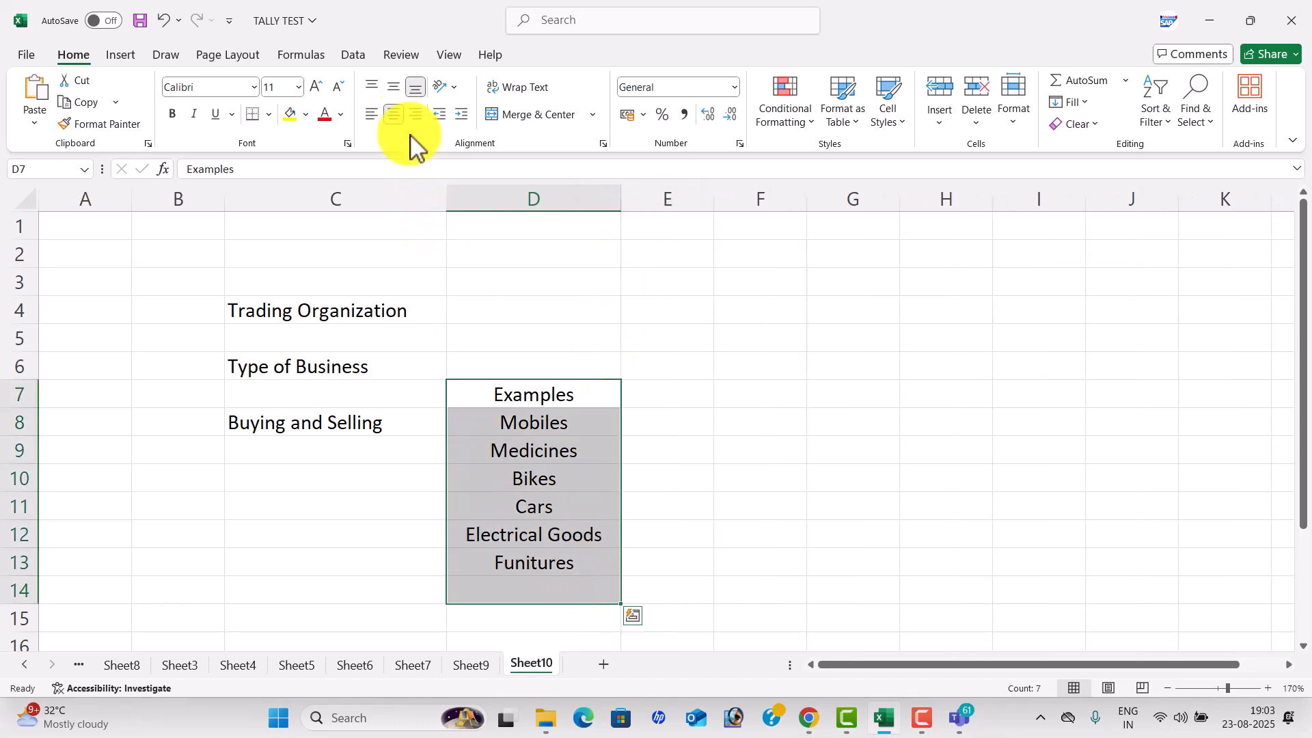
click(642, 478)
Add "Apprales" to the examples list in cell D14.
click(545, 583)
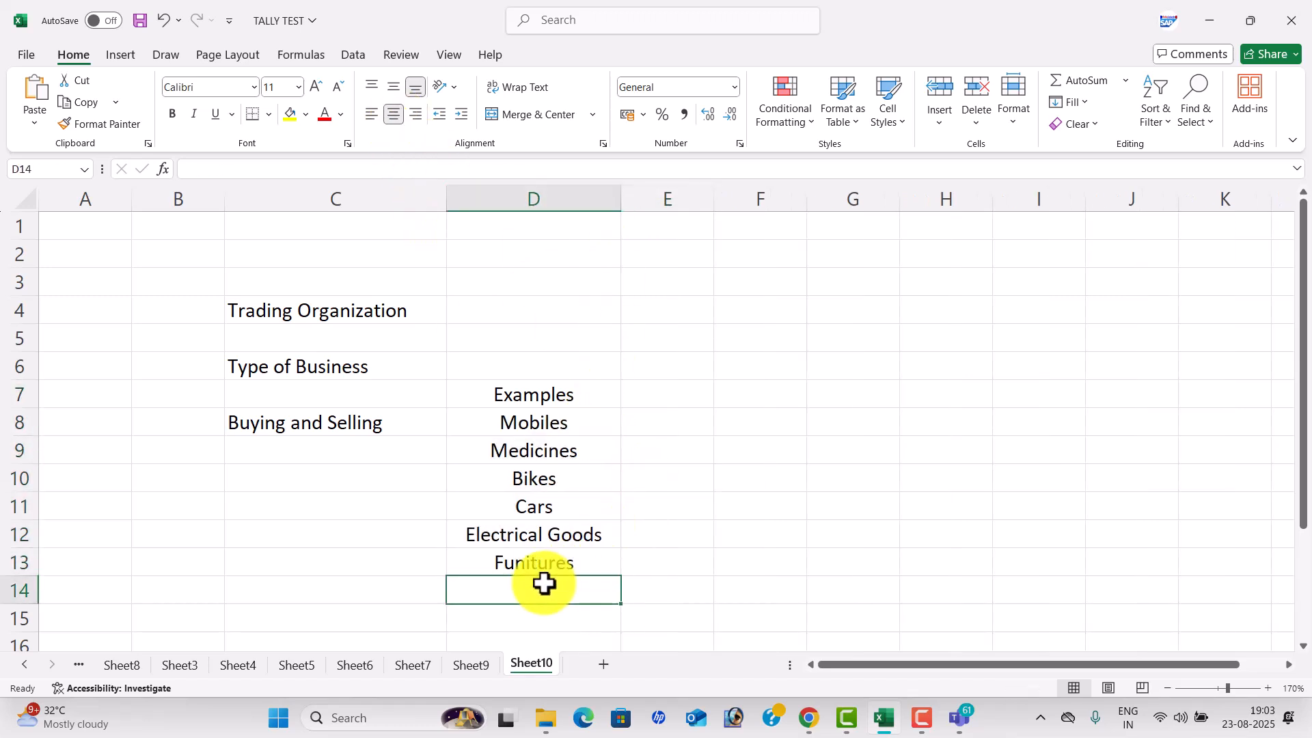
text(Appraliances)
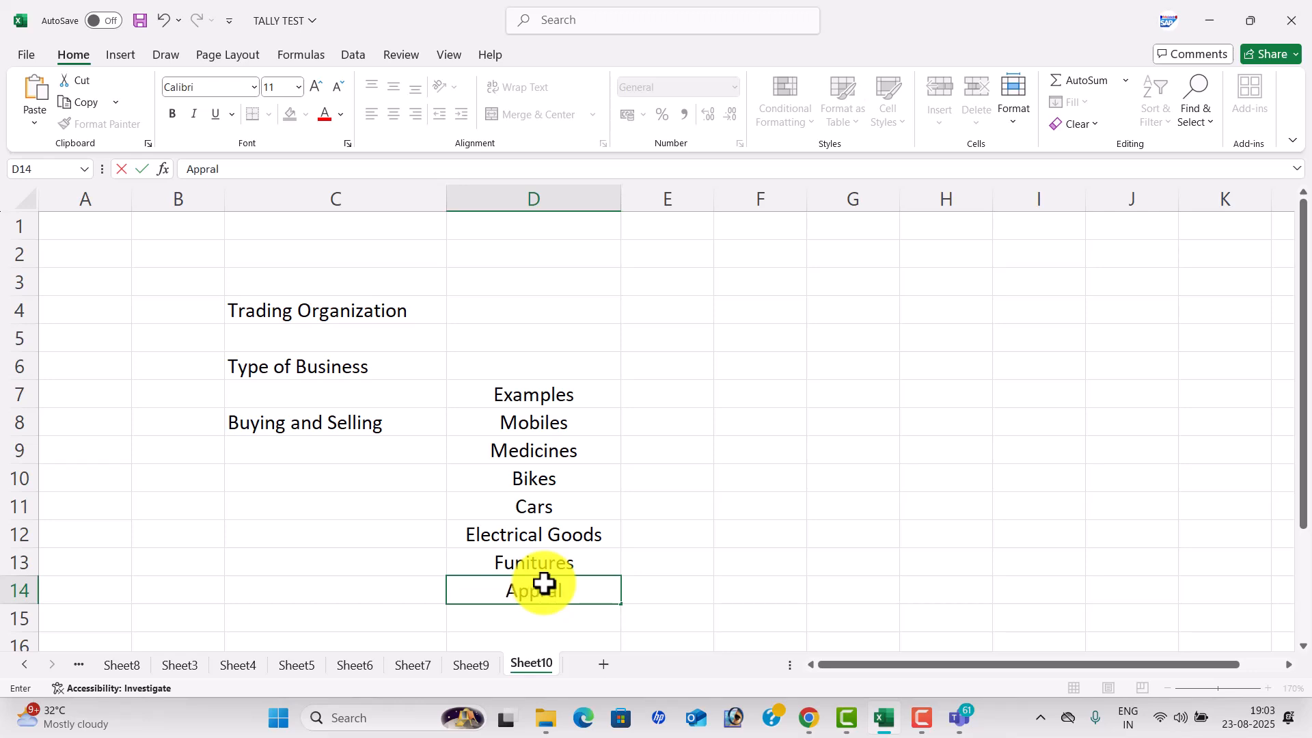
key(Return)
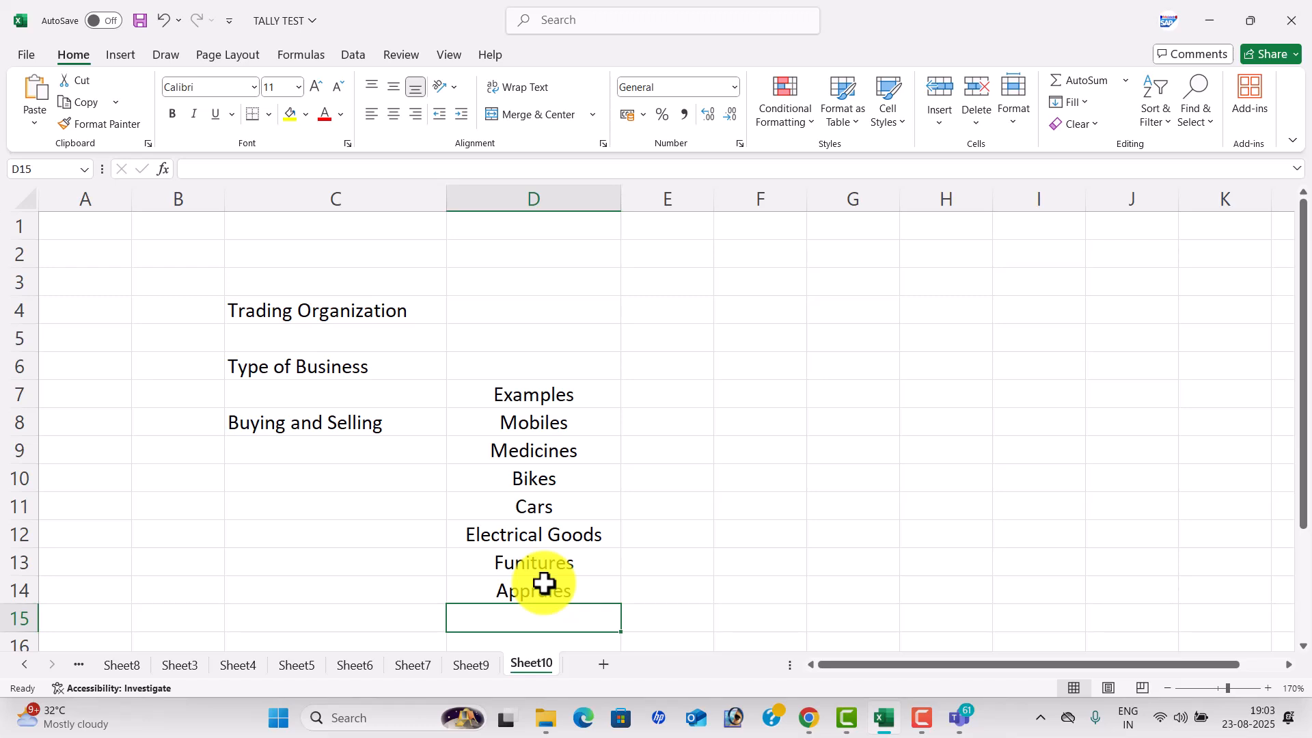
Fill C4 with yellow and C8 with orange, and center the text in C6 and C8.
click(399, 310)
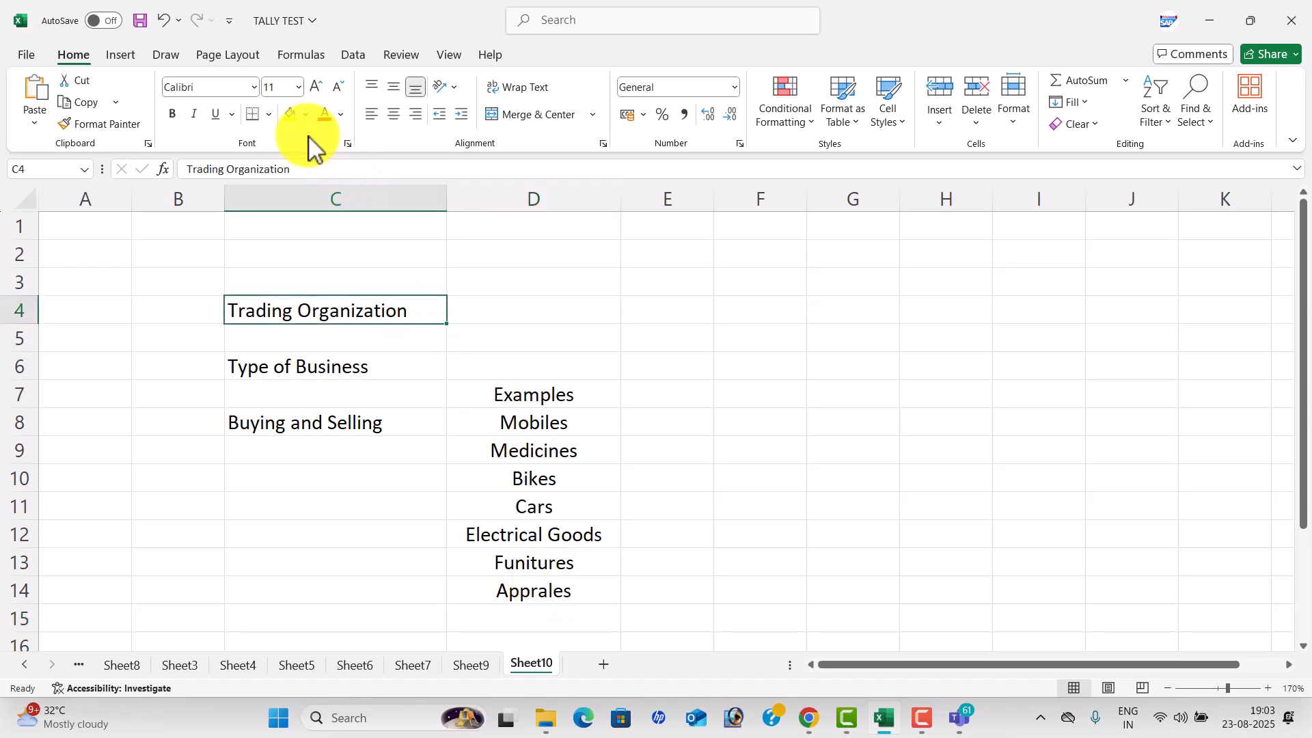
click(291, 116)
click(355, 362)
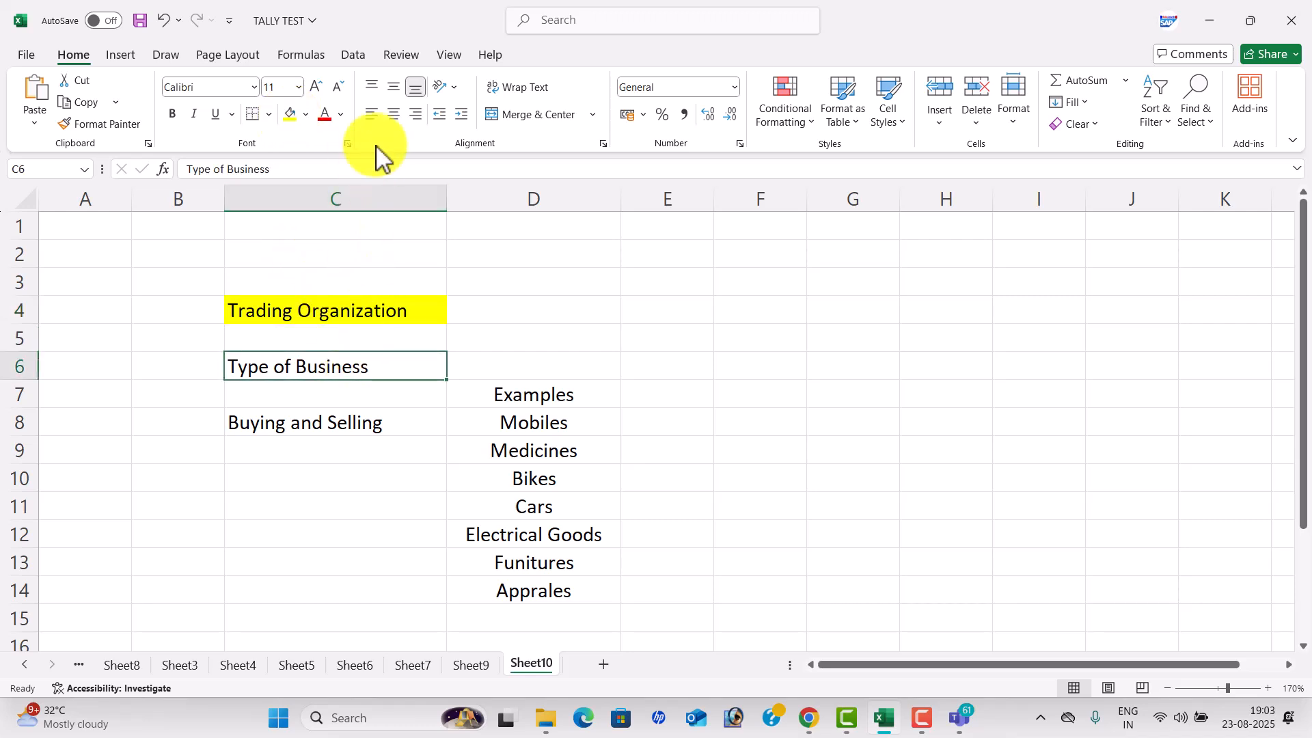
click(394, 115)
click(379, 423)
click(393, 115)
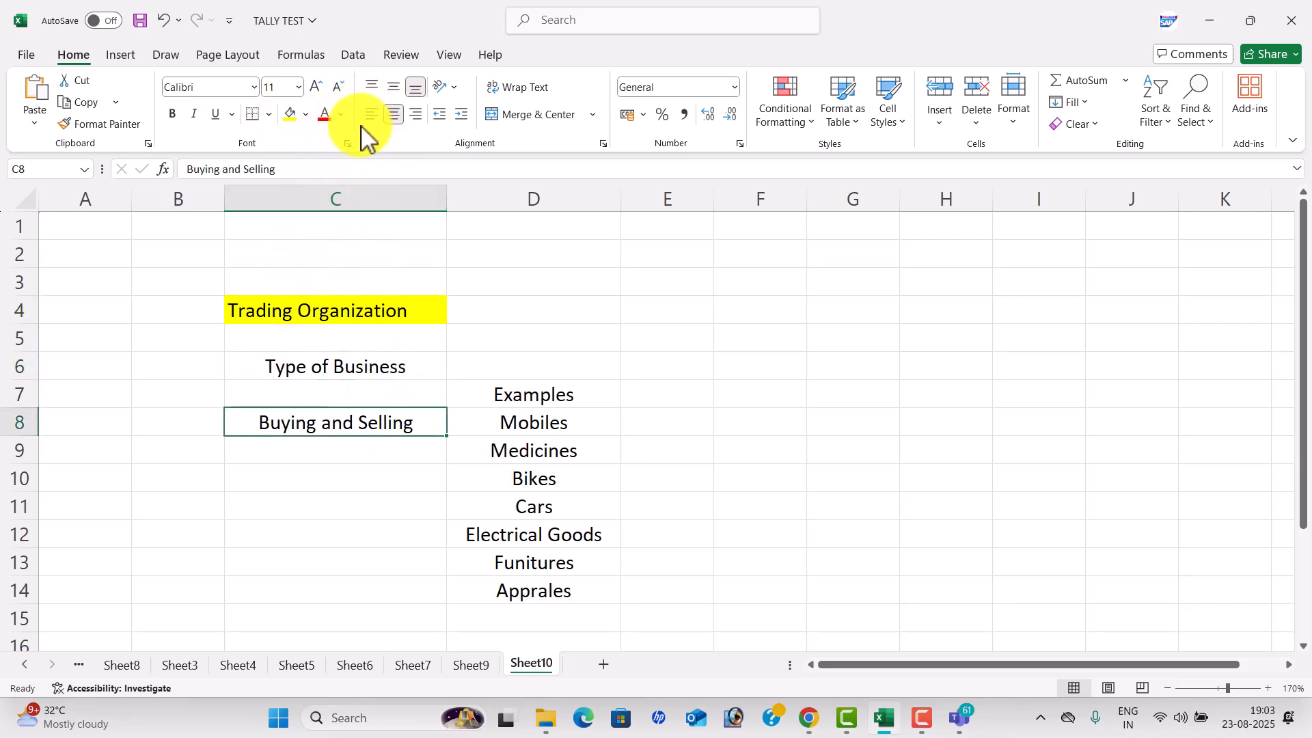
click(305, 115)
click(414, 197)
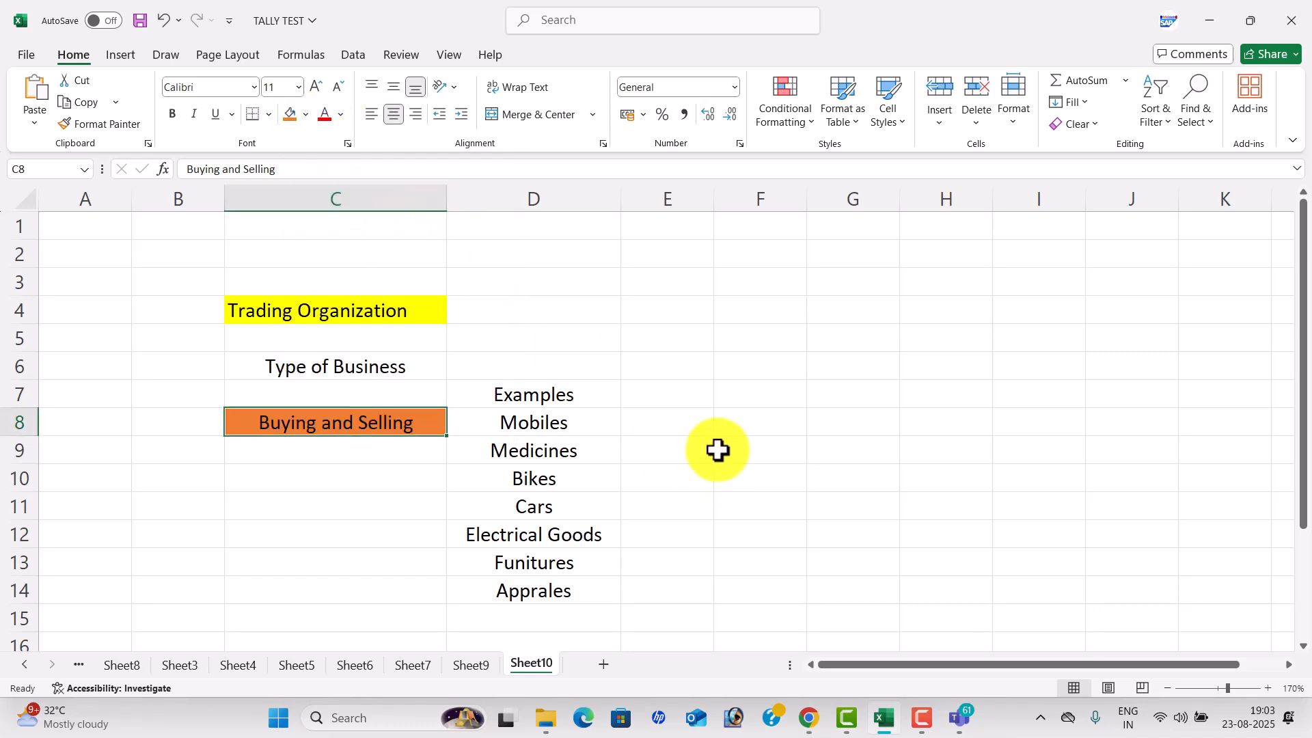
Widen columns E and F slightly to make room for entries beside the examples.
click(688, 419)
drag(718, 202, 745, 213)
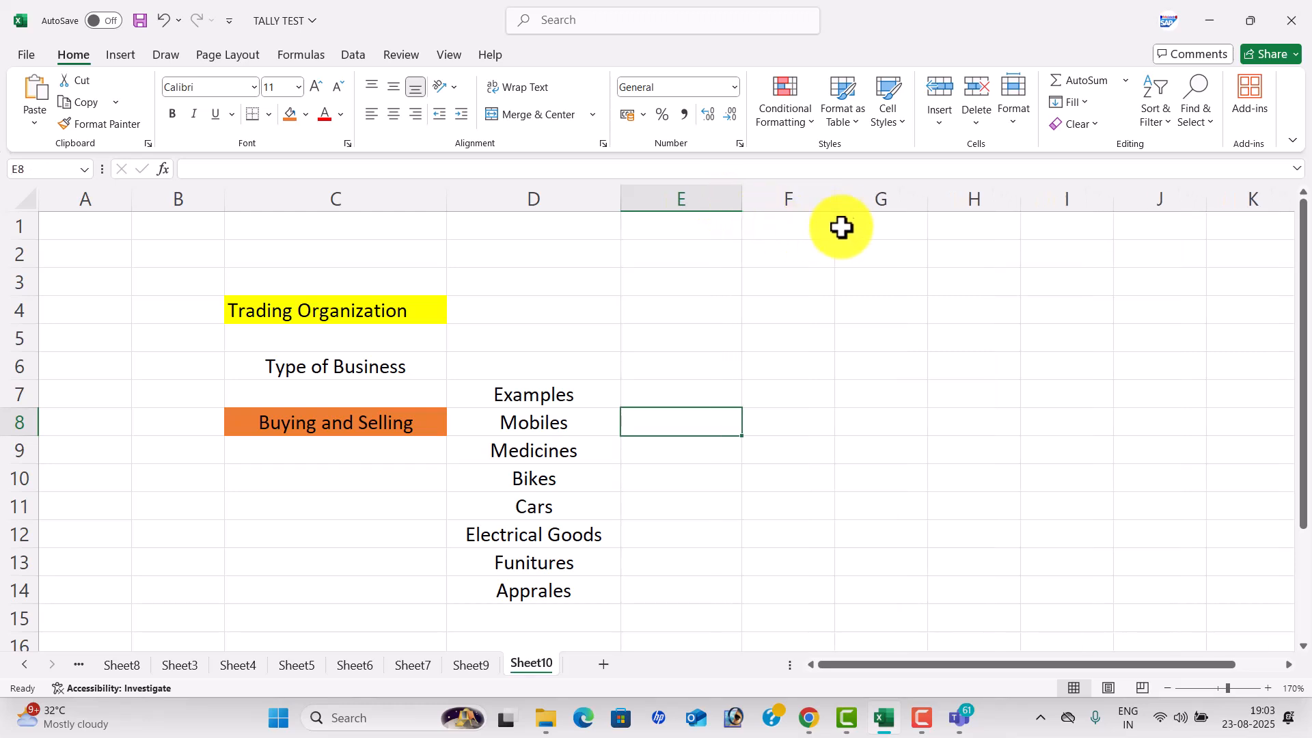
drag(836, 204, 868, 216)
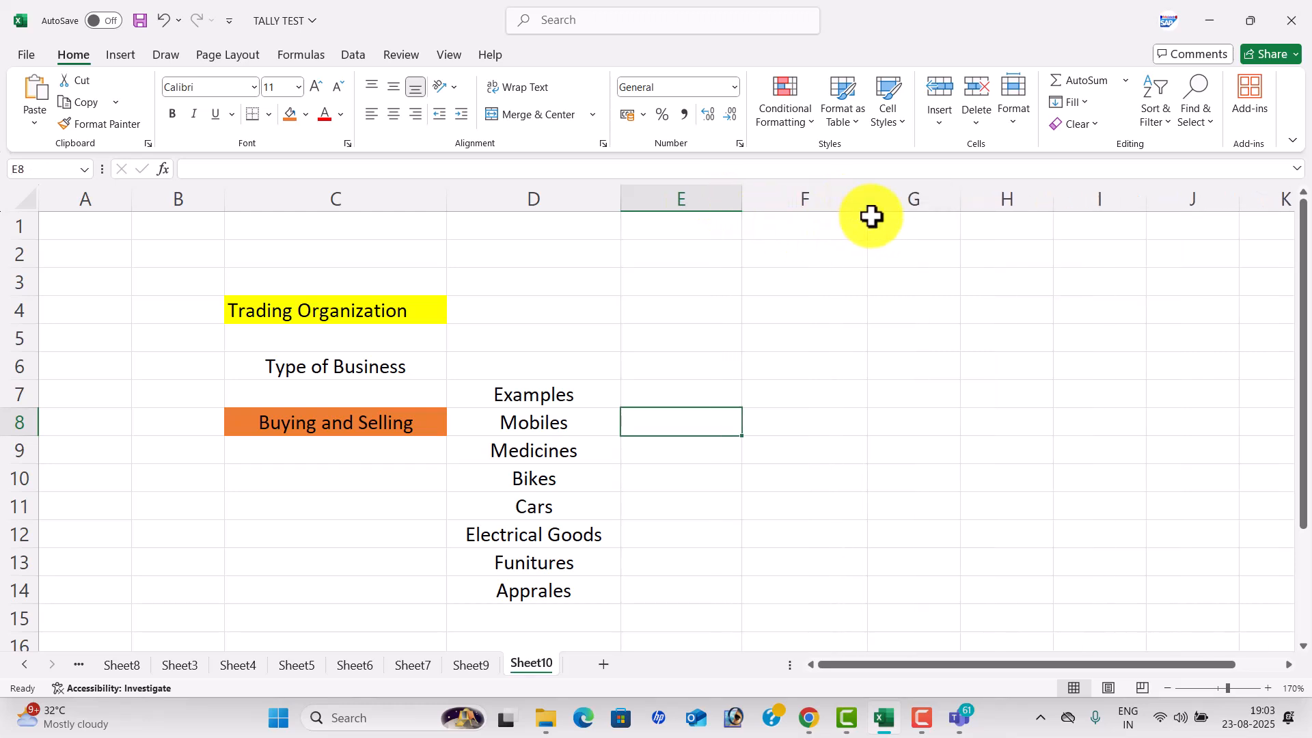
Fill the Mobiles cell D8 with a light gold theme color.
click(595, 430)
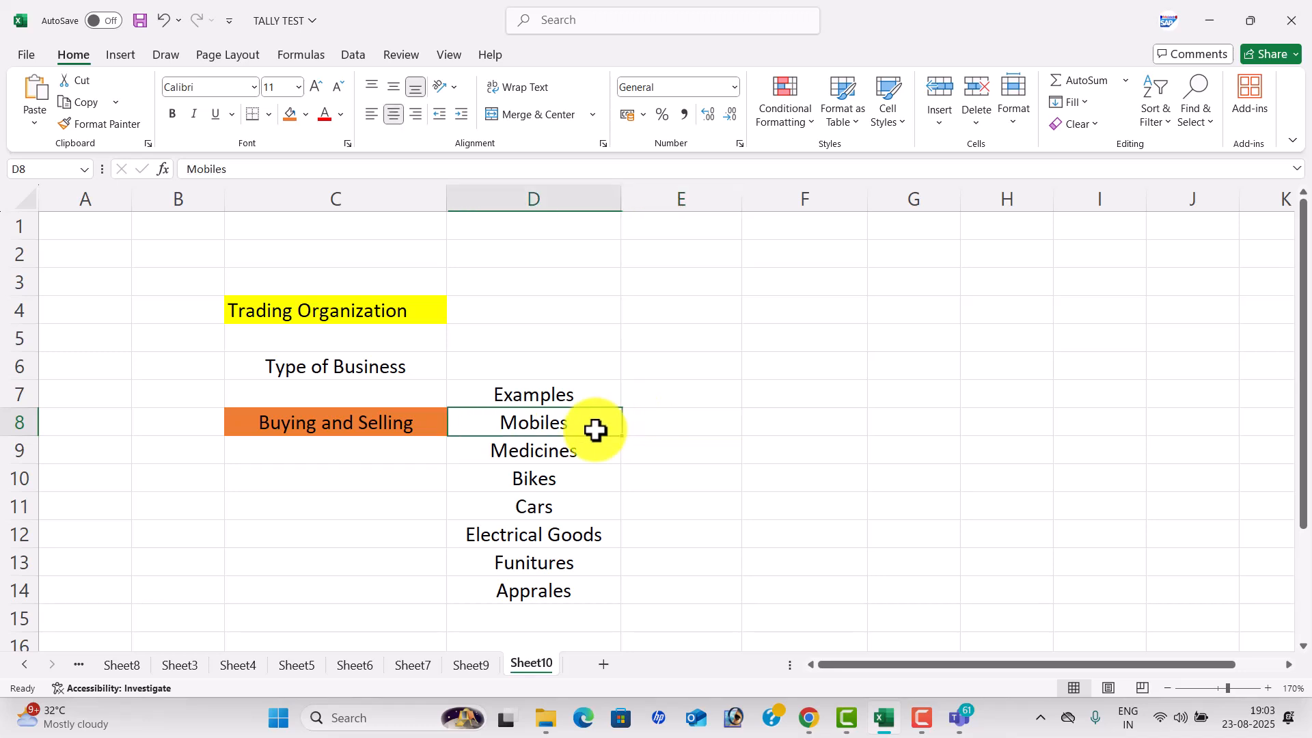
click(306, 115)
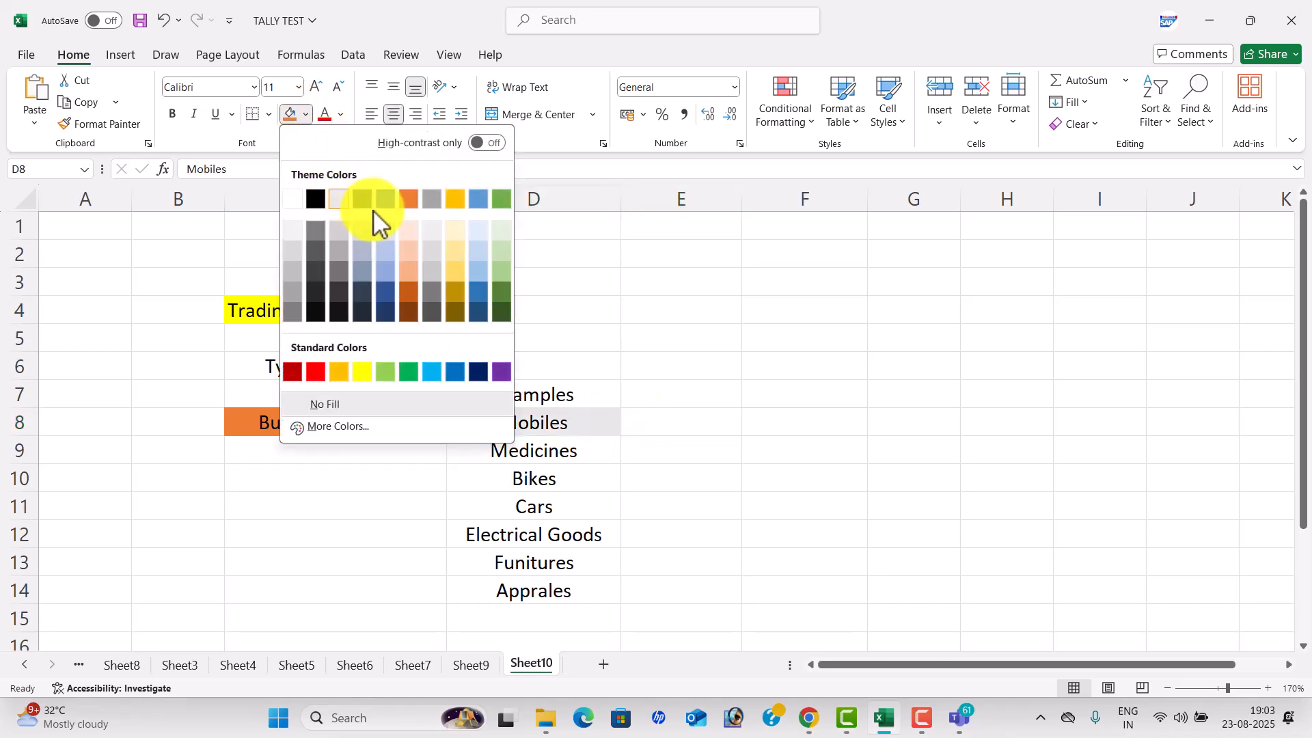
click(458, 251)
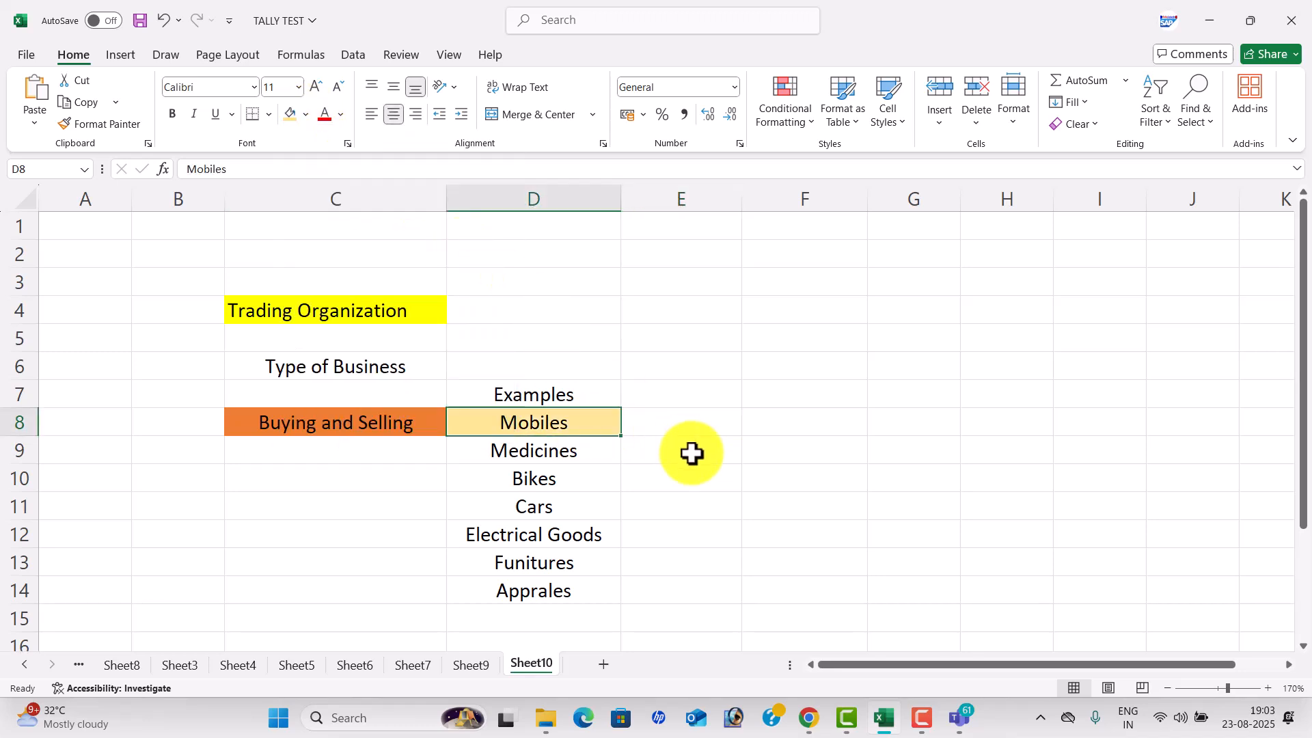
Enter "Distributor", "Wholeseller" and "Retailer" in cells E8, F8 and G8 beside Mobiles.
click(699, 429)
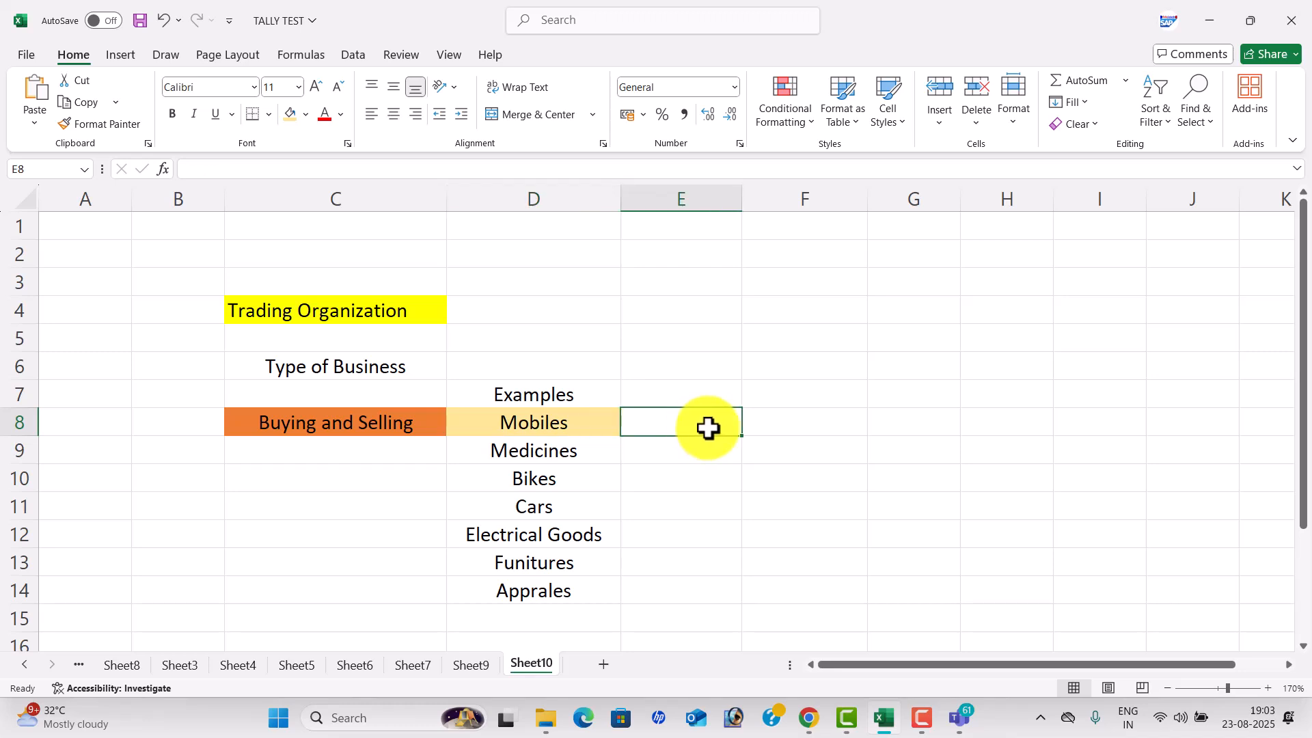
text(Disti)
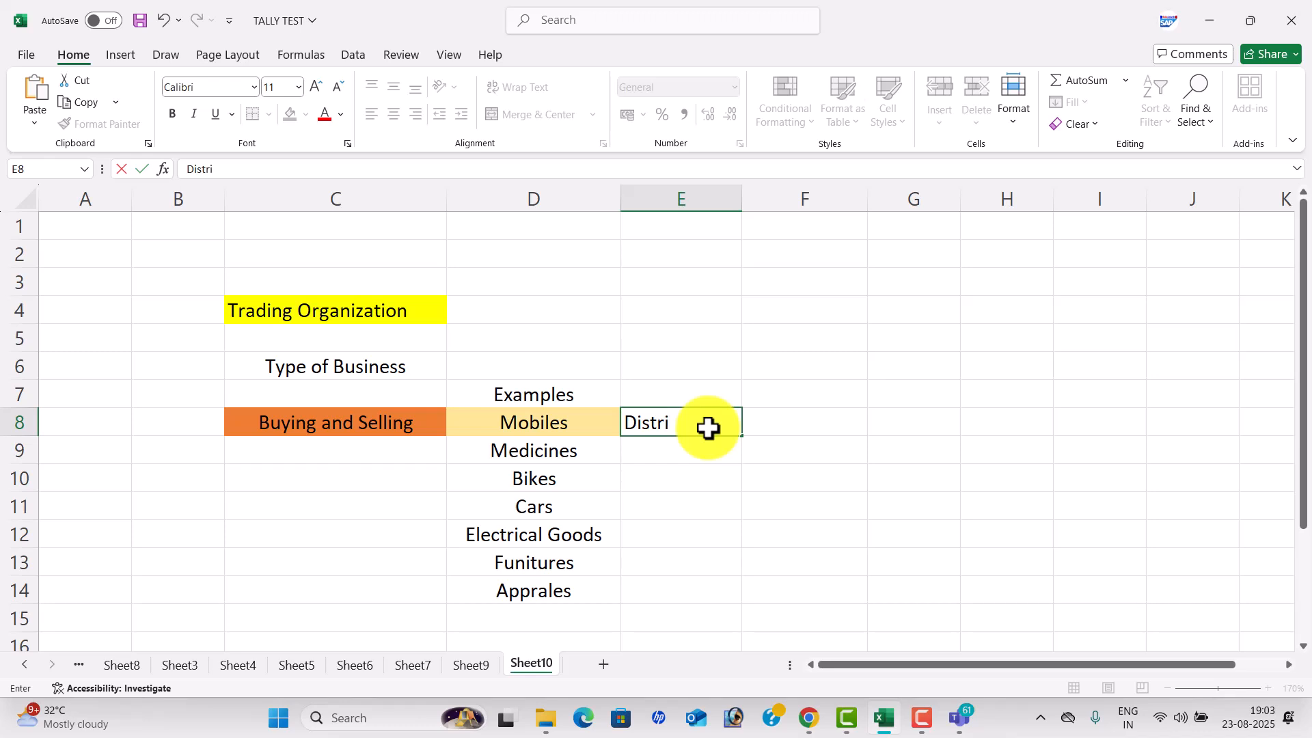
key(Tab)
text(R)
key(BackSpace)
text(w)
key(BackSpace)
text(Wholeselle)
key(Tab)
text(Retailer)
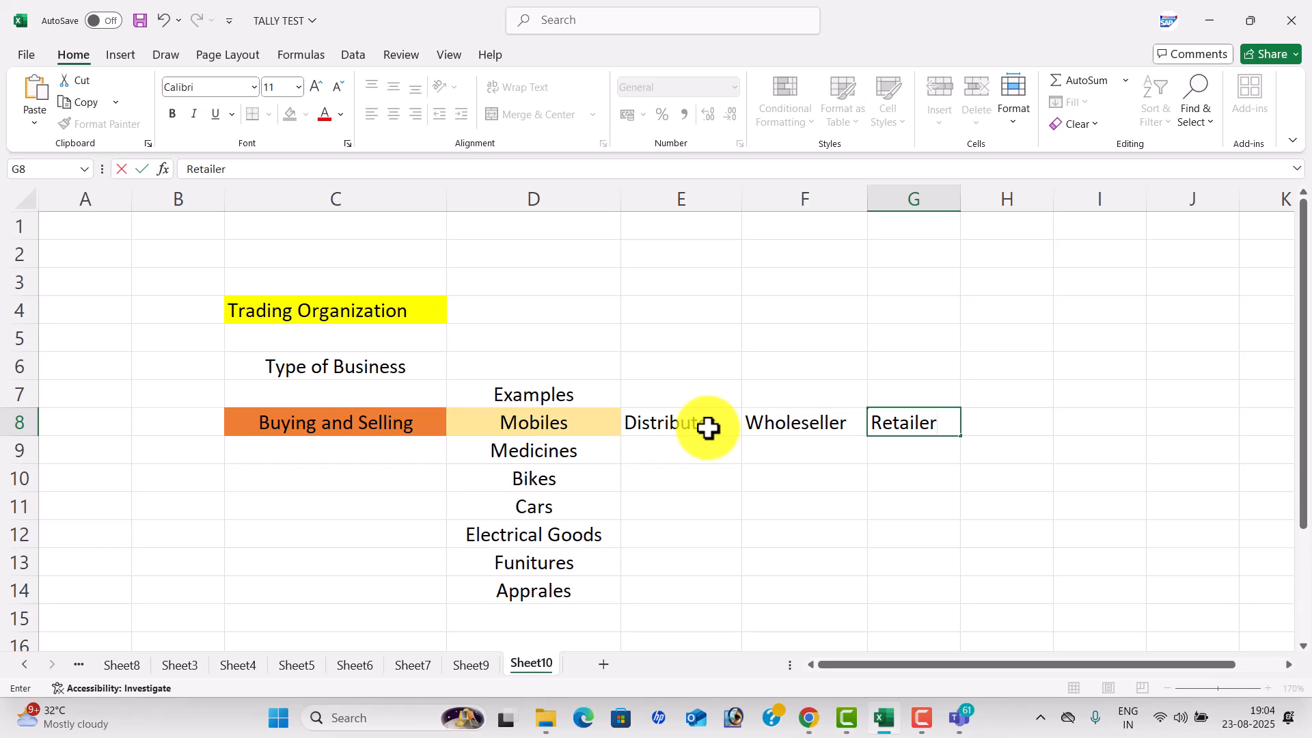
key(Return)
click(709, 428)
click(793, 425)
click(892, 428)
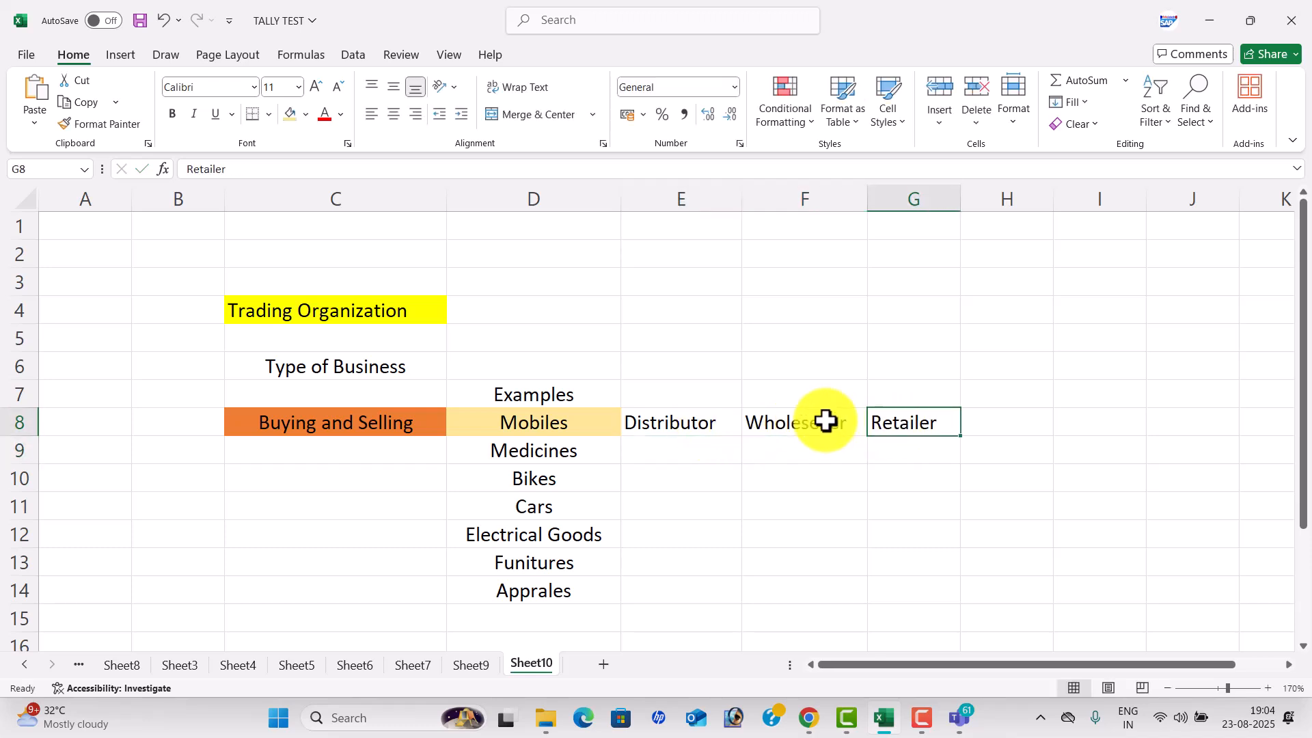
click(589, 421)
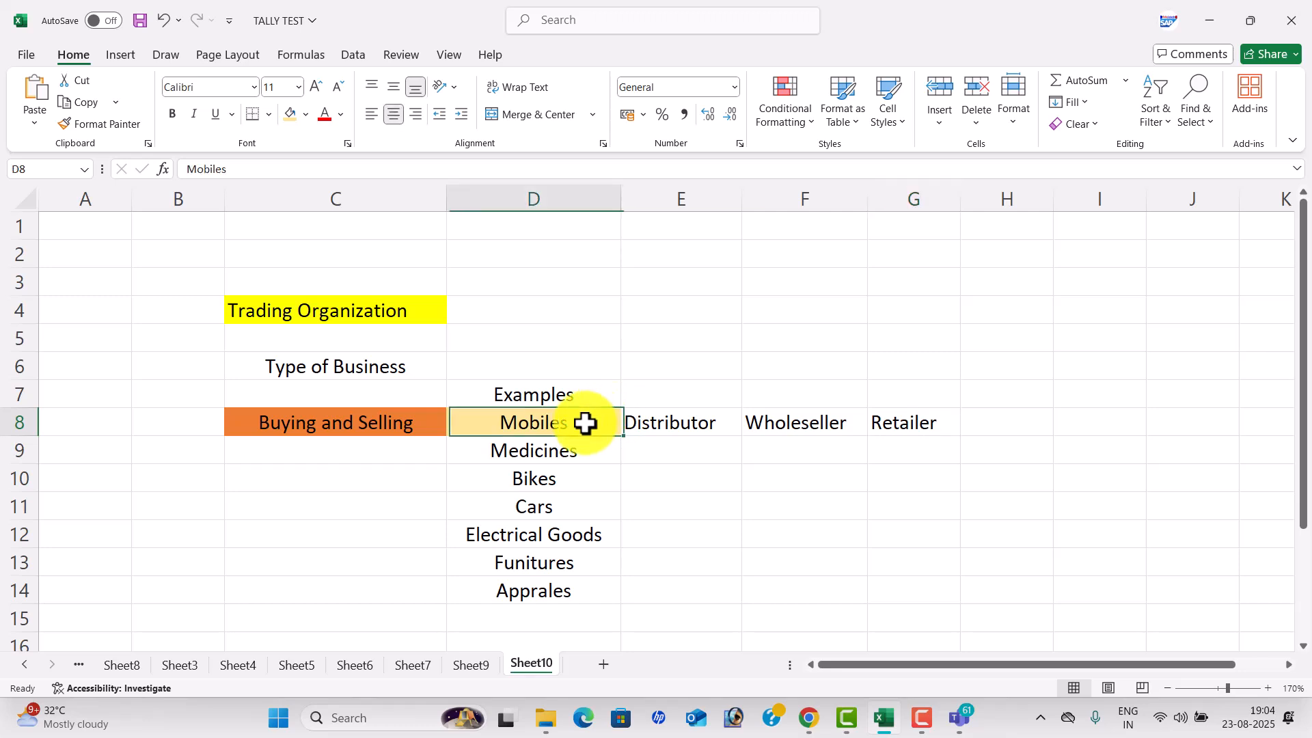
click(669, 425)
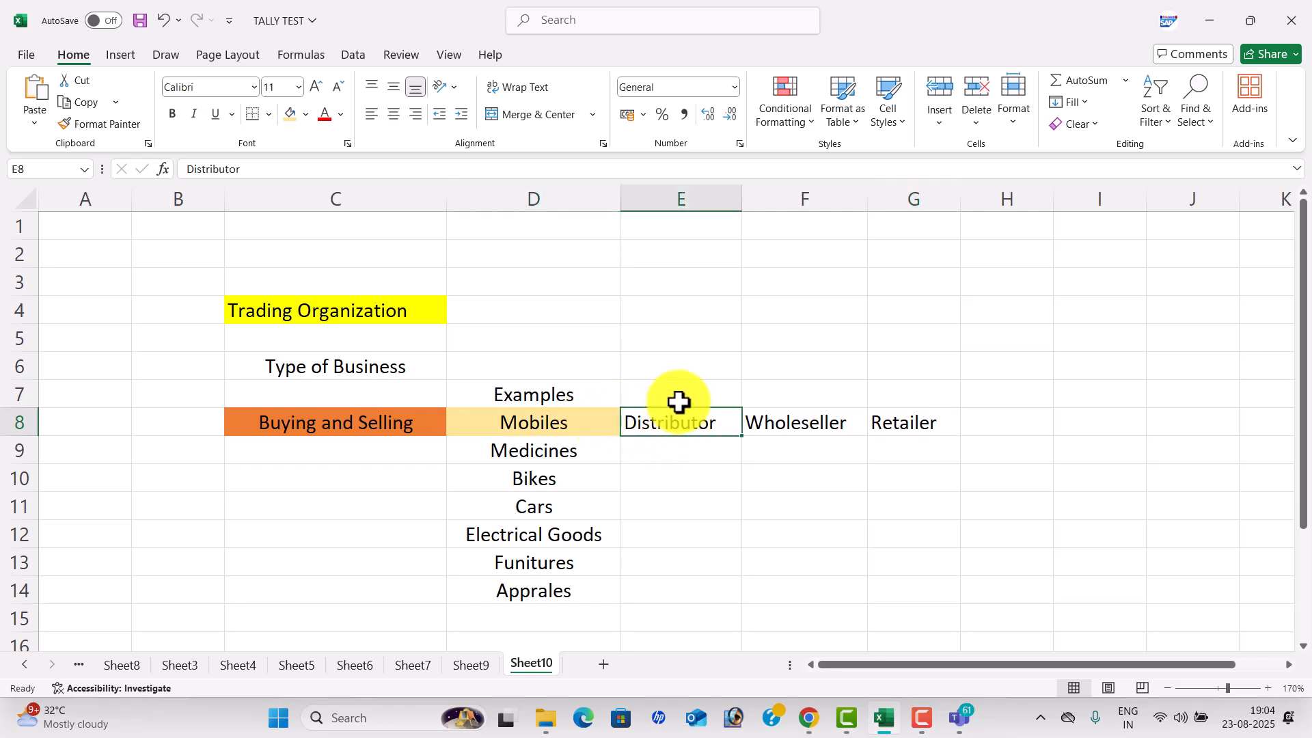
Enter "Lokesh Mobile Store" in E7 above Distributor and widen column E to fit it.
click(679, 403)
text(L)
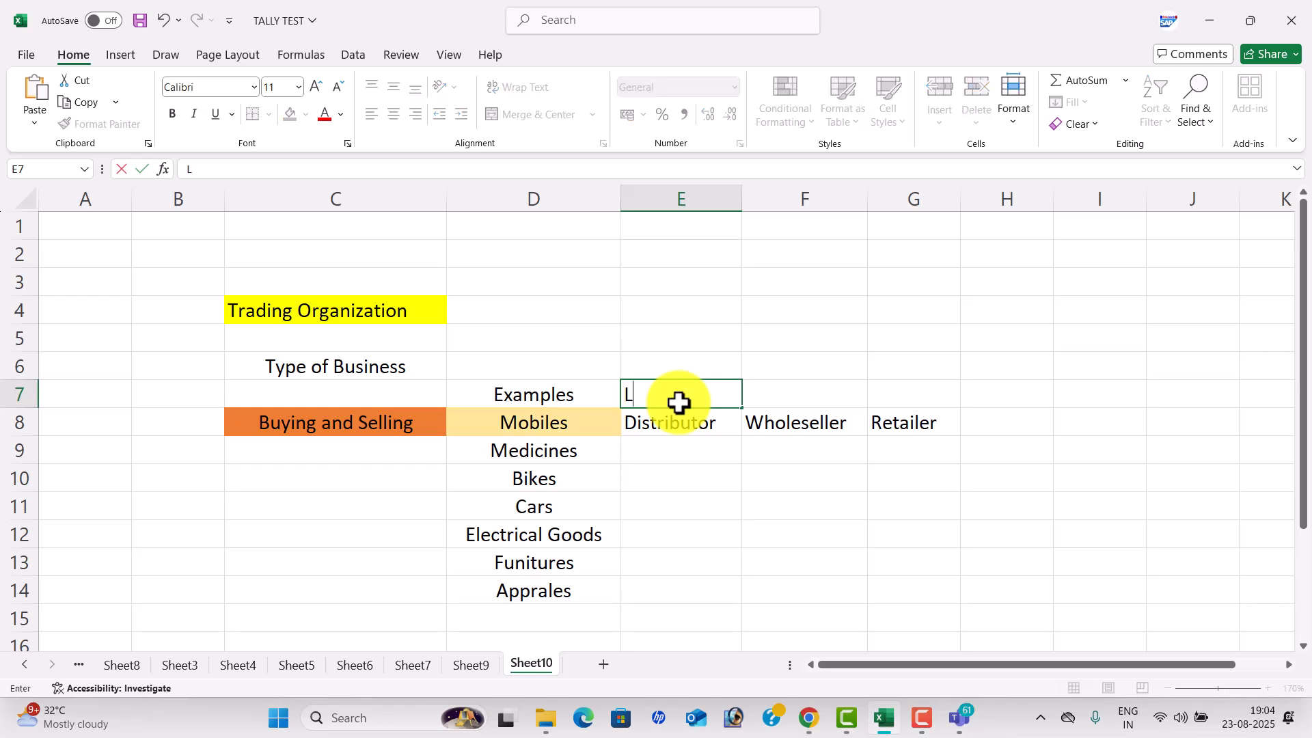
text(okesh Mobile Str)
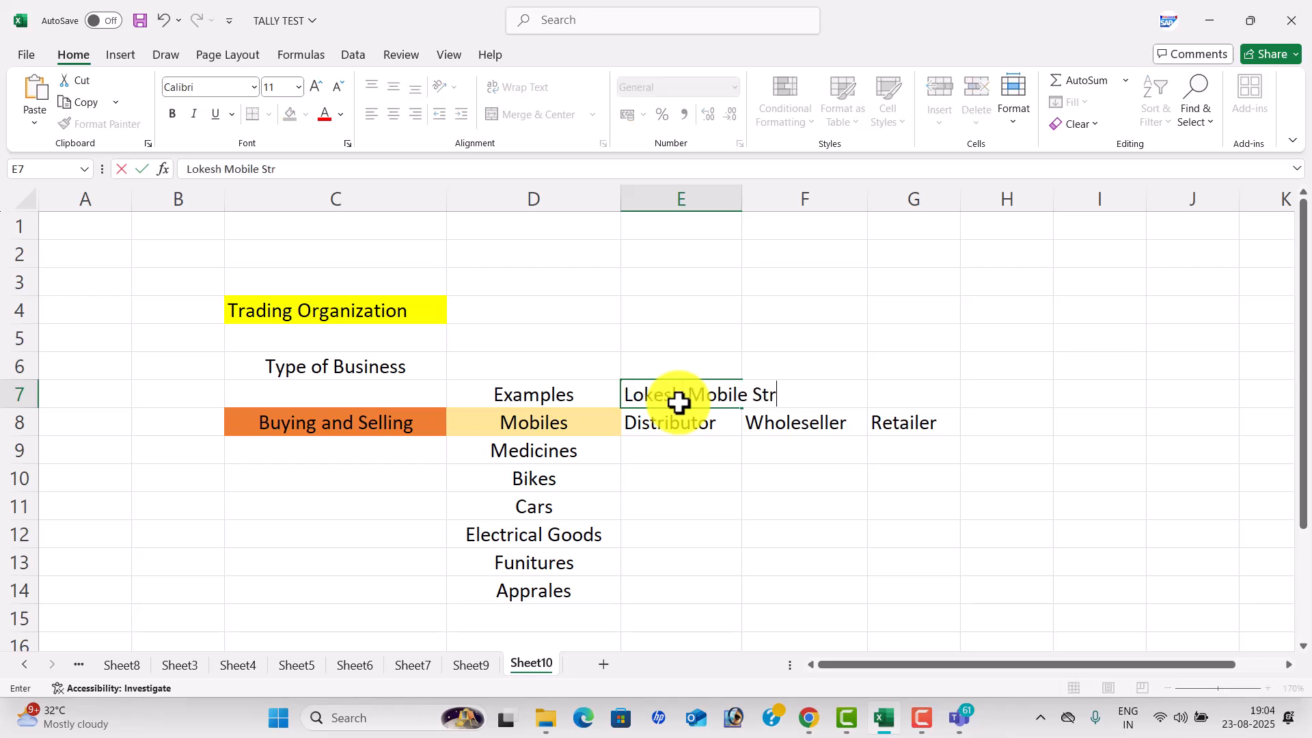
key(BackSpace)
text(ore)
click(796, 479)
drag(742, 193, 817, 198)
Fill the store name in E7 with light gold and center the range E8 to G14 horizontally.
click(747, 393)
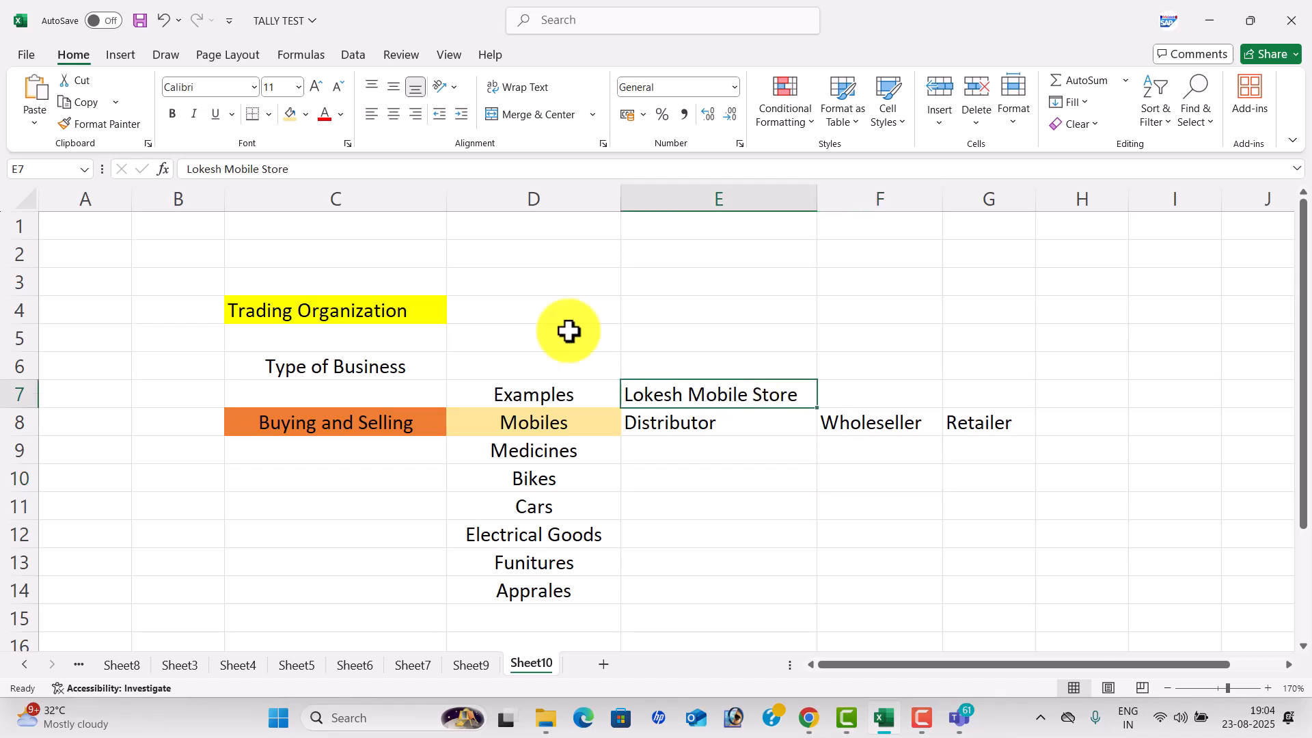
click(289, 116)
drag(745, 427, 992, 581)
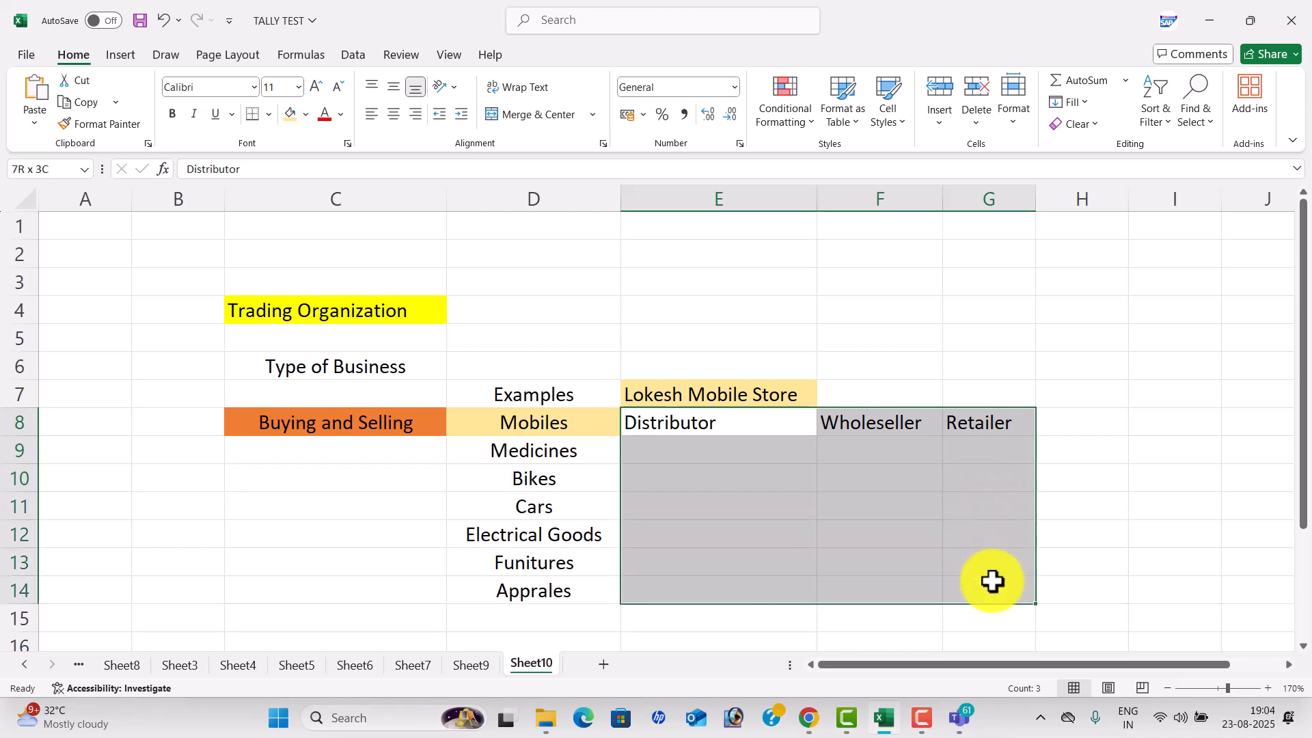
click(395, 115)
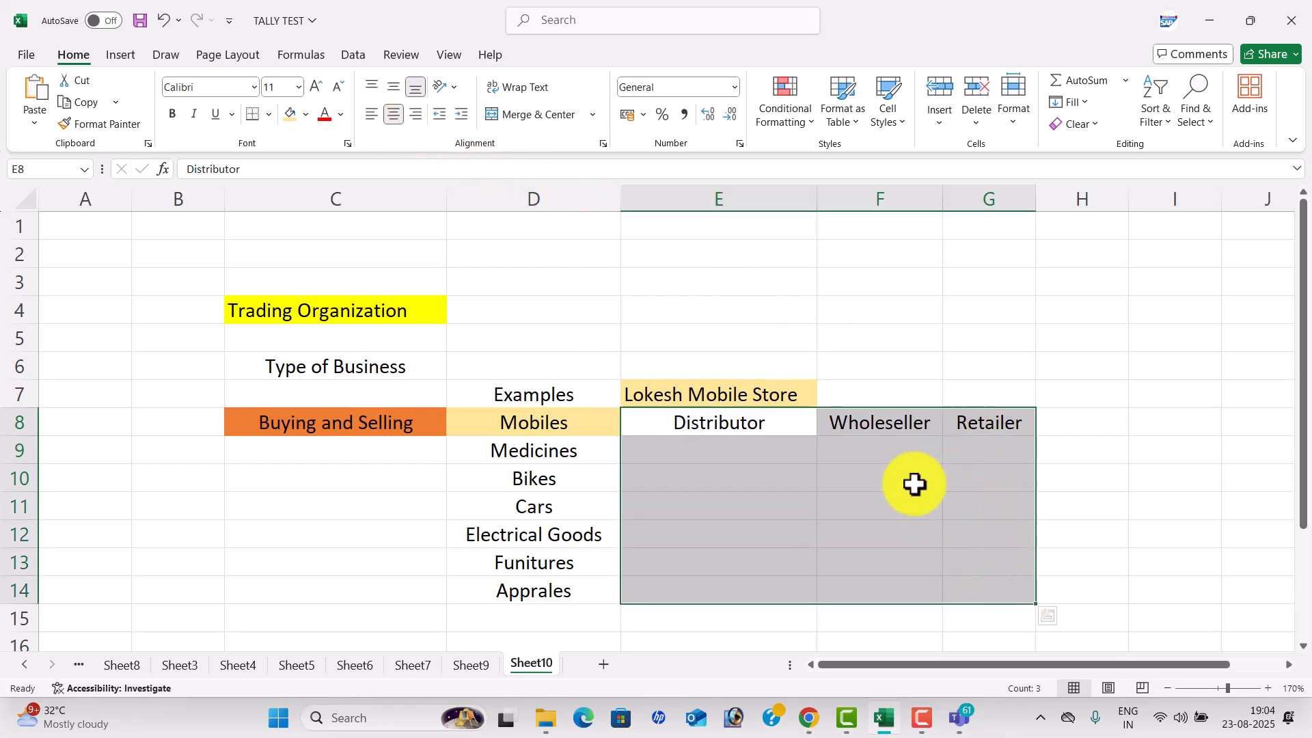
Enter "City" in E10 and "Bulk Mobiles" in E11 below the Distributor heading.
click(750, 479)
text(City)
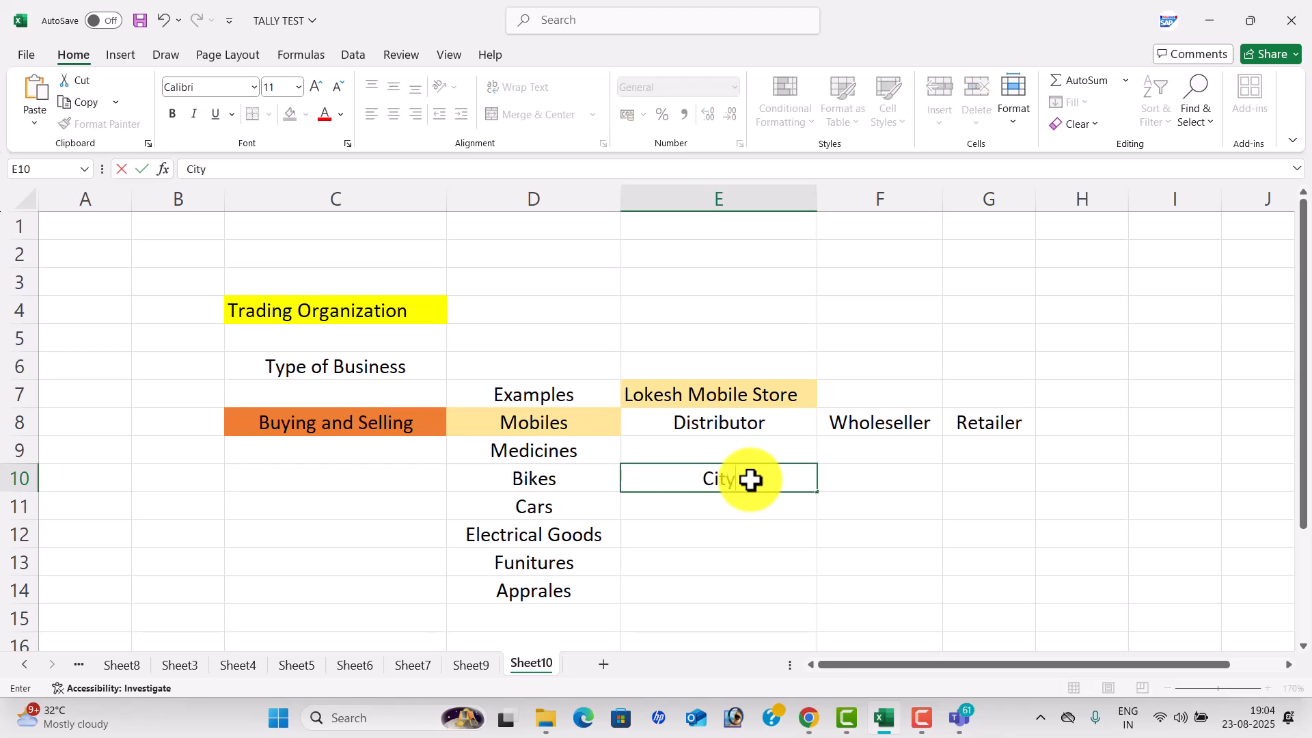
key(Return)
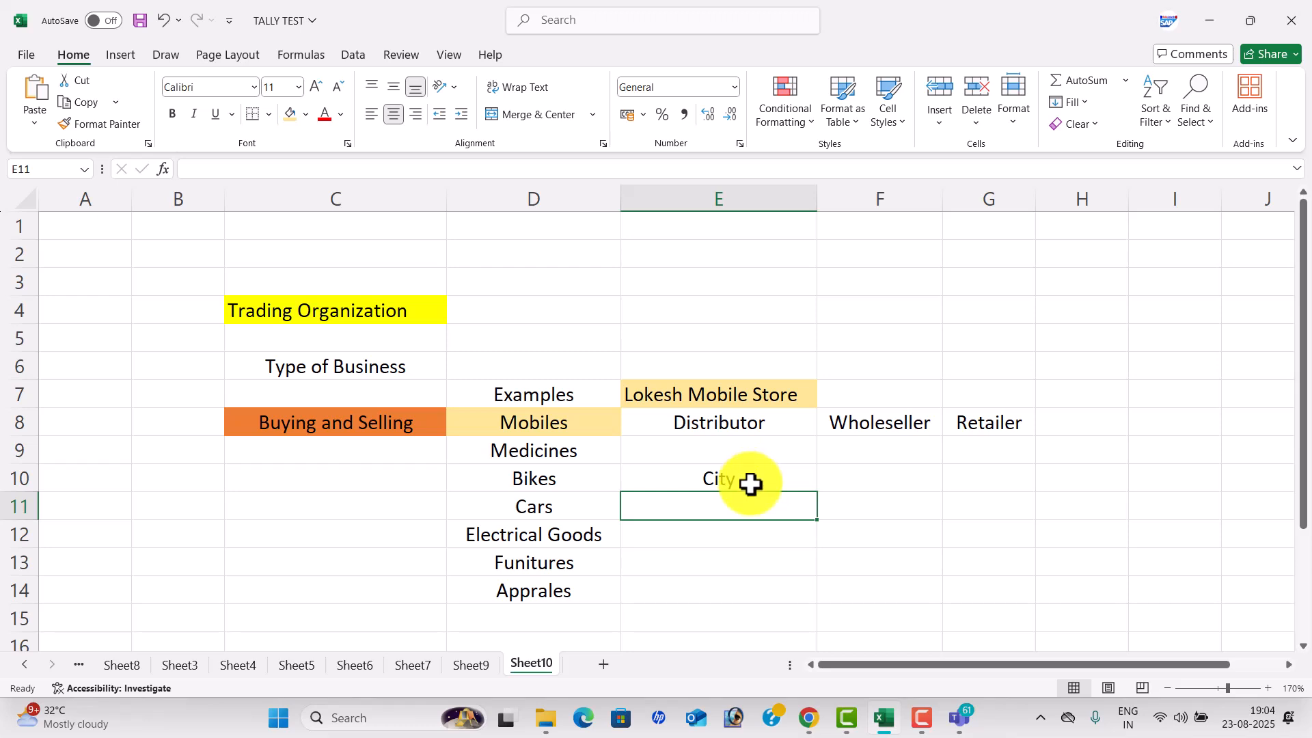
text(B)
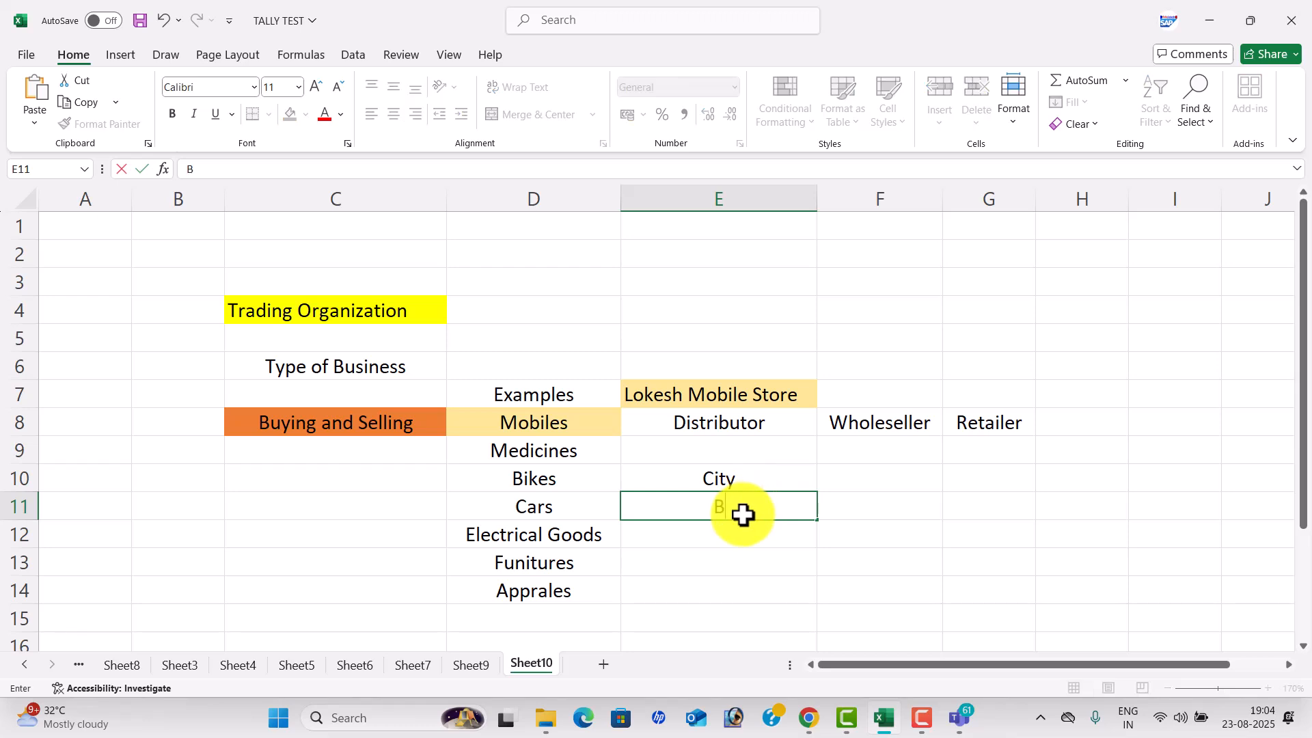
text(ulk Mobiles)
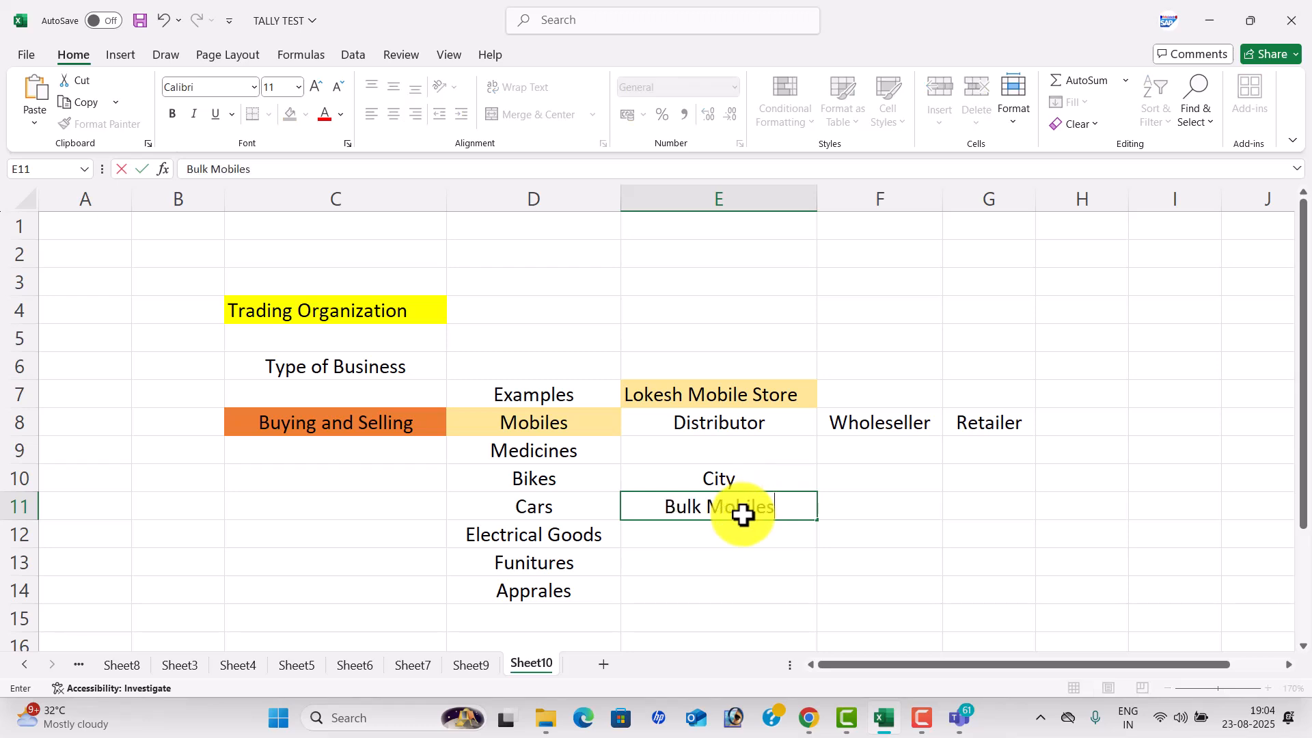
key(Tab)
Enter "Different Models" in F11 under Wholeseller and widen column F to fit the text.
text(Di)
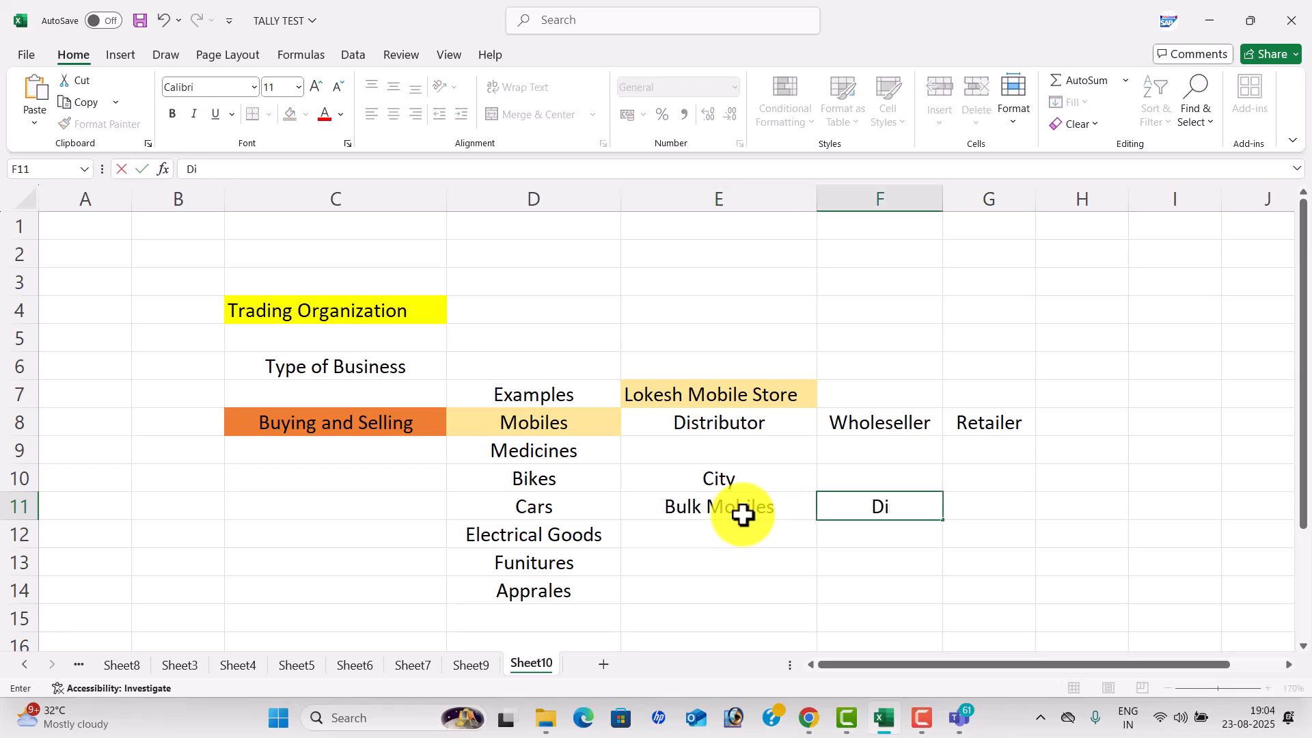
text(fferent Models)
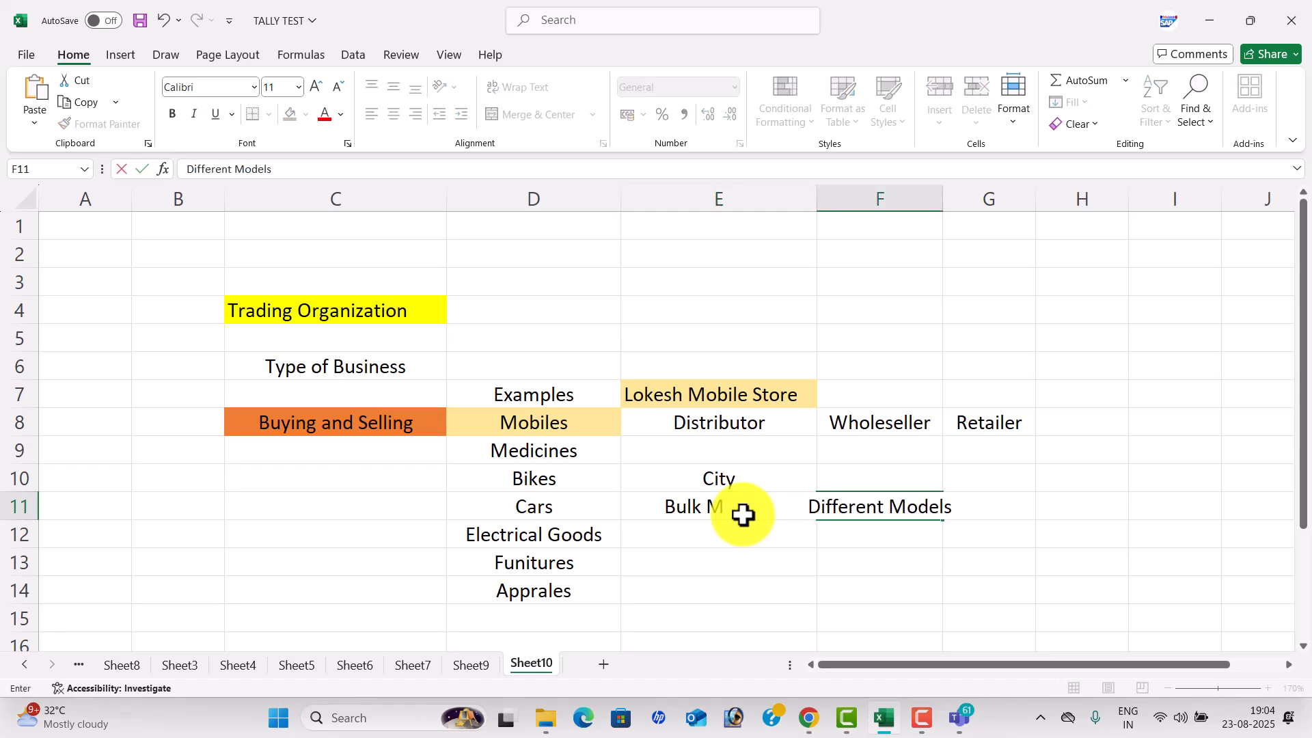
key(Return)
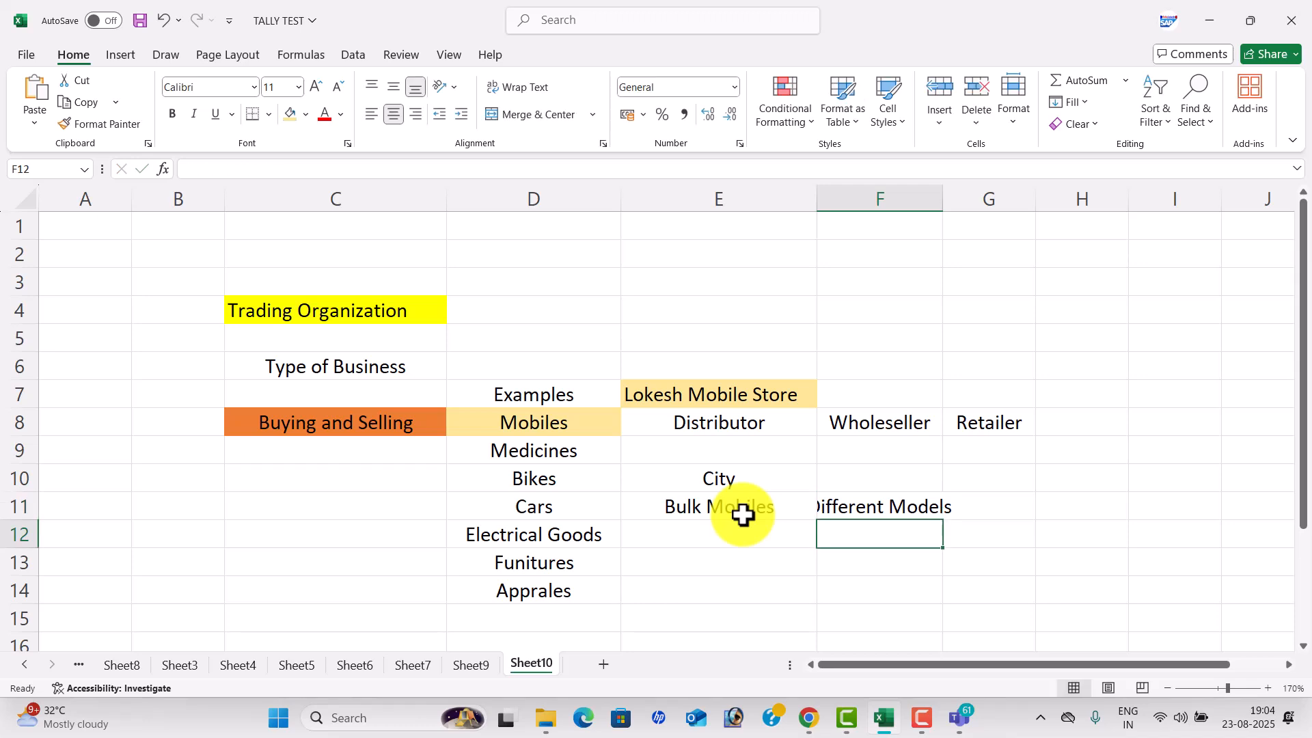
drag(940, 202, 985, 208)
click(911, 507)
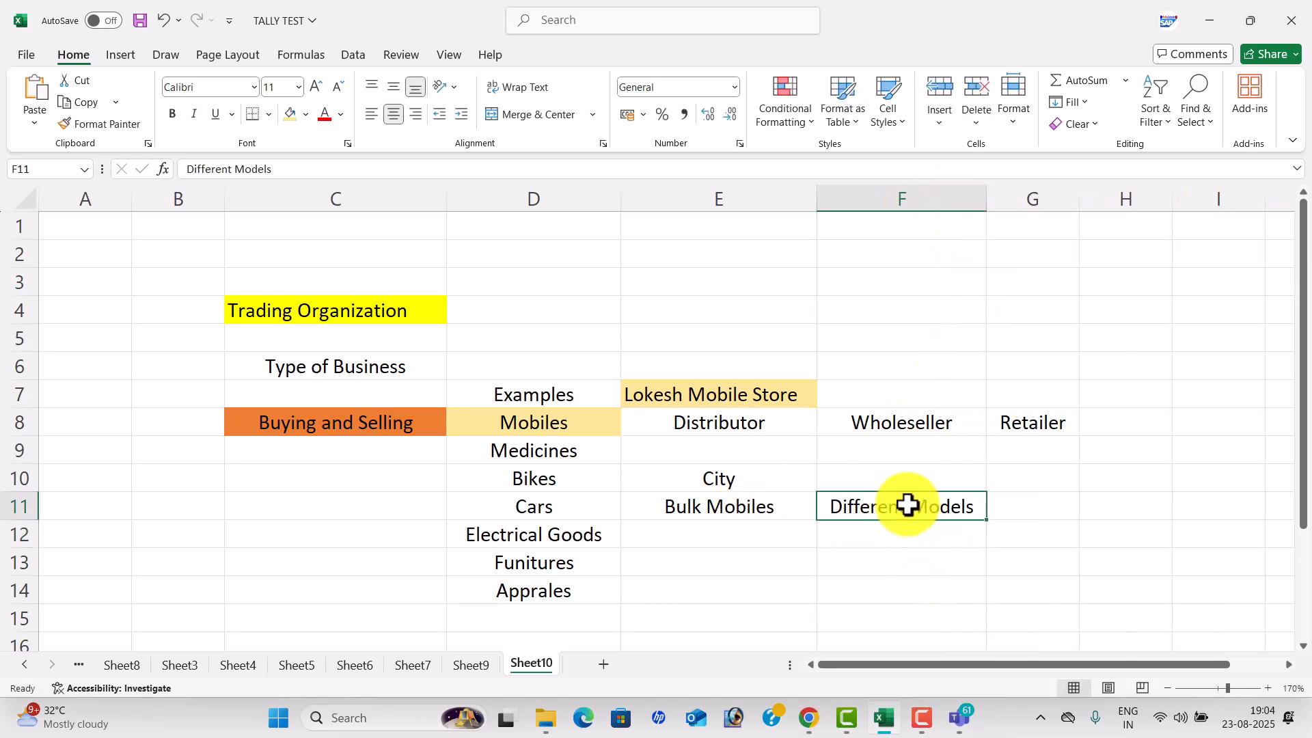
Enter the mobile brands "Oppo" in G11 and "Vivo" in G12 under Retailer.
click(1049, 502)
text(Oppo)
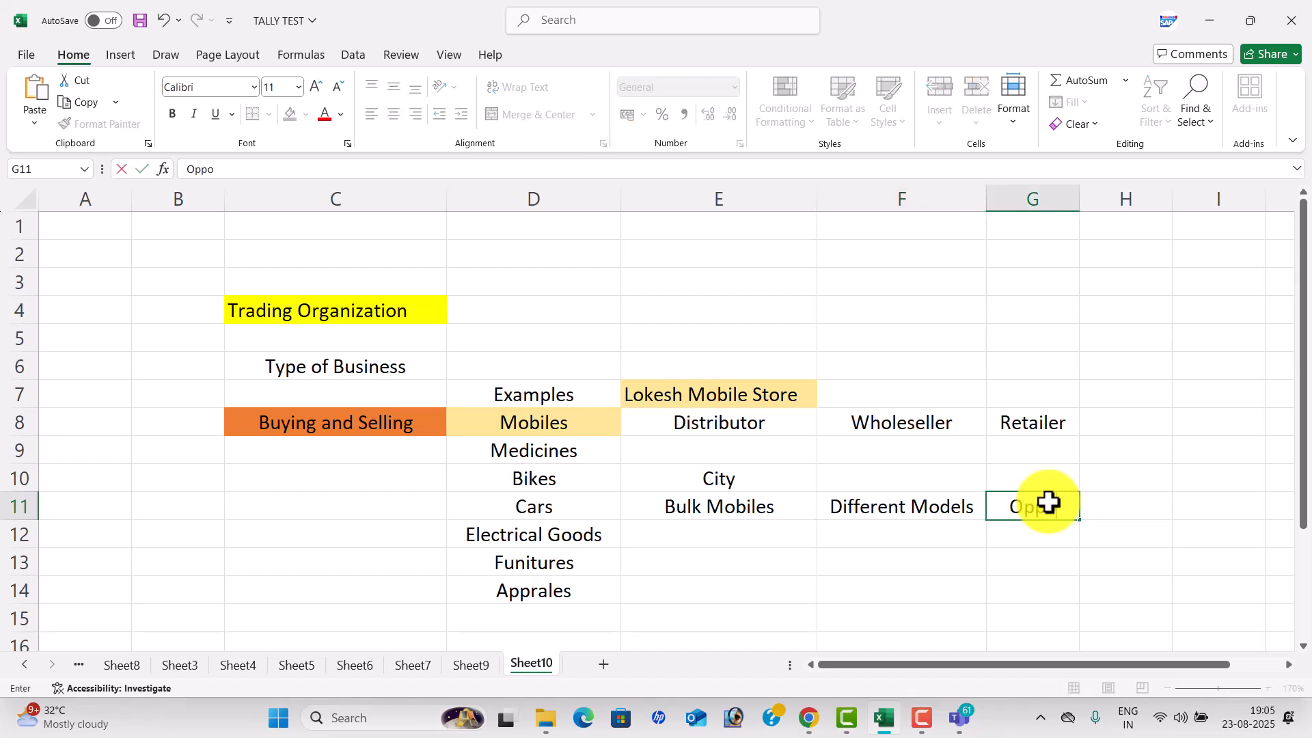
key(Return)
text(Vvio)
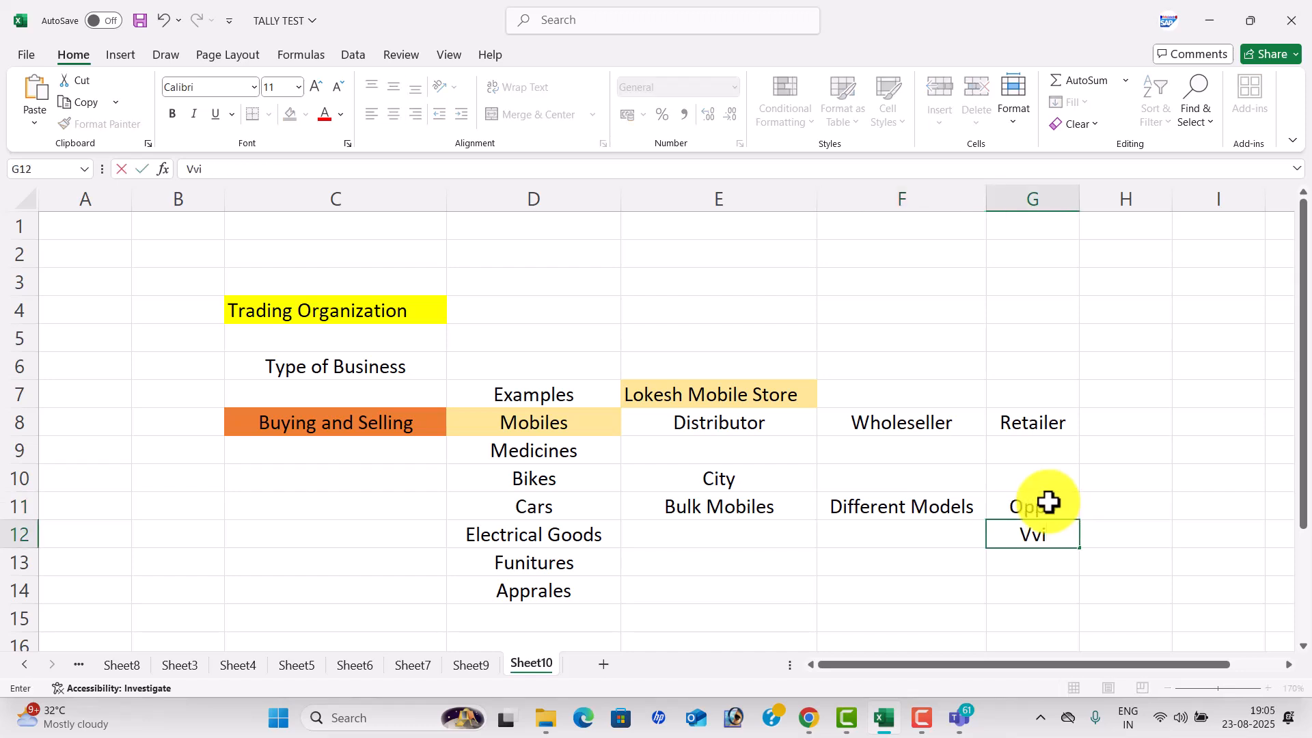
key(BackSpace)
key(BackSpace)
key(BackSpace)
text(ivo)
key(Return)
Add the brands "Iphone" in G13 and "Samsung" in G14 to the Retailer column.
text(Iph)
key(BackSpace)
text(hone)
key(Return)
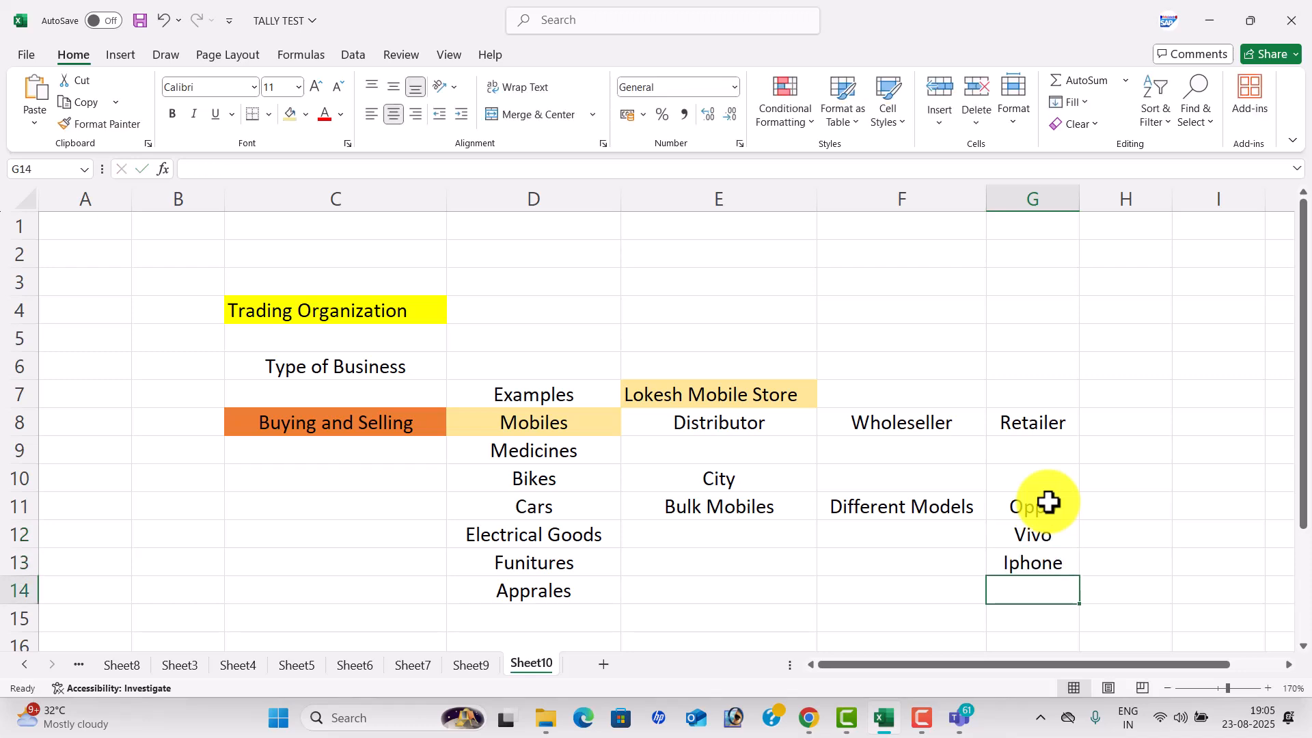
text(S)
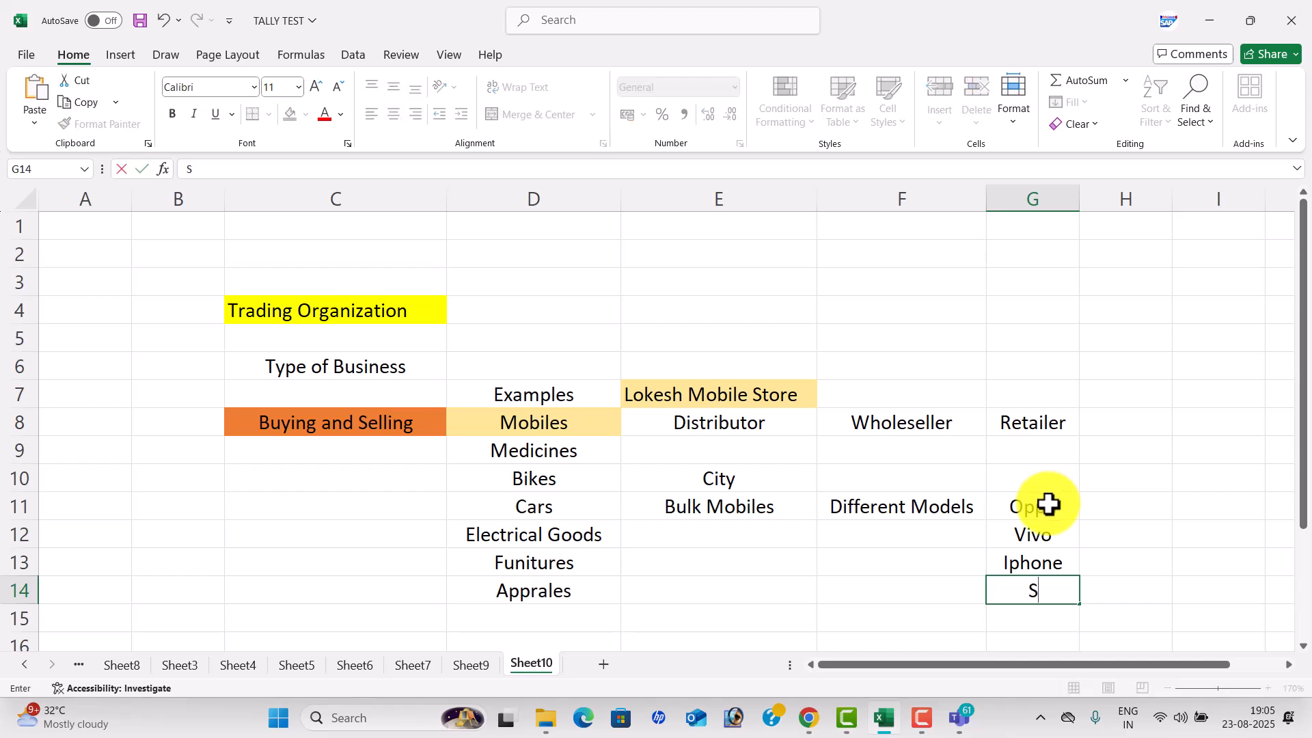
text(amsung)
key(Return)
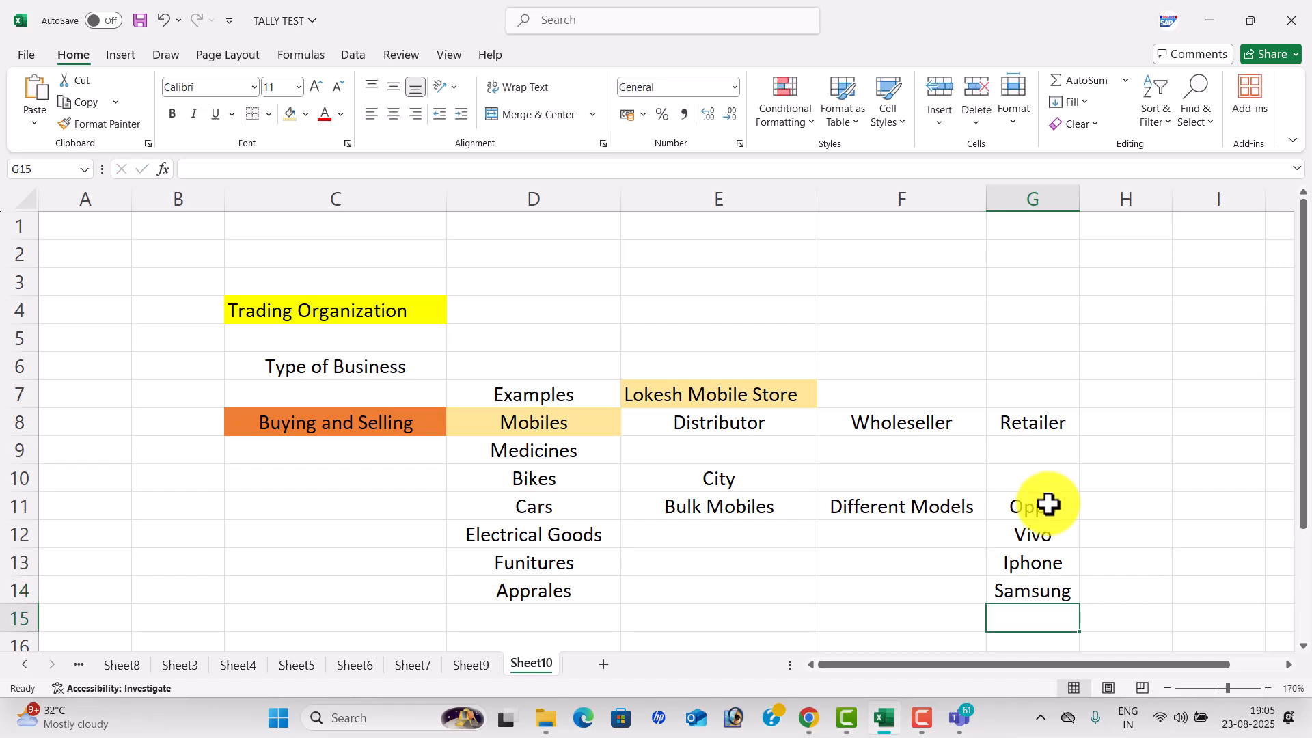
drag(1048, 505, 1051, 585)
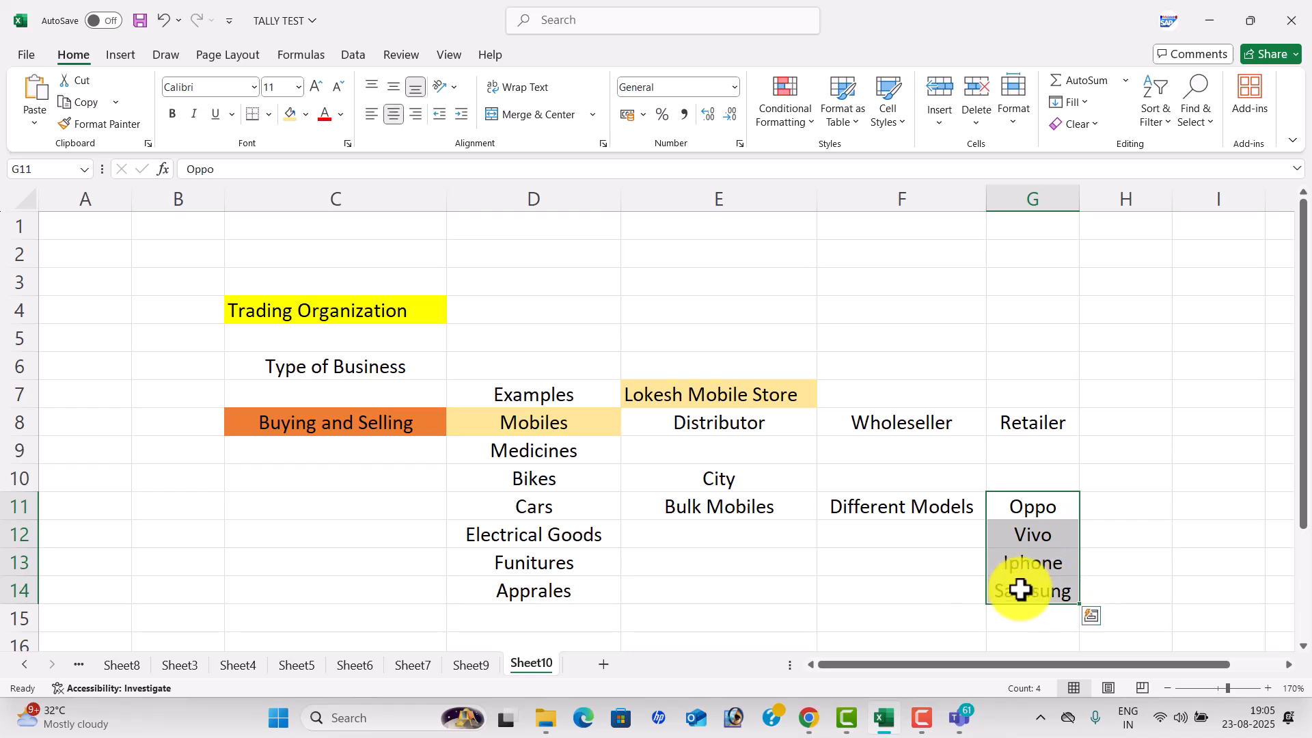
click(914, 514)
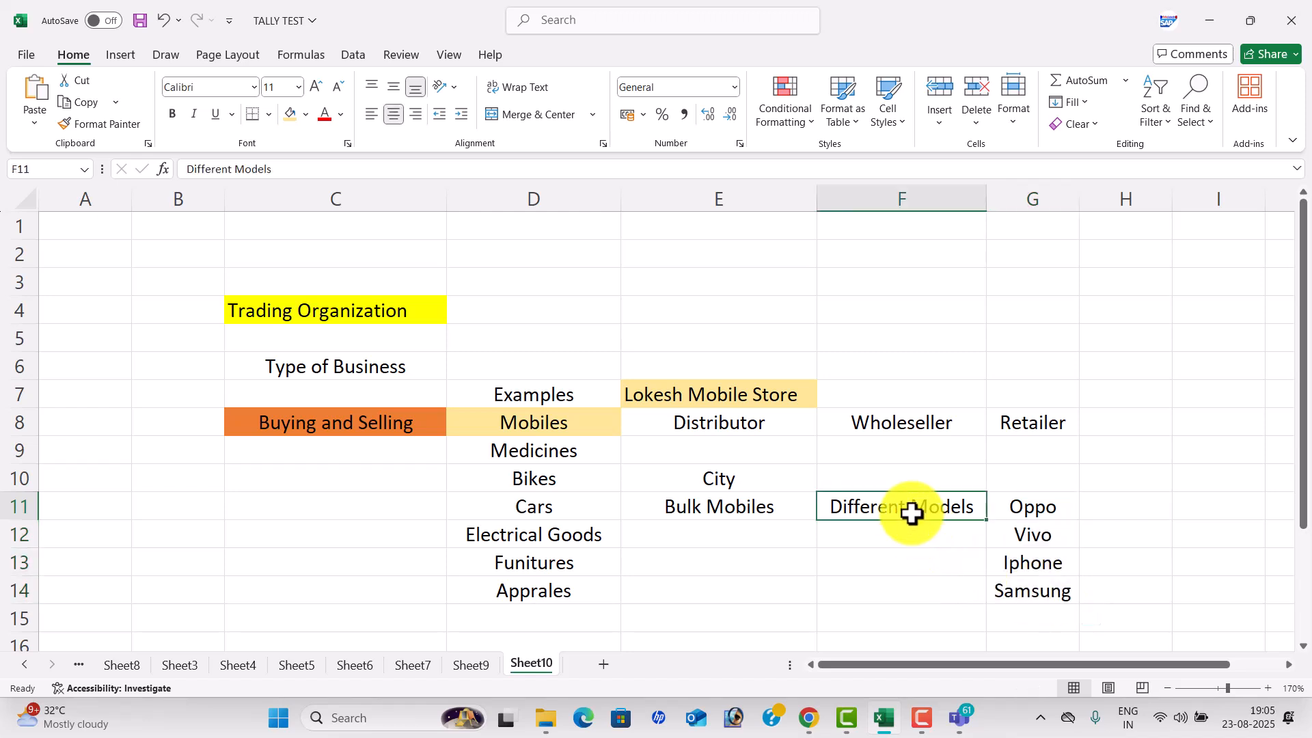
List the cities "Hyderbad", "Banglore" and "Chennai" in E12 to E14 below Bulk Mobiles.
click(746, 540)
text(Hy)
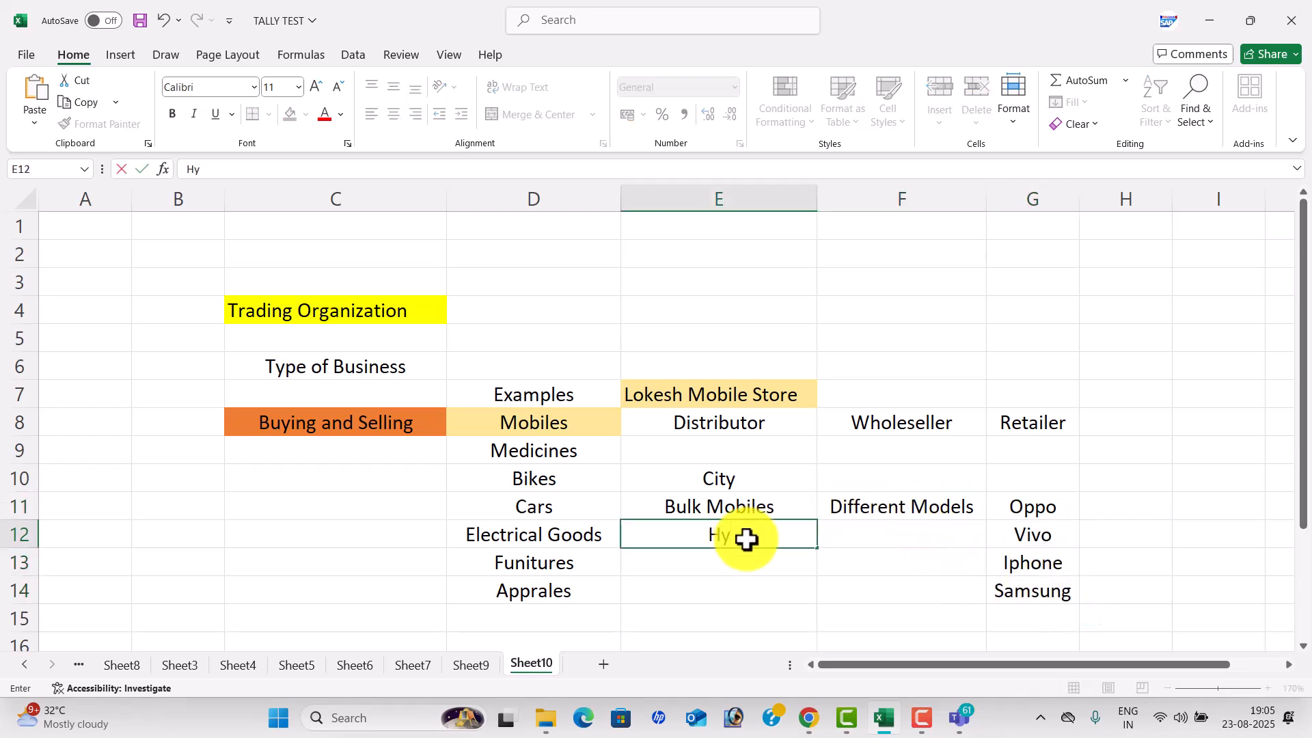
text(derabad)
key(Return)
text(Nb)
key(BackSpace)
key(BackSpace)
text(b)
key(BackSpace)
key(BackSpace)
text(Banglore)
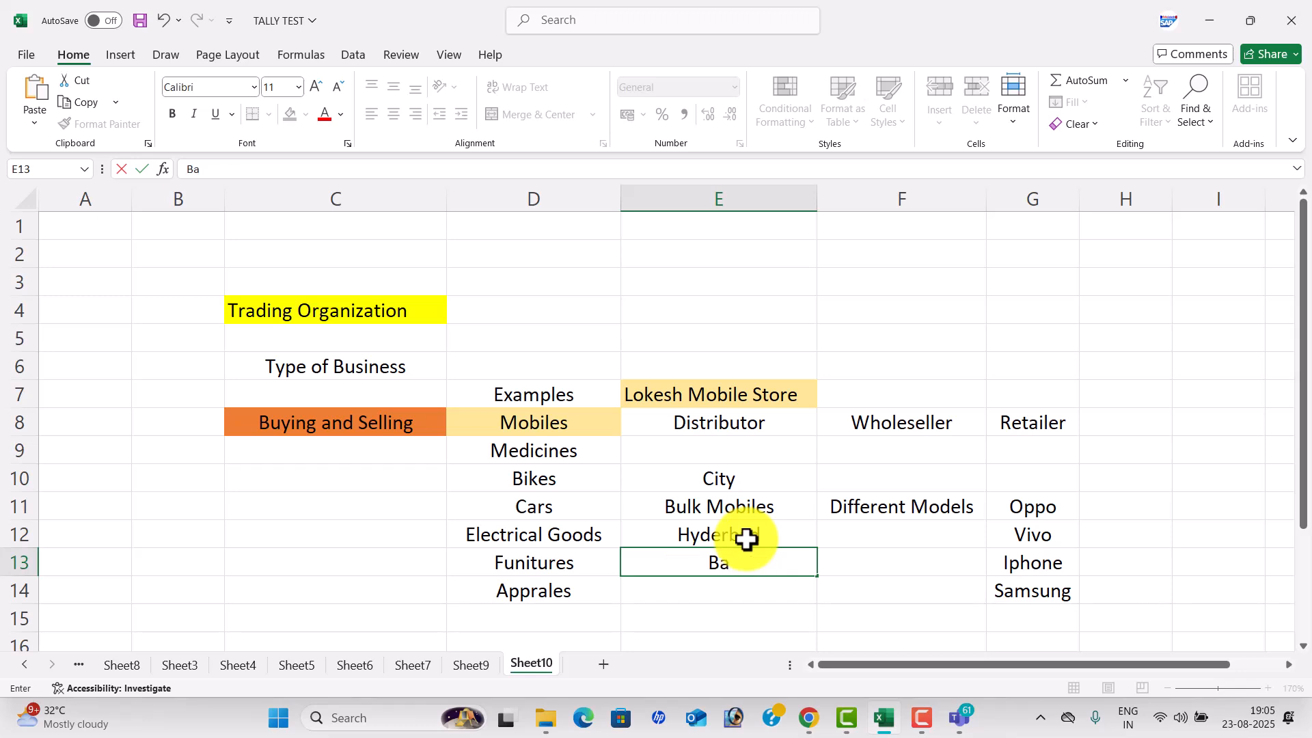
key(Return)
text(Chennai)
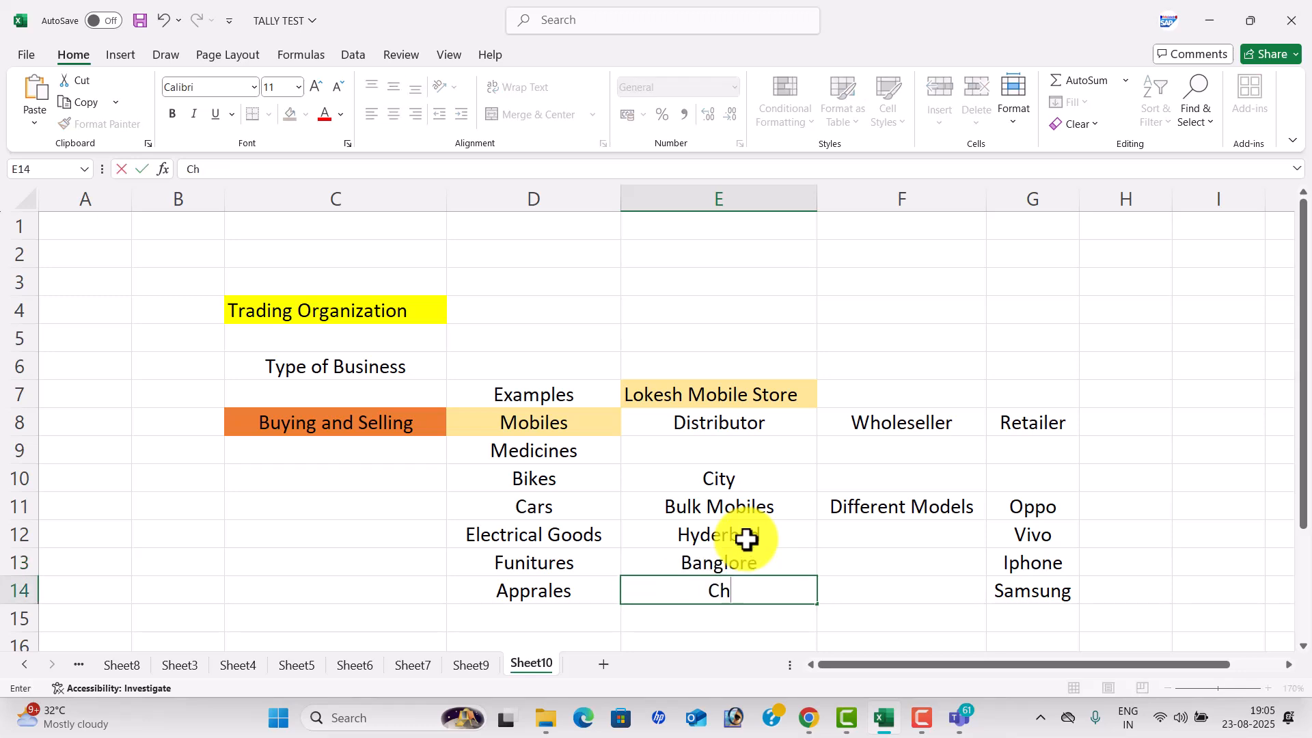
click(843, 581)
Fill the City cell E10 and the brand names in G11 to G14 with light gold.
click(752, 478)
click(292, 116)
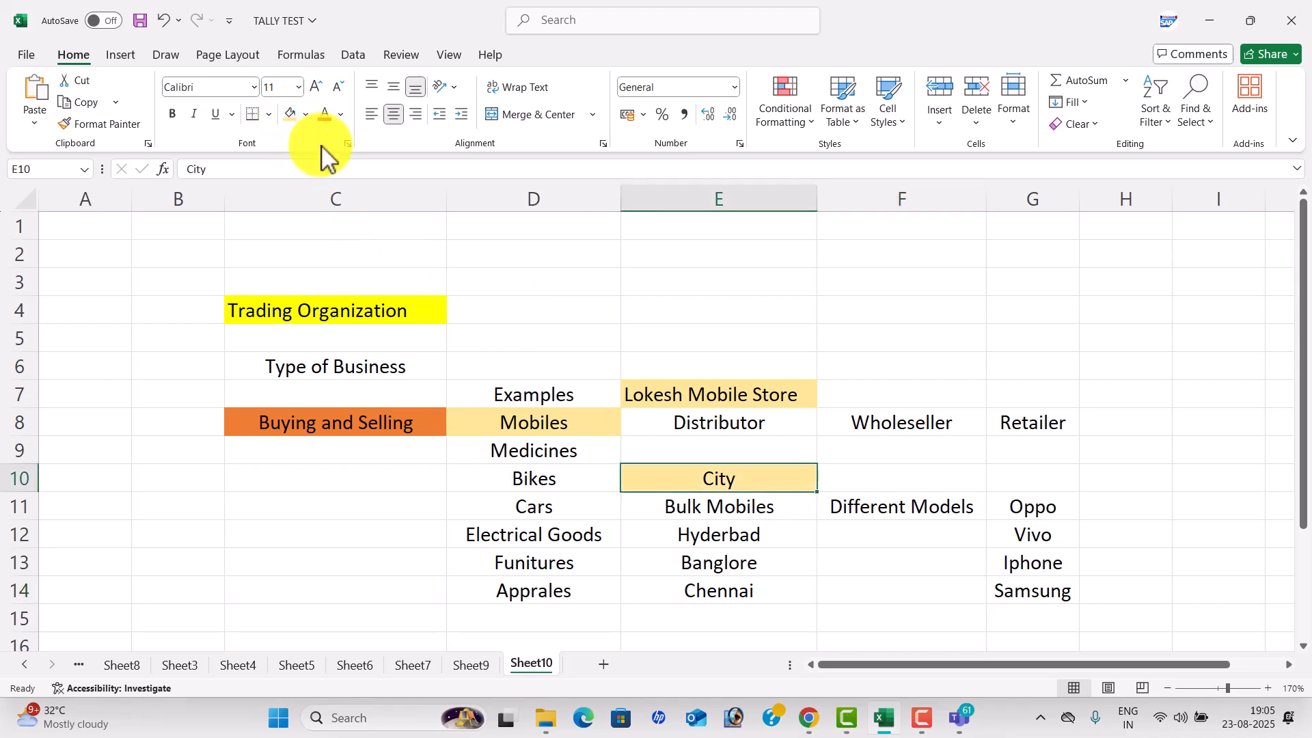
click(881, 513)
drag(1007, 515, 1025, 591)
click(292, 114)
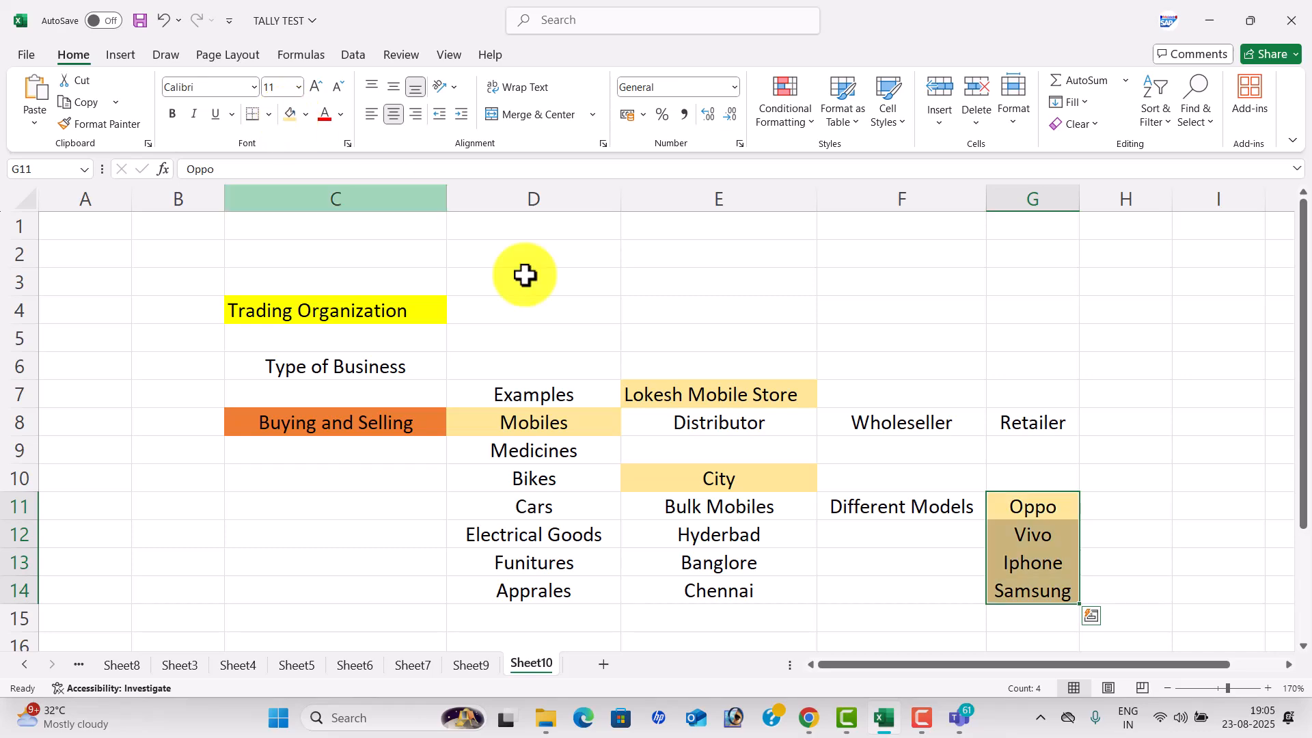
Enter the prices 10000 for Oppo in H11 and 15000 for Vivo in H12.
scroll(761, 492, down, 2)
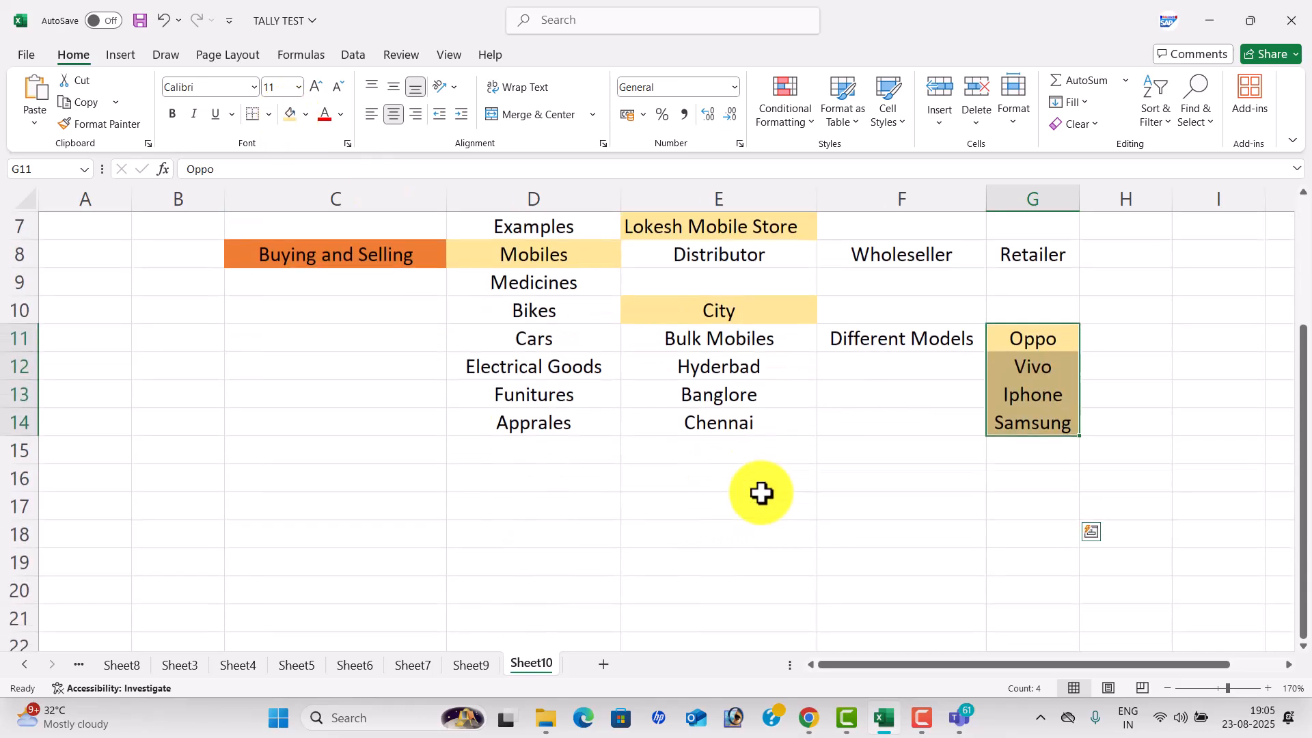
click(1156, 331)
text(10000)
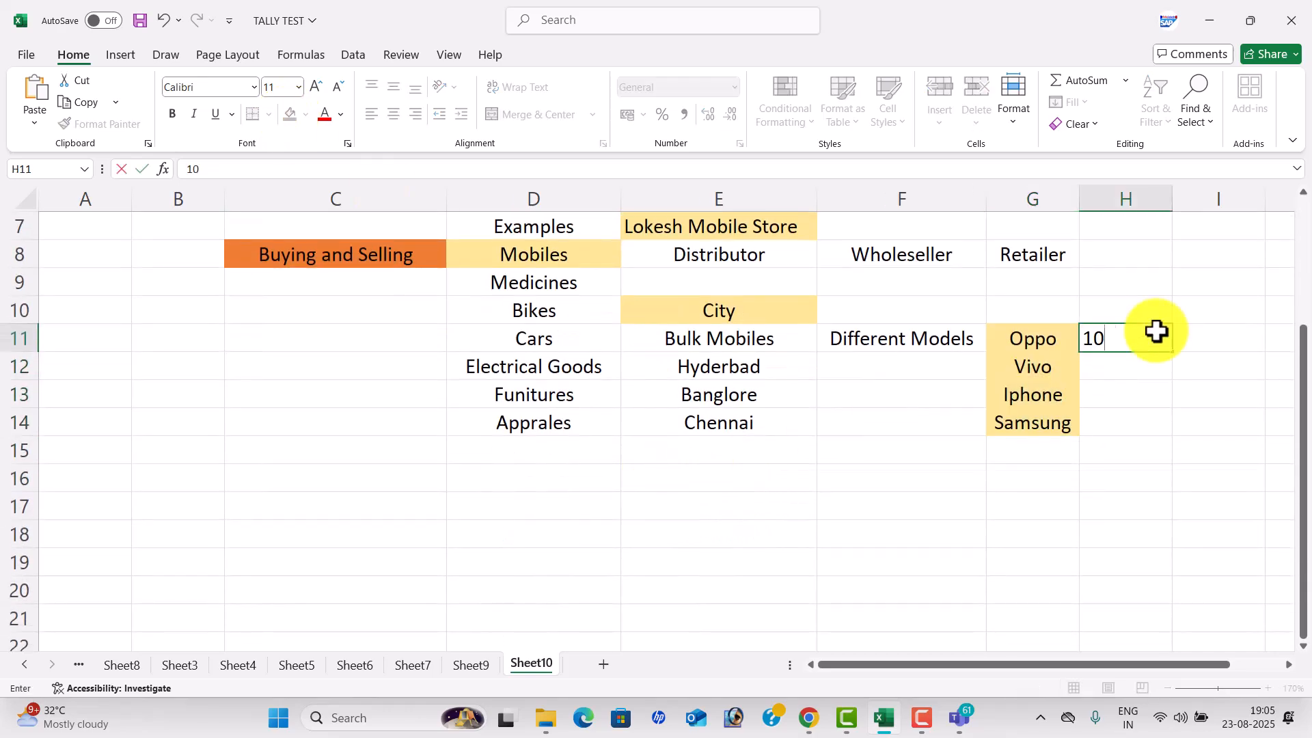
key(Return)
text(15000)
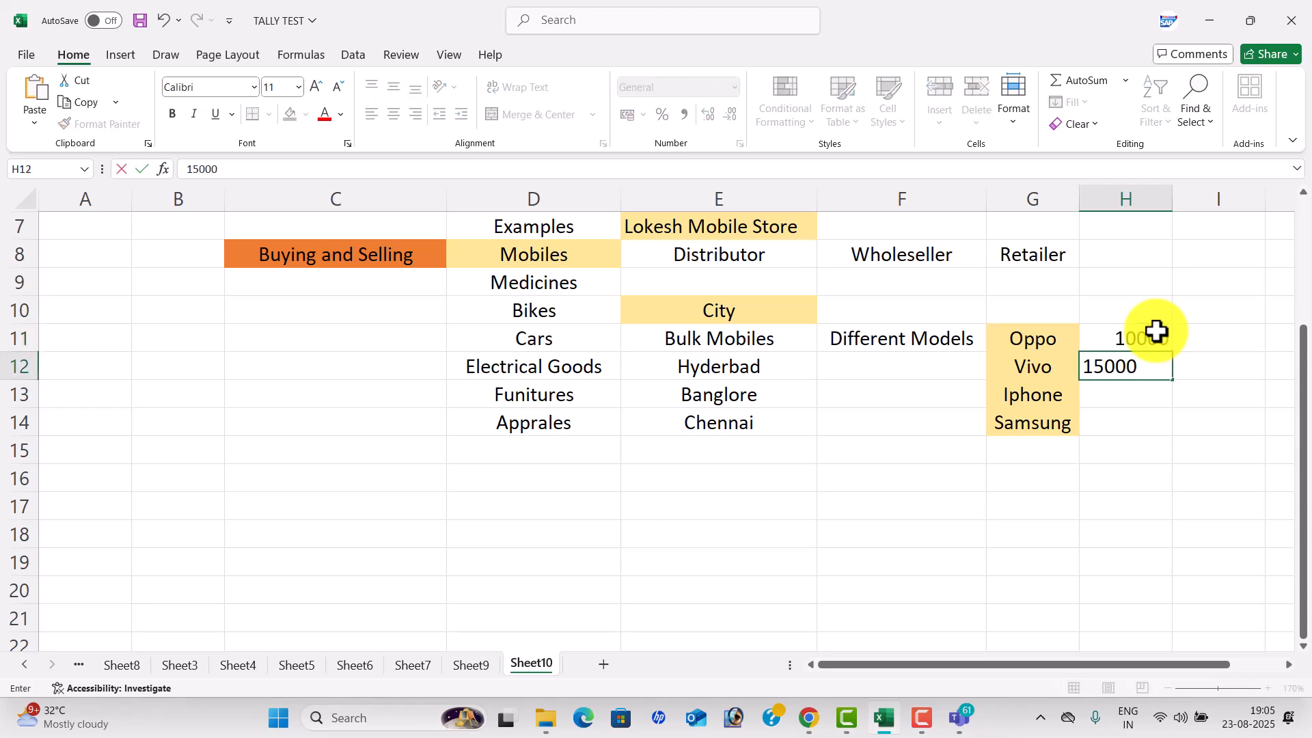
key(Return)
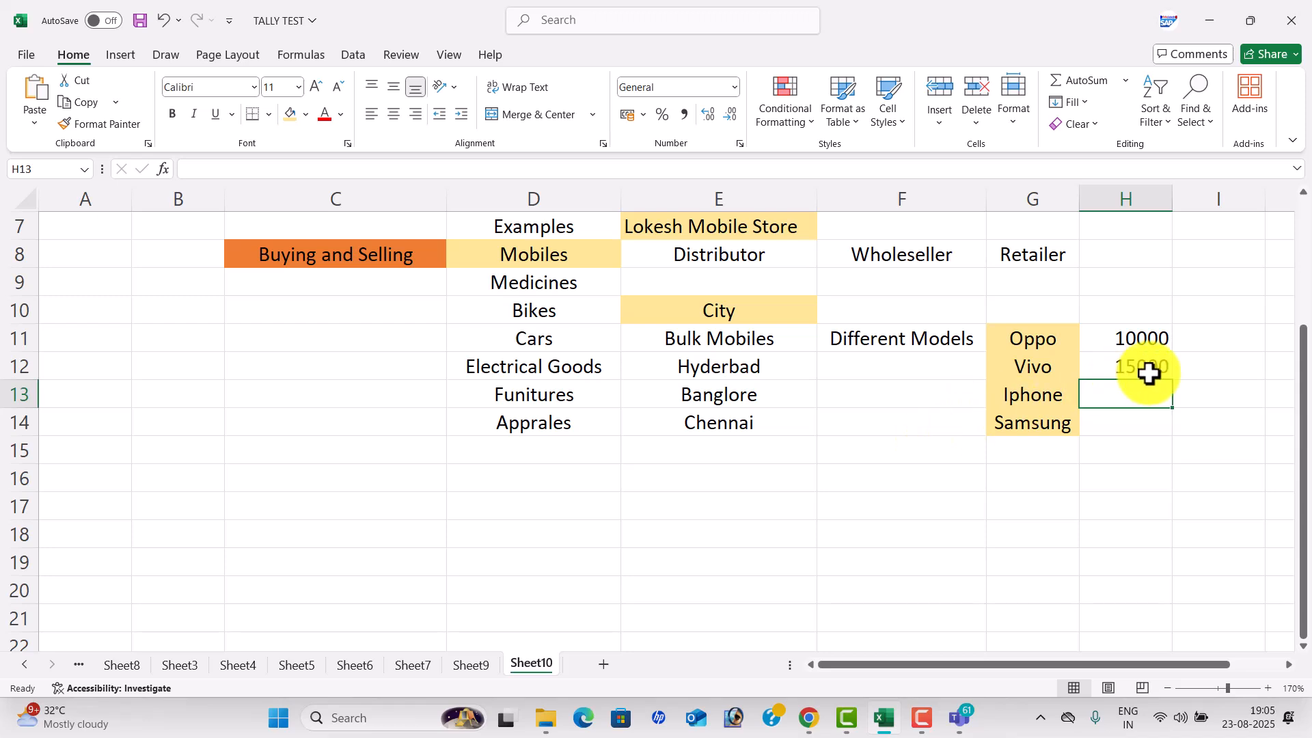
Enter "Rs" in D17 with the amounts 20000 in E17 and 15000 in E18.
scroll(1133, 294, up, 1)
scroll(1129, 309, up, 1)
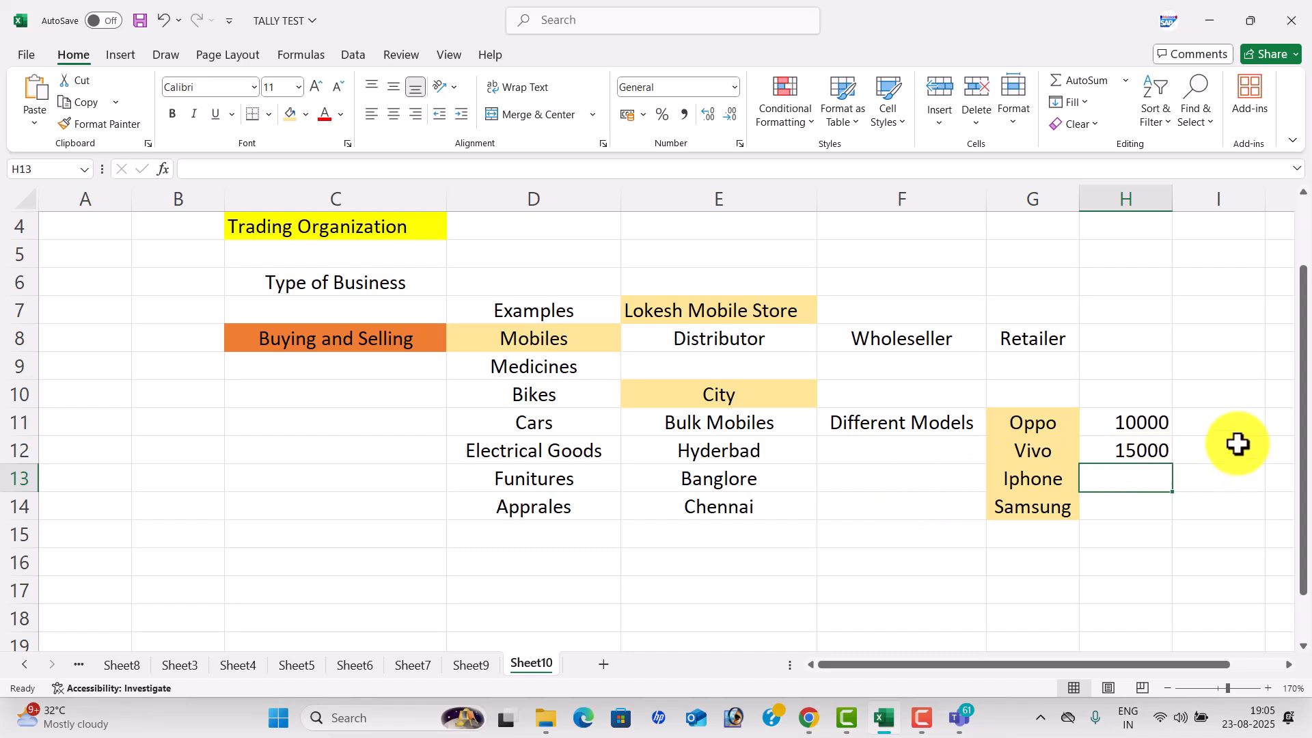
scroll(870, 517, down, 3)
click(492, 514)
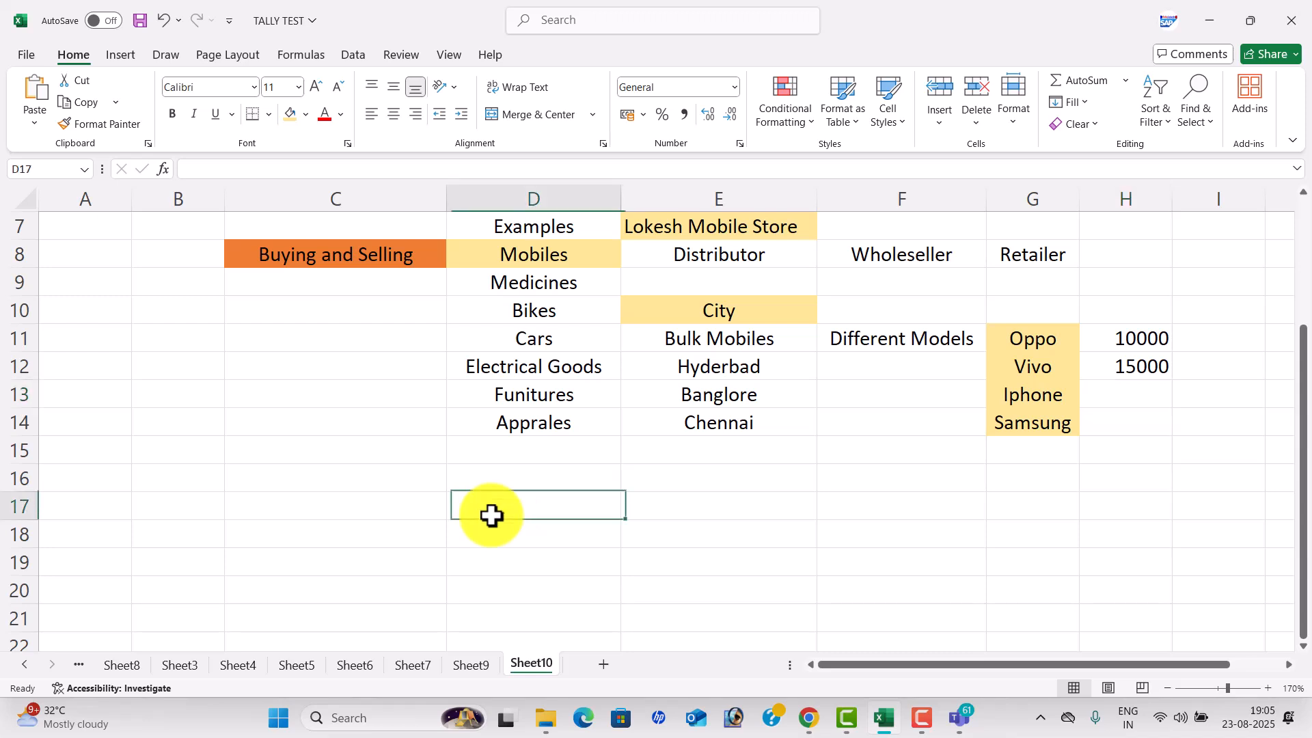
text(Pr)
key(BackSpace)
key(BackSpace)
text(R)
key(Tab)
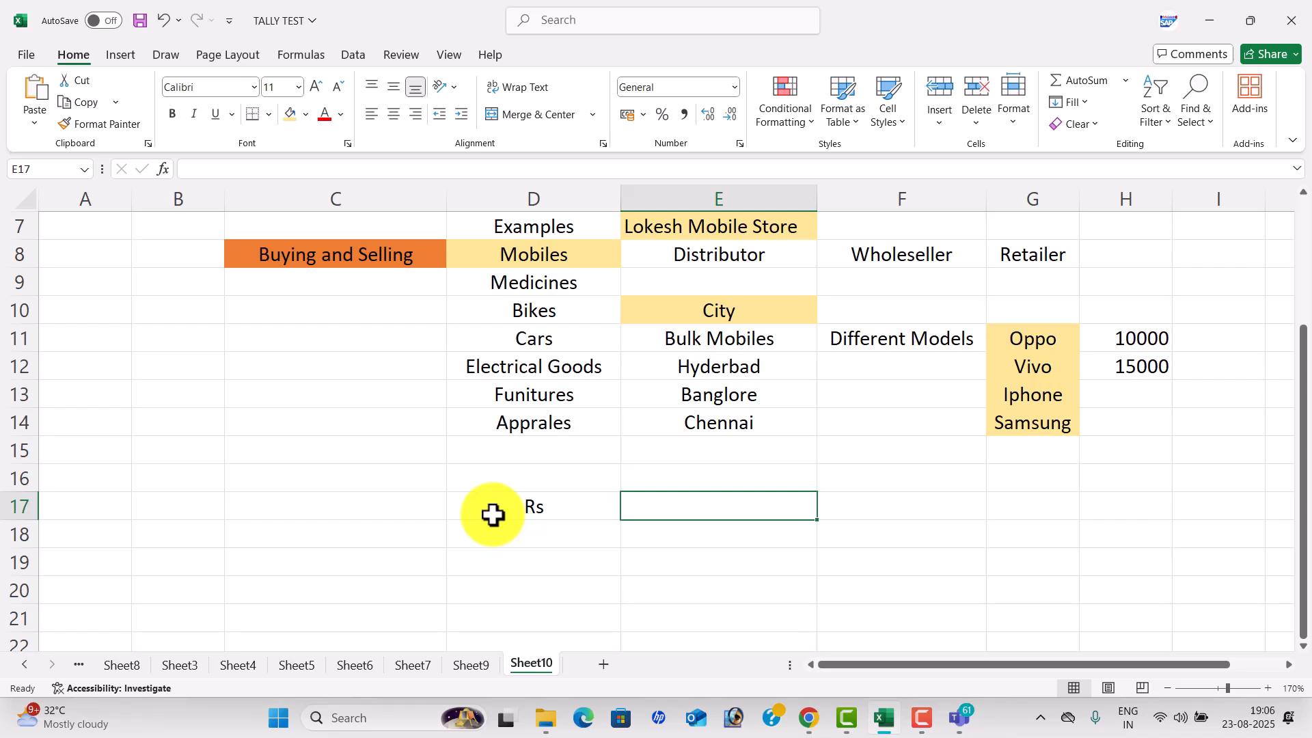
text(20000)
key(Return)
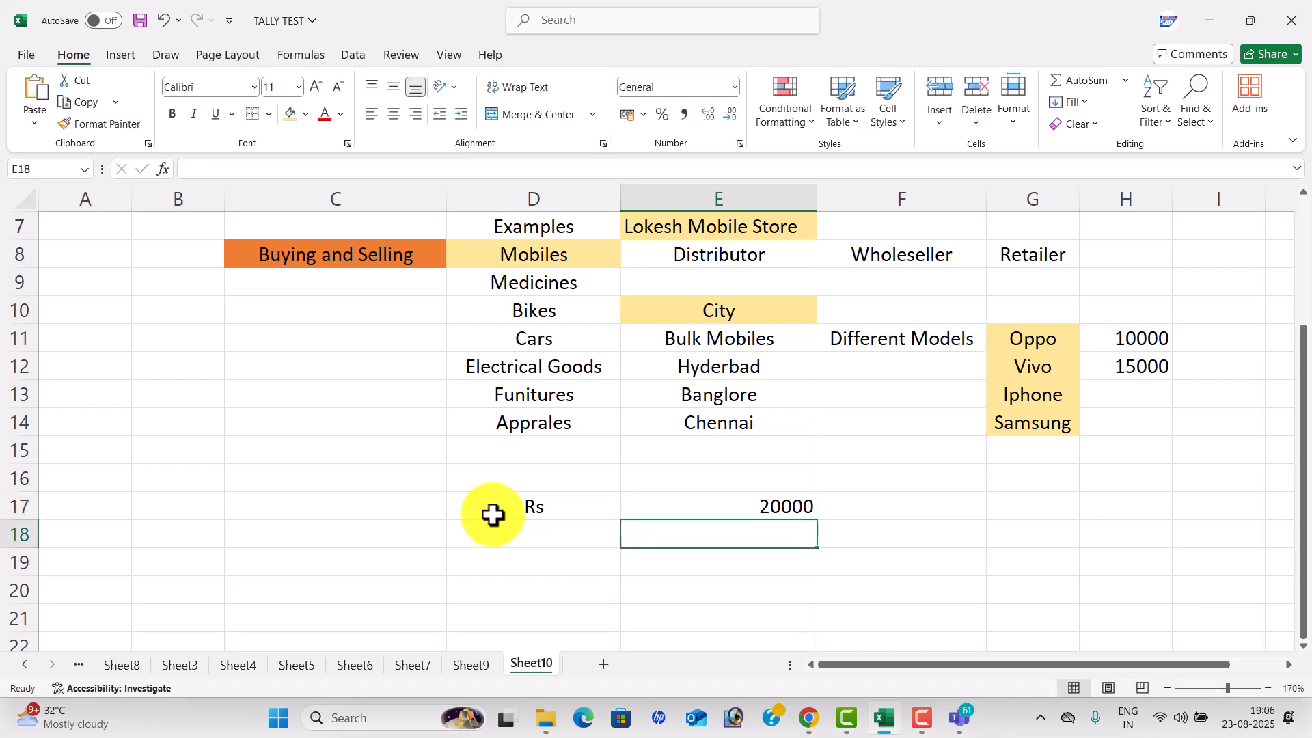
text(15000)
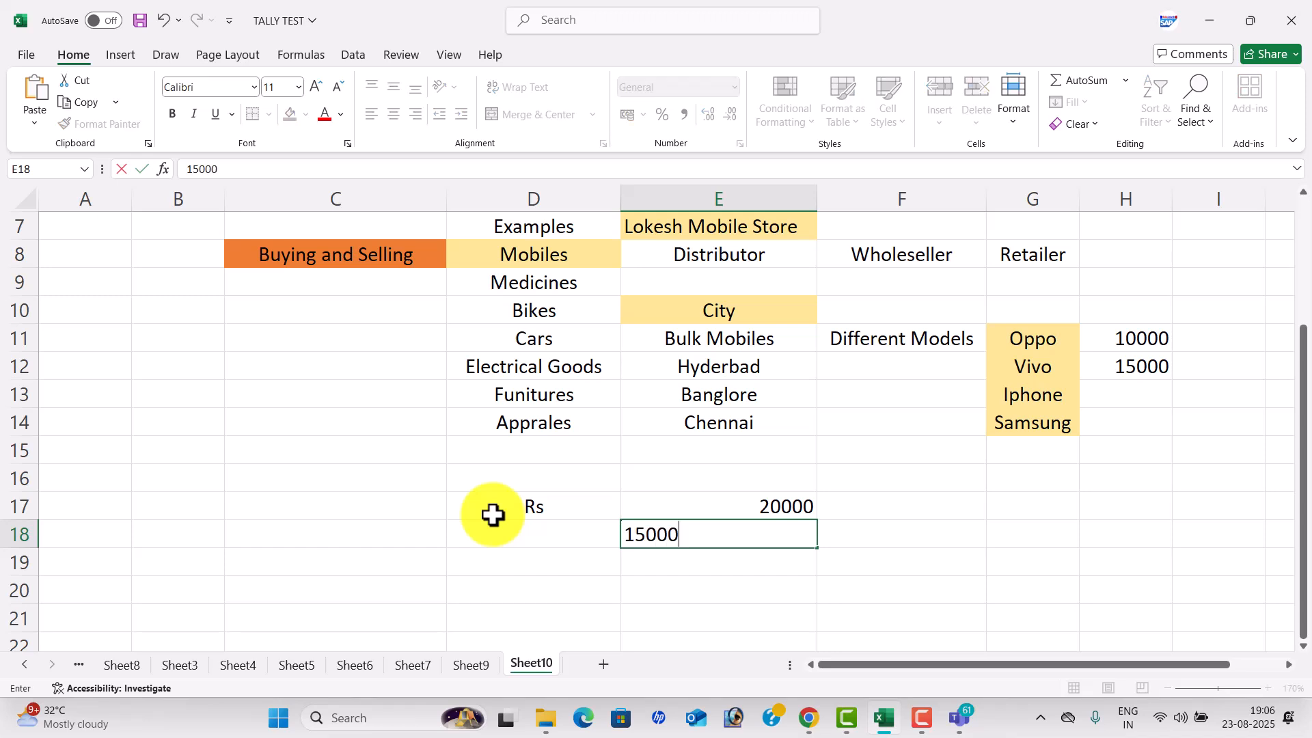
key(Return)
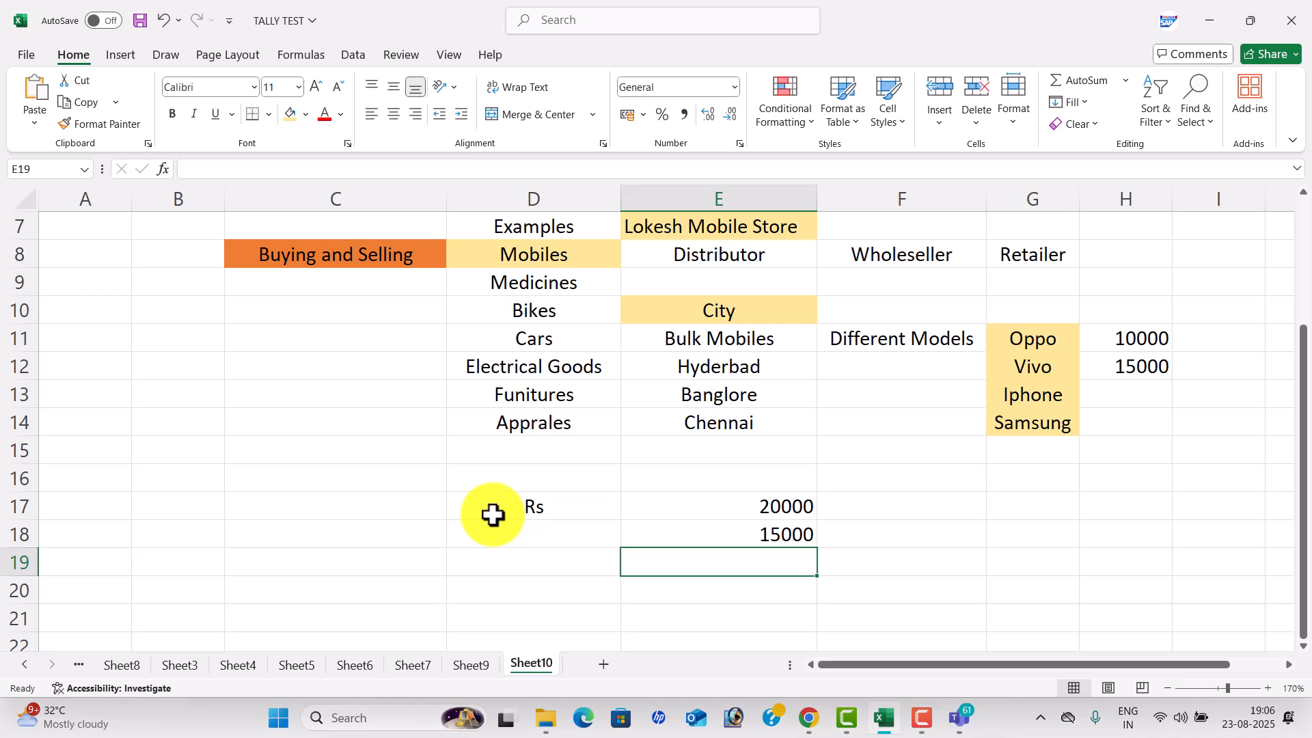
Enter "More" in D20 below the Rs amounts.
scroll(492, 515, down, 1)
click(513, 517)
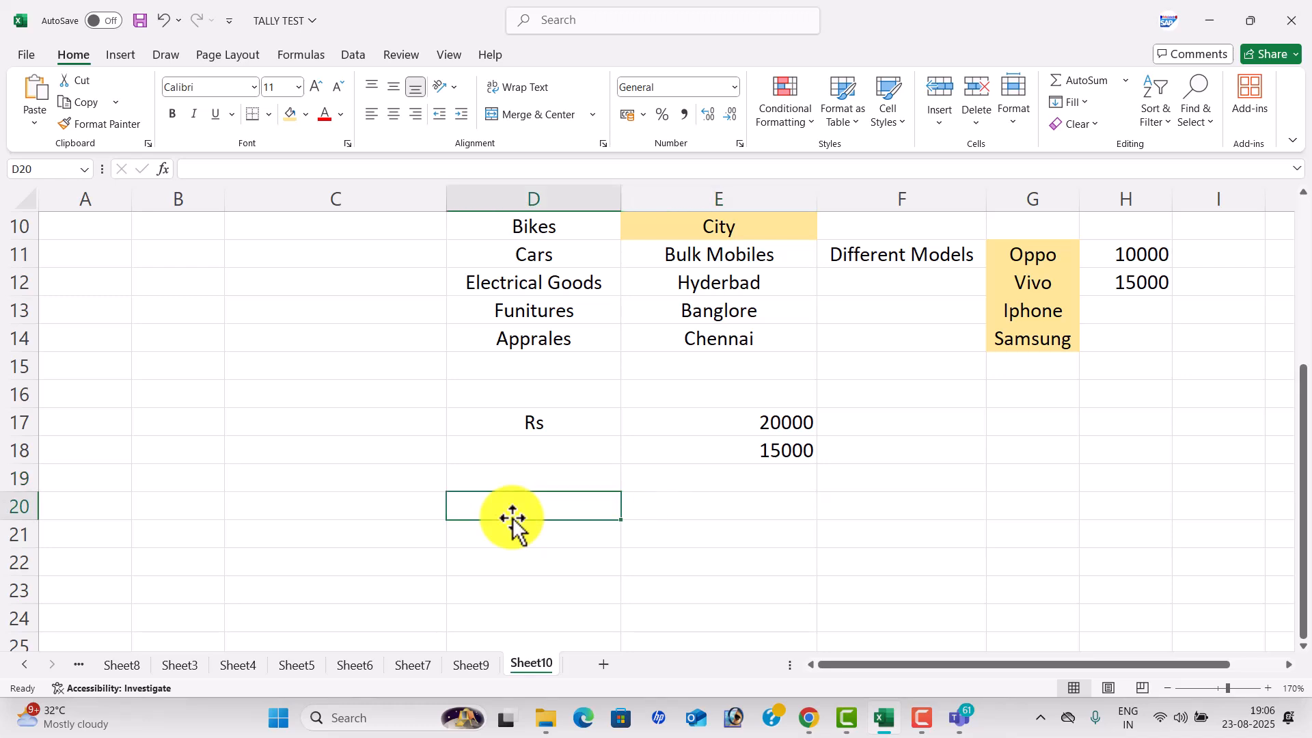
text(More)
key(Tab)
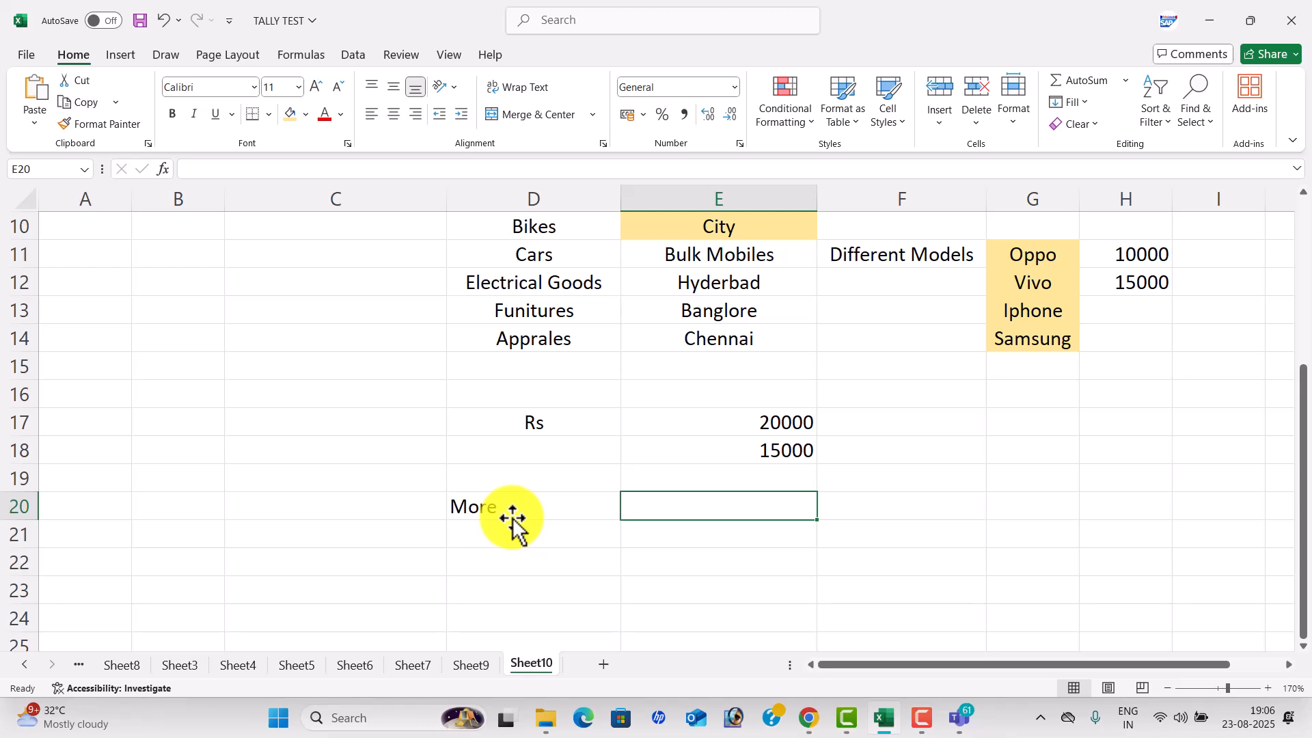
Enter "Discounts" in D22, two rows below More.
scroll(635, 459, up, 2)
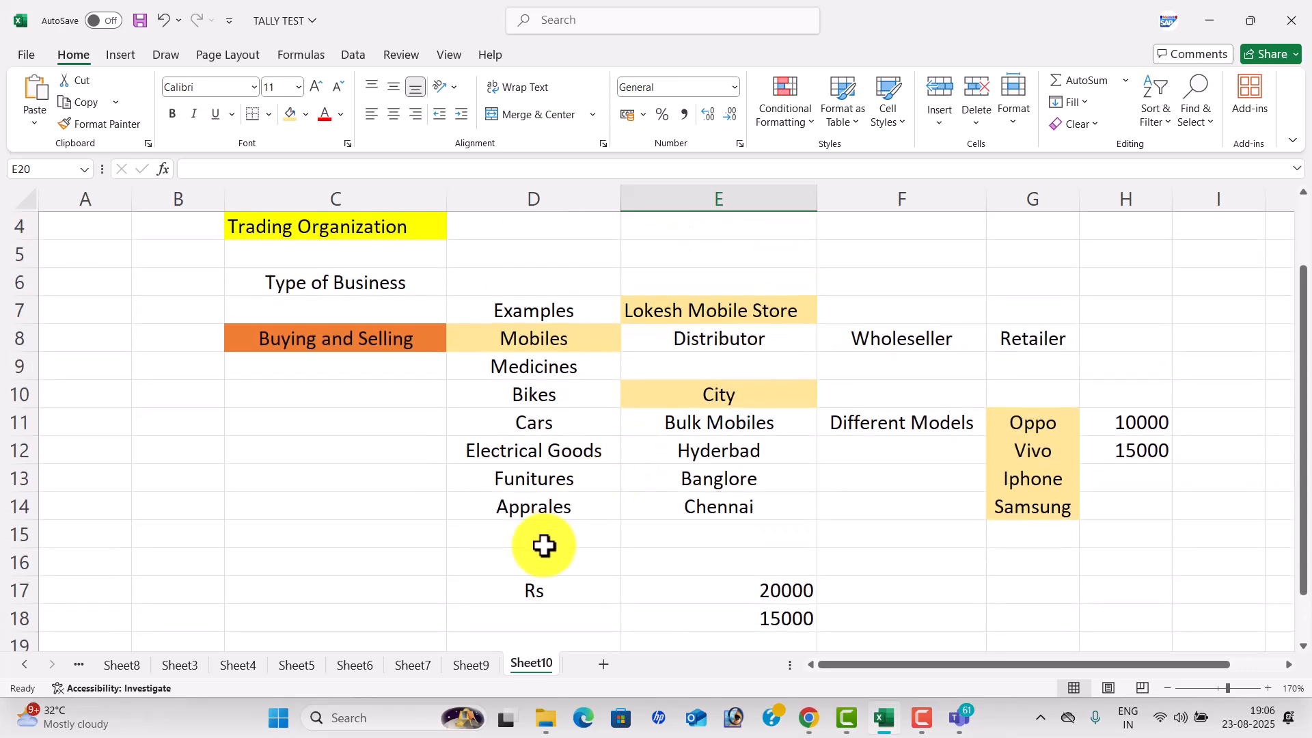
scroll(396, 569, down, 2)
click(521, 511)
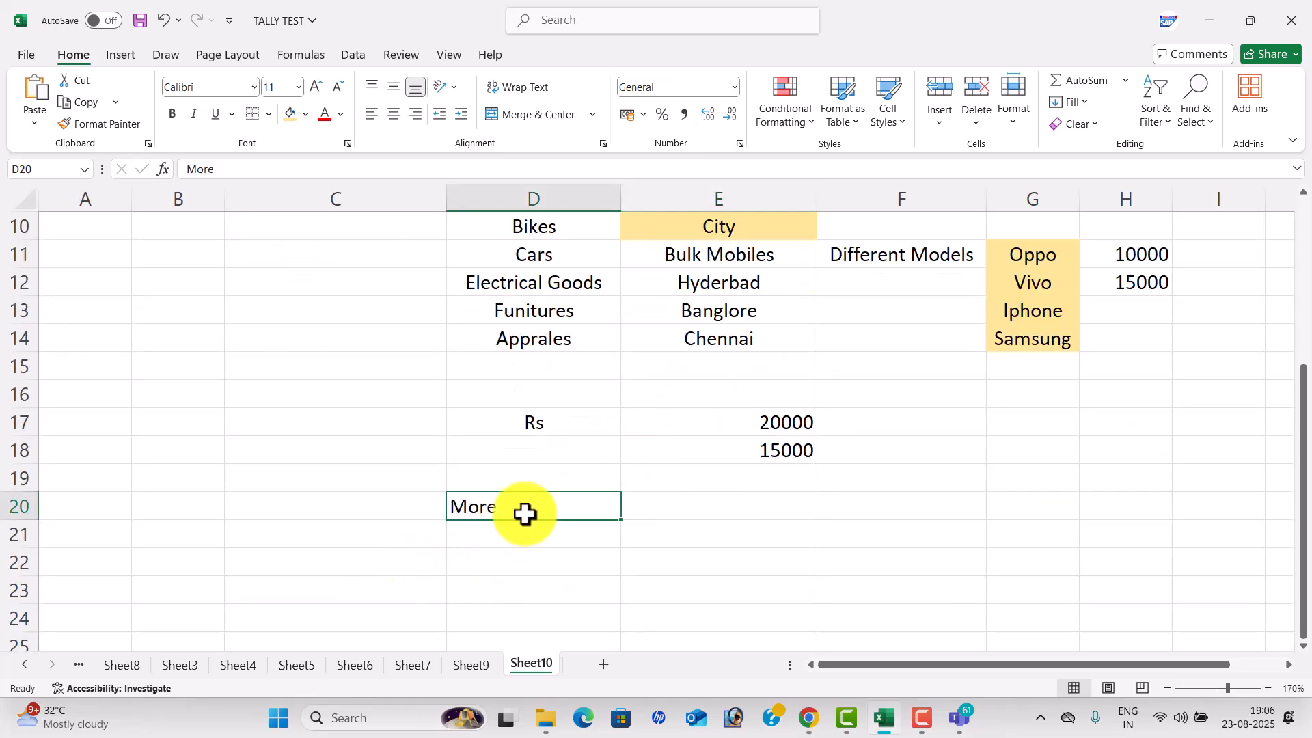
scroll(532, 516, up, 3)
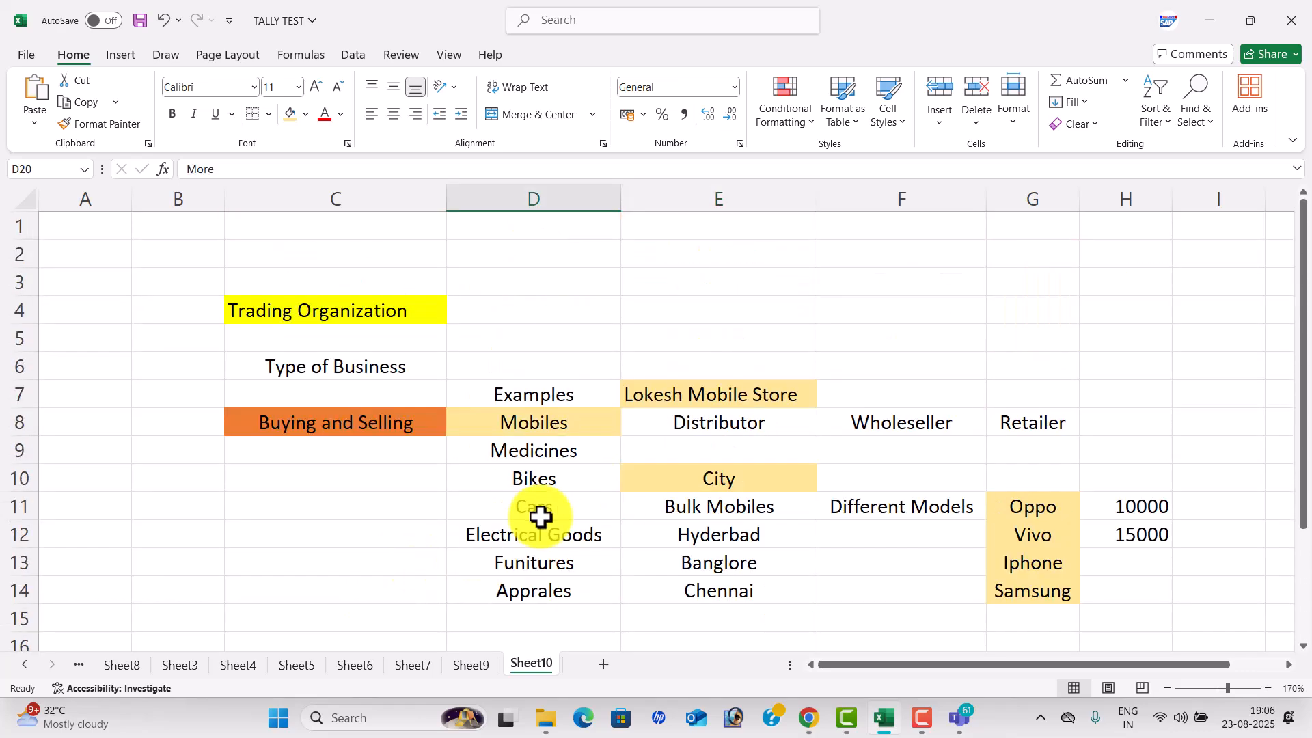
scroll(540, 517, down, 4)
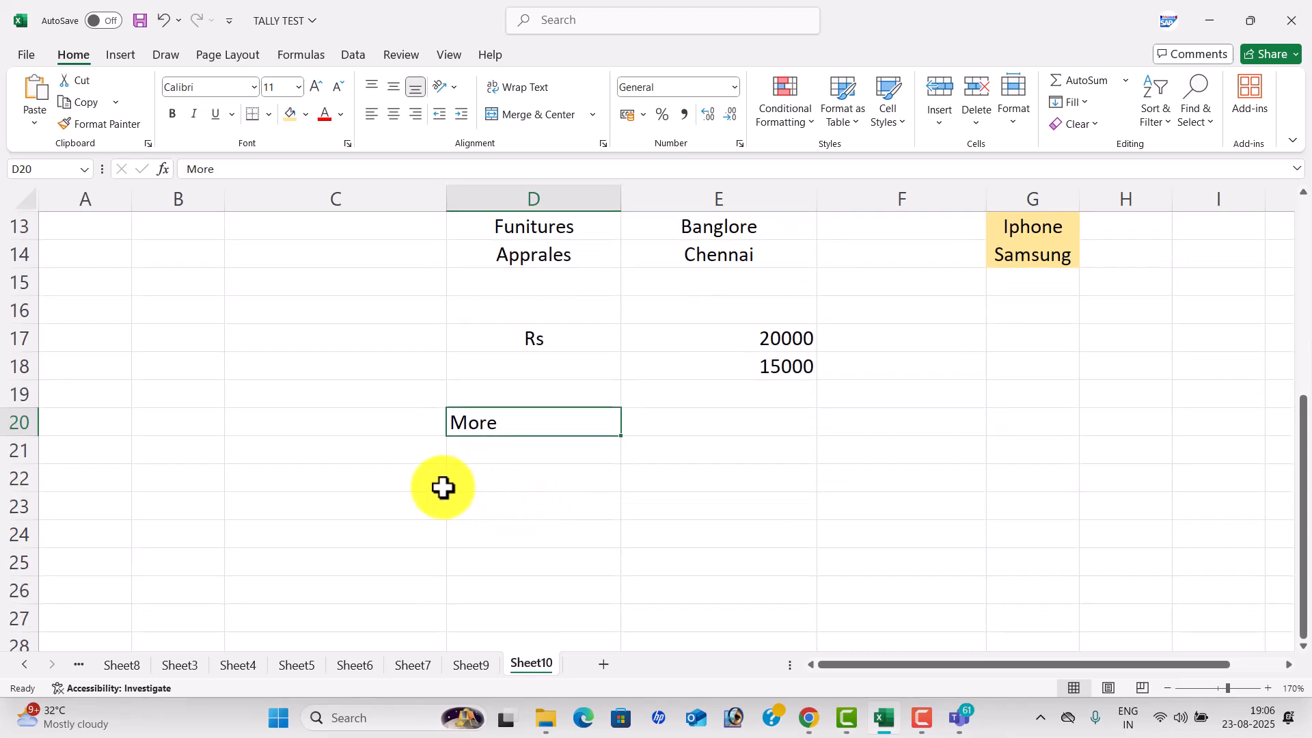
click(498, 479)
text(D)
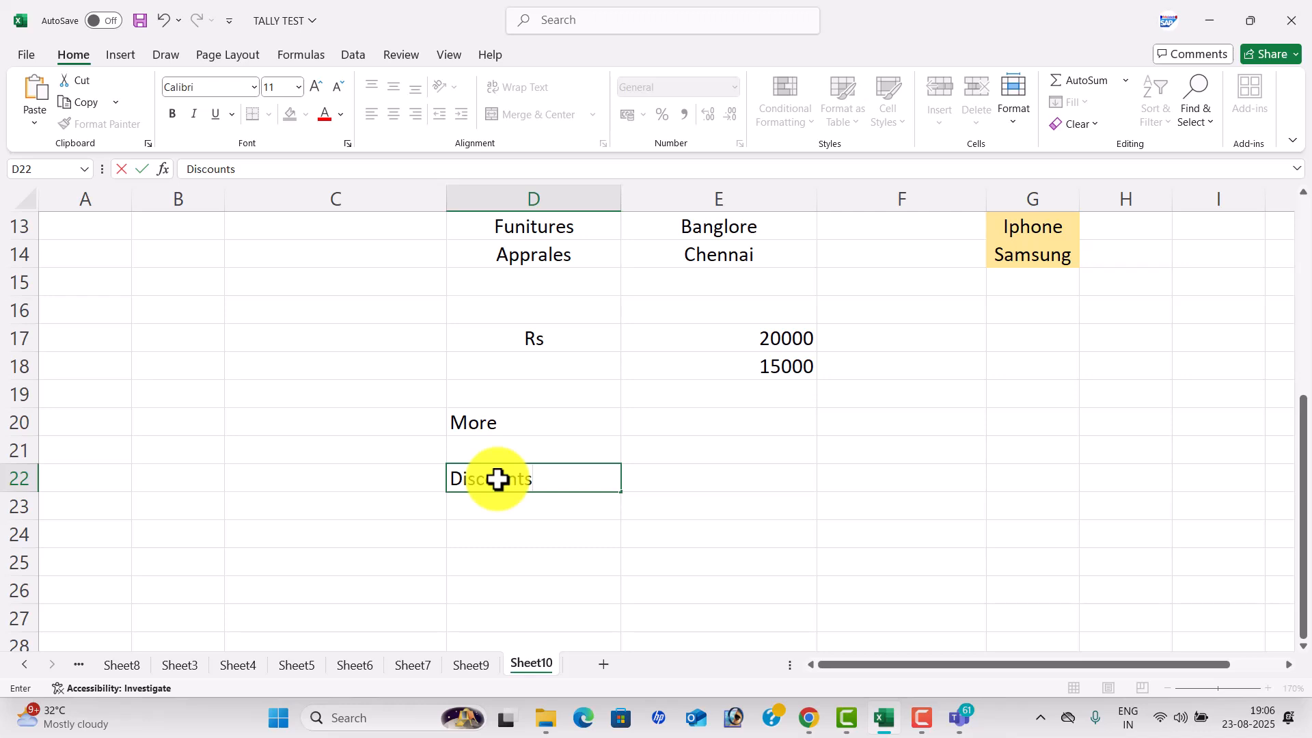
text(iscounts)
key(Tab)
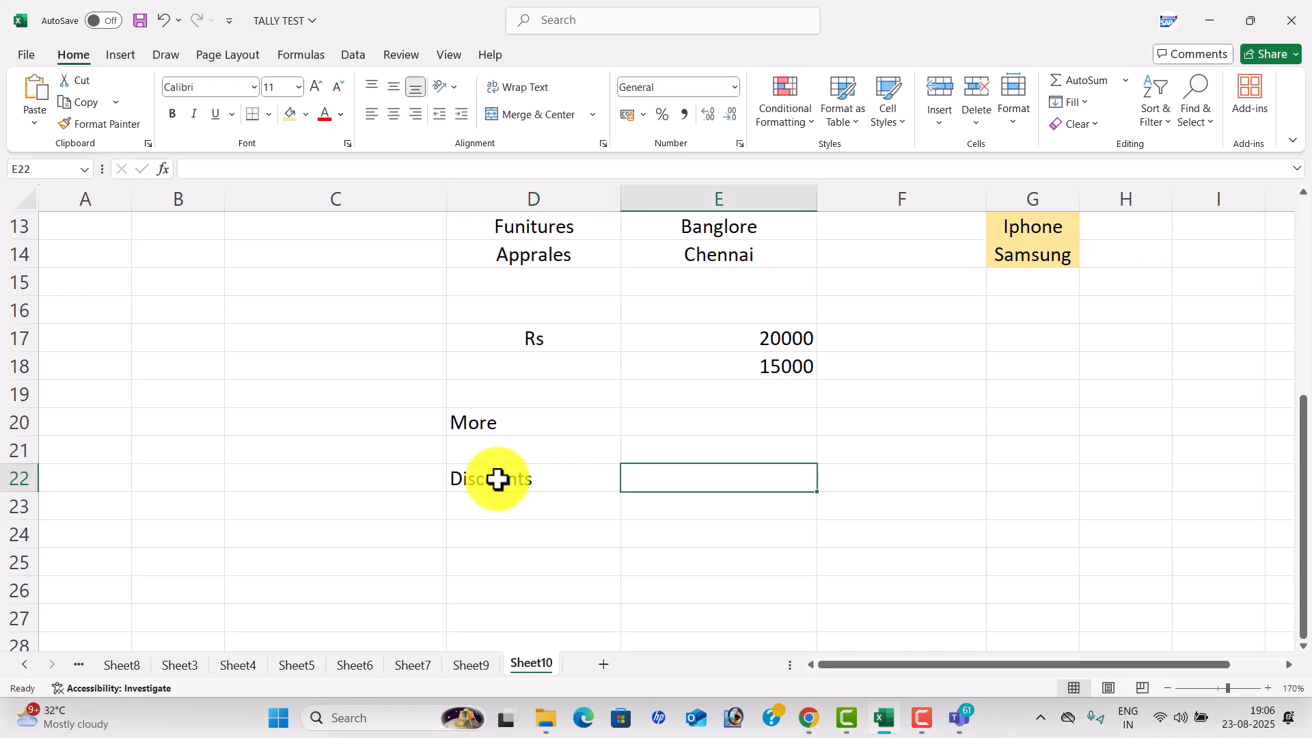
Enter "Late Payment" in E22 and "Interest Paid" in F22 beside Discounts.
text(Late )
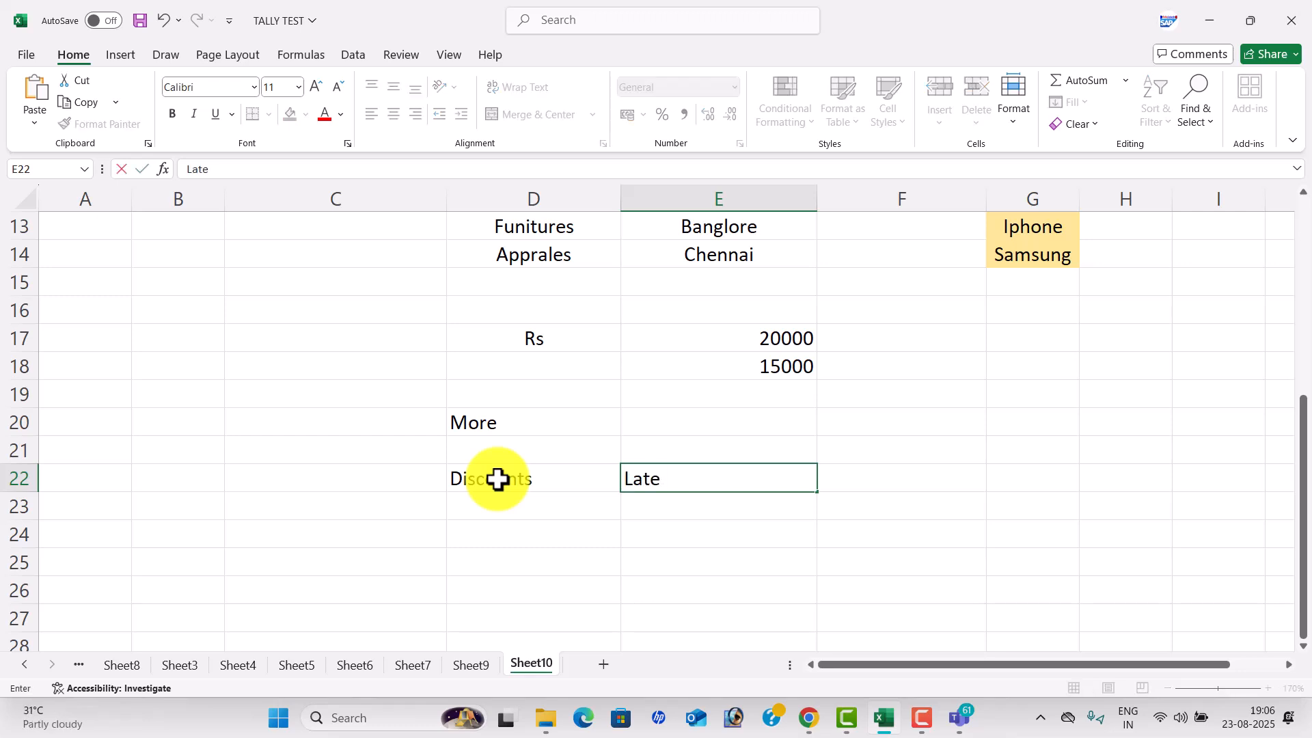
text(Payment)
key(Tab)
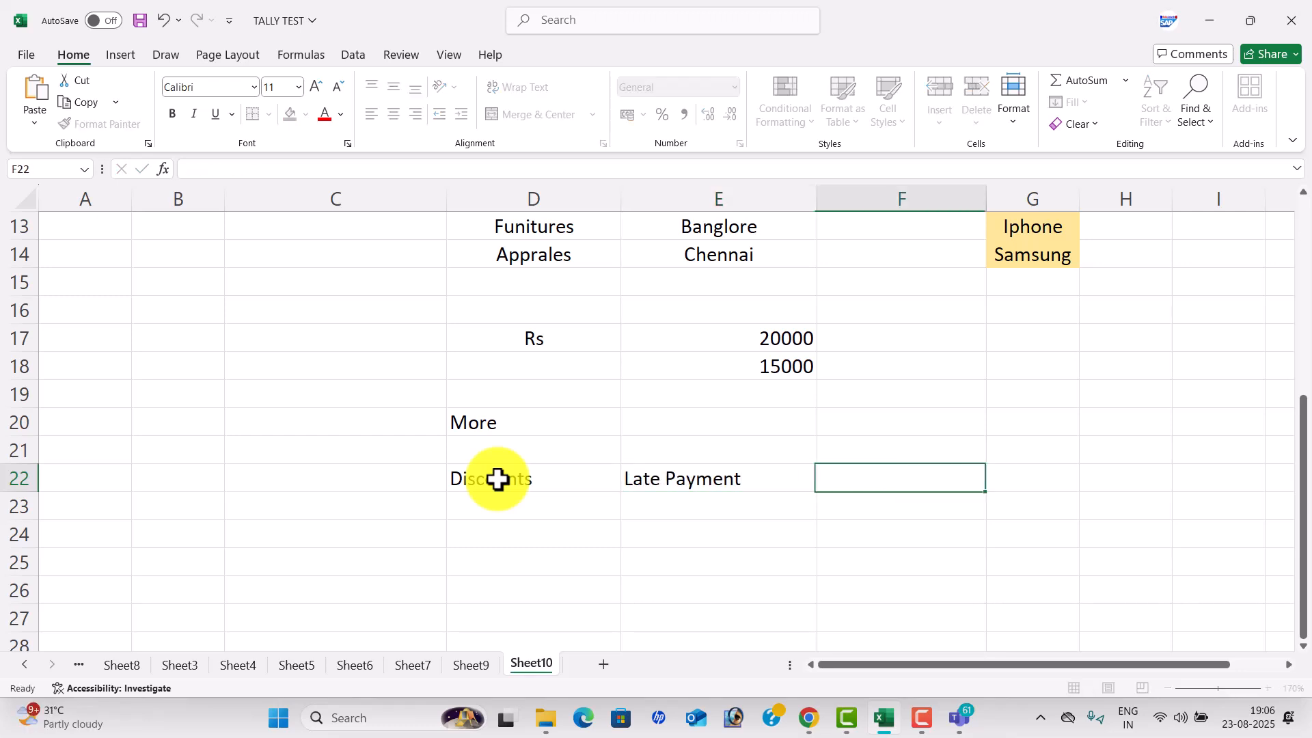
text(Interest Pai)
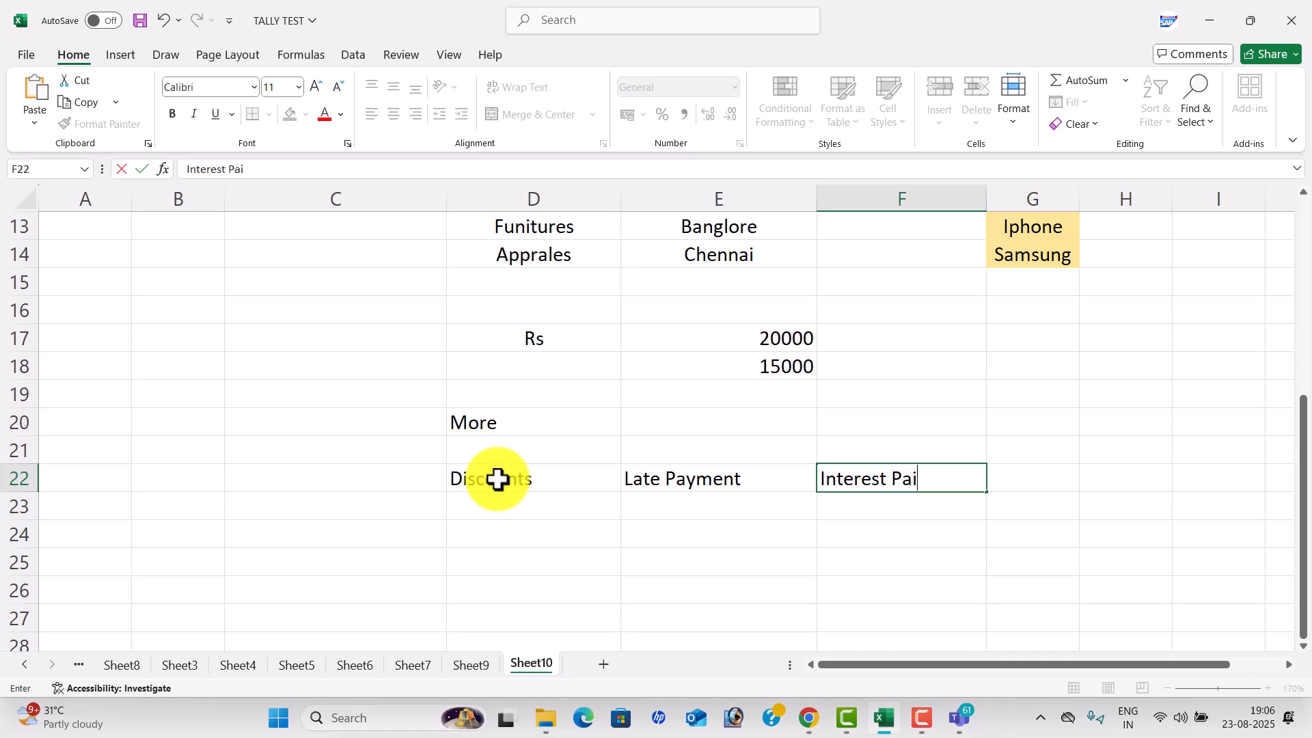
text(d)
key(Down)
Enter "Salary Advance" in D24, two rows below Discounts.
key(Left)
key(Left)
key(Down)
text(Sa)
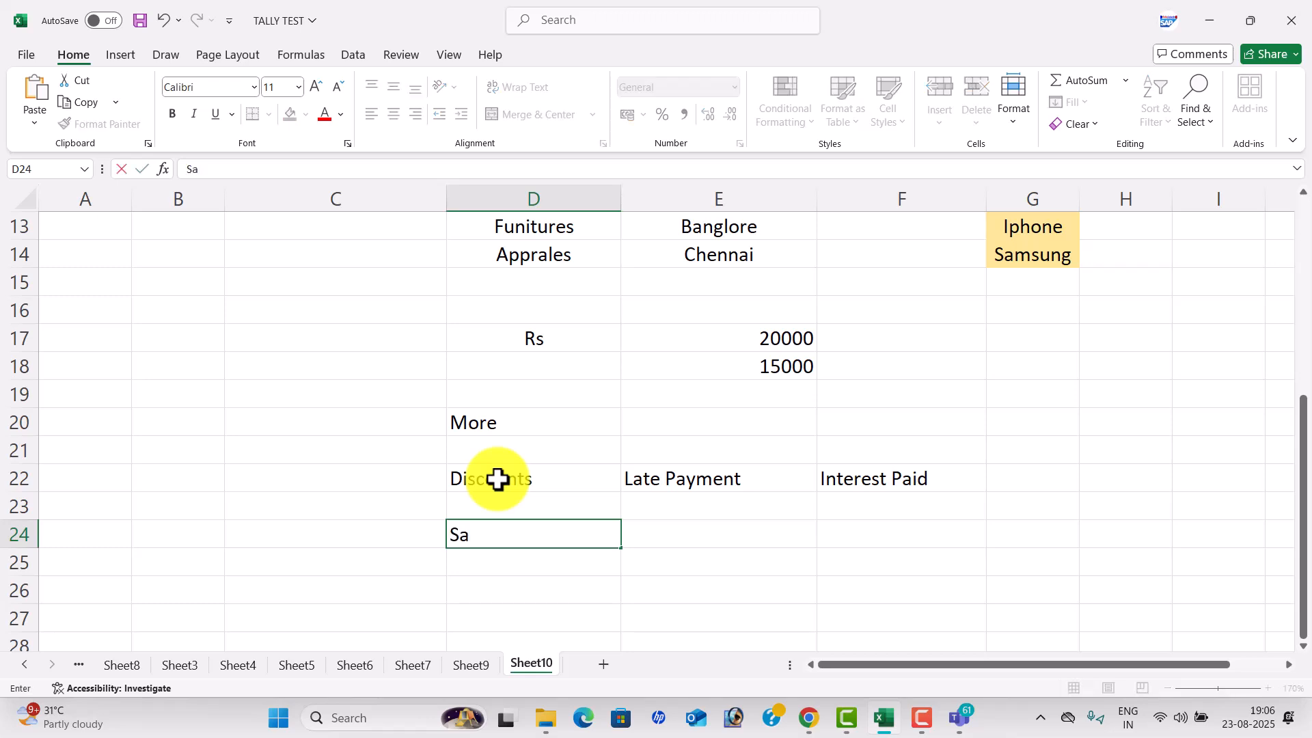
text(lary Advance)
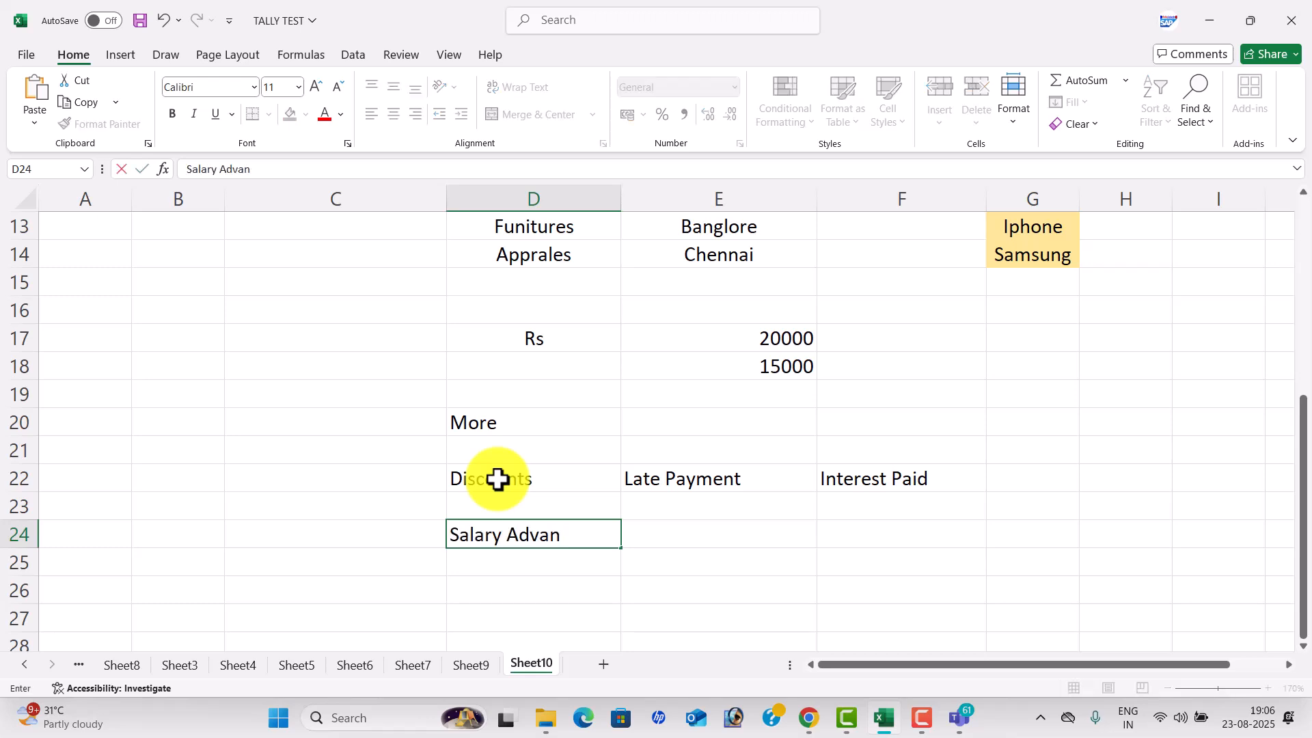
key(Return)
Enter "Free Items" in E25 with the quantities 50 in F25, 45 in G25 and 5 in H25.
key(Return)
key(Right)
key(Up)
text(Free Items)
key(Tab)
text(5)
key(Tab)
text(45)
key(Return)
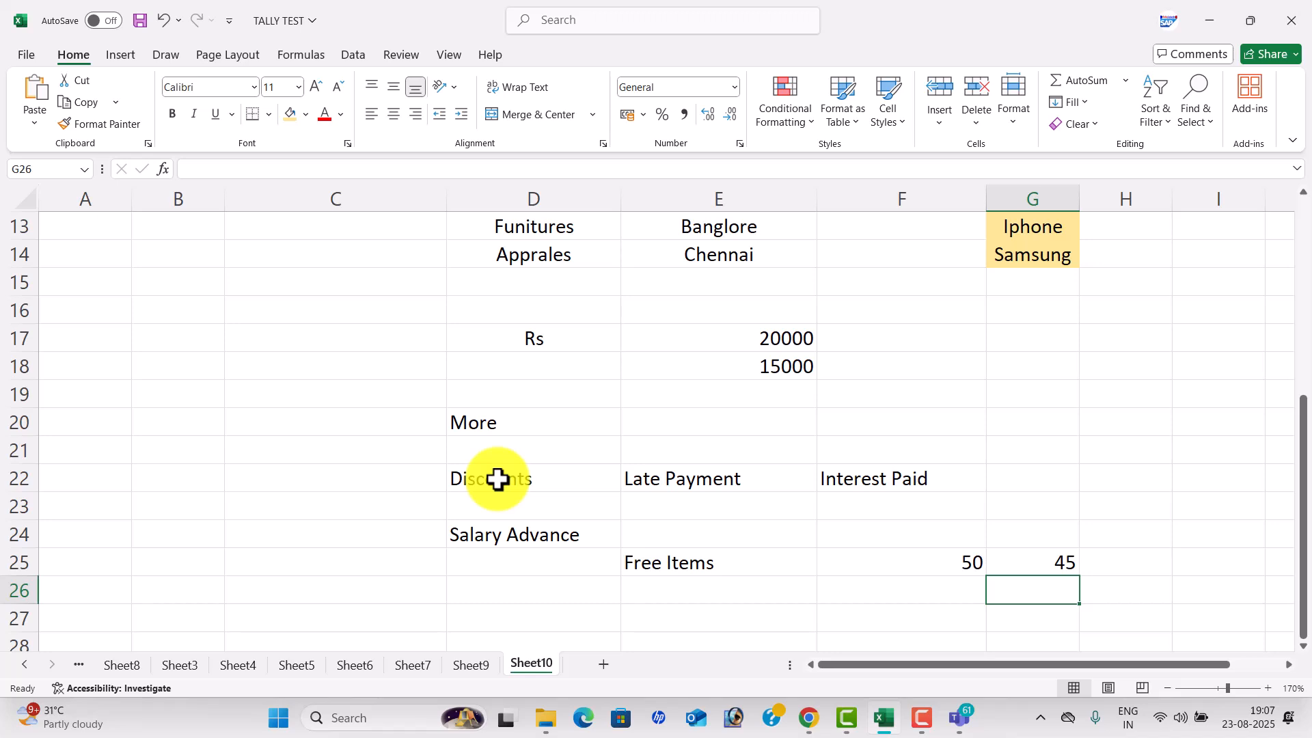
key(Right)
key(Up)
text(5)
key(Return)
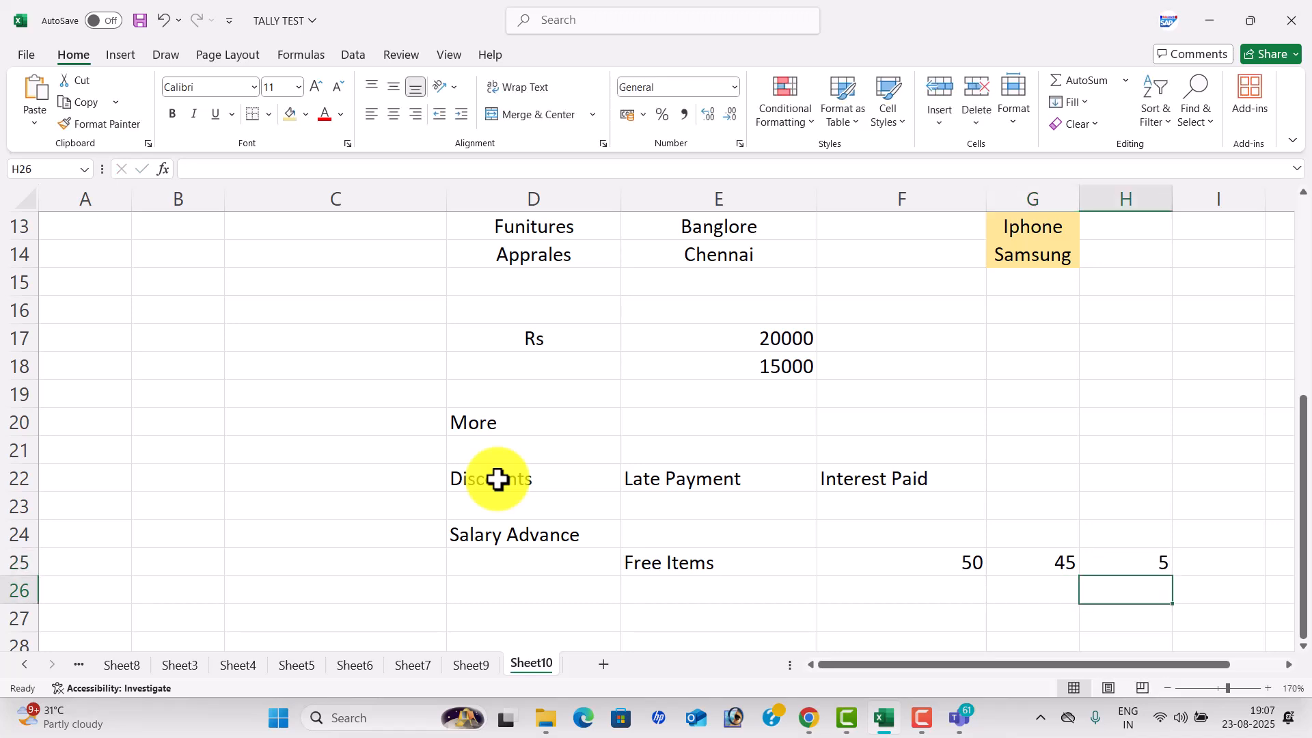
Center the contents of F23:H27, the range around the Free Items quantities.
drag(948, 504, 1121, 618)
click(393, 115)
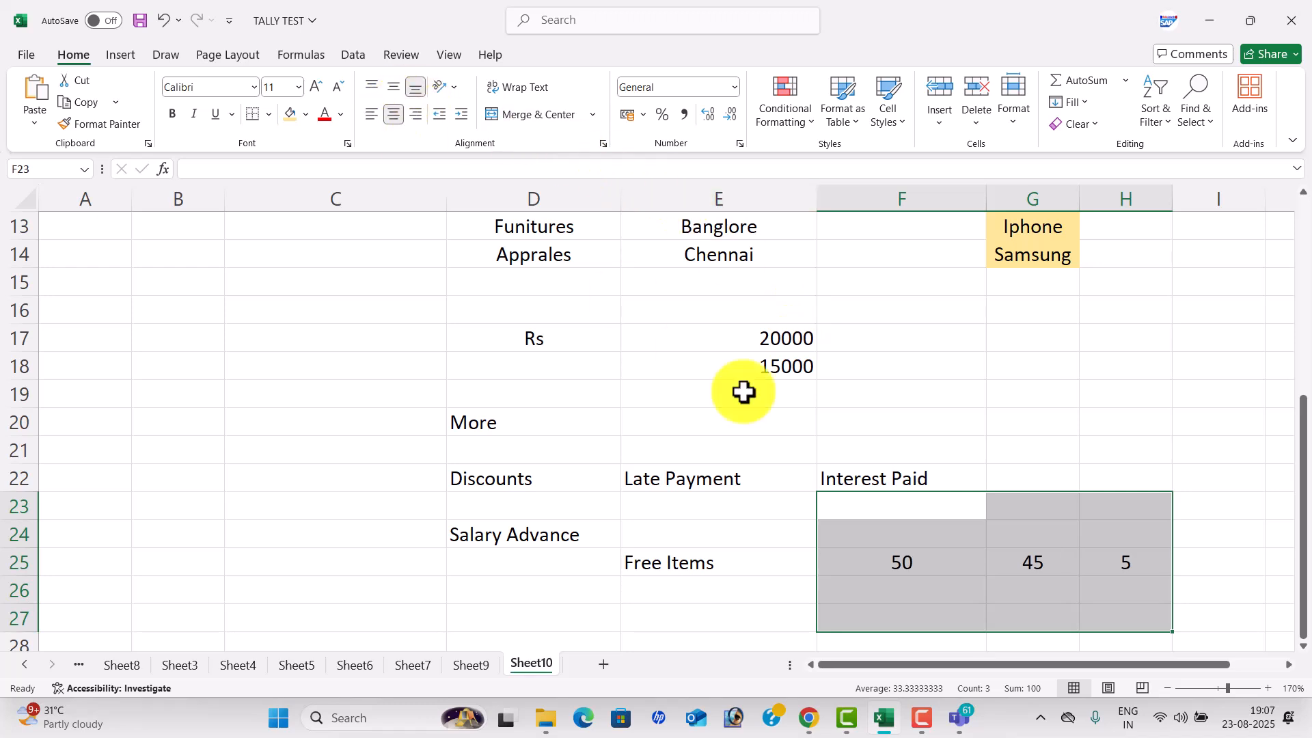
click(913, 556)
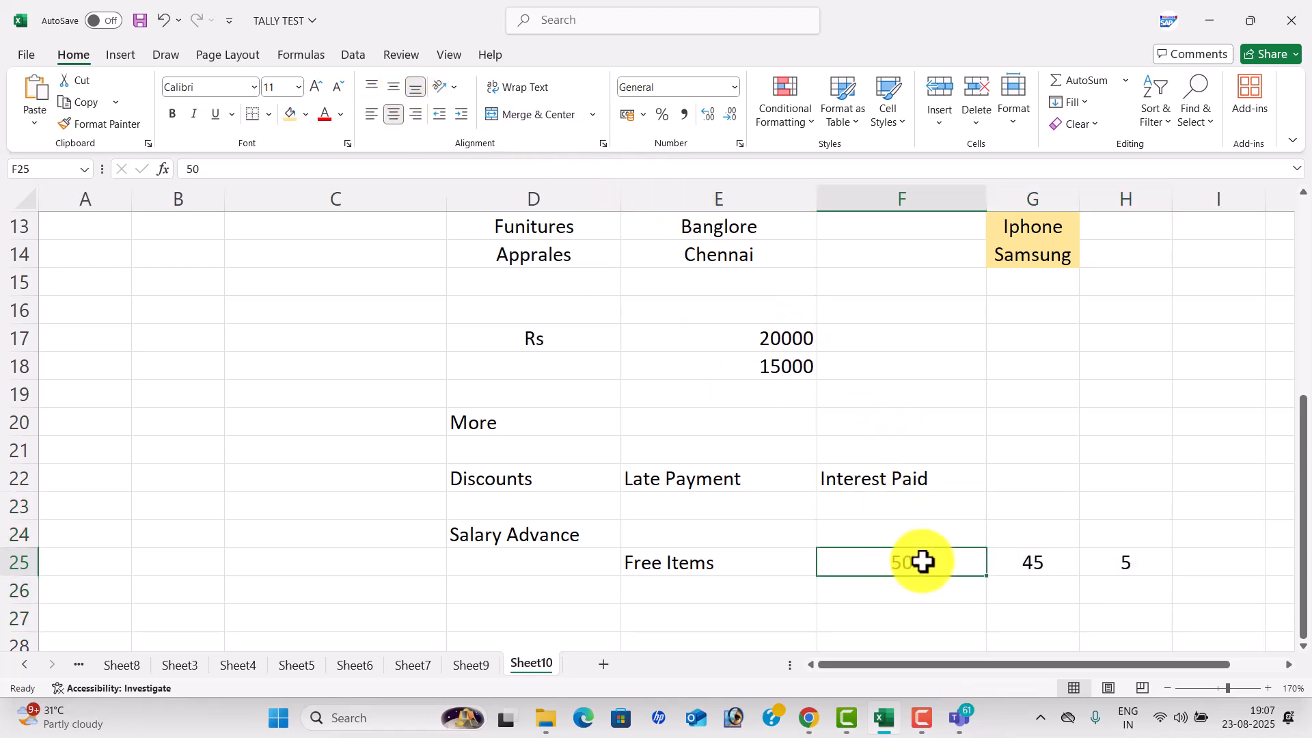
Enter "Debit Note" in D28 and "Crdit Note" in D29 below the Salary Advance section.
scroll(919, 561, down, 1)
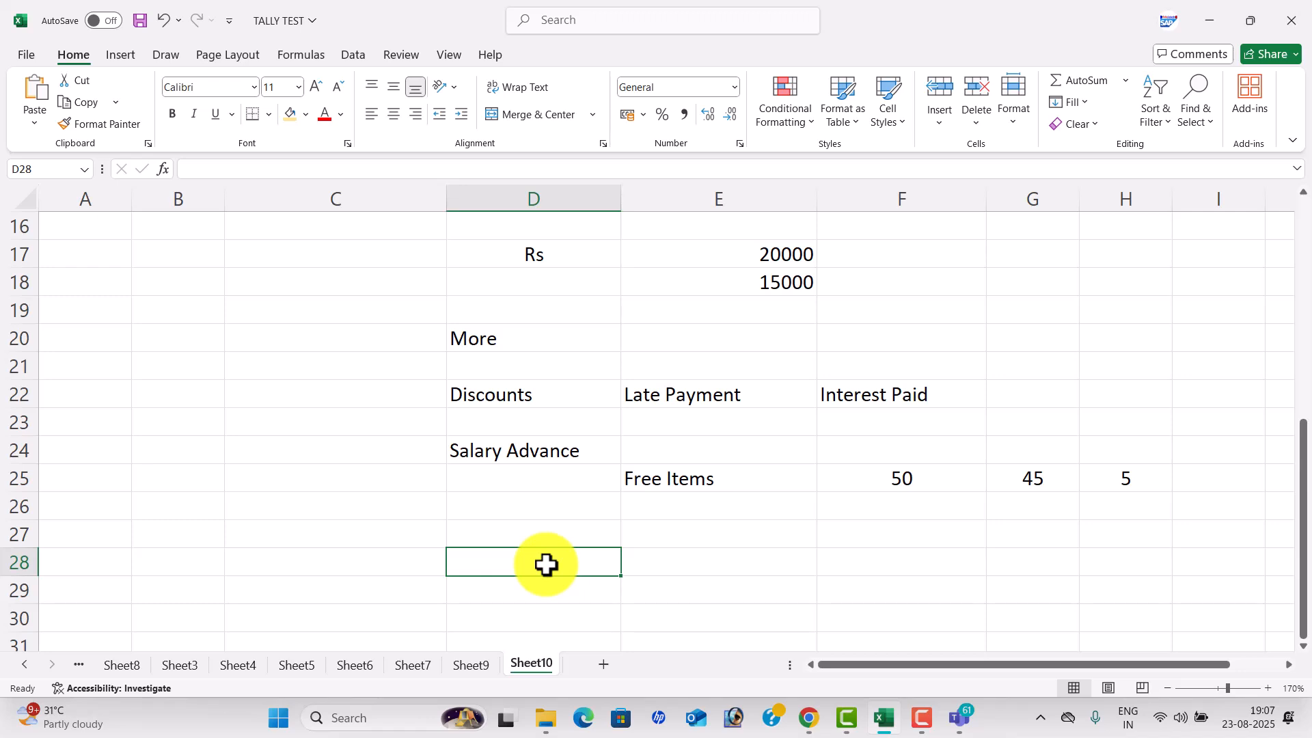
text(Debit Nt)
key(BackSpace)
key(BackSpace)
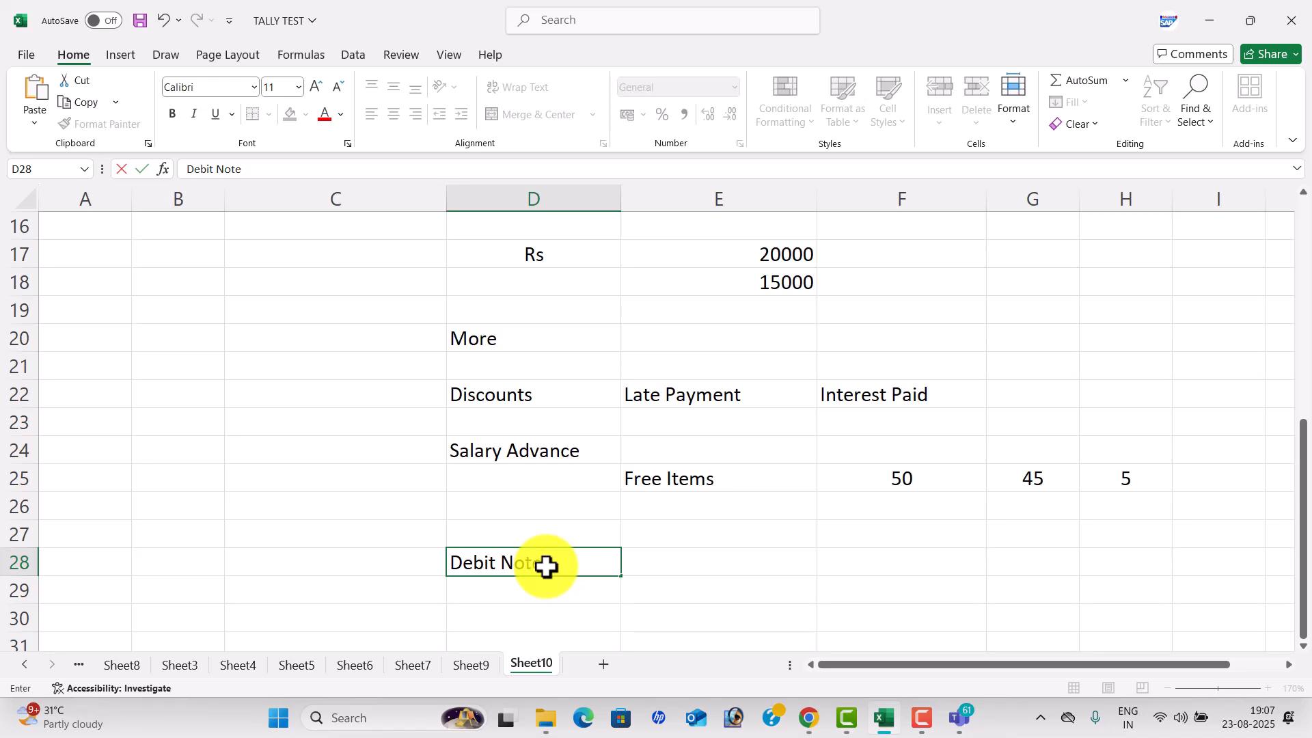
key(Return)
text(Crdit Note)
key(Return)
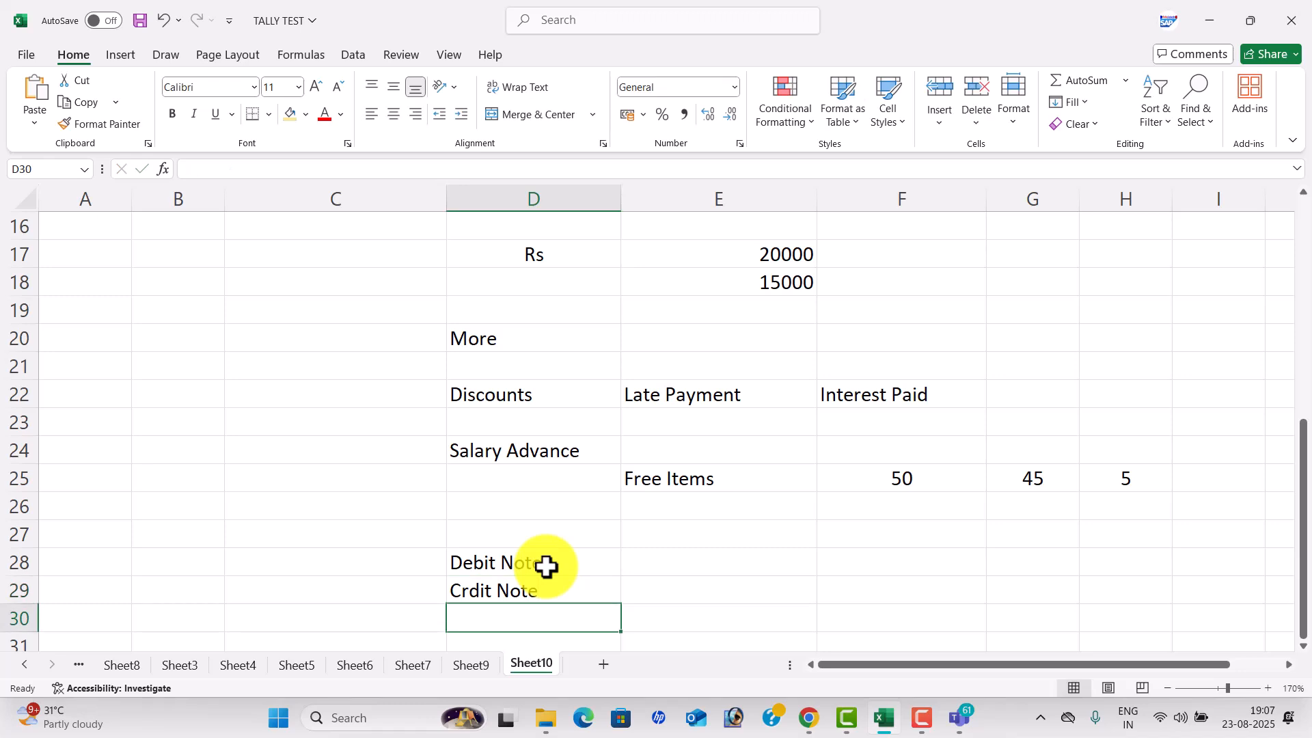
Enter "Purchase Return" in E28 beside Debit Note and "Sales RETURN" in E29 below it.
click(709, 568)
text(Pur)
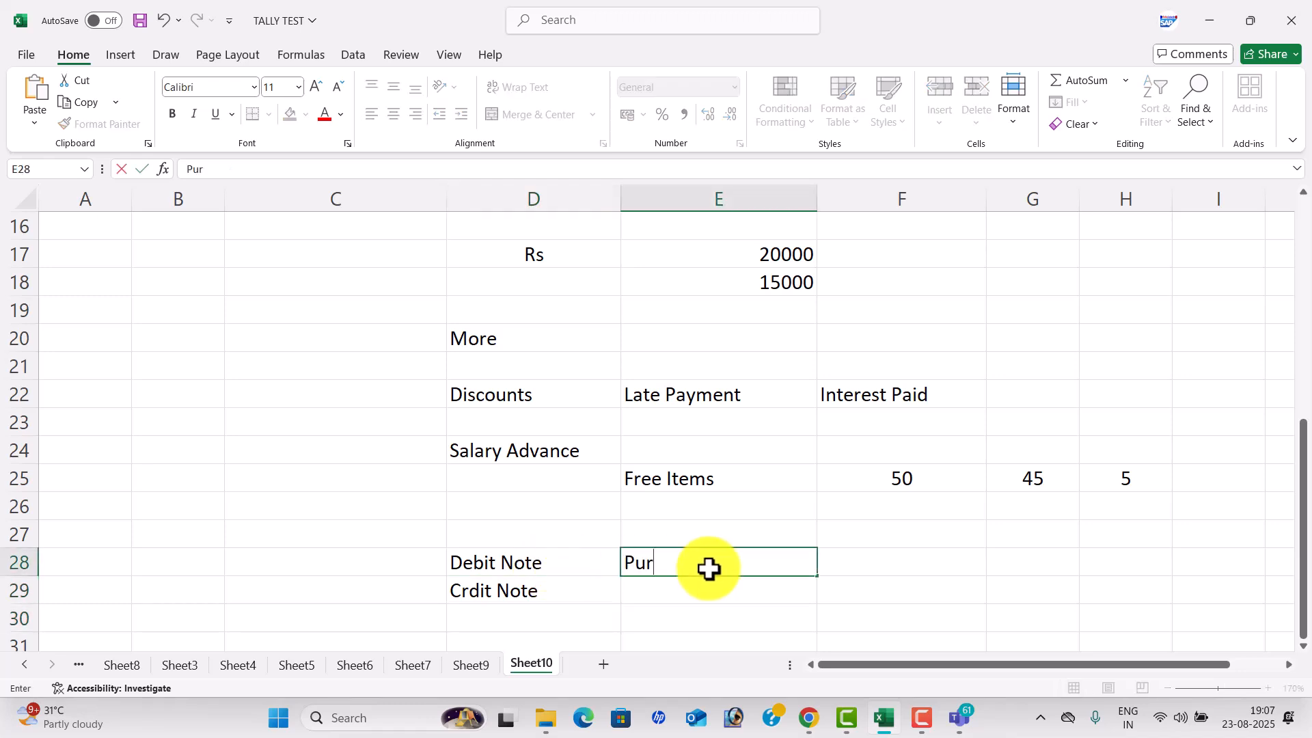
text(chase Return)
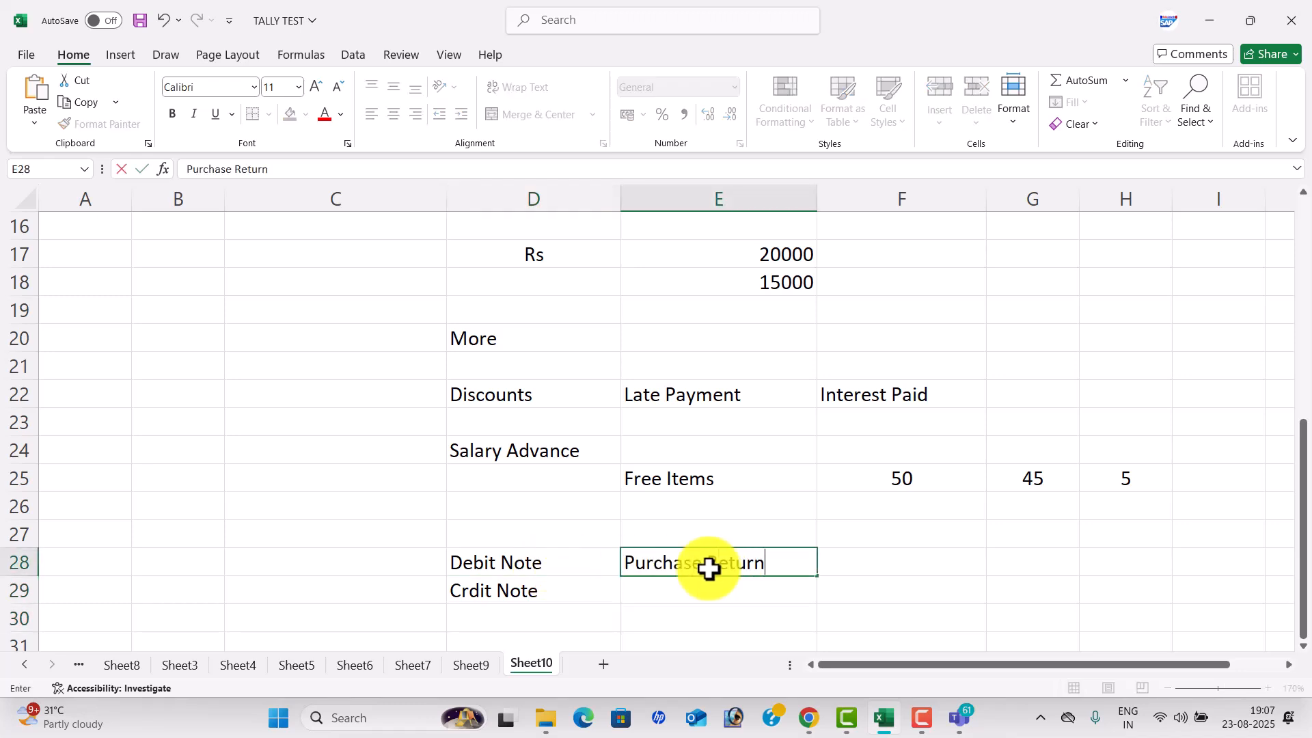
key(Return)
text(Sales RETURN)
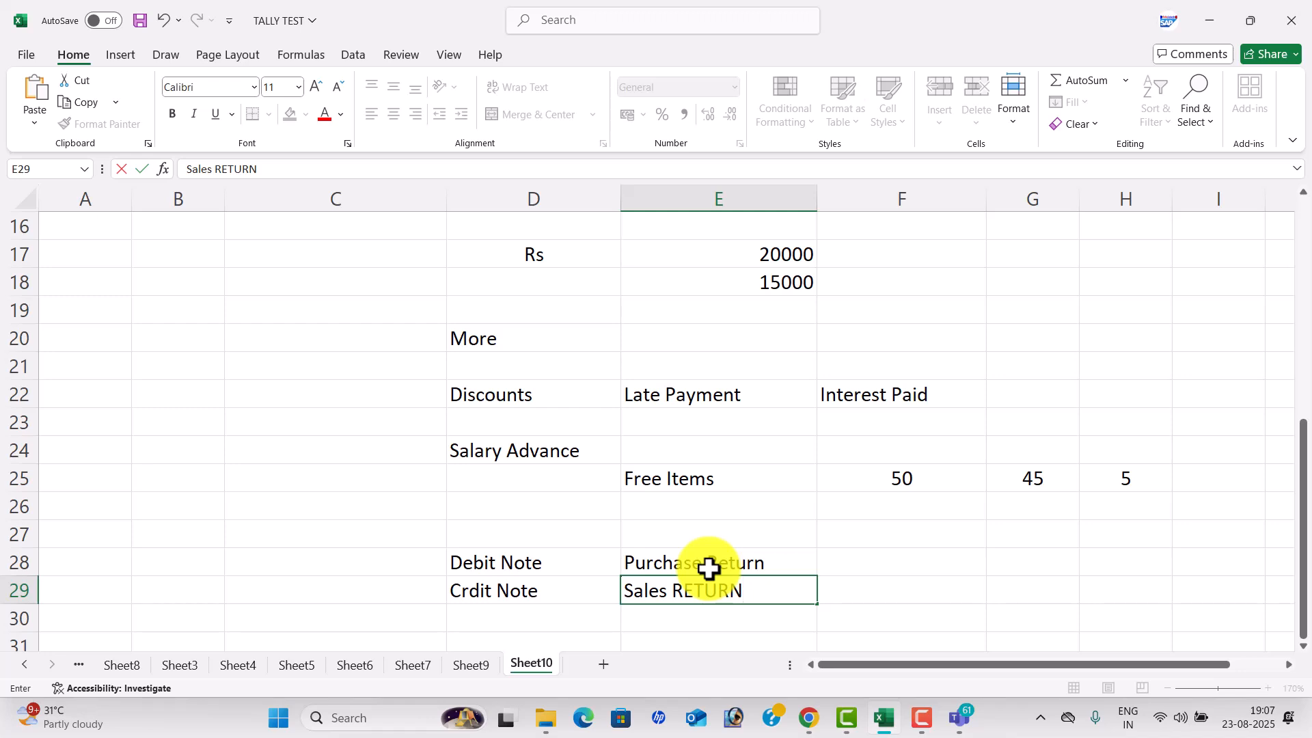
Enter "Year End Activities" in F28 beside Purchase Return.
click(891, 568)
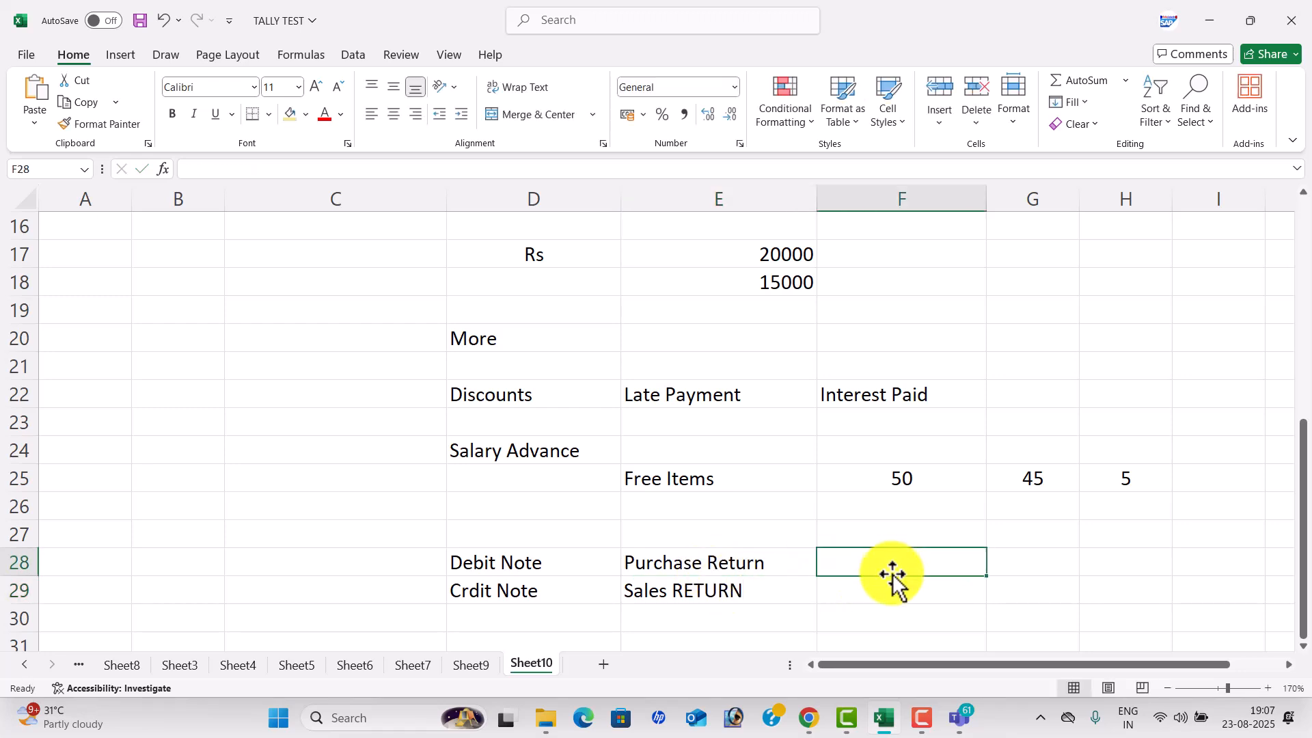
text(e)
text(y)
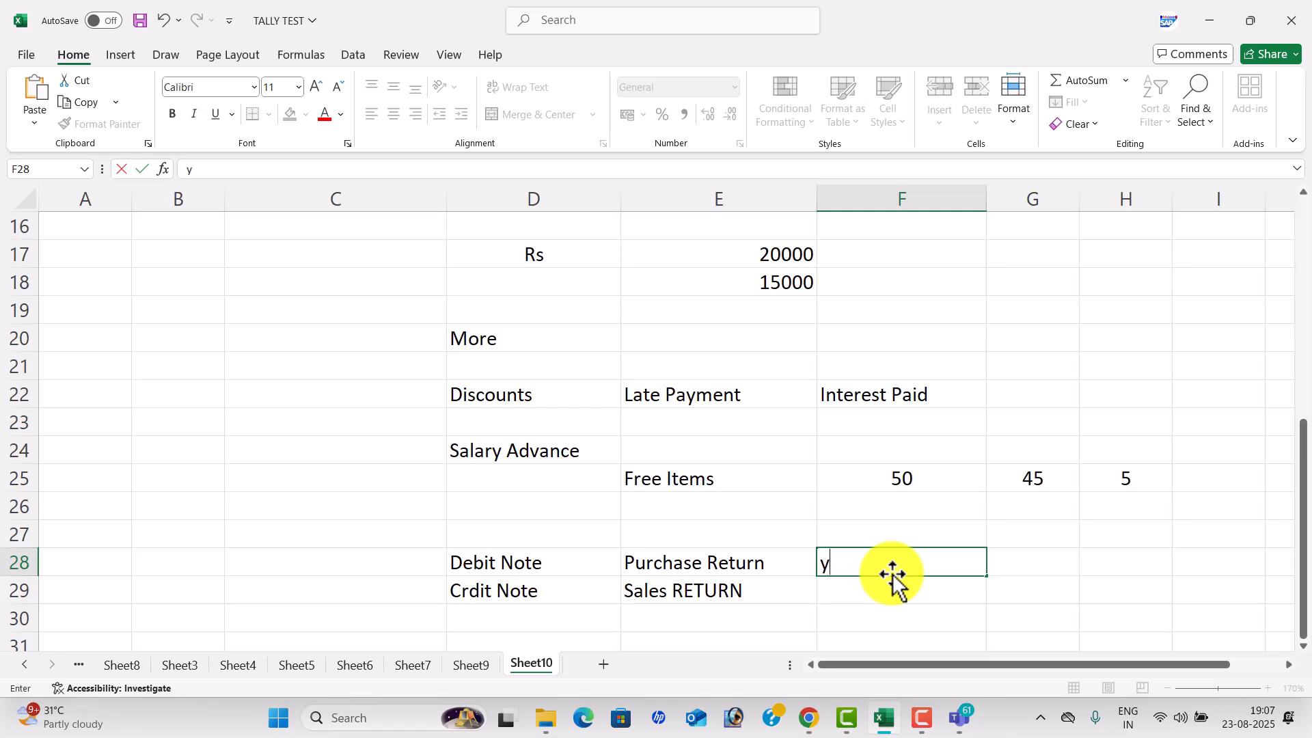
text(ear End Act)
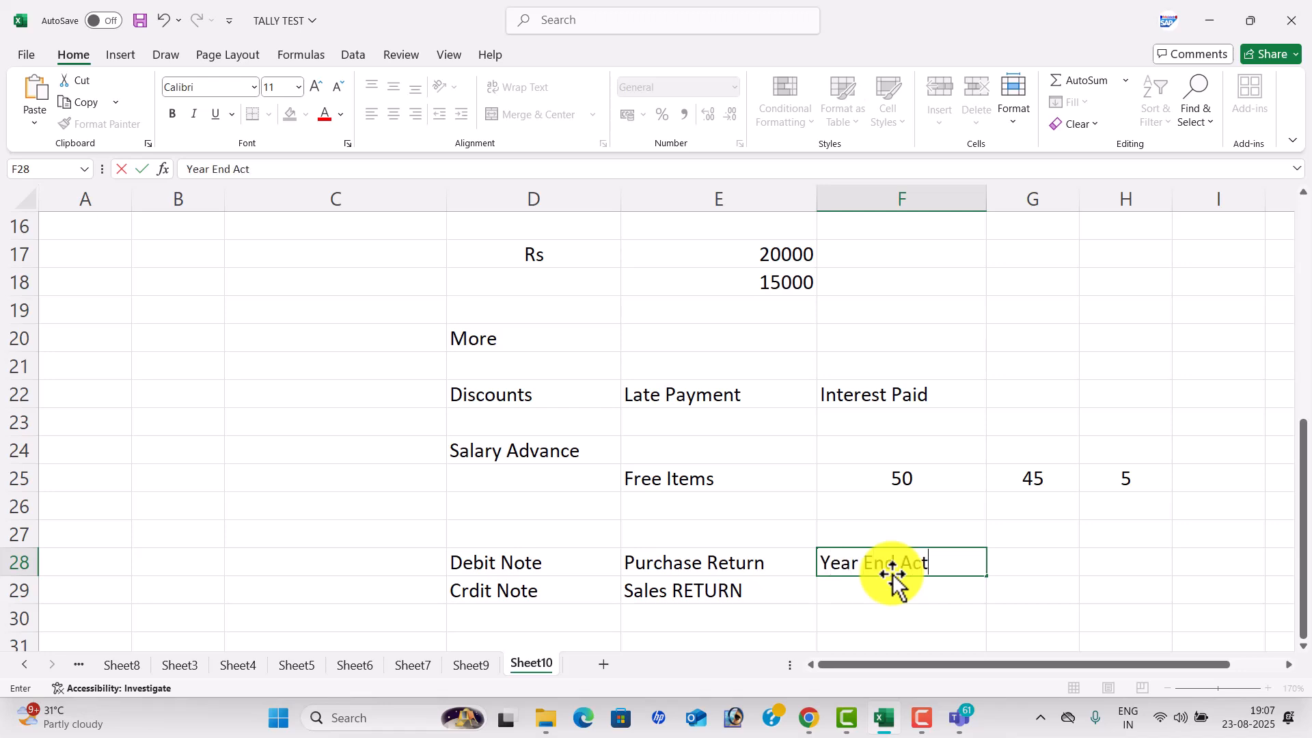
text(ivti)
key(BackSpace)
text(itie)
key(Return)
List "Depreciations" in F30, "Profit" in F32 and "Capital" in F33 under Year End Activities.
key(Return)
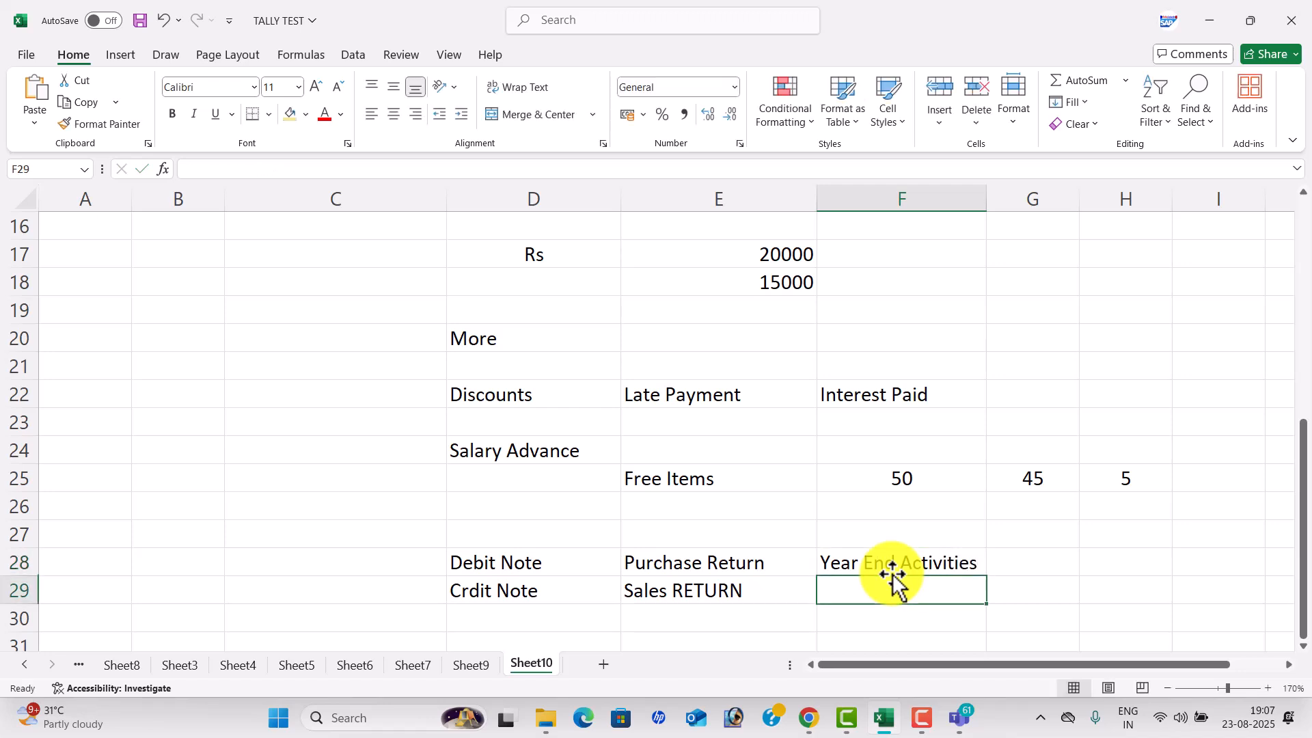
text(Depreciations)
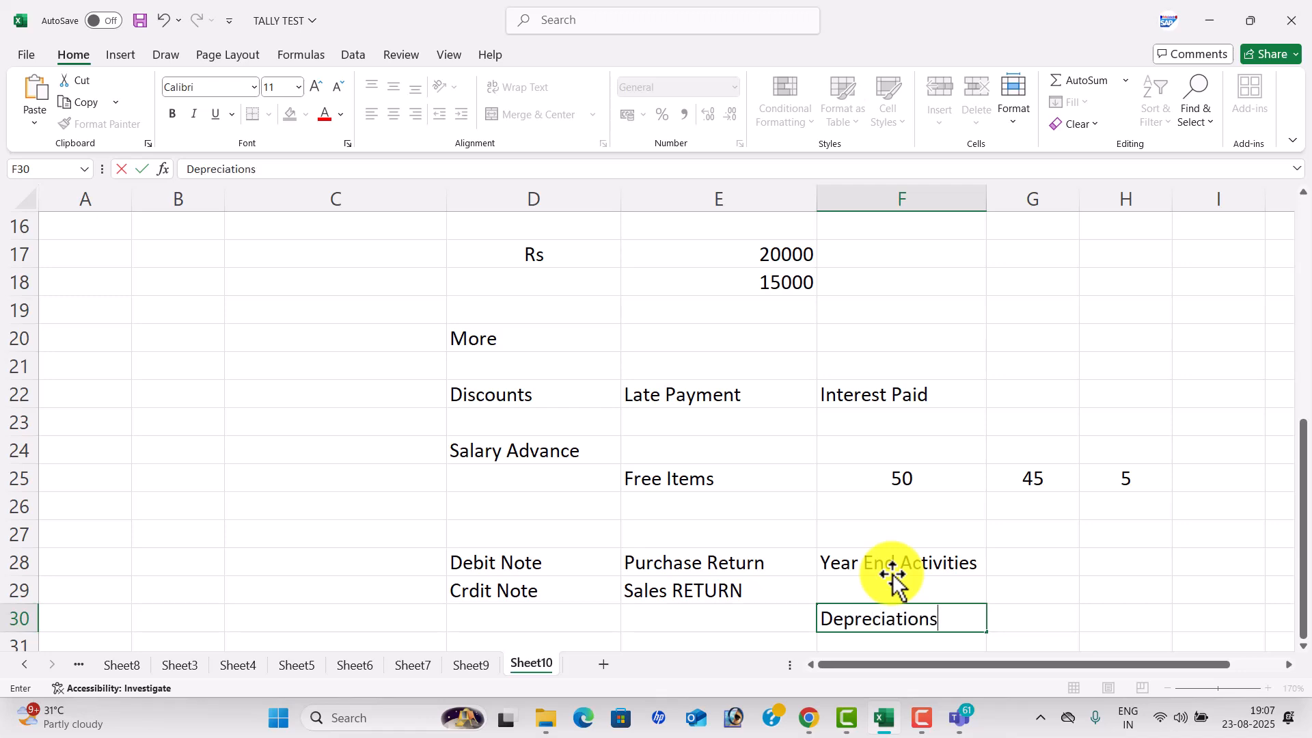
key(Return)
key(Return)
text(Prof)
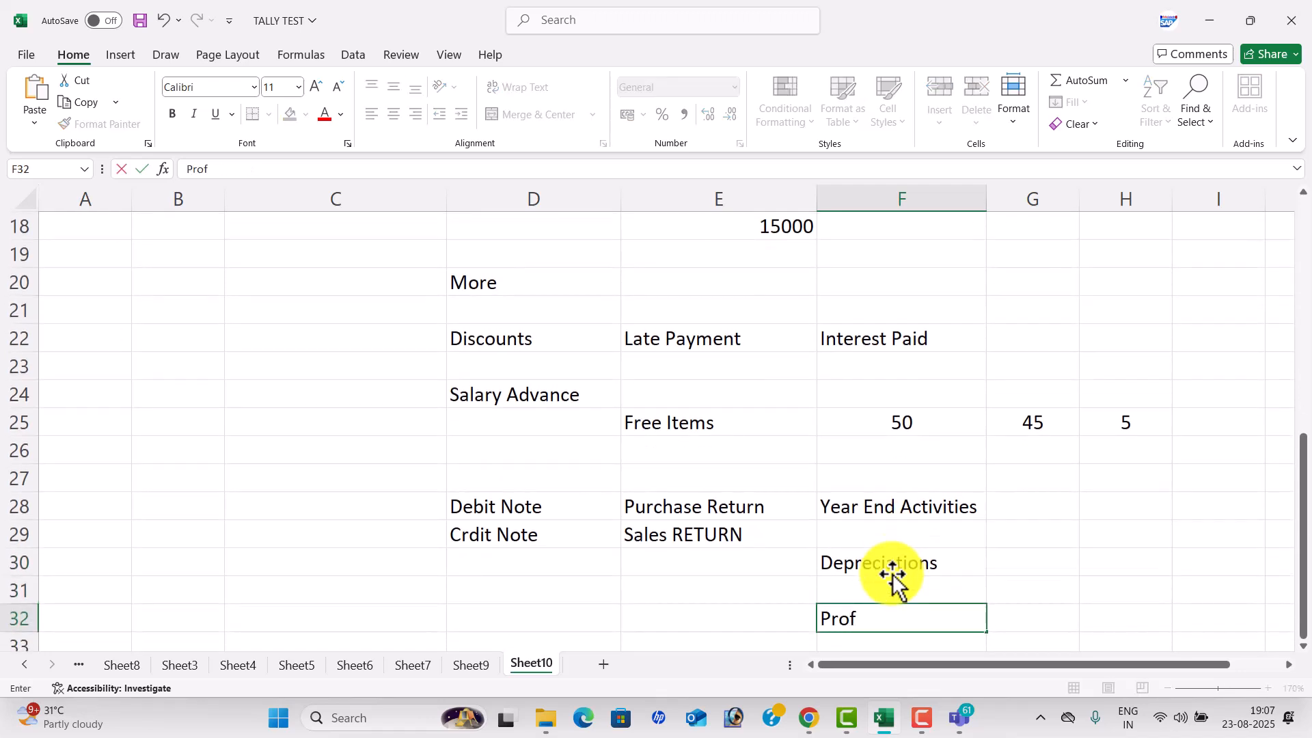
text(it)
key(Return)
text(Capita)
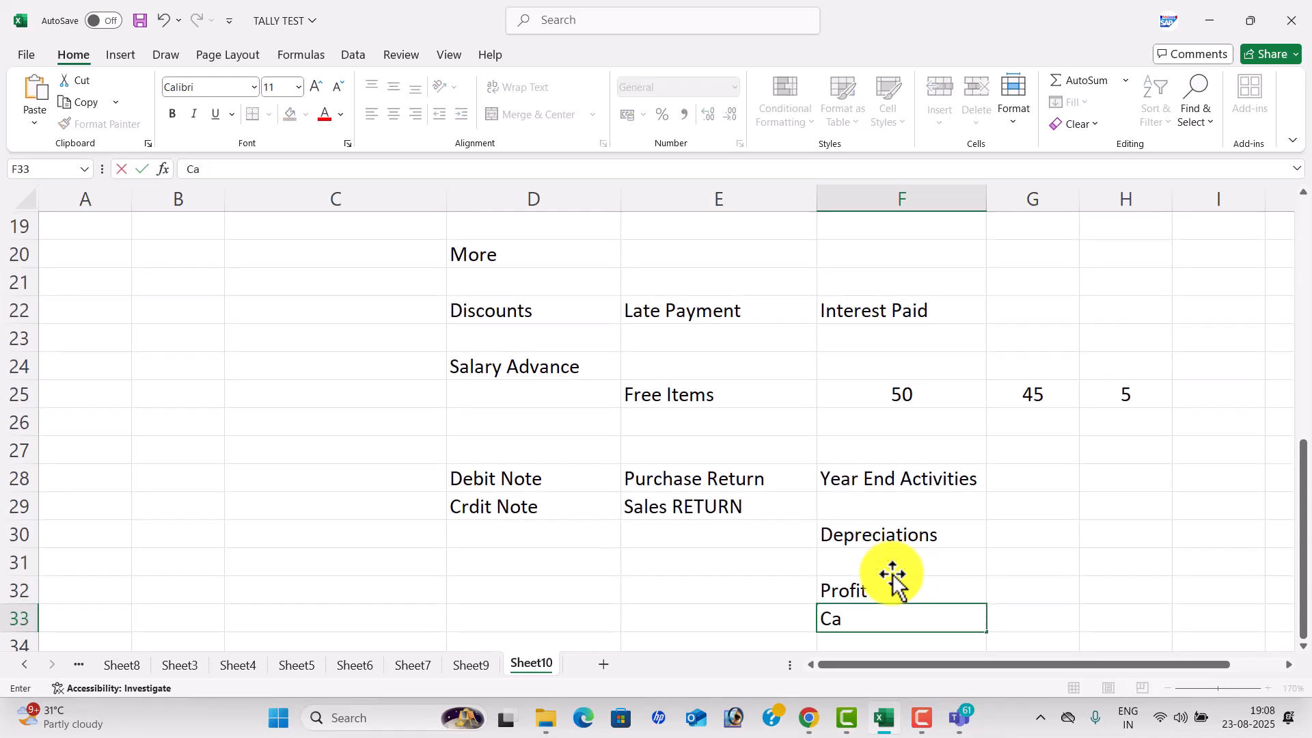
key(Return)
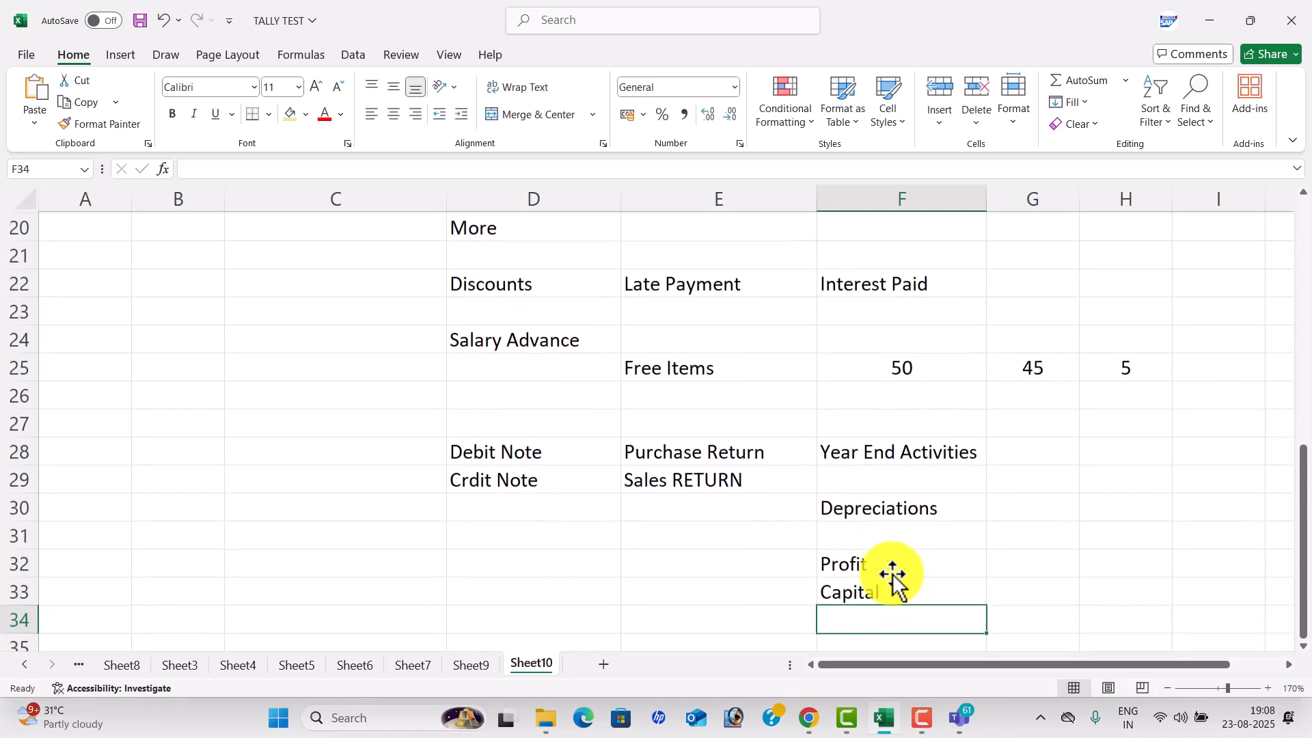
Enter "Splitting Company" in D36 below the year-end items.
scroll(885, 573, down, 2)
click(569, 510)
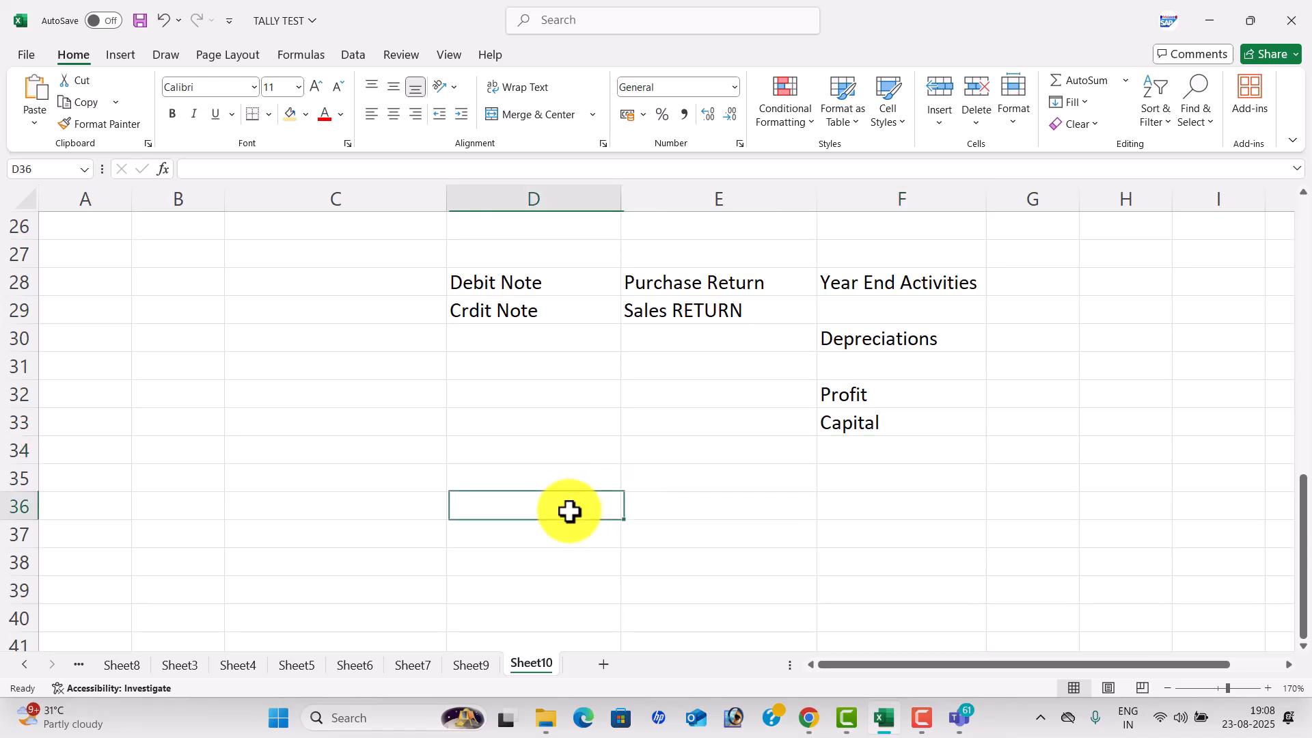
text(Spli)
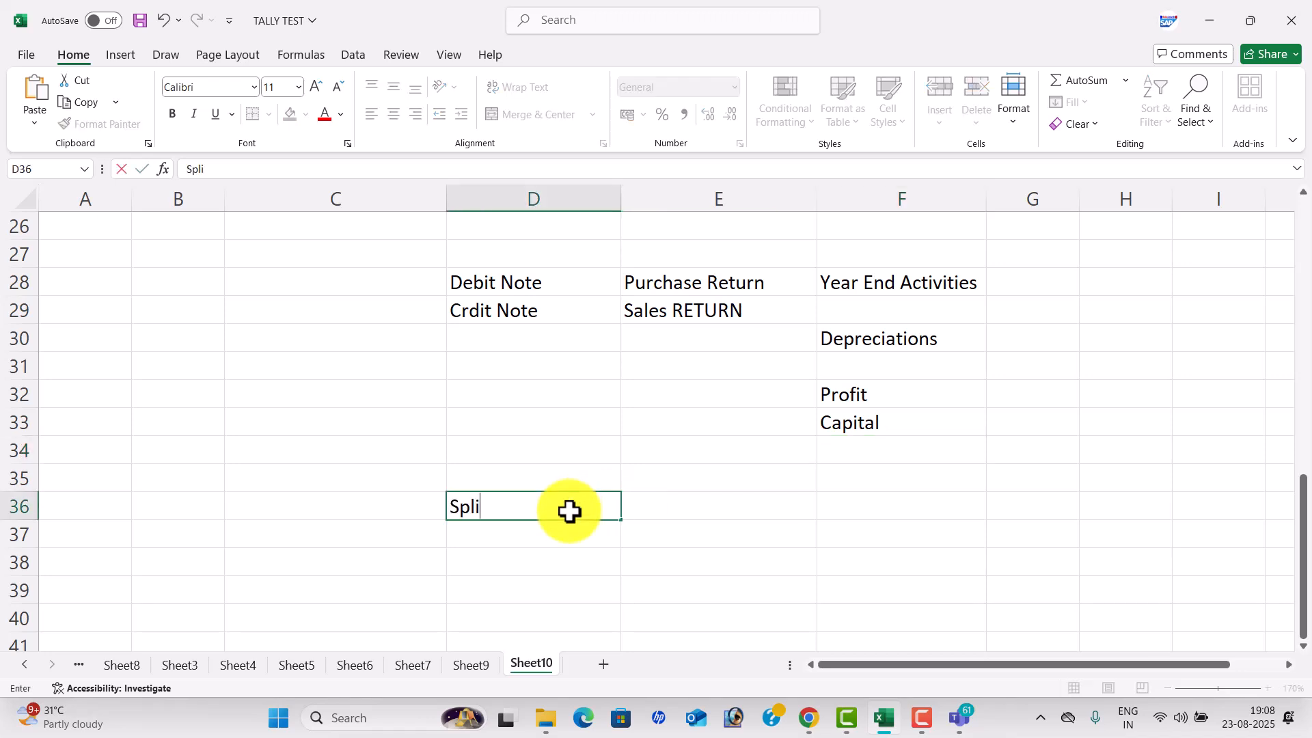
text(tting Company)
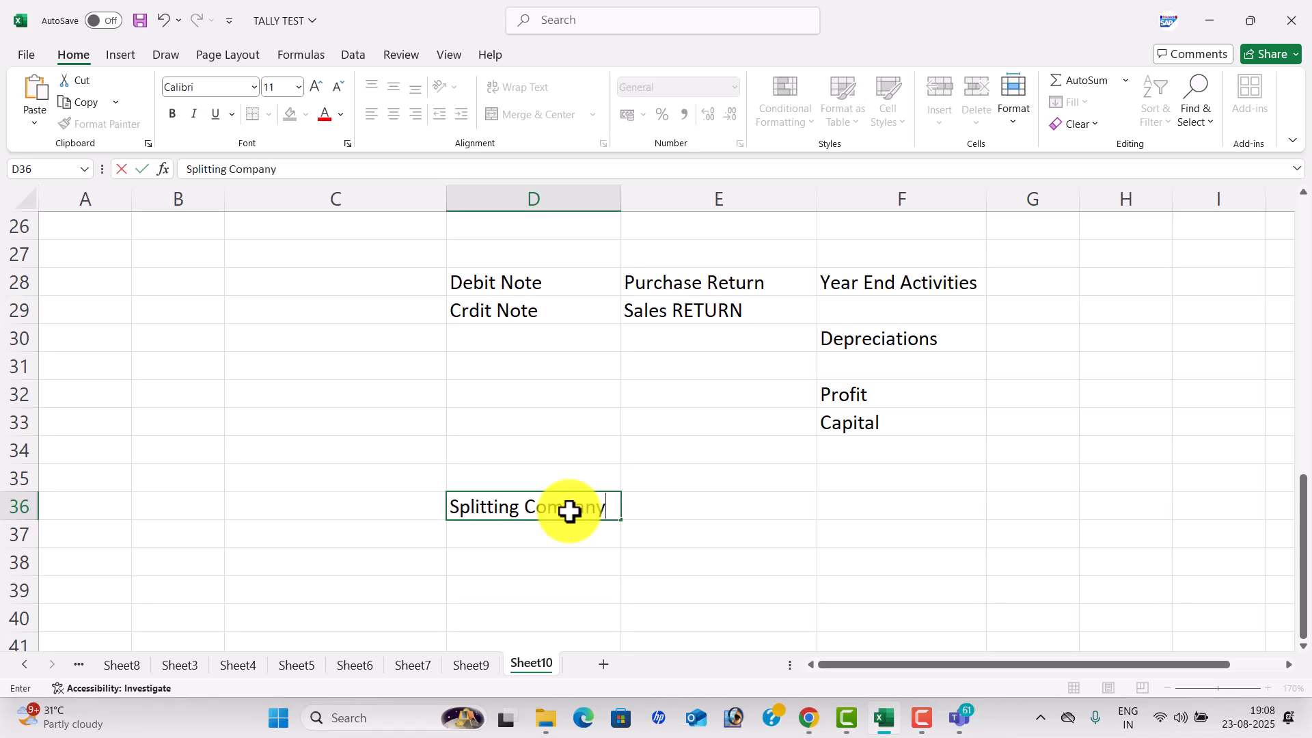
click(653, 563)
Enter the date 31-03-2026 in E36 and "Closing" in F36 beside Splitting Company.
click(690, 523)
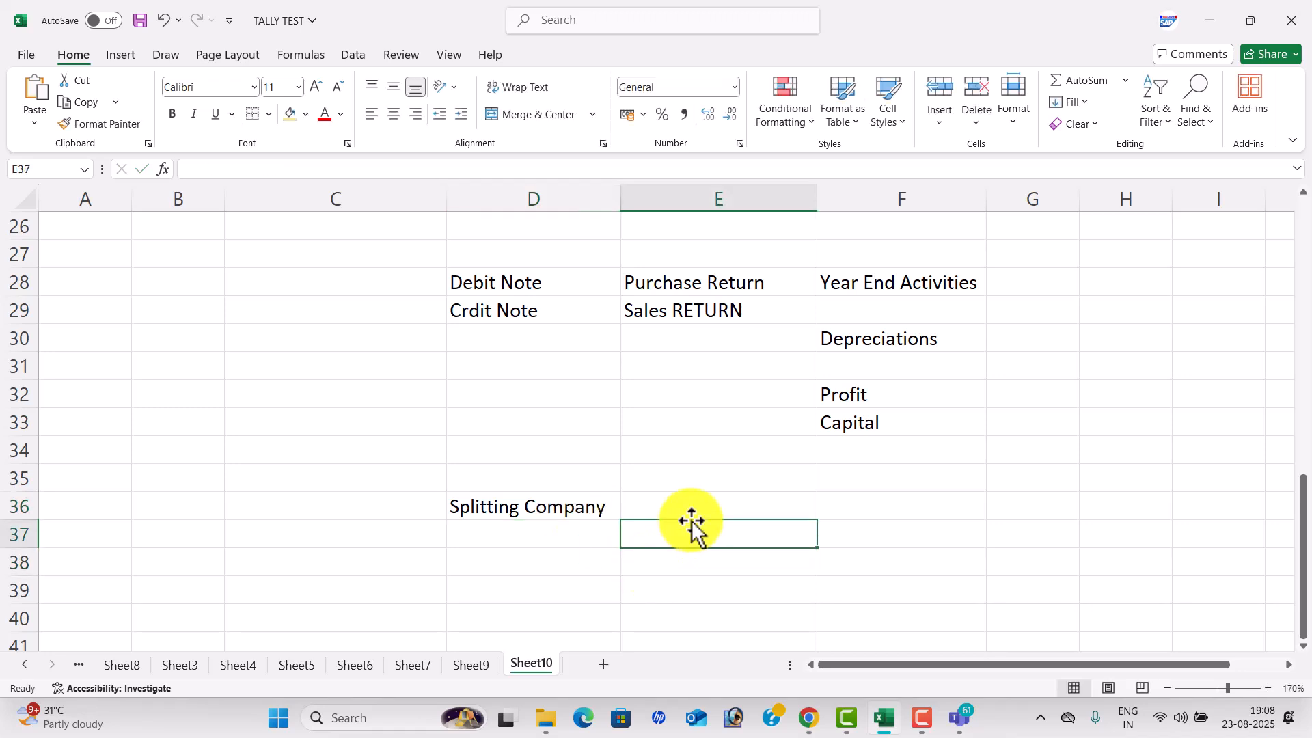
click(691, 512)
text(31-3-2)
key(Tab)
text(Closing)
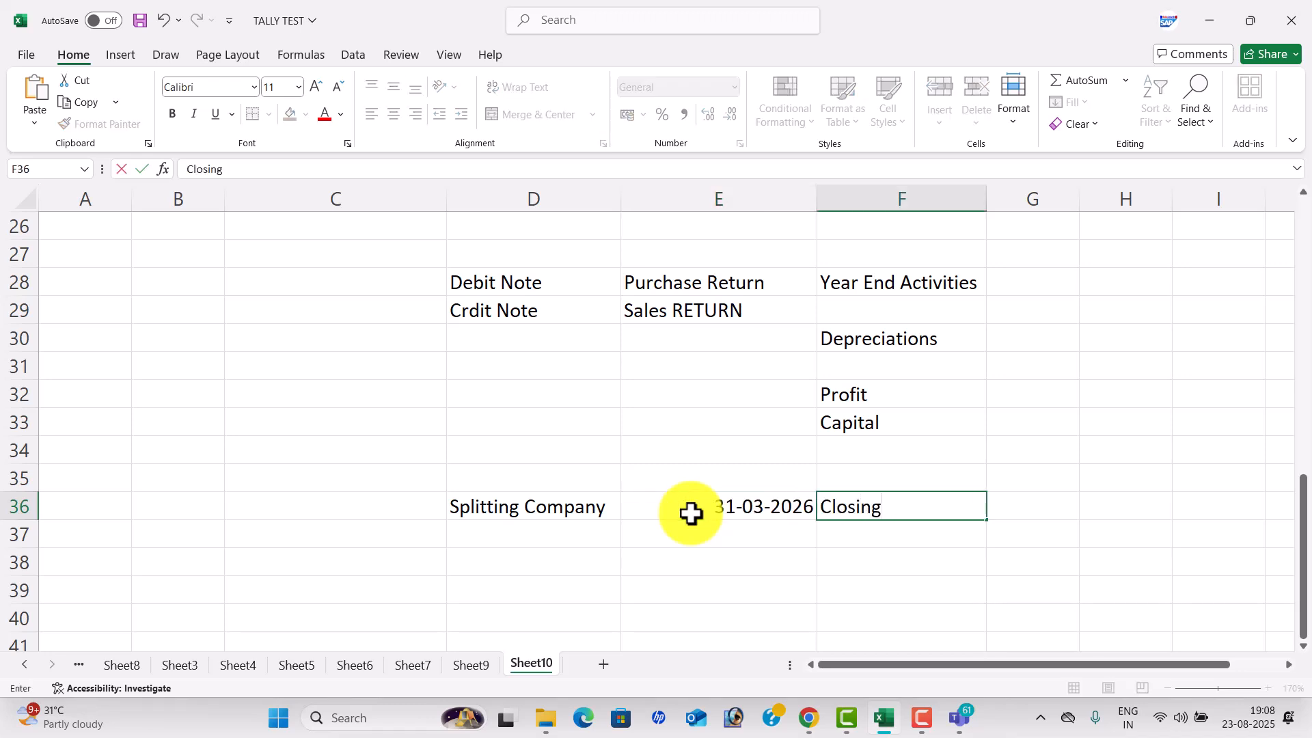
key(Return)
Enter "Opening Balance" in F37, directly below Closing.
key(Left)
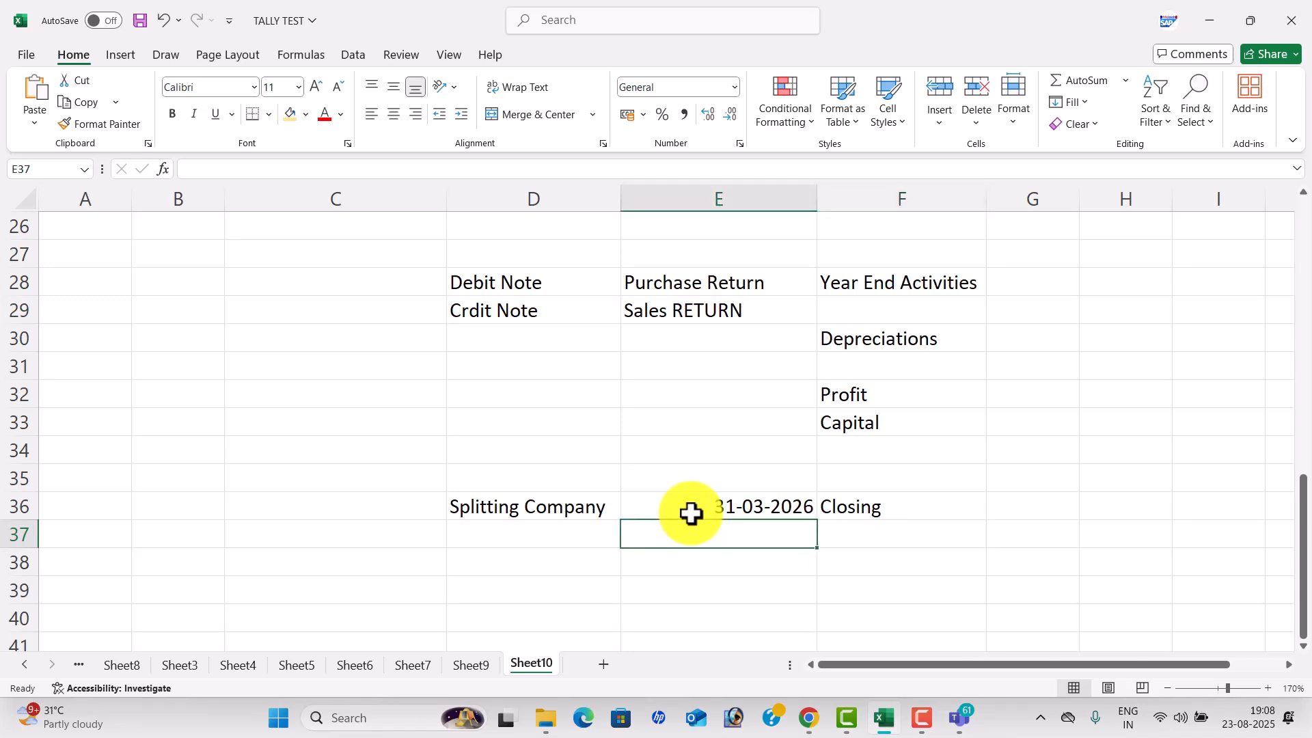
key(Right)
text(Openi)
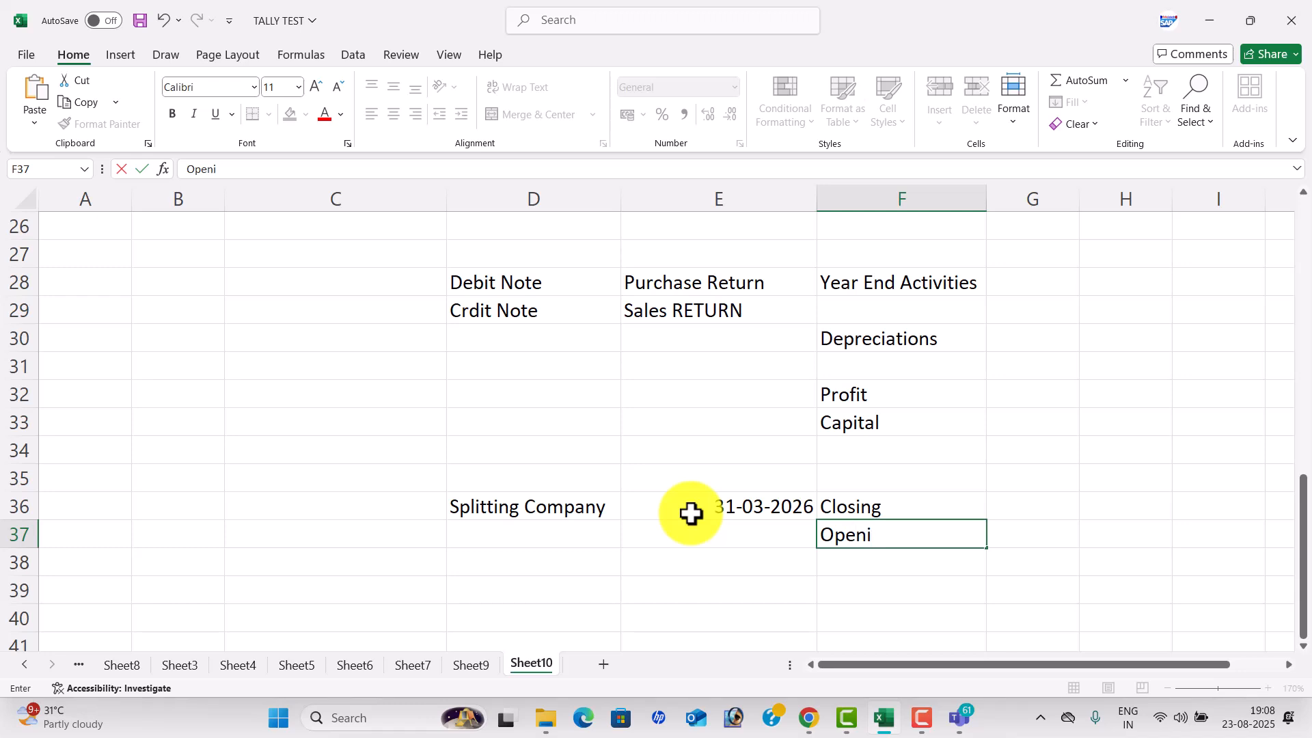
text(ng Balance)
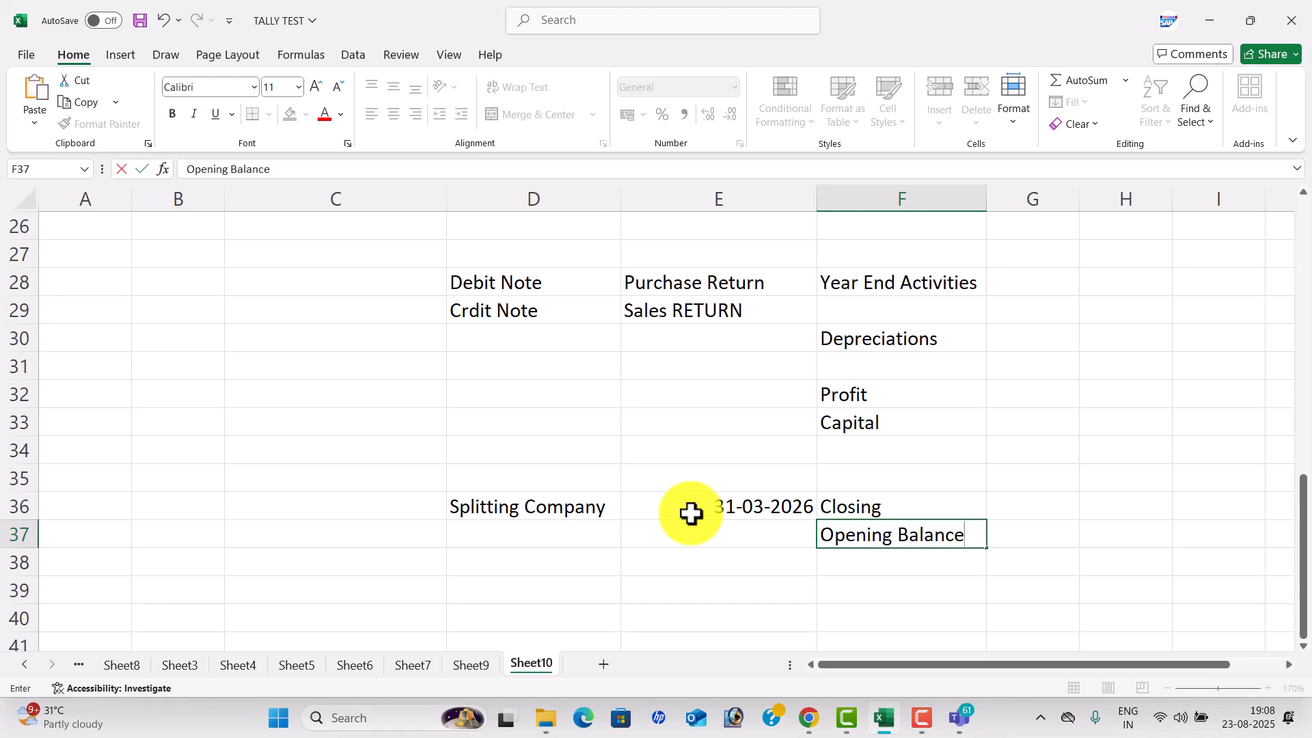
key(Return)
Extend the text in F36 to read "Closing Balance".
key(Up)
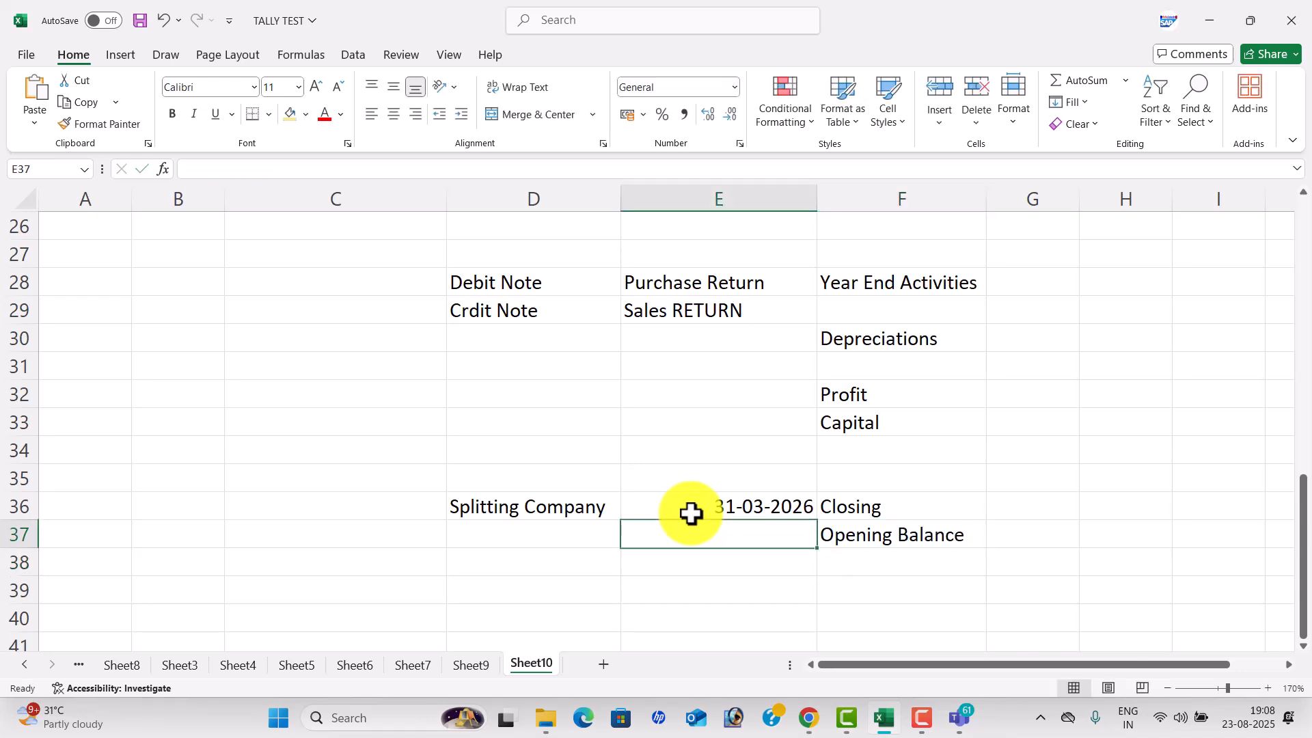
key(Right)
key(Up)
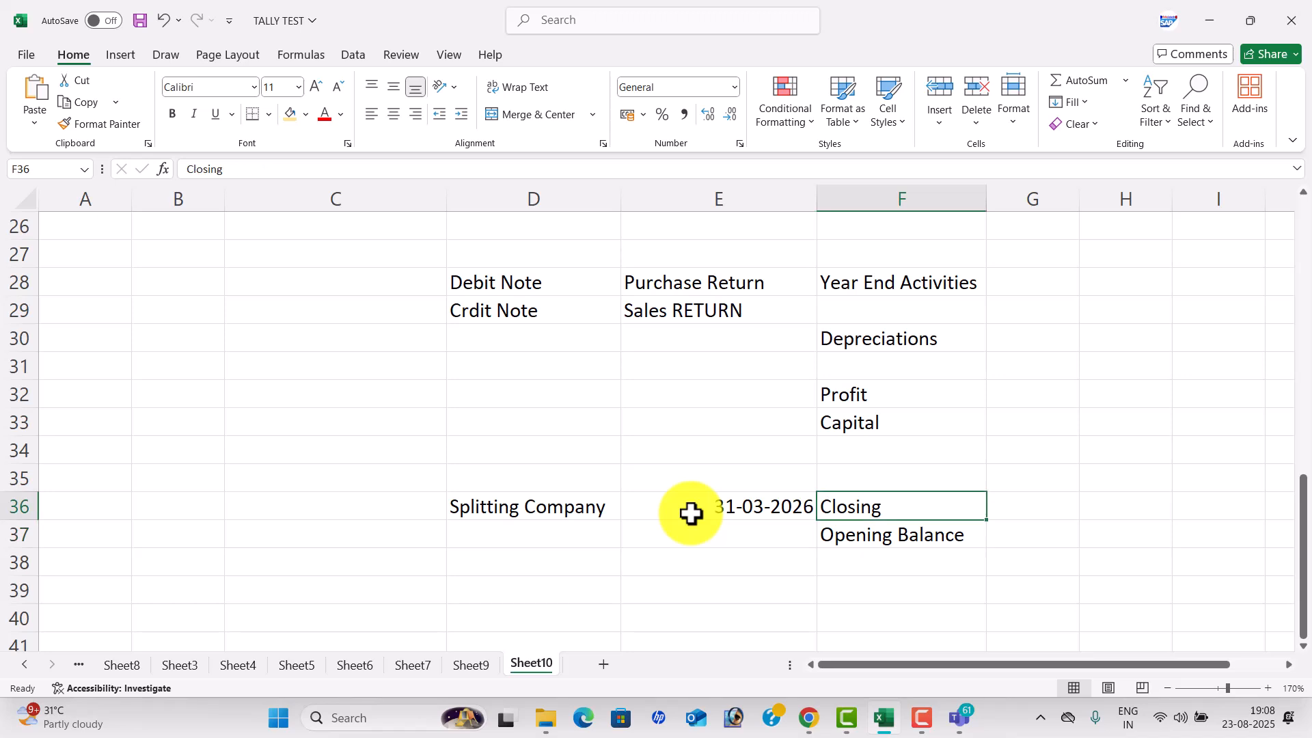
double_click(888, 517)
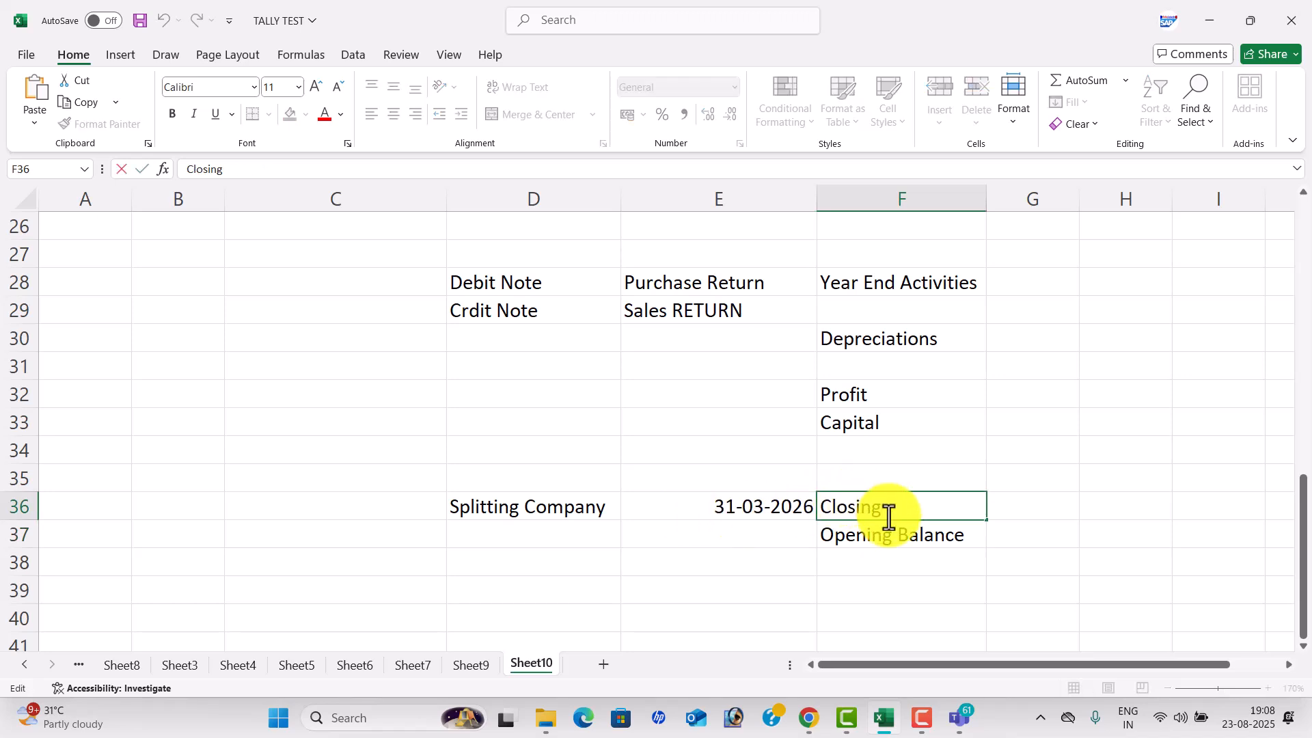
text(Balanc)
click(752, 583)
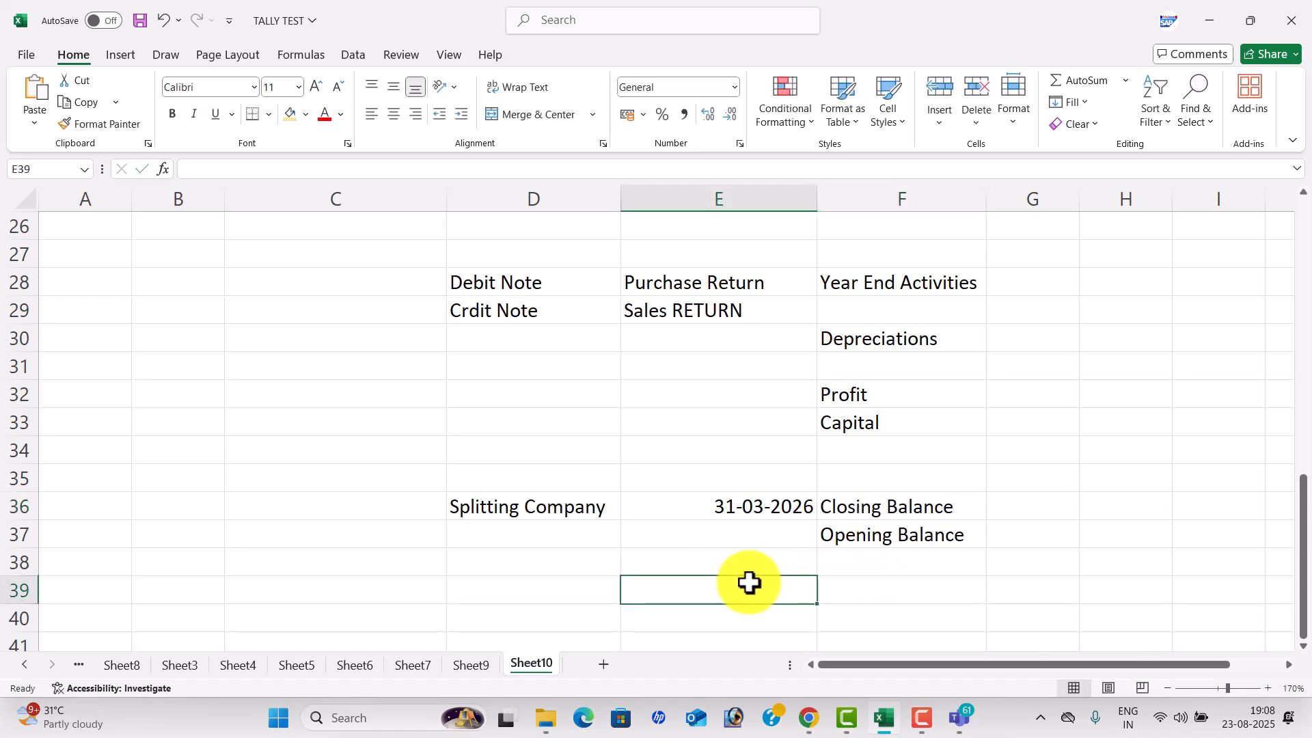
Highlight the Splitting Company cell D36 with the light gold fill, and return to the Medicines cell D9.
click(535, 494)
click(294, 116)
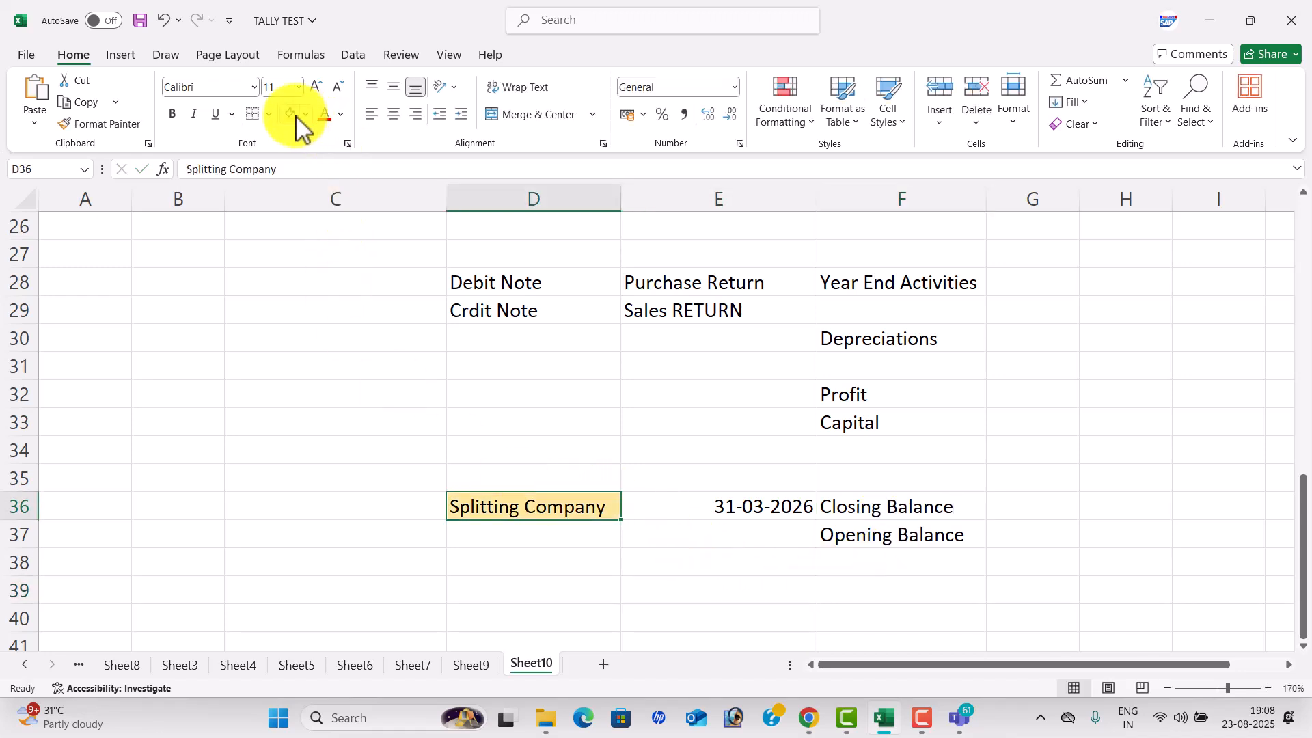
scroll(579, 459, up, 8)
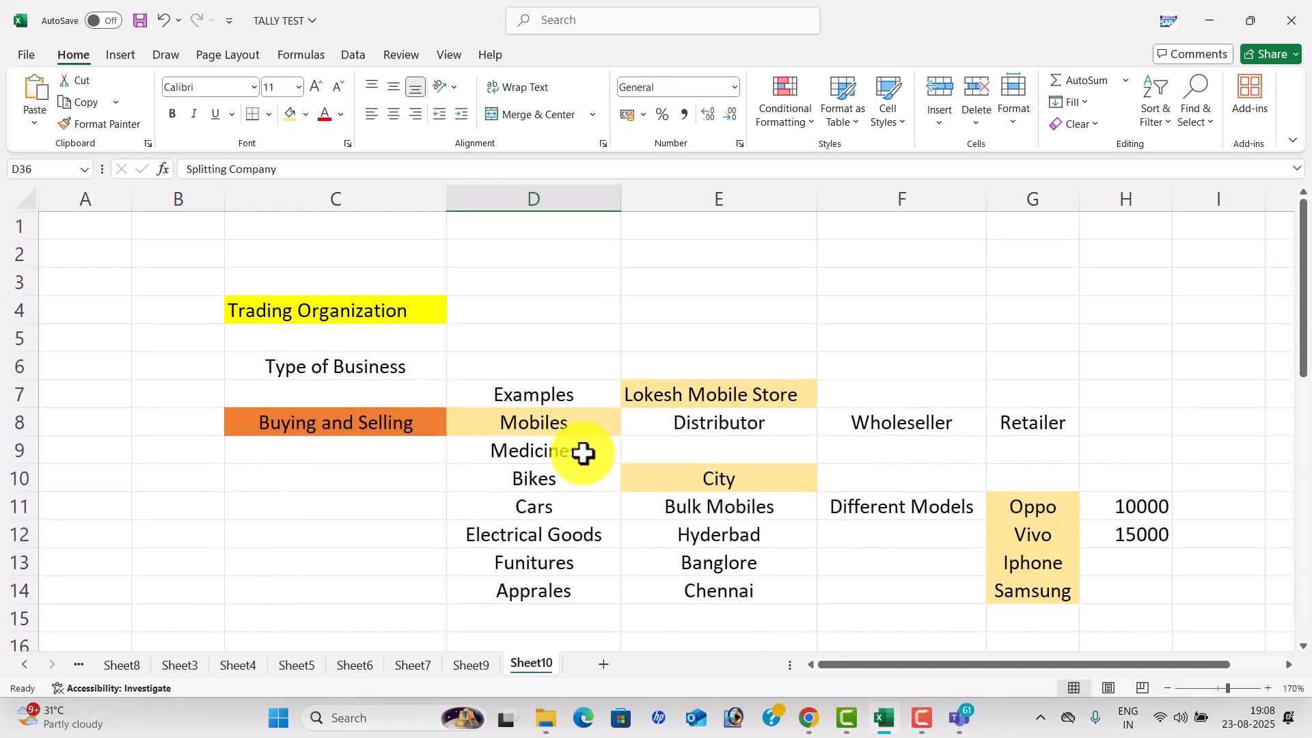
click(583, 455)
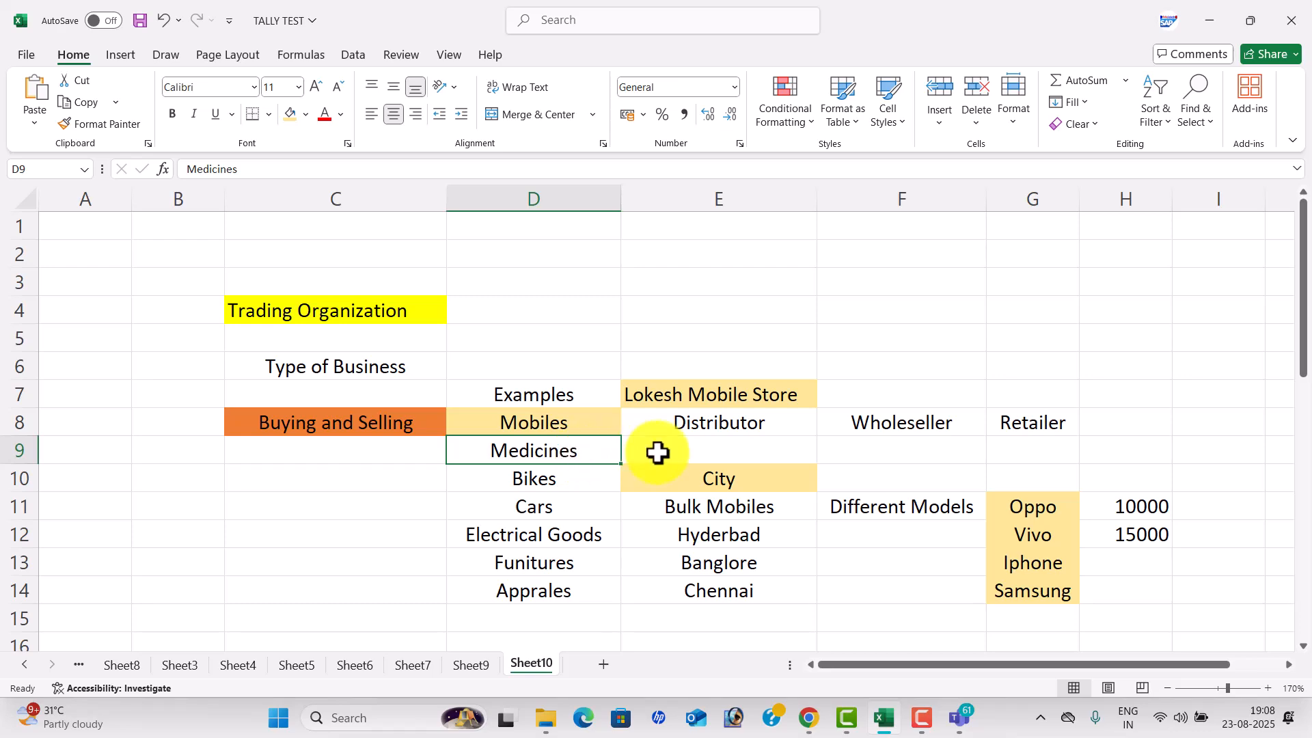
Enter "With in State" in C41, with "Cgst" beside it in D41 and "sgst" in D42.
scroll(657, 487, down, 3)
scroll(660, 486, down, 8)
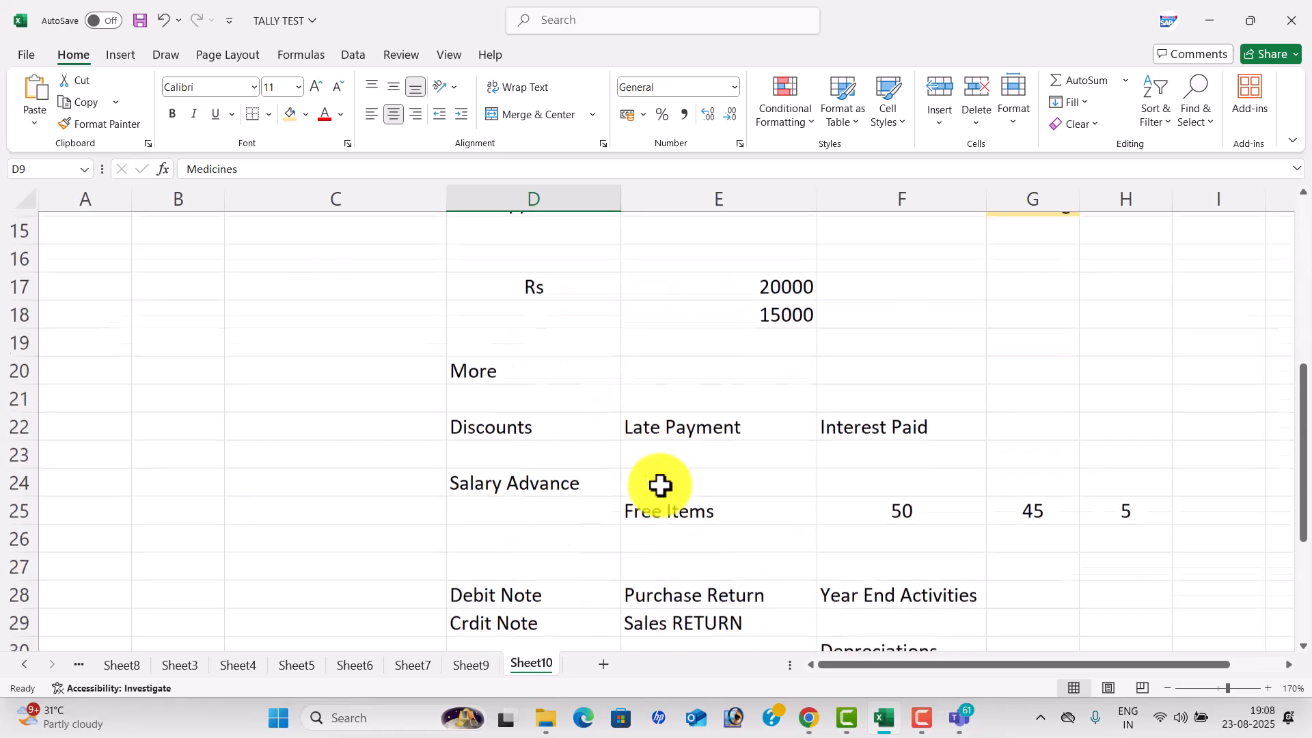
click(405, 414)
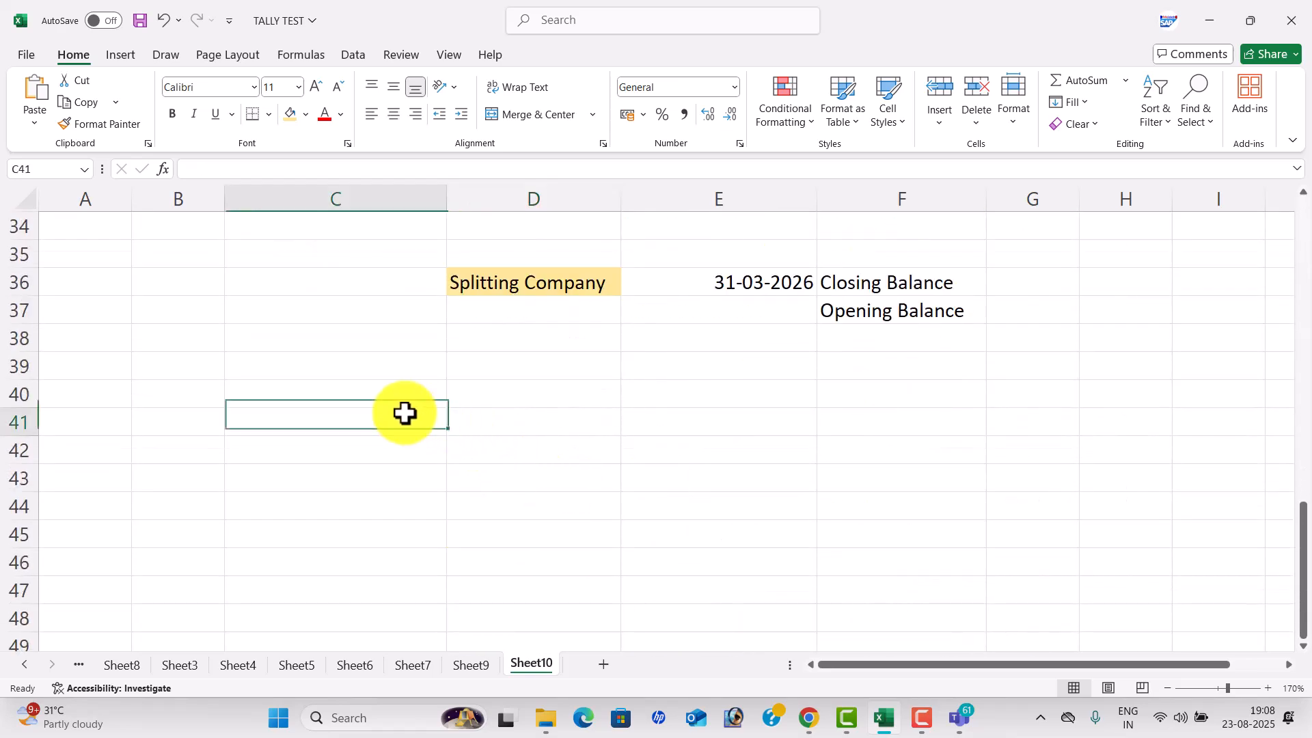
text(Wh)
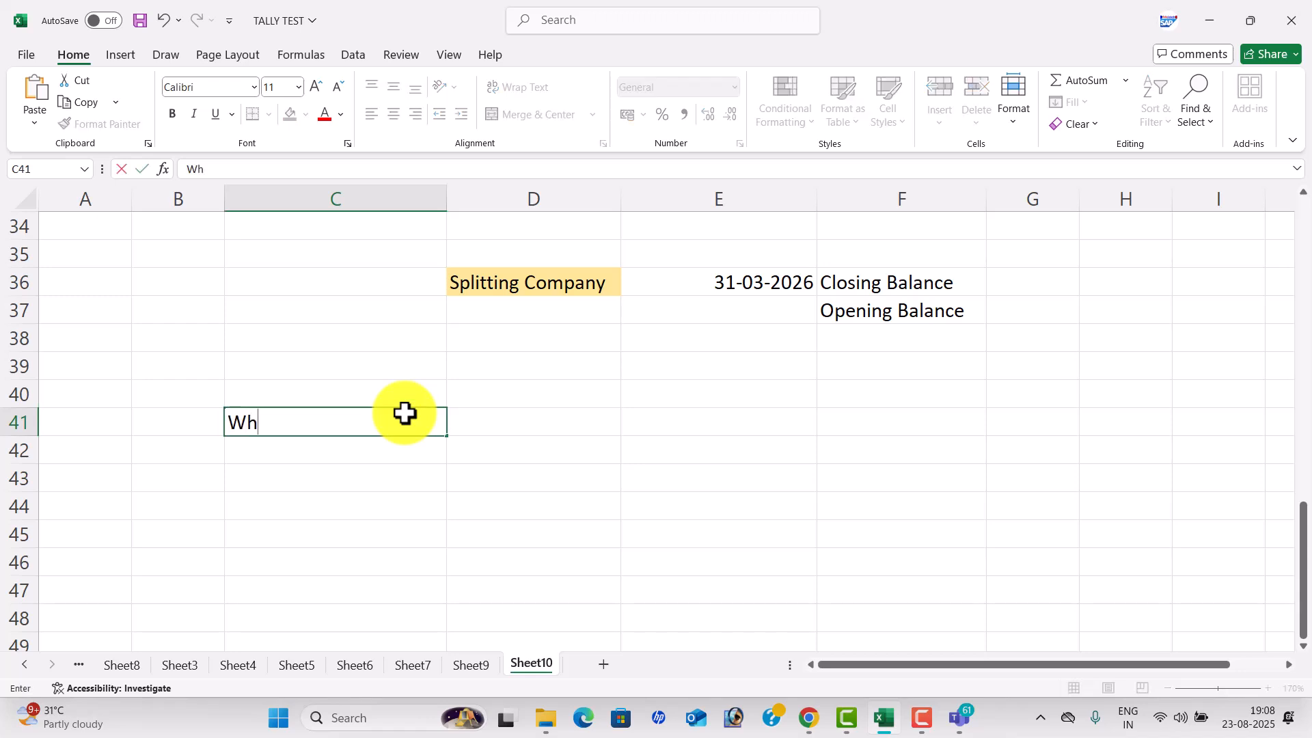
key(BackSpace)
text(ith in State)
key(Tab)
text(Cgs)
key(BackSpace)
text(gst)
key(Return)
text(sgst)
key(Return)
Enter "Outside State" in C44 and "IGST" beside it in D44.
key(Left)
key(Down)
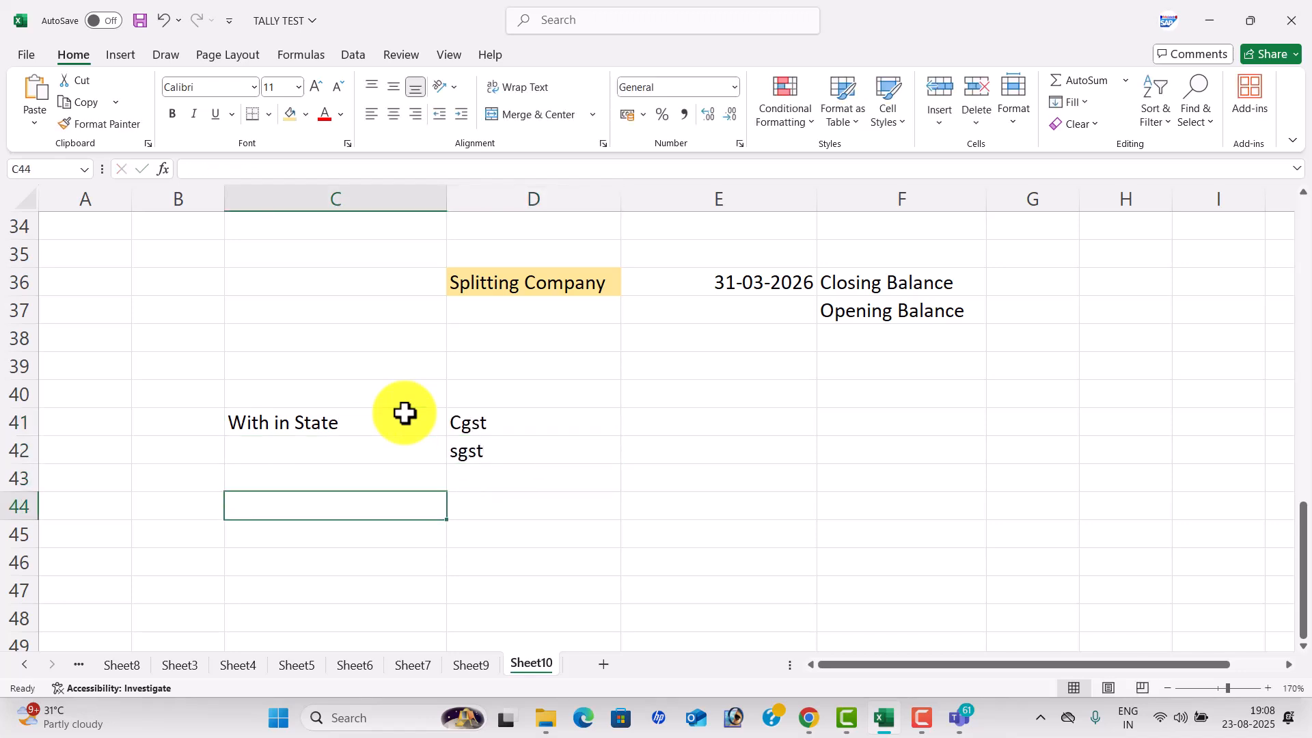
text(Outside Stet)
key(BackSpace)
key(BackSpace)
key(BackSpace)
text(tat)
key(Tab)
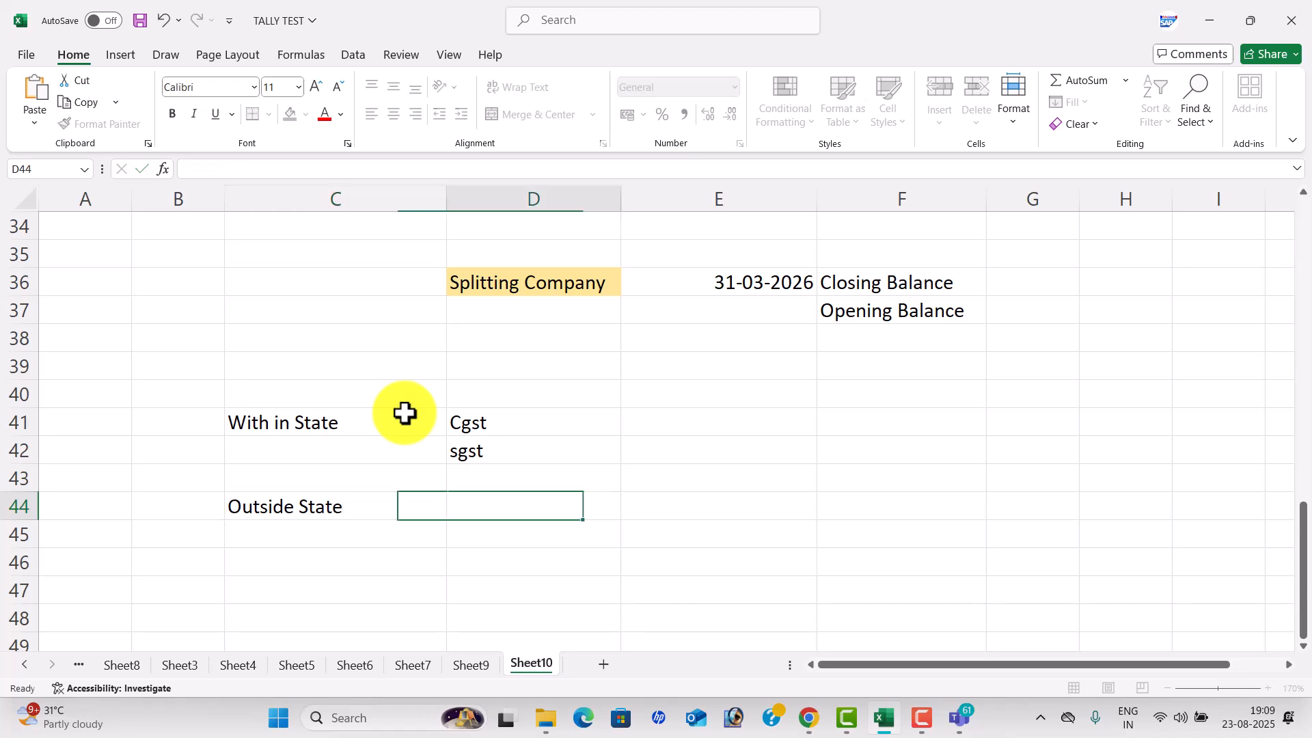
text(IGST)
key(Tab)
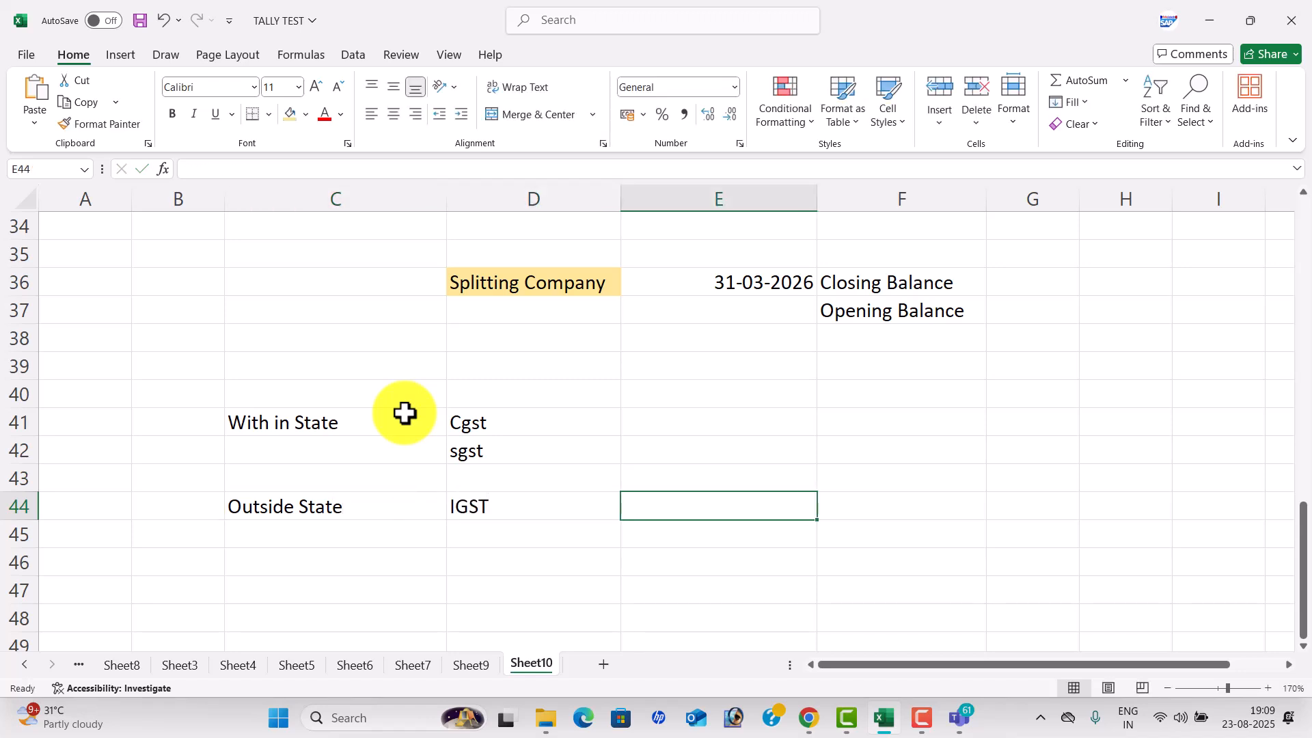
Enter "Purchase" in E42 and "Sales" directly below it in E43.
key(Up)
key(Up)
text(p)
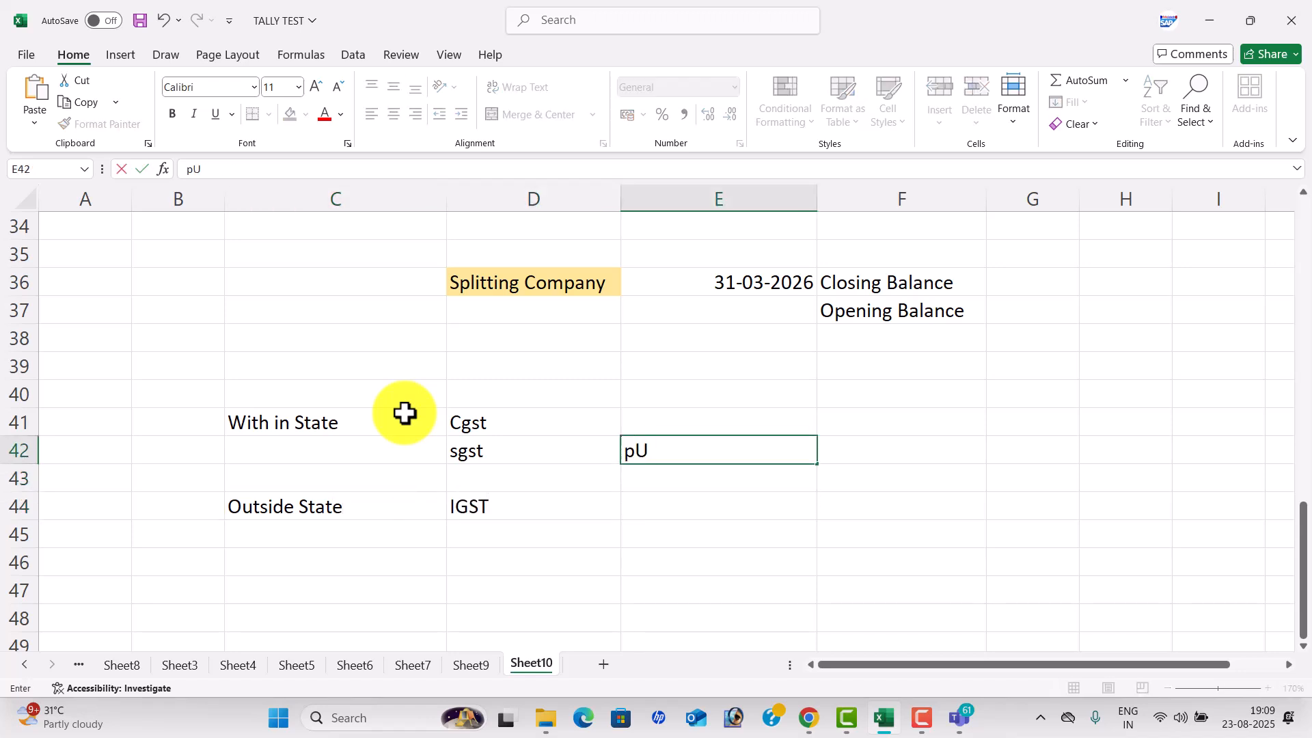
key(BackSpace)
text(Purchase)
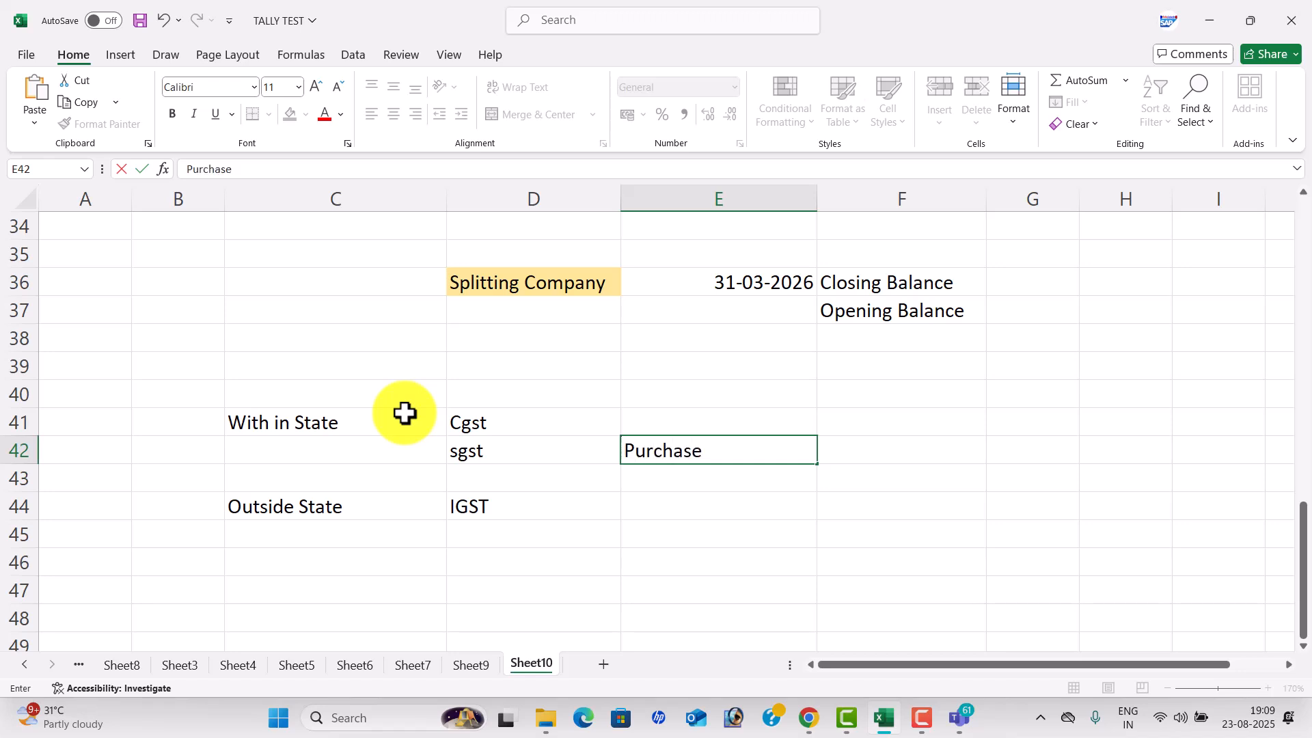
key(Return)
text(Sales)
key(Return)
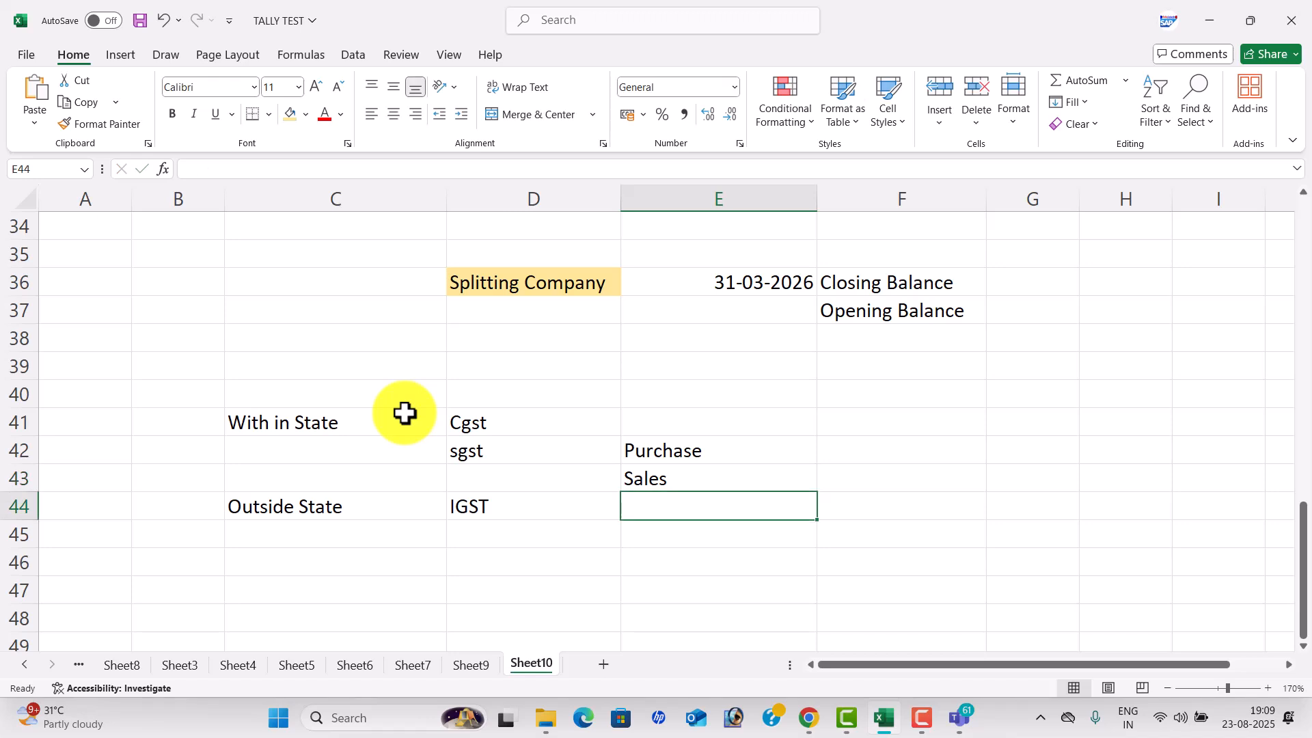
Enter the heading "GST" in F42, beside Purchase.
key(Right)
key(Up)
key(Up)
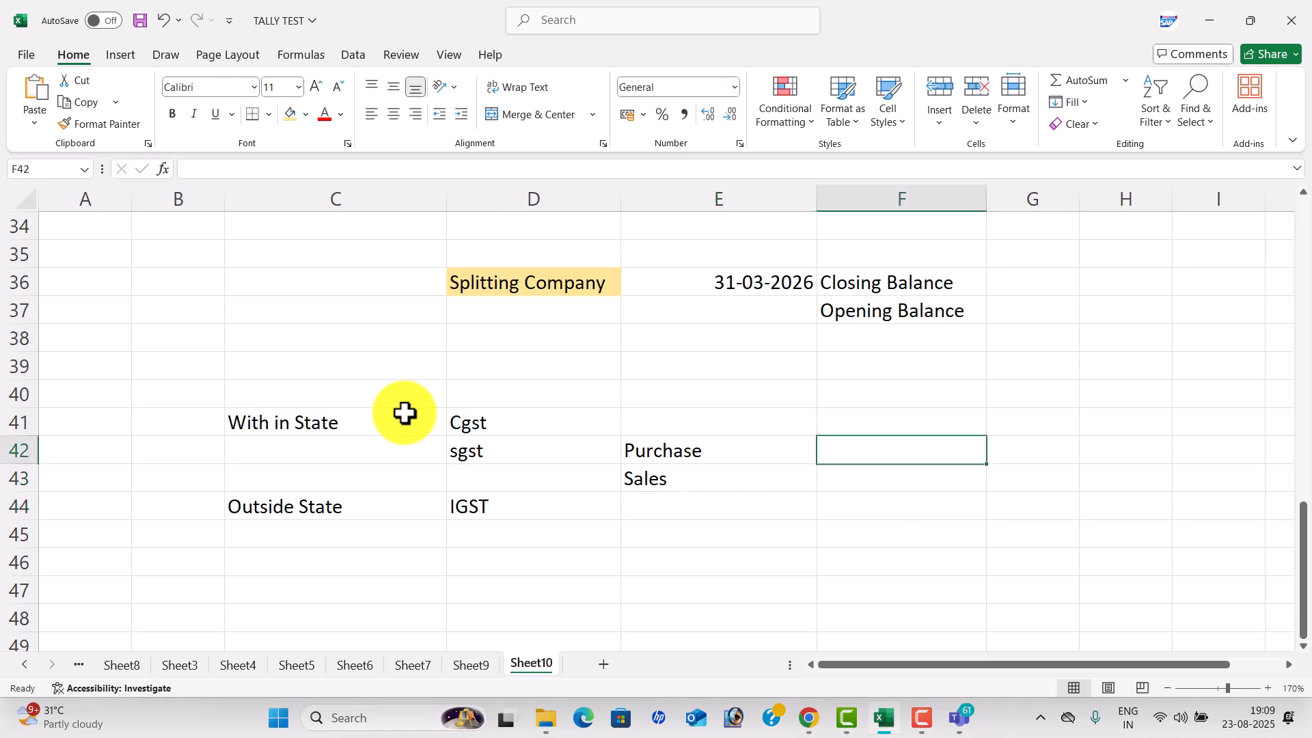
text(GST)
key(Return)
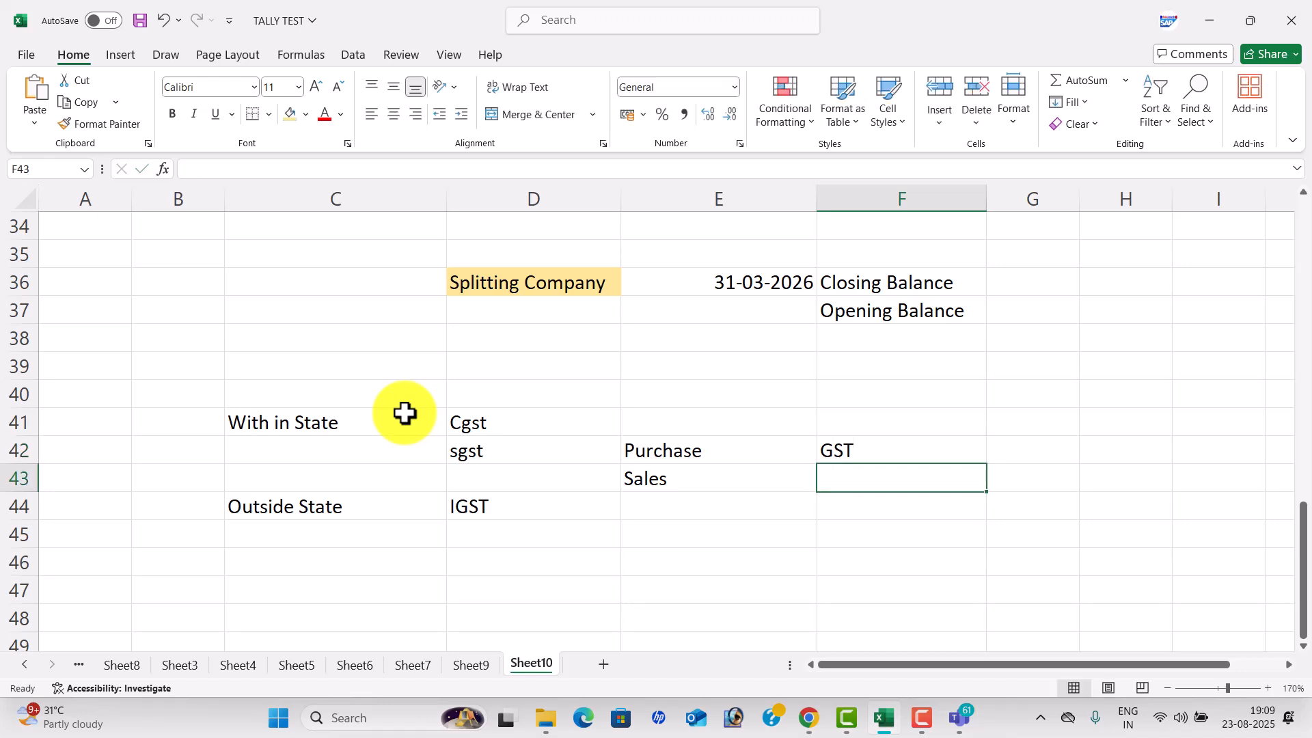
List the rates 5%, 12%, 18% and 28% under the GST heading in F43 to F46.
text(2)
key(BackSpace)
text(5)
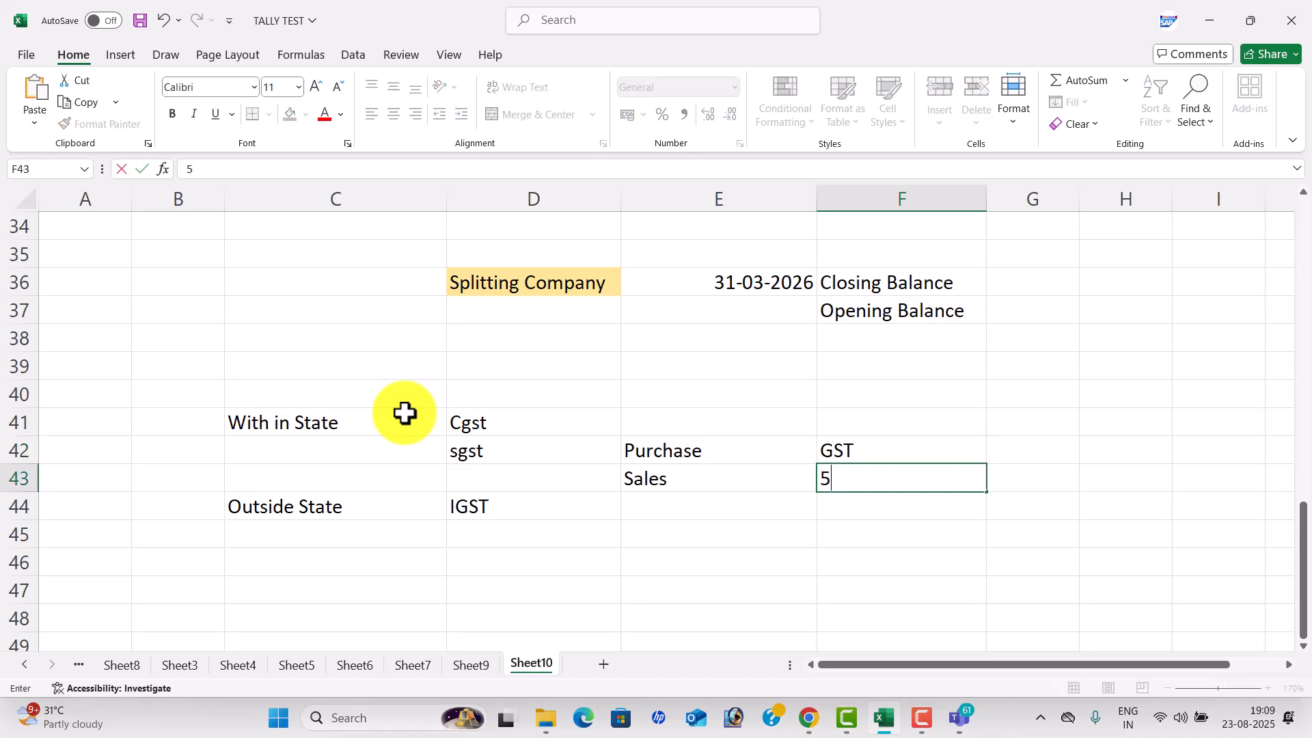
text(%)
key(Return)
text(12%)
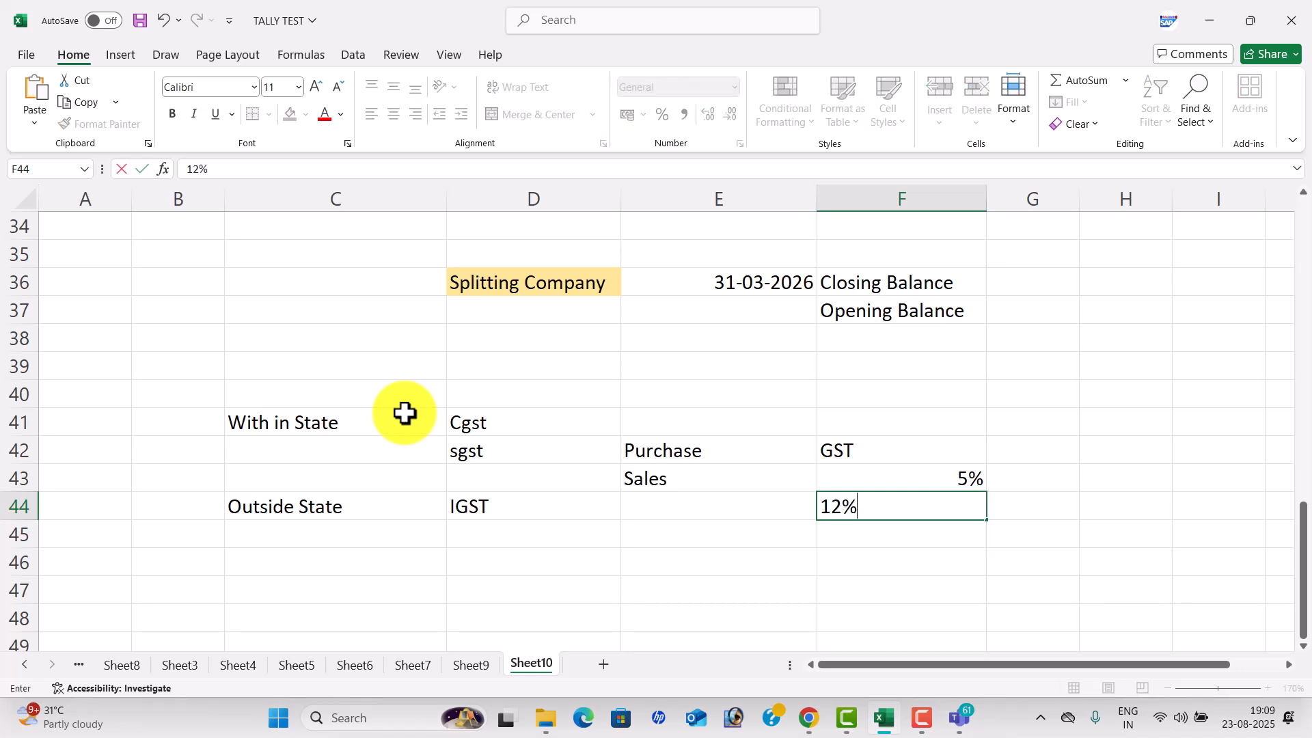
key(Return)
text(18%)
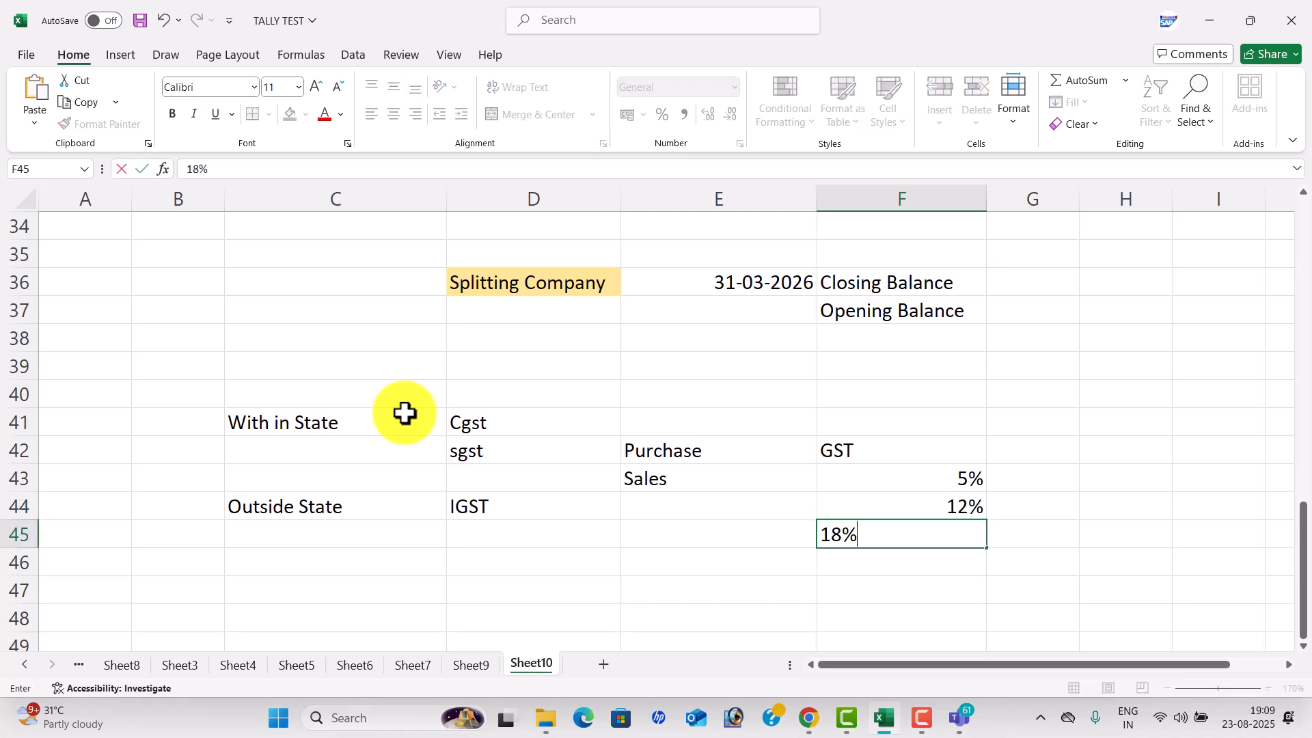
key(Return)
text(28%)
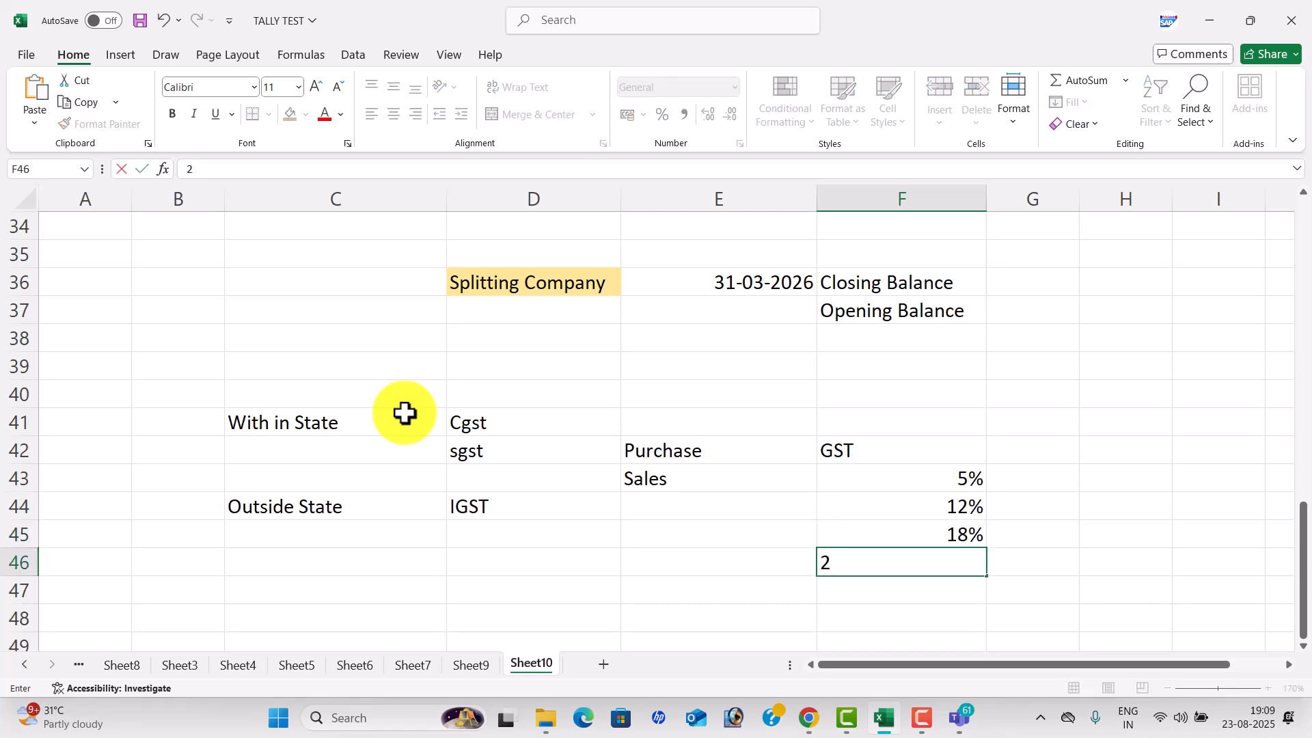
key(Return)
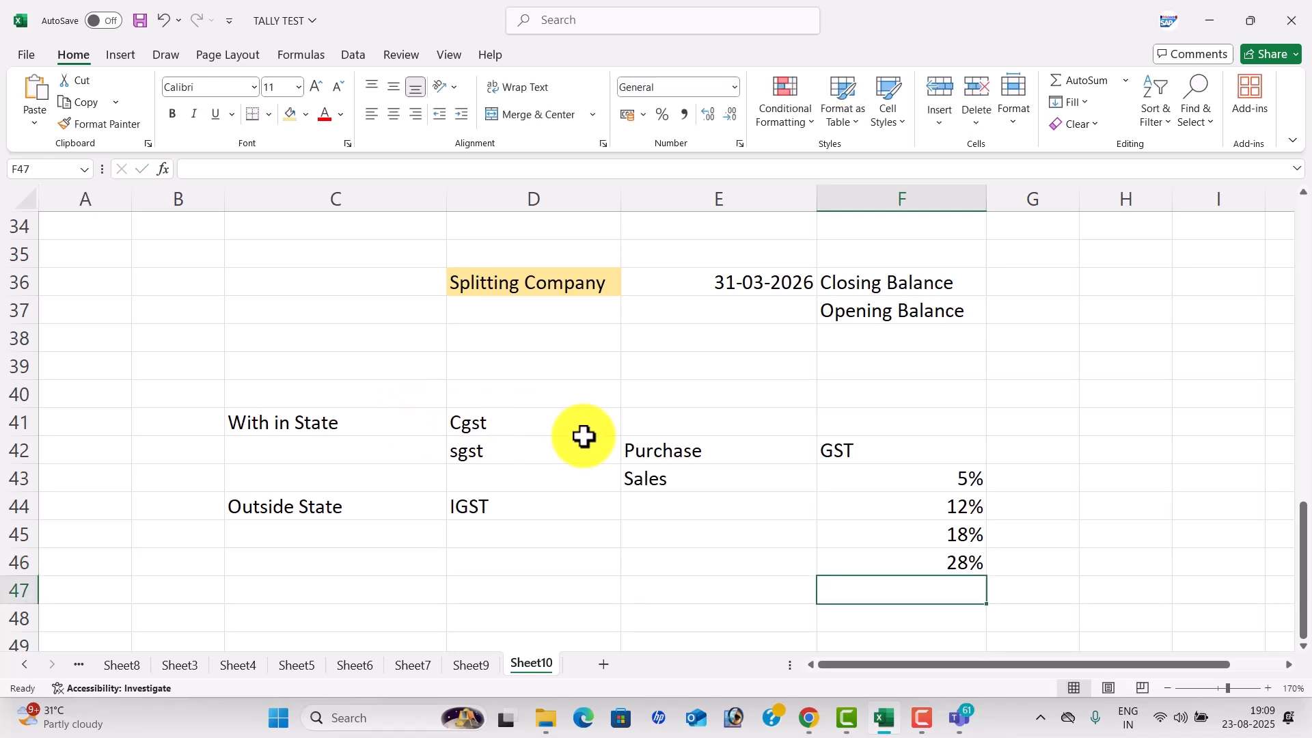
Enter the number 37 in D46, two rows below IGST, and reselect that cell.
click(547, 559)
text(37)
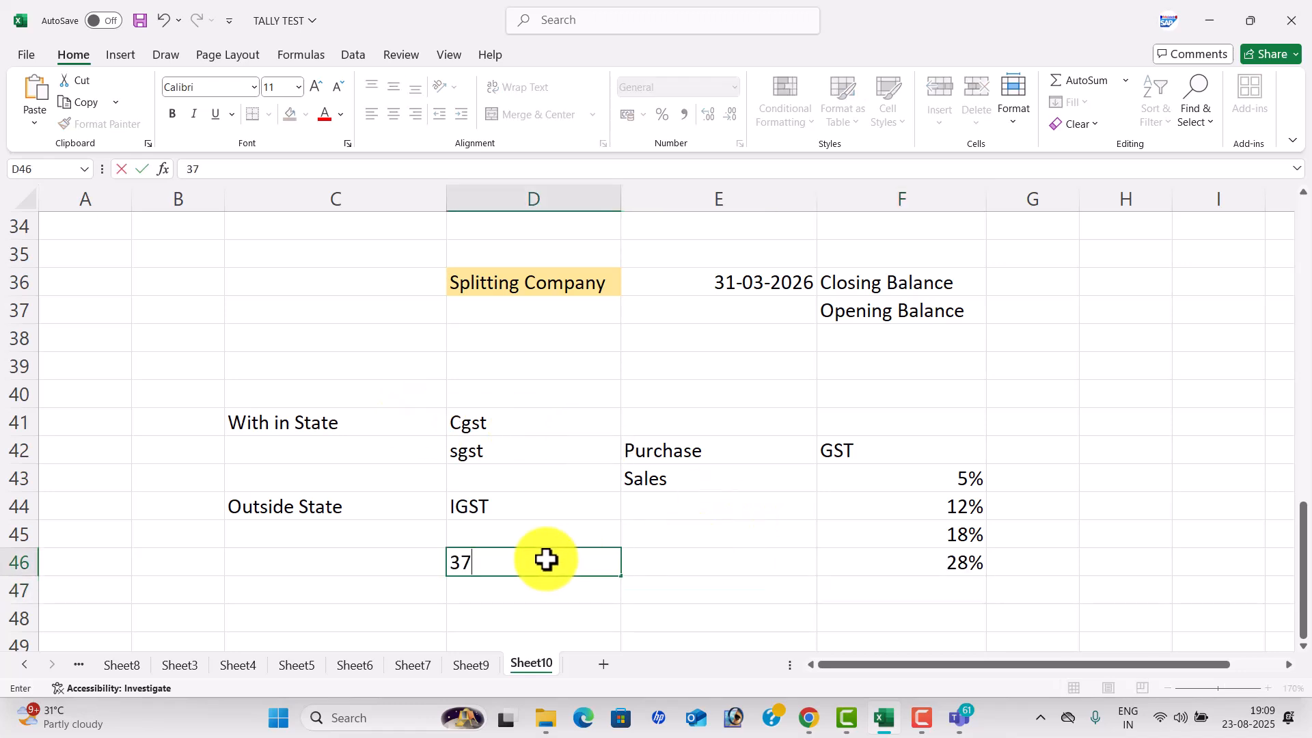
key(Return)
click(546, 559)
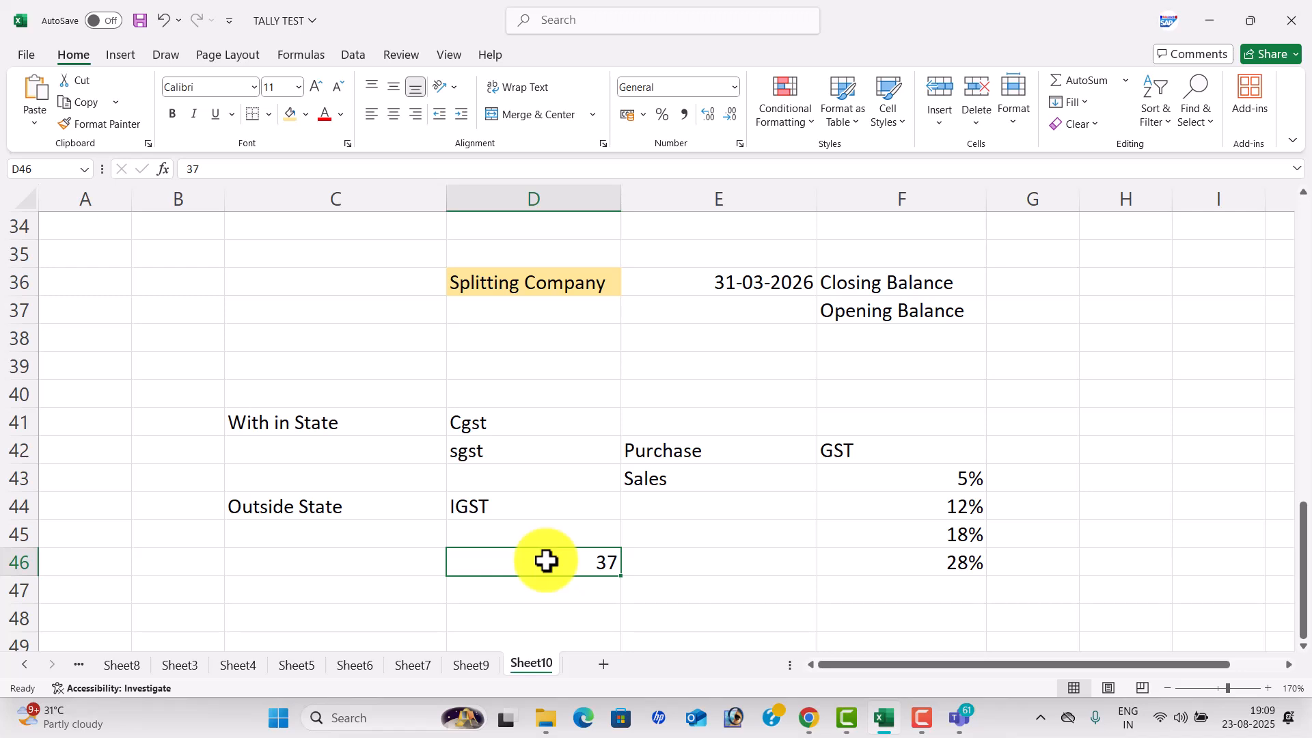
Enter "Supplier" in E46 beside the 37 and "Customer" in E47.
click(649, 556)
text(s)
key(BackSpace)
key(BackSpace)
text(Supplier)
key(Return)
text(Customer)
key(Return)
List the codes 01, 02, 03, 16 and 24 below Customer in E48 to E52.
key(Left)
key(Up)
key(Down)
key(Right)
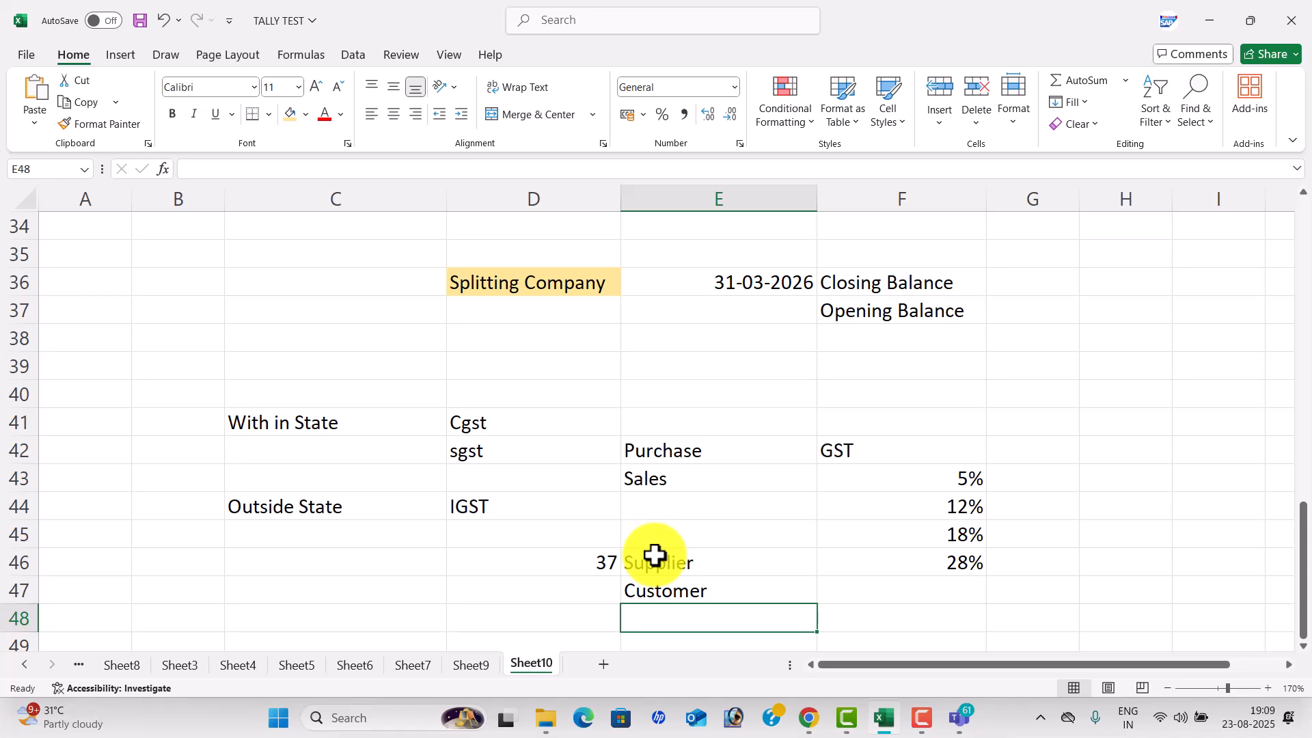
text(01)
key(Return)
text(02)
key(Return)
text(03)
key(Return)
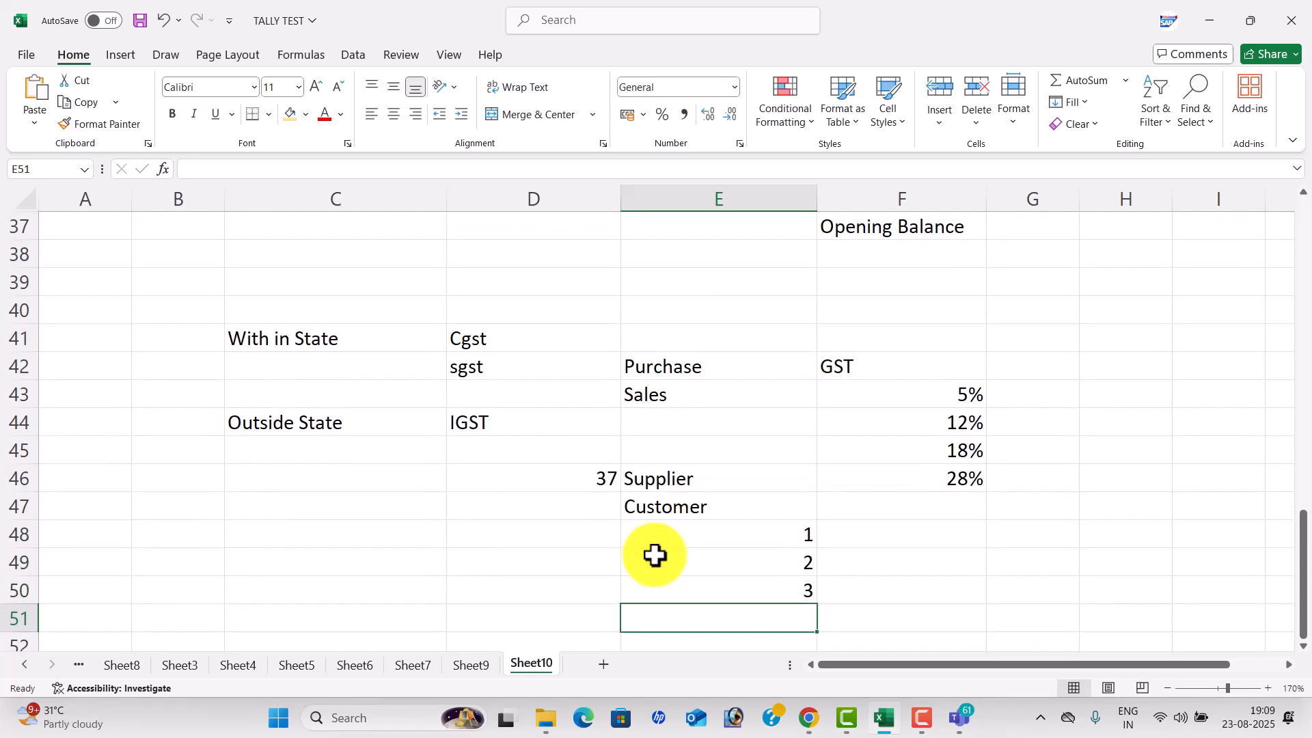
text(16)
key(Return)
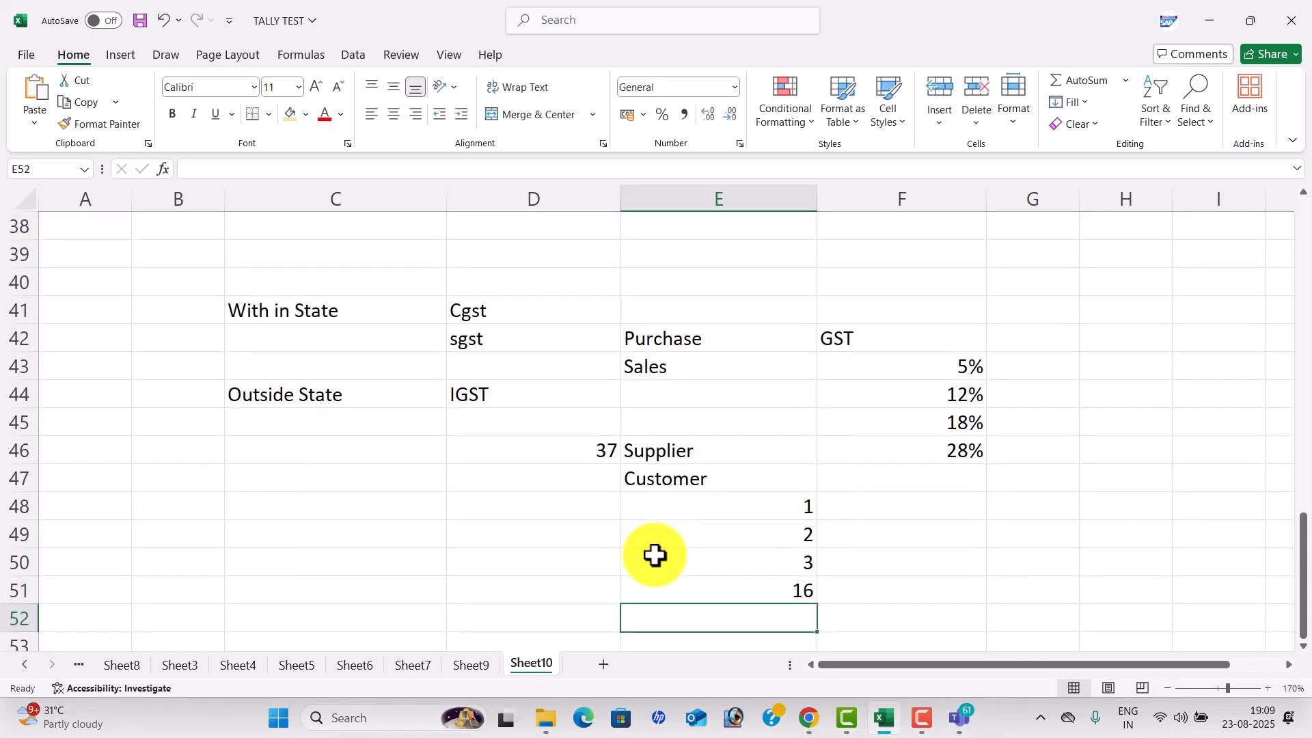
text(24)
key(Return)
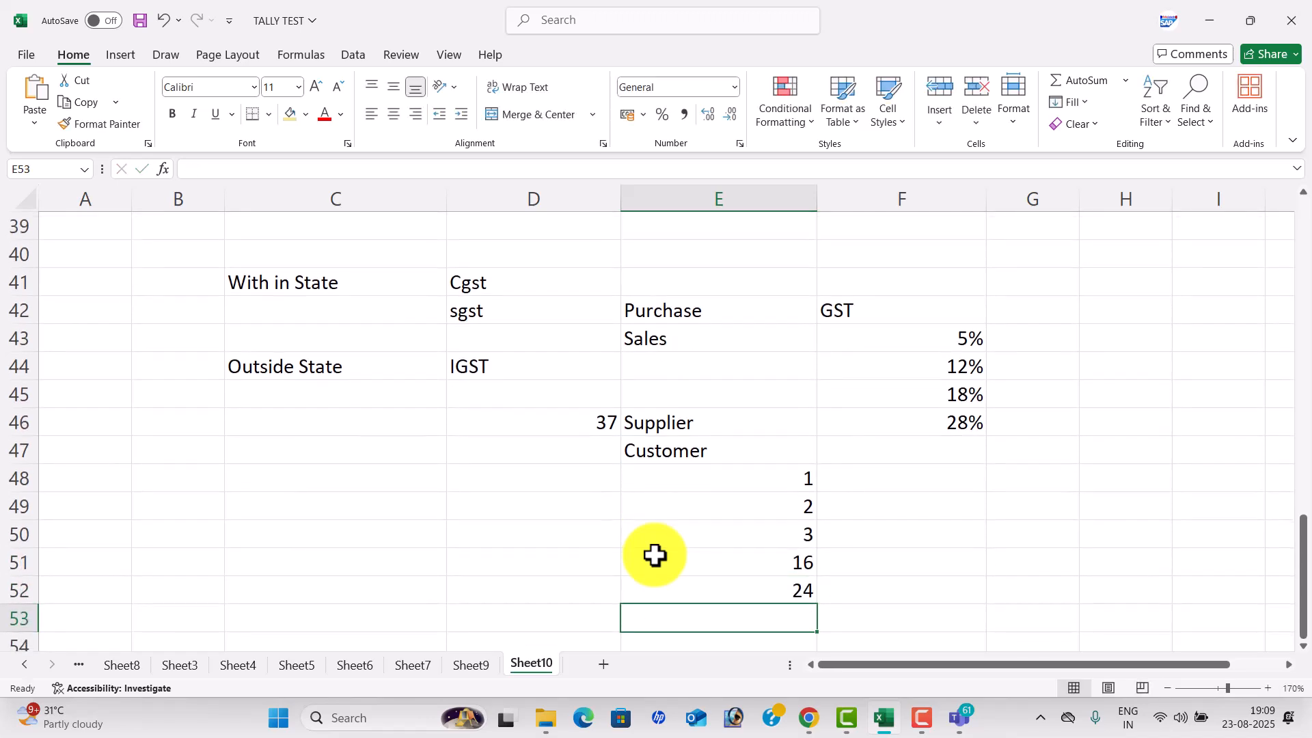
Label the list of codes by entering "State Code" in D48.
click(592, 489)
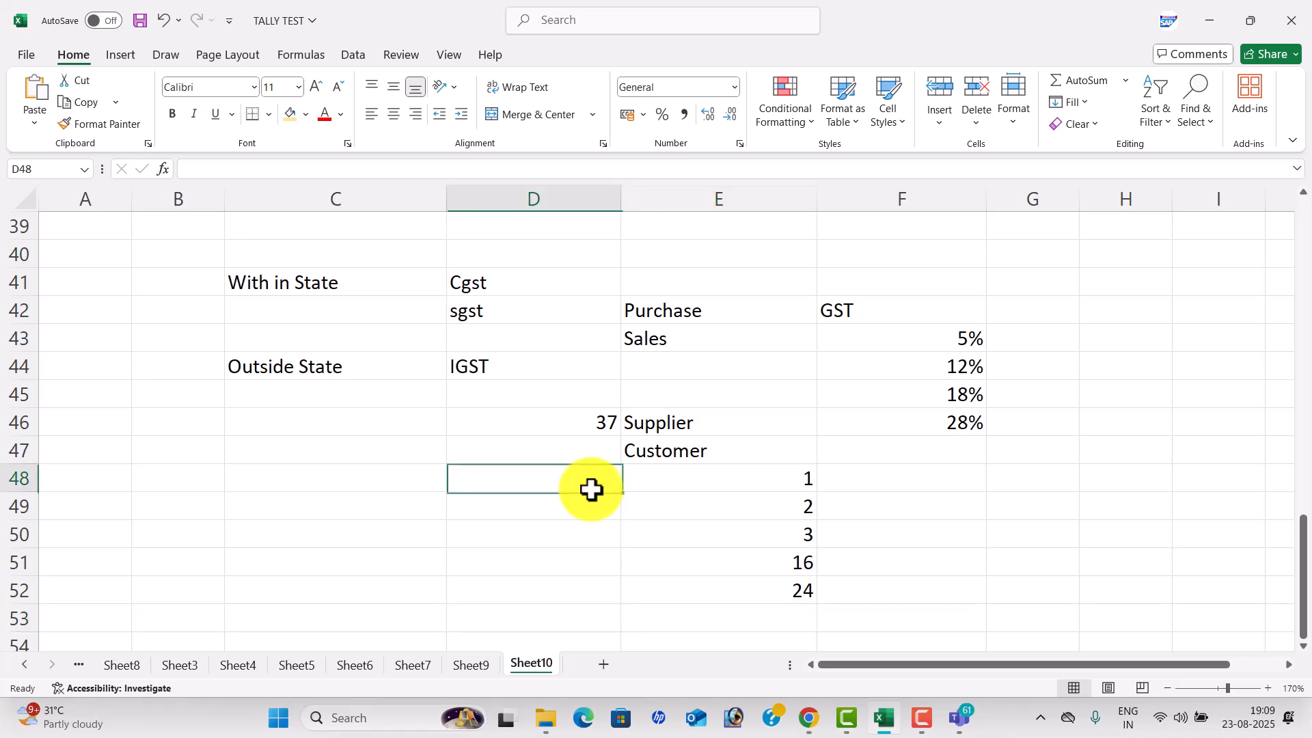
text(State)
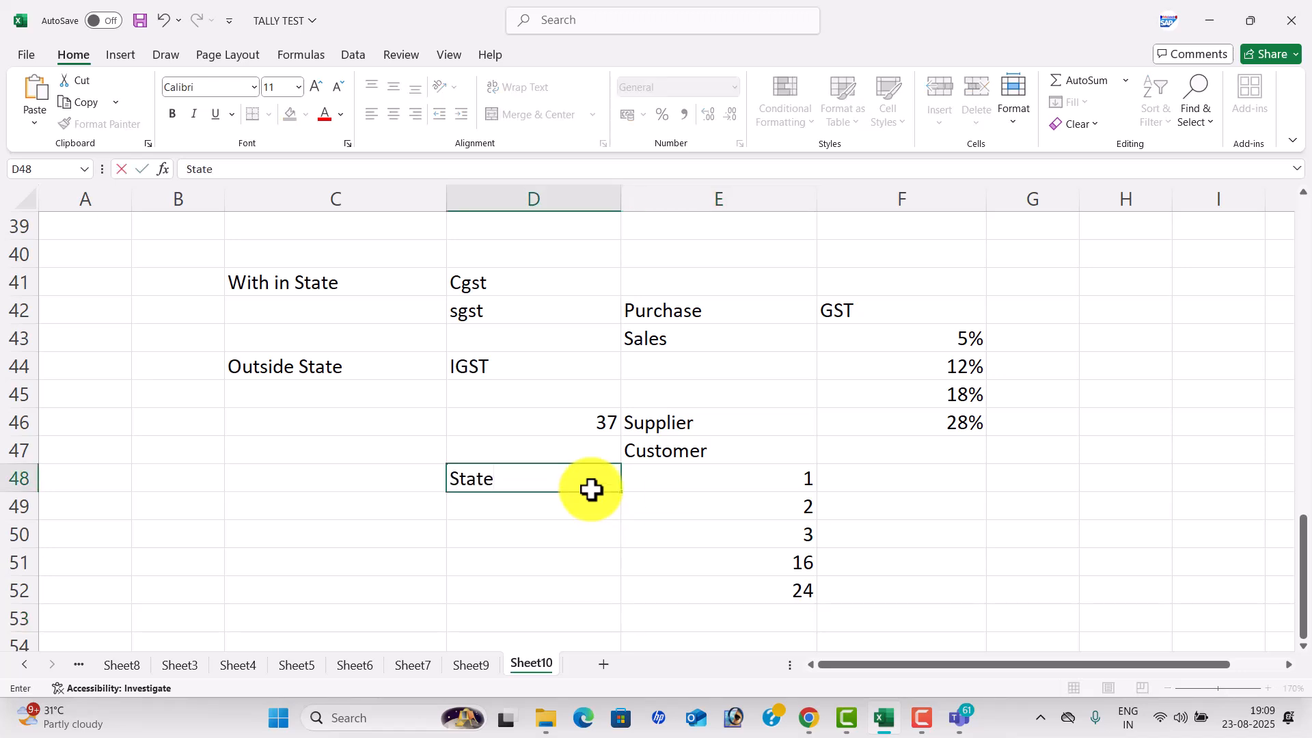
text( Bank)
key(BackSpace)
key(BackSpace)
key(BackSpace)
key(BackSpace)
text(Code)
key(Return)
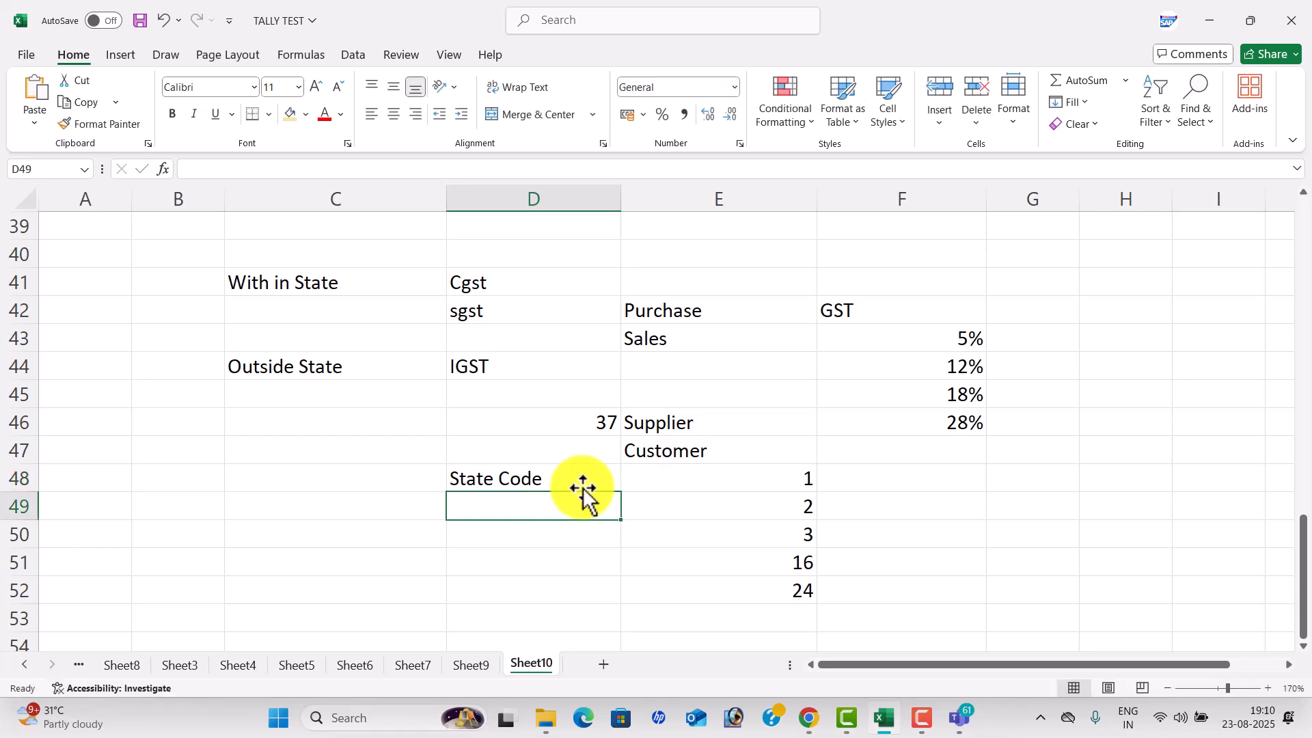
Highlight the With in State cell C41 and the Outside State cell C44 with the light gold fill.
click(355, 278)
drag(354, 278, 455, 293)
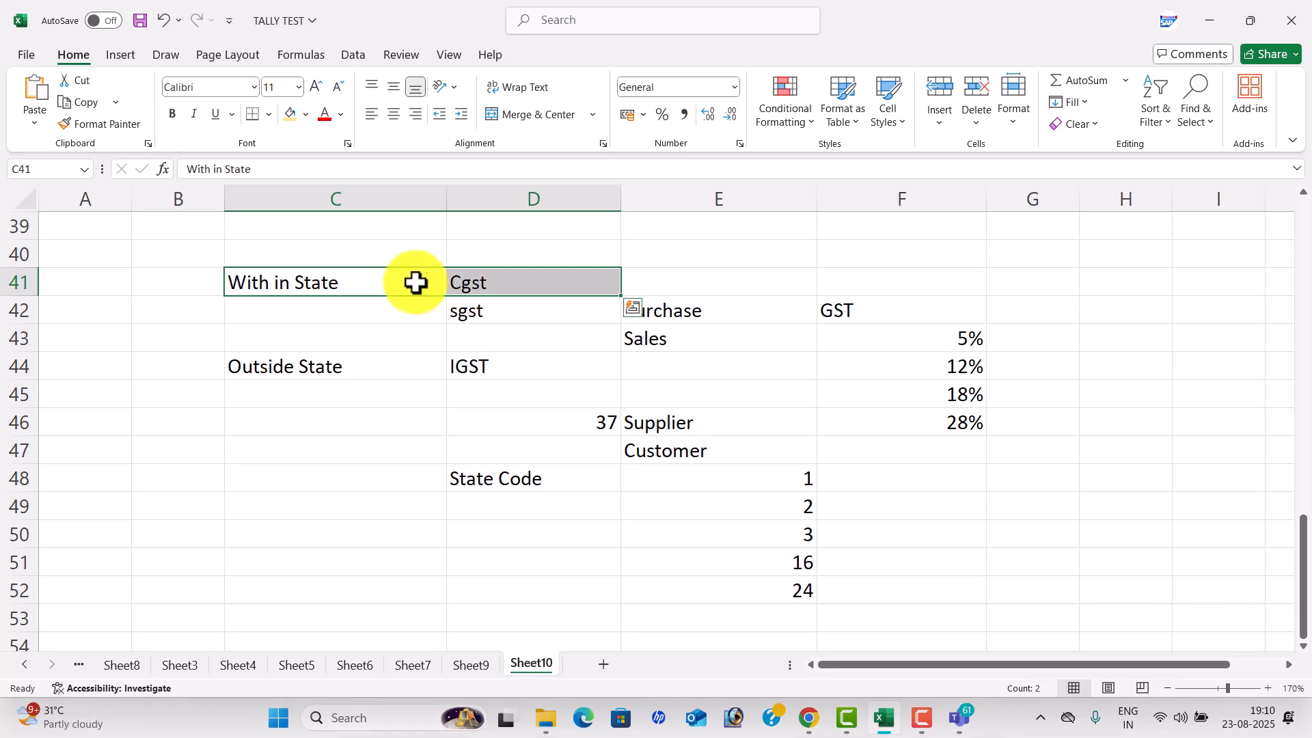
click(417, 282)
click(291, 114)
click(352, 368)
click(294, 114)
Save the workbook and select the empty cell E15 below Chennai.
scroll(675, 383, up, 13)
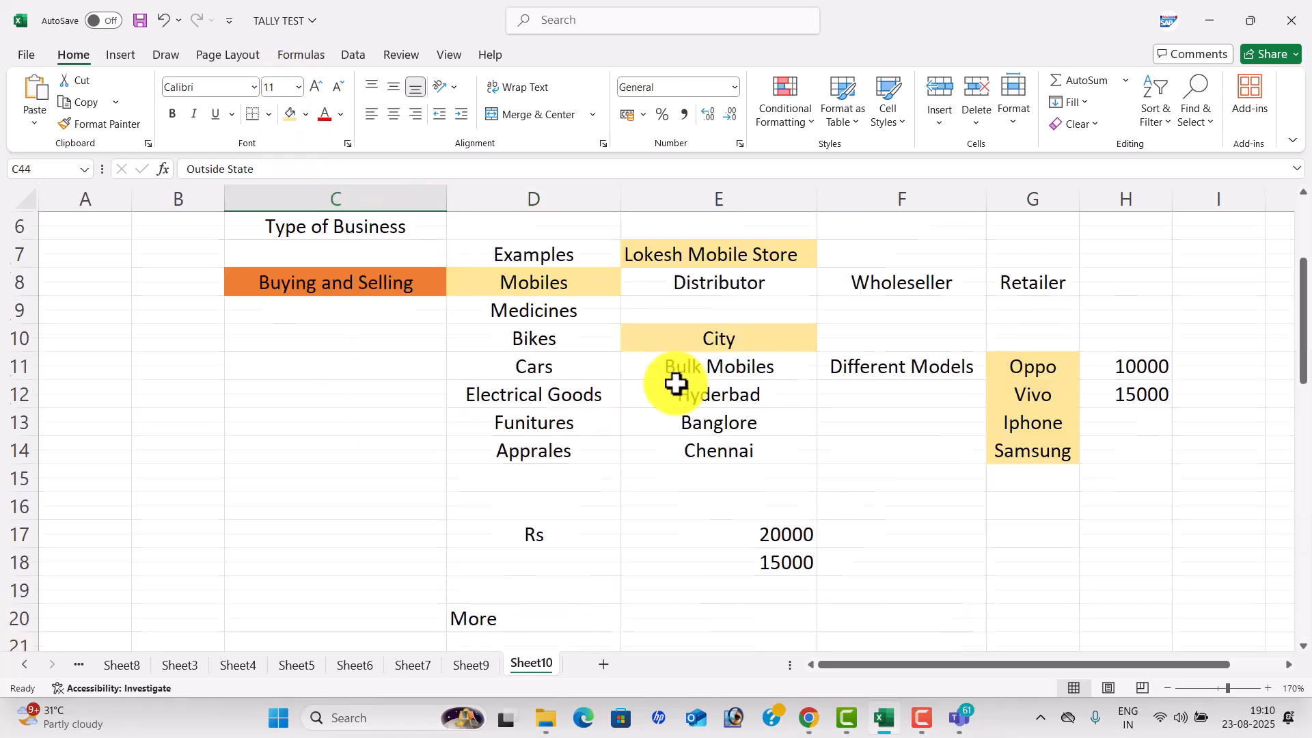
click(641, 379)
key(ctrl+s)
click(715, 610)
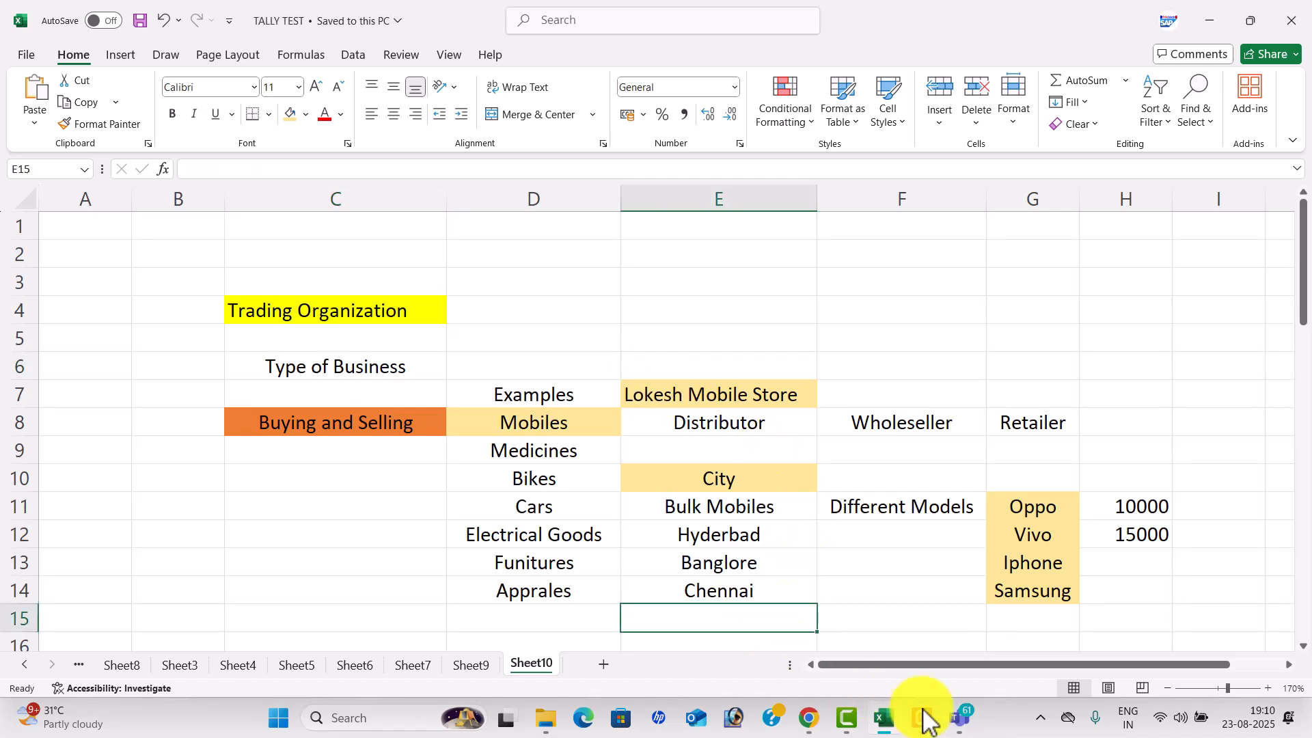
Search Windows for "tall" and open the TallyPrime application.
click(420, 716)
text(tall)
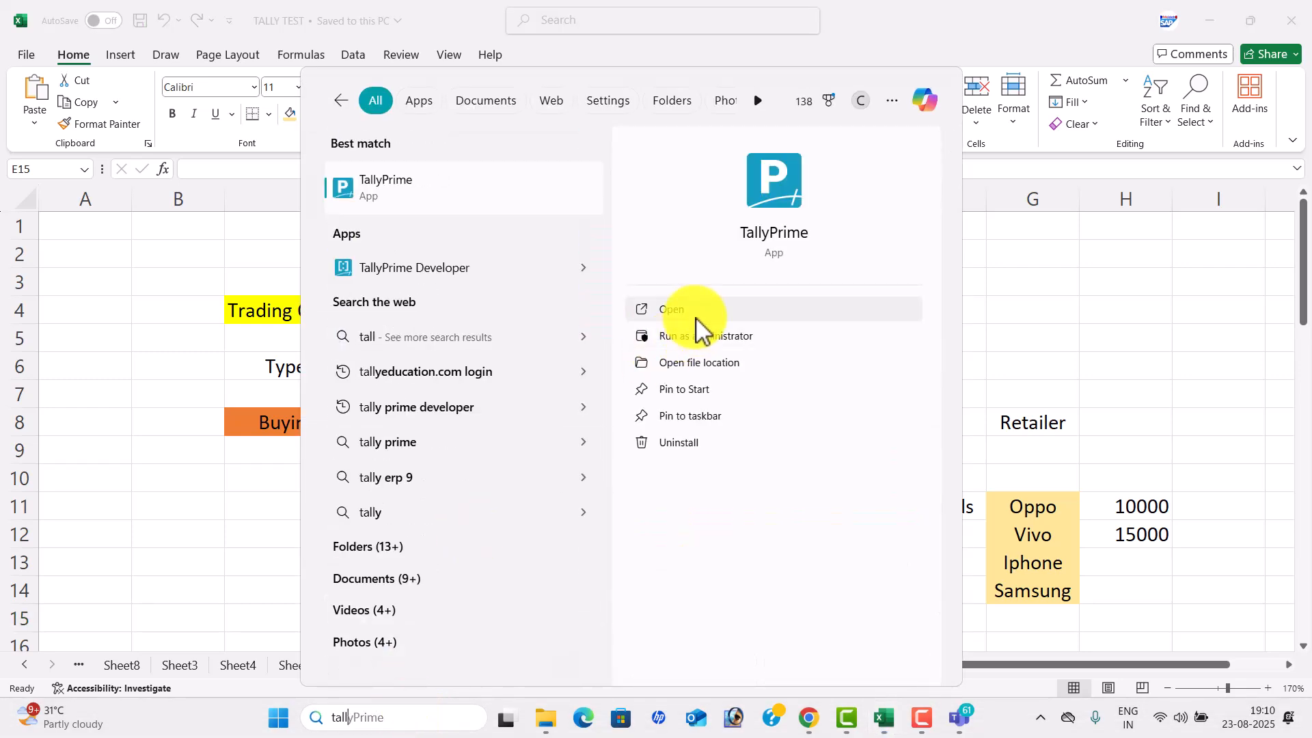
click(697, 320)
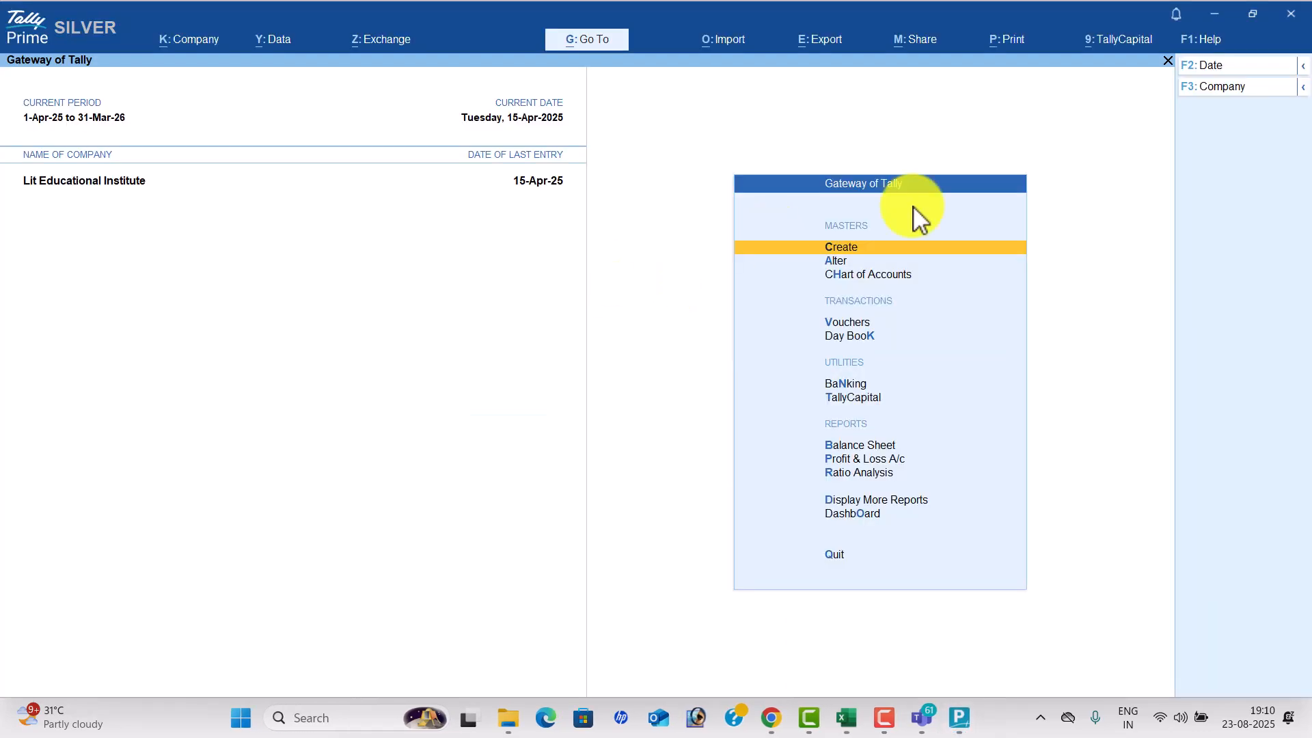
Shut the loaded company Lit Educational Institute in TallyPrime.
click(1233, 88)
key(ctrl+F3)
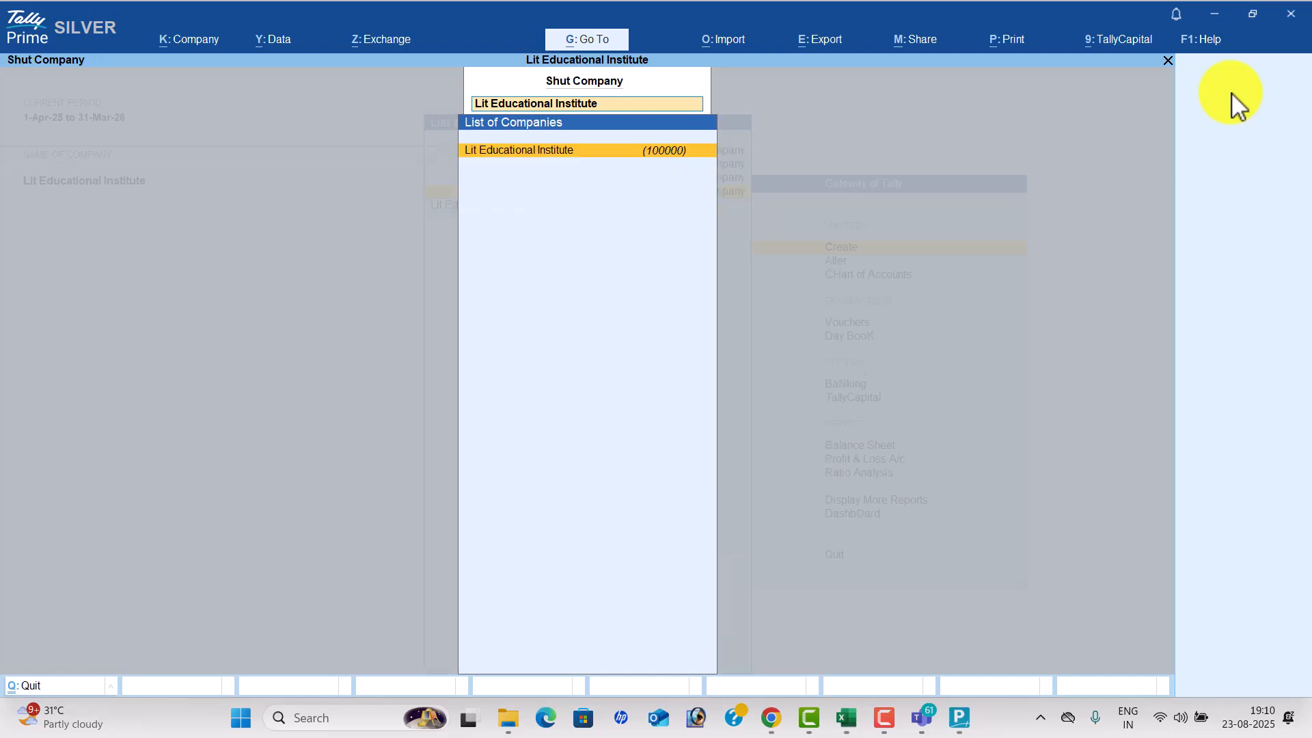
key(Return)
key(y)
Choose Create Company from the company list to open a blank Company Creation form.
key(Up)
key(Up)
key(Up)
key(Up)
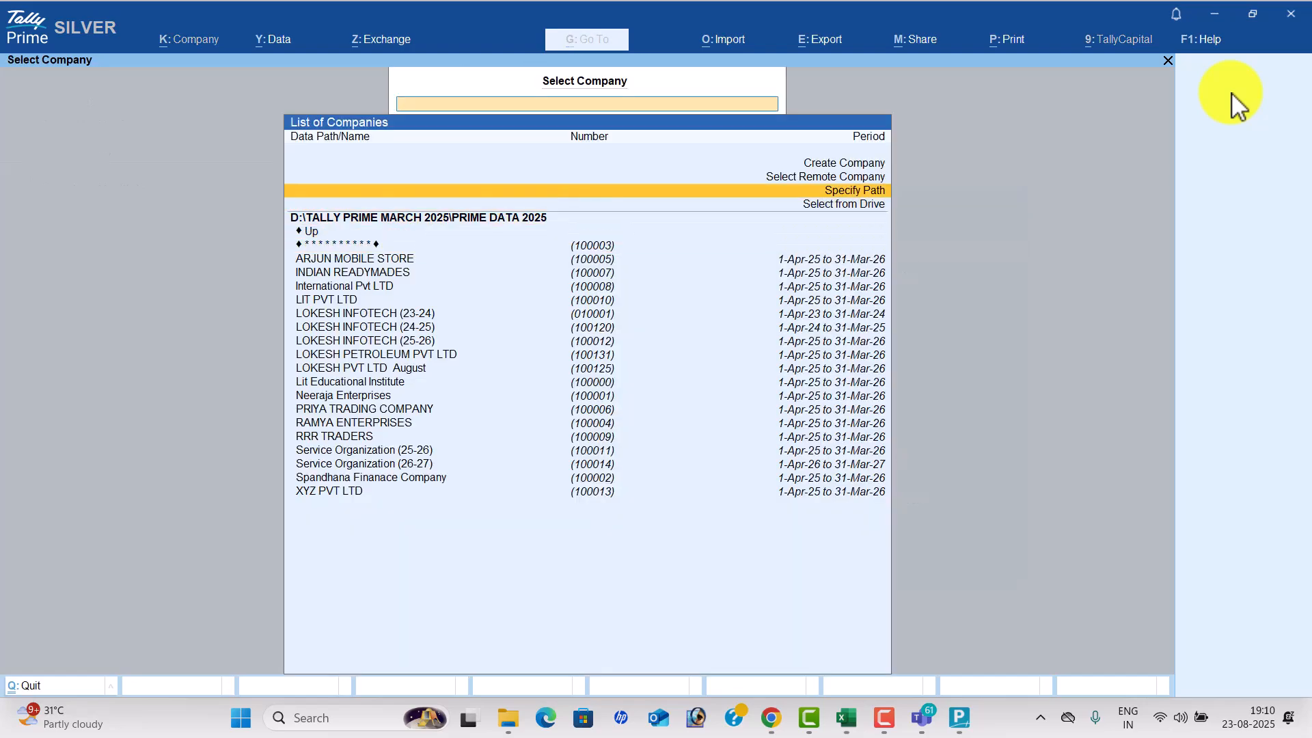
key(Return)
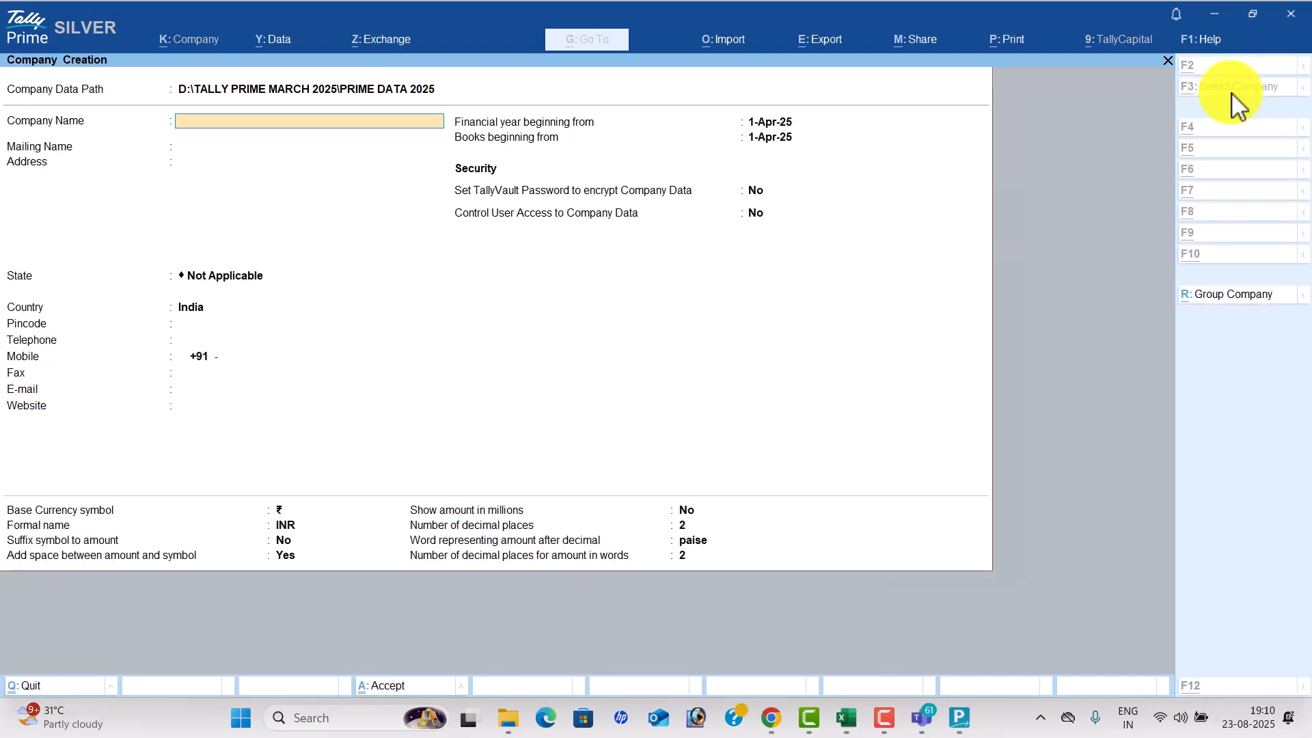
key(alt+Tab)
key(alt+Tab)
key(alt+Tab)
key(alt+Tab)
key(alt+Tab)
key(alt+Tab)
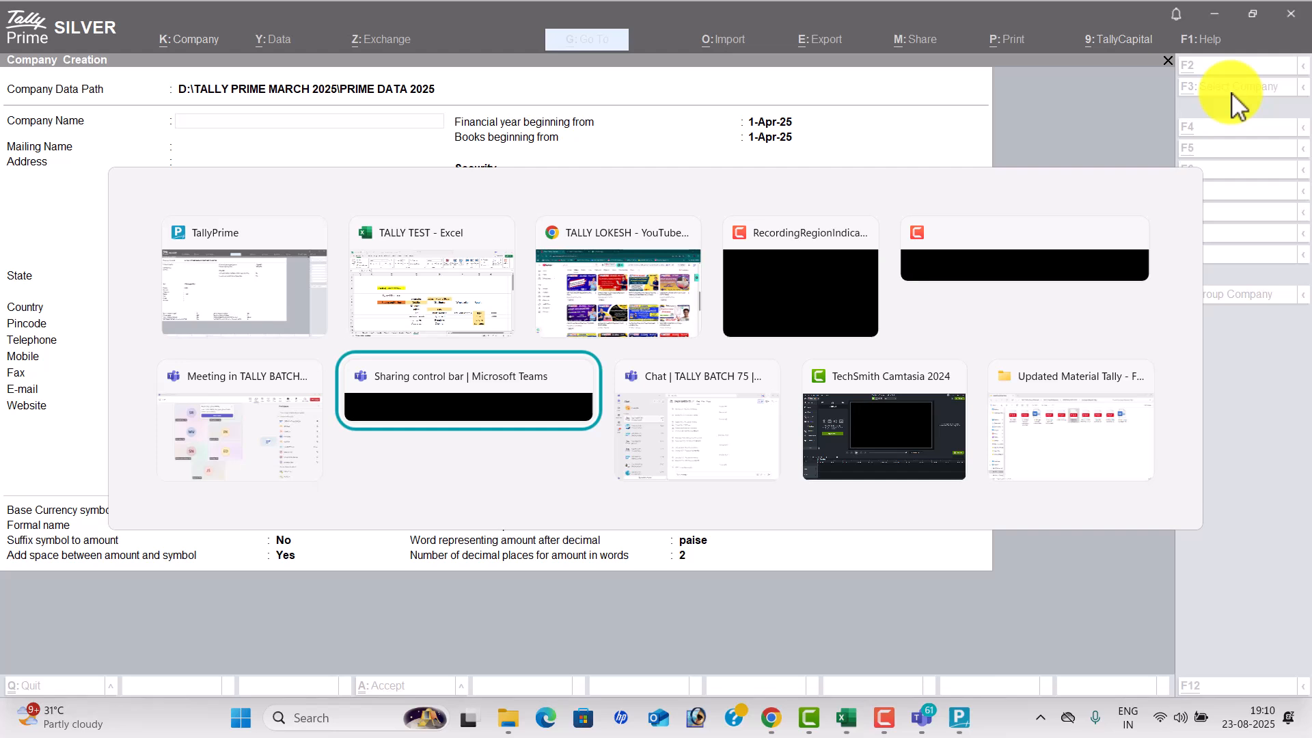
key(alt+Tab)
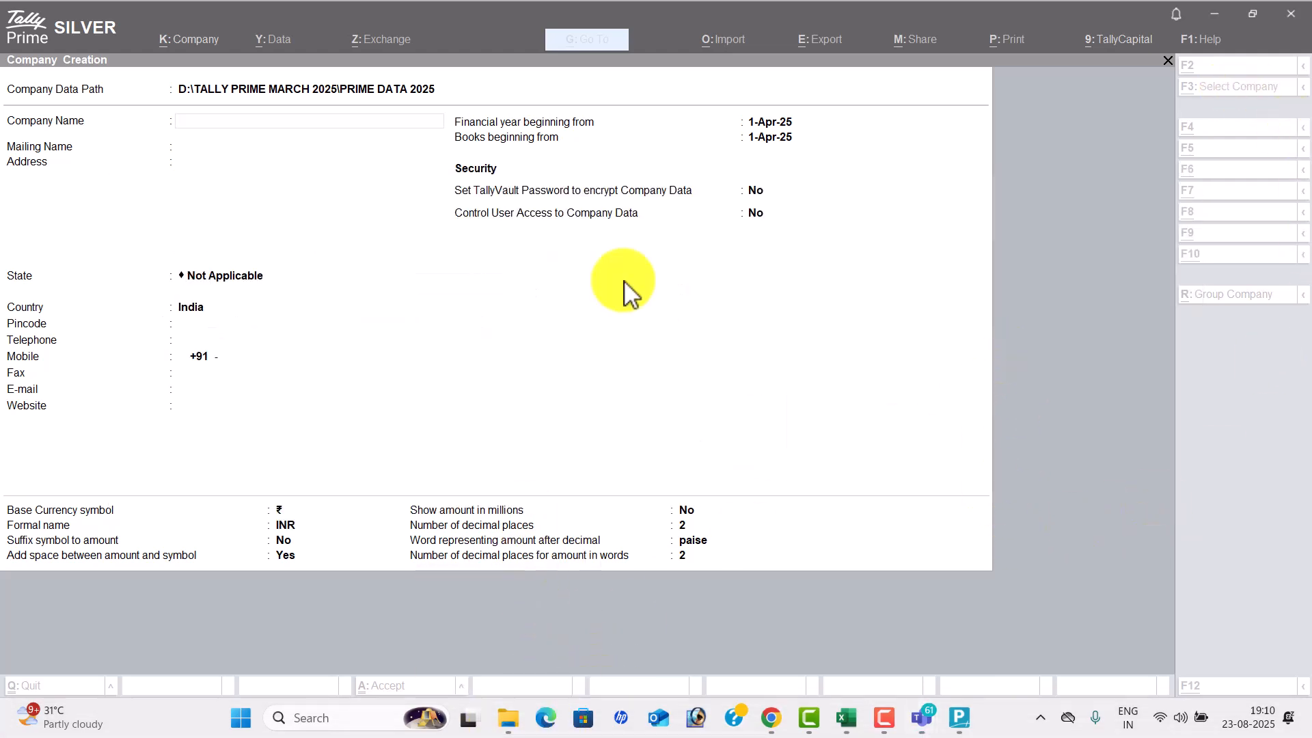
Open the Professinal Material S PDF at the Module 2 Trading Companies exercise and return to the Company Creation form in TallyPrime.
click(507, 717)
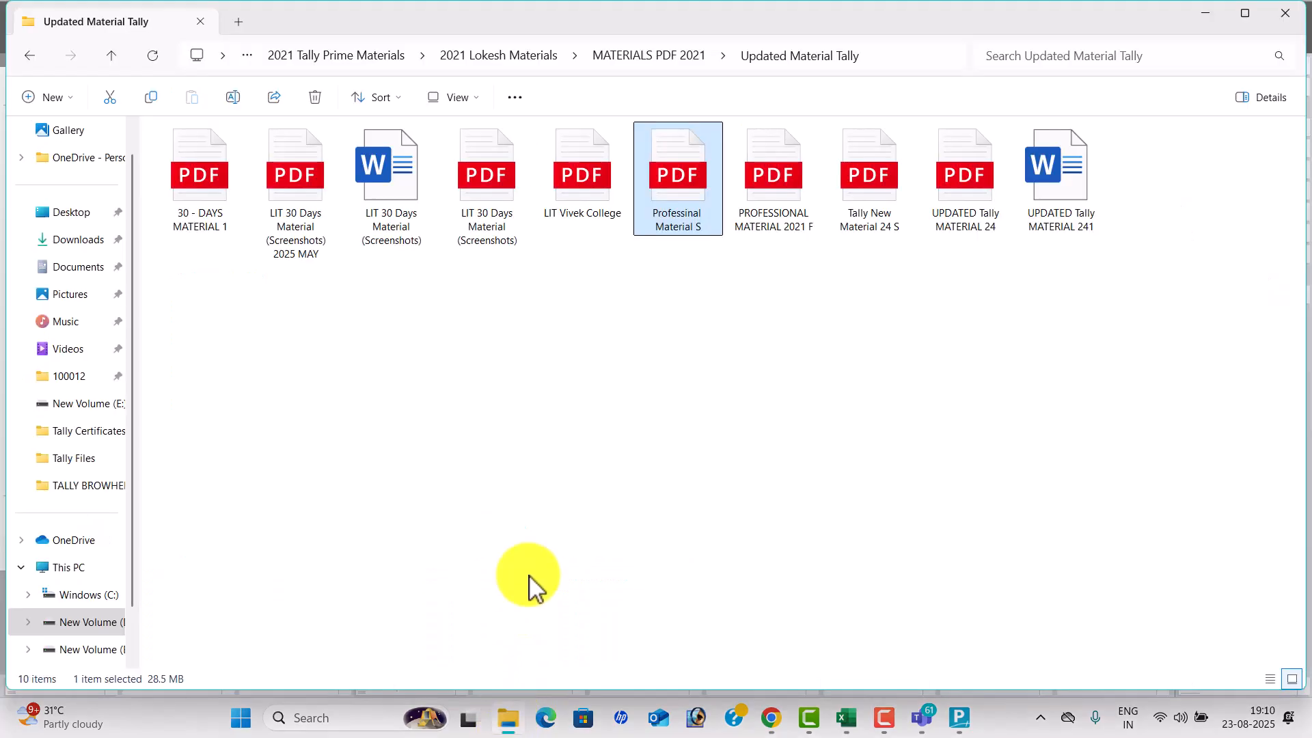
double_click(695, 195)
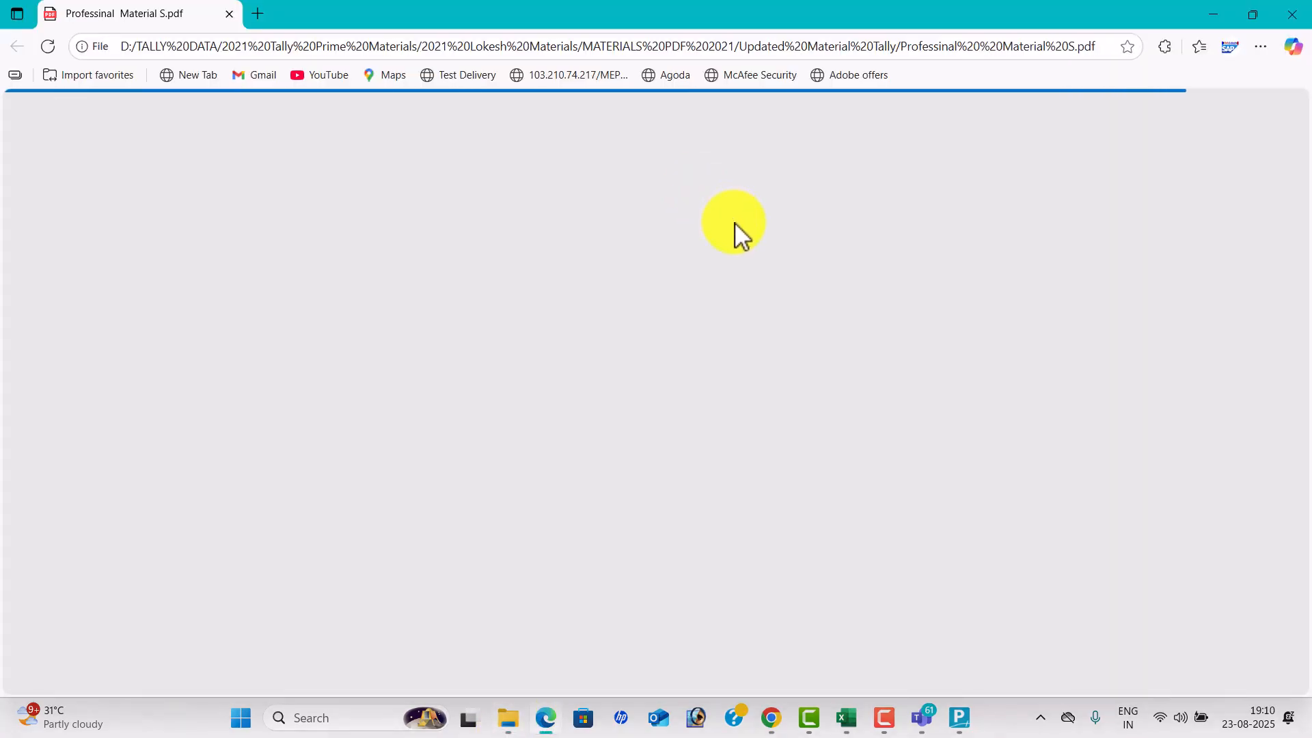
scroll(766, 260, down, 1)
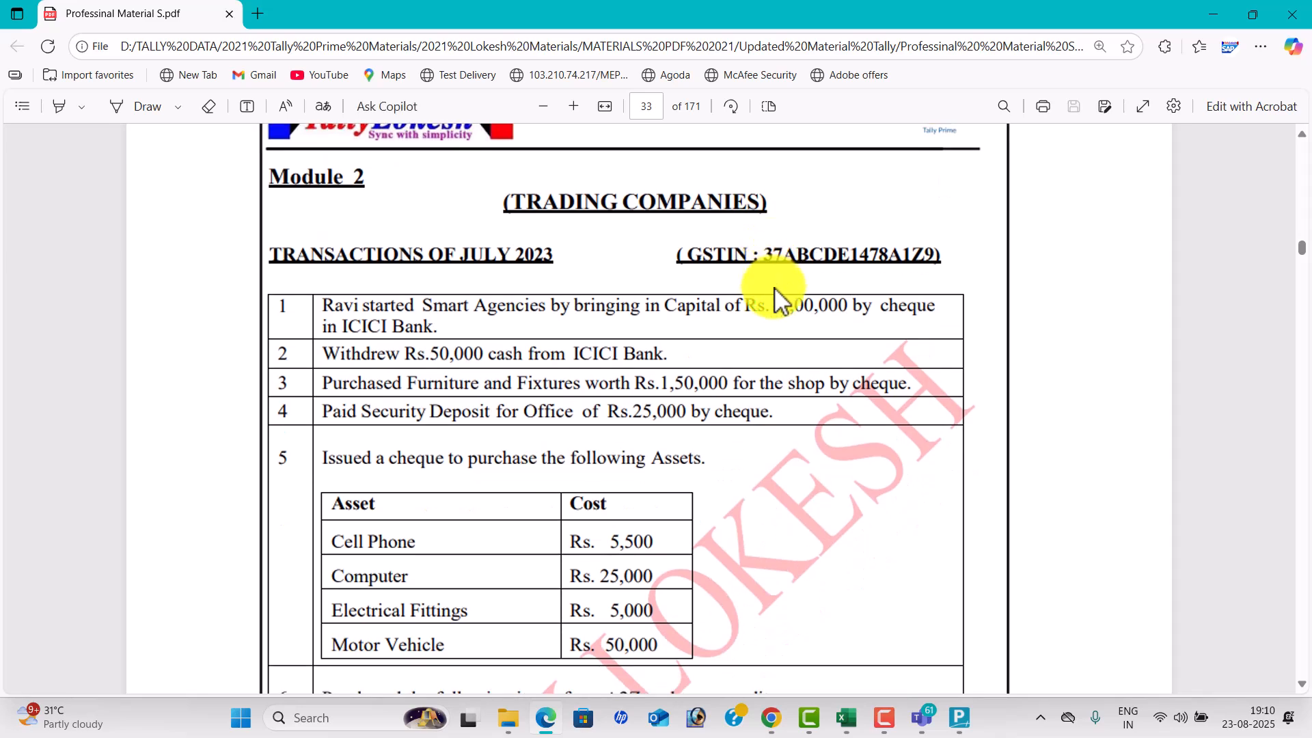
key(alt+Tab)
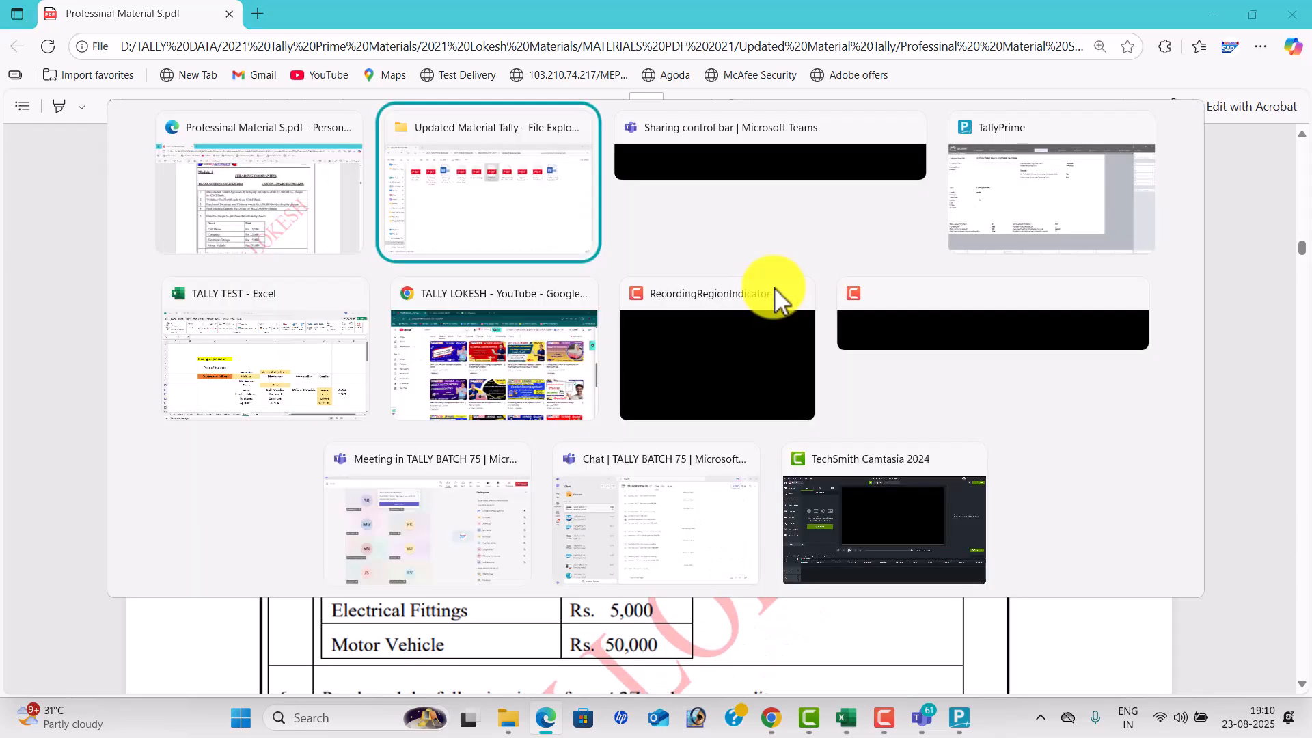
key(alt+Tab)
key(alt+Tab)
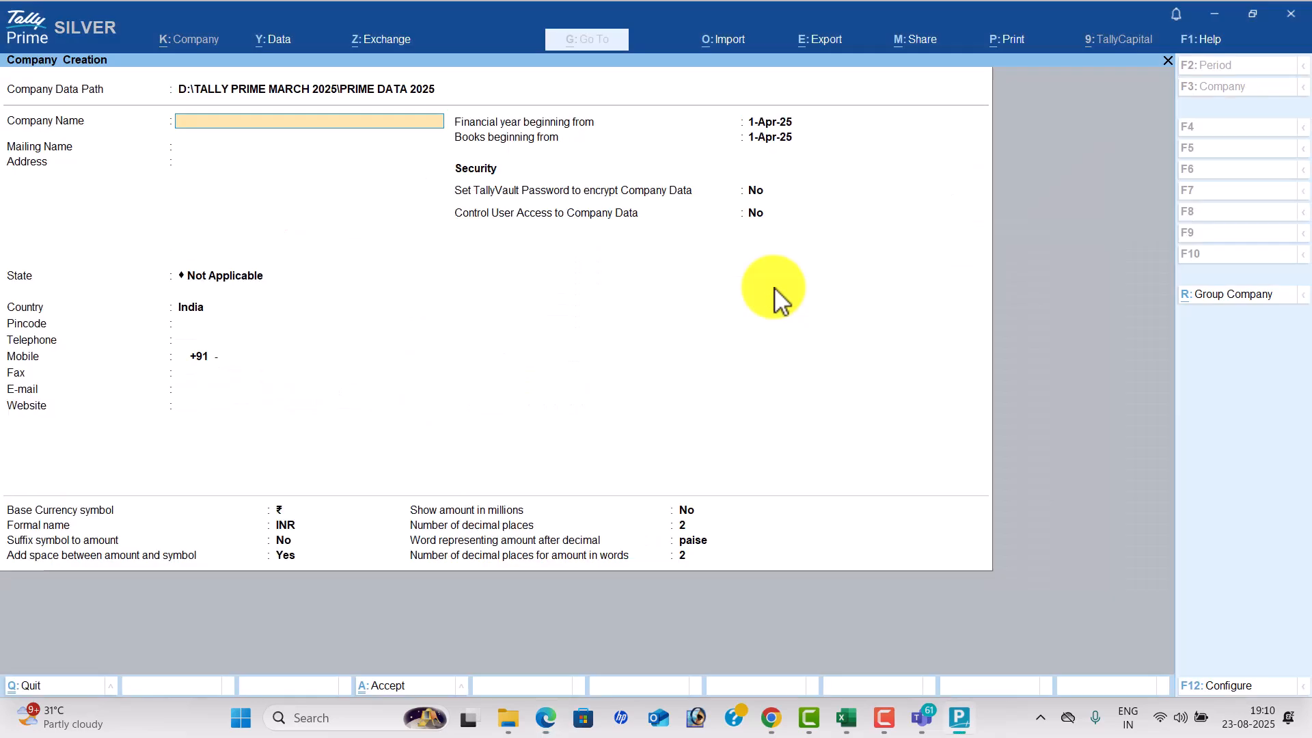
Create the company TRADING ORGANIZATION with Andhra Pradesh as its state.
text(T)
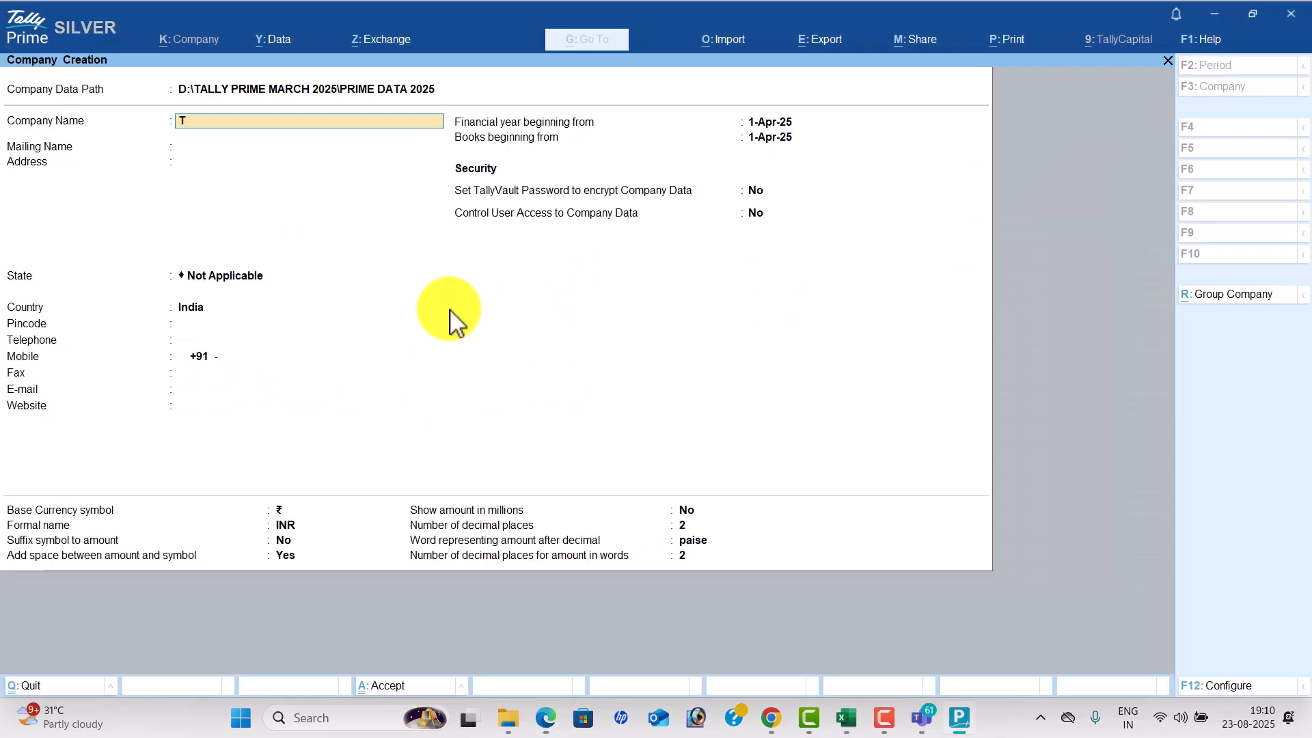
text(RADING ORGANIZATION)
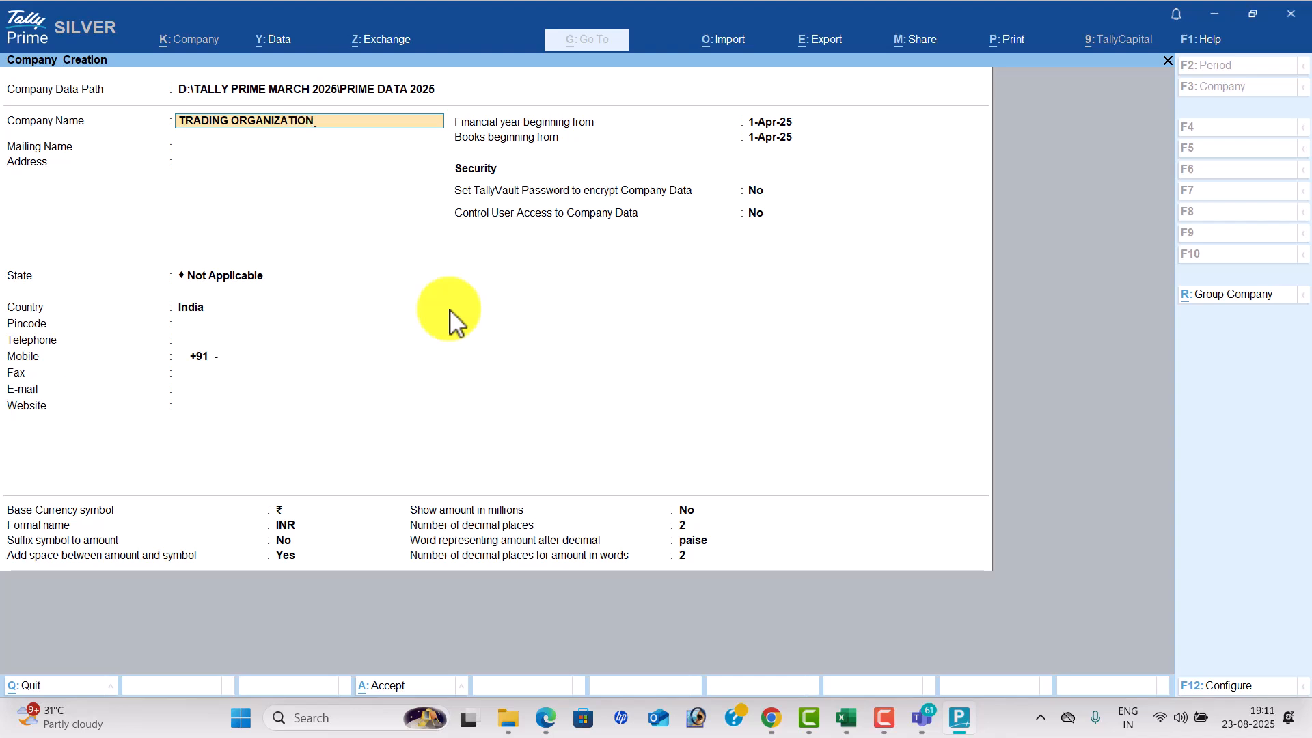
key(Return)
key(Return)
key(Return)
key(Down)
key(Down)
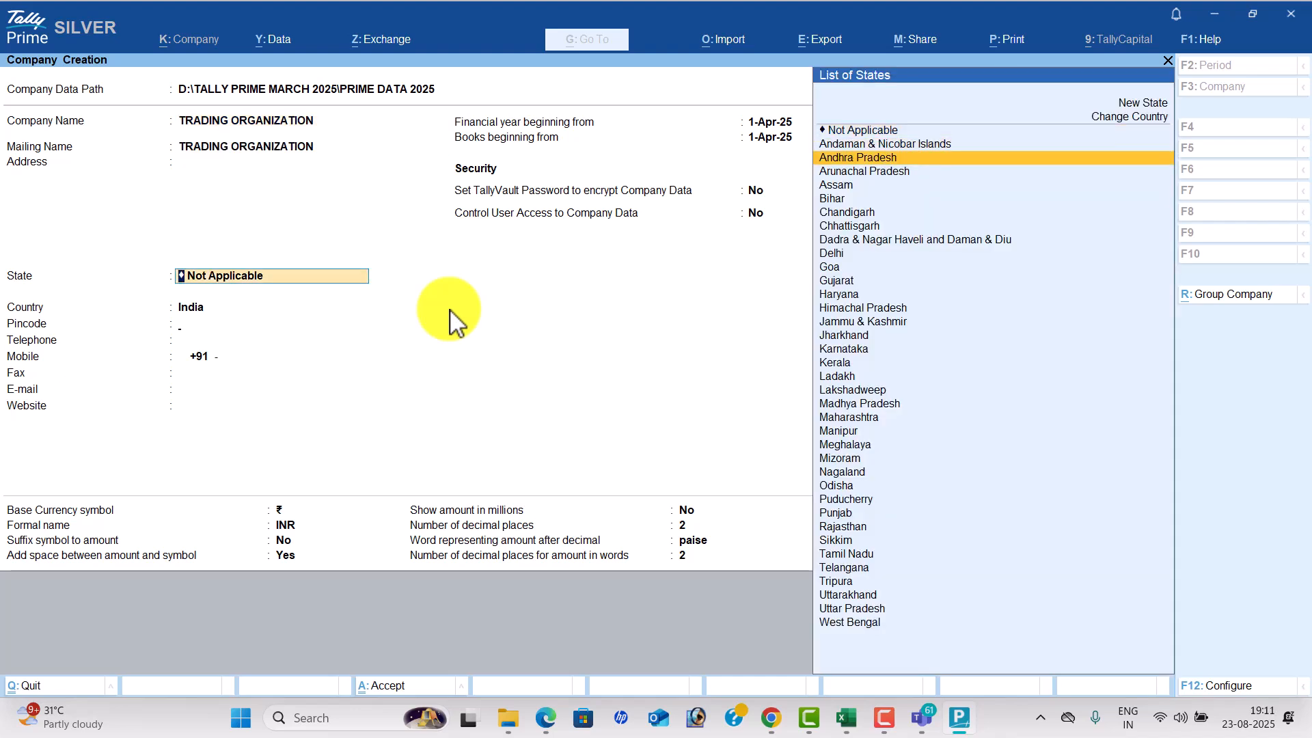
key(Return)
key(ctrl)
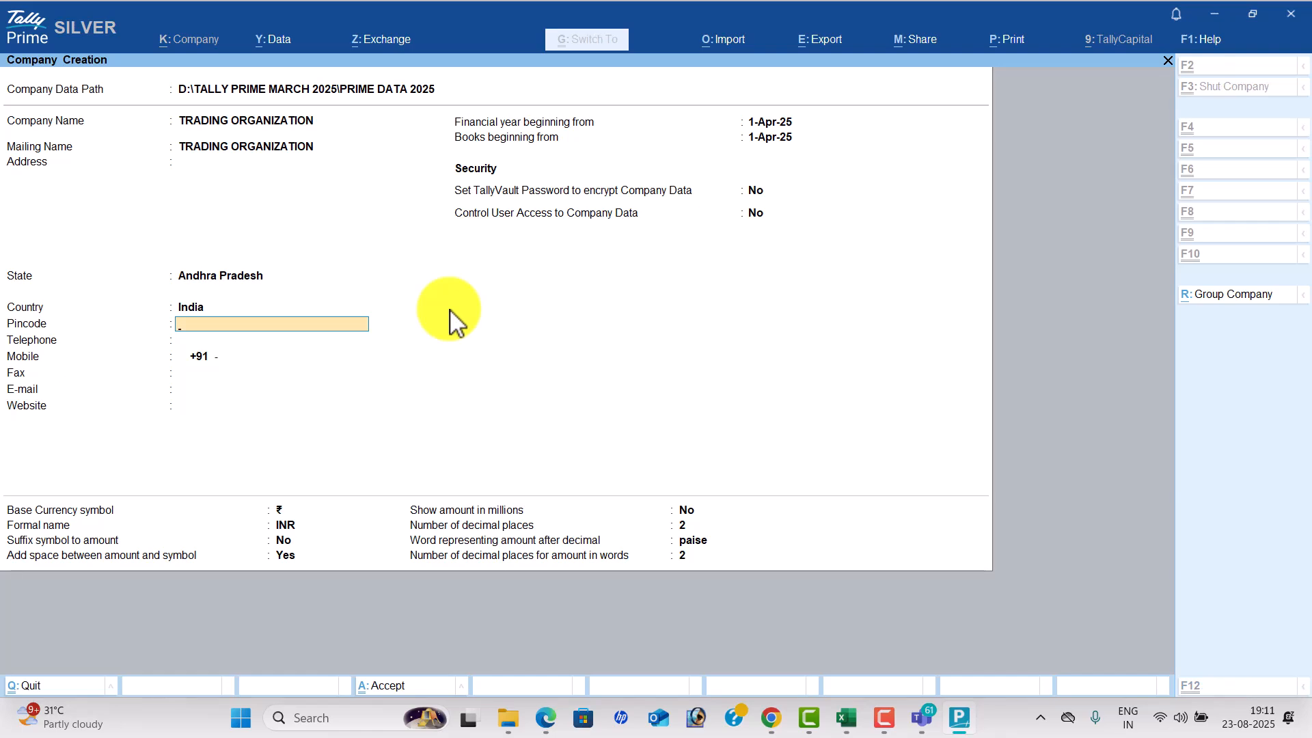
key(ctrl+a)
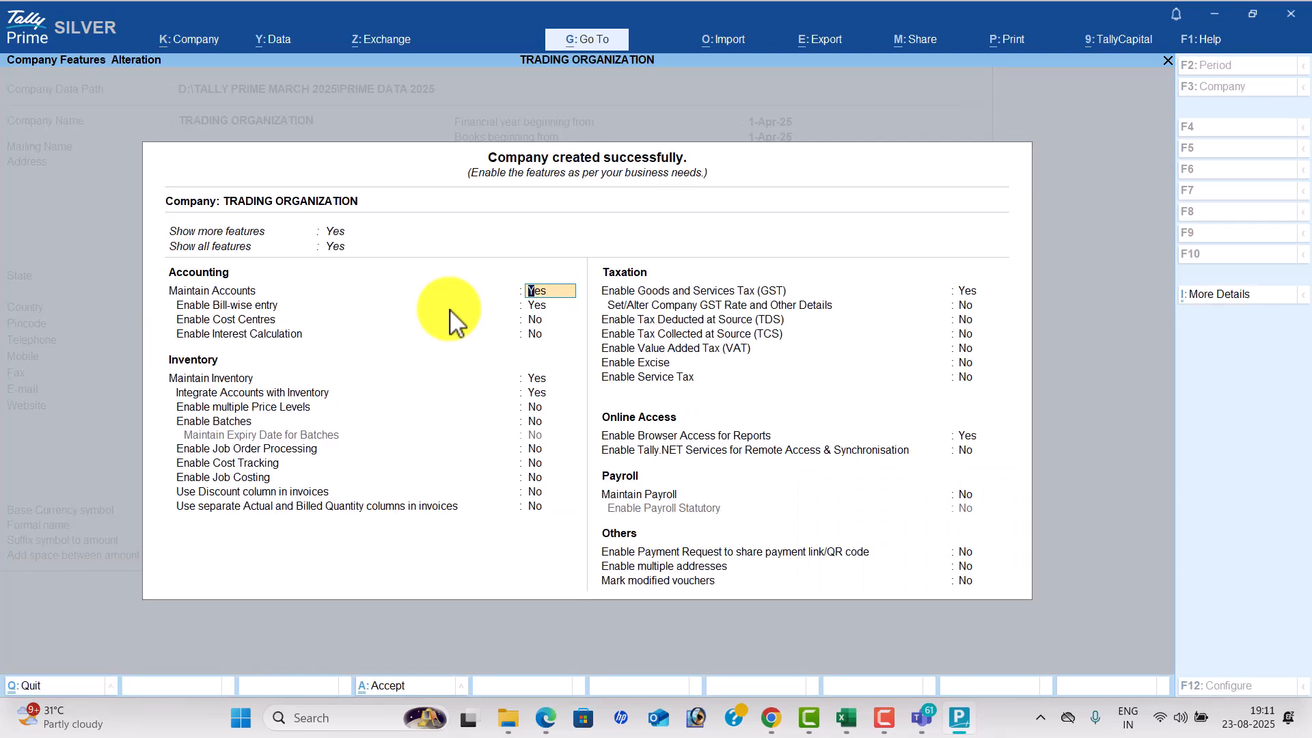
Disable bill-wise entry, keep the other accounting and inventory features at their defaults, and proceed to the GST registration details.
key(Return)
text(n)
key(Return)
key(Return)
key(Return)
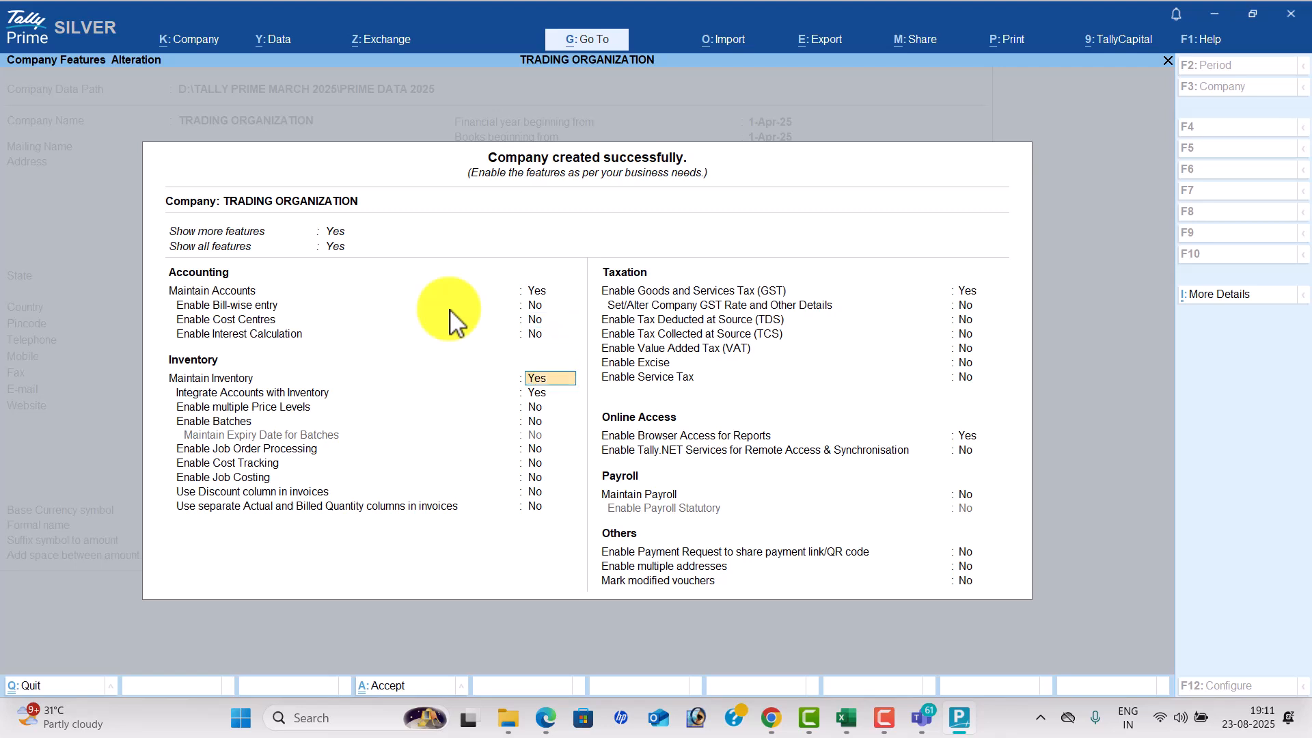
key(Return)
key(Return)
key(Return)
key(Return)
key(Return)
key(Return)
key(Return)
key(Return)
key(Return)
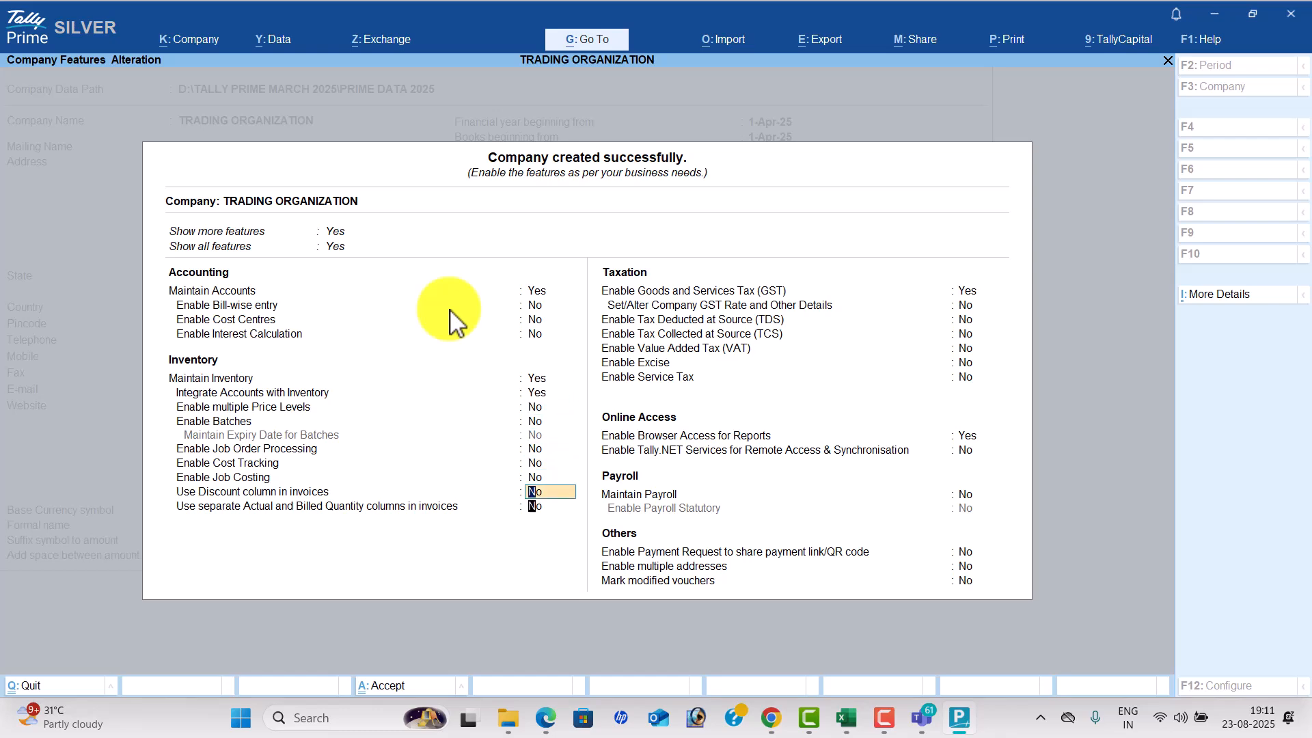
key(Return)
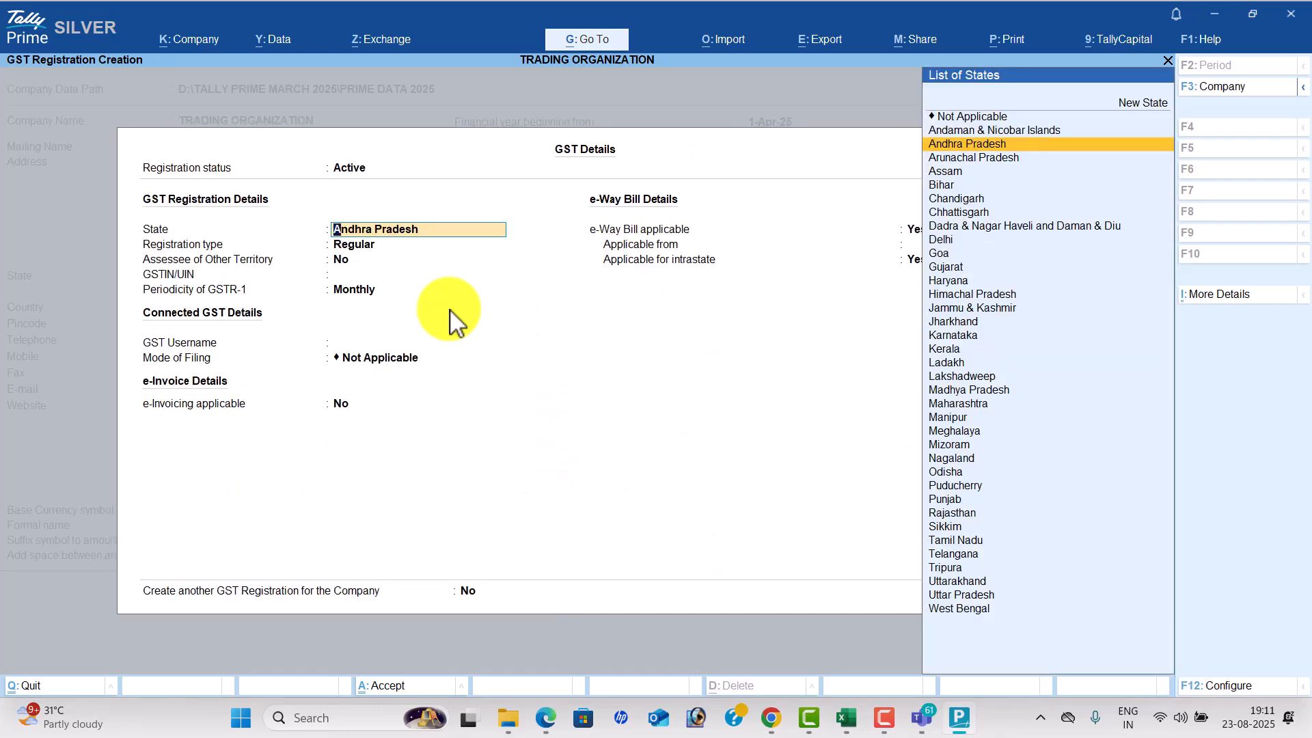
Keep the regular Andhra Pradesh registration, enter the GSTIN given in the material PDF, and save the GST details and company features.
key(Return)
key(Return)
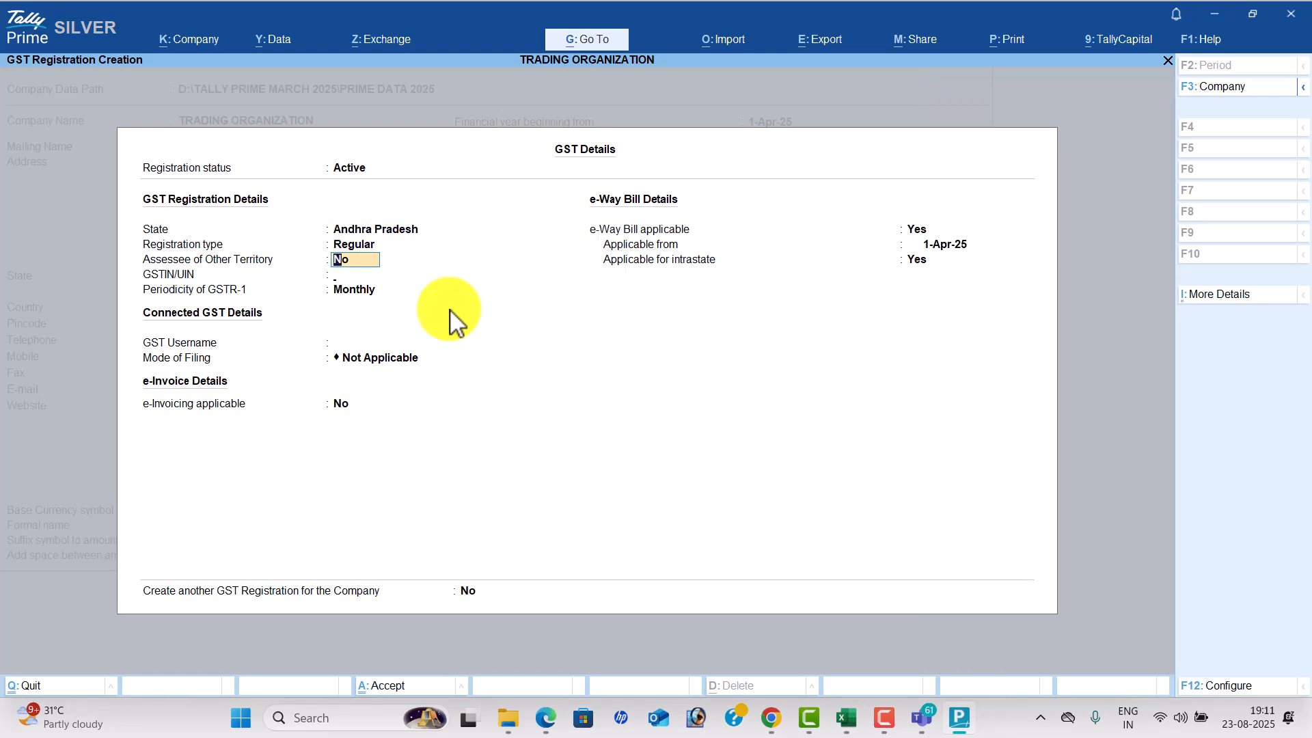
key(Return)
key(alt+Tab)
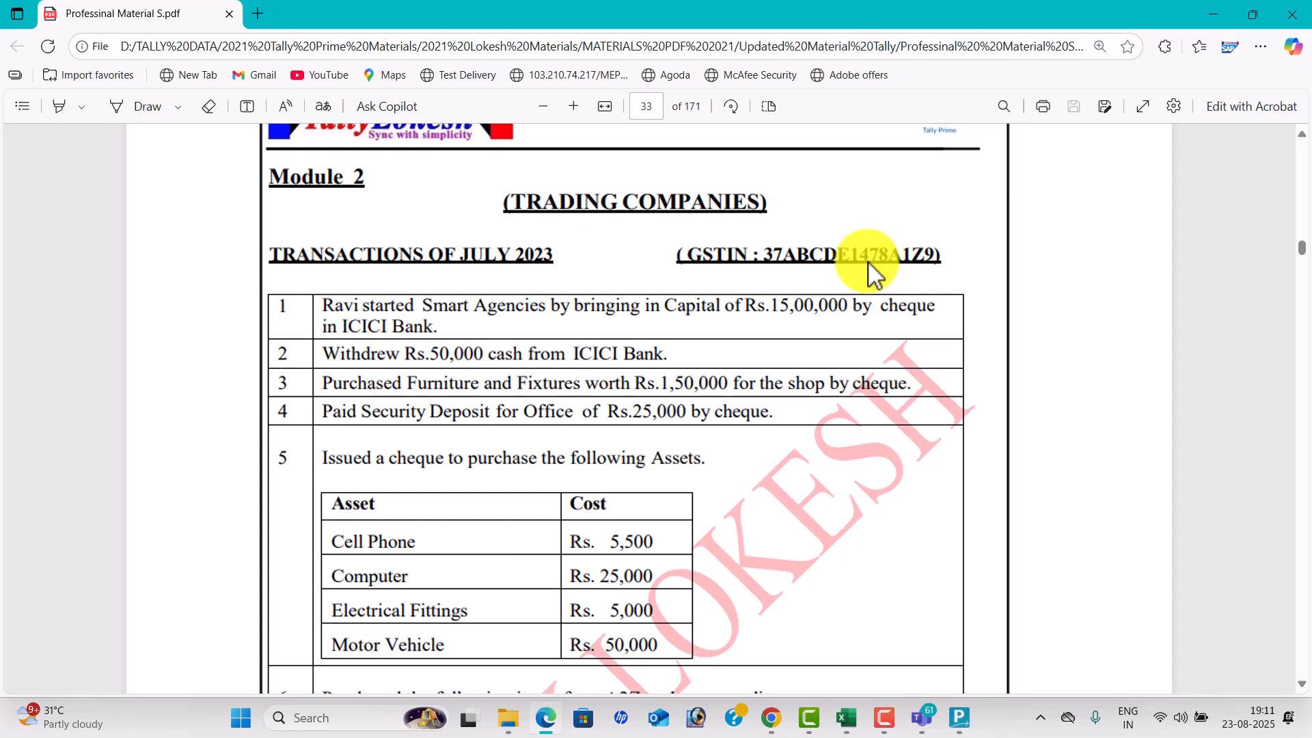
key(alt+Tab)
text(37ABCDE)
key(alt+Tab)
key(alt+Tab)
text(1478)
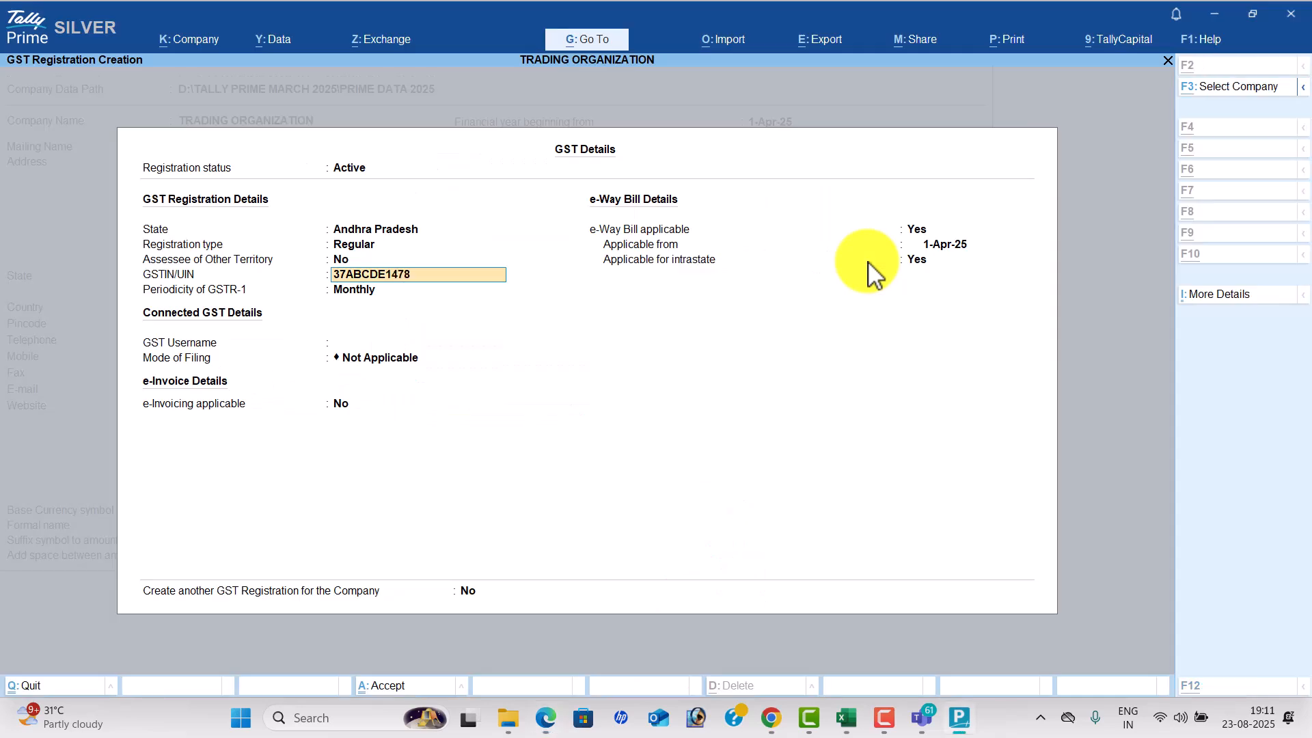
key(alt+Tab)
key(alt+Tab)
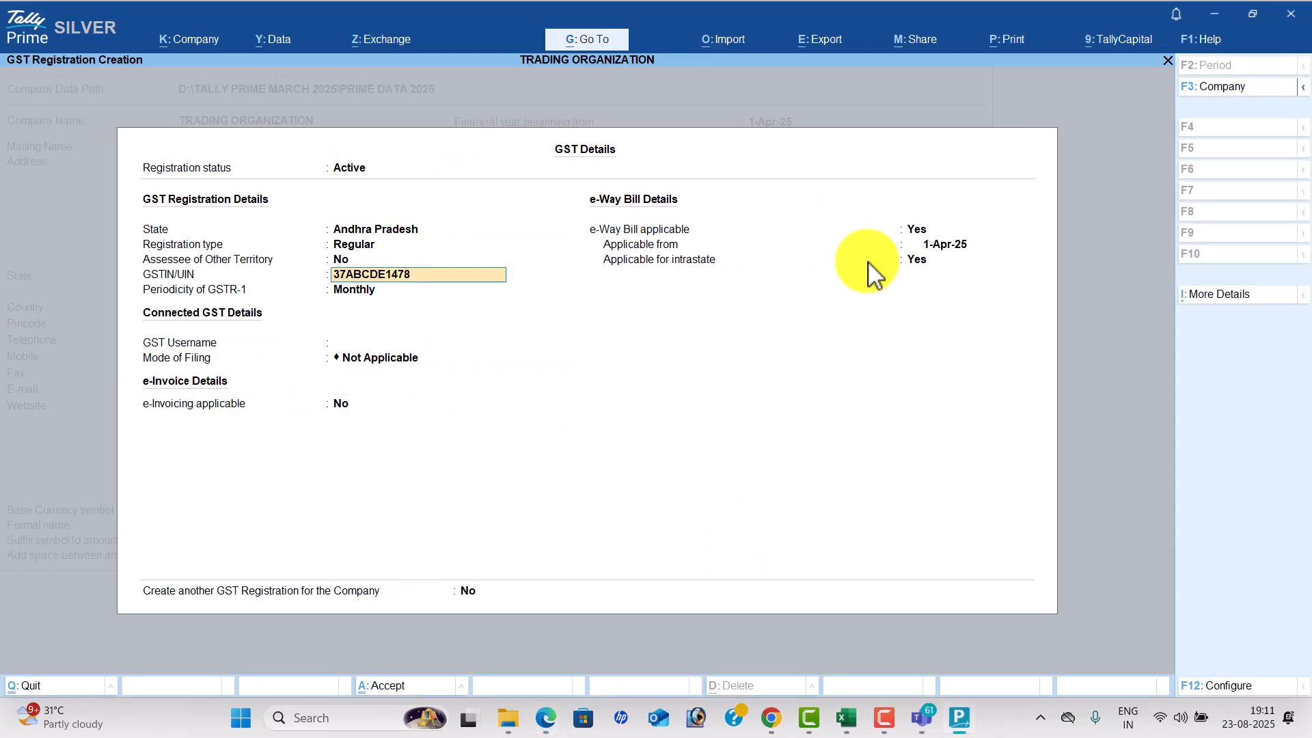
text(A1Z9)
key(Return)
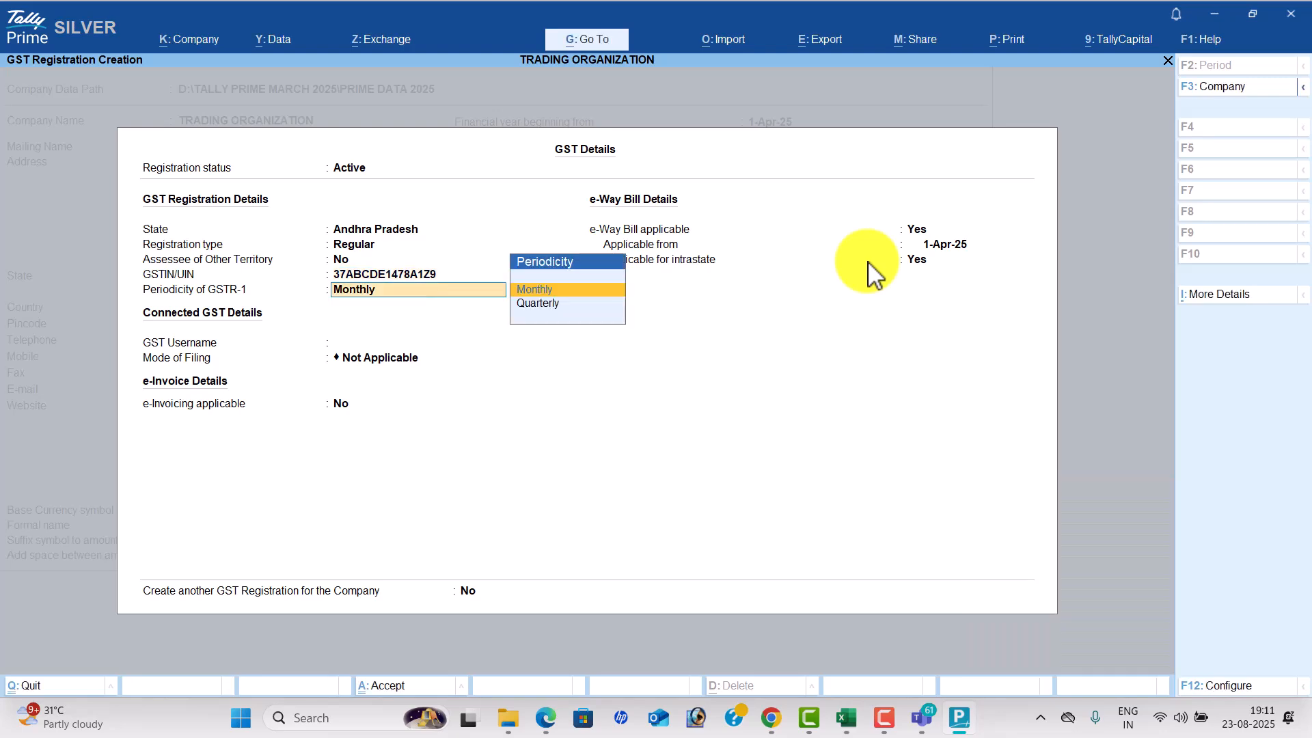
key(ctrl+a)
key(ctrl+a)
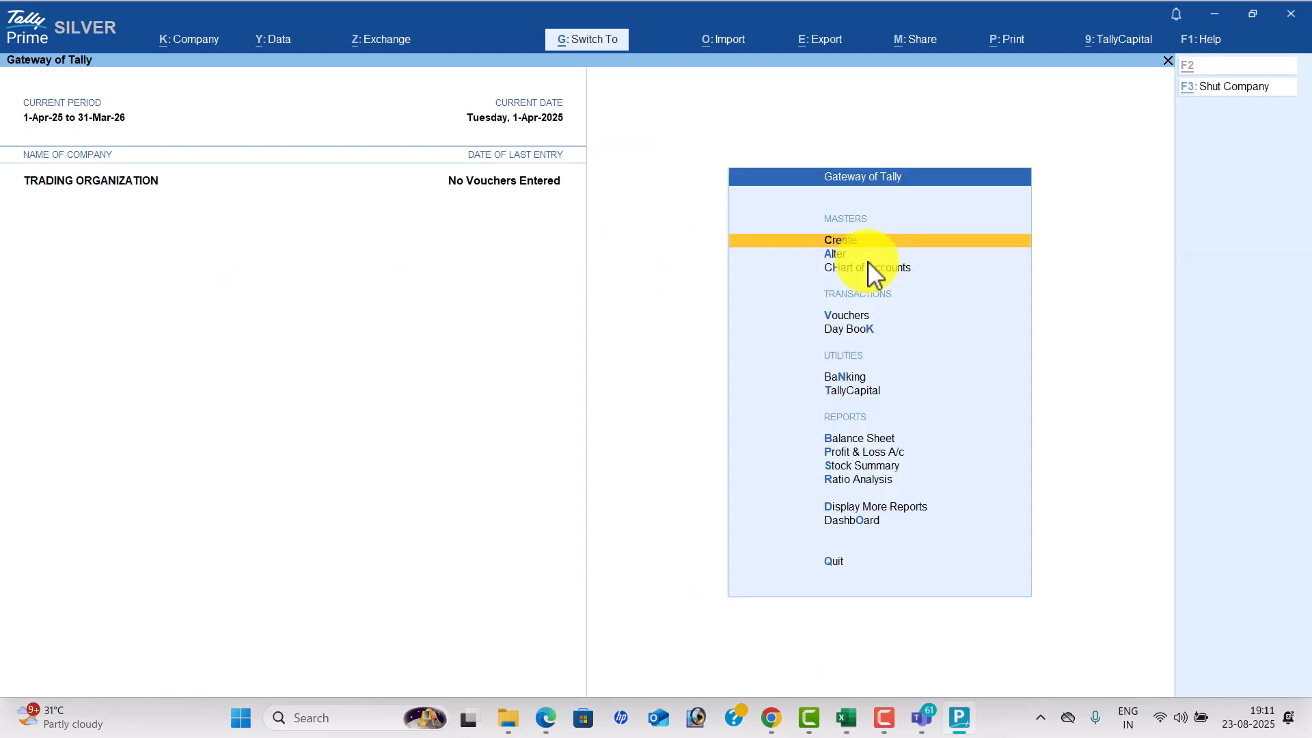
Open a Receipt voucher and set its date to 1-7 for the July transactions in the PDF.
key(Down)
key(Down)
key(Down)
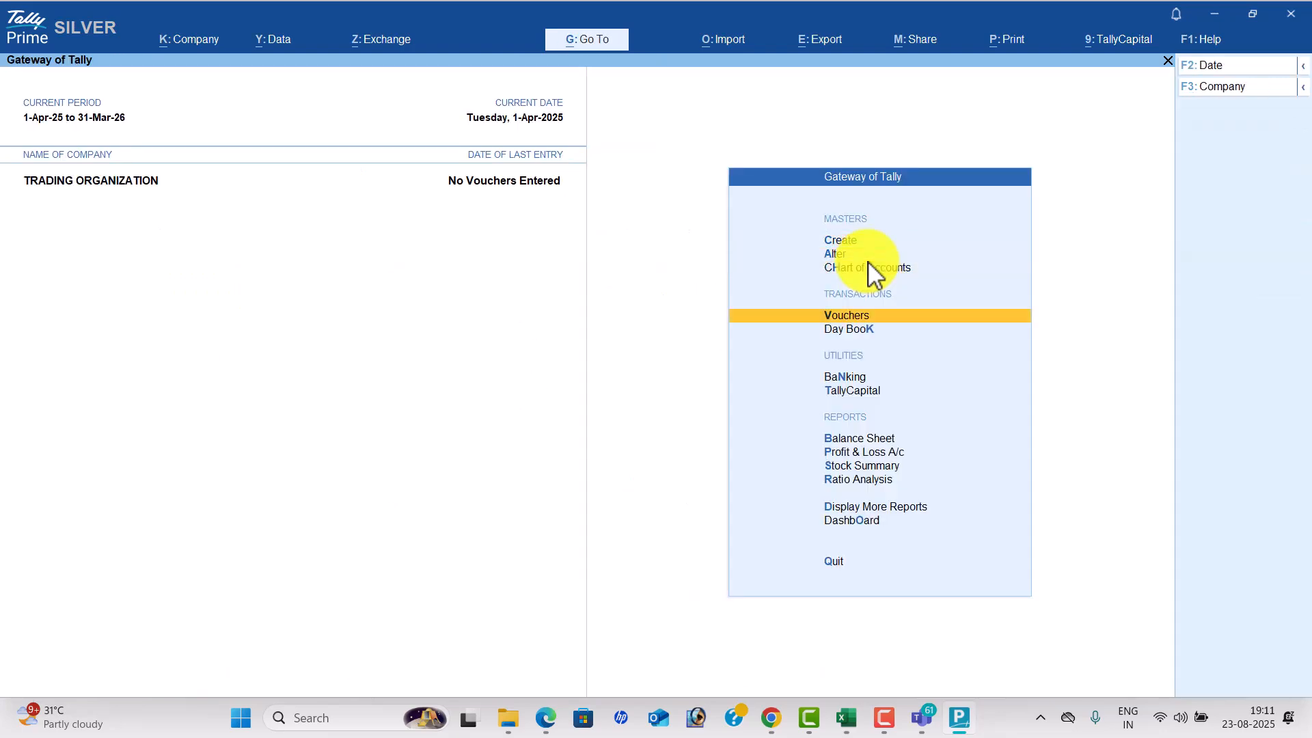
key(Return)
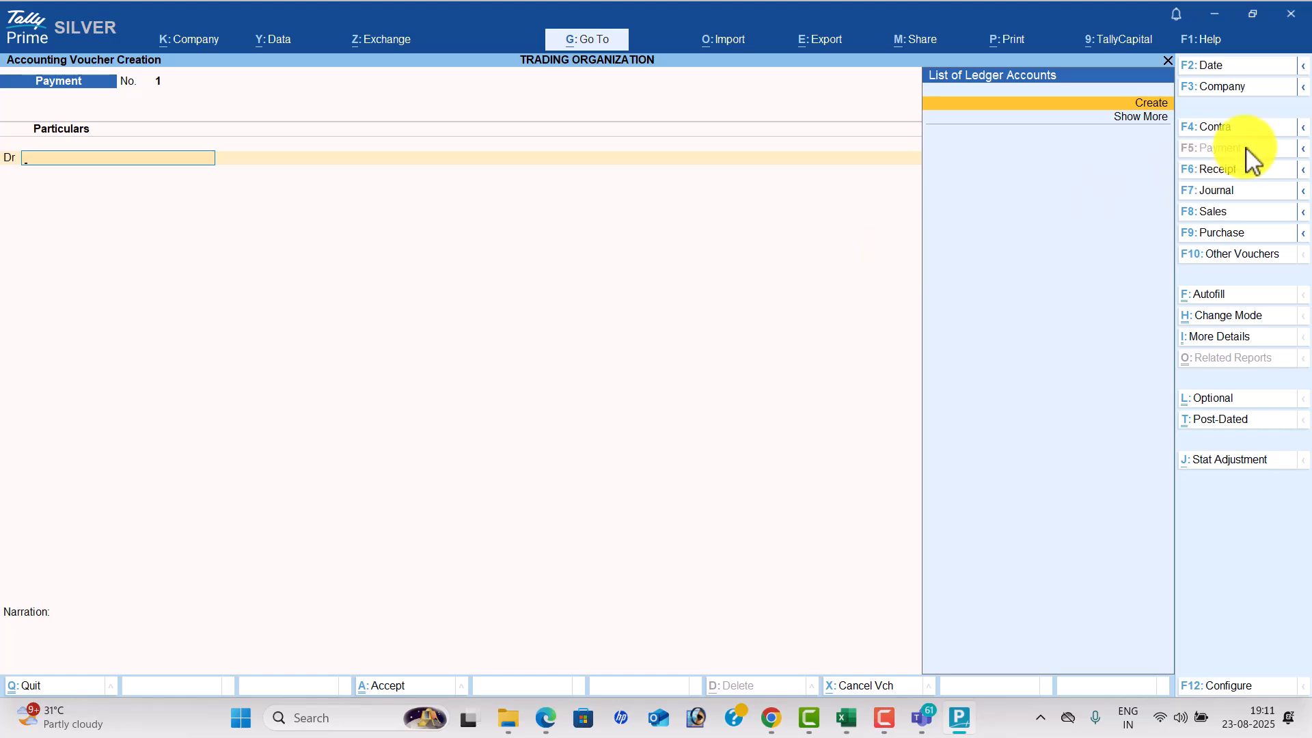
click(1257, 167)
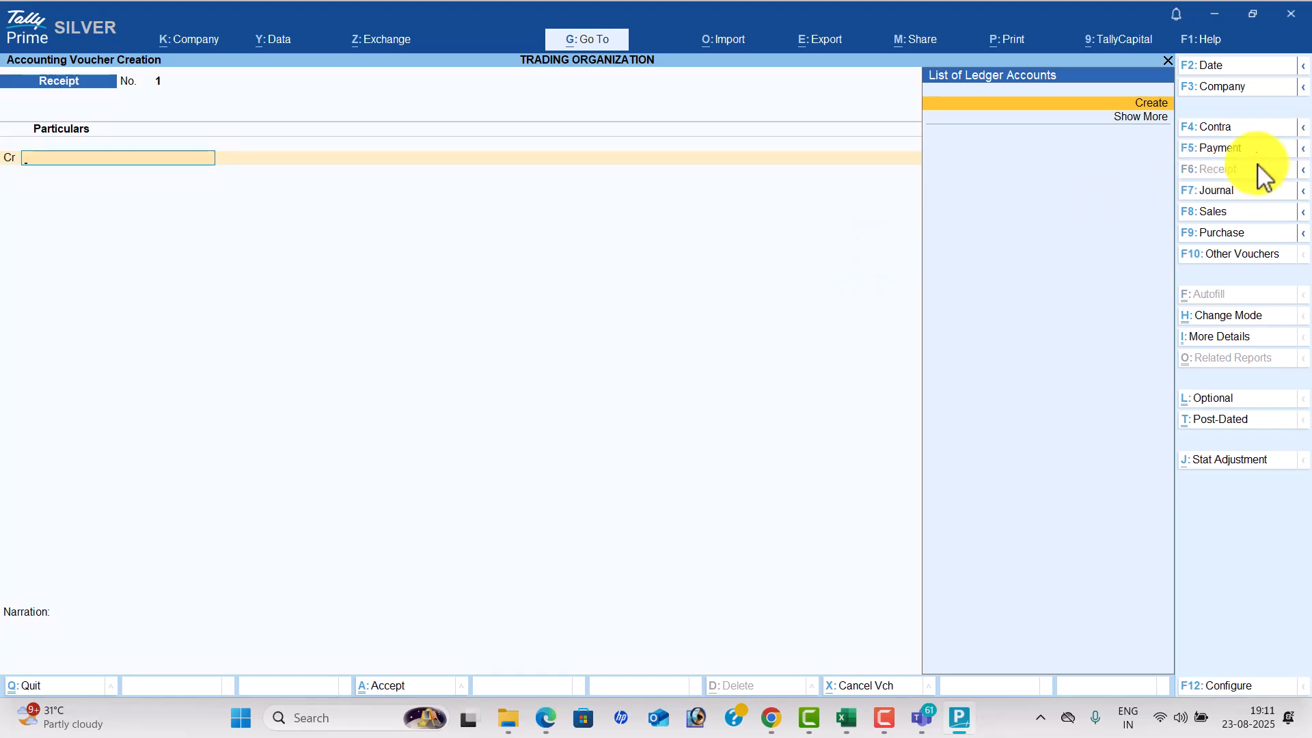
click(1259, 69)
key(alt+Tab)
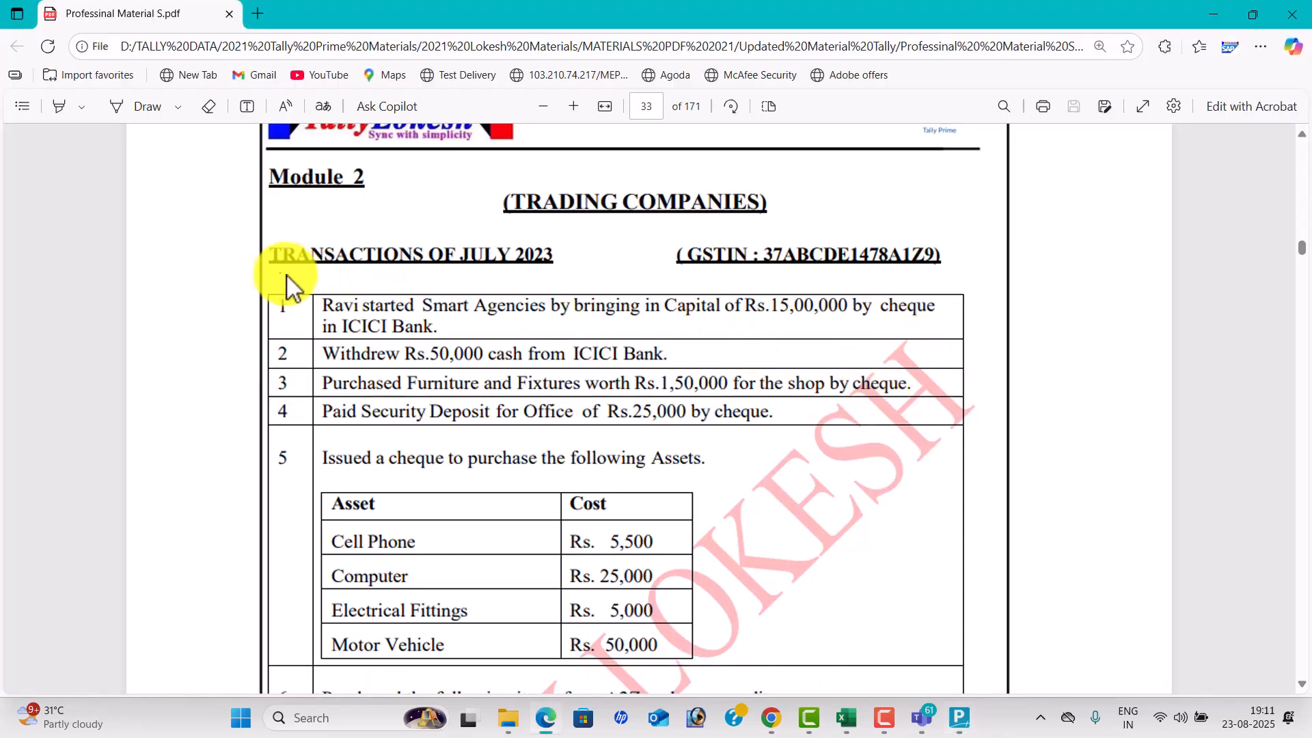
key(alt+Tab)
text(1-7)
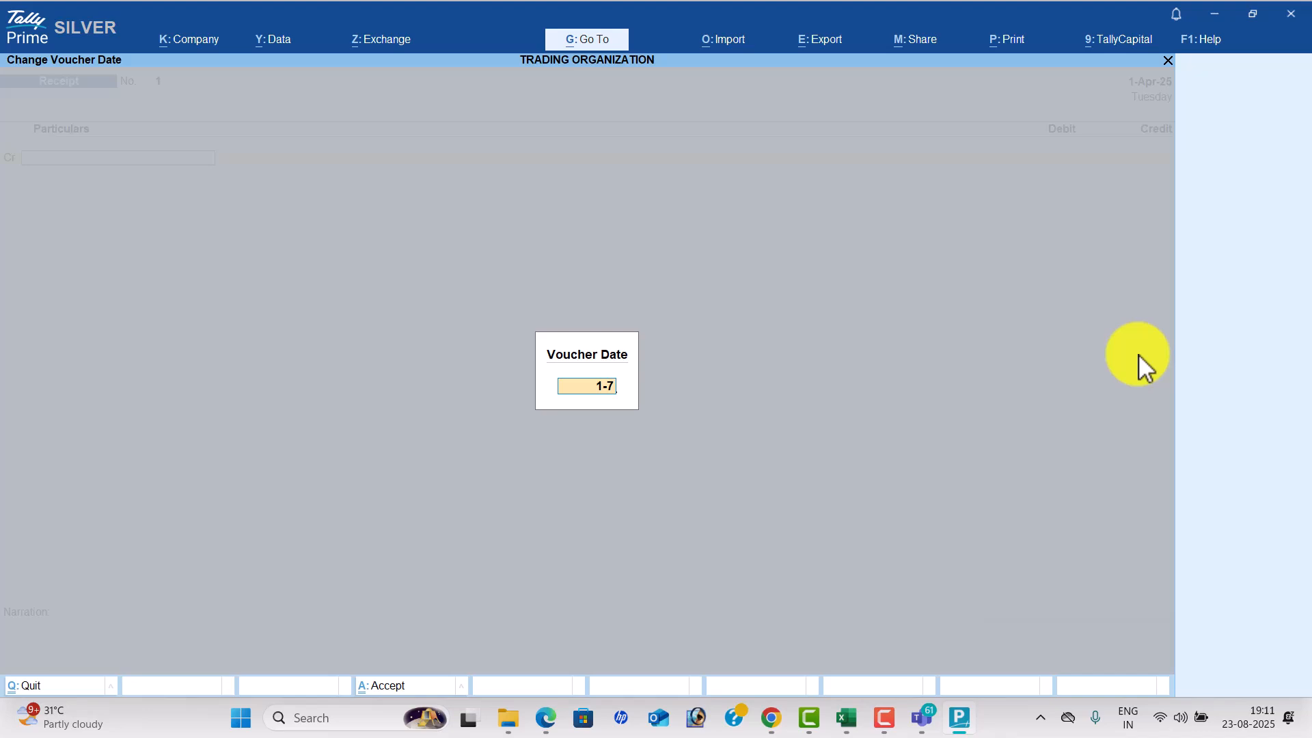
key(Return)
Create a Capital ledger under Capital Account from within the Receipt voucher.
key(alt+c)
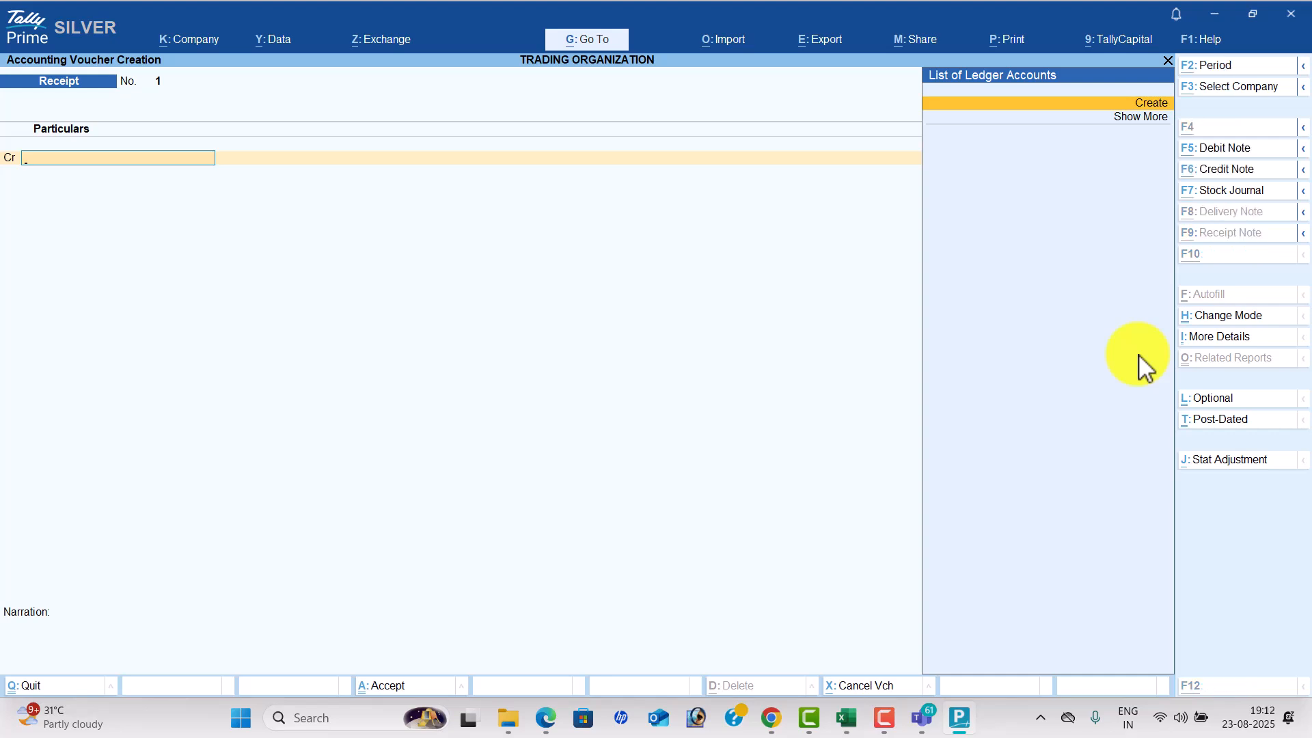
text(Capital)
key(Return)
key(Return)
key(Return)
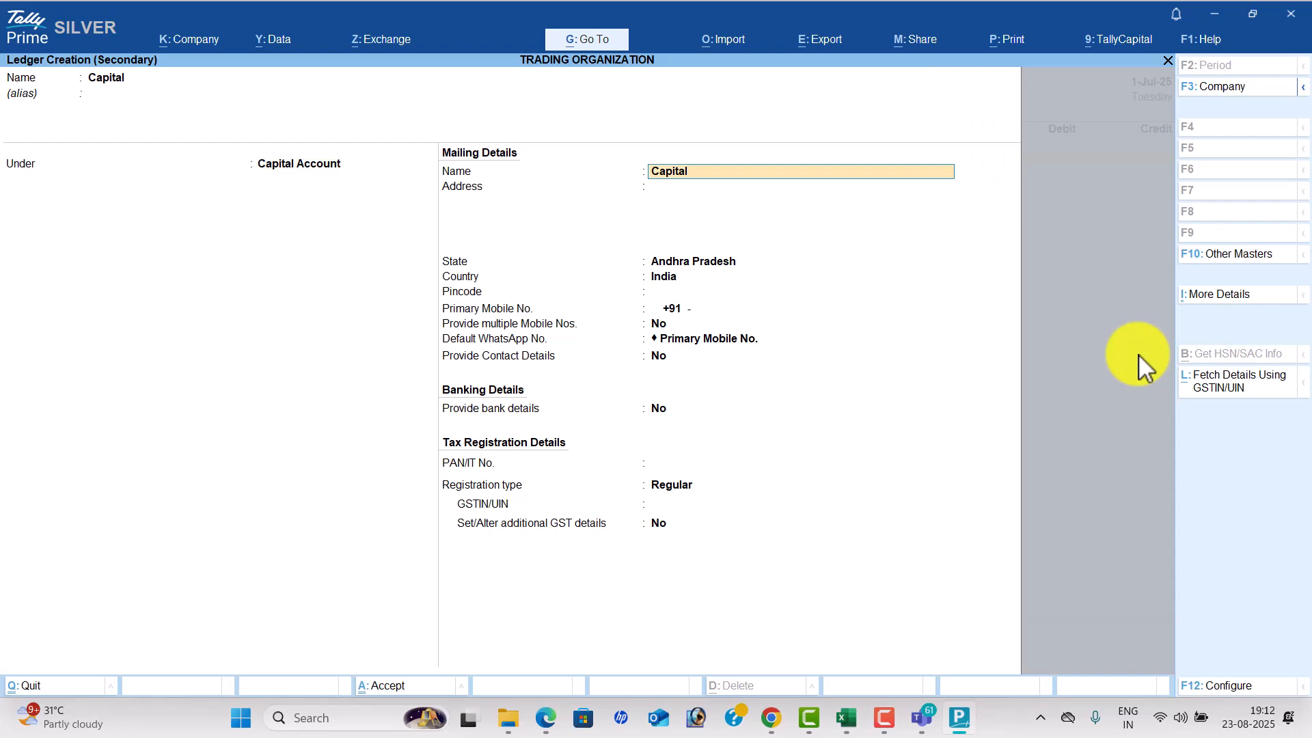
key(ctrl+a)
Credit the Capital ledger with the 1500000 stated in the PDF's first transaction.
key(alt+Tab)
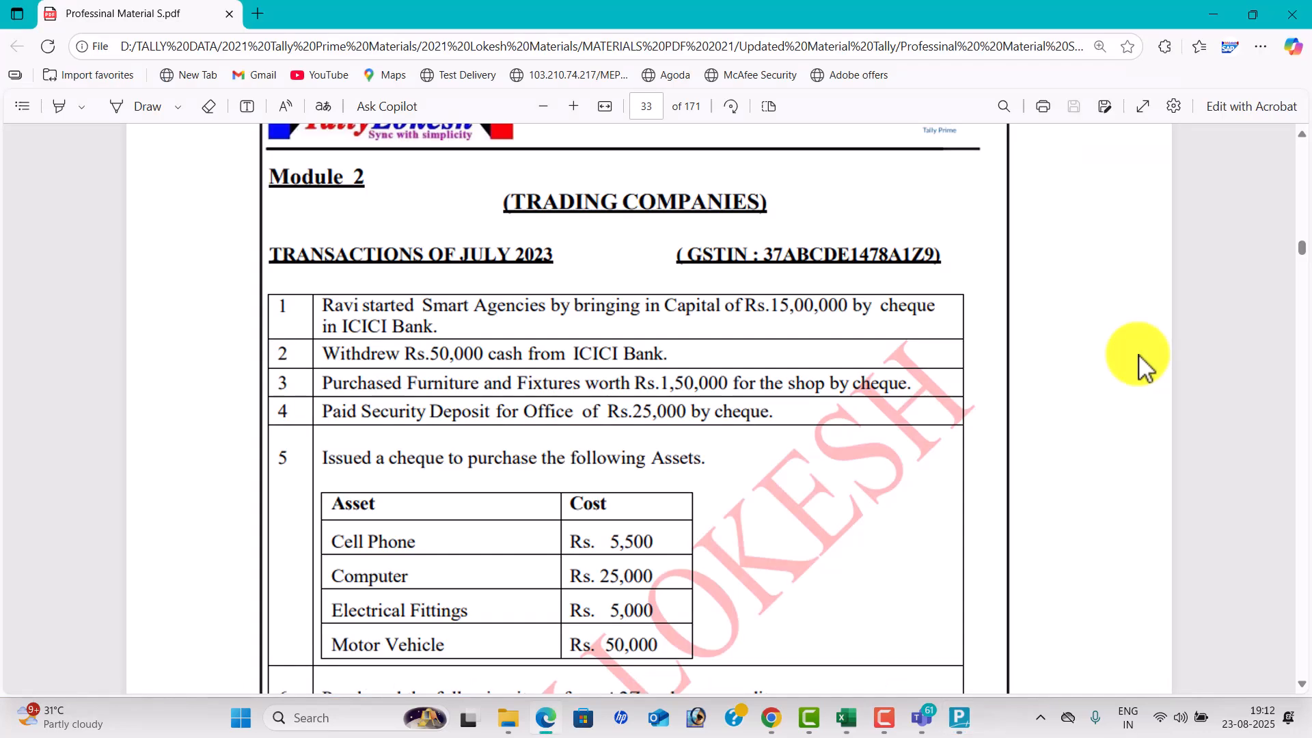
key(alt+Tab)
text(1500000)
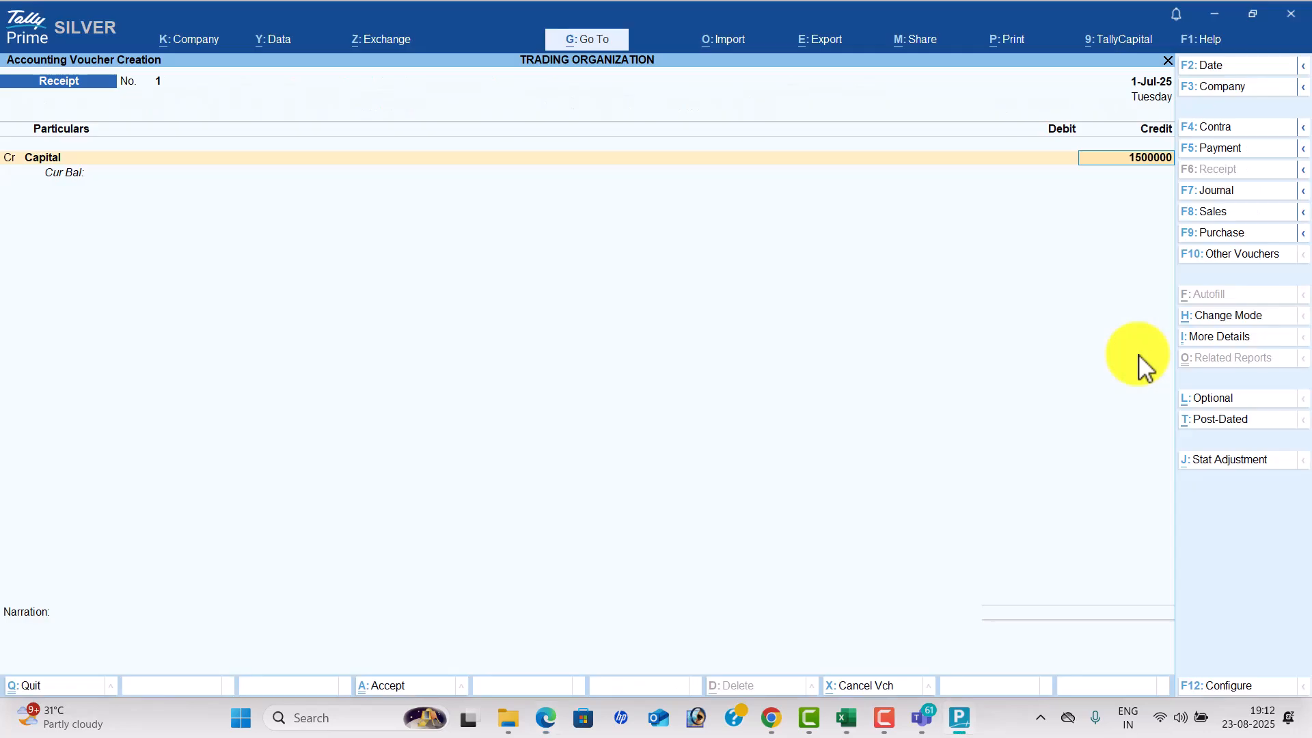
key(Return)
Create an Icici Bank ledger under Bank Accounts, debit it with 15,00,000 and save the Receipt voucher.
key(alt+c)
key(alt+Tab)
key(alt+Tab)
text(Icici Bank)
key(Return)
text(Ba)
key(Return)
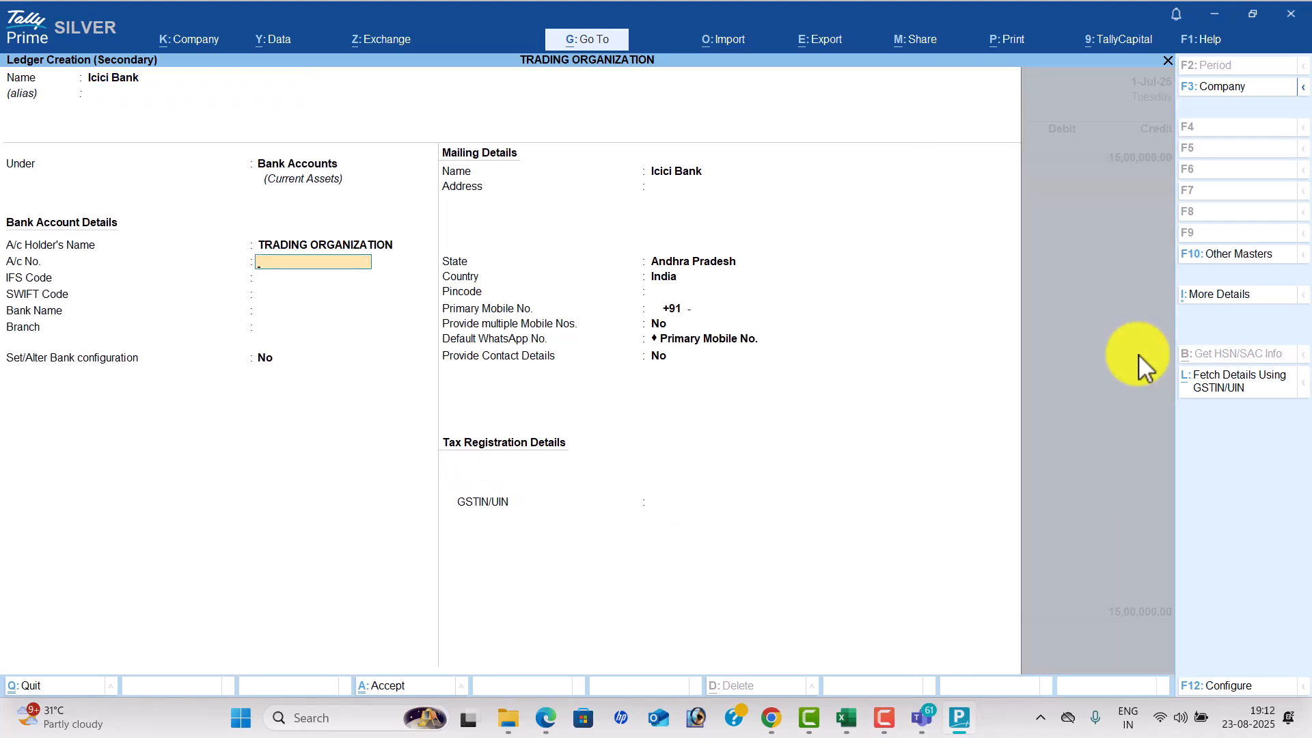
key(ctrl+a)
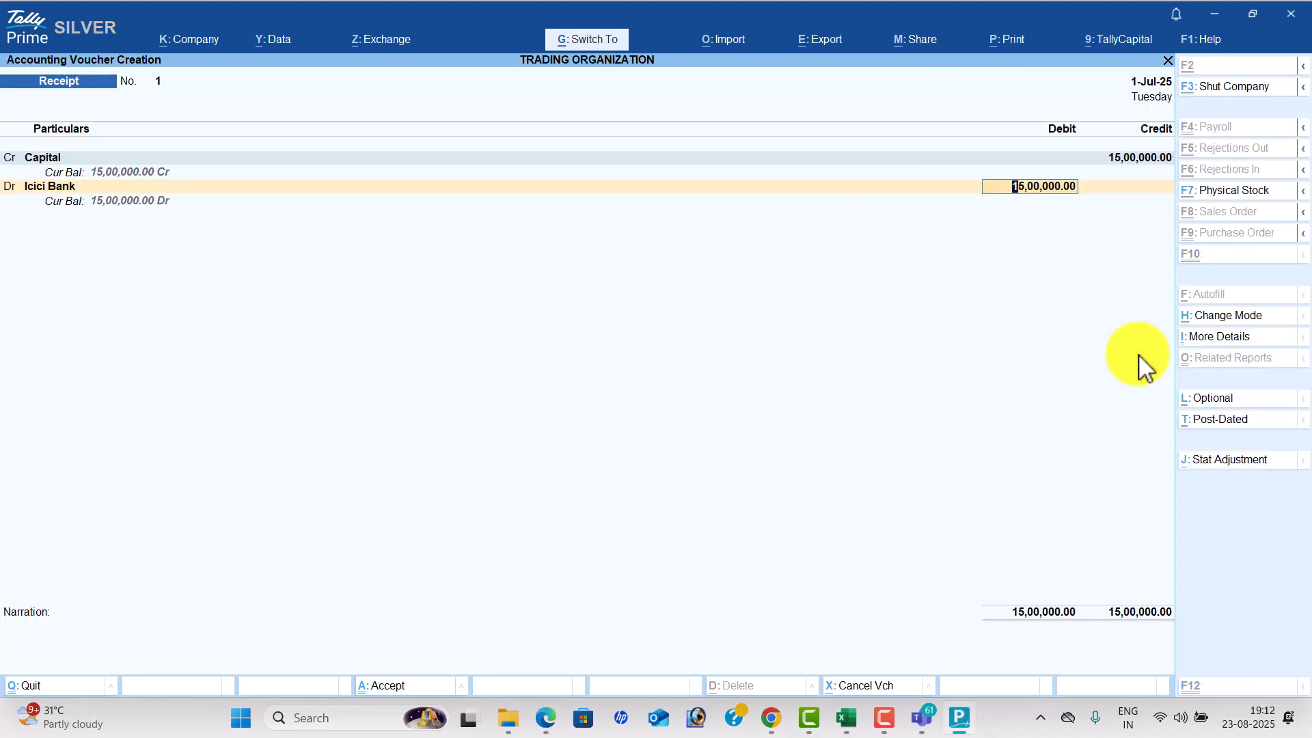
key(ctrl+a)
Start a Contra voucher for the cash withdrawal, credit Icici Bank with 50000 and accept the default cheque allocation dated 1-Jul-25.
key(alt+Tab)
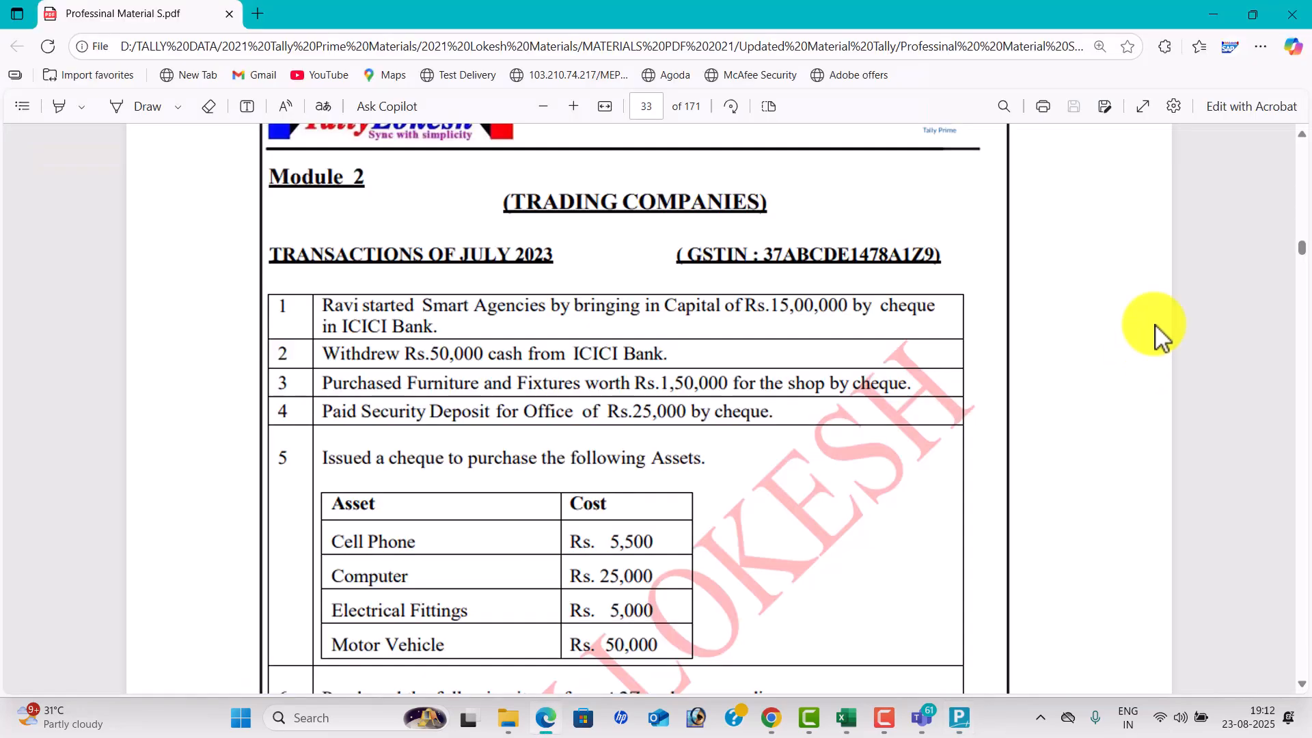
key(alt+Tab)
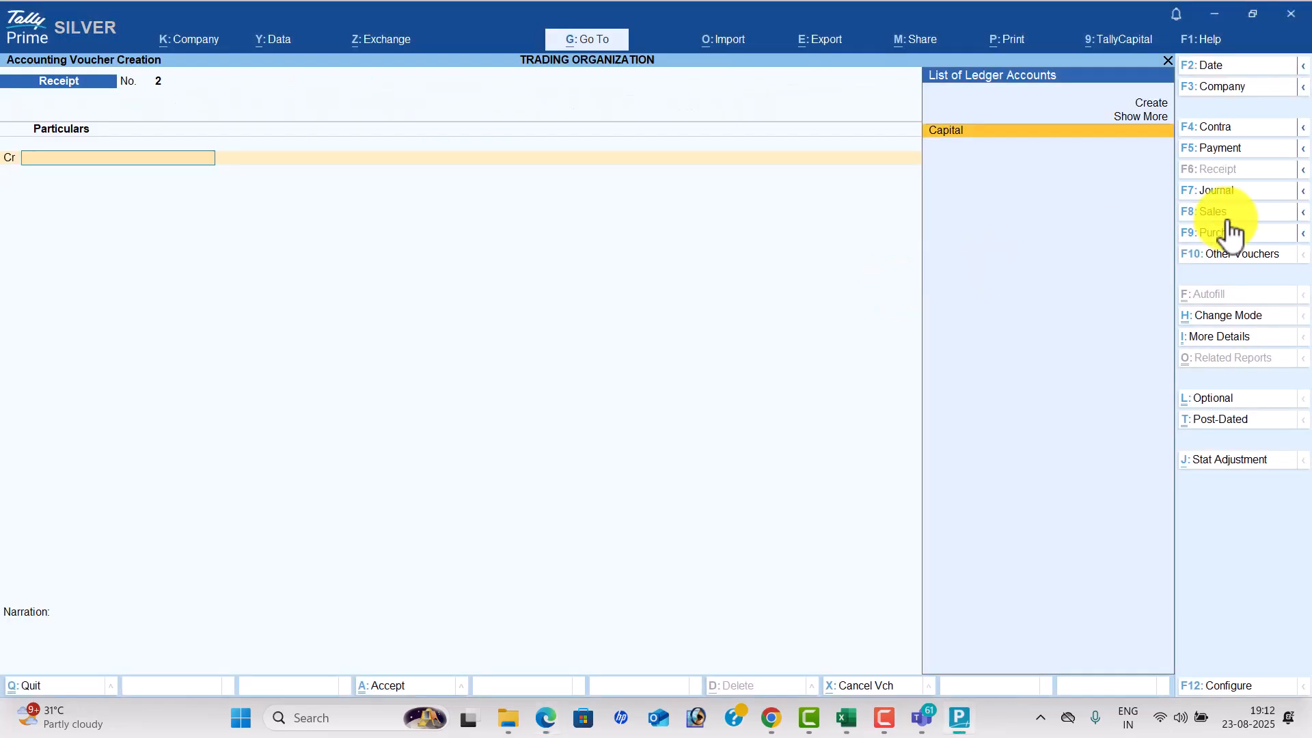
click(1237, 129)
key(Down)
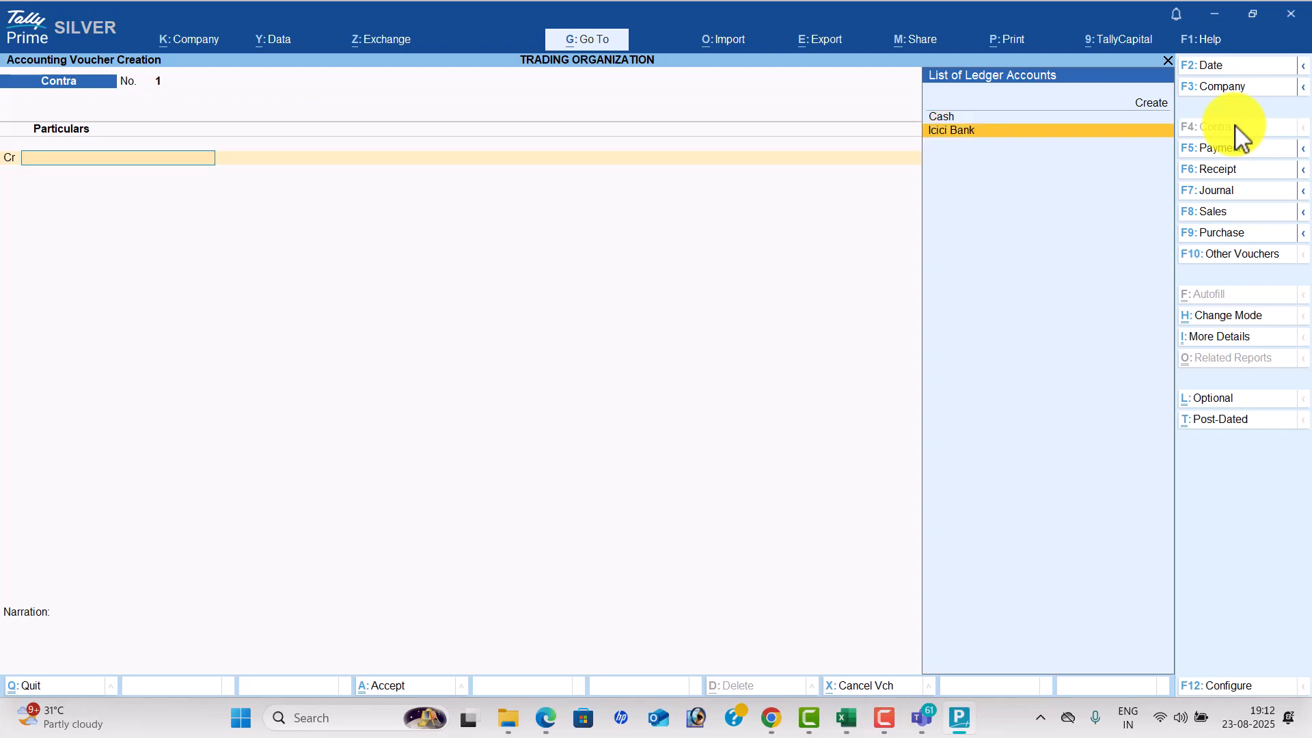
key(alt+Tab)
key(alt+Tab)
text(50000)
key(Return)
key(Return)
key(Return)
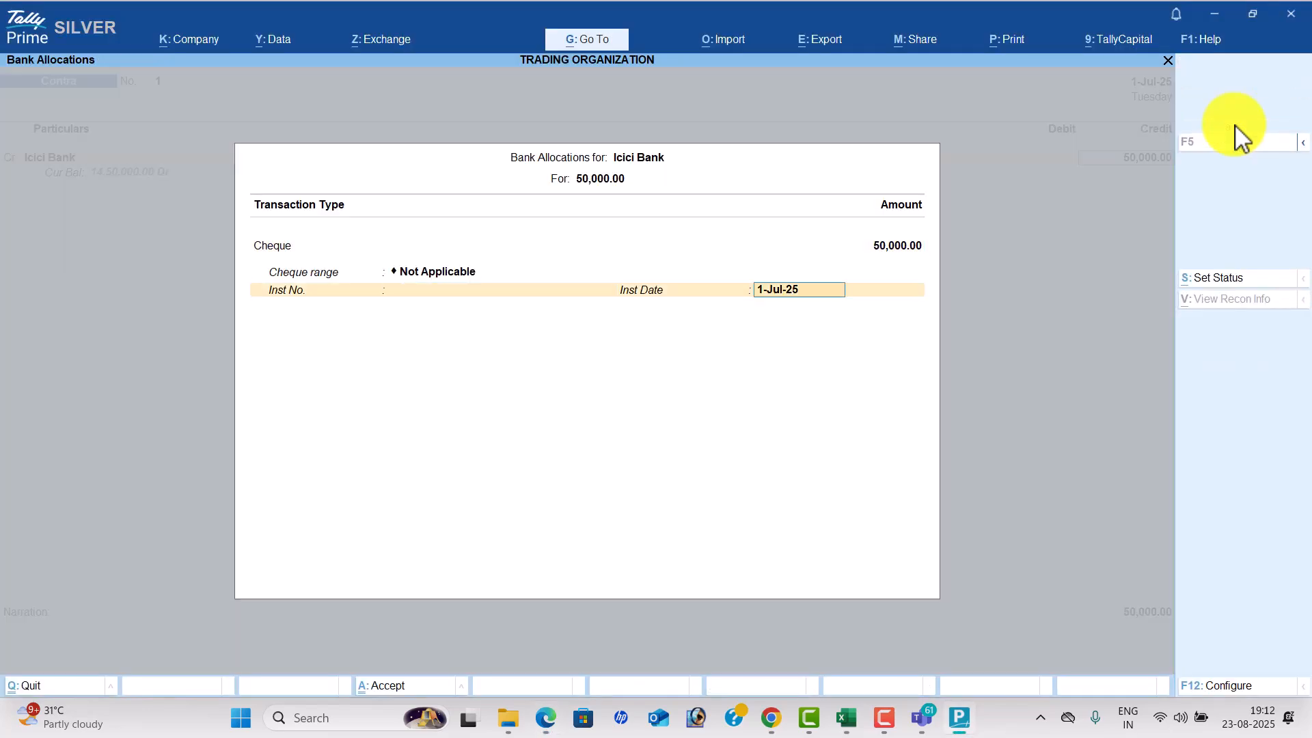
key(Return)
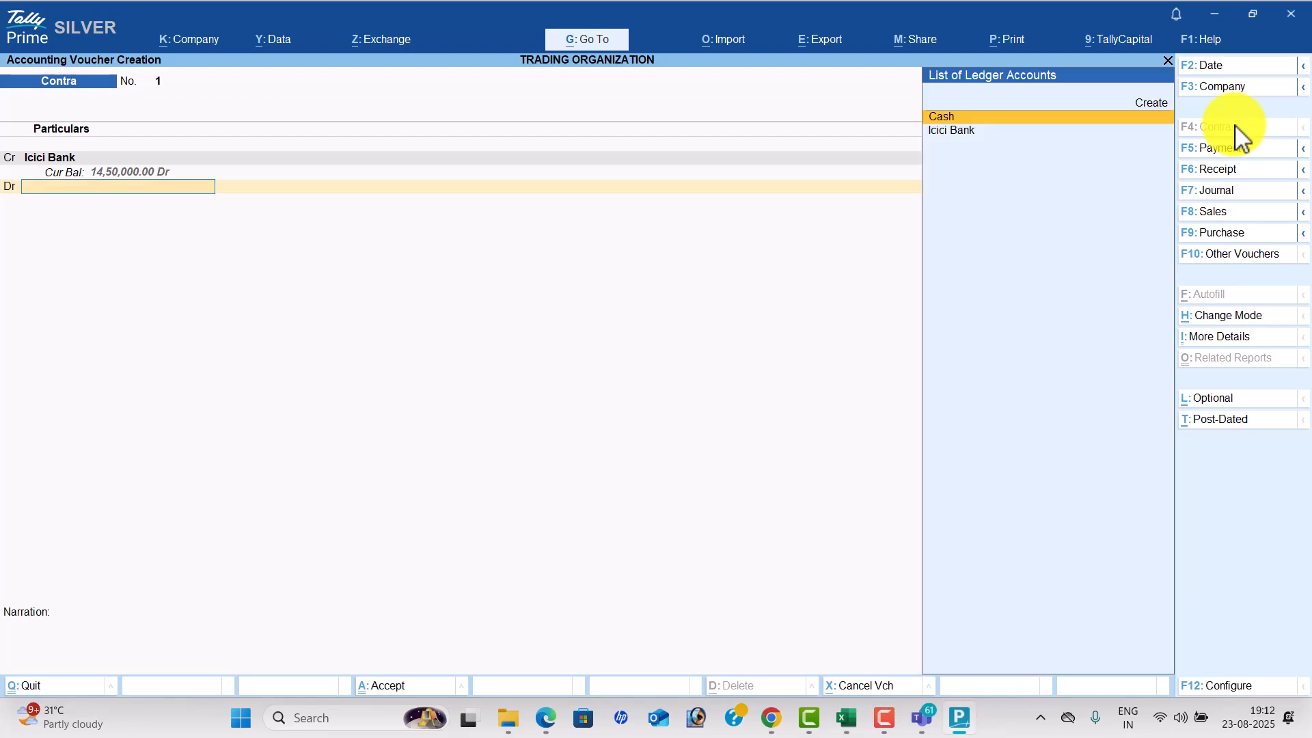
Debit Cash, save the Contra voucher and look up the third transaction in the PDF.
key(Return)
key(ctrl+a)
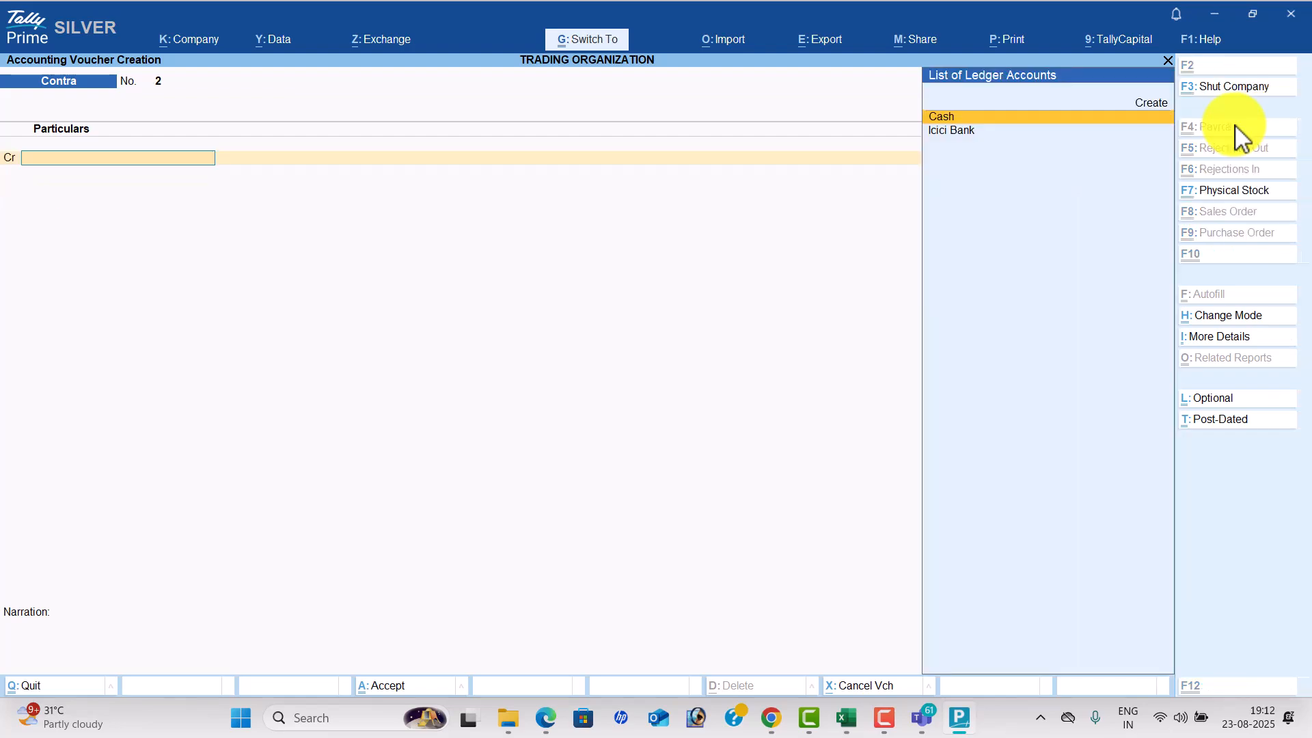
key(alt+Tab)
scroll(746, 445, down, 2)
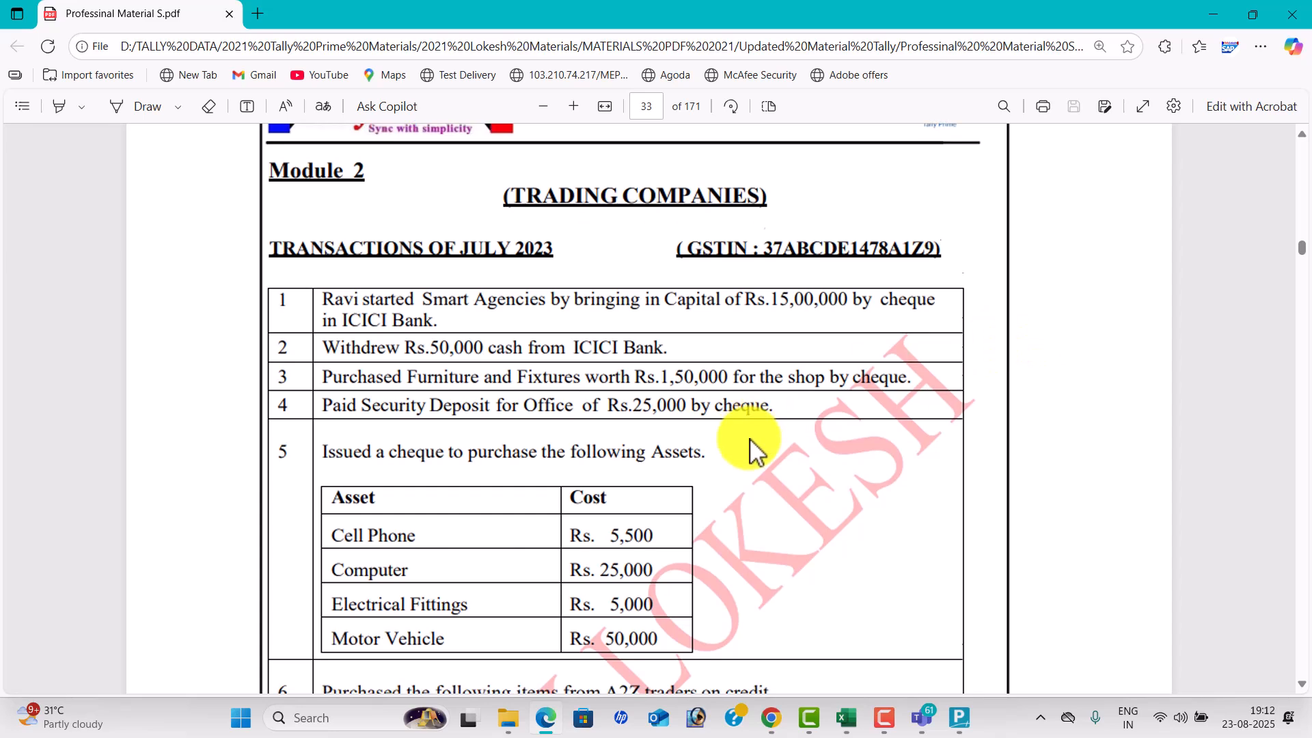
key(alt+Tab)
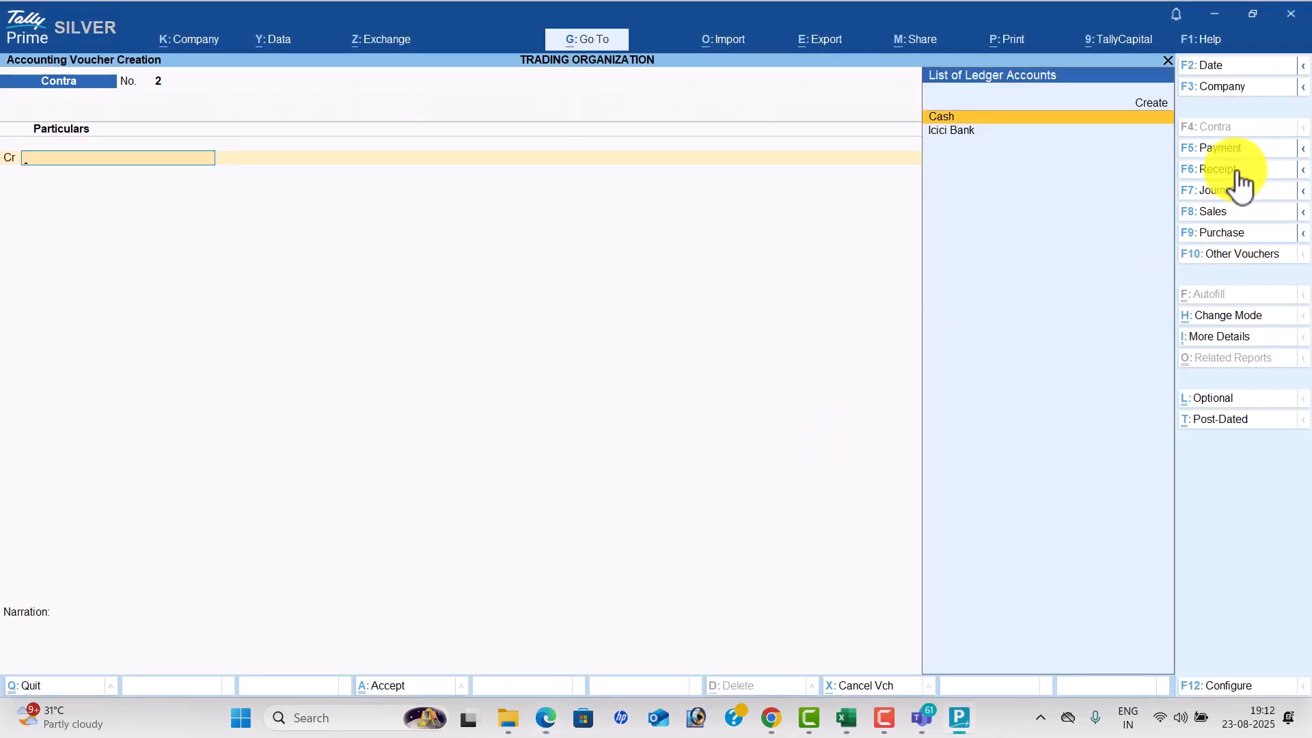
Start a Payment voucher and create a Furniture and Fixtures ledger under Fixed Assets from within it.
key(alt+c)
text(Fi)
text(ur)
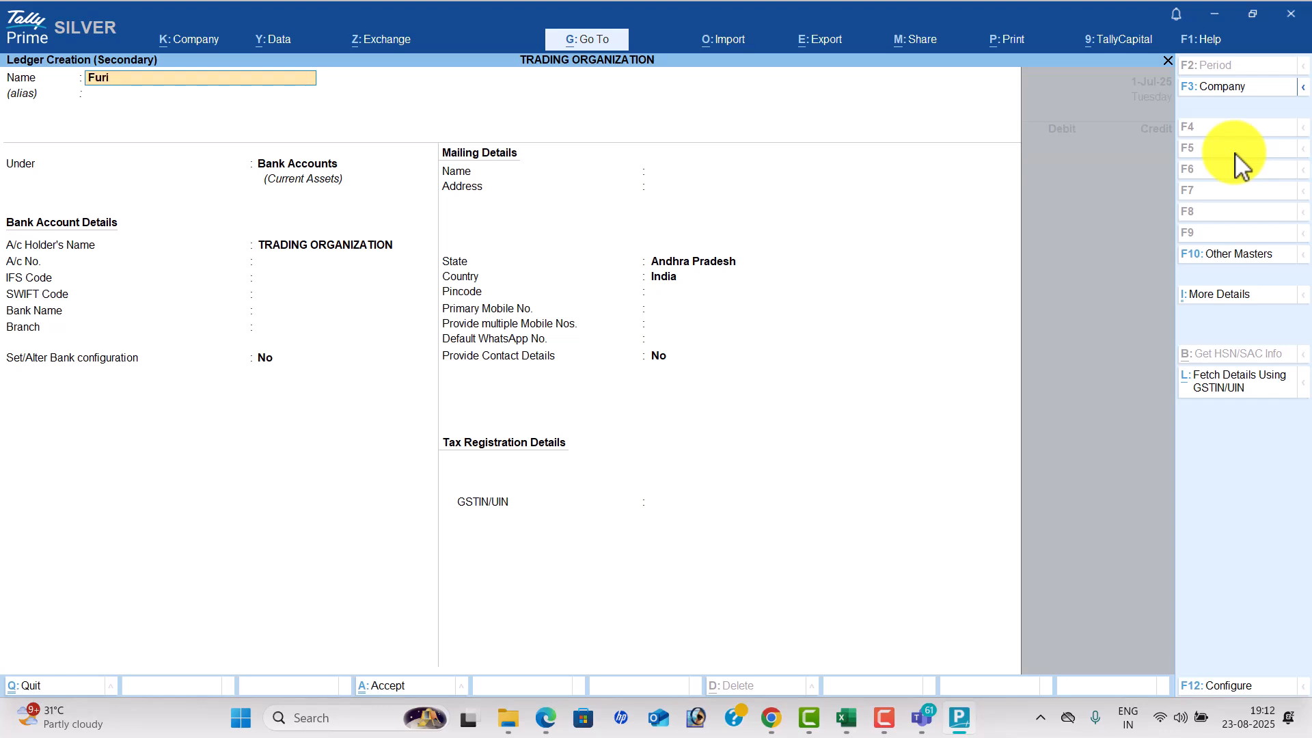
text(niture and Fixtures)
key(Return)
key(Return)
text(F)
key(Return)
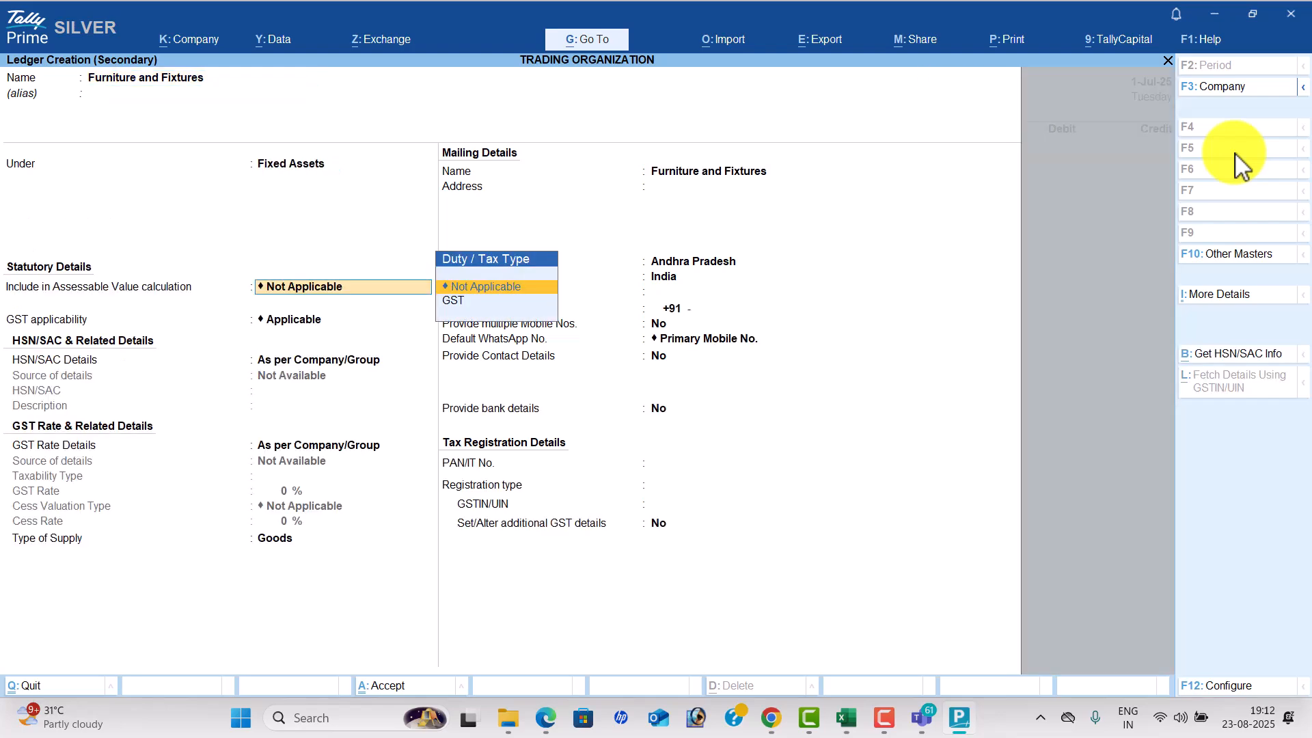
key(ctrl+a)
Debit Furniture and Fixtures with the 150000 stated in the PDF's third transaction.
key(alt+Tab)
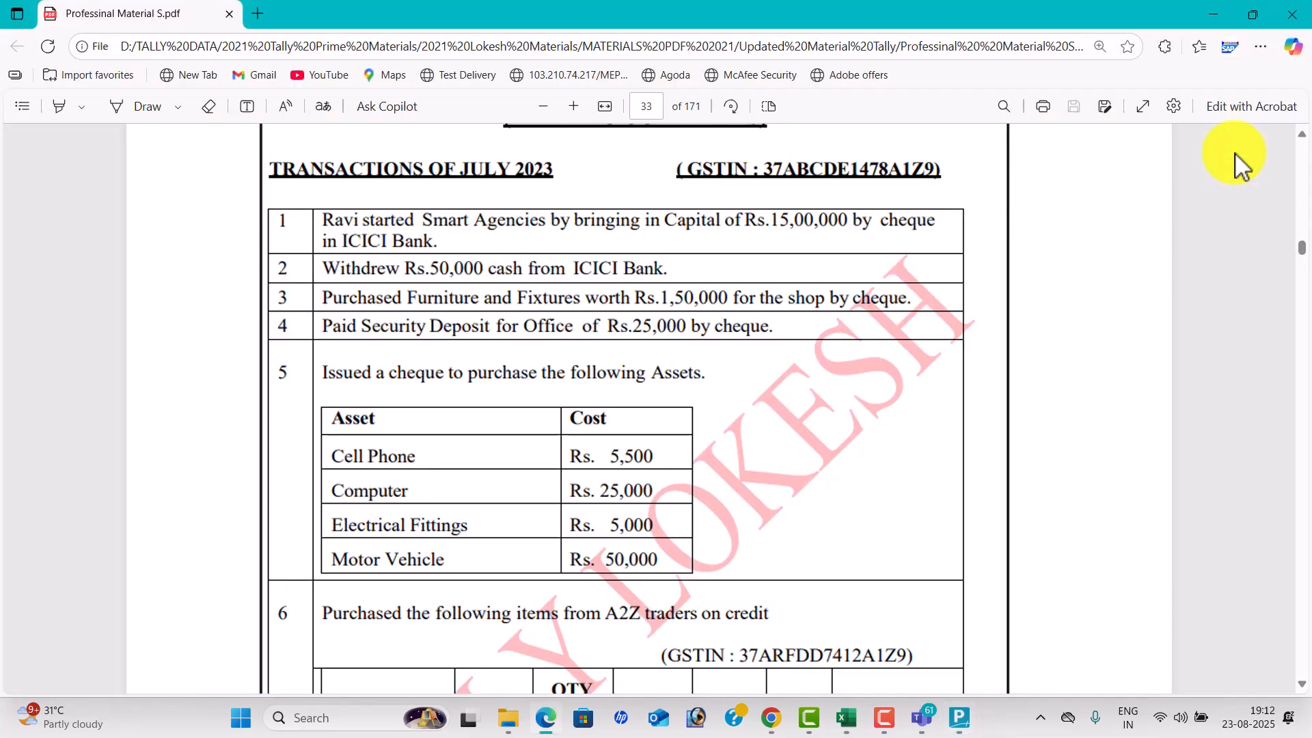
key(alt+Tab)
text(5000)
key(BackSpace)
key(BackSpace)
key(BackSpace)
text(150000)
key(Return)
Credit Icici Bank with 1,50,000 and save the furniture Payment voucher.
key(alt+Tab)
key(alt+Tab)
text(I)
key(Return)
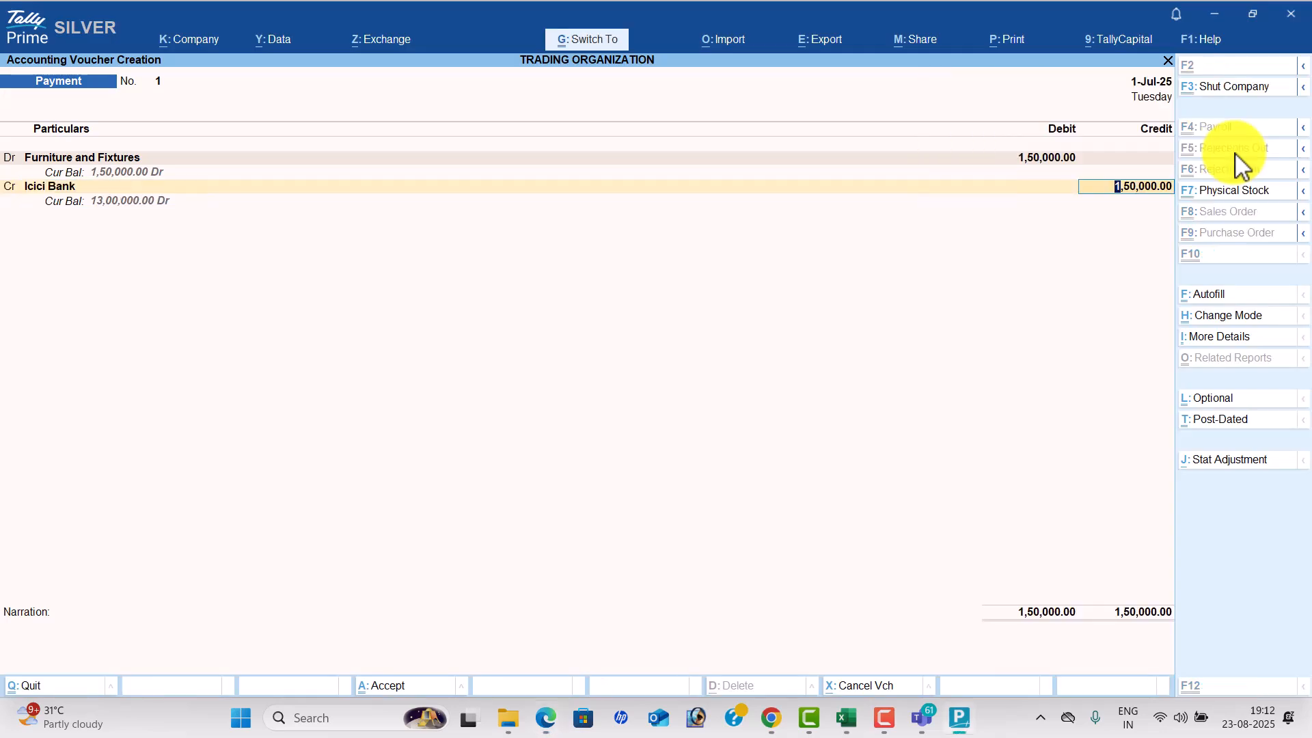
key(ctrl+a)
Check the PDF's fourth transaction and create an Sd Office ledger under Deposits (Asset) from within the new Payment voucher.
key(alt+Tab)
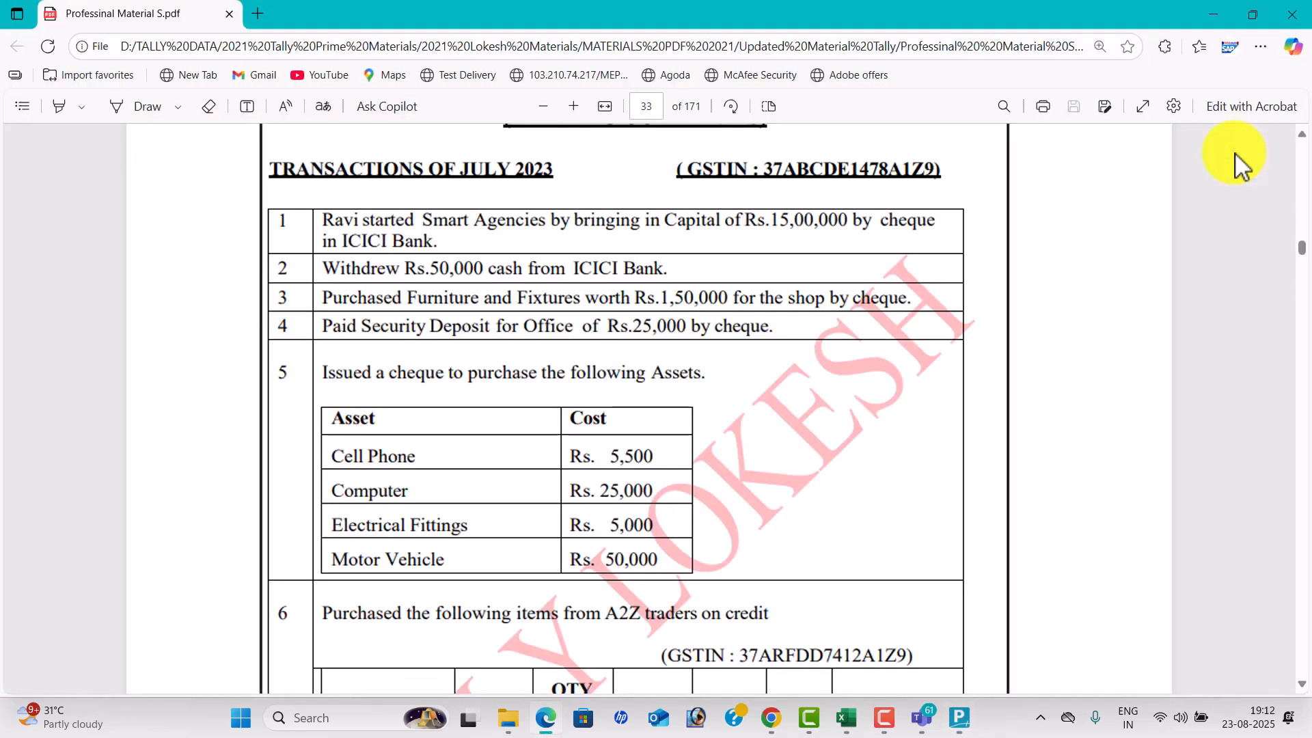
key(alt+Tab)
key(alt+c)
text(Sd office)
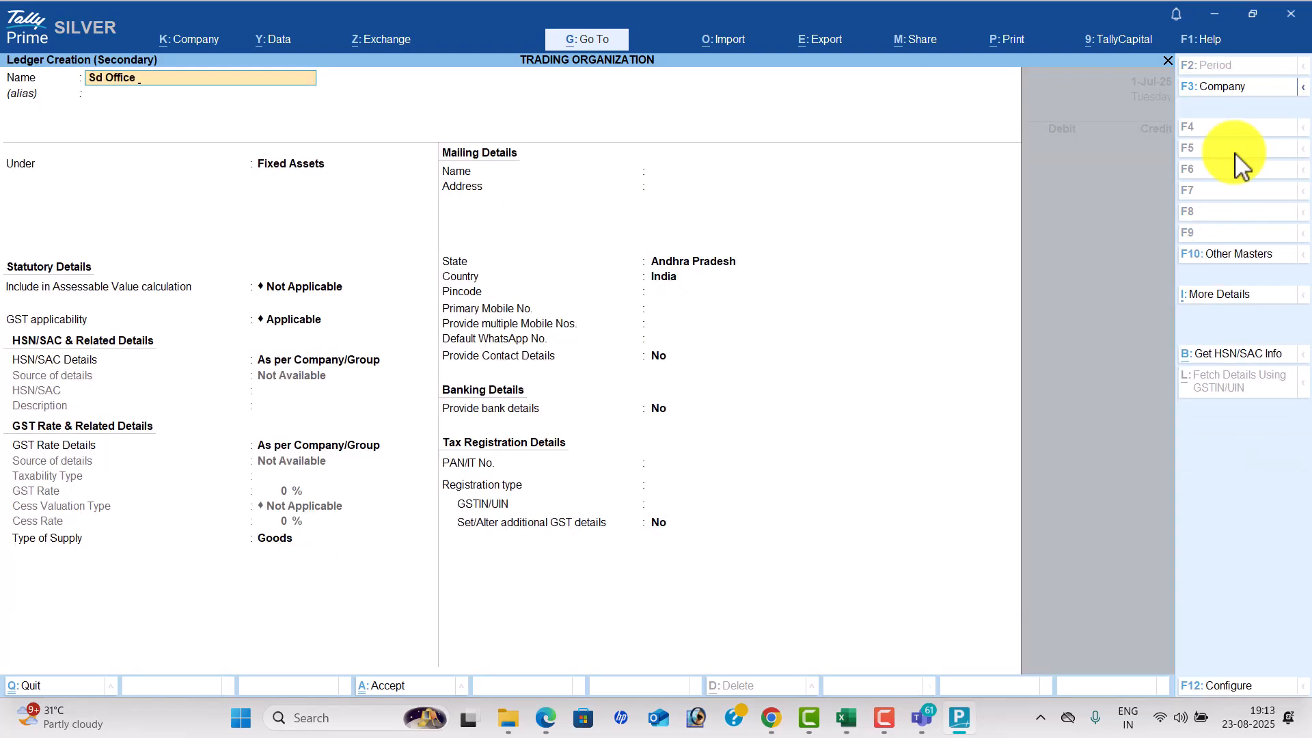
key(Return)
text(De)
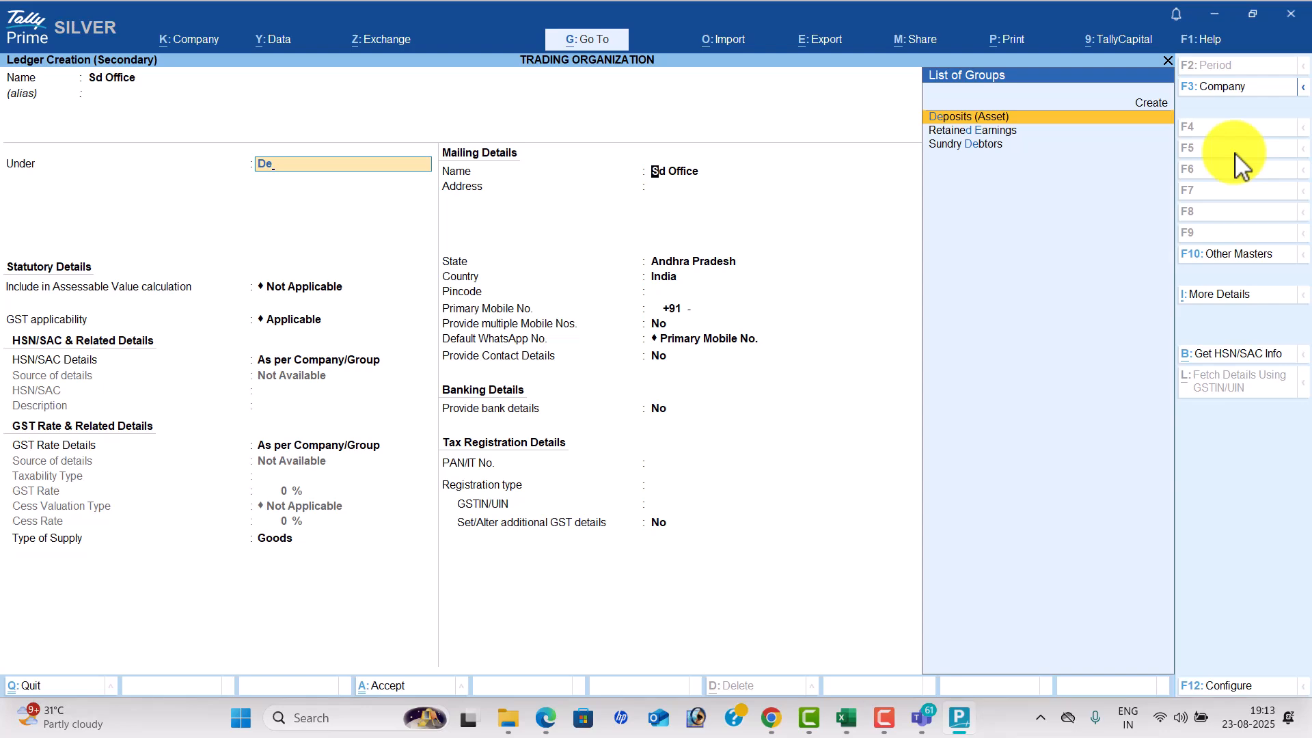
key(Return)
key(ctrl+a)
Debit Sd Office with the 25,000 stated in the PDF, credit Icici Bank with the same amount and save the Payment voucher.
key(alt+Tab)
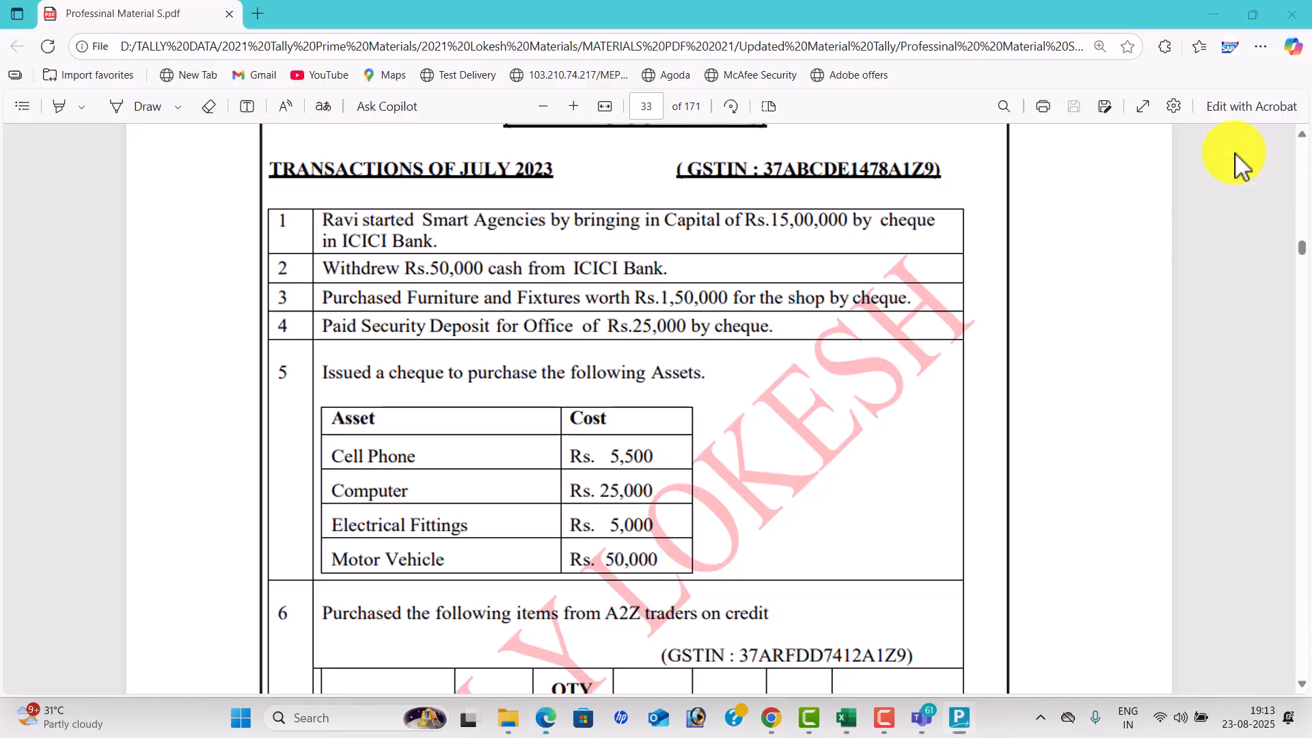
key(alt+Tab)
text(25,000)
key(Return)
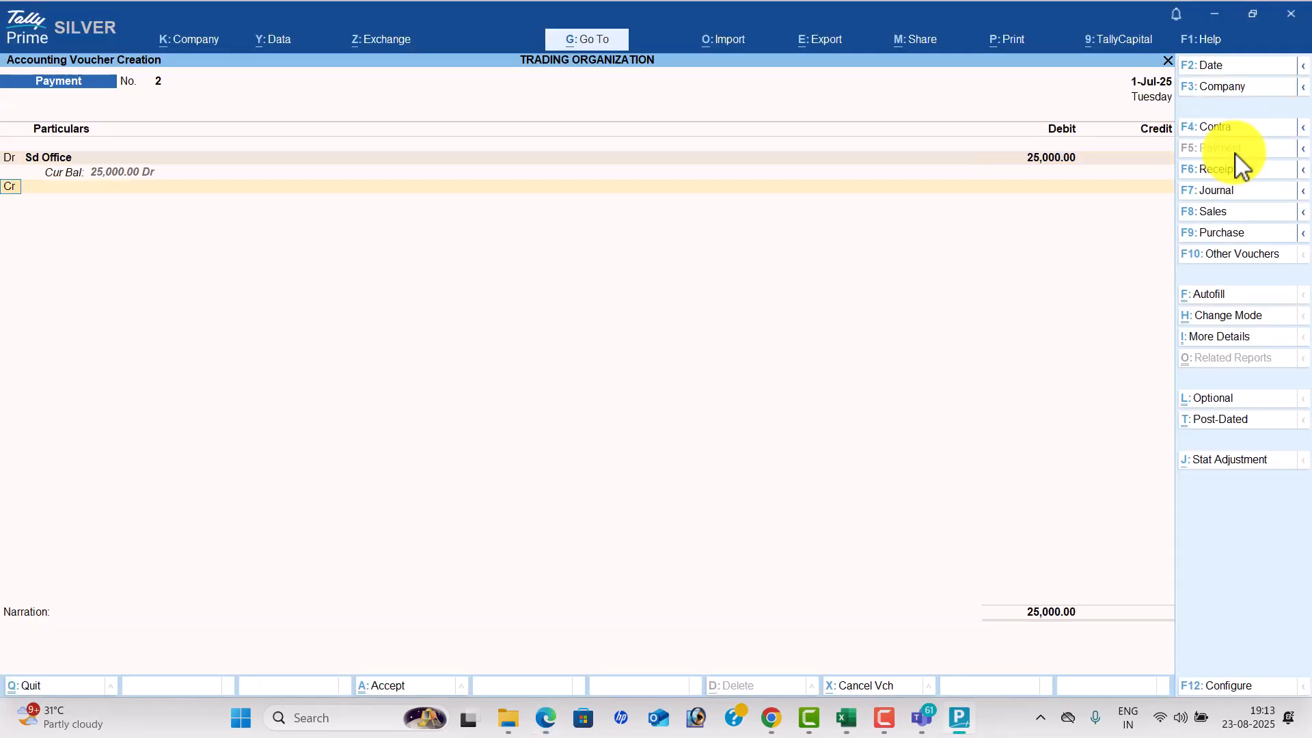
text(i)
key(Return)
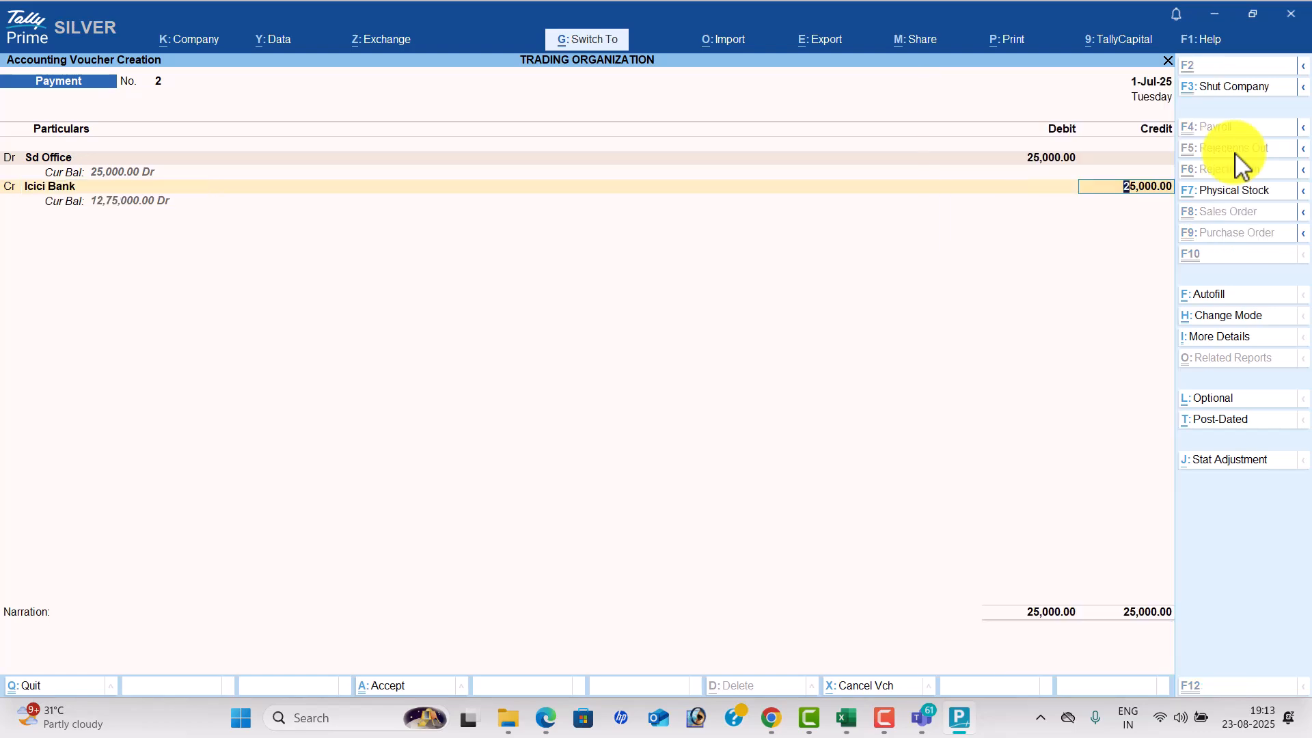
key(ctrl+a)
Check the asset list in the PDF's fifth transaction and create a Cell Phone ledger under Fixed Assets in a new Payment voucher.
key(alt+Tab)
scroll(726, 380, down, 3)
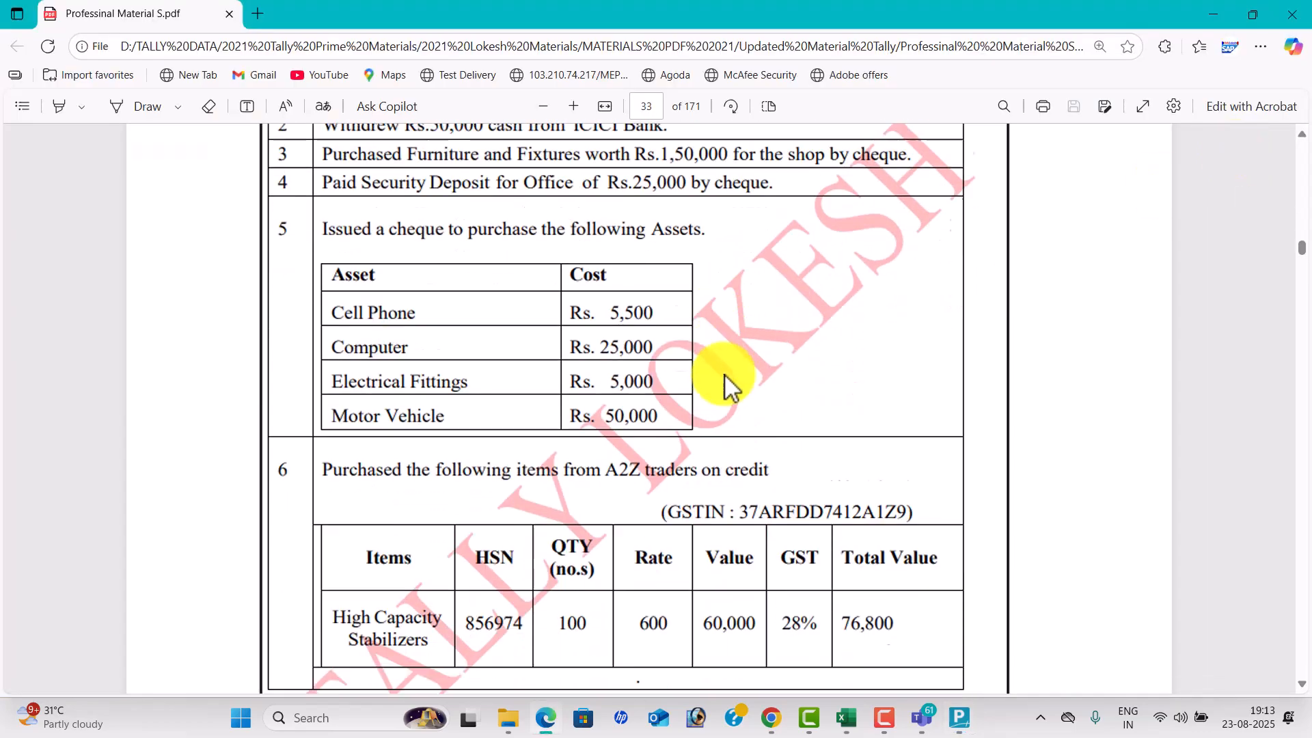
key(alt+Tab)
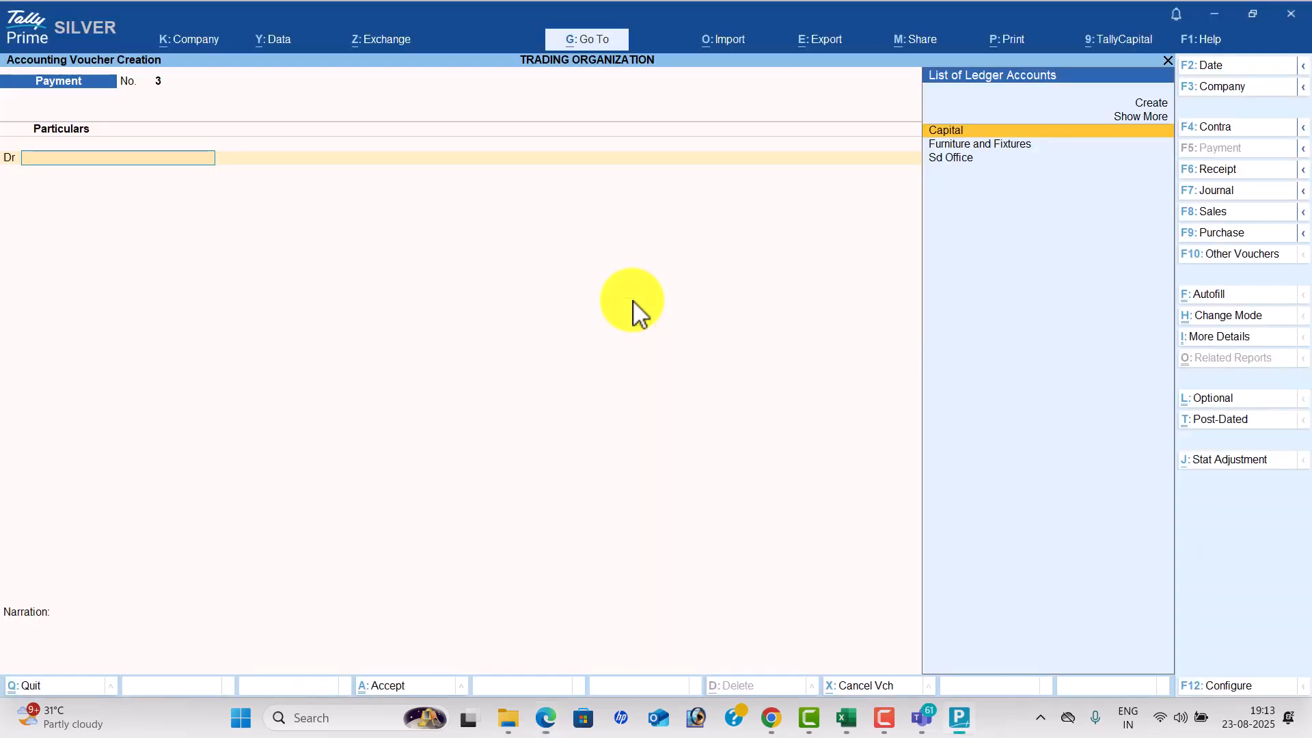
key(alt+c)
text(Cell Phone)
key(Return)
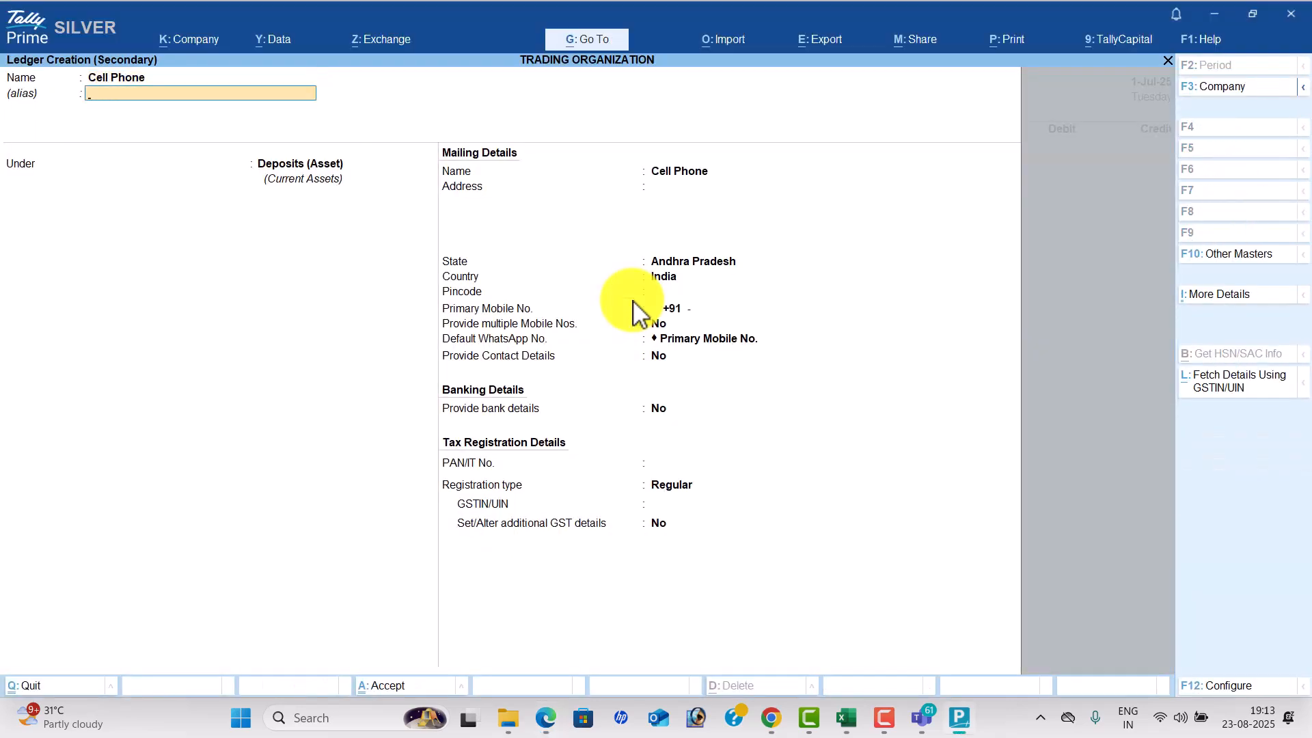
key(Return)
text(Fixed Assets)
key(Return)
key(Return)
key(ctrl+a)
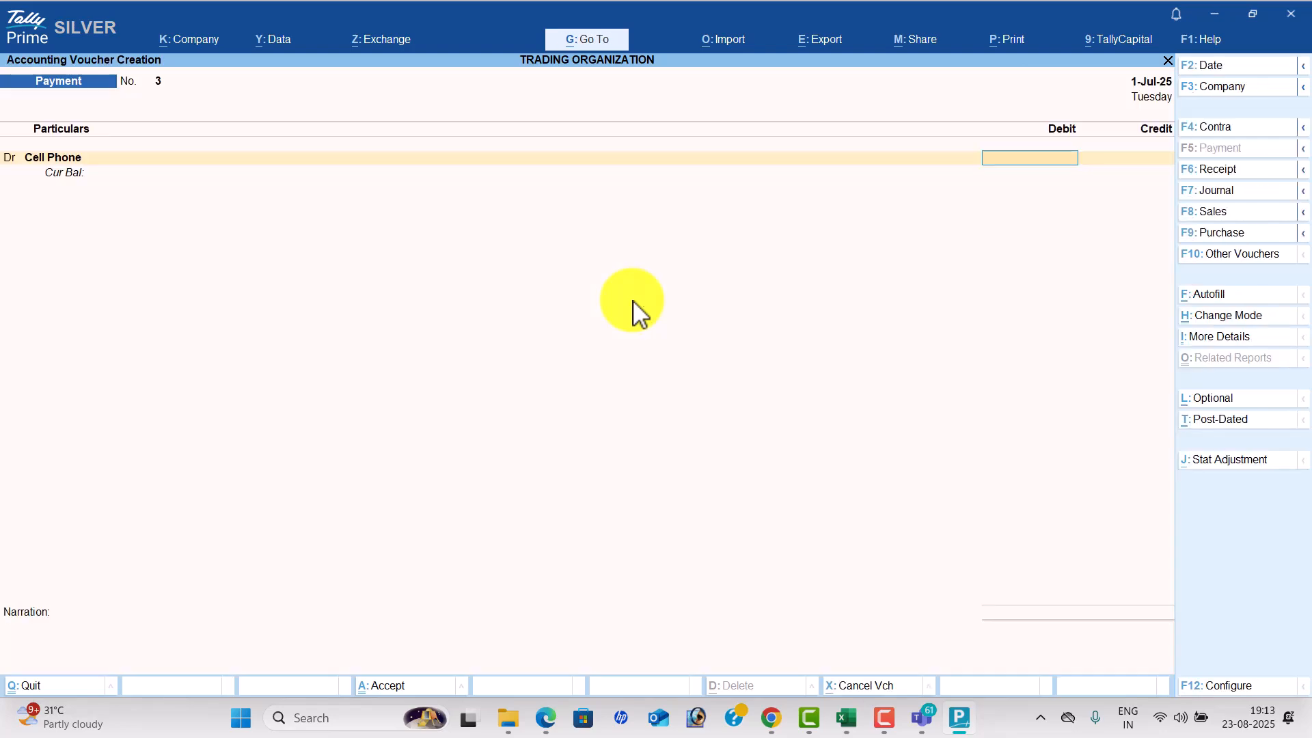
Debit Cell Phone with the 5500 cost listed in the PDF.
key(alt+Tab)
key(alt+Tab)
text(5500)
key(Return)
Create a Computer ledger under Fixed Assets for the second debit line of the Payment voucher.
key(alt+c)
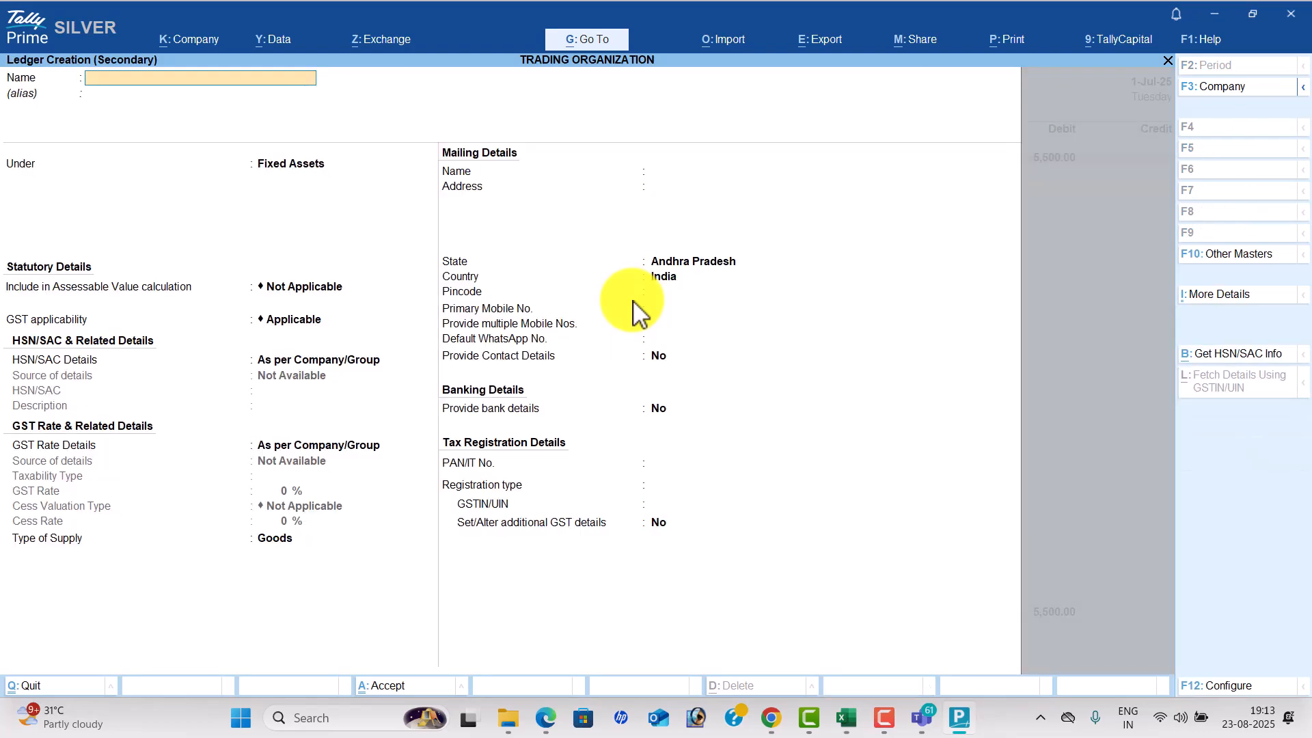
key(alt+Tab)
key(alt+Tab)
text(Computer)
key(Return)
key(Return)
text(F)
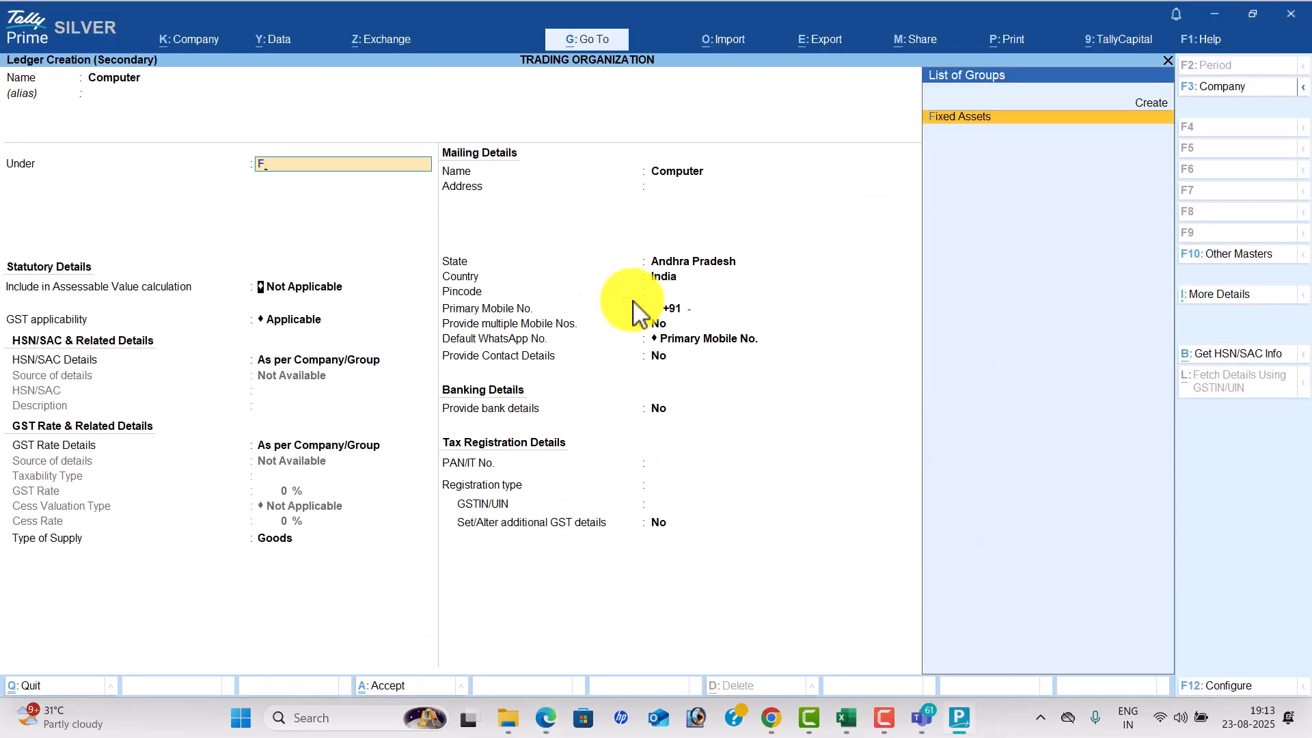
key(ctrl+a)
Debit Computer with the 25000 cost listed in the PDF.
key(alt+Tab)
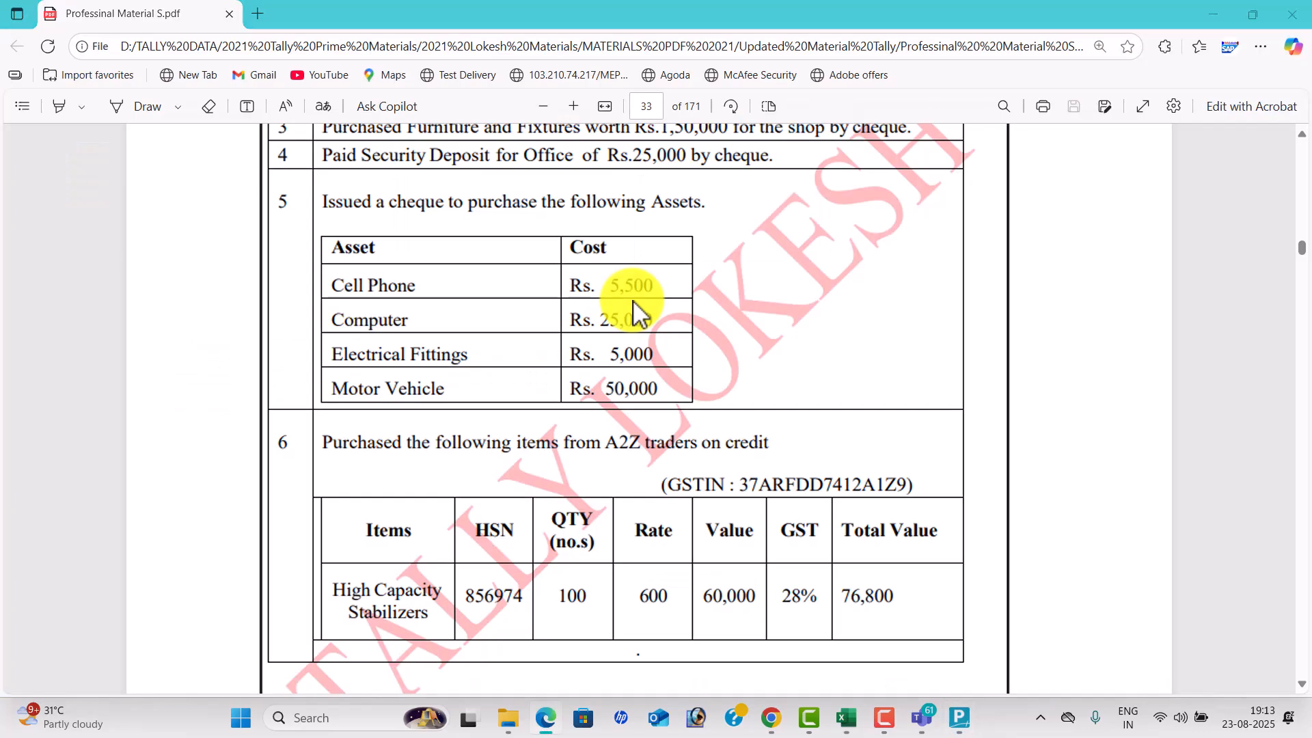
key(alt+Tab)
text(25000)
key(Return)
Add a third debit line and create an Electrical Fittings ledger under Fixed Assets for it.
key(Return)
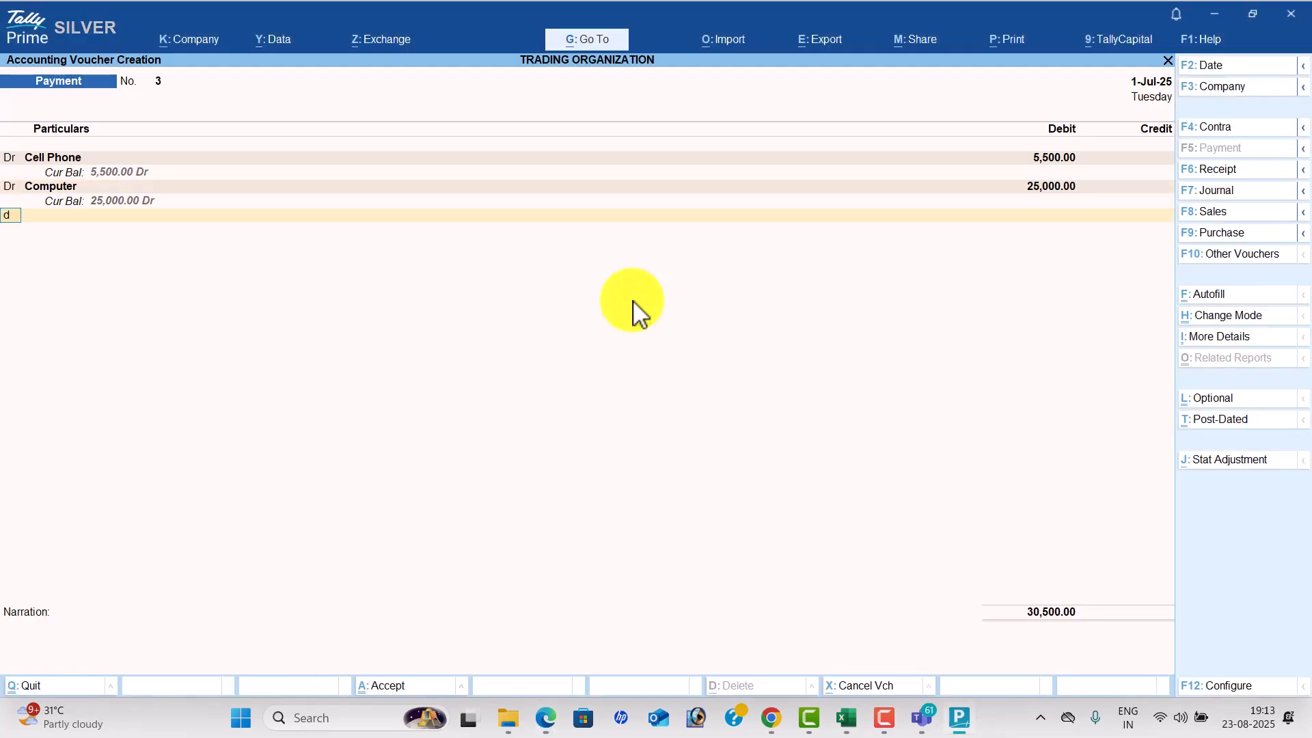
key(alt+c)
key(alt+Tab)
key(alt+Tab)
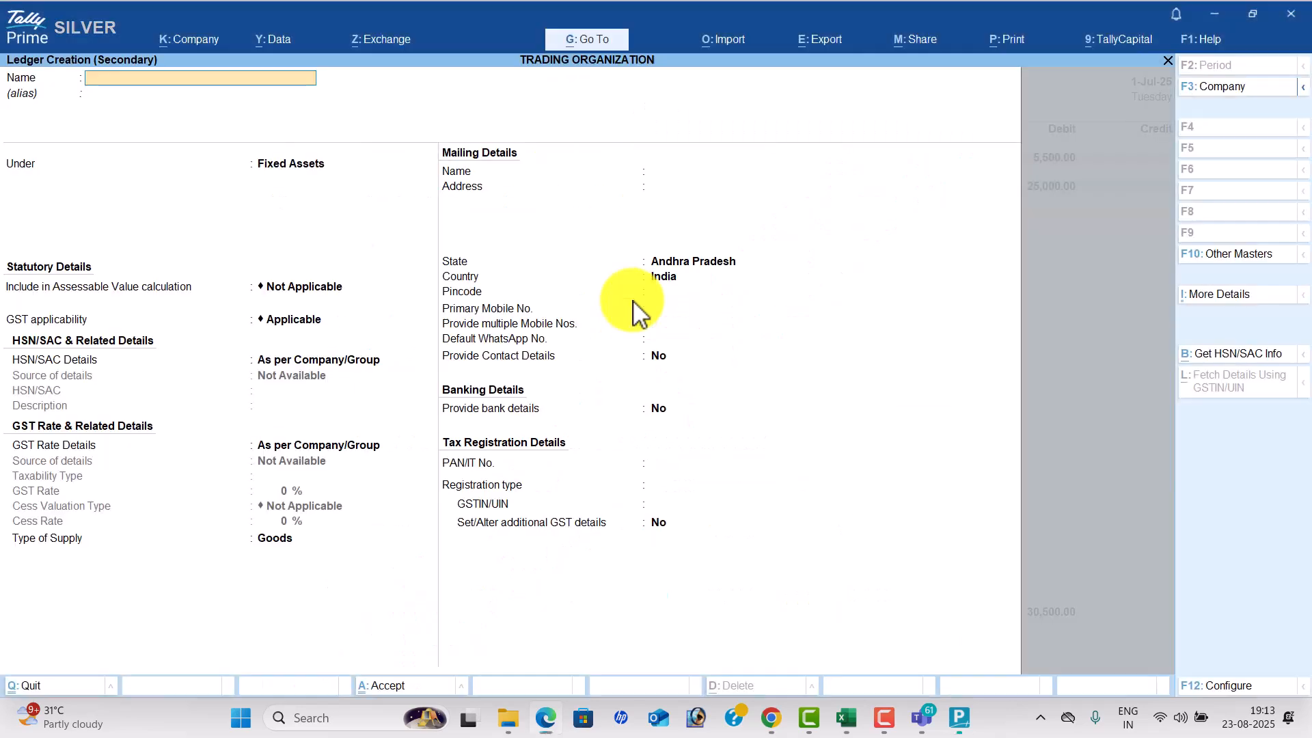
text(Electrical Fittings)
key(Return)
key(ctrl+a)
Debit Electrical Fittings with the 5000 cost listed in the PDF.
key(alt+Tab)
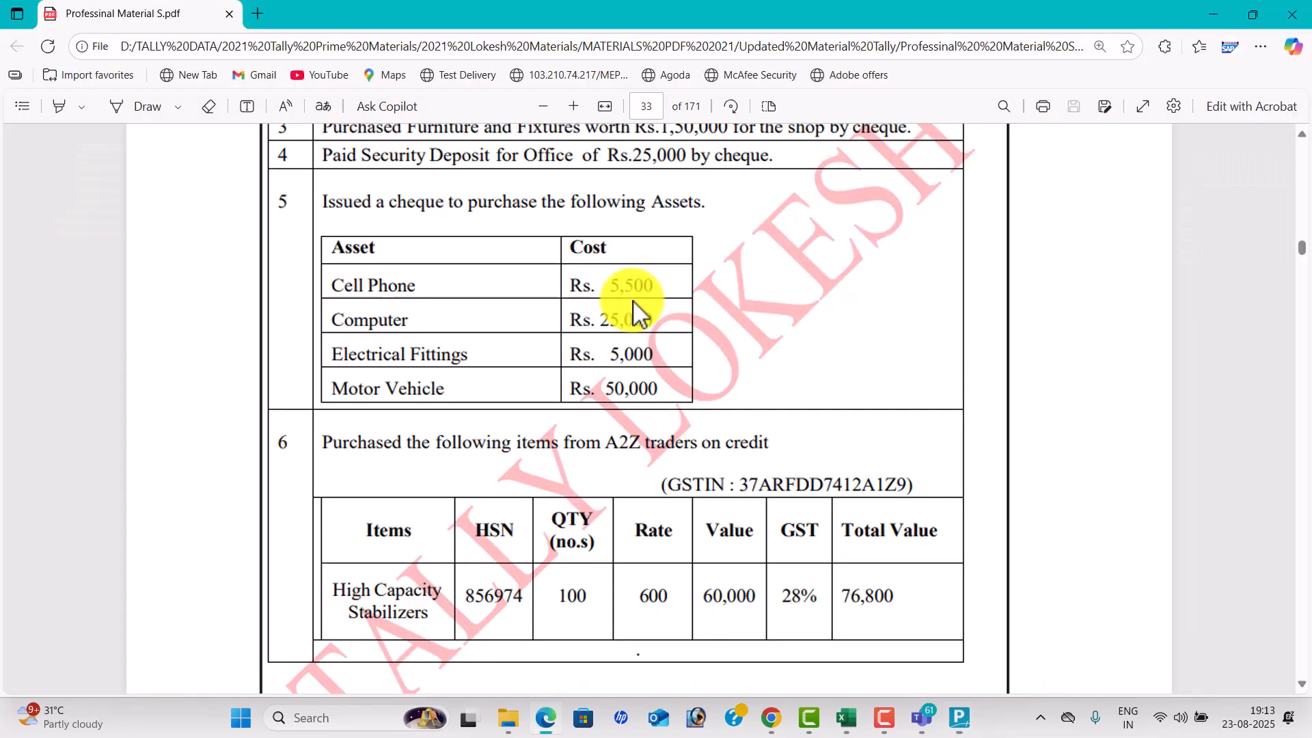
key(alt+Tab)
text(5000)
key(Return)
Add a fourth debit line and create a Motor Vehicle ledger under Fixed Assets for it.
key(Return)
key(alt+c)
key(alt+Tab)
key(alt+Tab)
text(Motor Vehi)
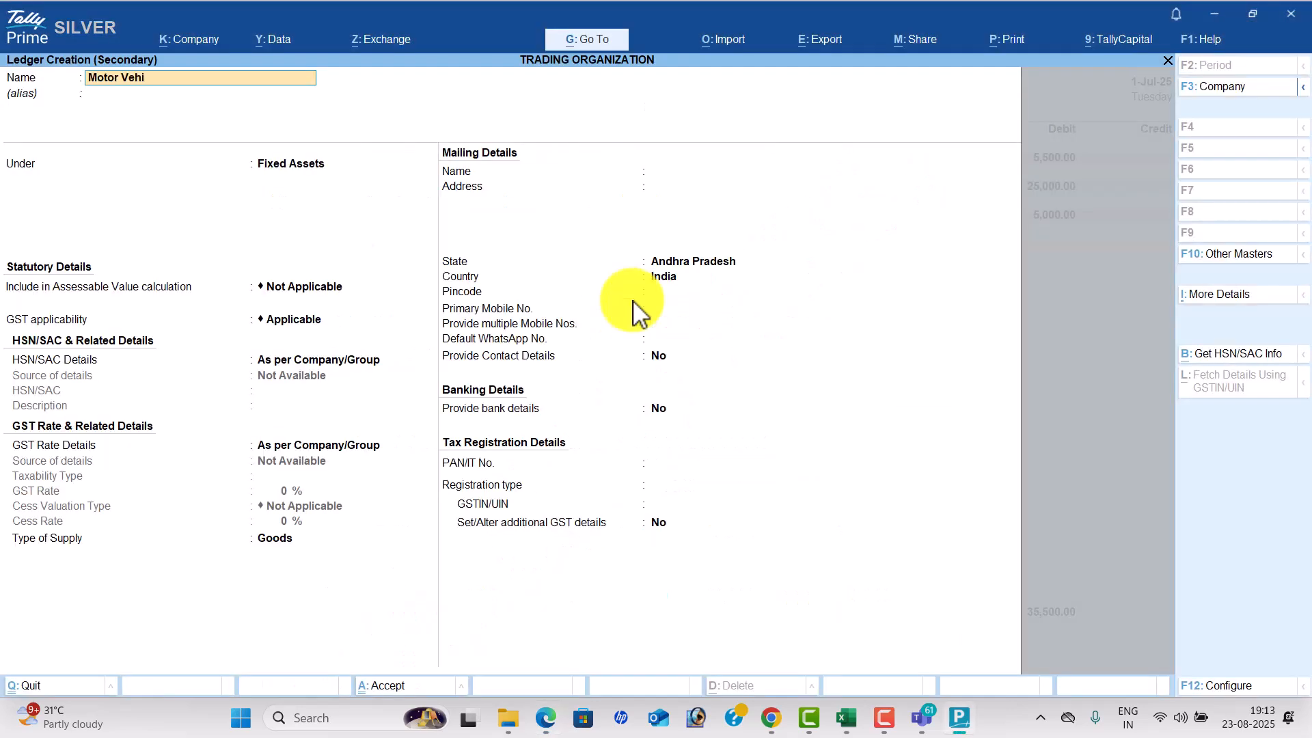
key(Return)
key(ctrl+a)
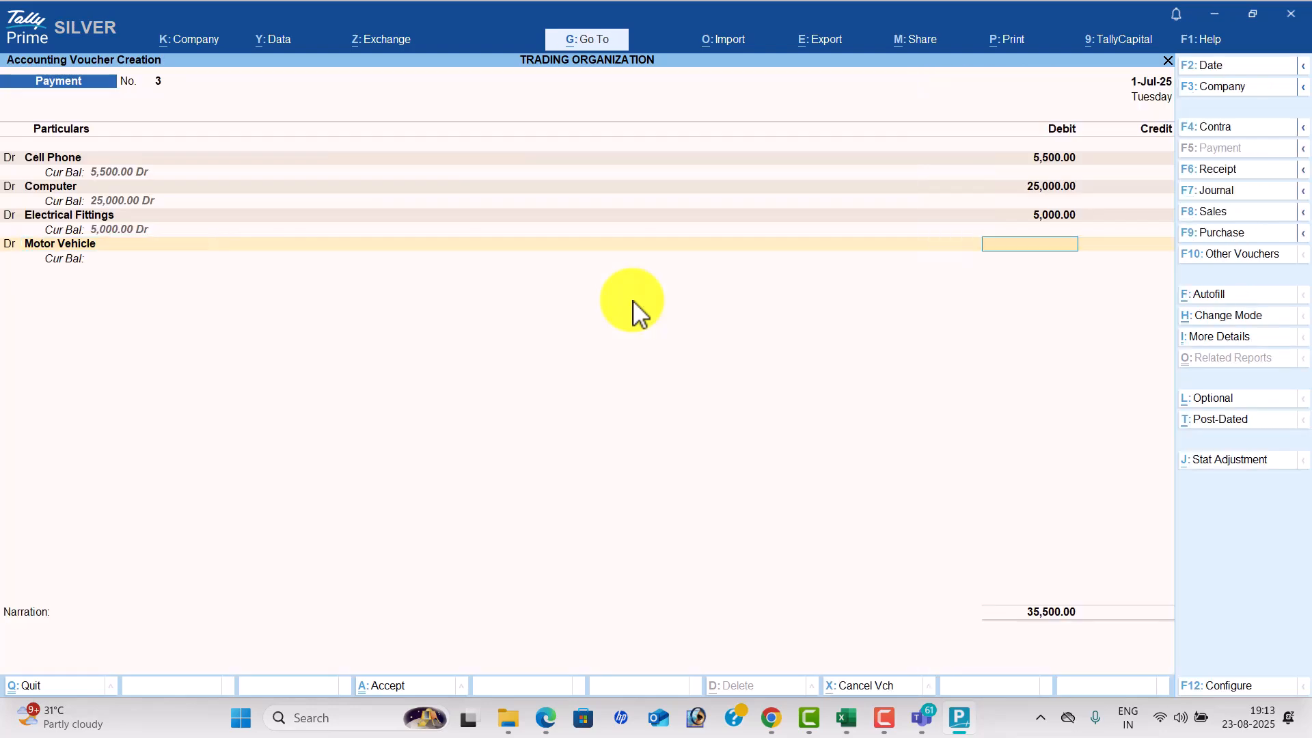
Debit Motor Vehicle with 50000, credit Icici Bank with the 85,500 total and save the Payment voucher.
key(alt+Tab)
key(alt+Tab)
text(50000)
key(Return)
key(Return)
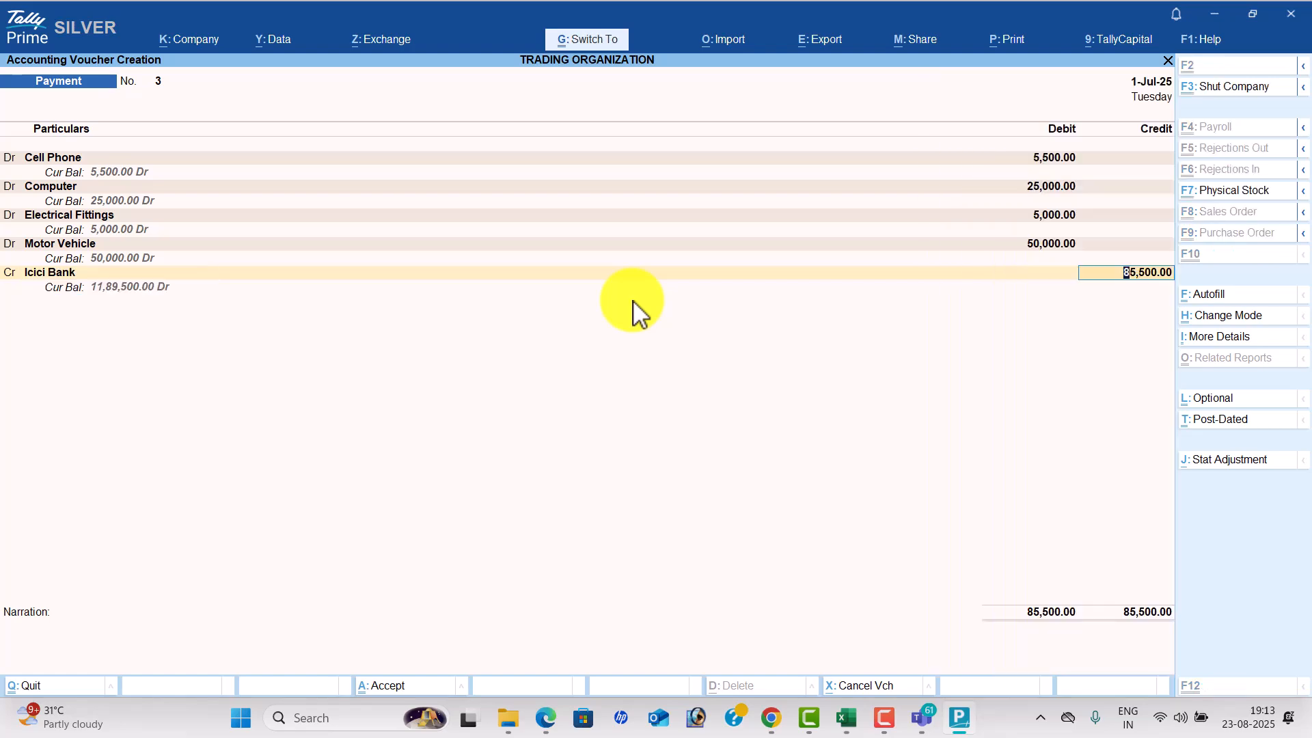
key(ctrl+a)
Check the PDF's sixth transaction and start a Purchase voucher, leaving the supplier invoice number and date blank.
key(alt+Tab)
scroll(573, 403, down, 1)
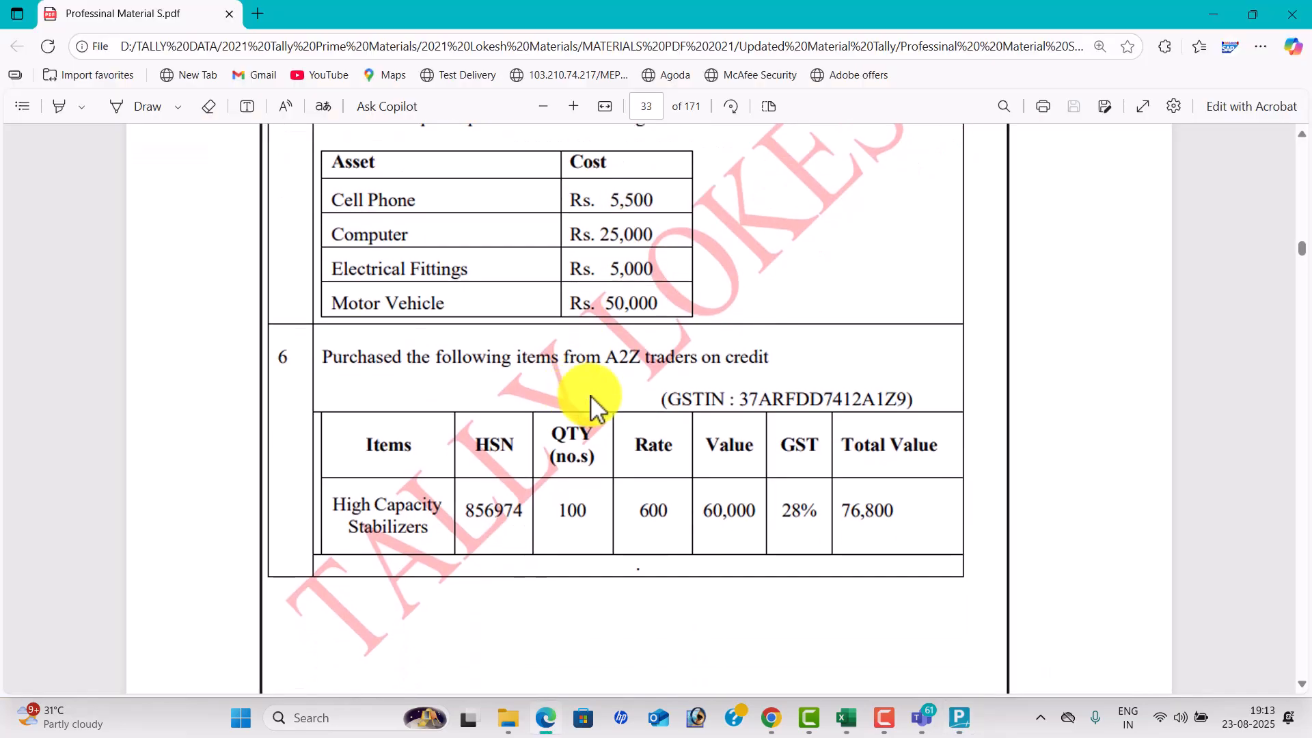
key(alt+Tab)
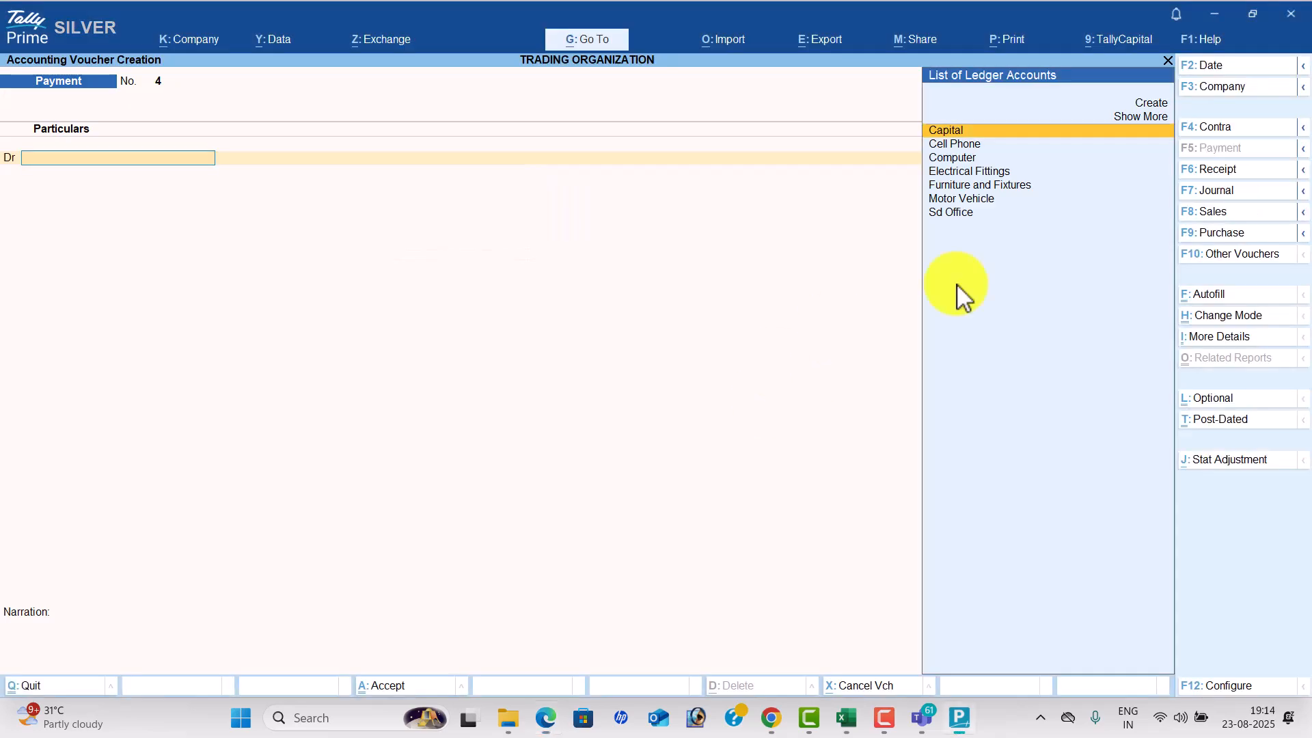
click(1242, 235)
key(Return)
key(Return)
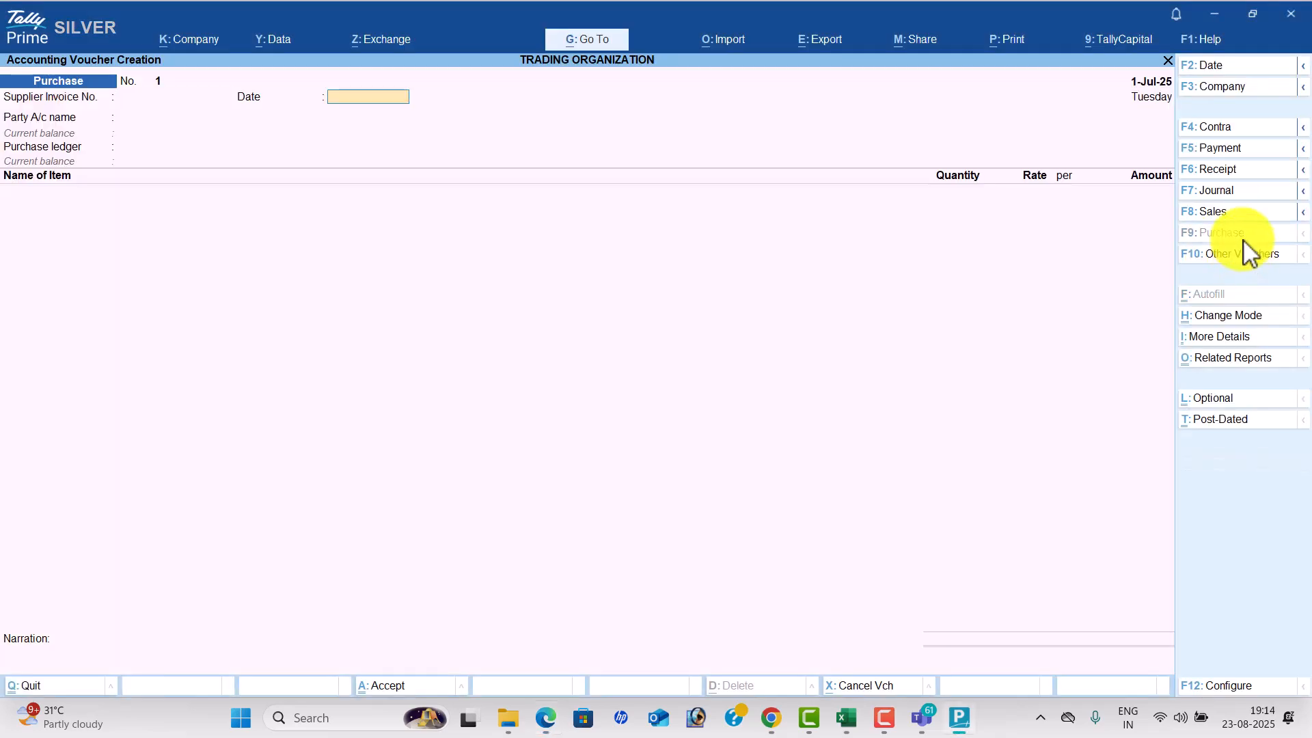
Start an A2z Traders ledger under Sundry Creditors for the party account of the Purchase voucher.
key(alt+c)
text(A2)
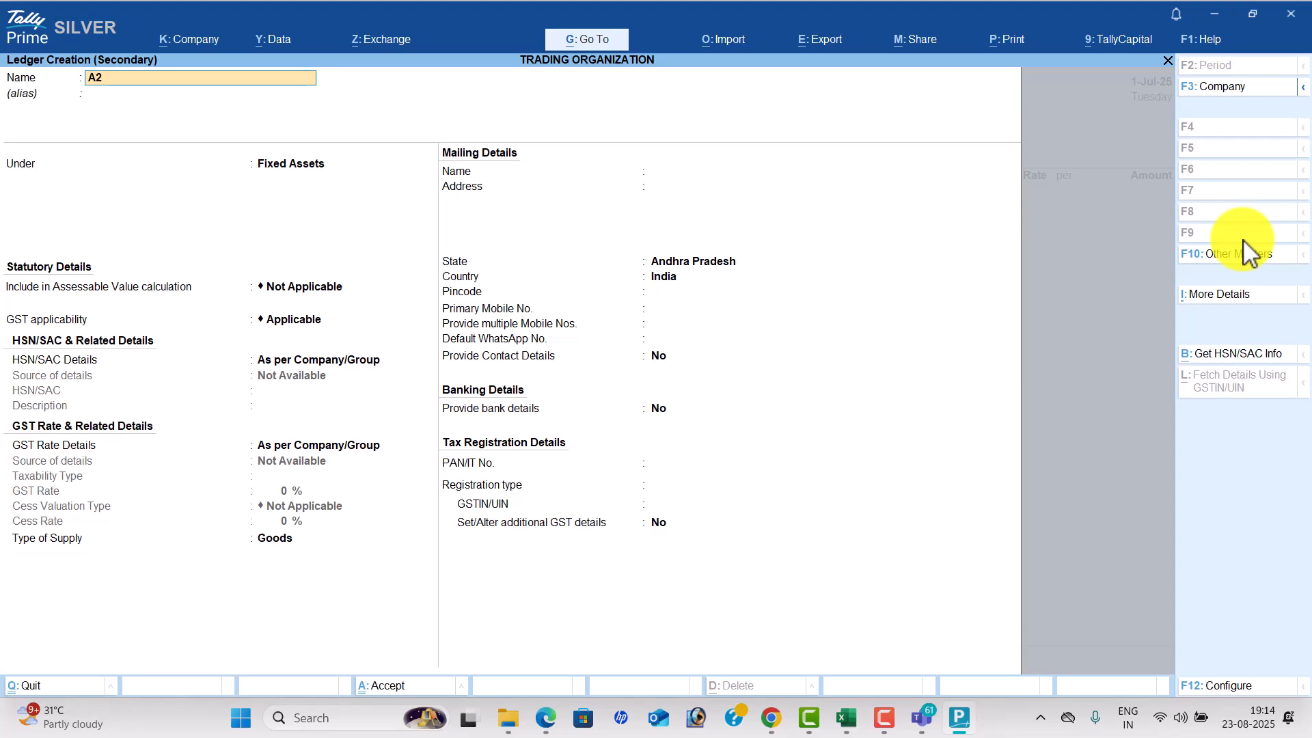
text(z traders)
key(Return)
key(Return)
text(Sun)
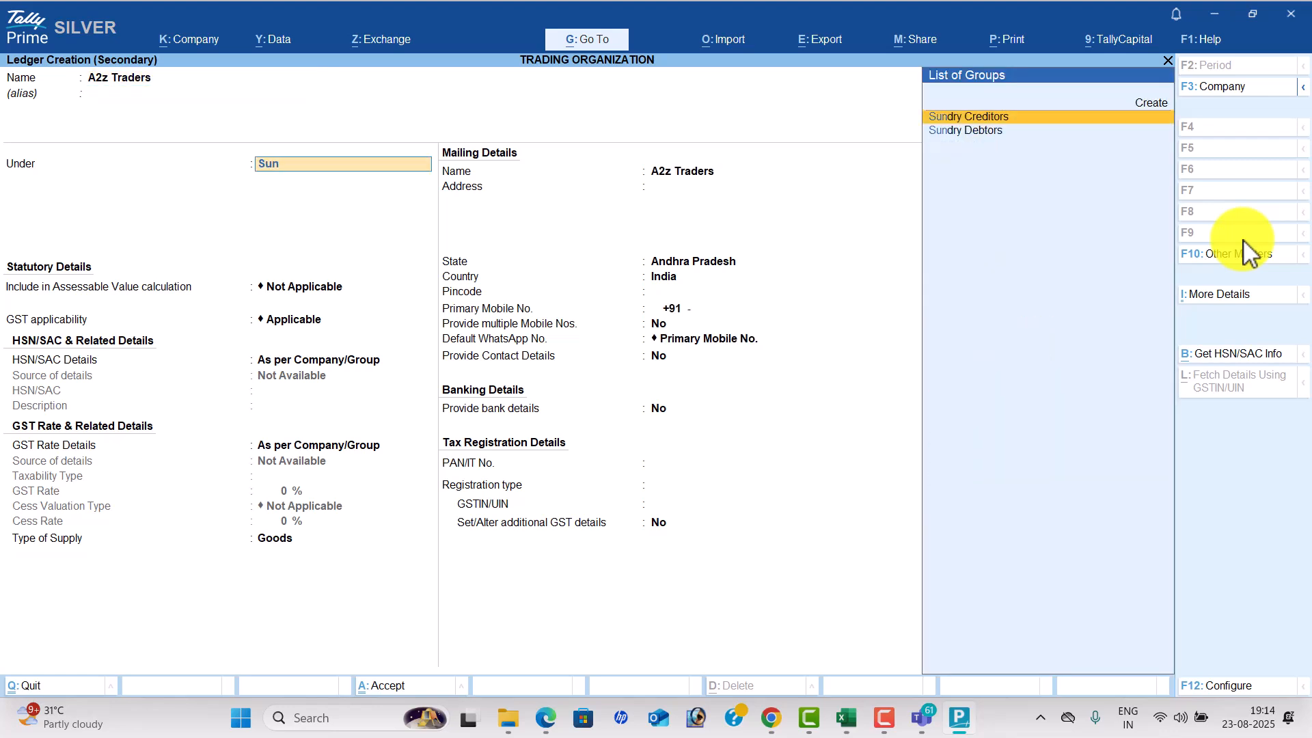
key(Return)
key(Return)
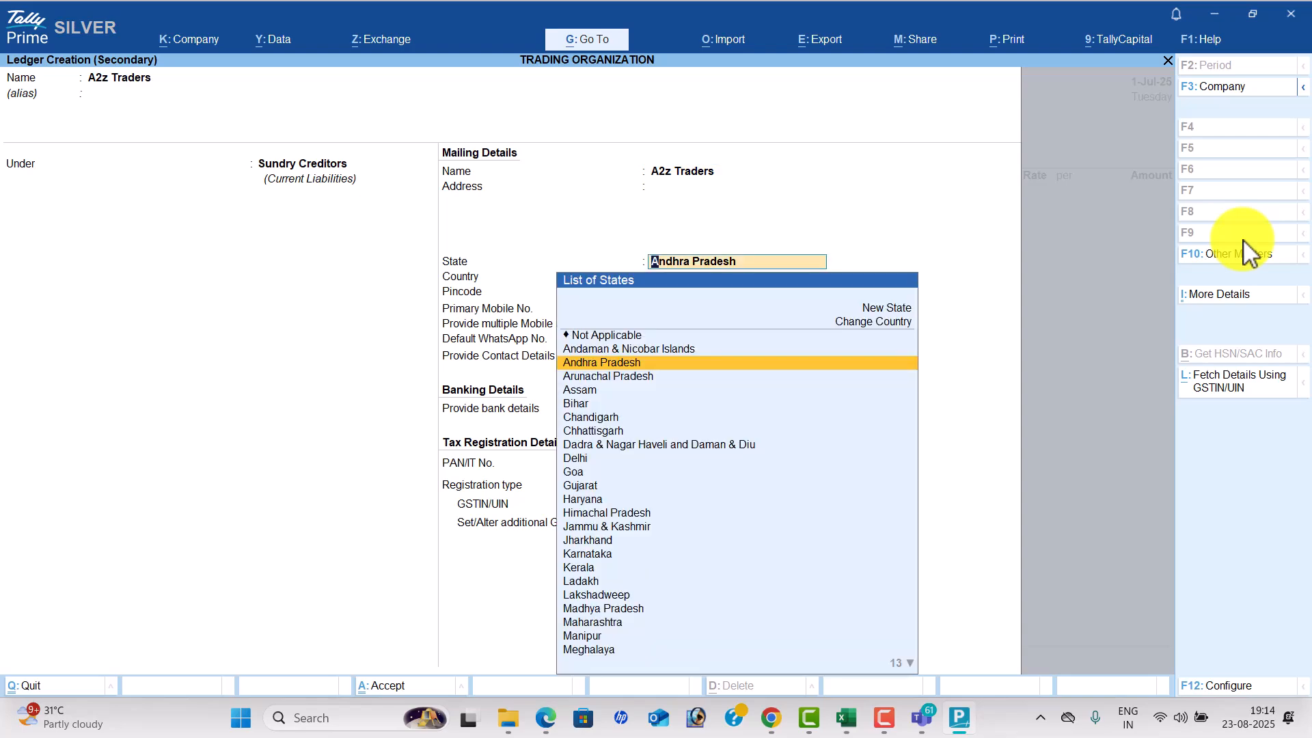
Check the supplier's GST details in the PDF, then set the ledger's state to Andhra Pradesh and registration type to Regular.
key(alt+Tab)
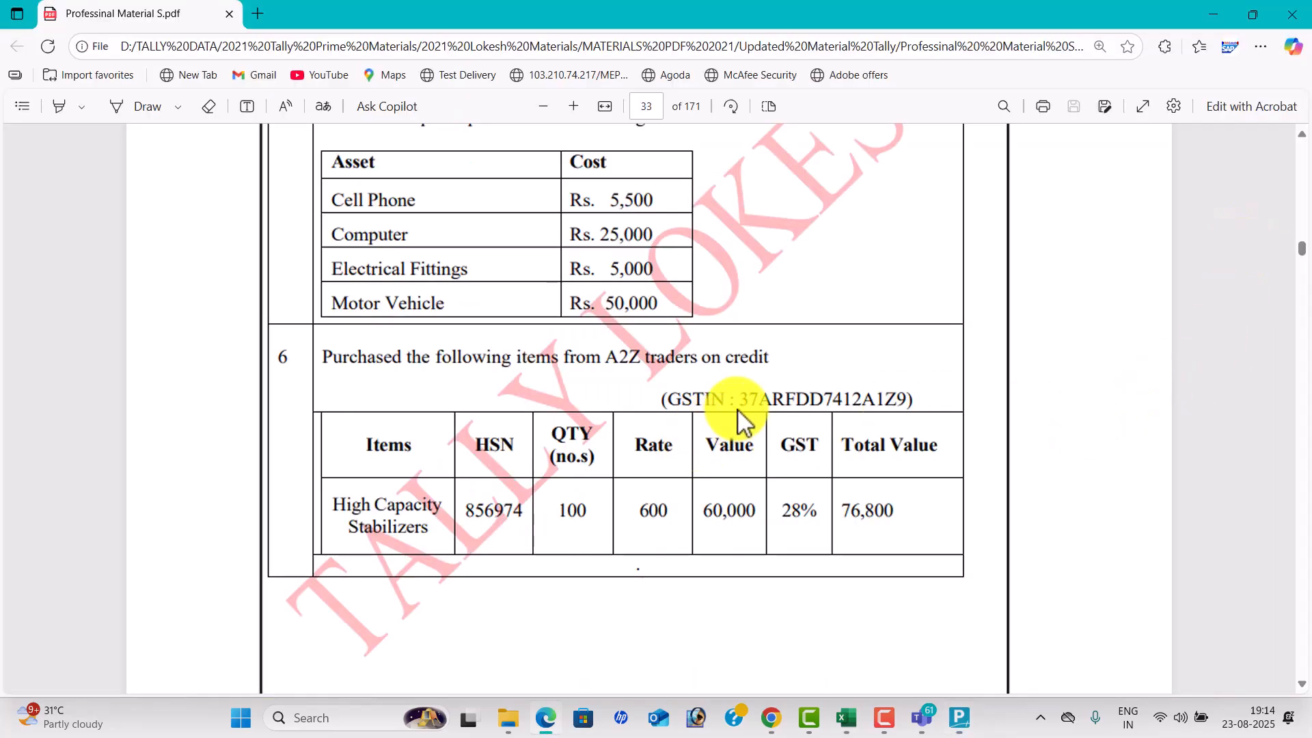
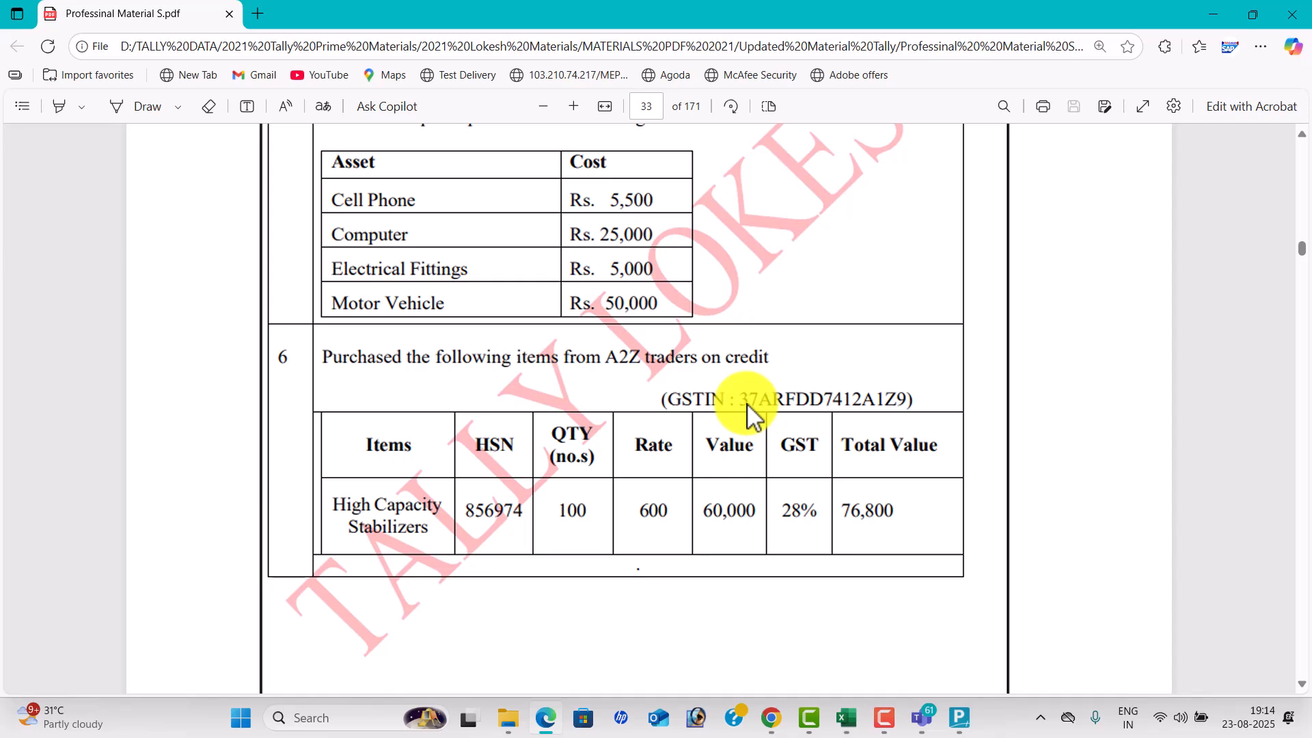
key(alt+Tab)
key(Return)
key(Return)
key(Return)
key(Return)
key(Return)
key(Return)
key(Return)
key(Return)
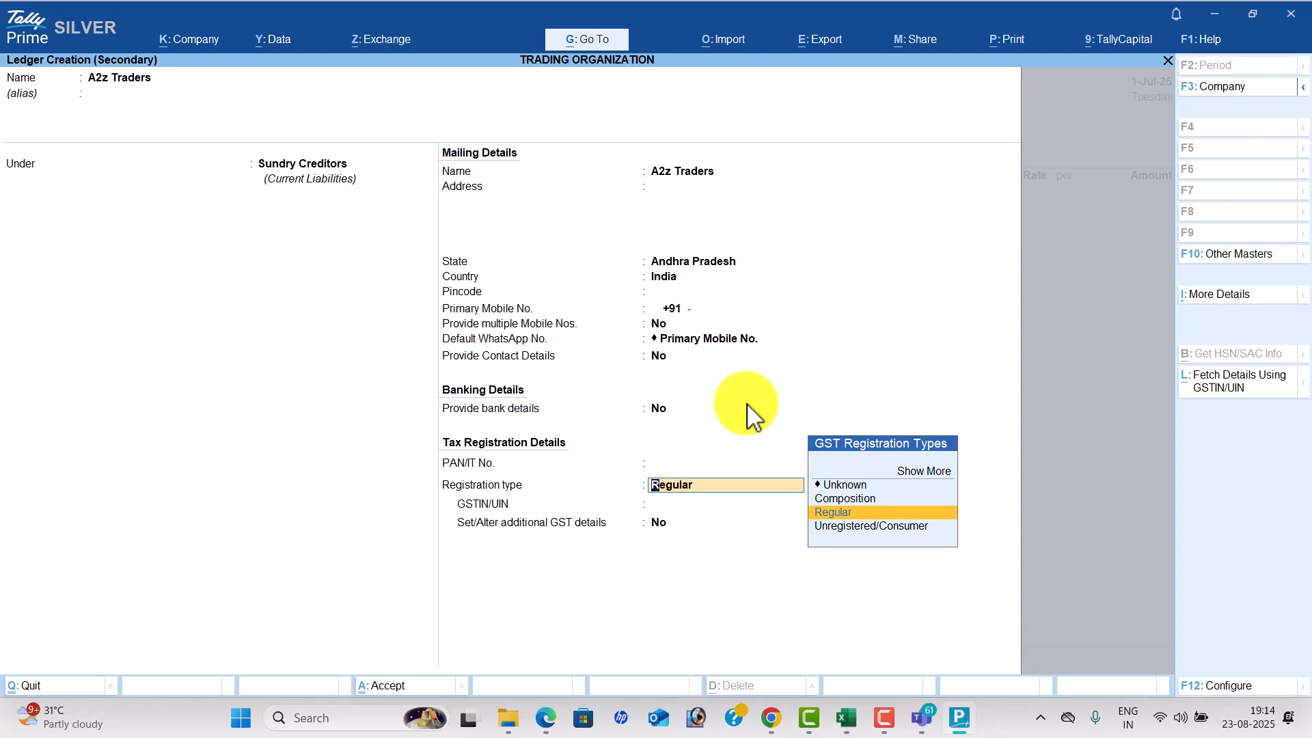
key(Return)
Enter the supplier's GSTIN from the PDF, save the A2z Traders ledger and accept the voucher's party details.
key(alt+Tab)
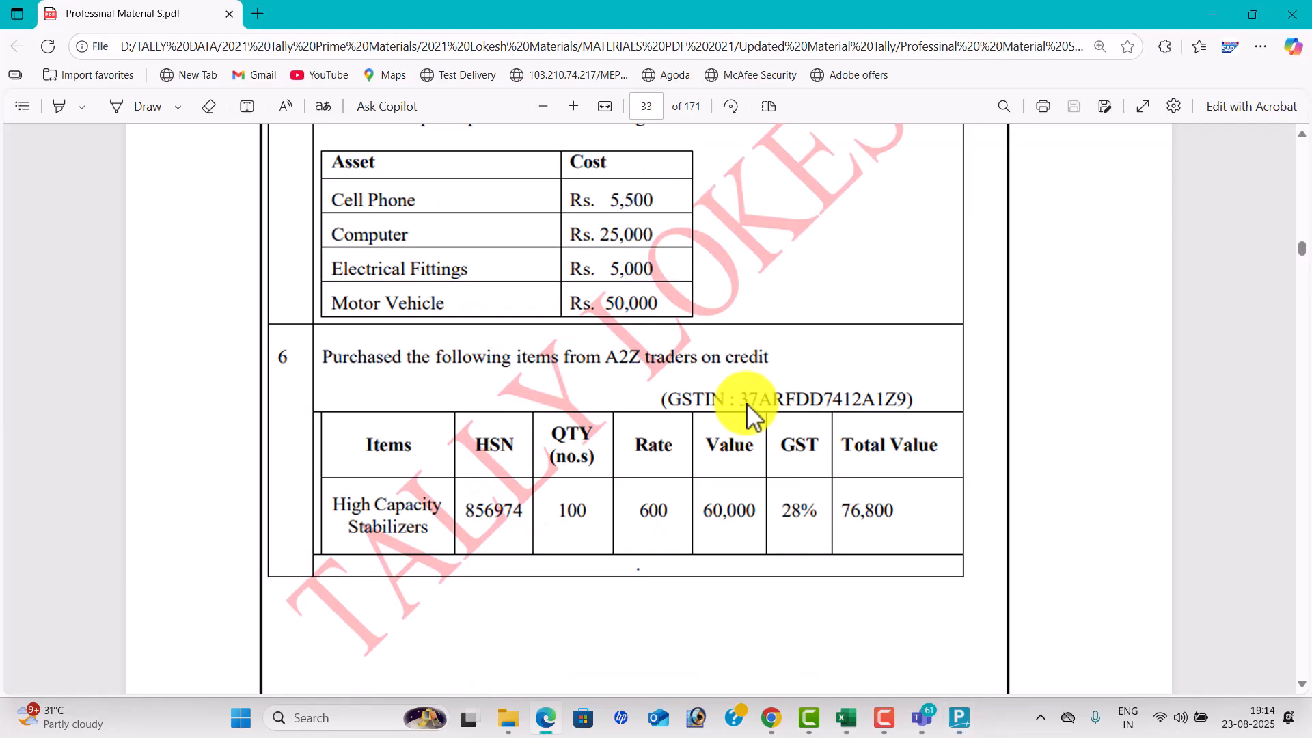
key(alt+Tab)
text(37ARFDD)
key(alt+Tab)
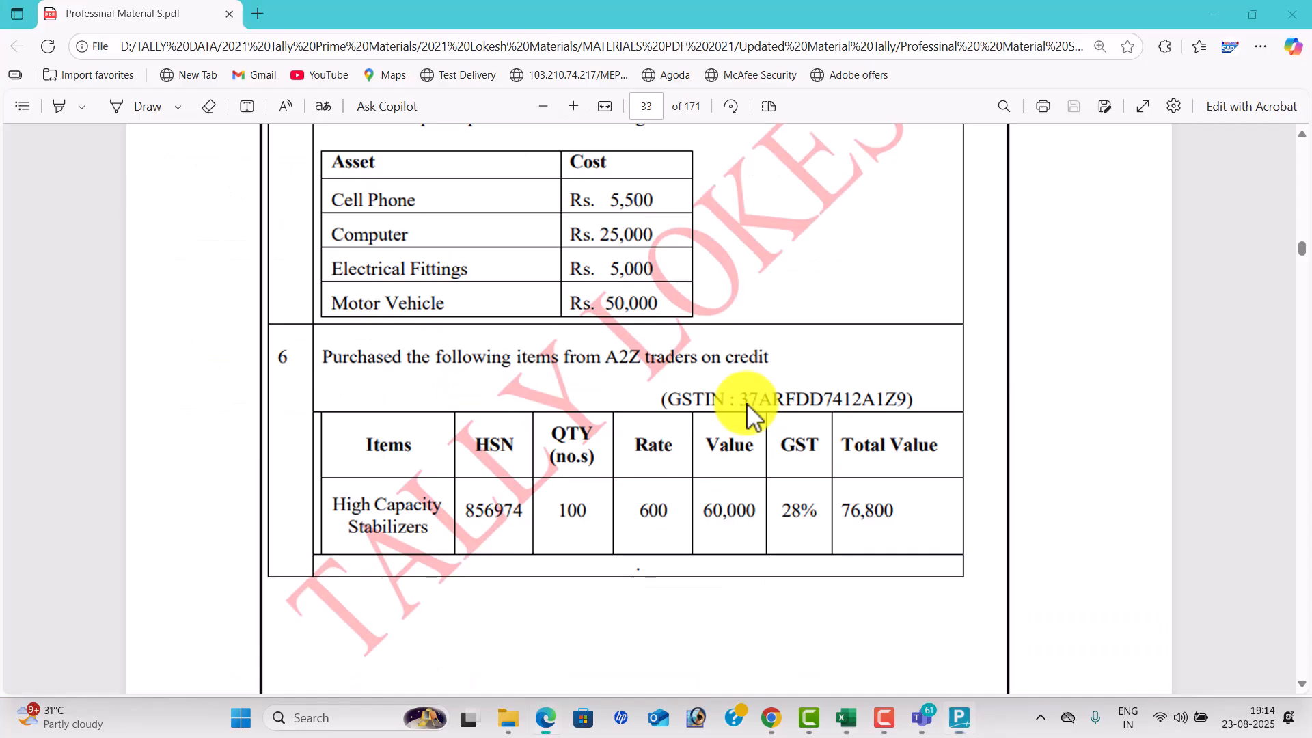
key(alt+Tab)
text(7412)
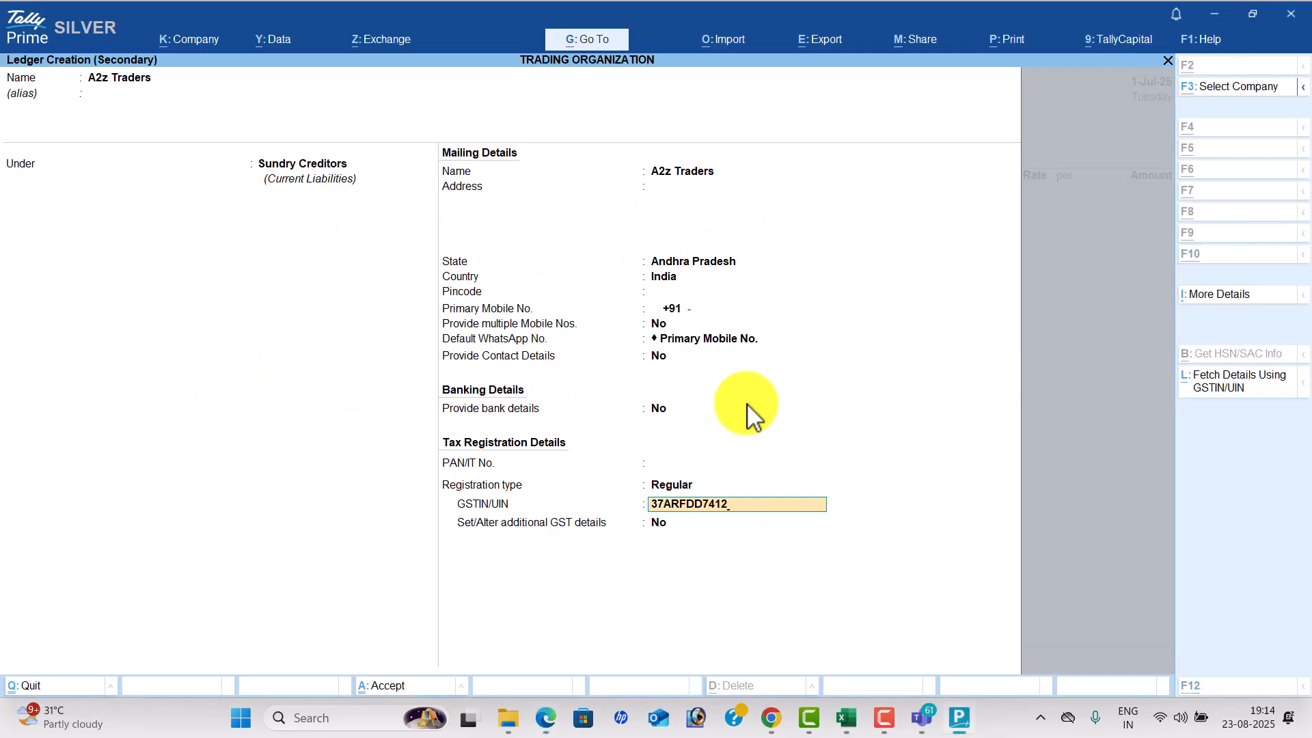
key(alt+Tab)
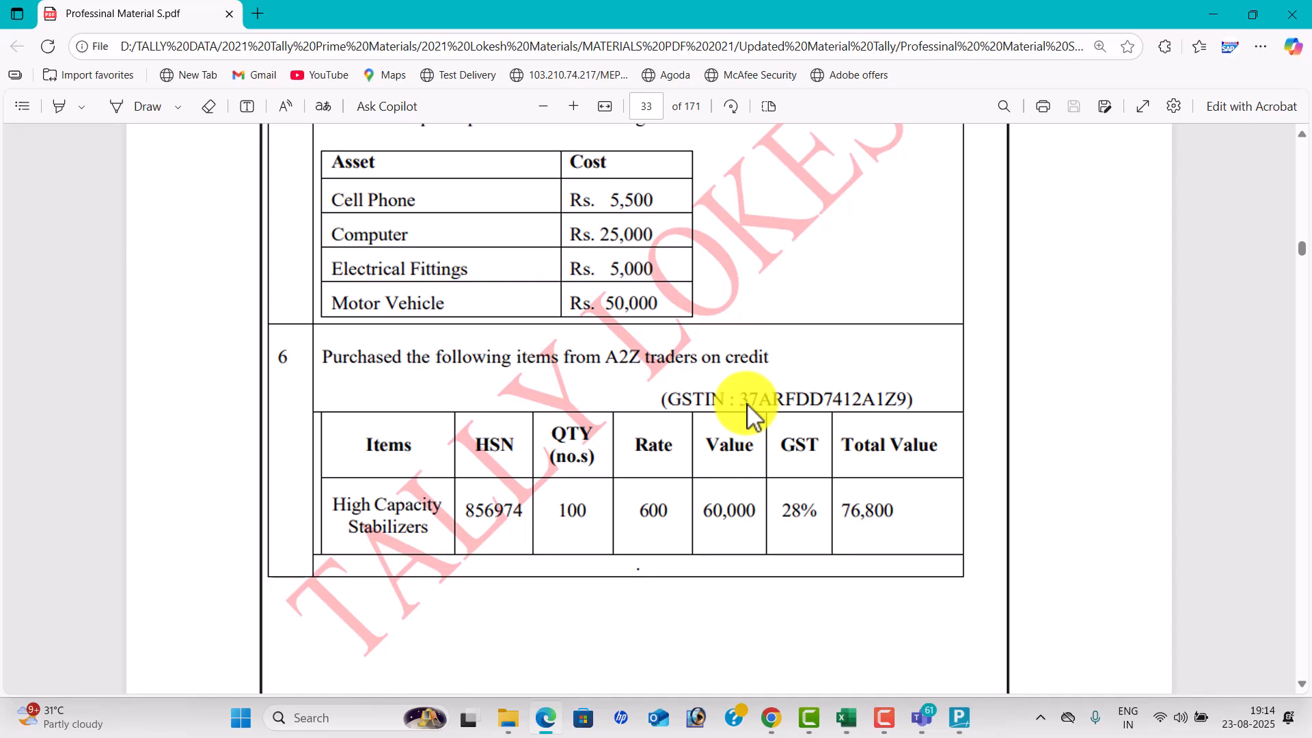
key(alt+Tab)
text(A1Z9)
key(Return)
key(Return)
key(Return)
key(Return)
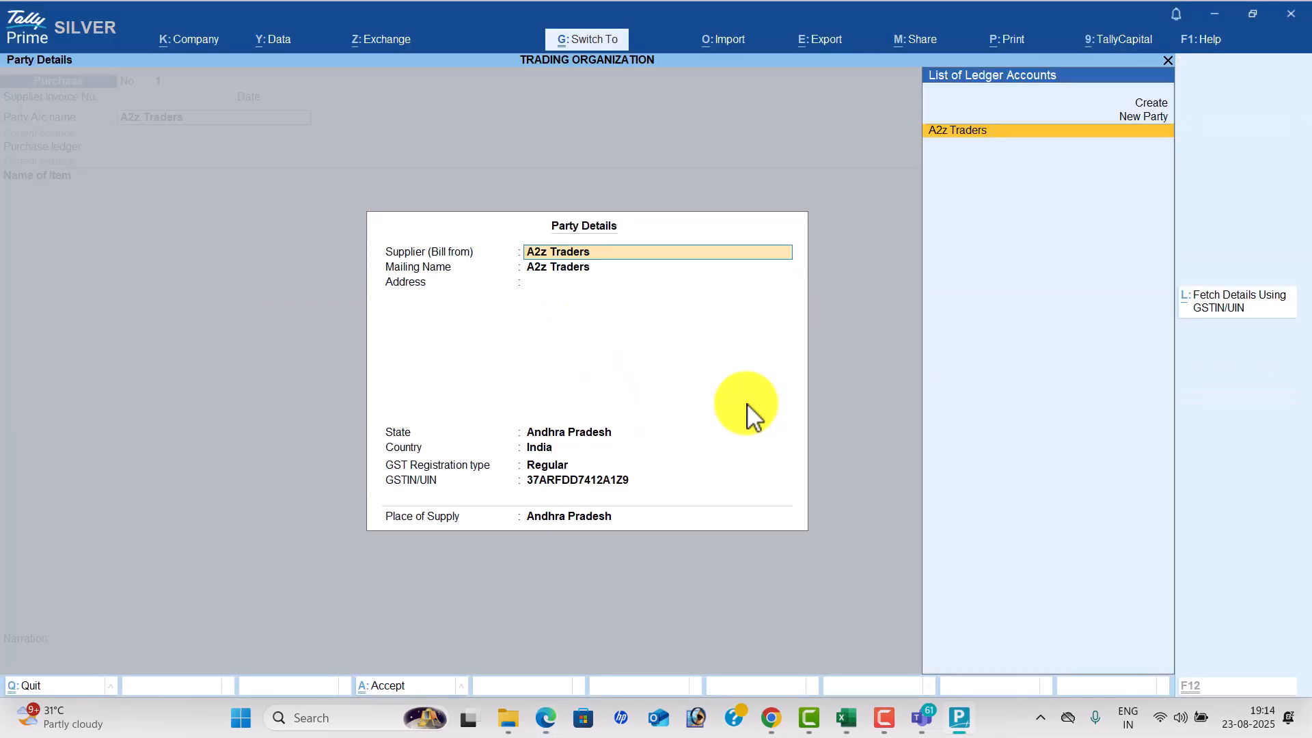
key(Return)
Create a Purchase ledger under Purchase Accounts with Goods as type of supply for the voucher's purchase ledger.
key(alt+c)
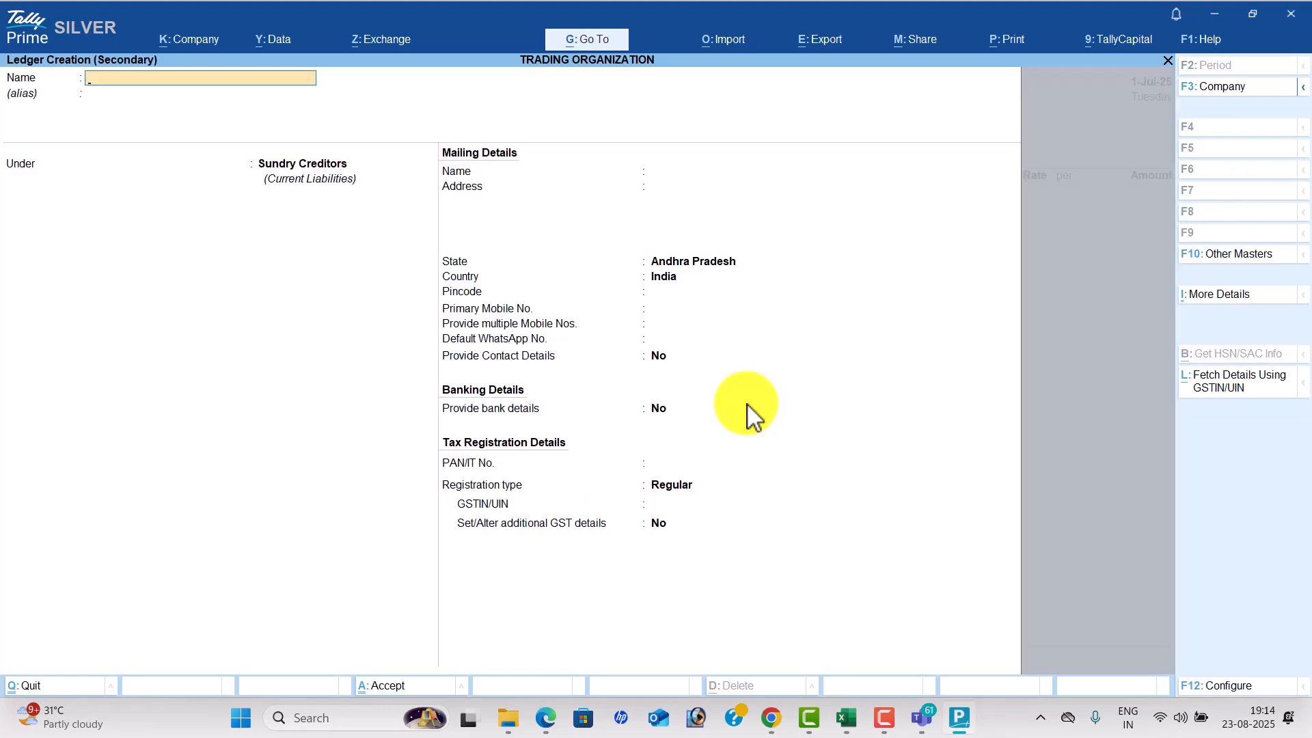
text(Purchase)
key(Return)
text(Pu)
key(Return)
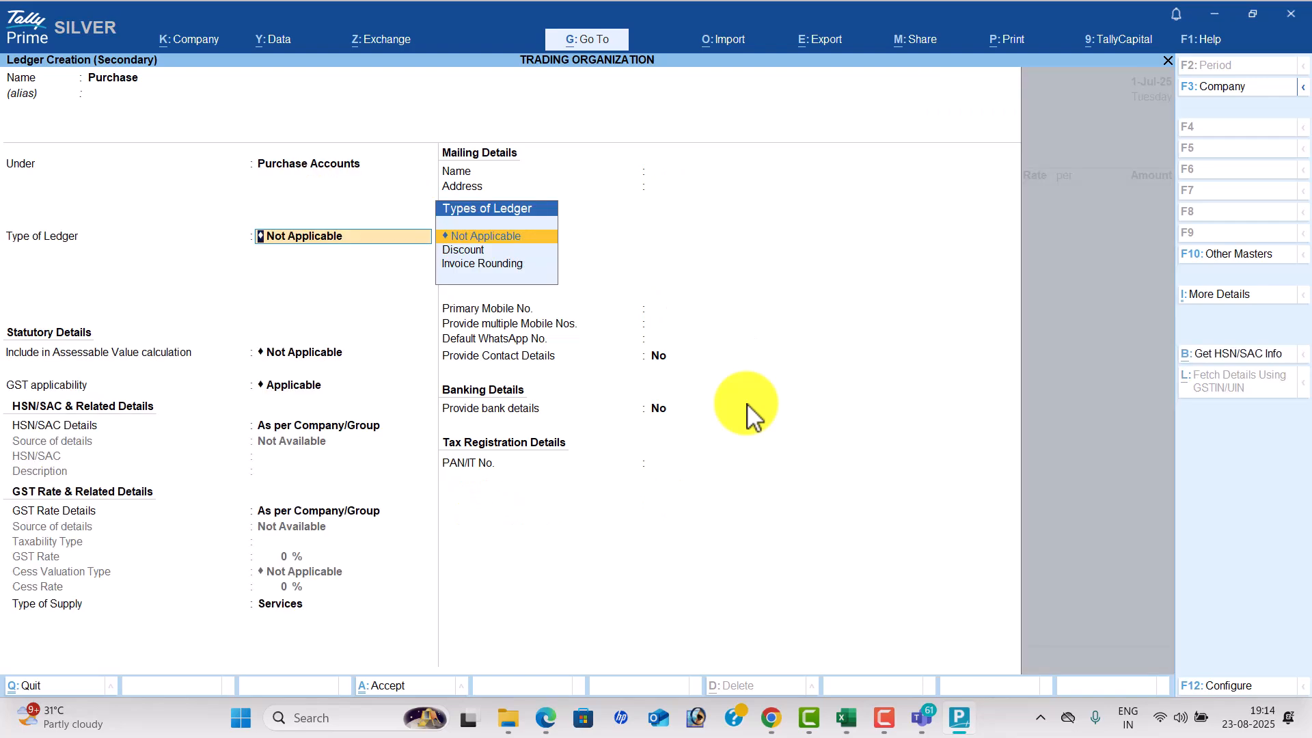
key(Return)
key(Return)
key(Return)
key(Return)
key(Return)
key(Up)
key(Return)
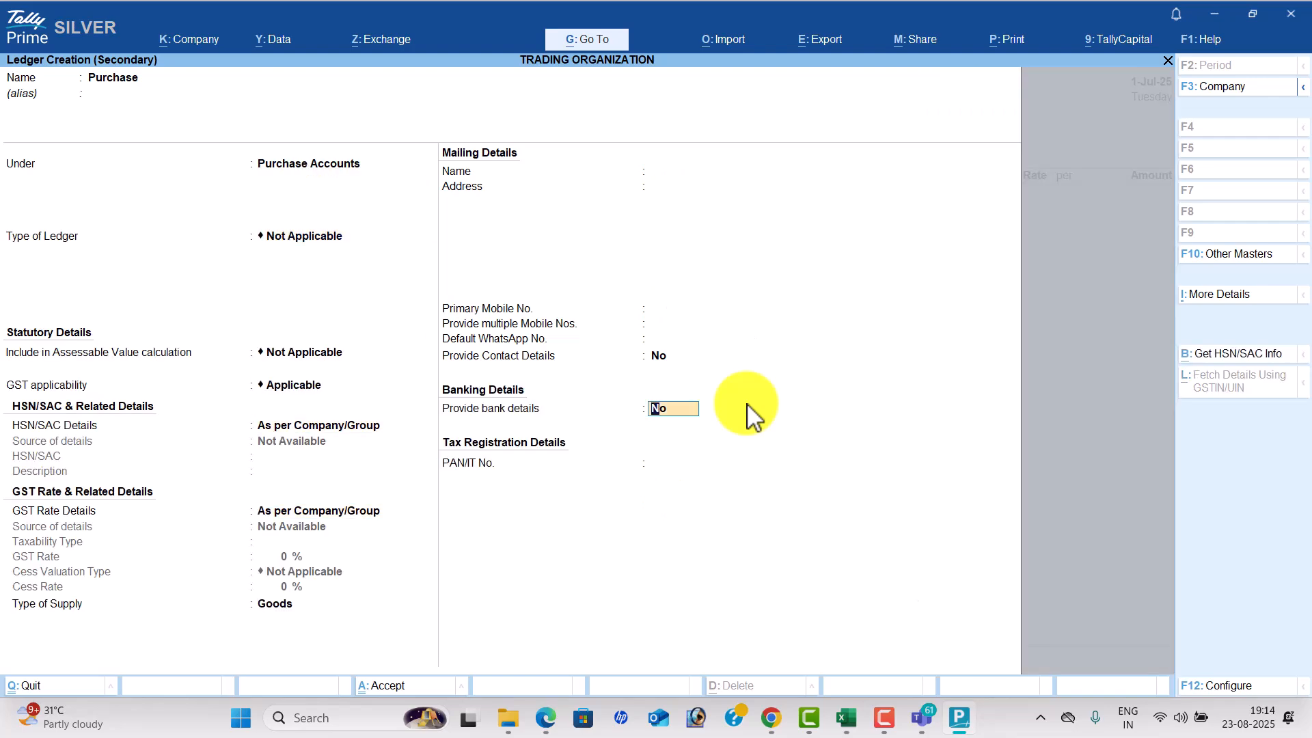
key(ctrl+a)
Start a stock item named High Capacity Stabilizers3 for the first item line of the Purchase voucher.
key(alt+c)
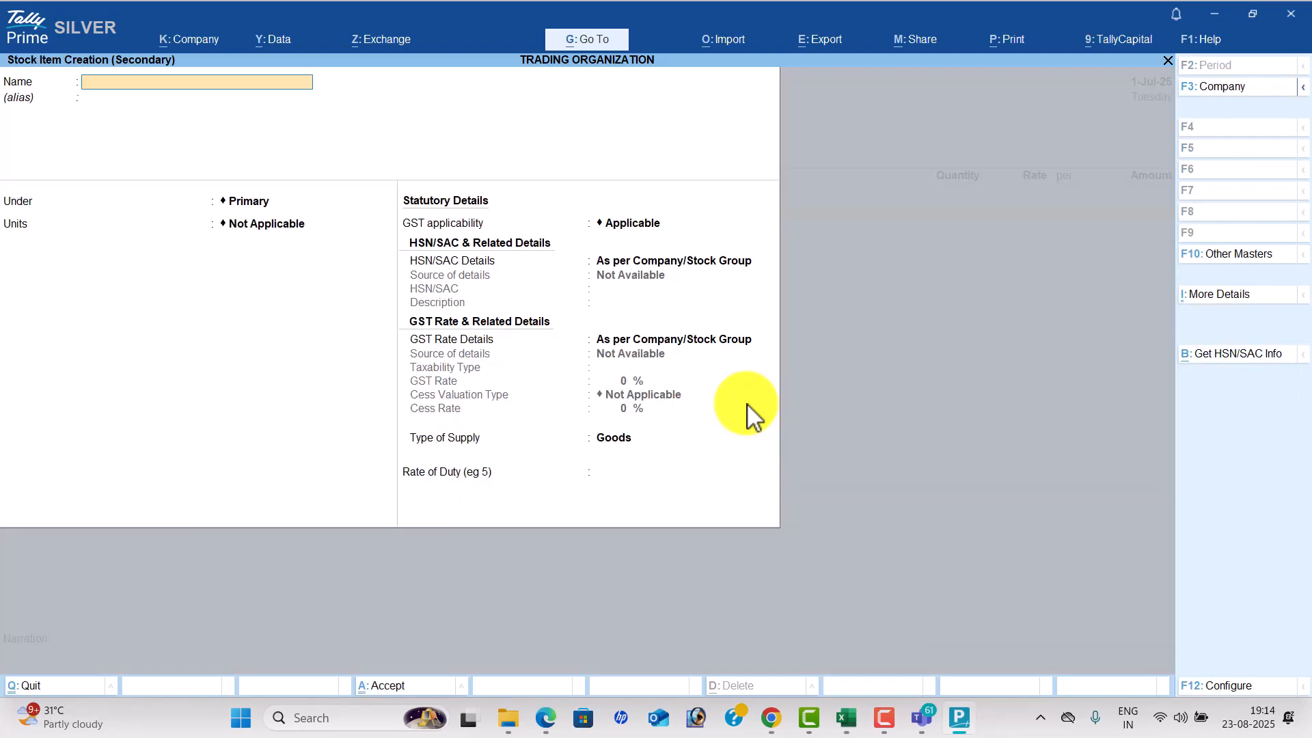
key(alt+Tab)
key(alt+Tab)
text(High Capacity Stabilizers3)
key(Return)
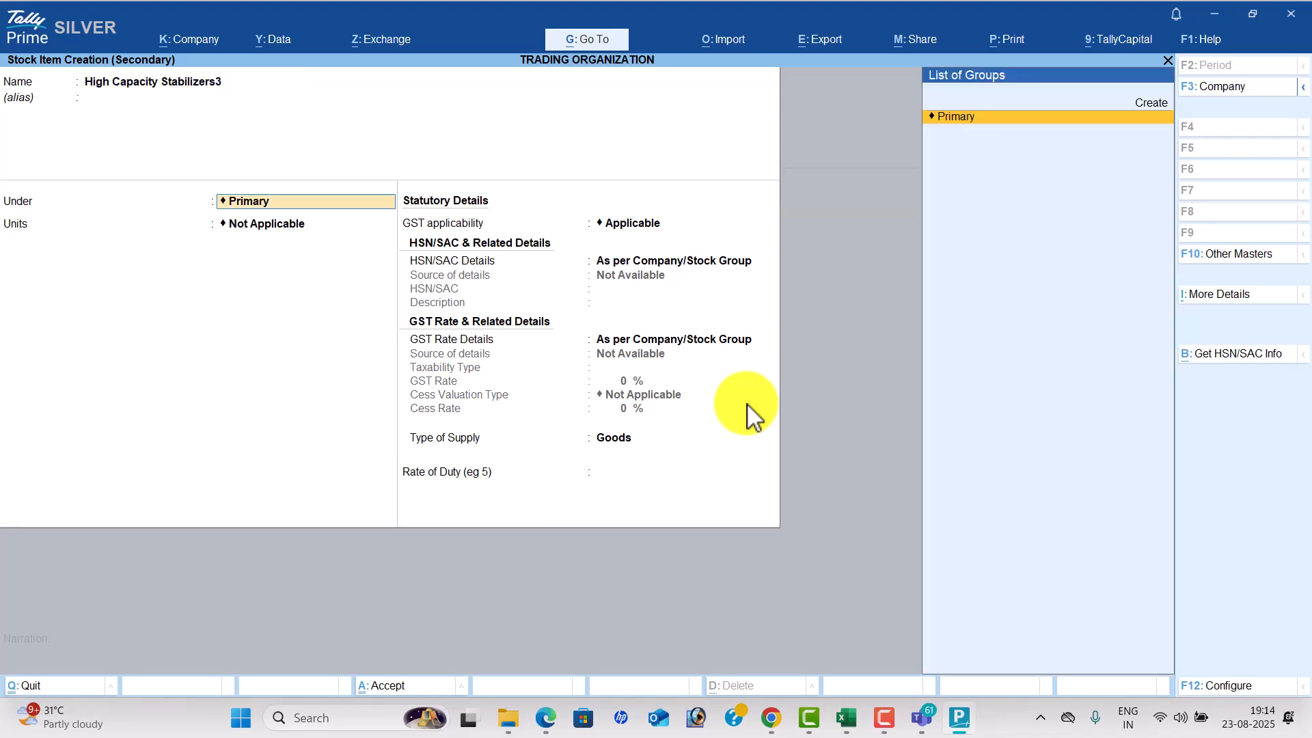
Create a Stabilizers stock group under Primary and place the new stock item in it.
key(alt+c)
text(Stab)
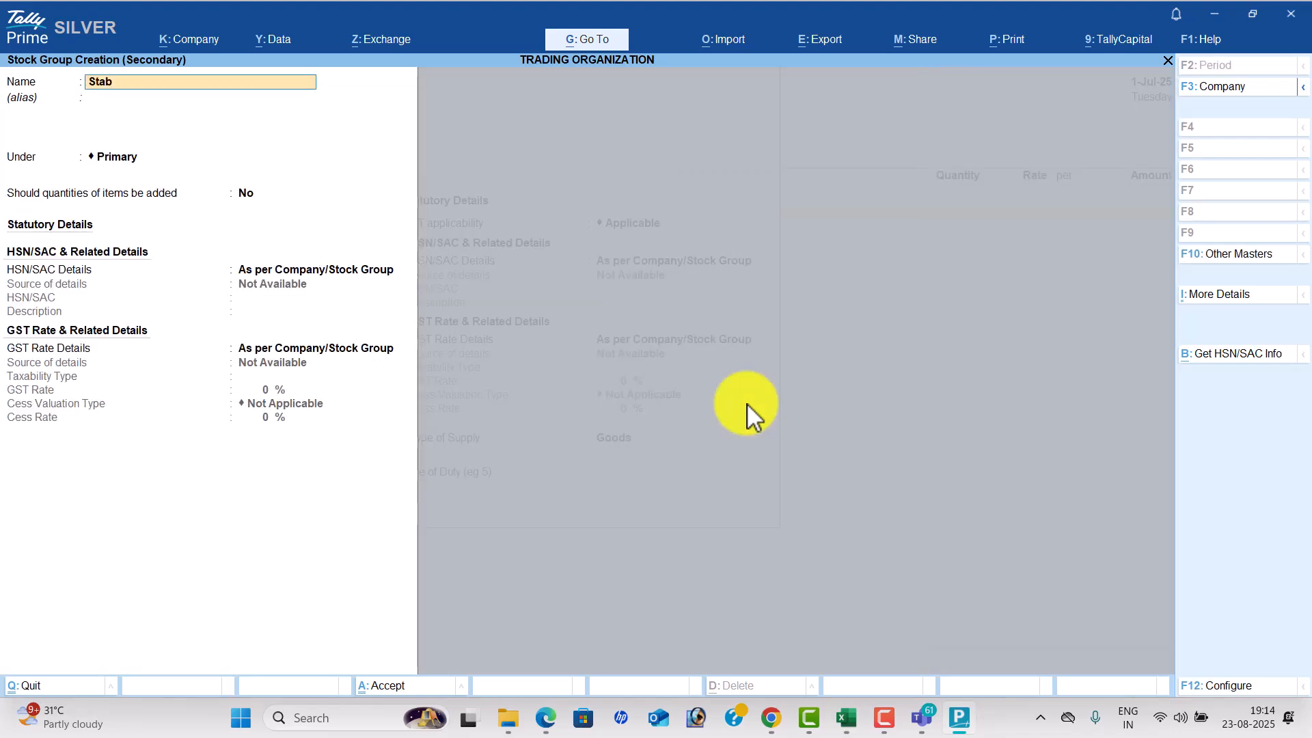
text(ilizers)
key(Return)
key(ctrl+a)
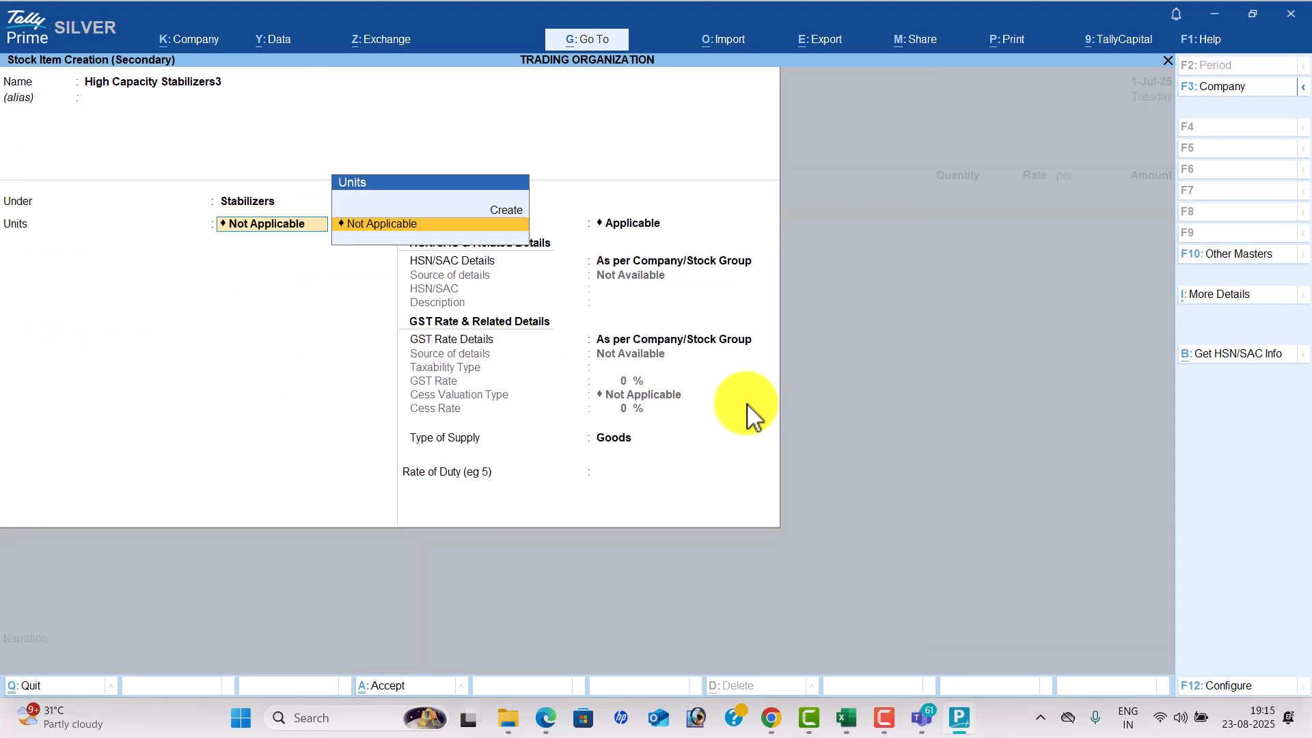
Create a simple unit with symbol nos and 0 decimal places for the stock item, leaving the formal name blank.
key(alt+c)
text(nos)
key(Return)
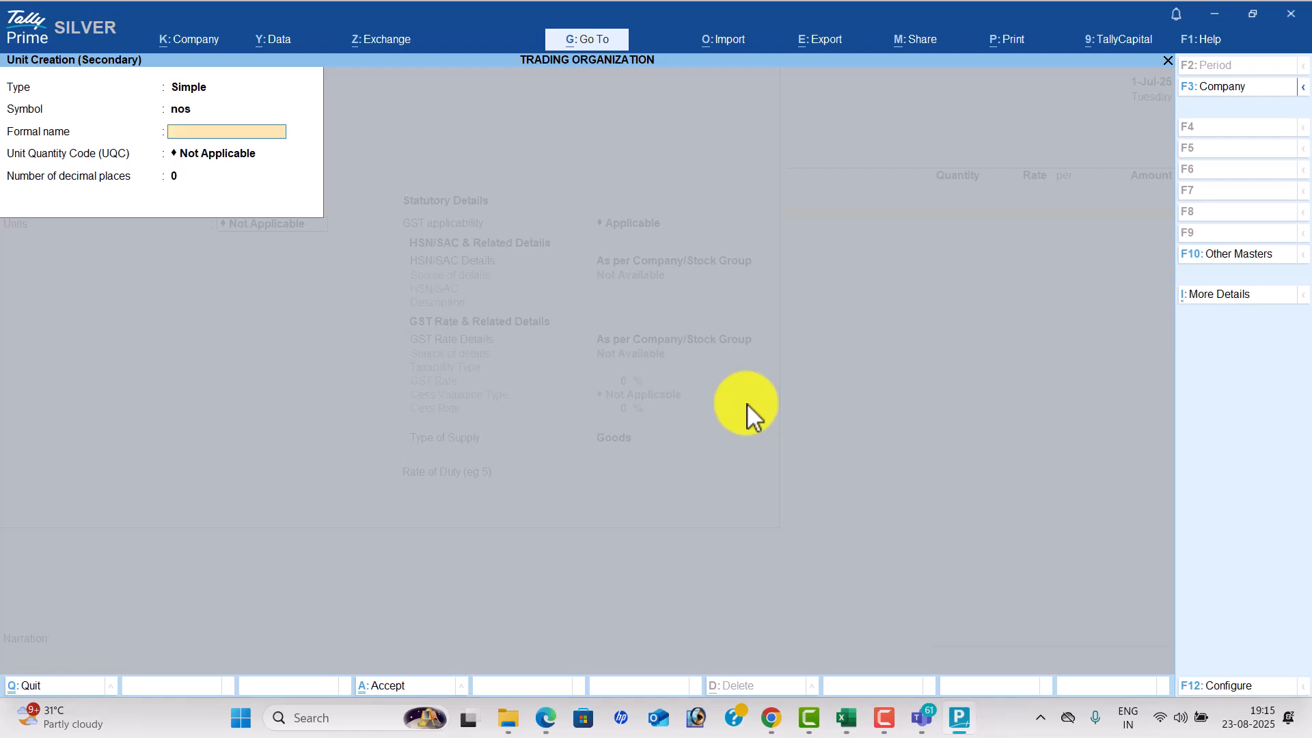
key(Return)
text(n)
key(Return)
key(Return)
Keep GST applicable on the stock item and specify HSN/SAC 856974 from the PDF, without a description.
key(Return)
key(Down)
key(Return)
key(alt+Tab)
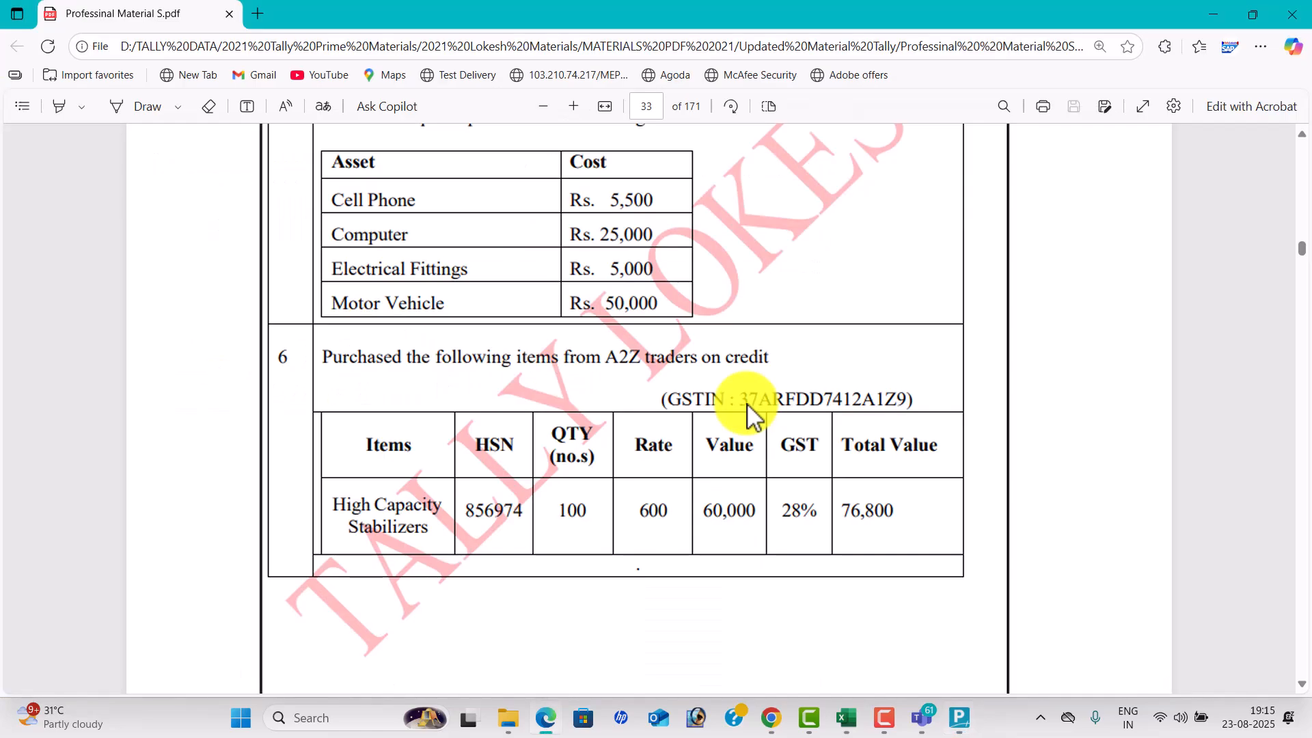
key(alt+Tab)
text(856)
key(alt+Tab)
key(alt+Tab)
text(974)
key(Return)
key(Return)
Specify a 28% GST rate for High Capacity Stabilizers3, as given in the PDF, and save the stock item.
key(Down)
key(Return)
key(Return)
key(alt+Tab)
key(alt+Tab)
text(28)
key(Return)
key(Return)
key(Return)
key(Return)
key(Return)
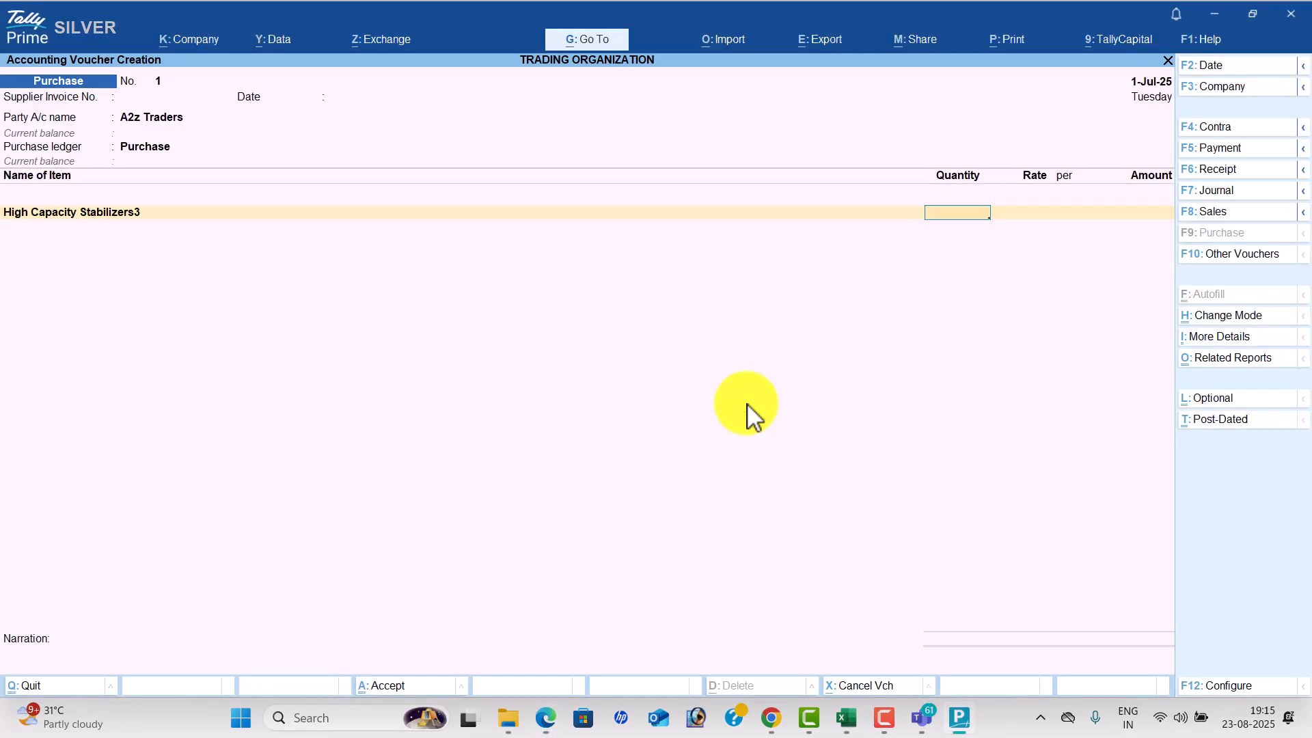
Enter a quantity of 100 nos at a rate of 600 for the stabilizers and finish the item list.
key(alt+Tab)
key(alt+Tab)
text(100)
key(Return)
text(600)
key(Return)
key(Return)
key(Return)
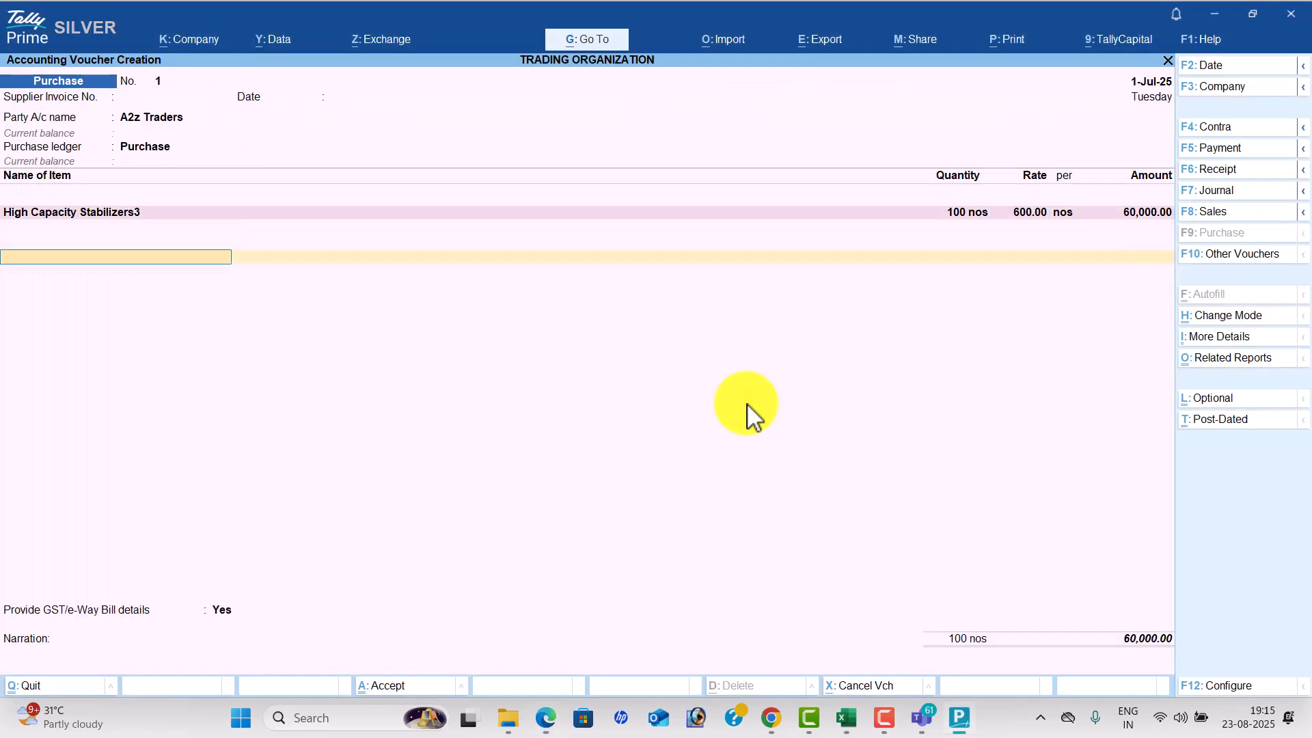
Create a CGST ledger under Duties & Taxes with duty type GST and tax type CGST, and add its tax line.
key(alt+c)
text(CGST)
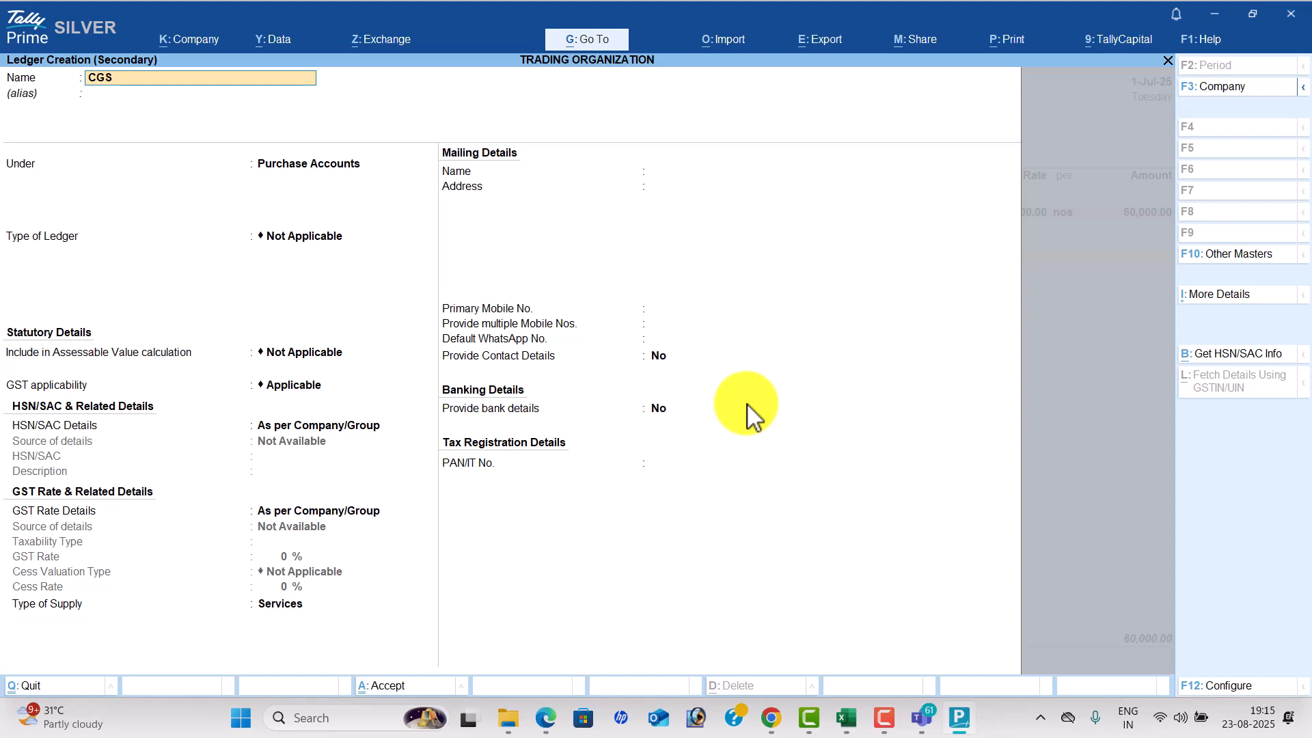
key(Return)
text(Du)
key(Return)
key(Up)
key(Return)
key(Down)
key(Return)
key(Return)
key(Return)
key(Return)
key(Return)
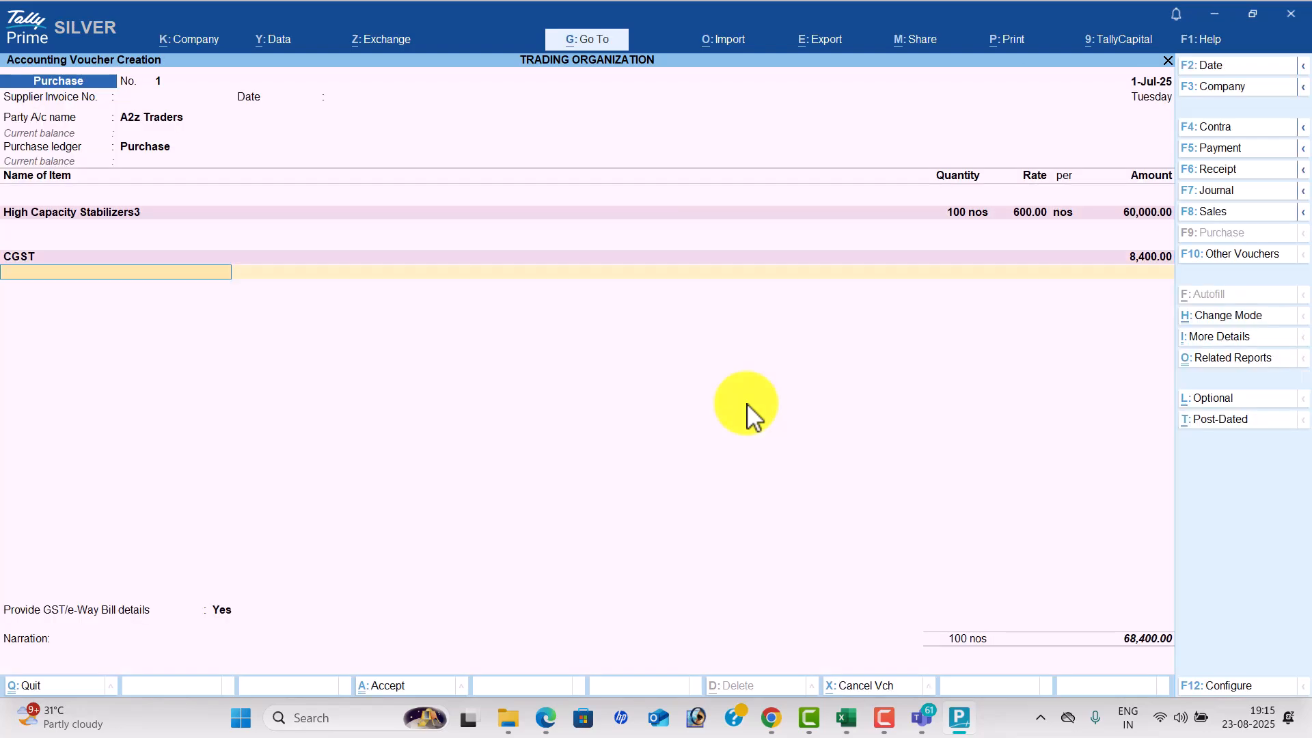
Create an SGST ledger under Duties & Taxes with duty type GST and tax type SGST/UTGST, and add its tax line.
key(alt+c)
text(SGST)
key(Return)
key(Return)
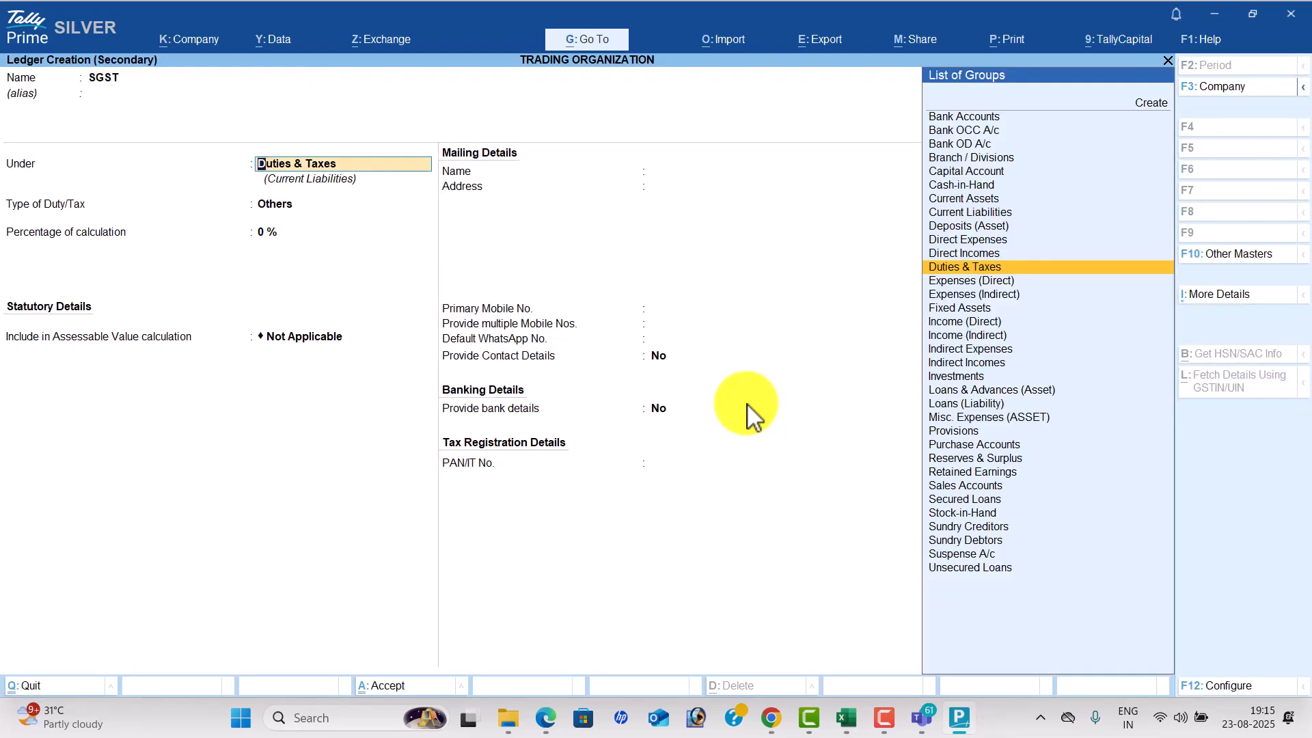
key(Return)
text(g)
key(Return)
key(Down)
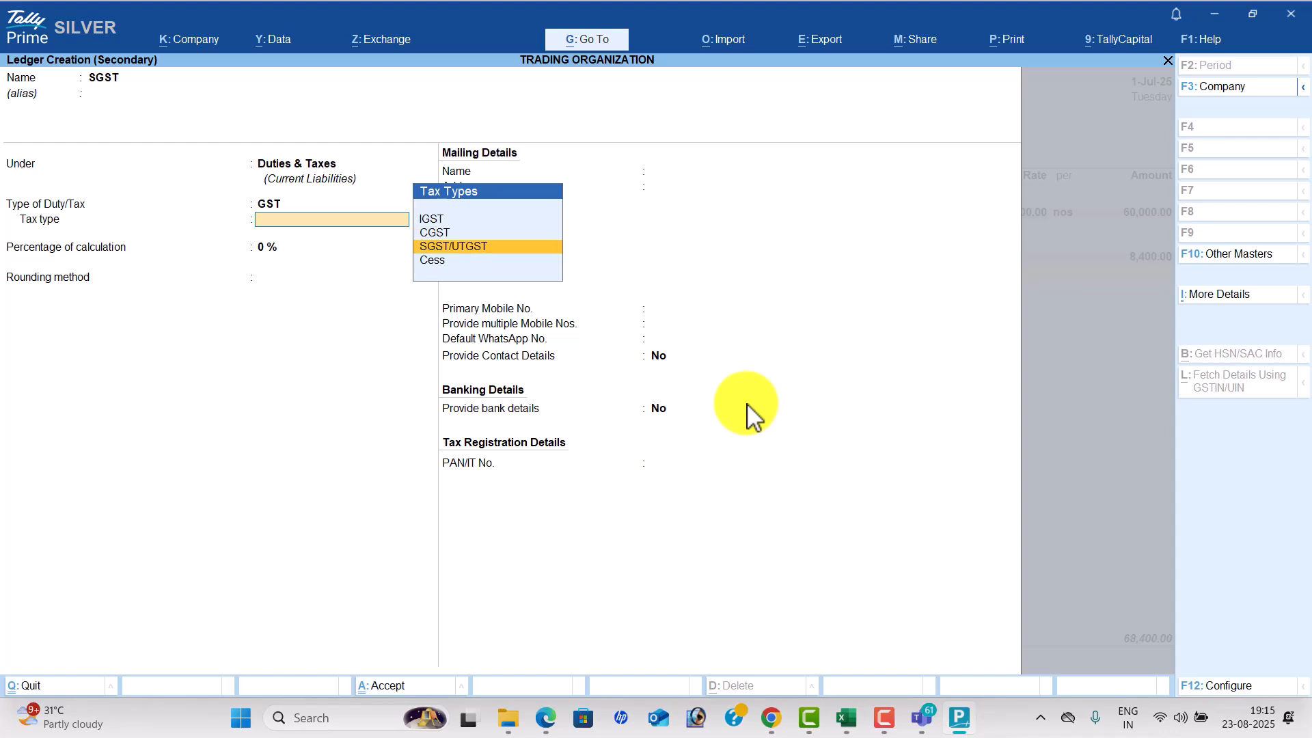
key(Return)
key(Return)
key(Return)
key(Return)
key(Return)
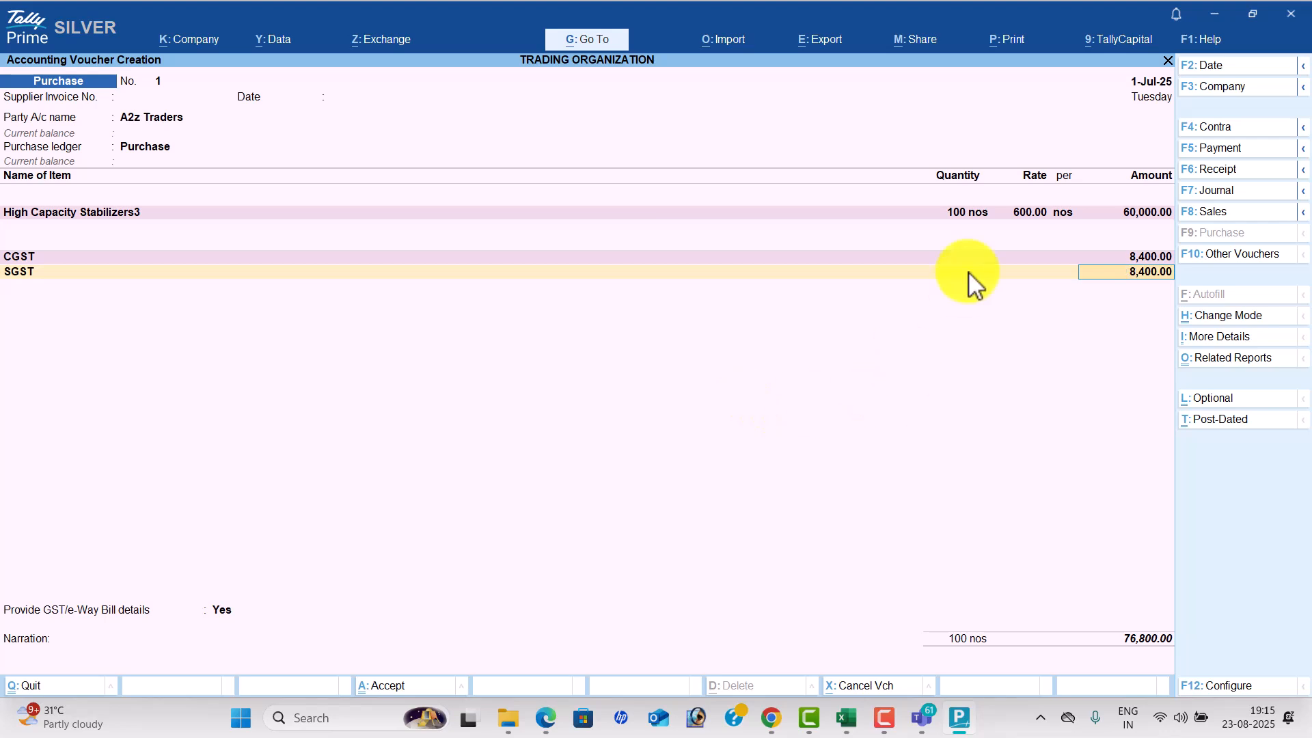
Examine the voucher's detailed GST - Tax Analysis, including the item value and the CGST and SGST/UTGST rates and amounts.
click(1230, 361)
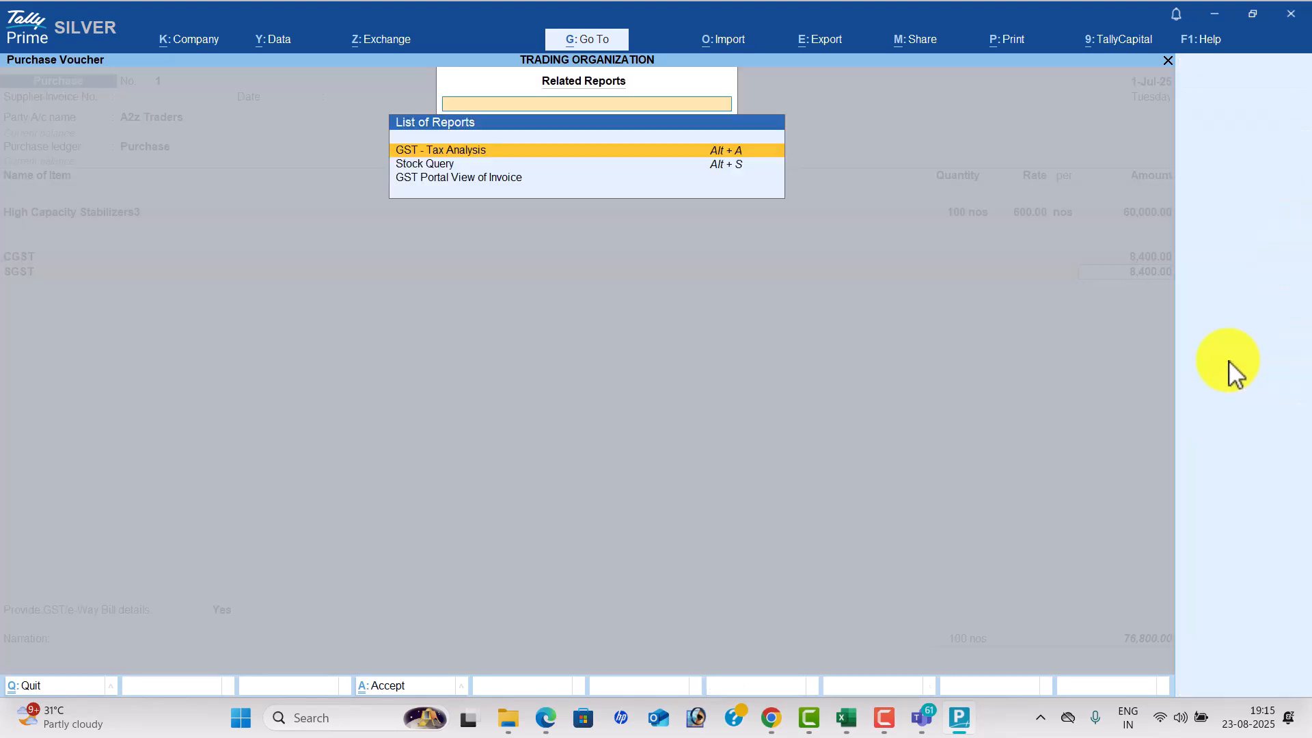
key(Return)
key(alt+F5)
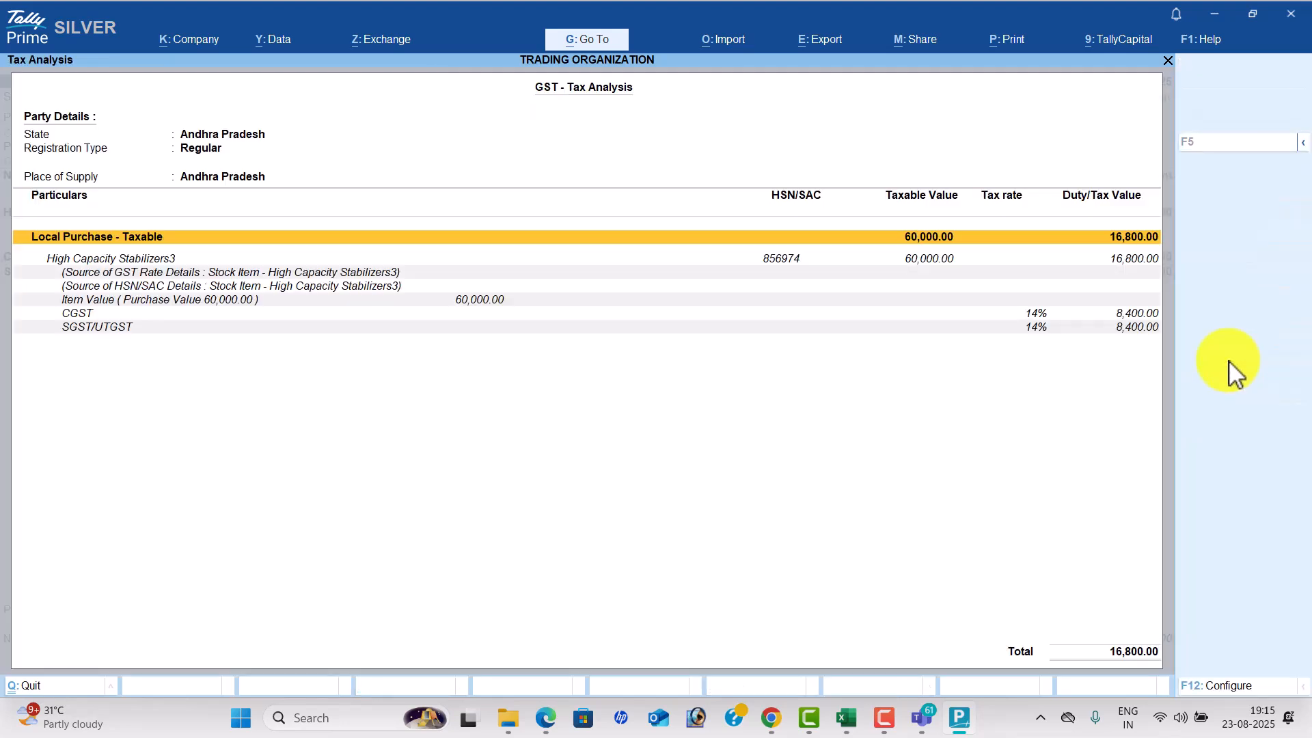
key(Down)
key(Down)
key(Down)
key(Down)
key(Down)
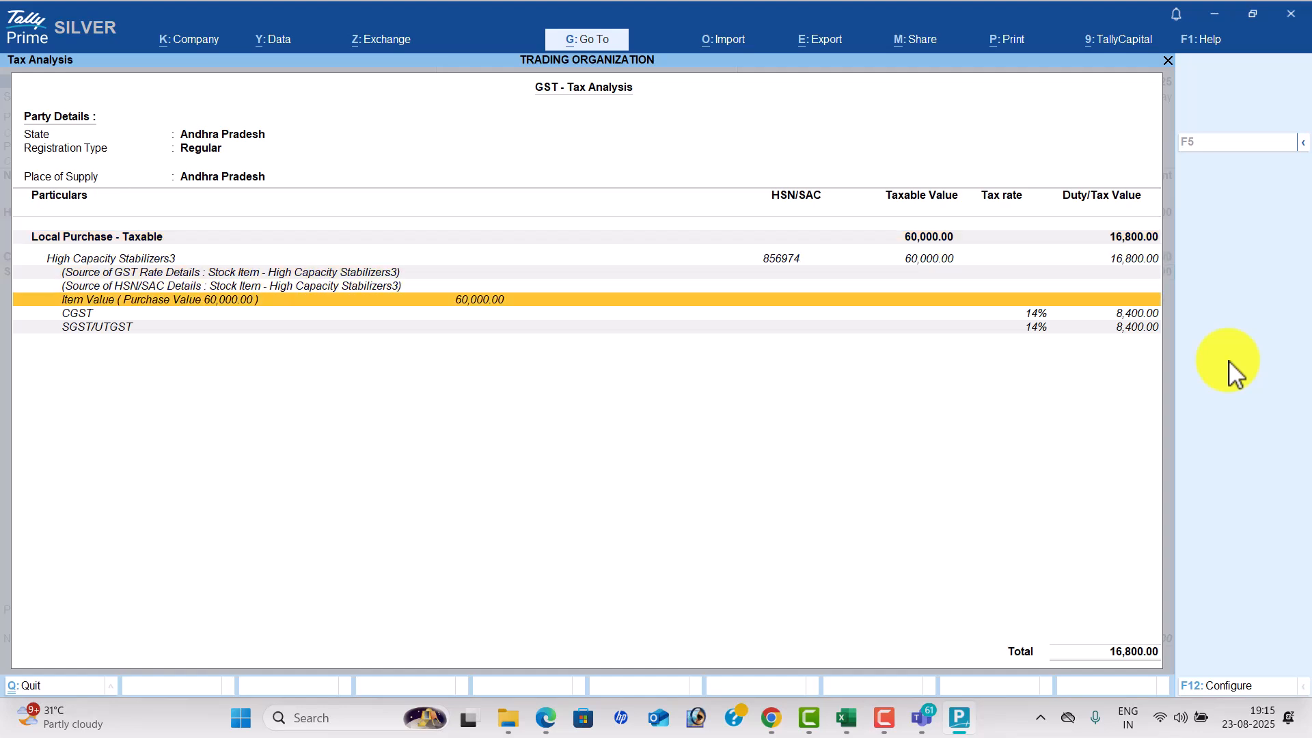
key(Up)
key(Up)
key(Up)
key(Up)
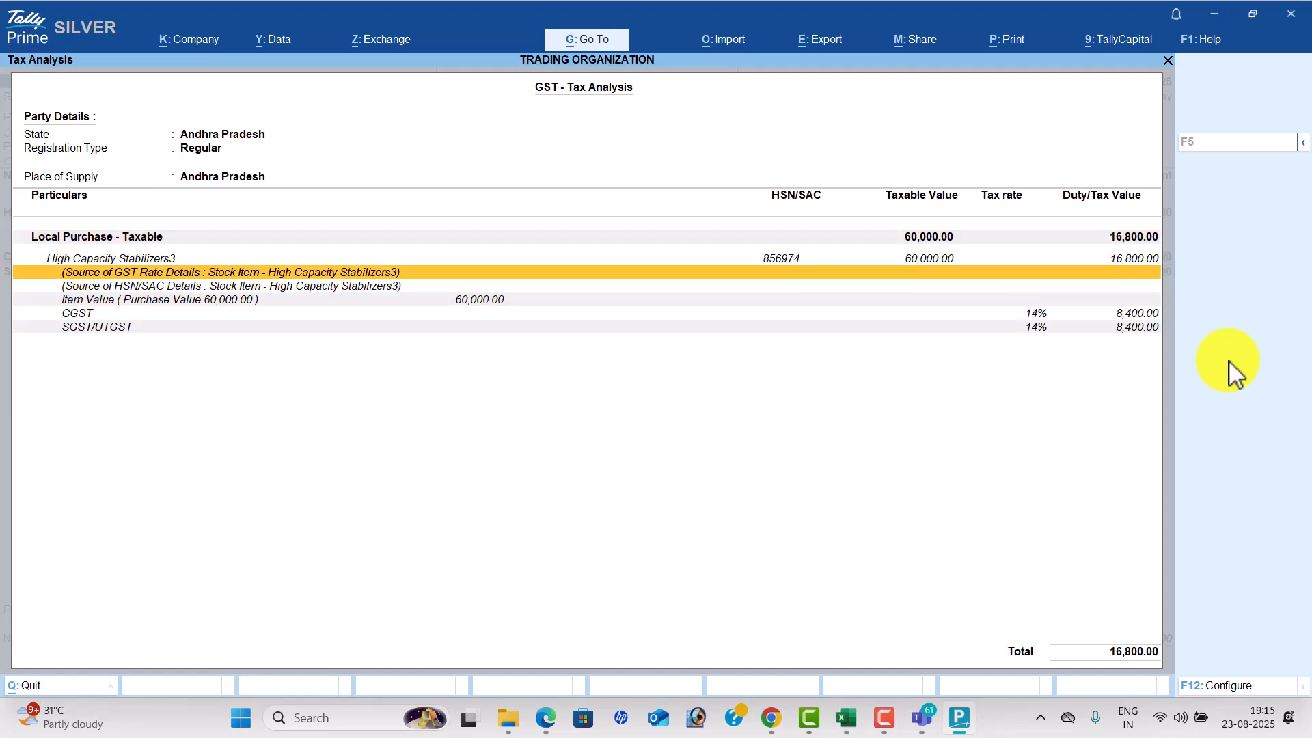
key(Down)
key(Down)
key(Down)
key(Down)
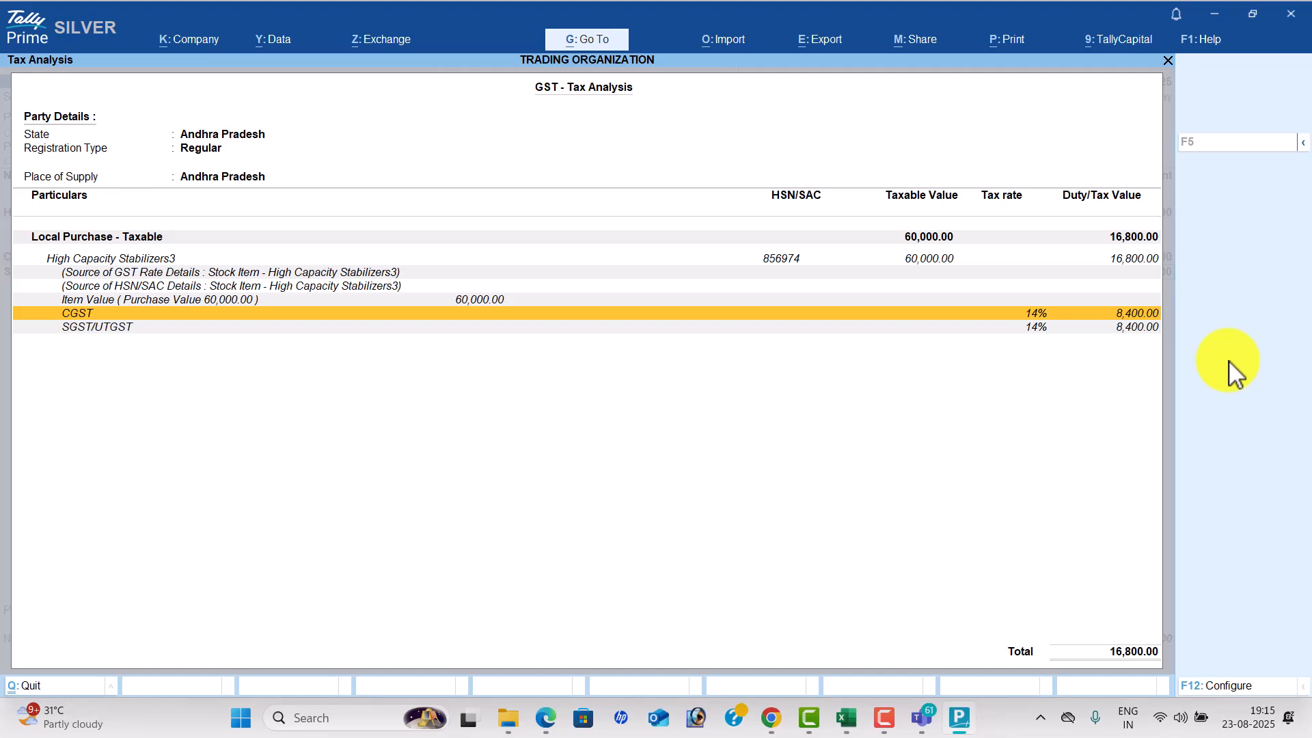
key(Down)
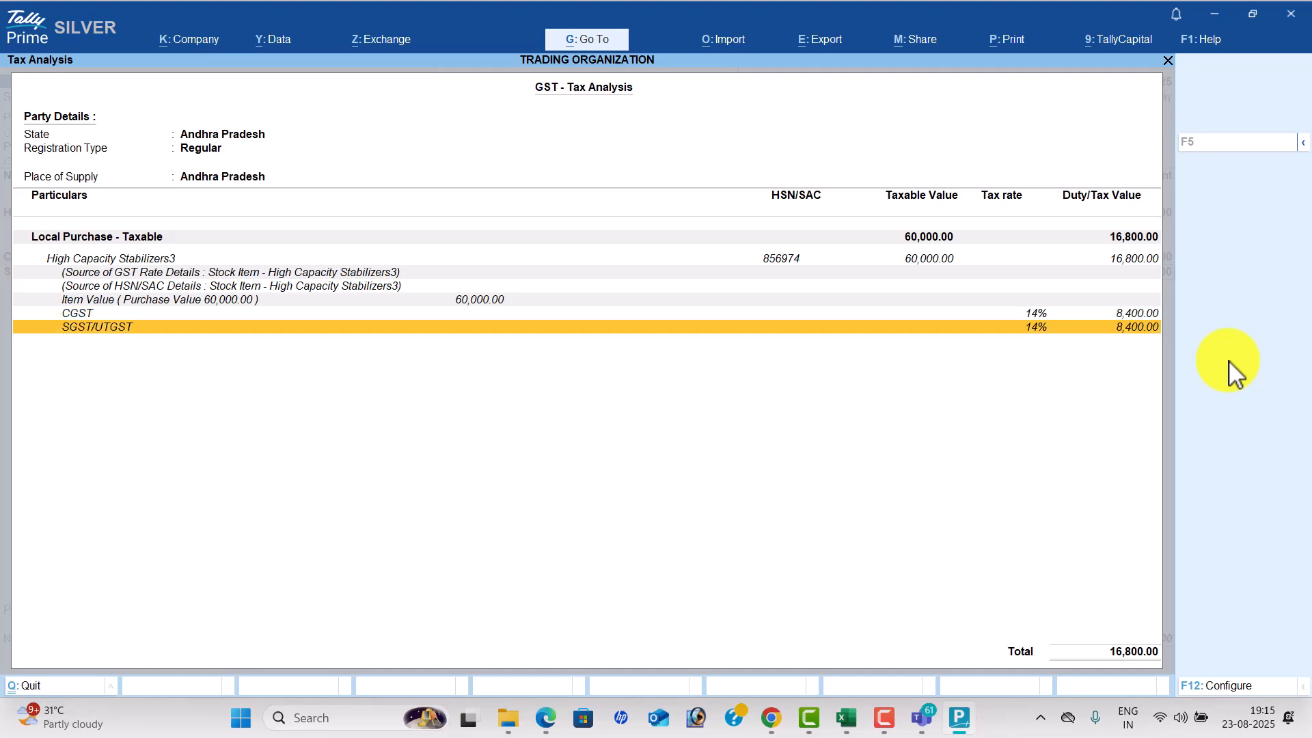
key(Escape)
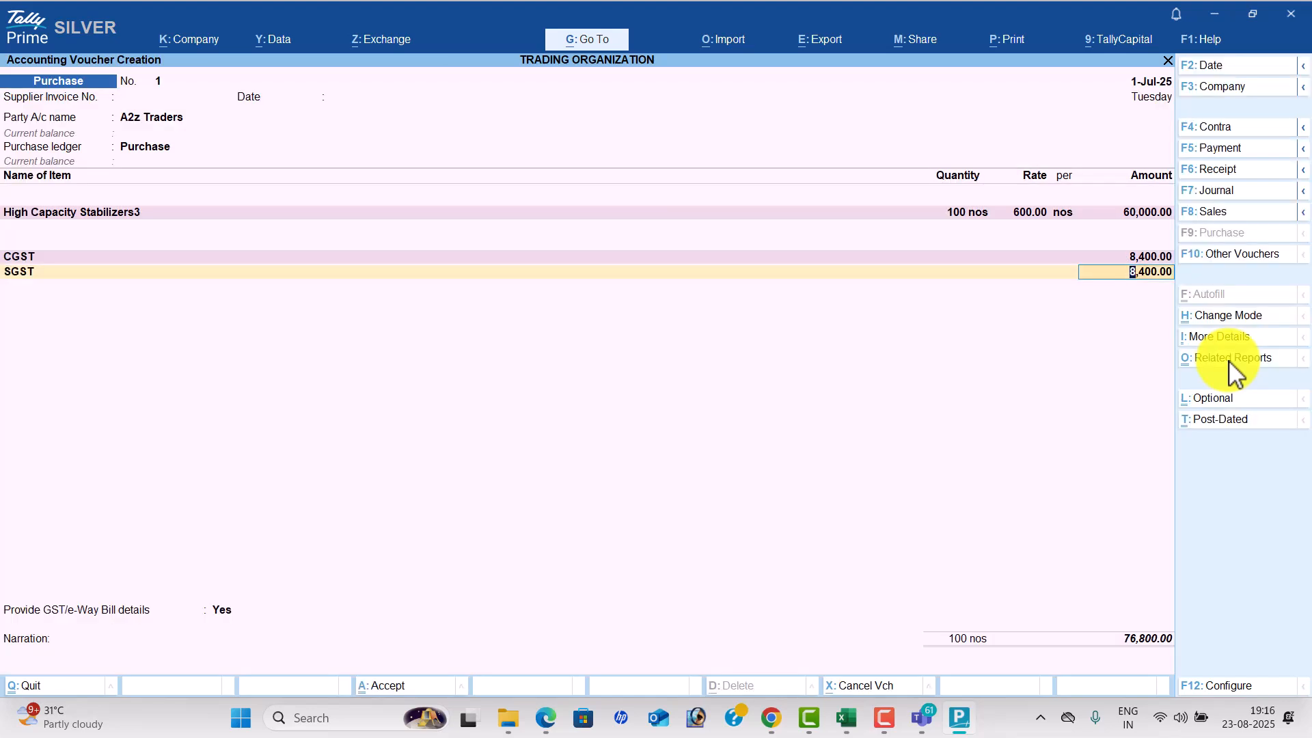
Compare the voucher total with the PDF and save the Purchase voucher without GST/e-Way Bill details.
key(ctrl)
key(ctrl)
key(alt+Tab)
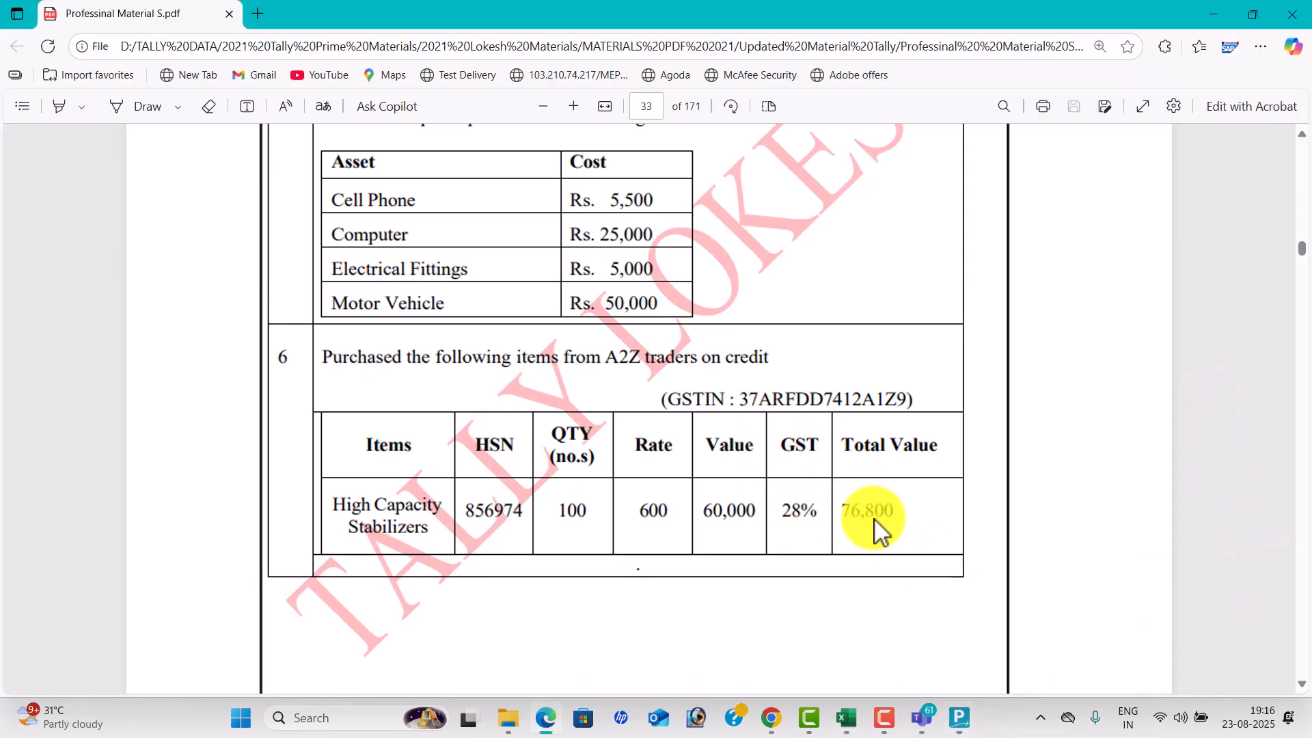
key(alt+Tab)
key(Return)
key(Return)
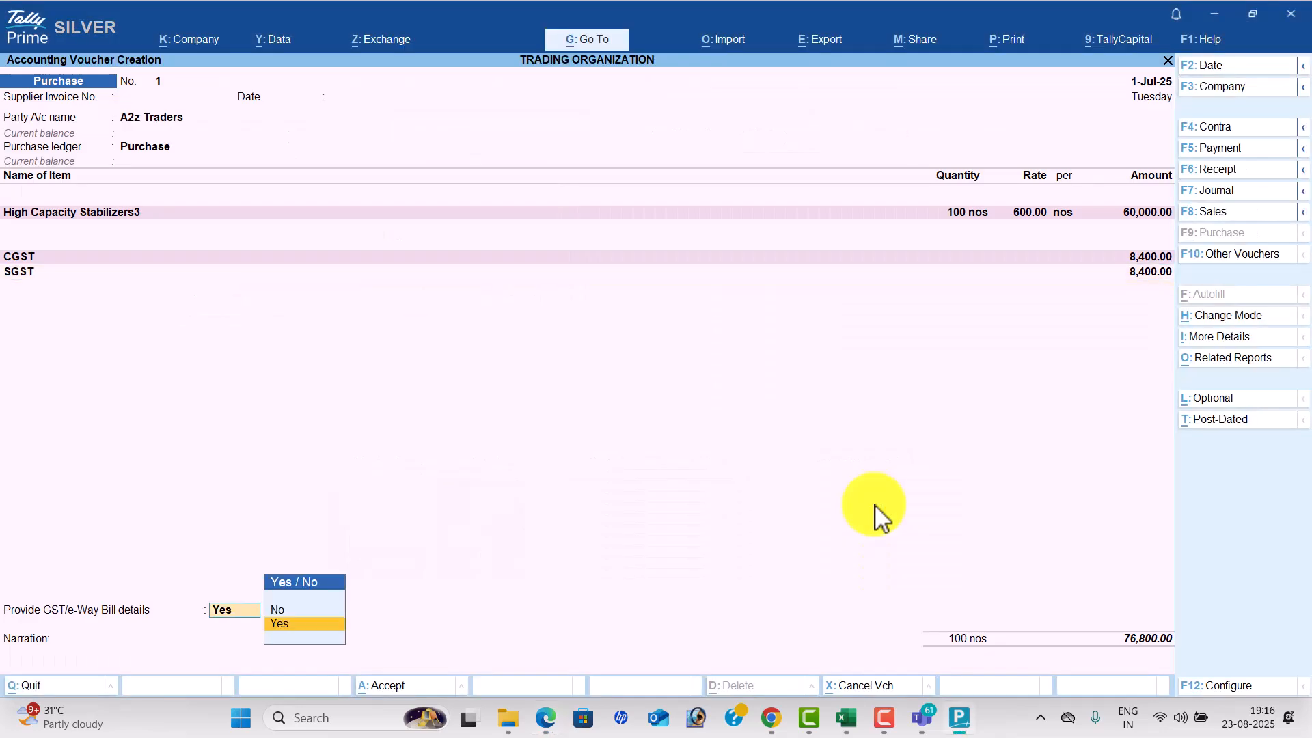
key(Up)
key(Return)
key(Return)
key(Return)
key(Return)
Check the PDF's seventh transaction, the credit purchase from A2Z Traders, and return to the new Purchase voucher.
key(alt+Tab)
scroll(576, 486, down, 10)
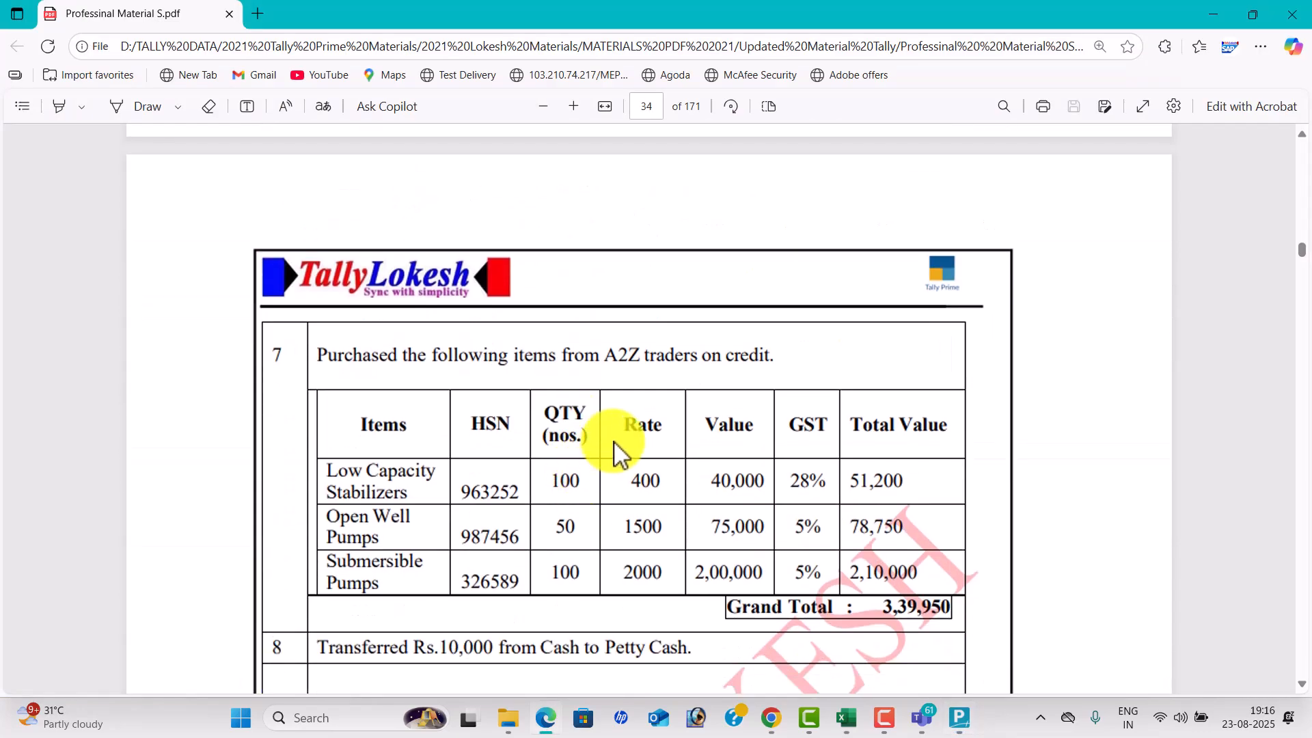
scroll(620, 444, down, 2)
key(alt+Tab)
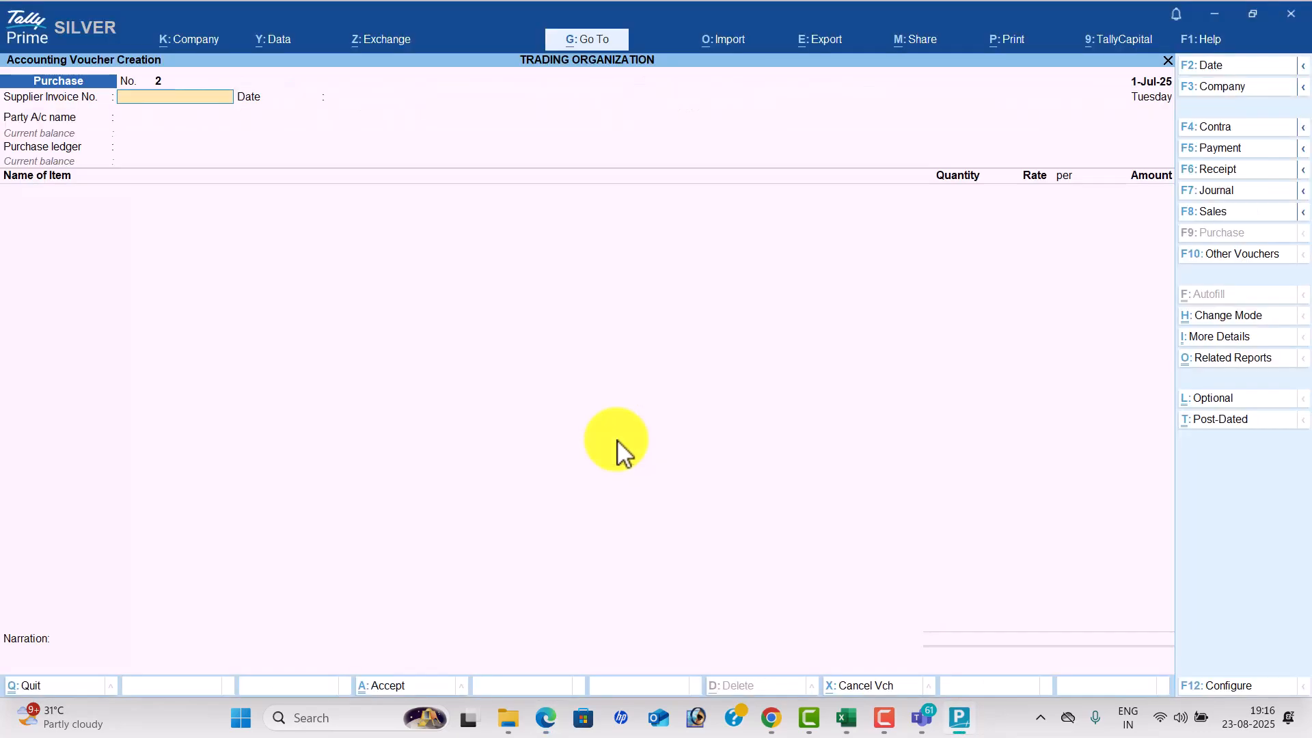
Set A2z Traders as the Purchase voucher's party with default receipt and party details, and use the Purchase ledger.
key(Return)
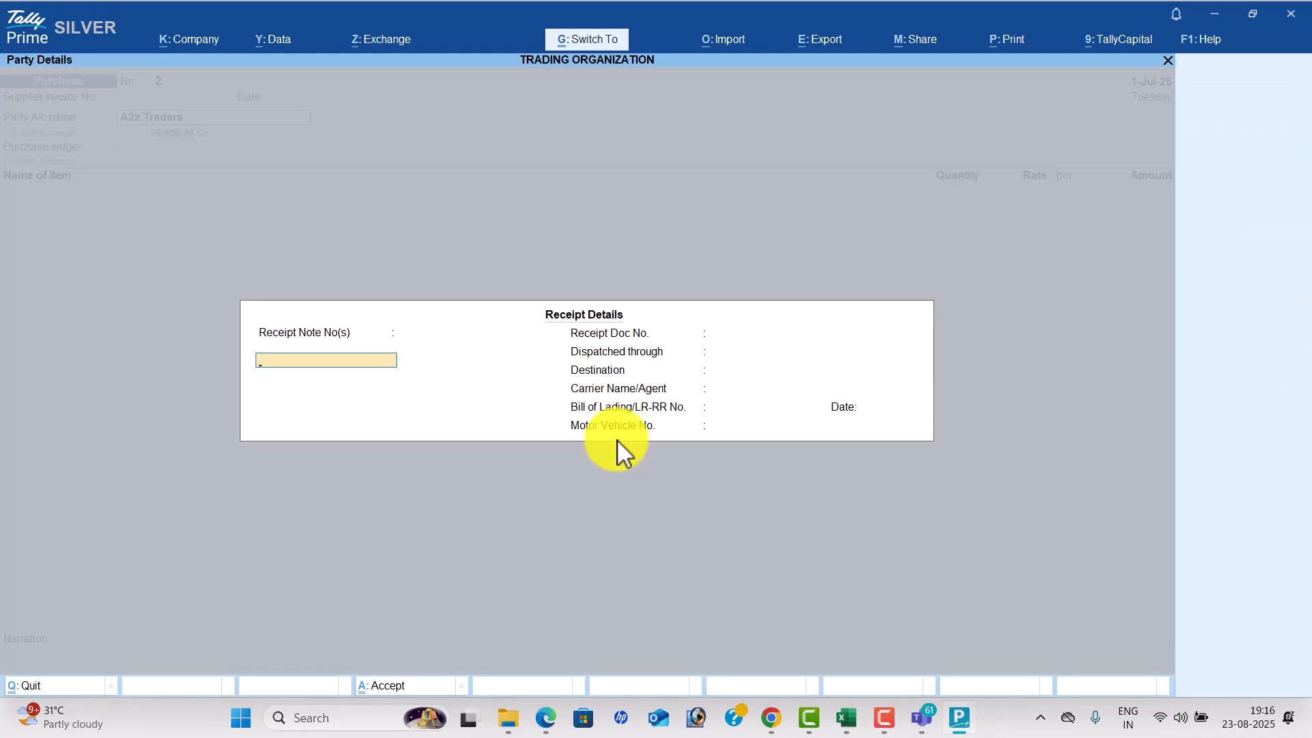
key(ctrl+a)
key(Return)
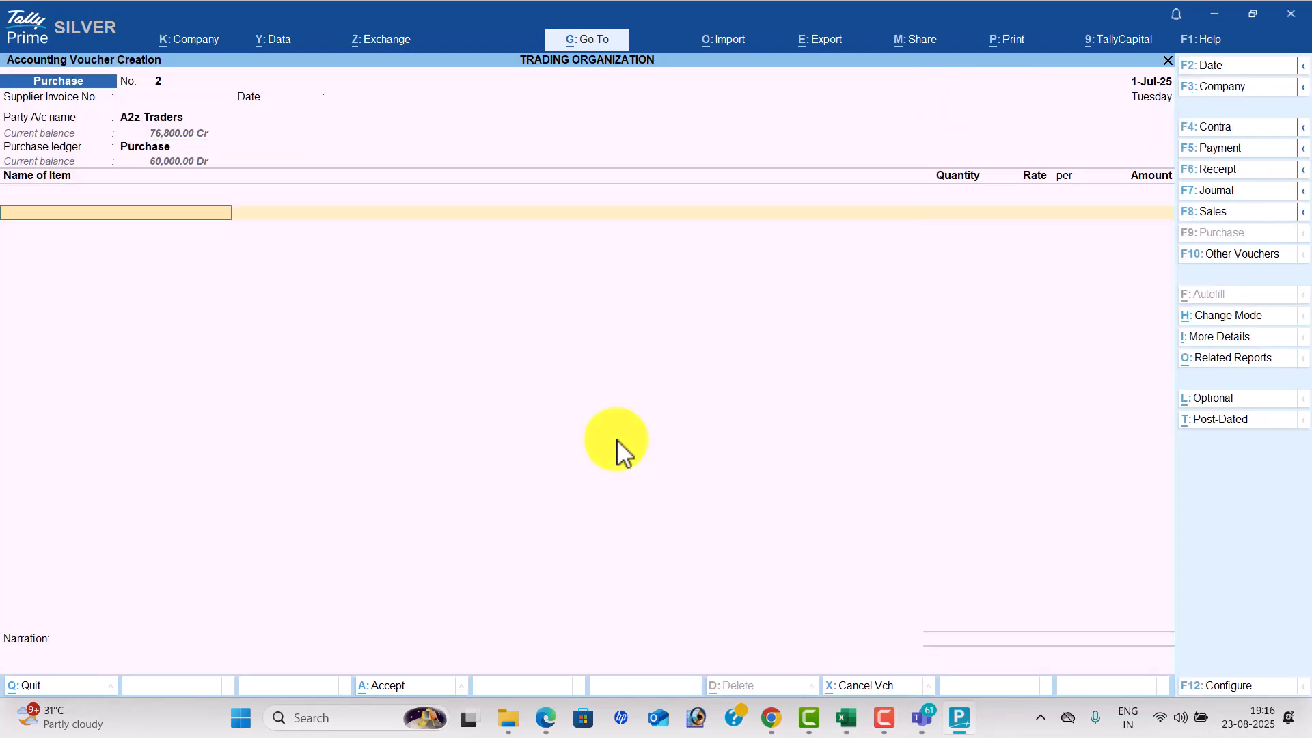
Start a new stock item named Low Capacity Stabilizers under the Stabilizers group, with nos as its unit.
key(alt+c)
key(alt+Tab)
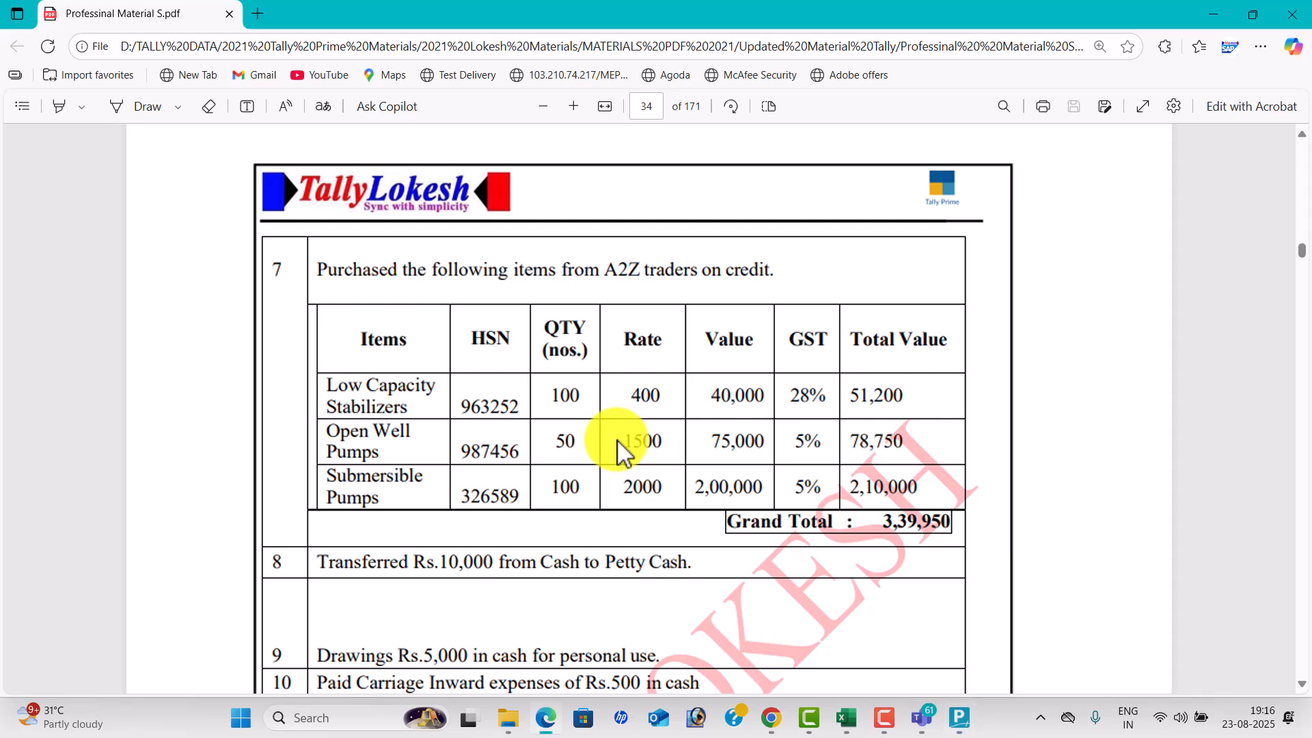
key(alt+Tab)
text(Low Ca)
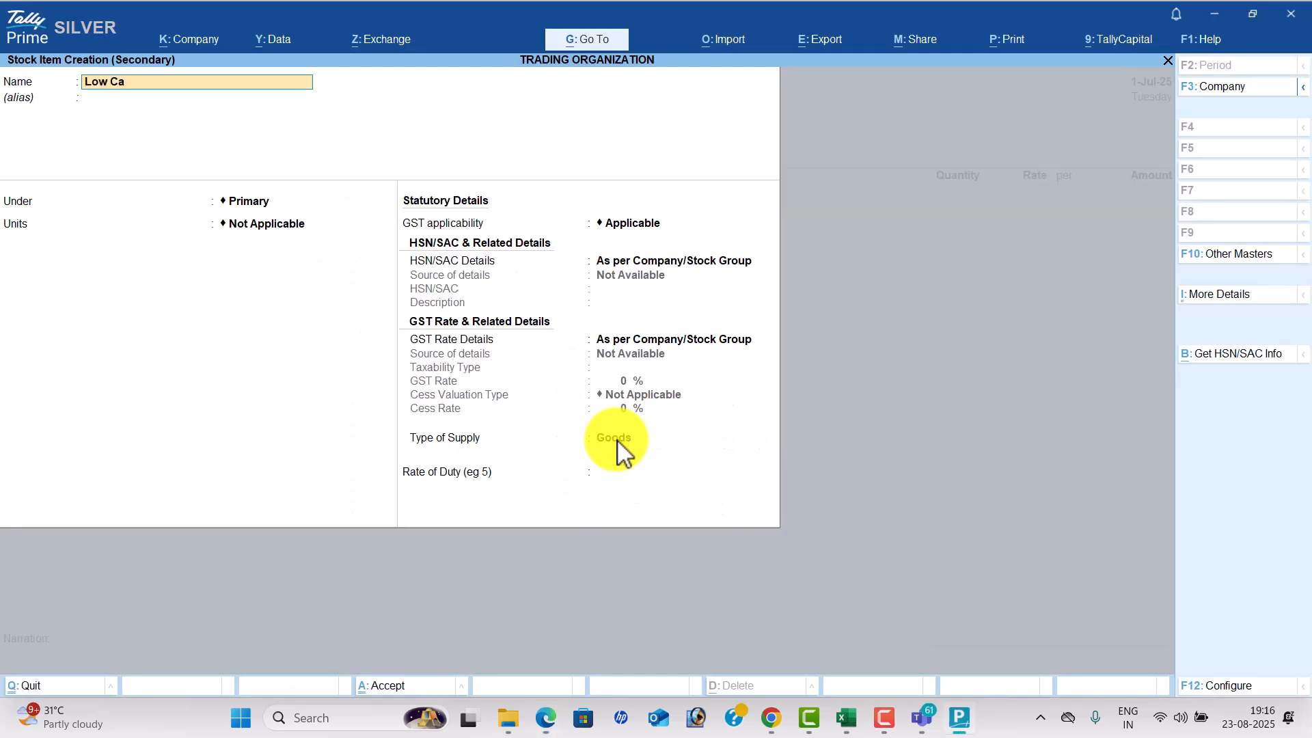
text(pacity Stabilizer)
key(Return)
key(Down)
key(Return)
key(Down)
key(Return)
key(Return)
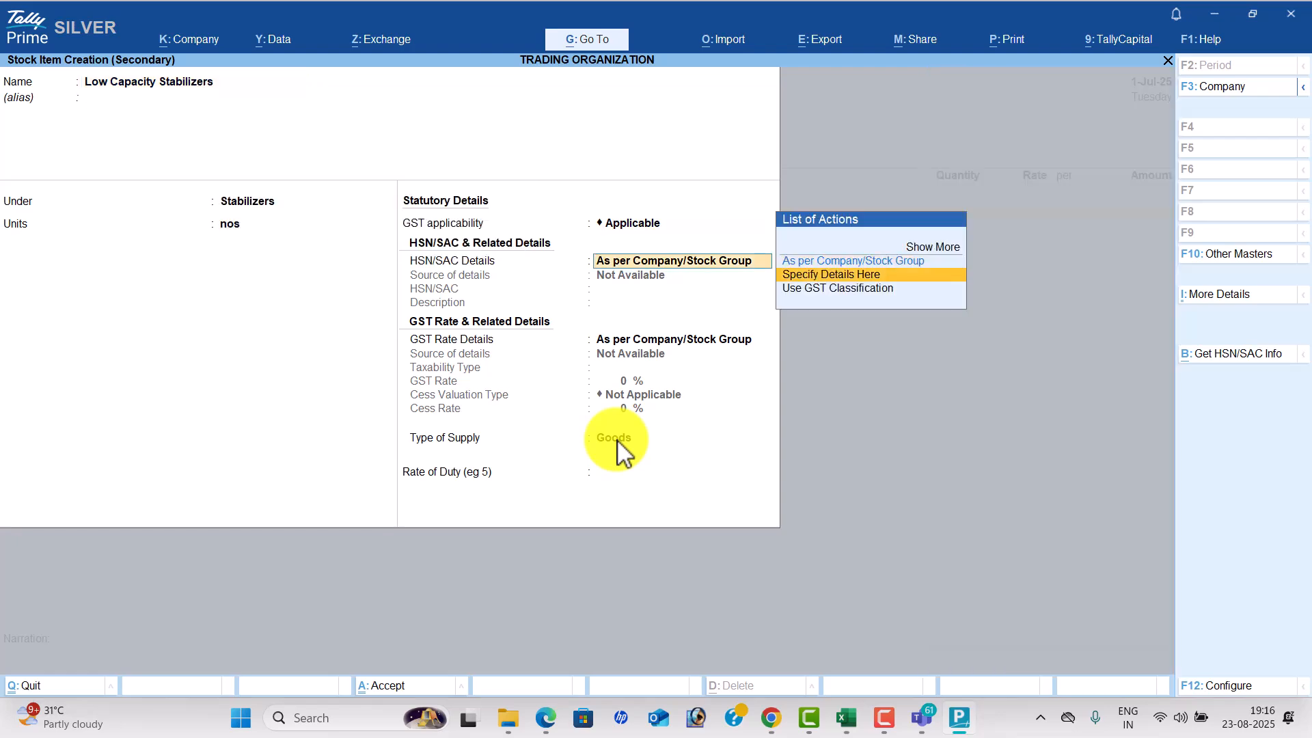
Specify HSN/SAC details on the Low Capacity Stabilizers item itself, entering the PDF's code 963252.
key(Down)
key(Return)
key(alt+Tab)
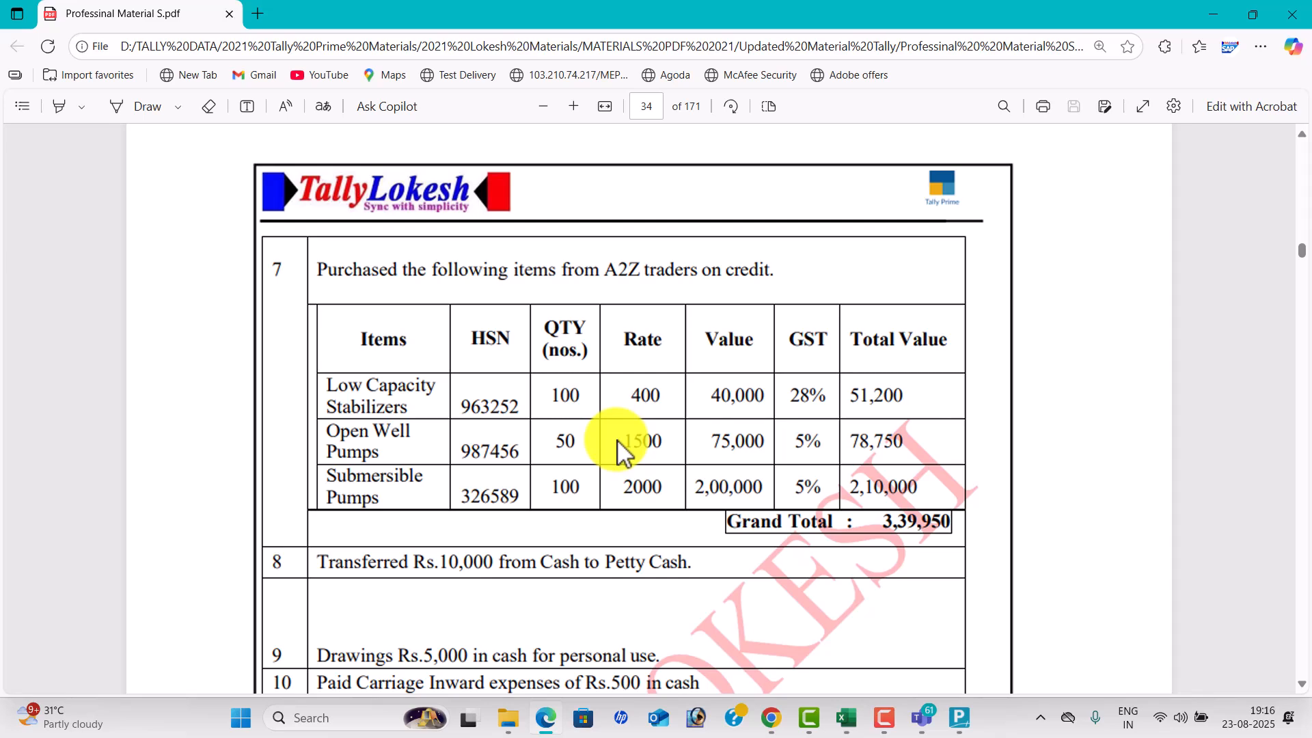
key(alt+Tab)
text(96)
key(alt+Tab)
key(alt+Tab)
text(32)
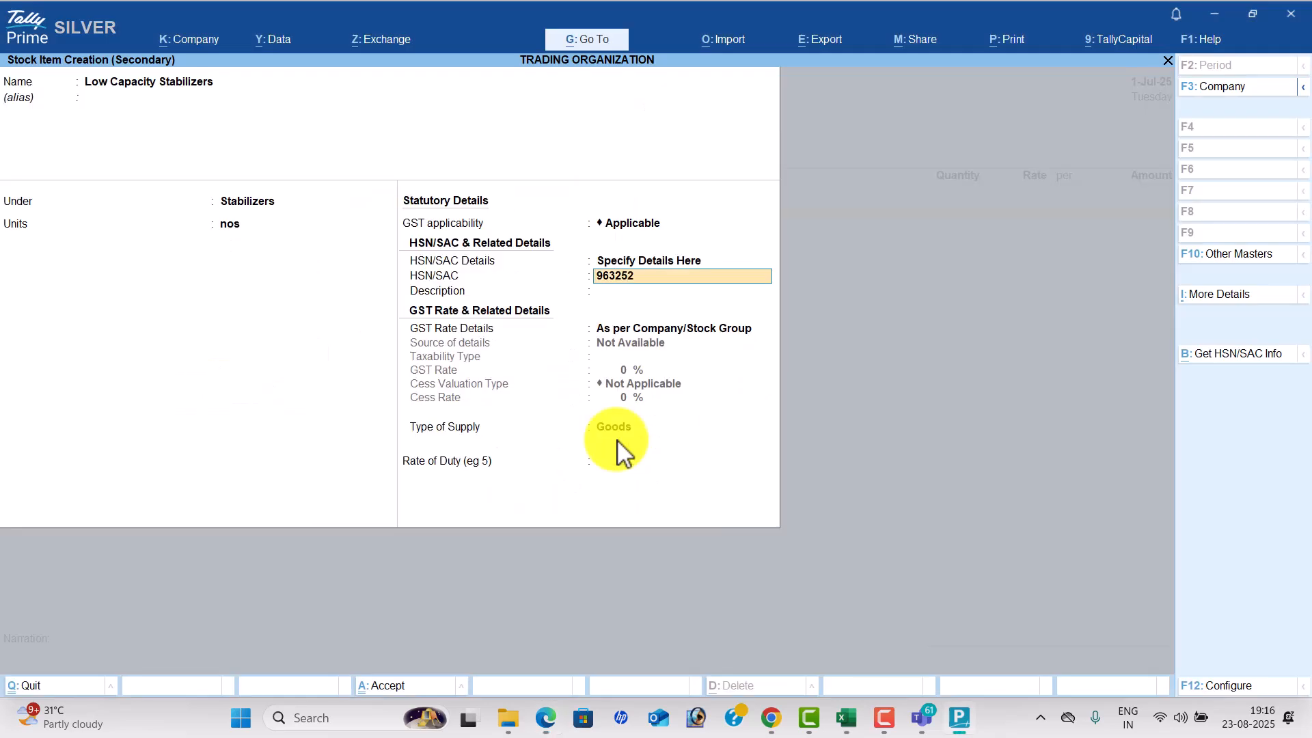
key(Return)
Specify the Low Capacity Stabilizers item's GST details as Taxable at 28% and save the stock item.
key(Return)
key(Down)
key(Return)
key(alt+Tab)
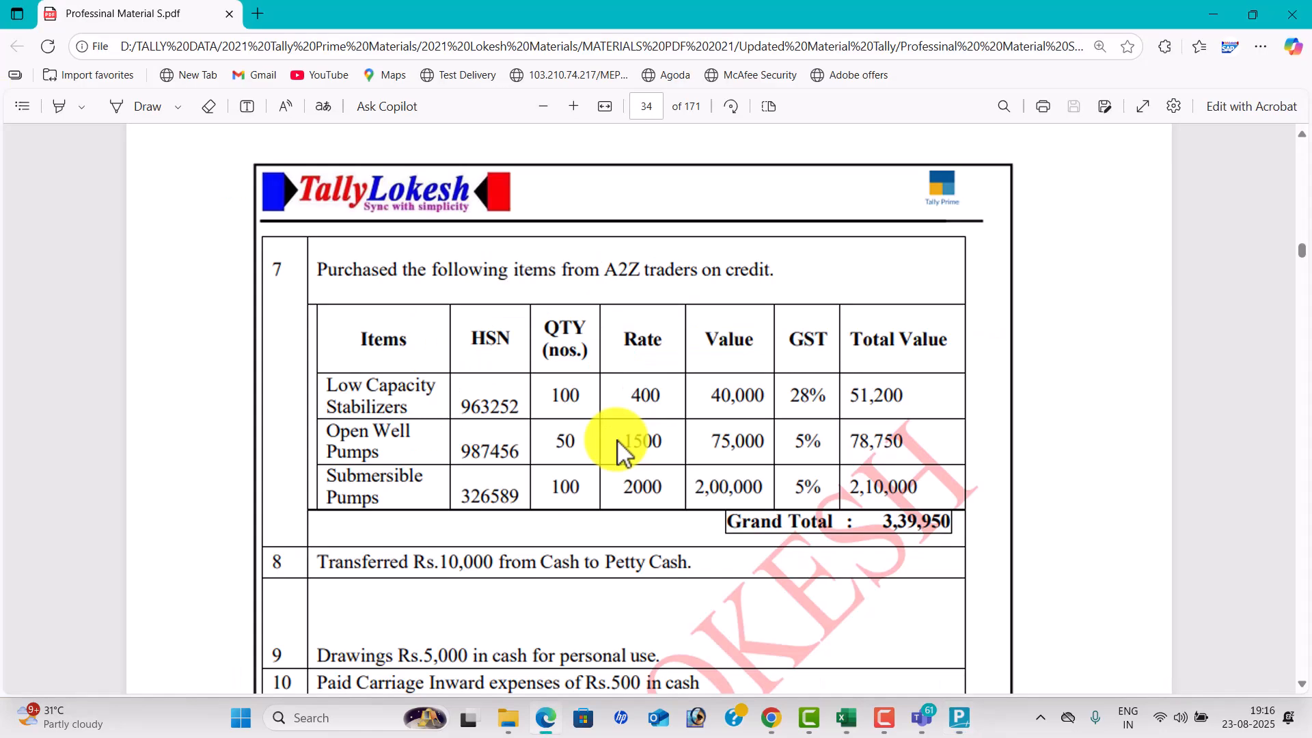
key(alt+Tab)
key(Return)
text(28)
key(Return)
key(Return)
key(Return)
key(Return)
key(Return)
Enter the Low Capacity Stabilizers line with a quantity of 100 nos at a rate of 400, as in the PDF.
key(alt+Tab)
key(alt+Tab)
text(100)
key(Return)
text(400)
key(Return)
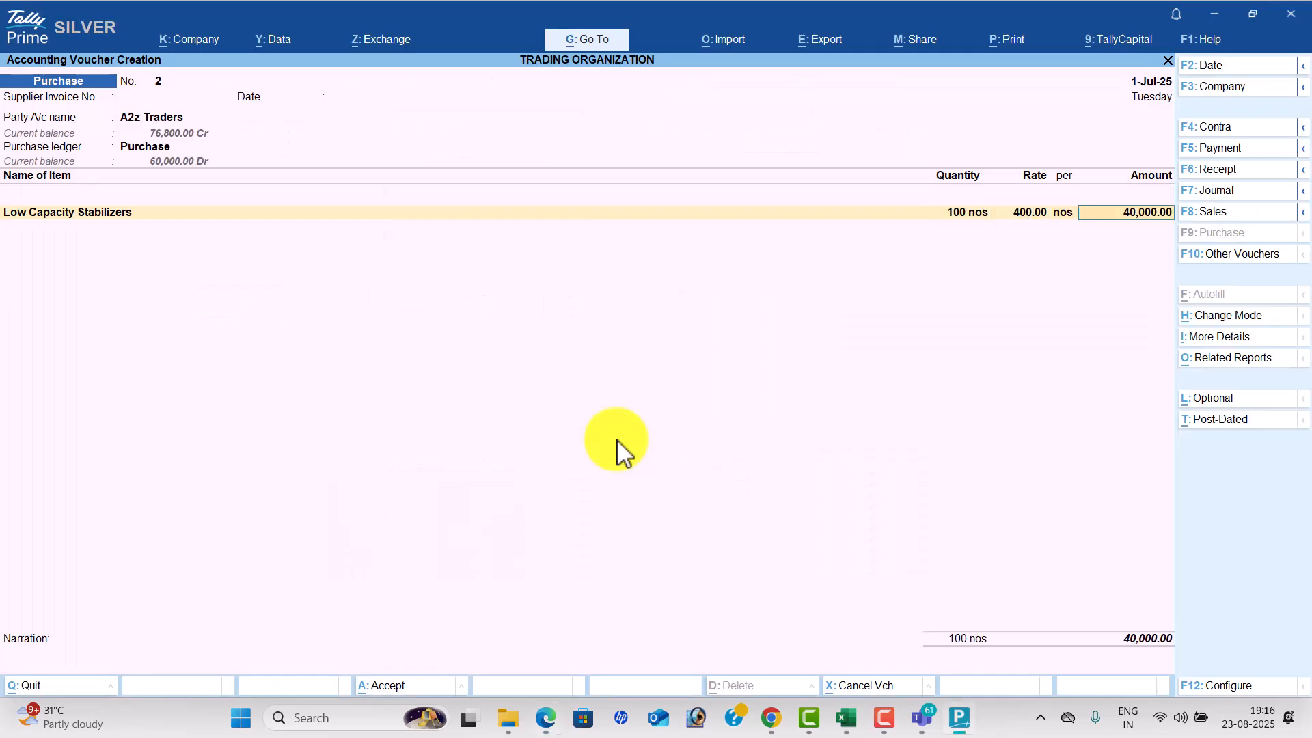
key(Return)
key(Return)
Start a new stock item named Open Well Pumps and create a Pumps stock group for it.
key(alt+c)
key(alt+Tab)
key(alt+Tab)
text(Open Well Pumps)
key(Return)
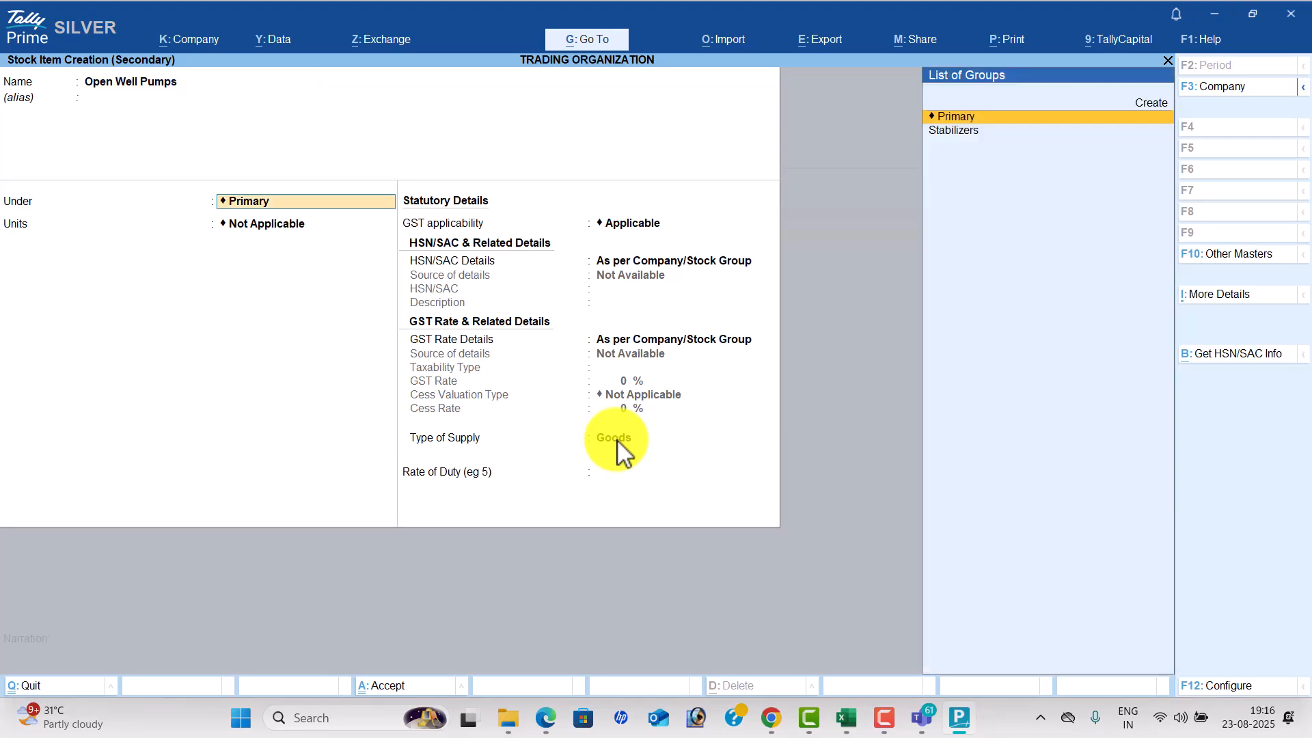
key(alt+c)
text(Pum)
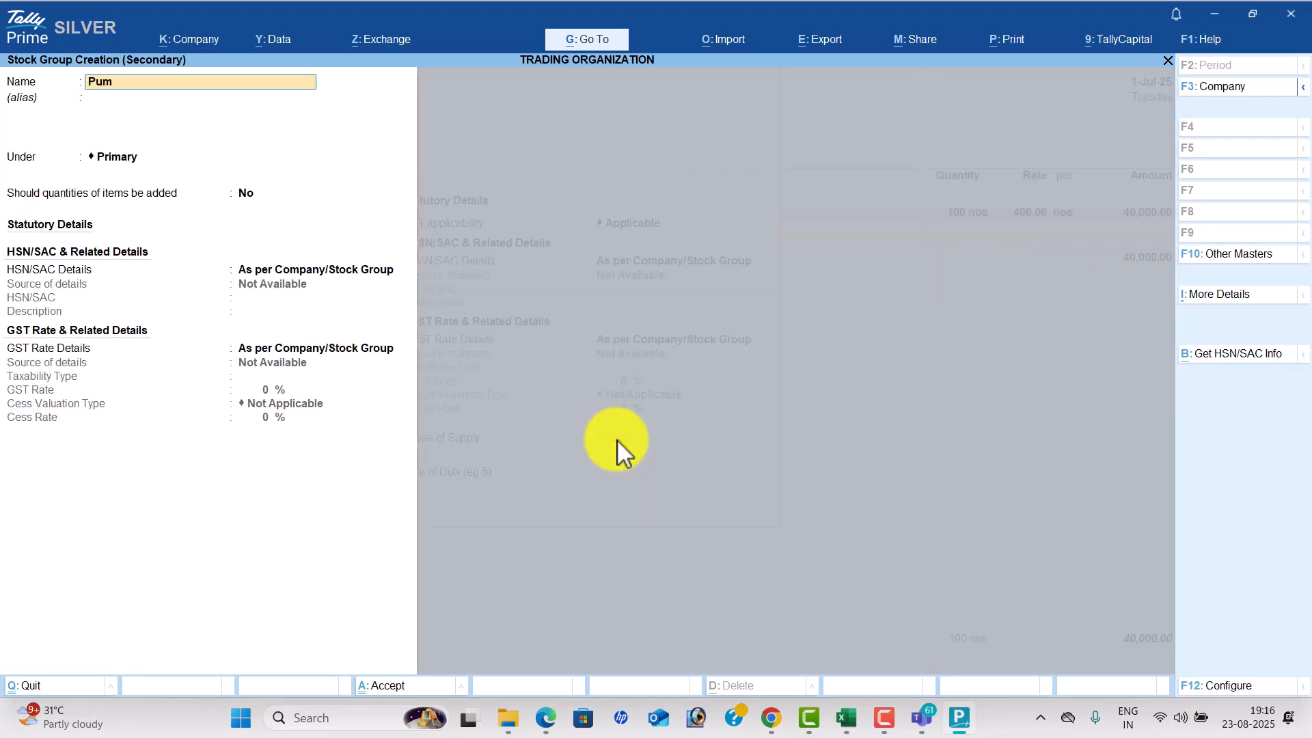
key(ctrl+a)
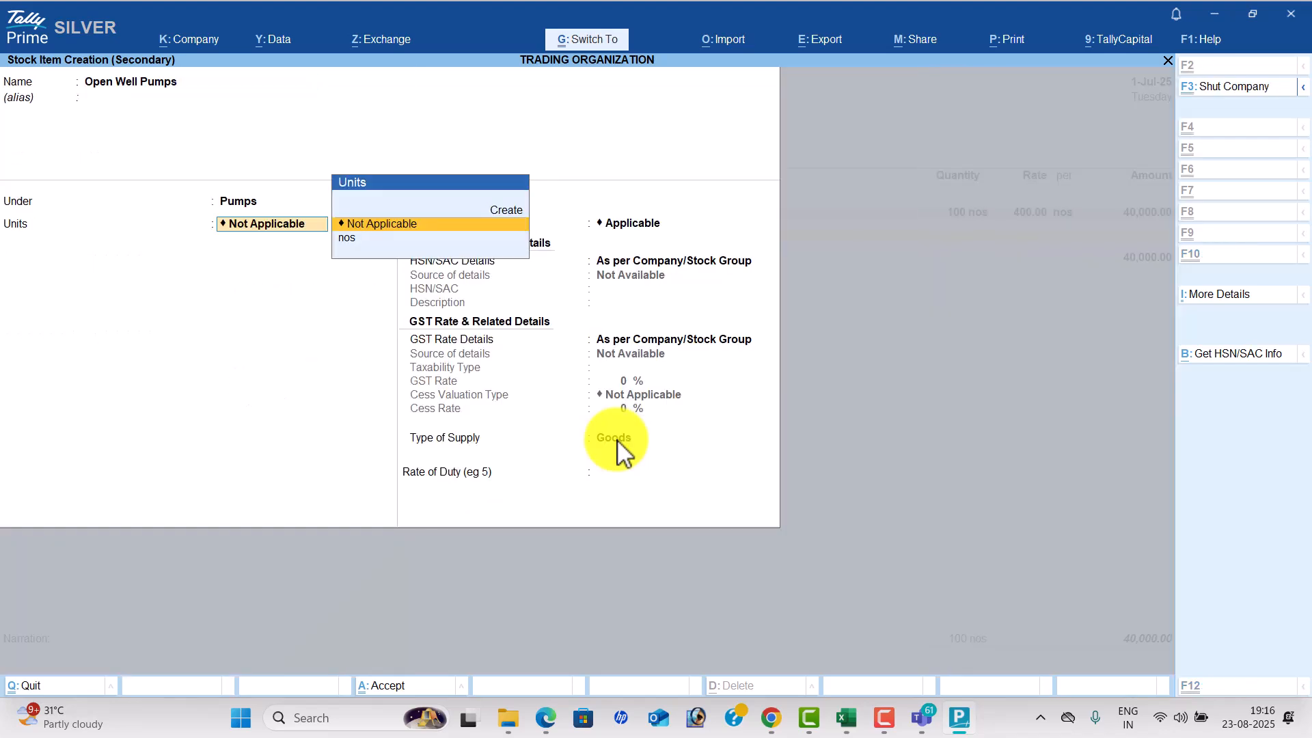
Set the Open Well Pumps item's unit to nos and specify its HSN/SAC code as 987456.
key(Down)
key(Return)
key(Return)
key(Down)
key(Return)
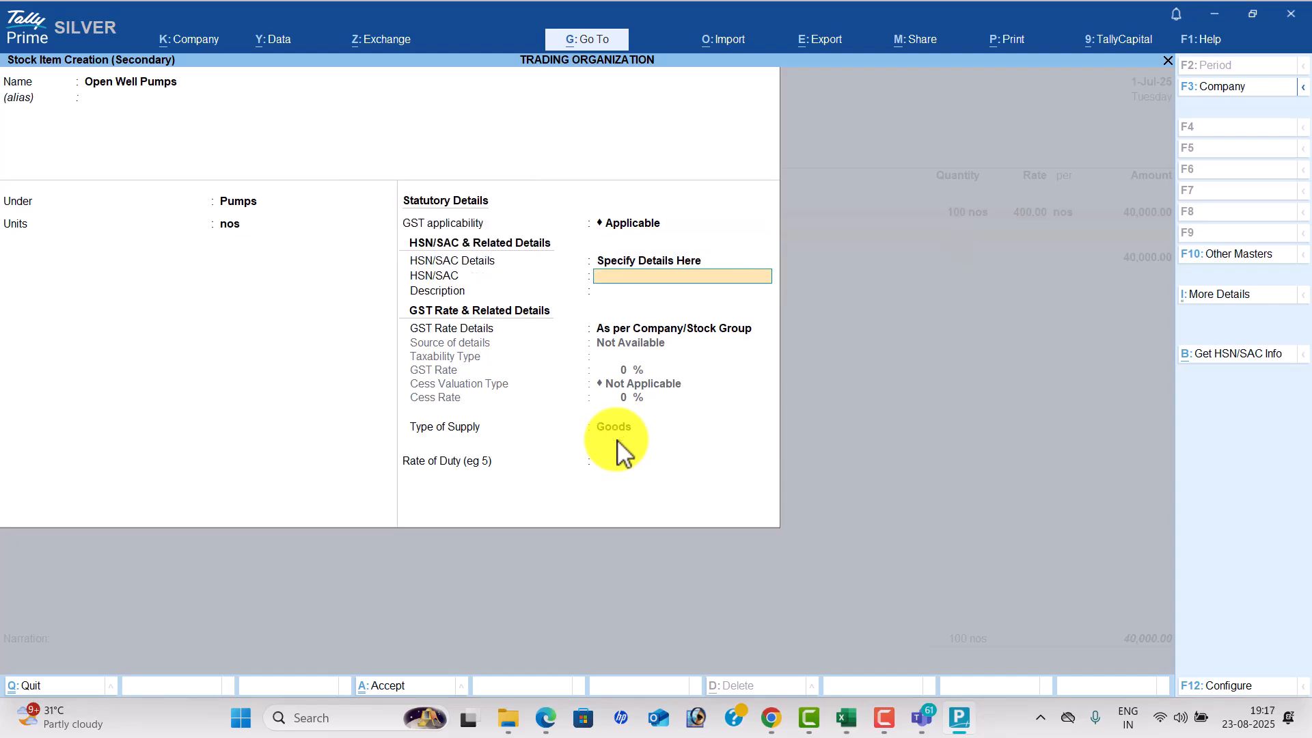
key(alt+Tab)
key(alt+Tab)
text(987)
key(alt+Tab)
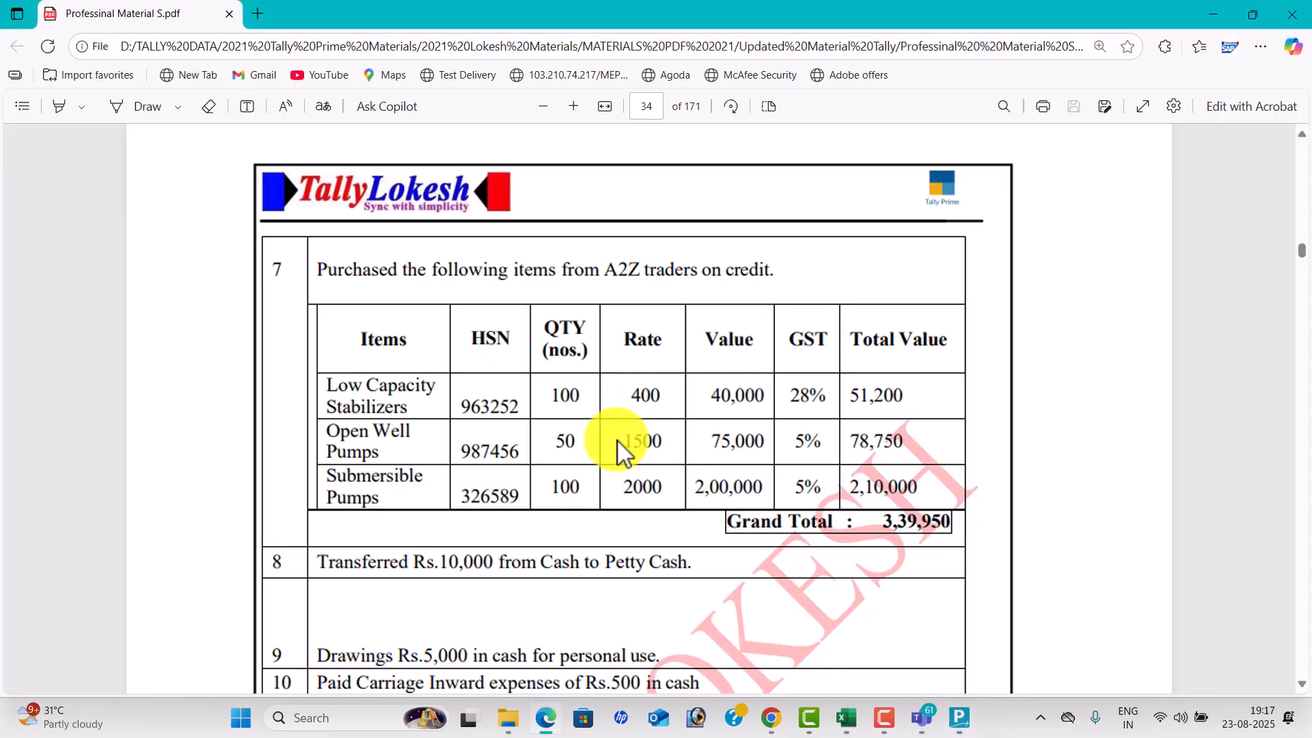
key(alt+Tab)
key(Return)
Specify the Open Well Pumps item's GST details as Taxable at 5% and save the stock item.
key(Return)
key(Return)
key(alt+Tab)
key(alt+Tab)
key(Return)
text(5)
key(Return)
key(Return)
key(Return)
key(Return)
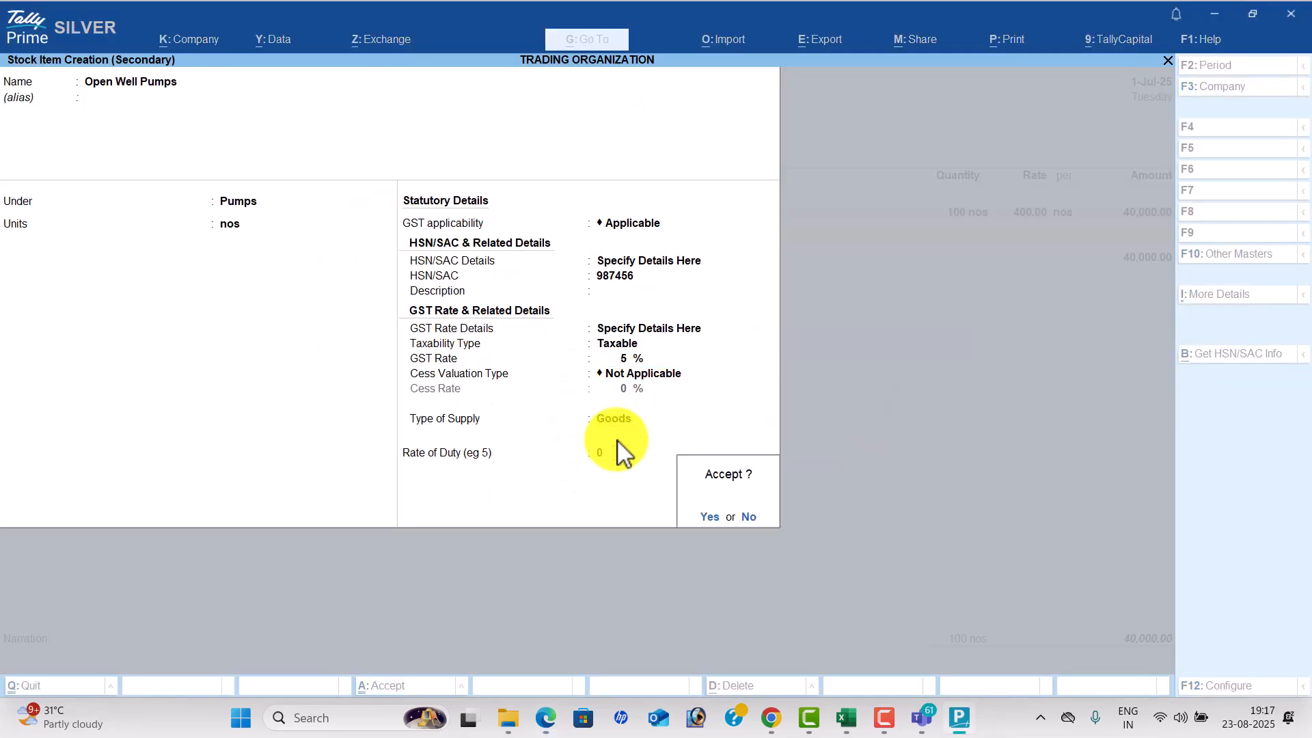
key(Return)
Enter the Open Well Pumps line with a quantity of 50 nos at a rate of 1,500.
key(alt+Tab)
key(alt+Tab)
text(50)
key(Return)
text(1,500)
key(Return)
key(Return)
key(Return)
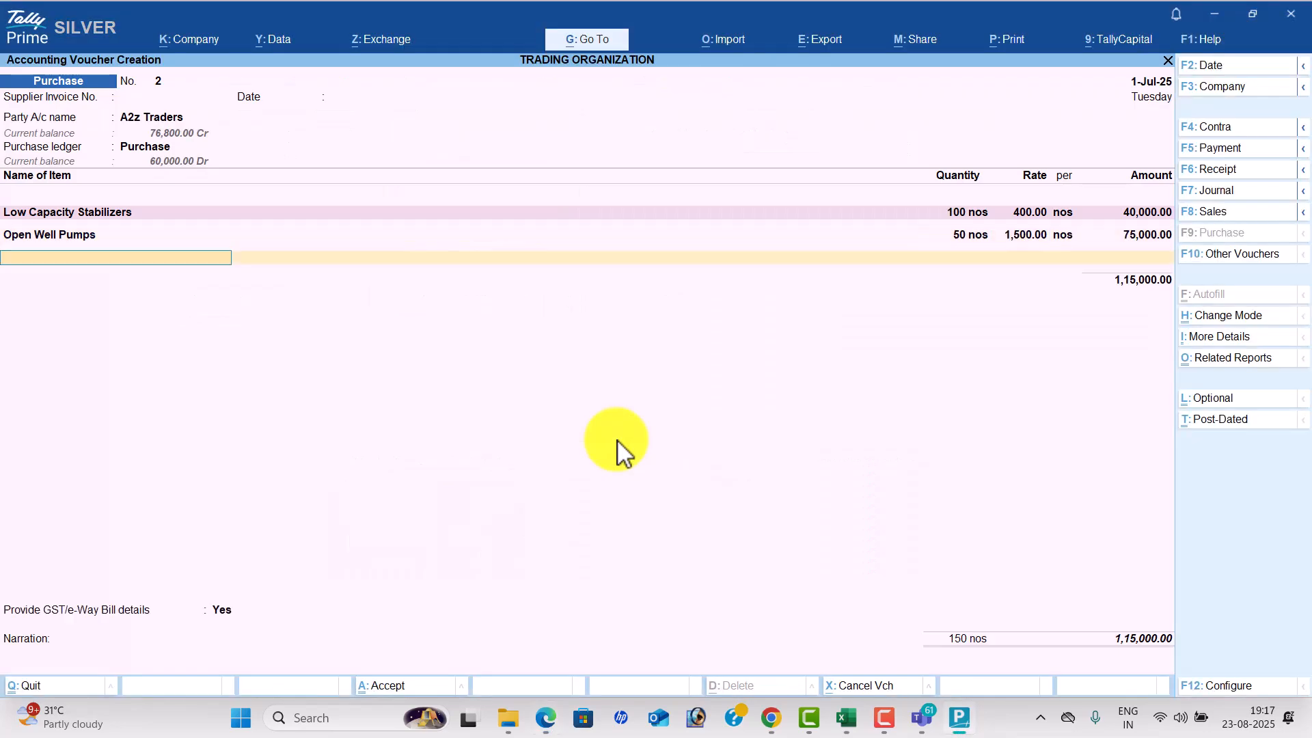
Start a new stock item named Submersible Pumps under the Pumps group, with nos as its unit.
key(alt+c)
key(alt+Tab)
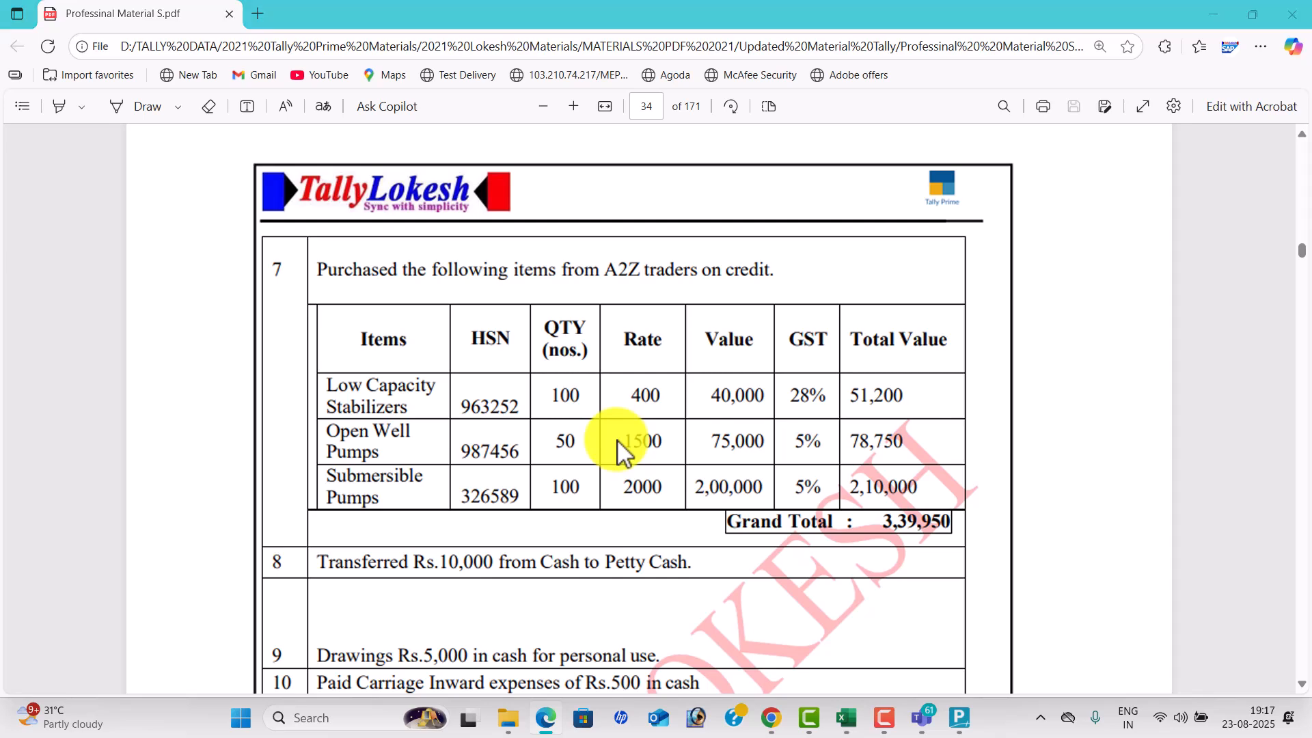
key(alt+Tab)
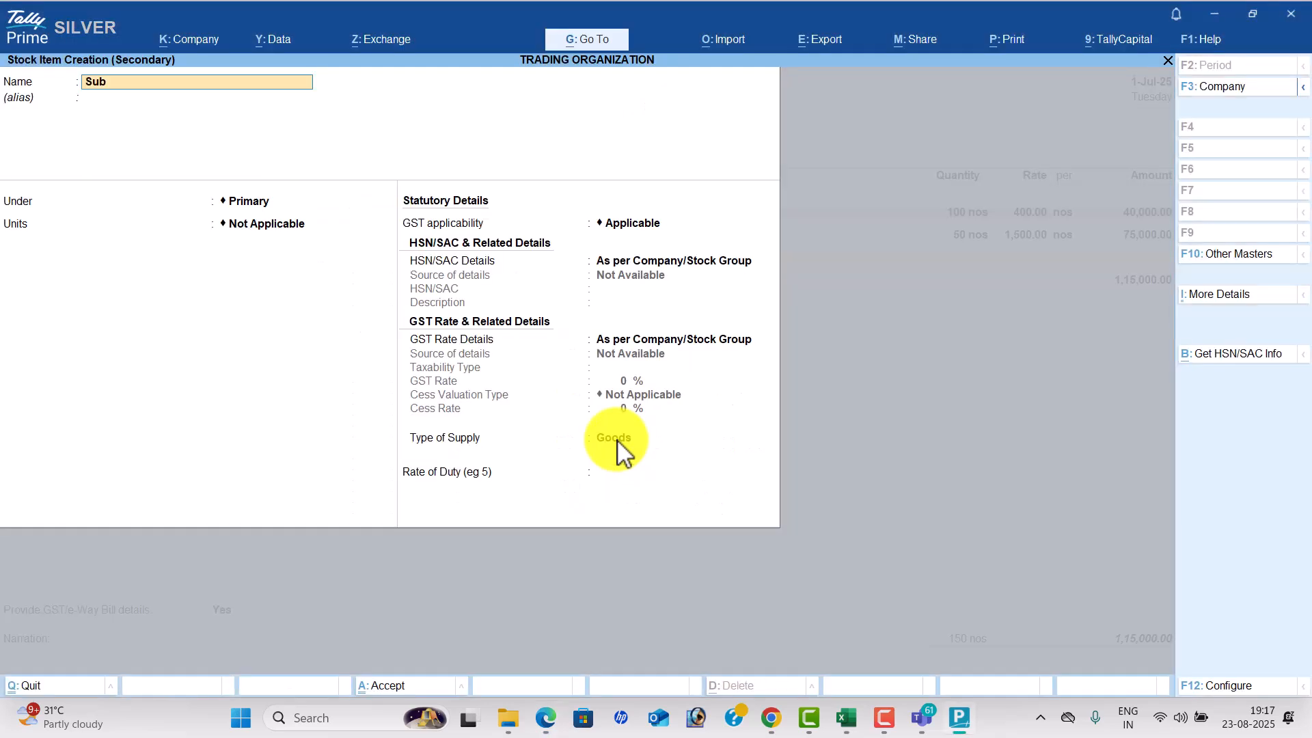
text(Submersible Pumps)
key(Return)
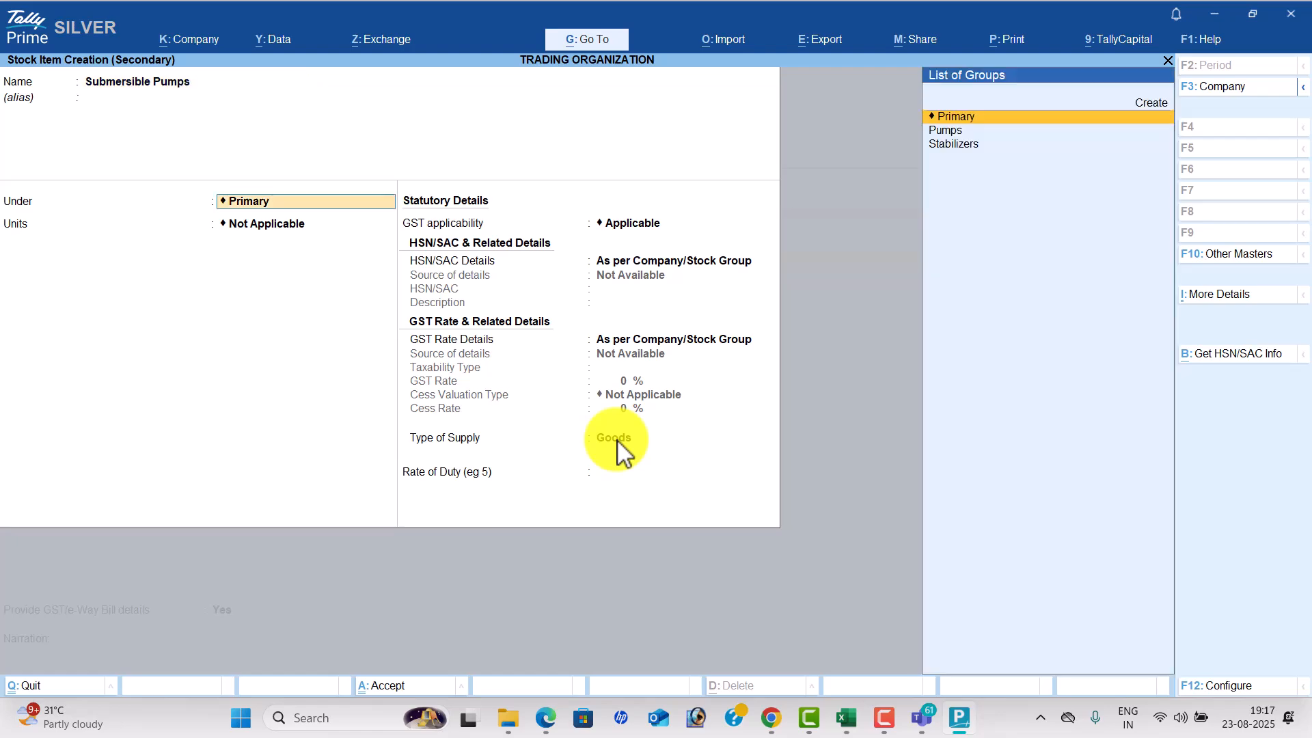
key(Down)
key(Return)
text(n)
key(Return)
Specify HSN/SAC details on the Submersible Pumps item itself, entering the PDF's code 326589.
key(Return)
key(Down)
key(Return)
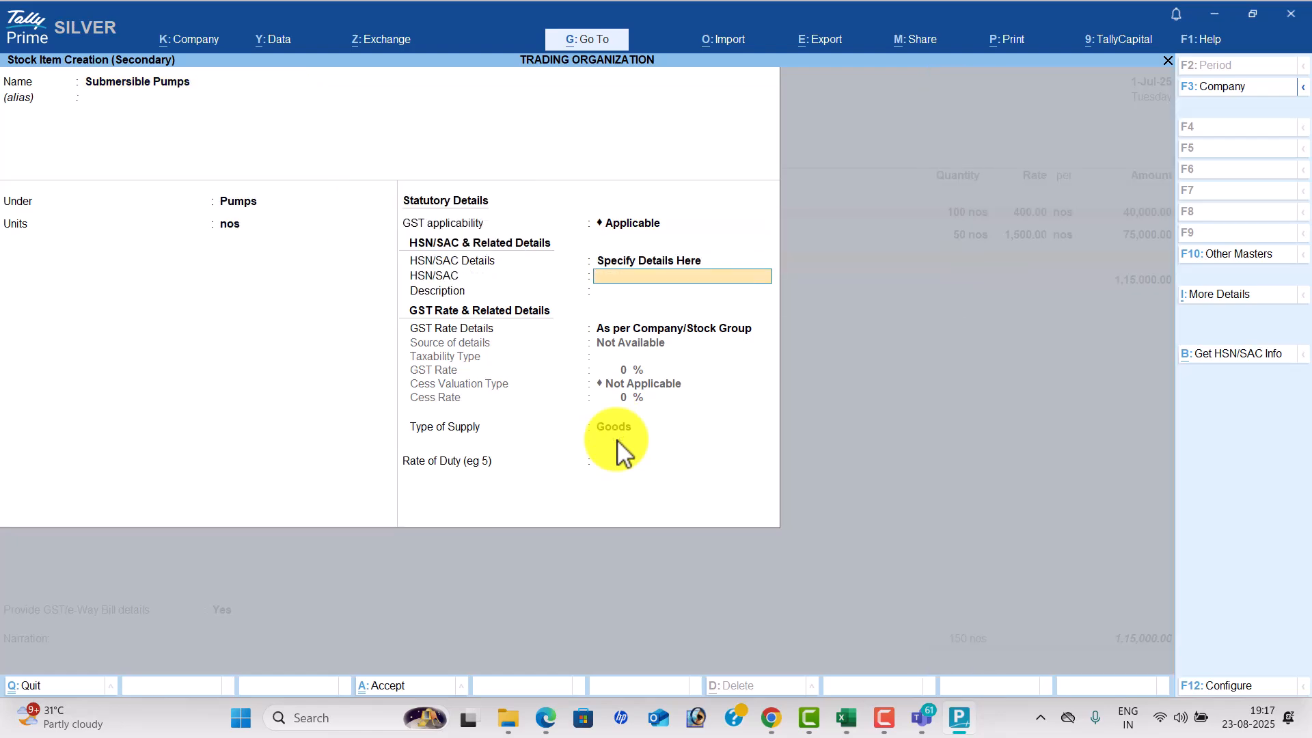
key(alt+Tab)
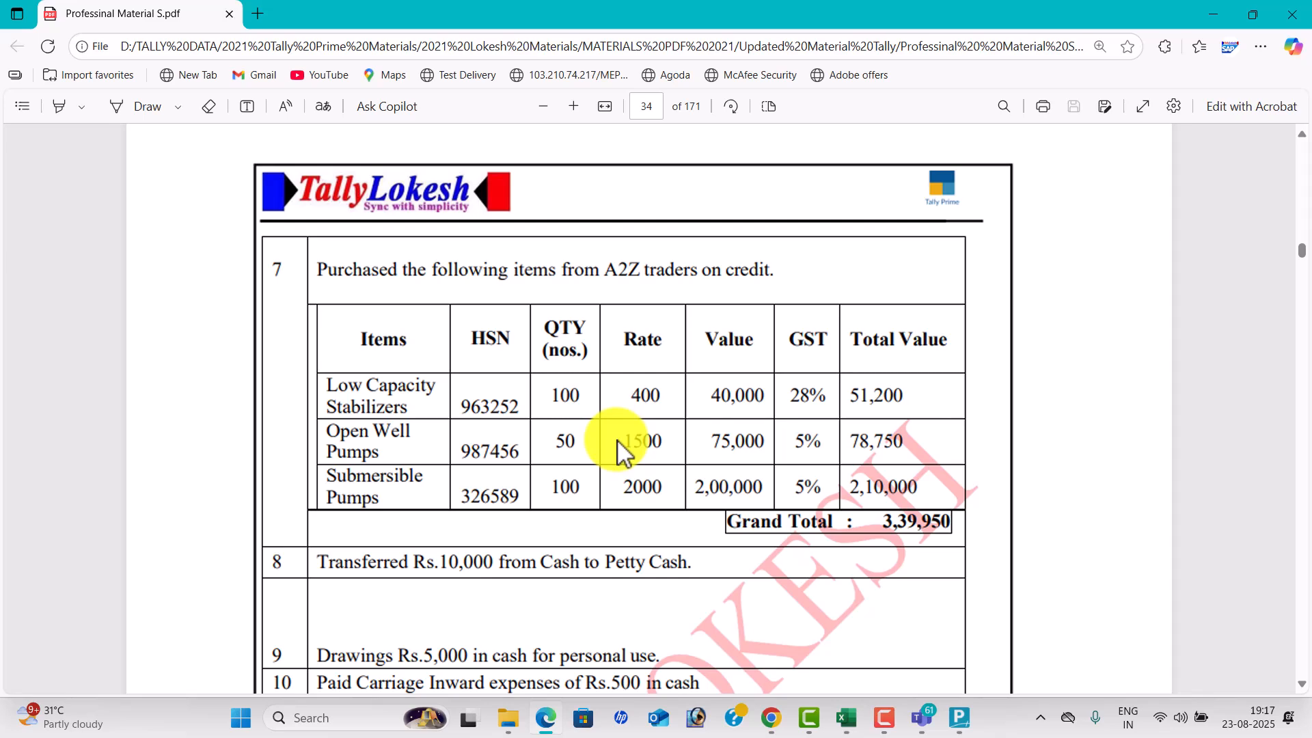
key(alt+Tab)
text(9)
key(alt+Tab)
key(alt+Tab)
text(8)
key(alt+Tab)
key(alt+Tab)
text(6589)
key(Return)
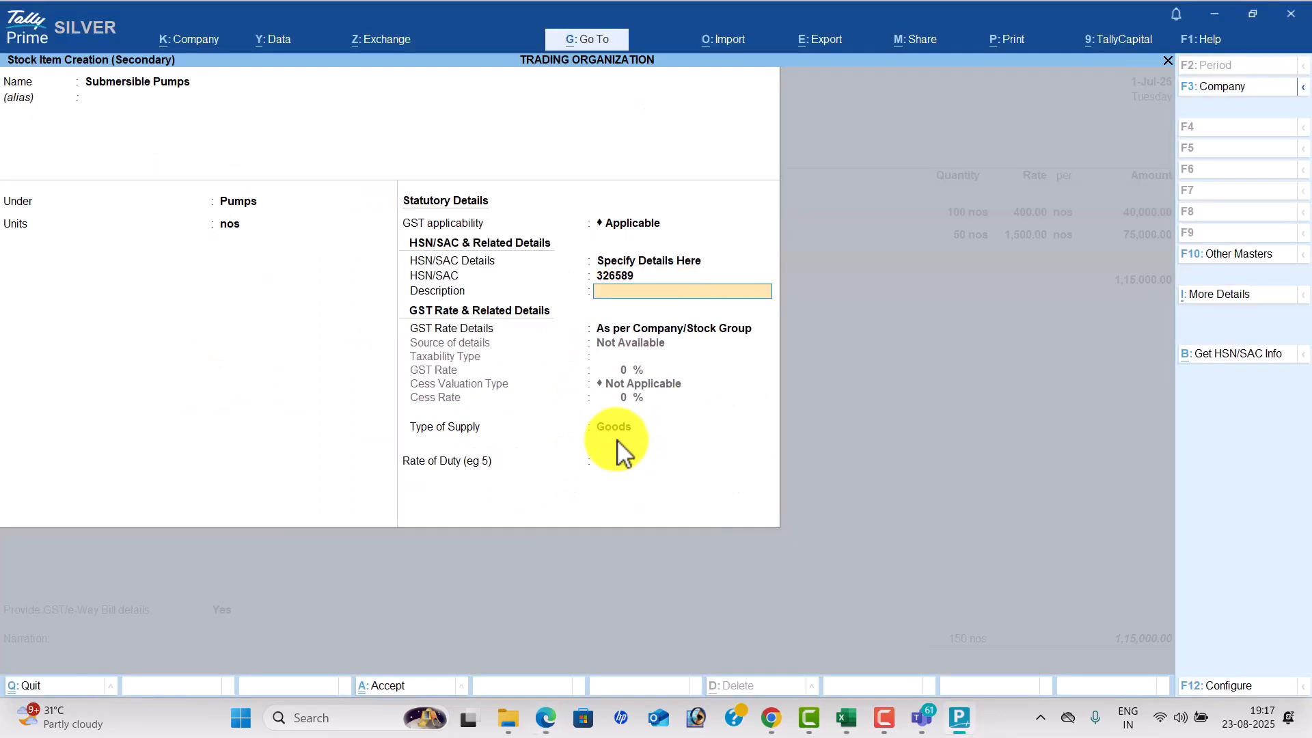
Specify the Submersible Pumps item's GST details as Taxable at 5% and save the stock item.
key(Return)
key(Down)
key(Return)
key(alt+Tab)
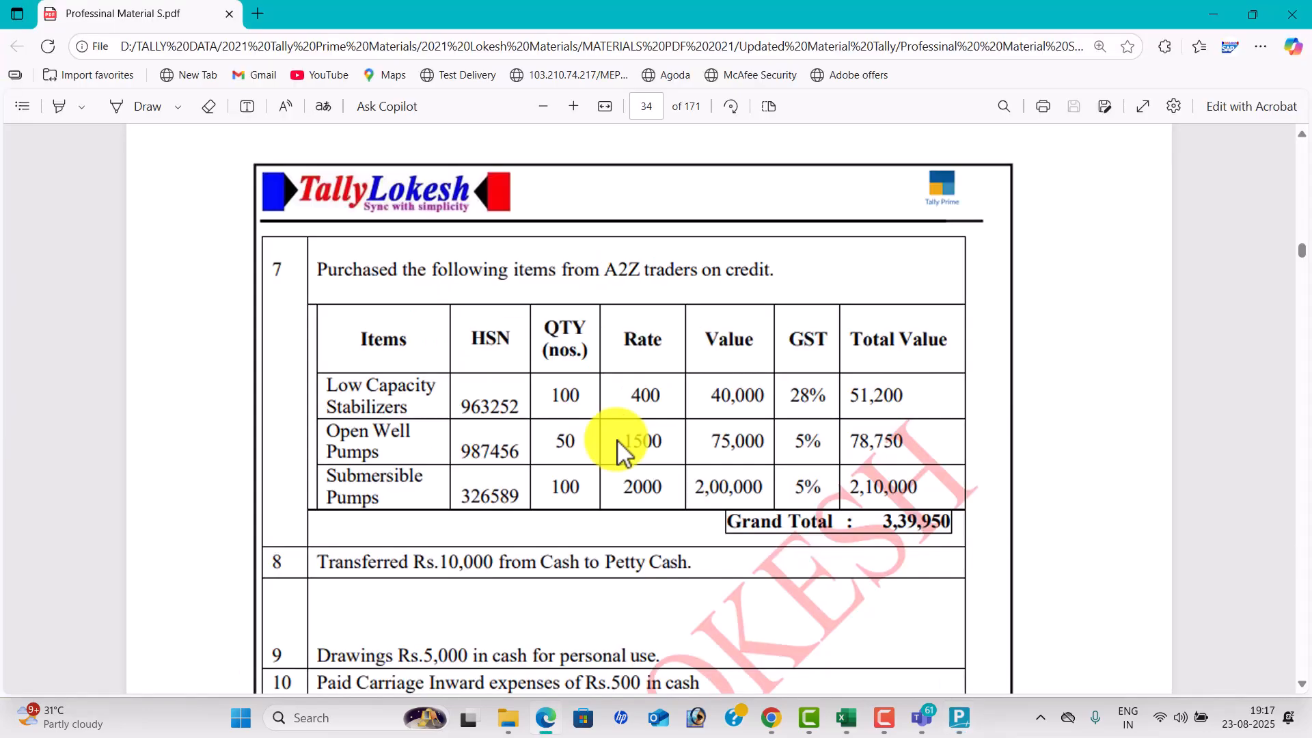
key(alt+Tab)
text(5)
key(Return)
key(Return)
key(Return)
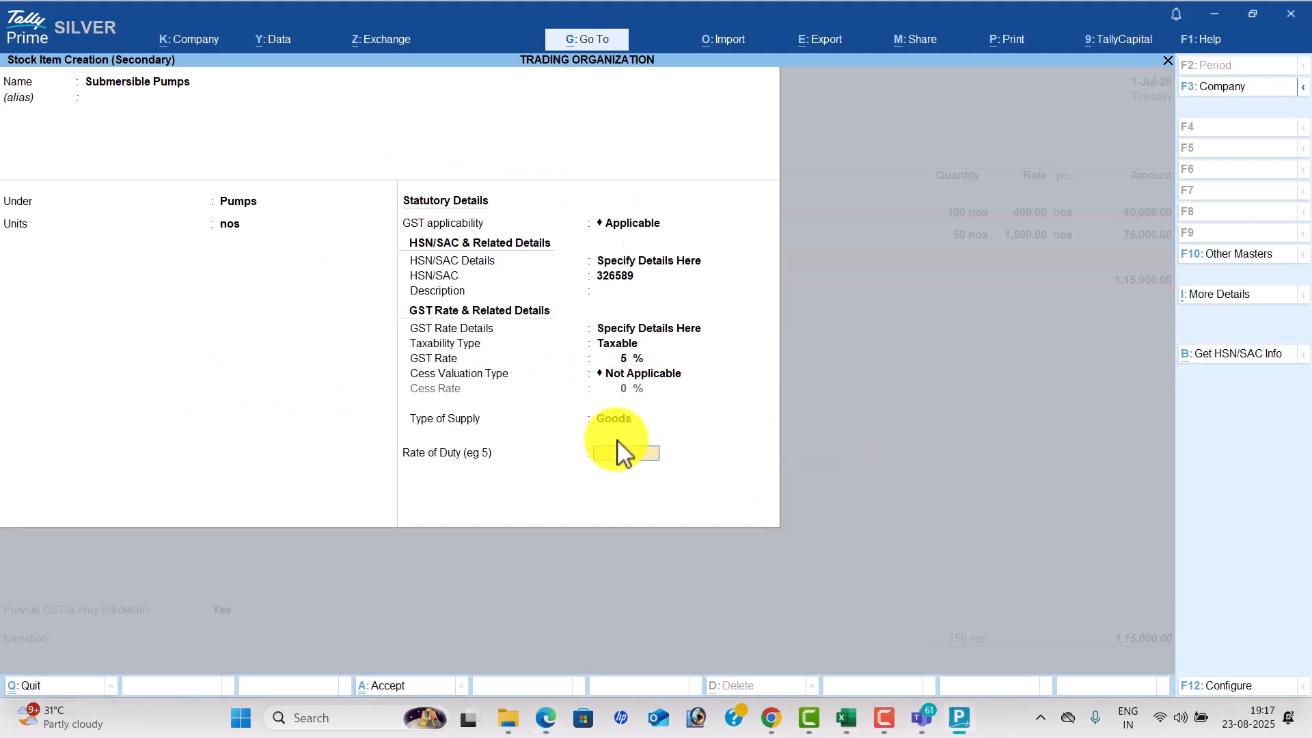
key(Return)
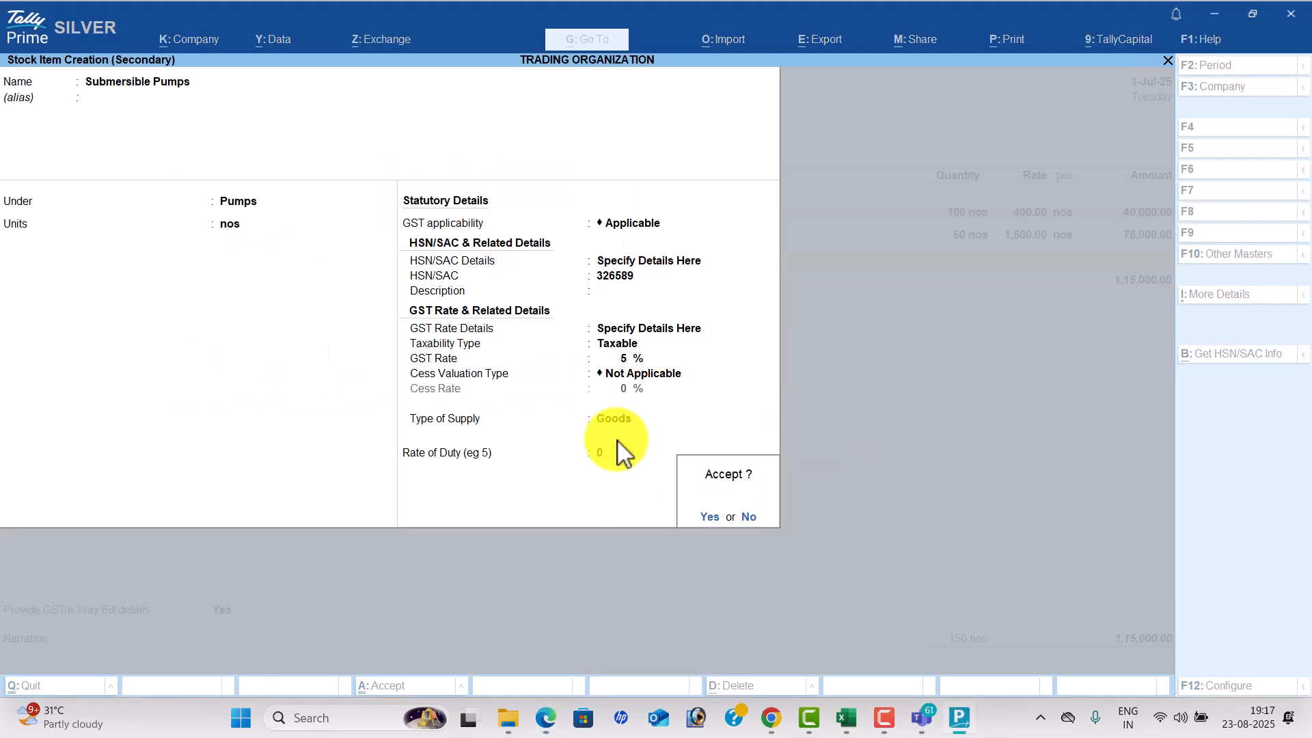
key(Return)
Enter the Submersible Pumps line with a quantity of 100 nos at a rate of 2,000.
key(alt+Tab)
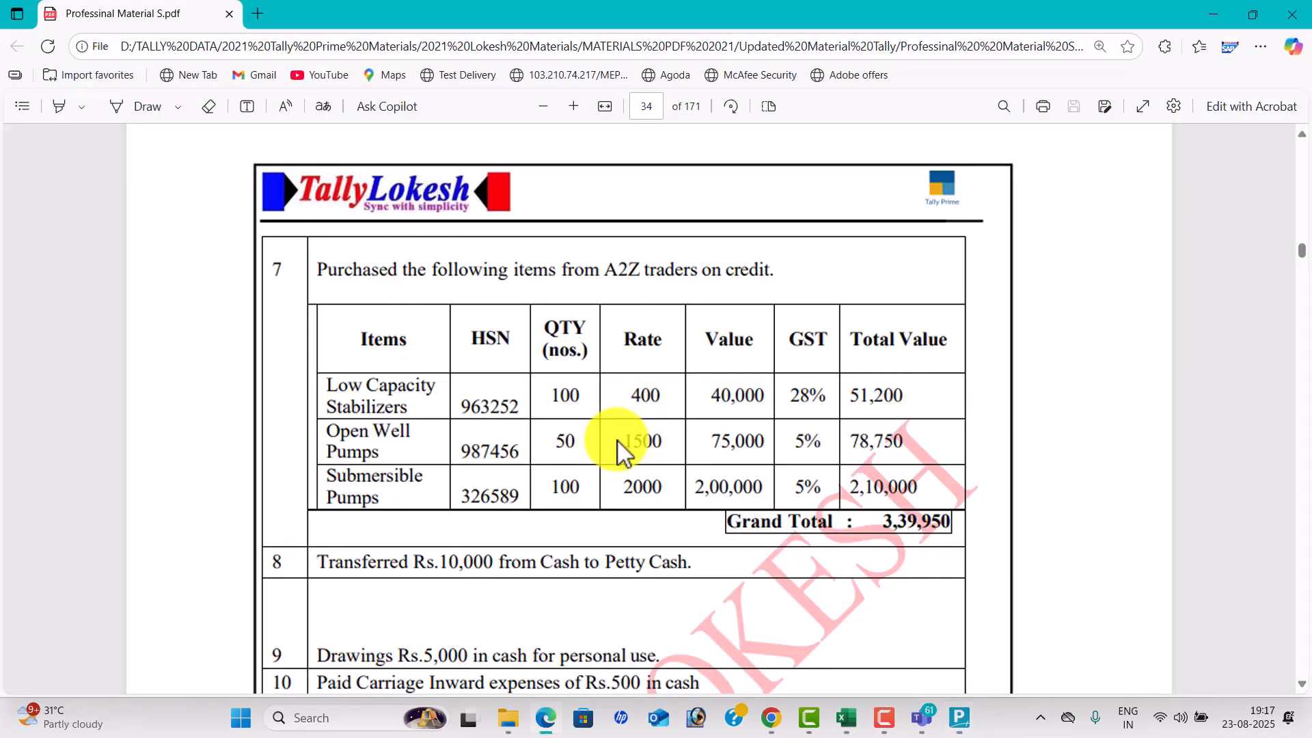
key(alt+Tab)
text(100)
key(Return)
text(2,000)
key(Return)
key(Return)
key(Return)
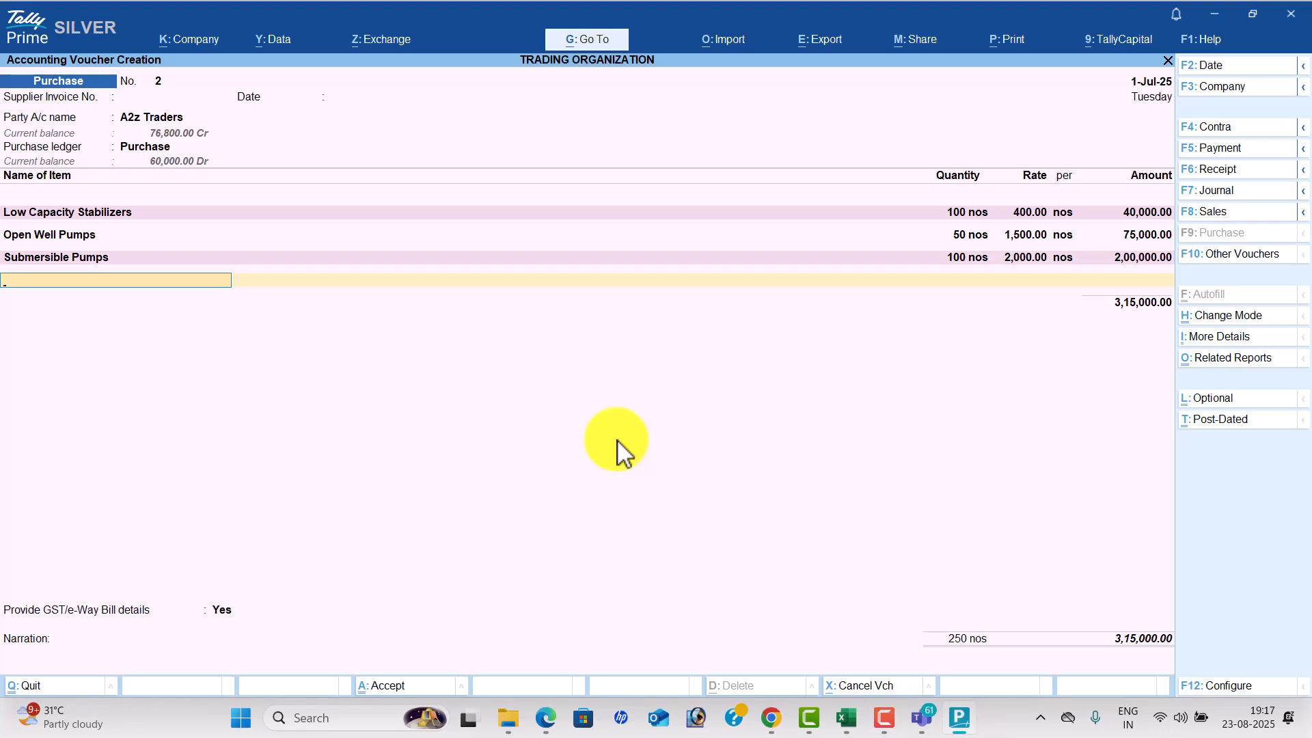
End the item list and add the CGST and SGST tax ledger lines below the subtotal.
key(Return)
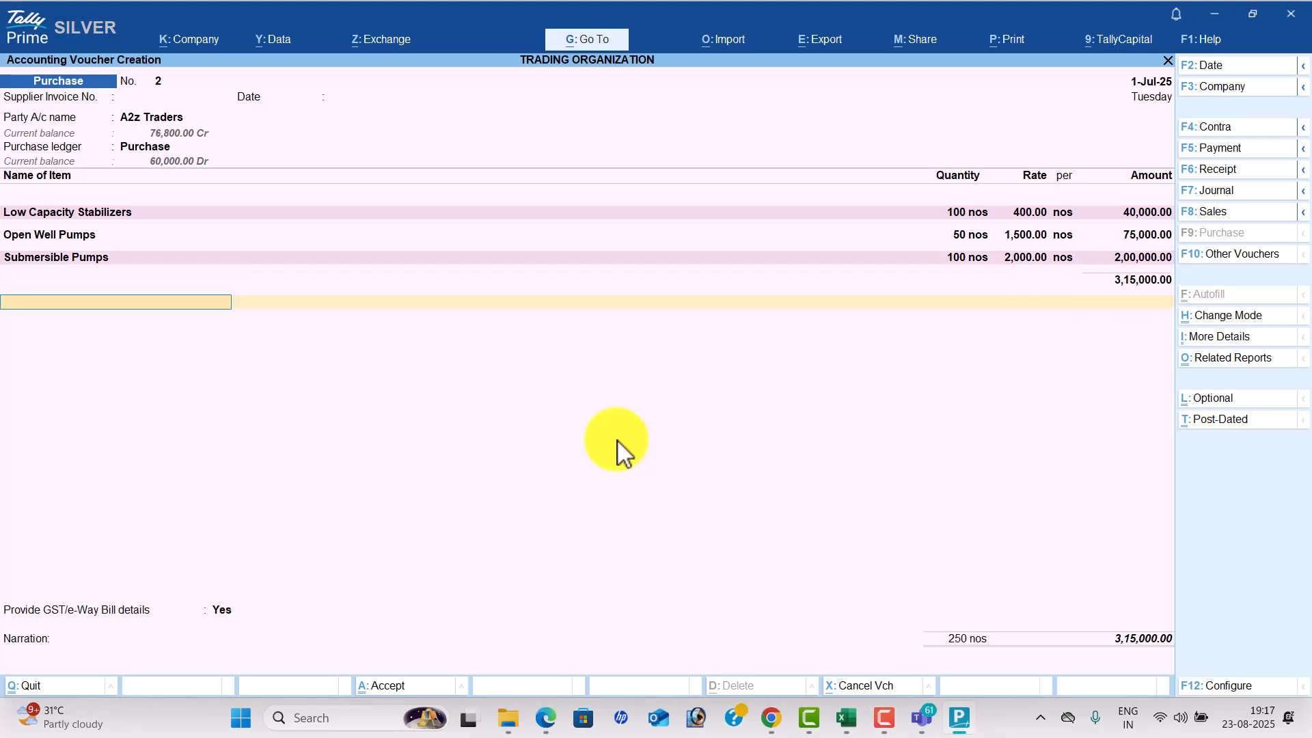
text(Cg)
key(Return)
key(Return)
text(Sg)
key(Return)
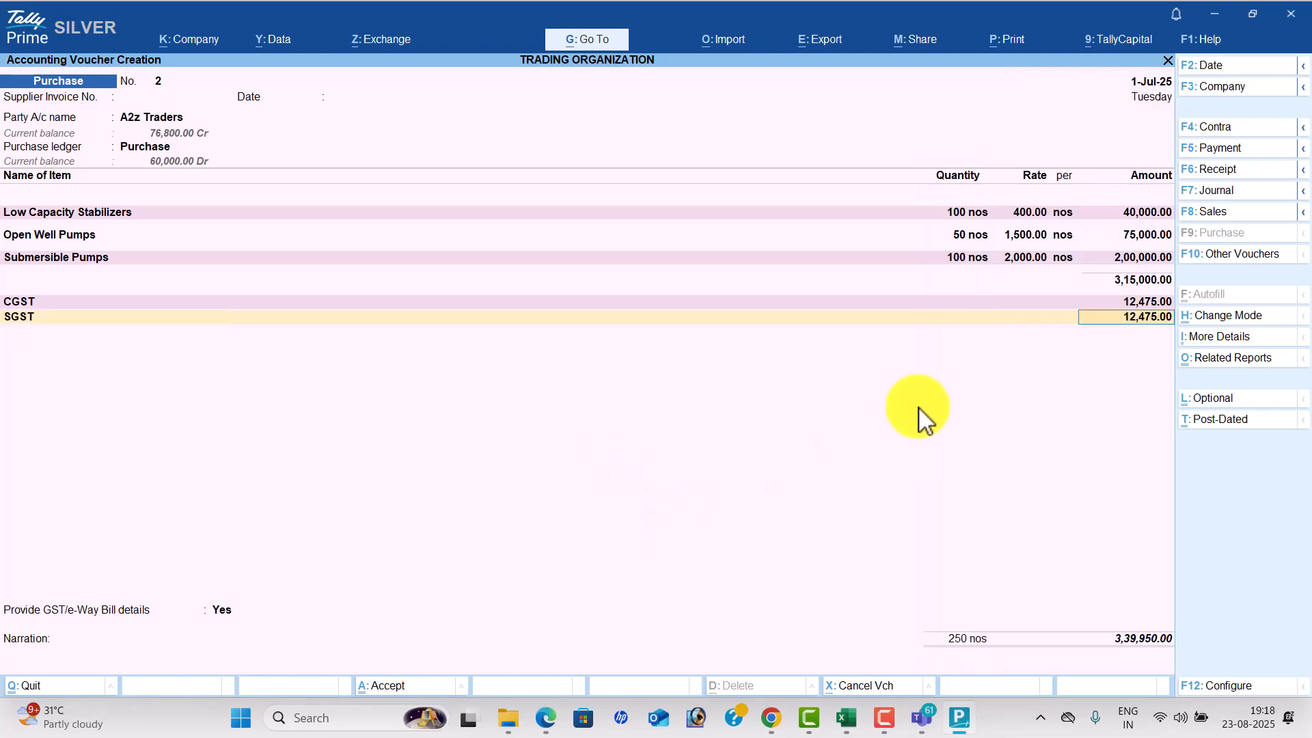
Examine the detailed GST - Tax Analysis for each item's HSN code, taxable value, and CGST and SGST/UTGST rates and amounts.
click(1228, 355)
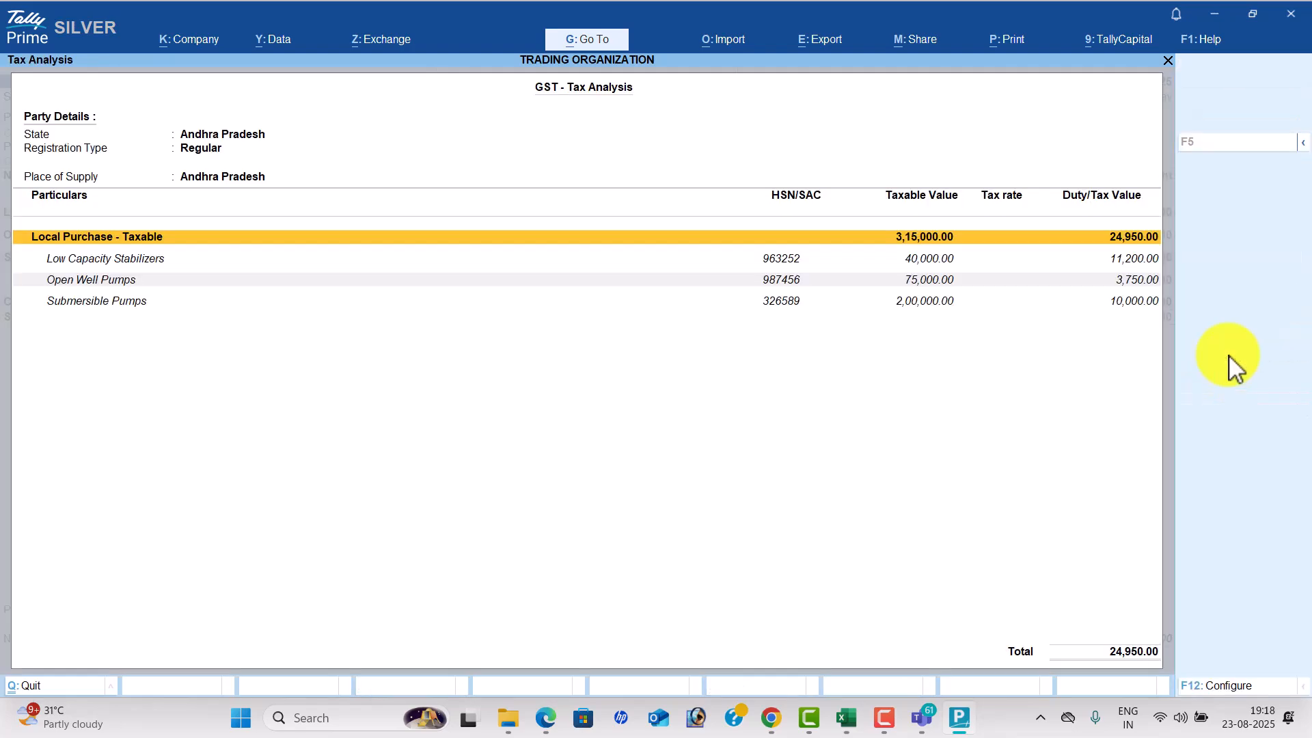
key(alt+F5)
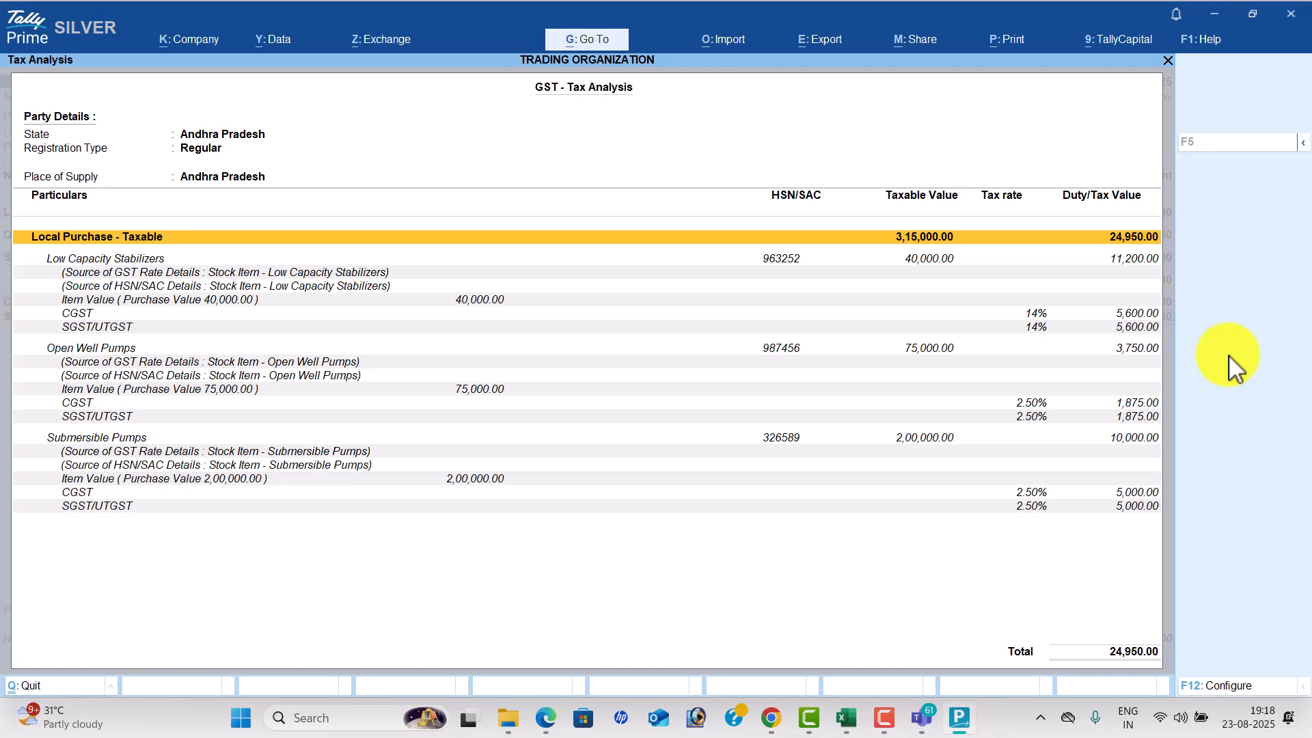
key(Down)
key(Down)
key(Down)
key(Down)
key(Down)
key(Down)
key(Down)
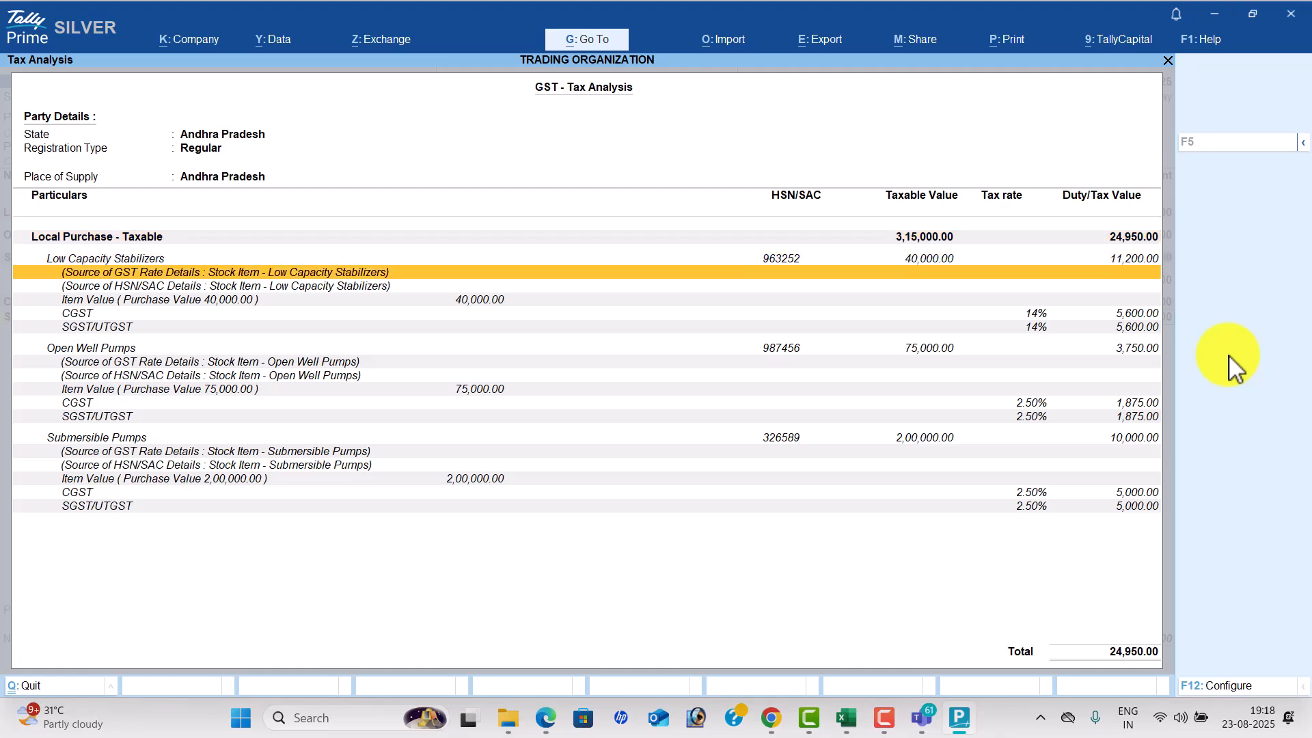
key(Down)
key(Down)
key(Down)
key(Down)
key(Down)
key(Down)
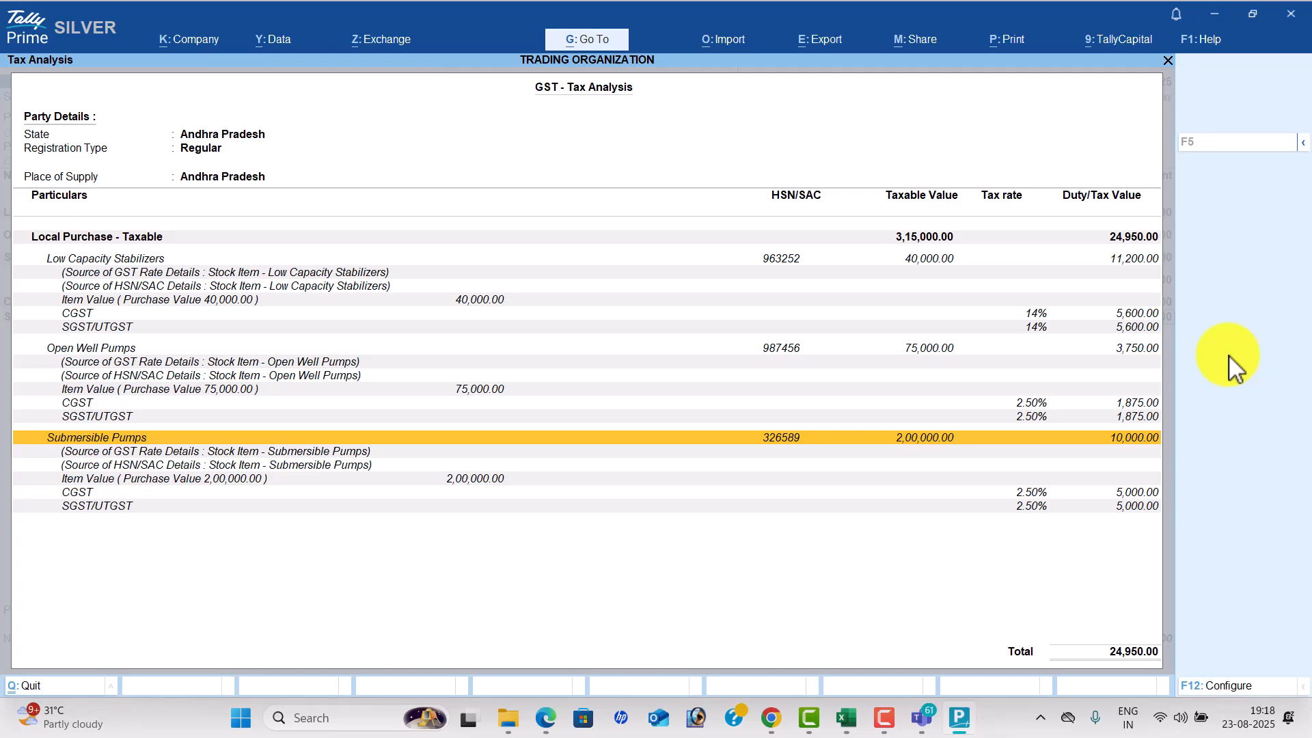
key(Escape)
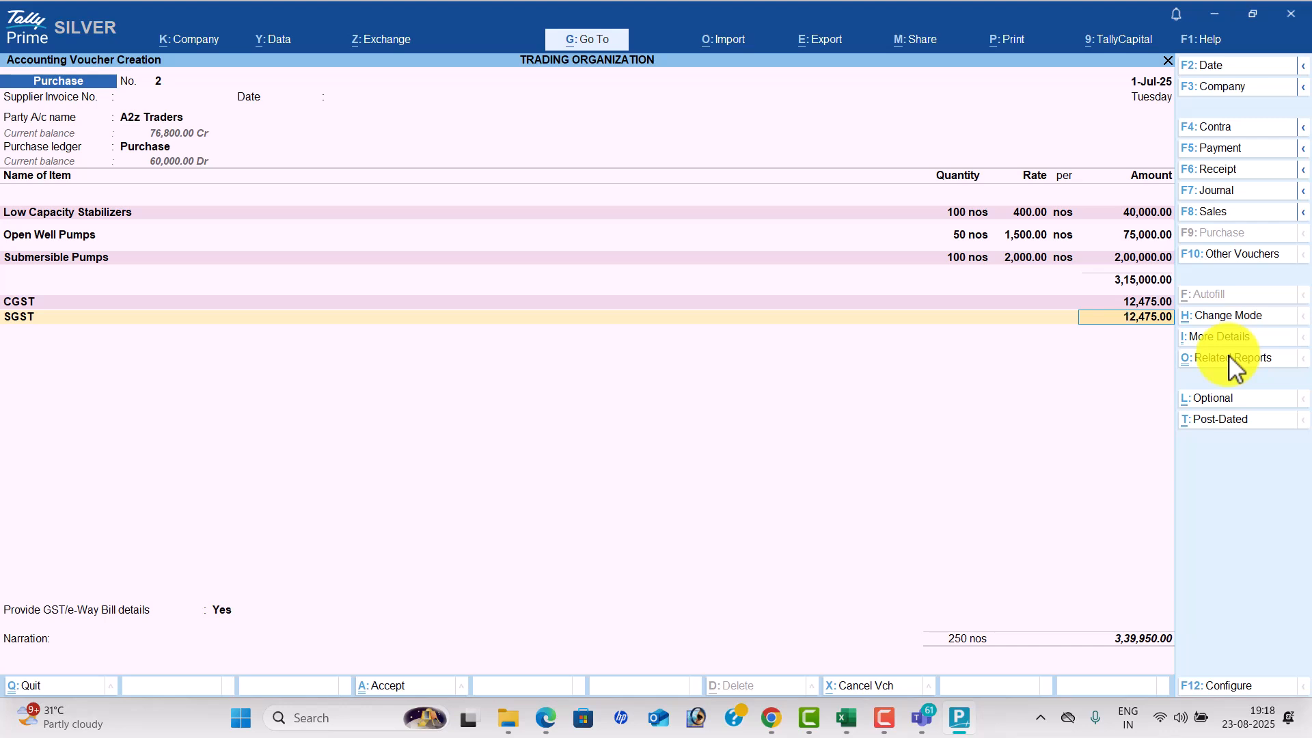
Set GST/e-Way Bill details to No and save the A2z Traders purchase voucher.
key(Return)
key(Return)
key(n)
key(Return)
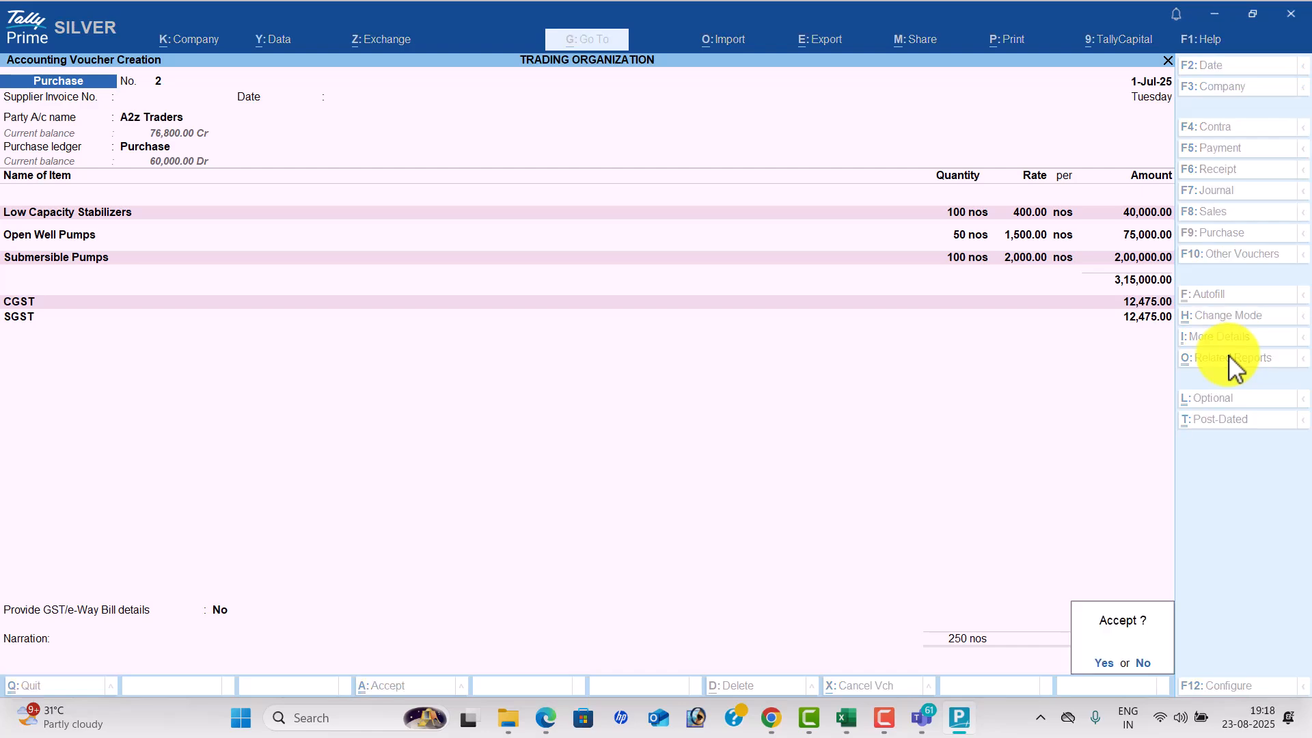
key(Return)
Check transaction 8 in the exercise PDF, start a Contra voucher in TallyPrime and create a Petty Cash ledger under Cash-in-Hand.
key(alt+Tab)
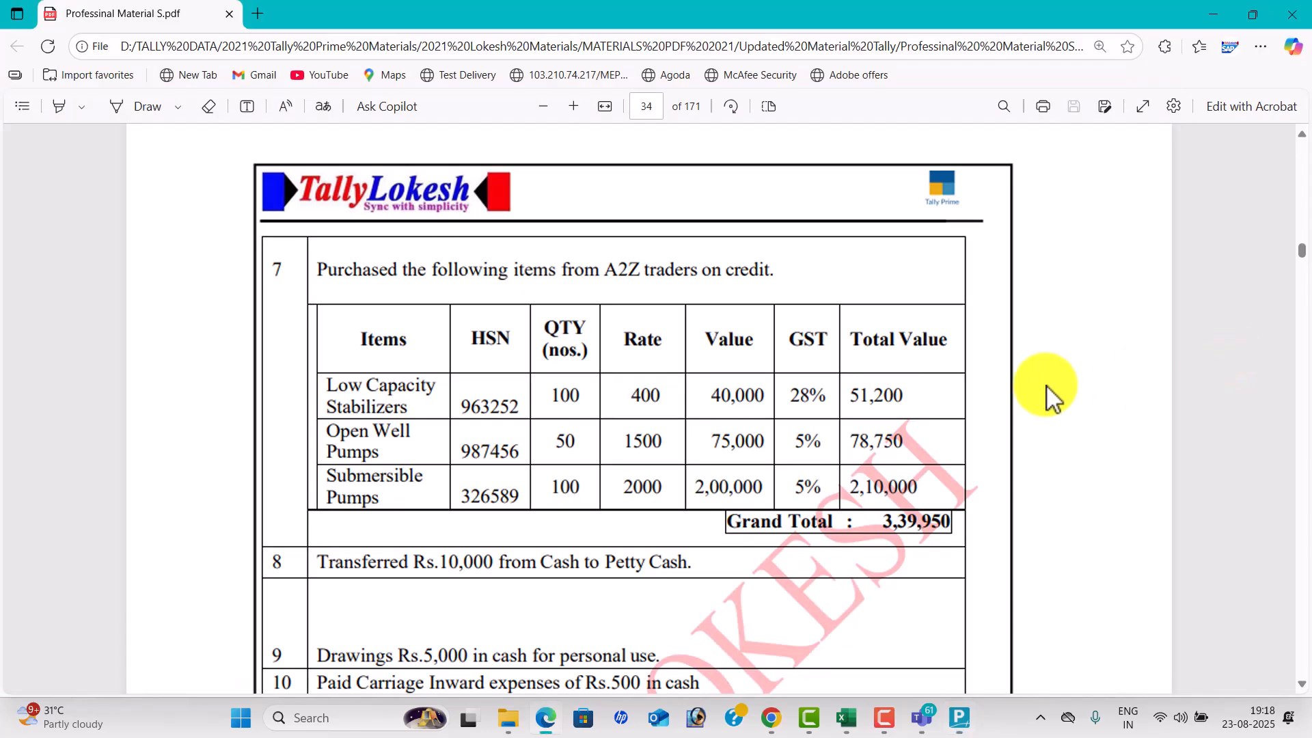
scroll(800, 461, down, 3)
key(alt+Tab)
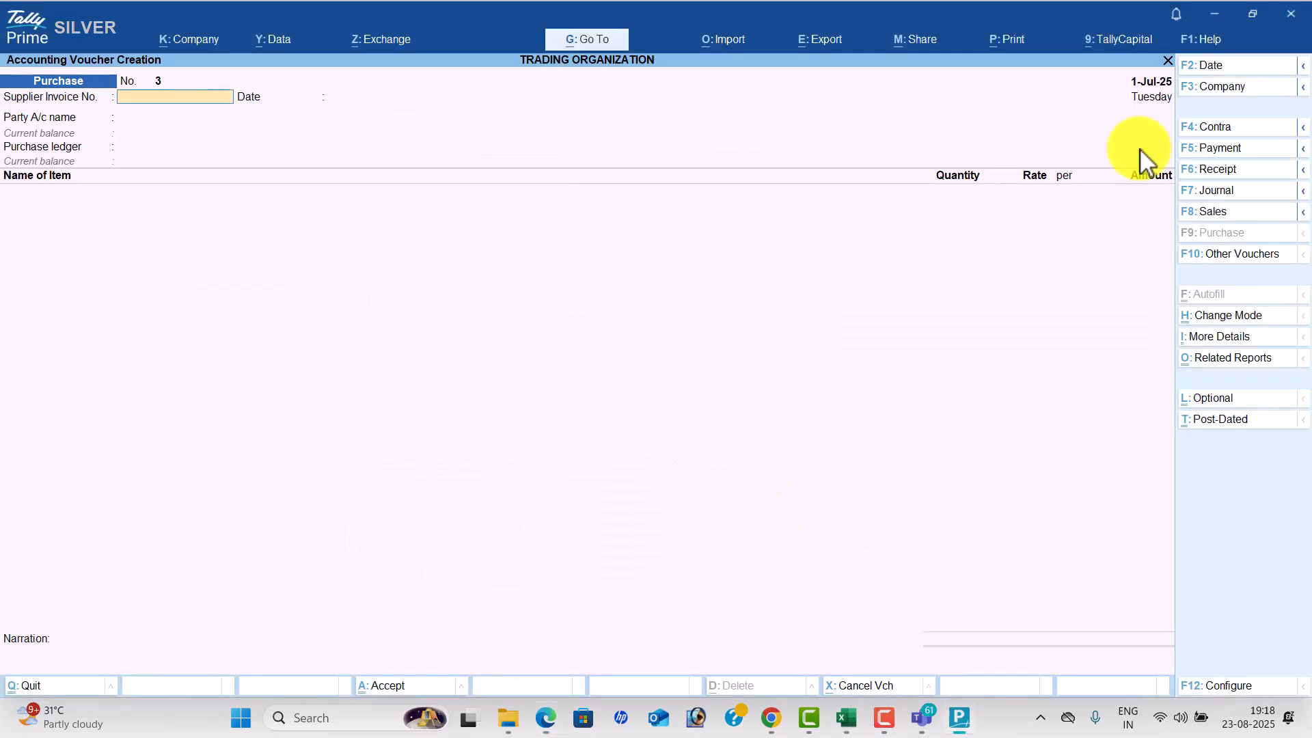
click(1206, 128)
key(alt+c)
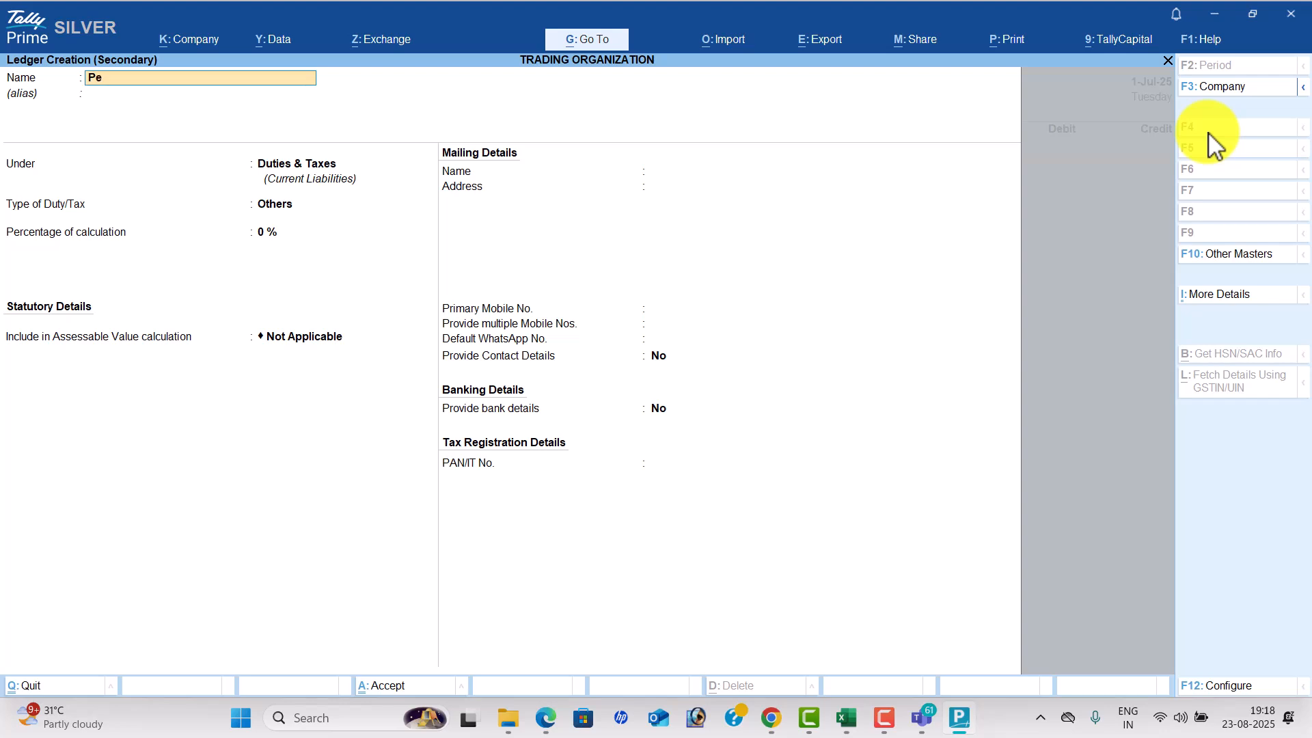
text(Petty Cash)
key(Return)
key(Return)
text(cas)
key(Return)
key(ctrl+a)
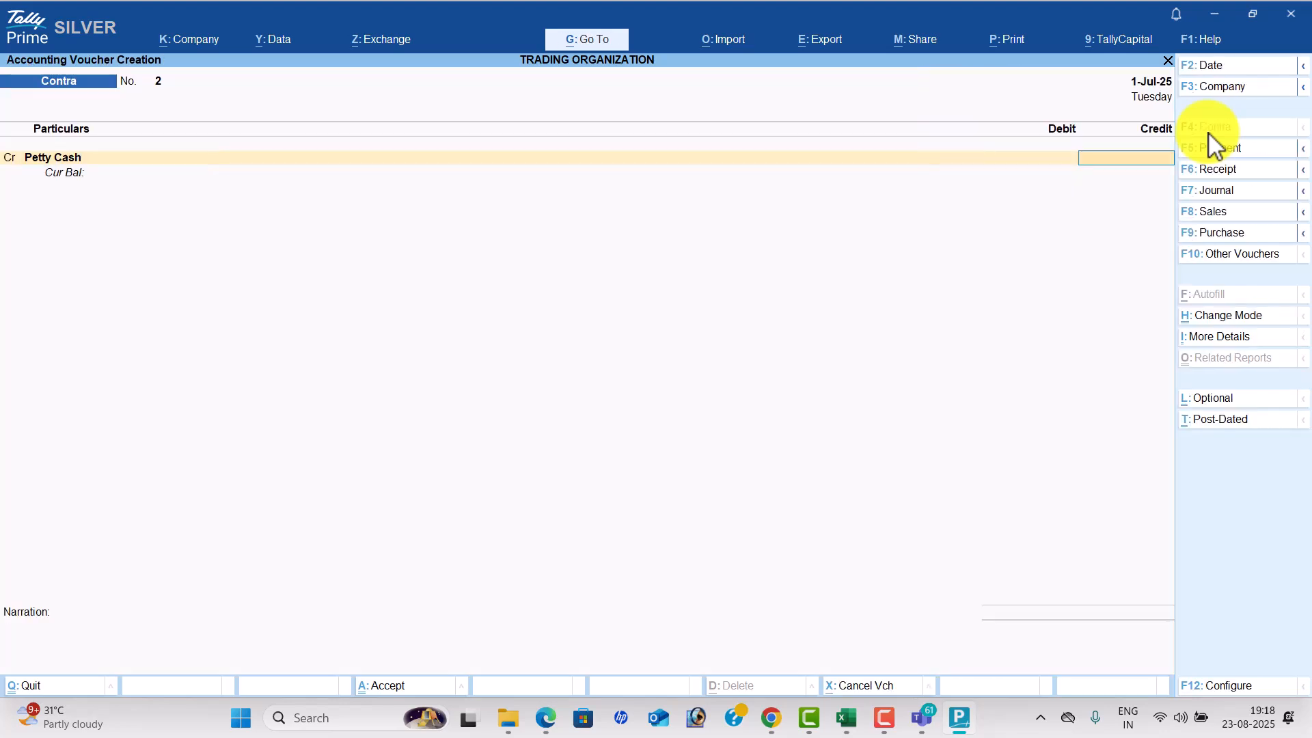
Replace the contra voucher's credit account with Cash and enter an amount of 10000.
key(BackSpace)
key(Up)
key(Up)
key(Return)
key(alt+Tab)
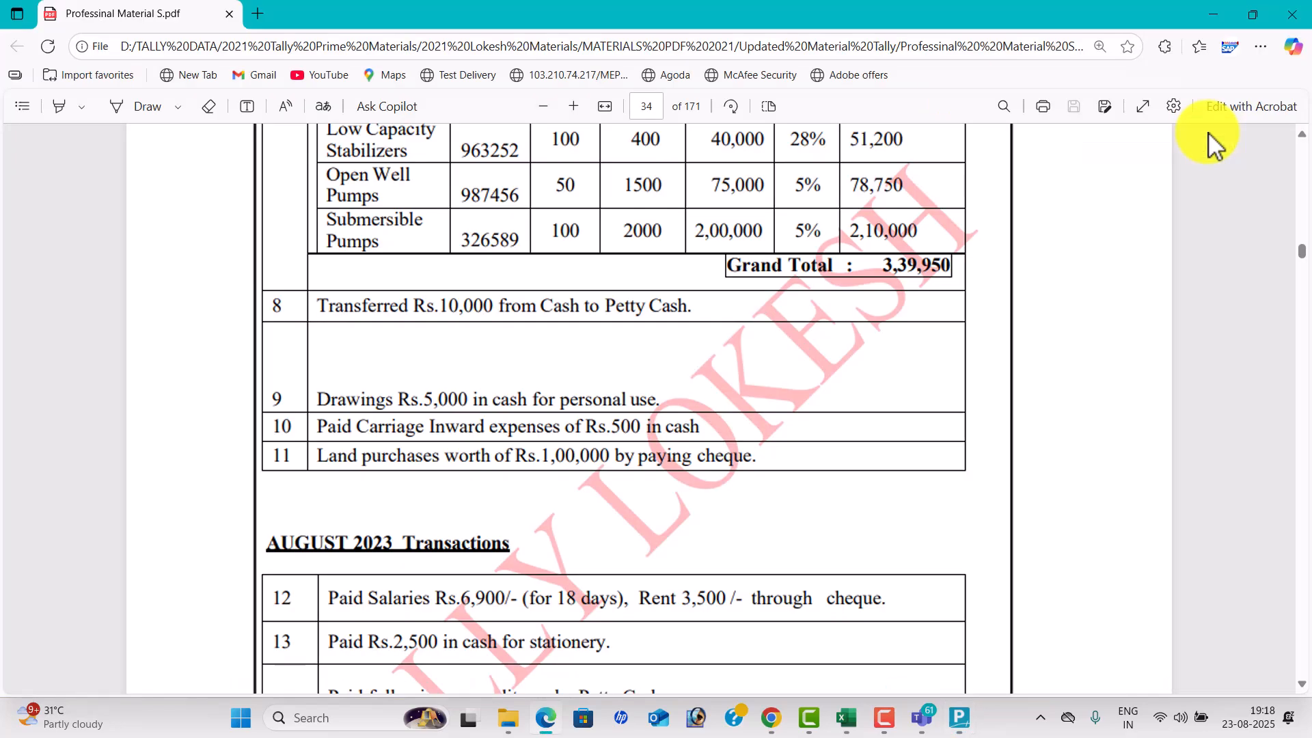
key(alt+Tab)
text(10000)
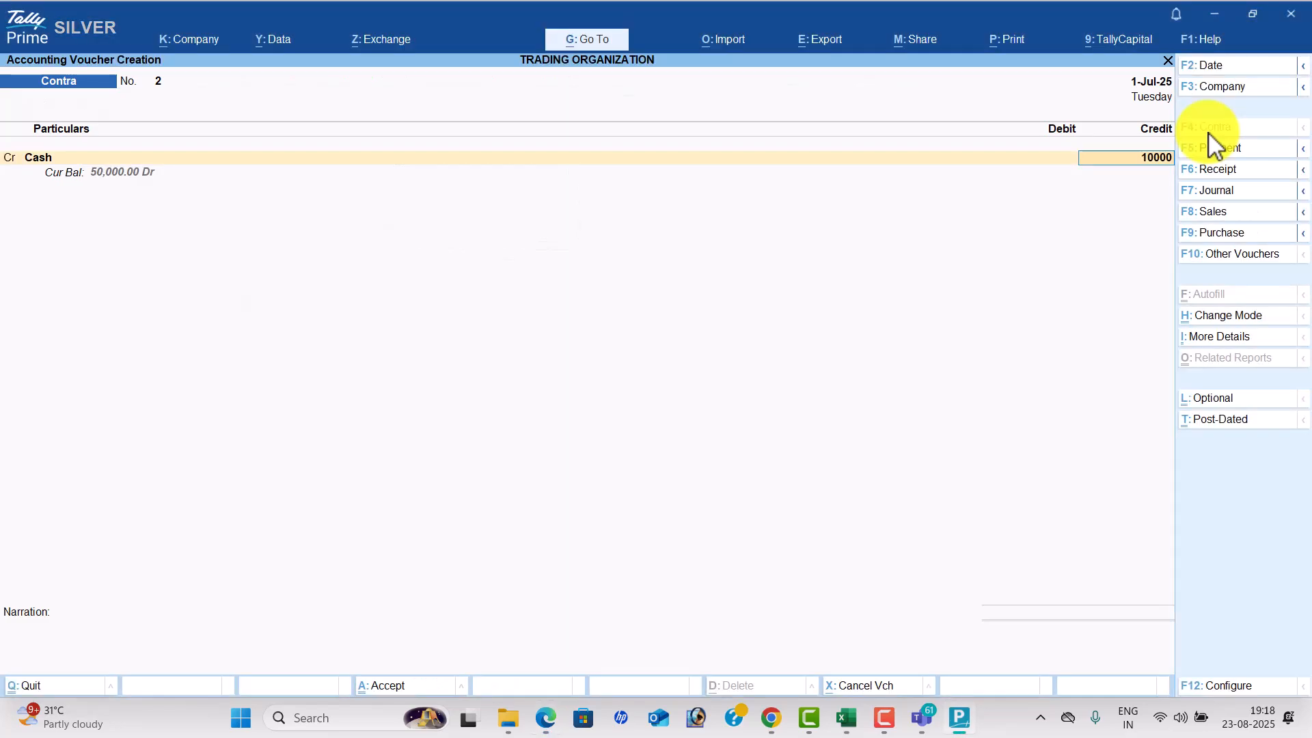
Debit Petty Cash with 10,000 and save the contra voucher without a narration.
key(Return)
key(Down)
key(Down)
key(Return)
key(Return)
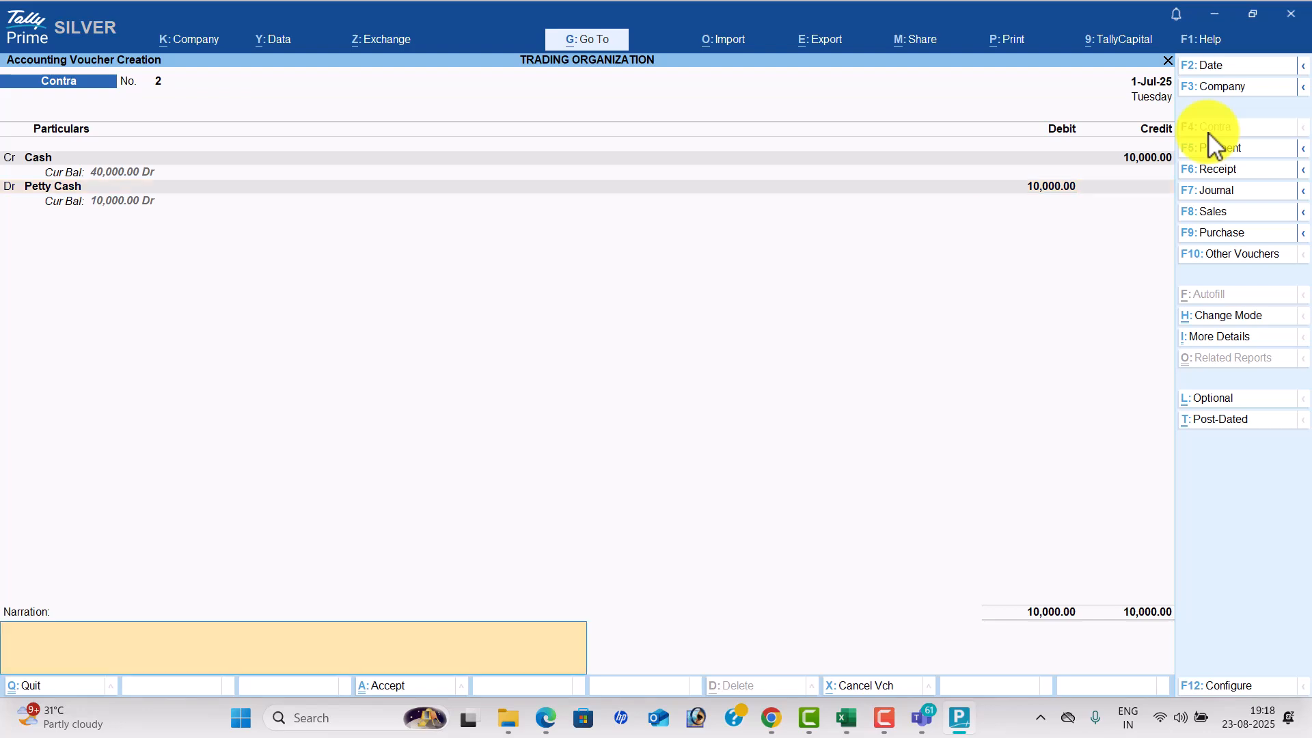
key(Return)
key(Return)
Check transaction 9 in the exercise PDF, start a Payment voucher in TallyPrime and create a Drawings ledger under Capital Account.
key(alt+Tab)
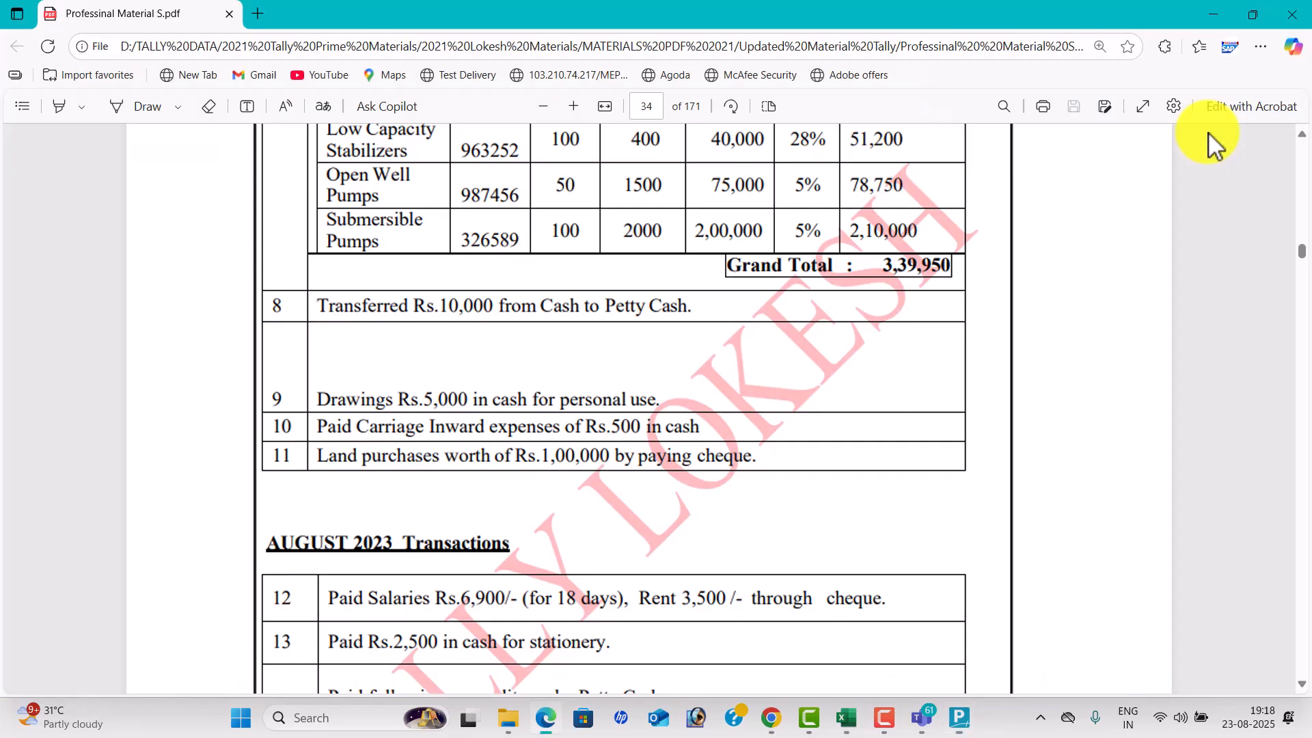
scroll(949, 290, down, 2)
key(alt+Tab)
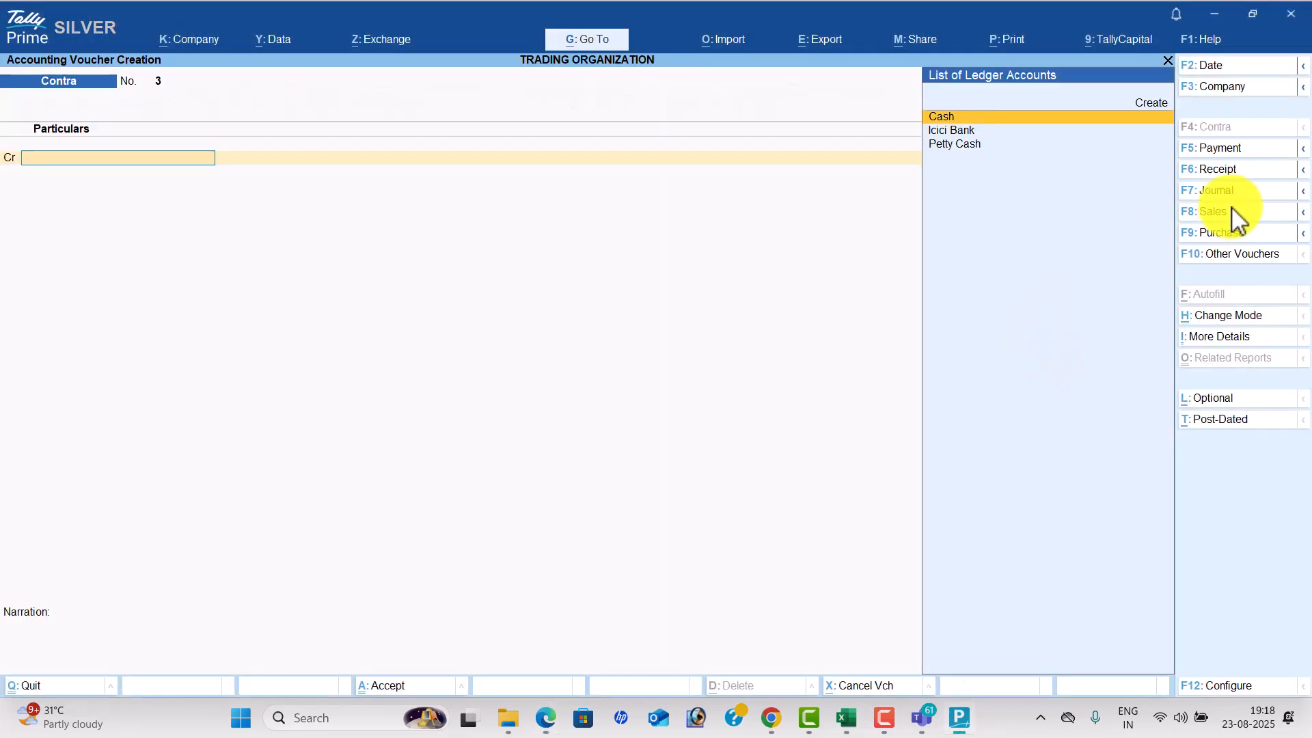
click(1230, 150)
key(alt+c)
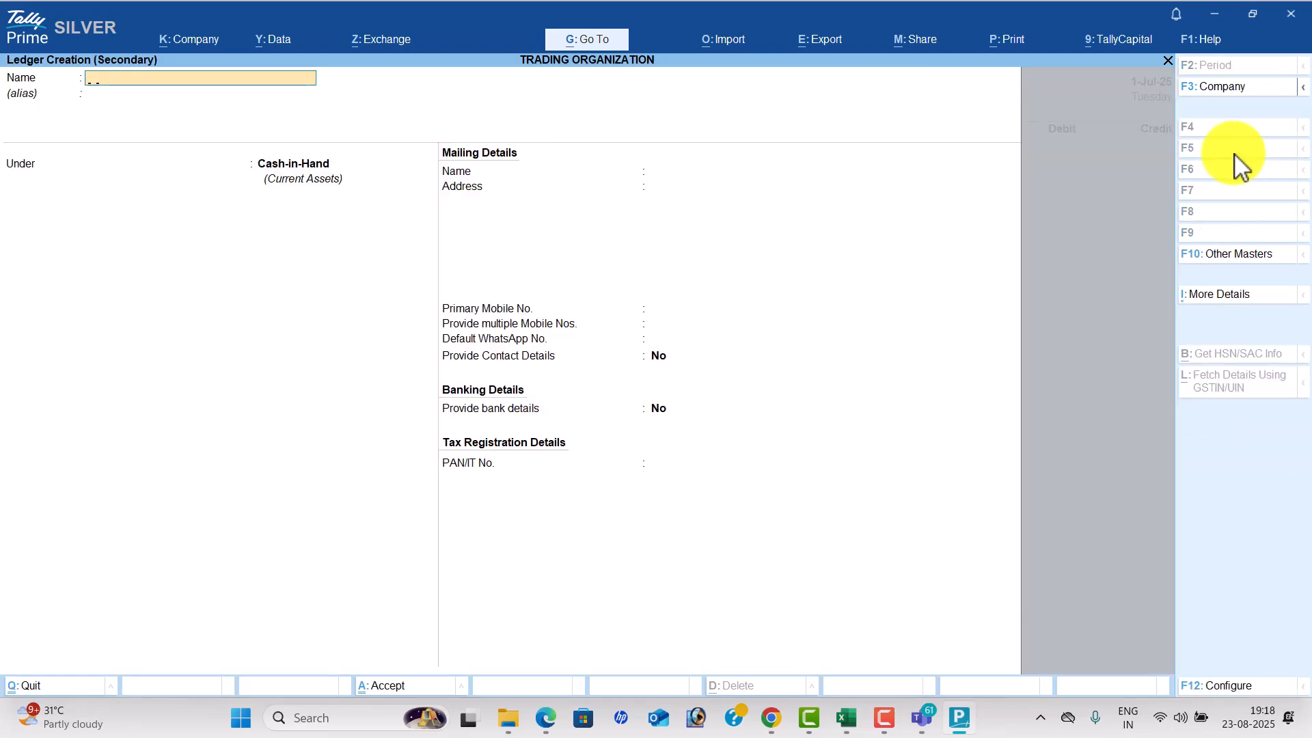
text(Drawings)
key(Return)
key(Return)
text(Ca)
key(Down)
key(Return)
key(ctrl+a)
Verify the drawings amount in the exercise PDF and enter a 5000 debit for Drawings in TallyPrime.
key(alt+Tab)
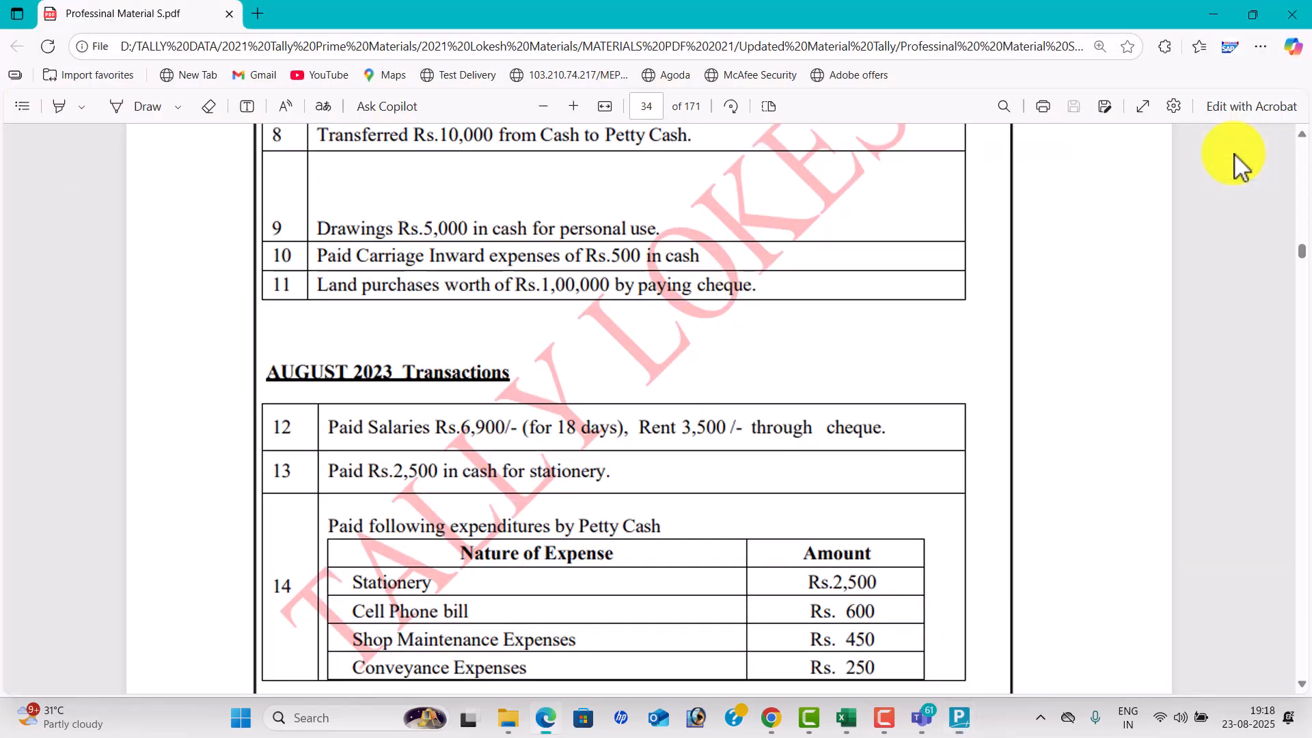
key(alt+Tab)
text(5000)
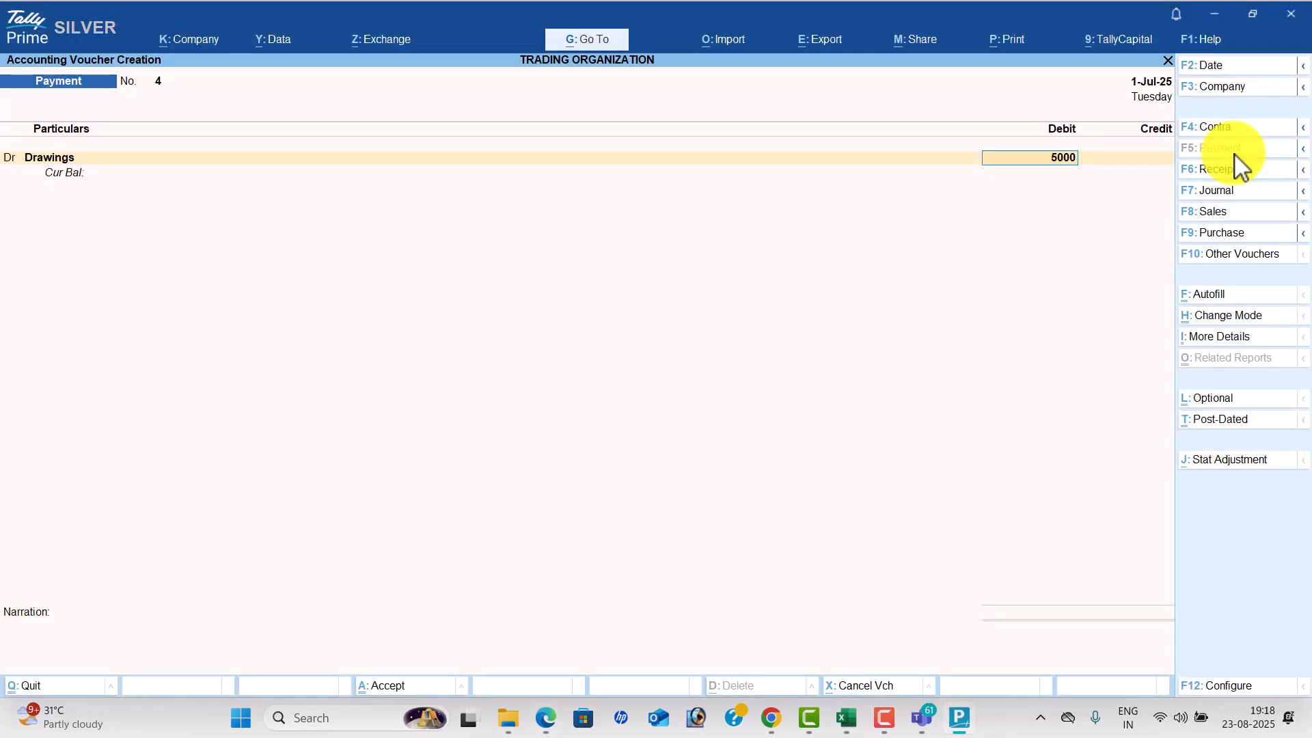
key(Return)
Add a second debit line after Drawings and create a Carriage Inwards ledger under Indirect Expenses for it.
key(alt+Tab)
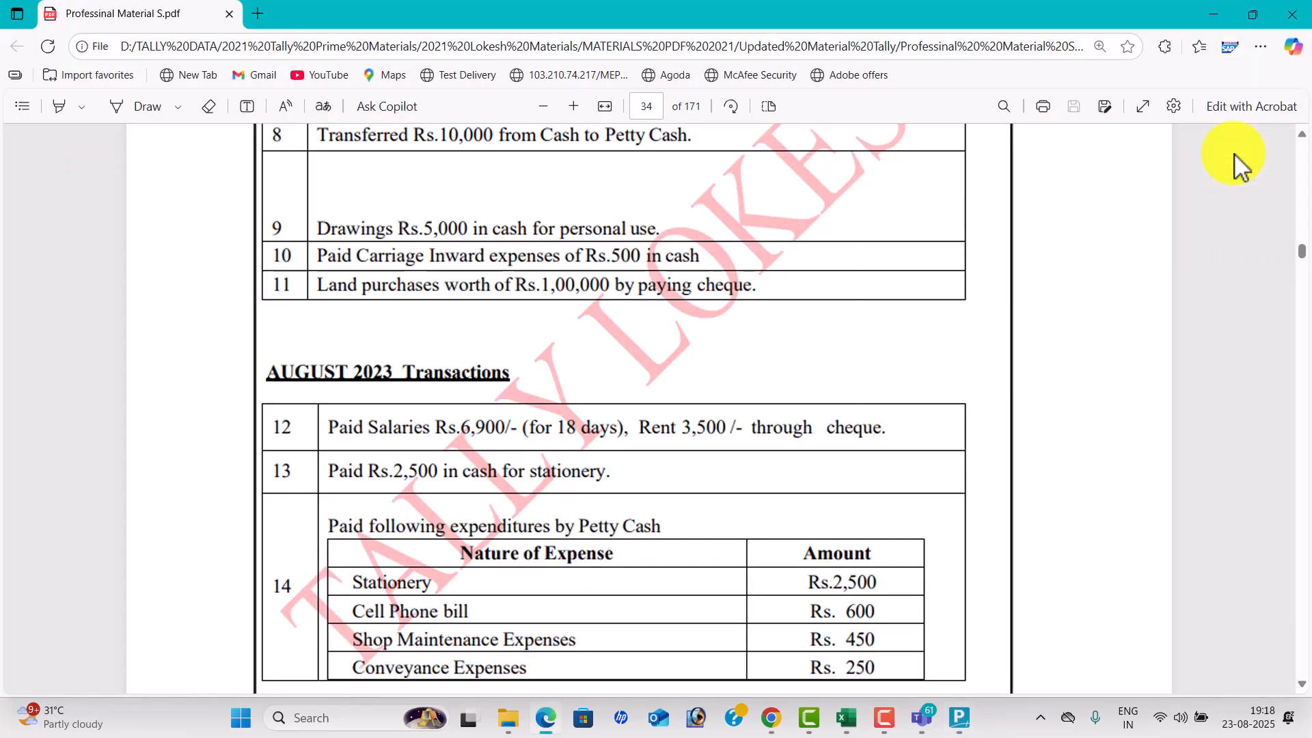
key(alt+Tab)
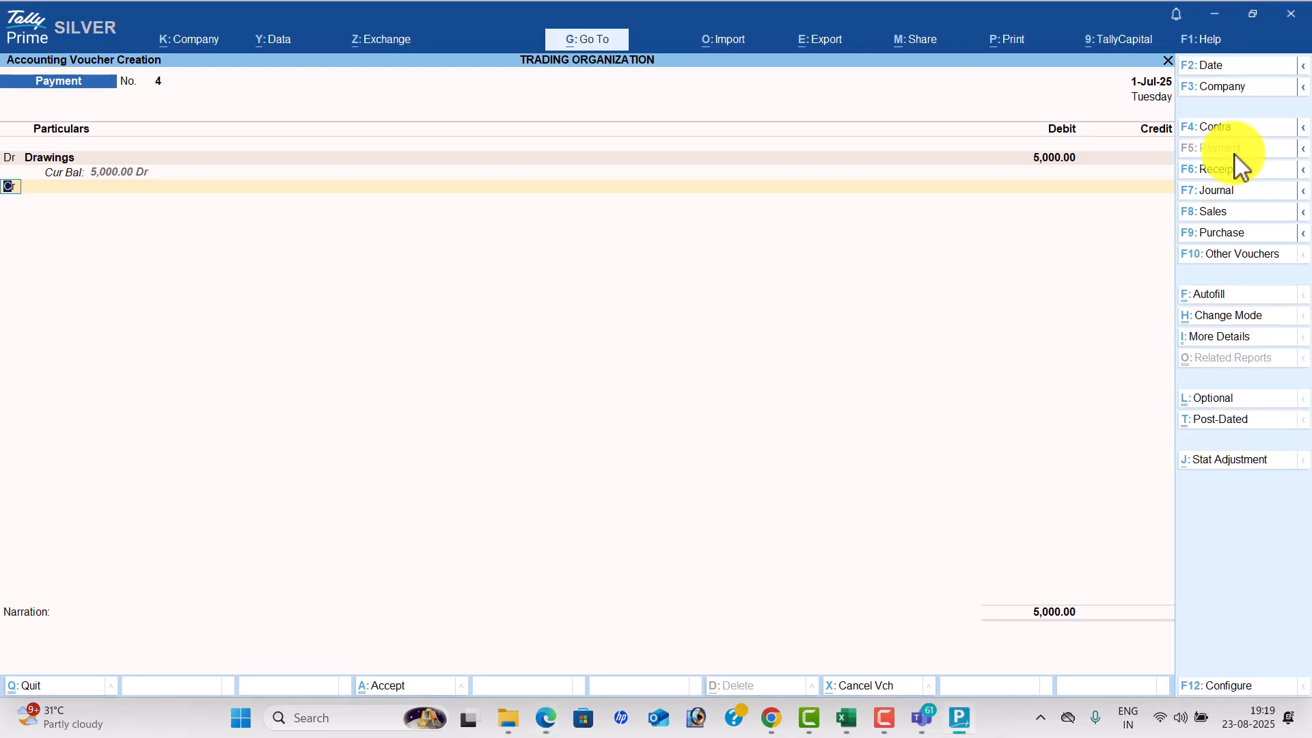
key(d)
key(alt+c)
text(Carriage inwards)
key(Return)
text(Ind)
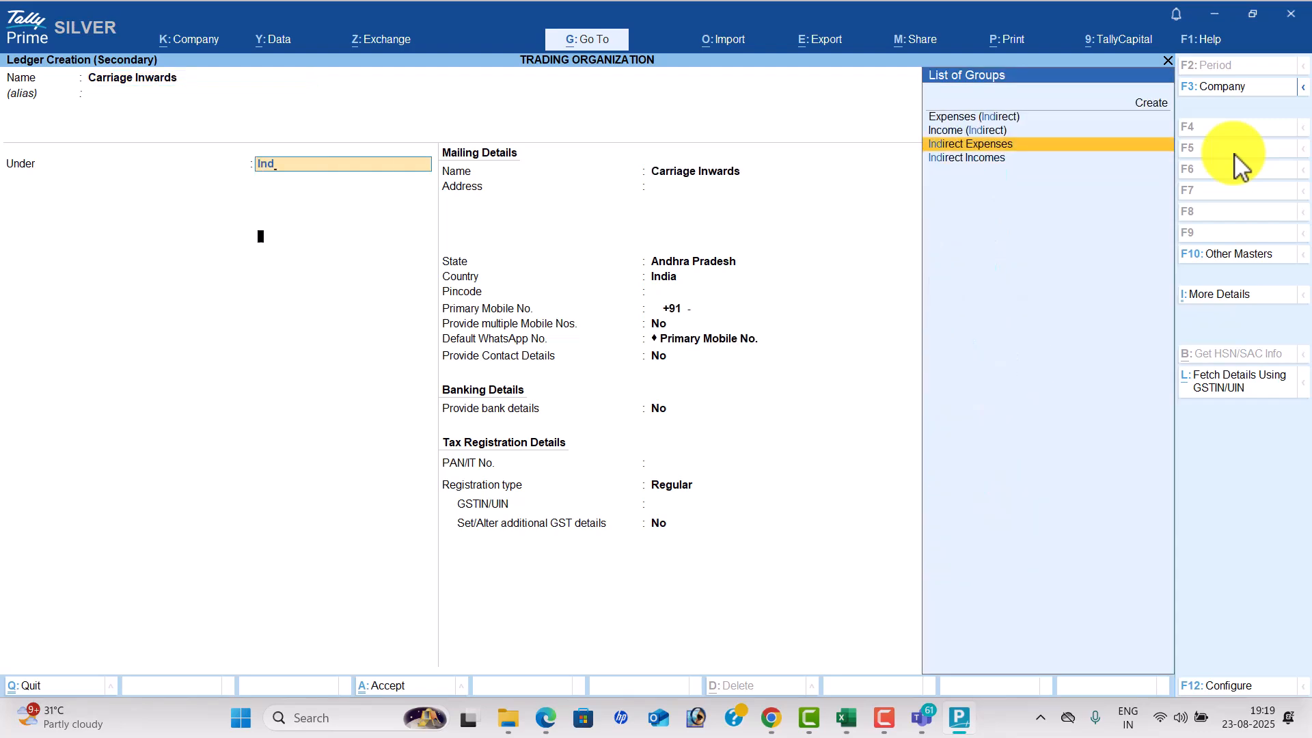
key(Return)
key(ctrl+a)
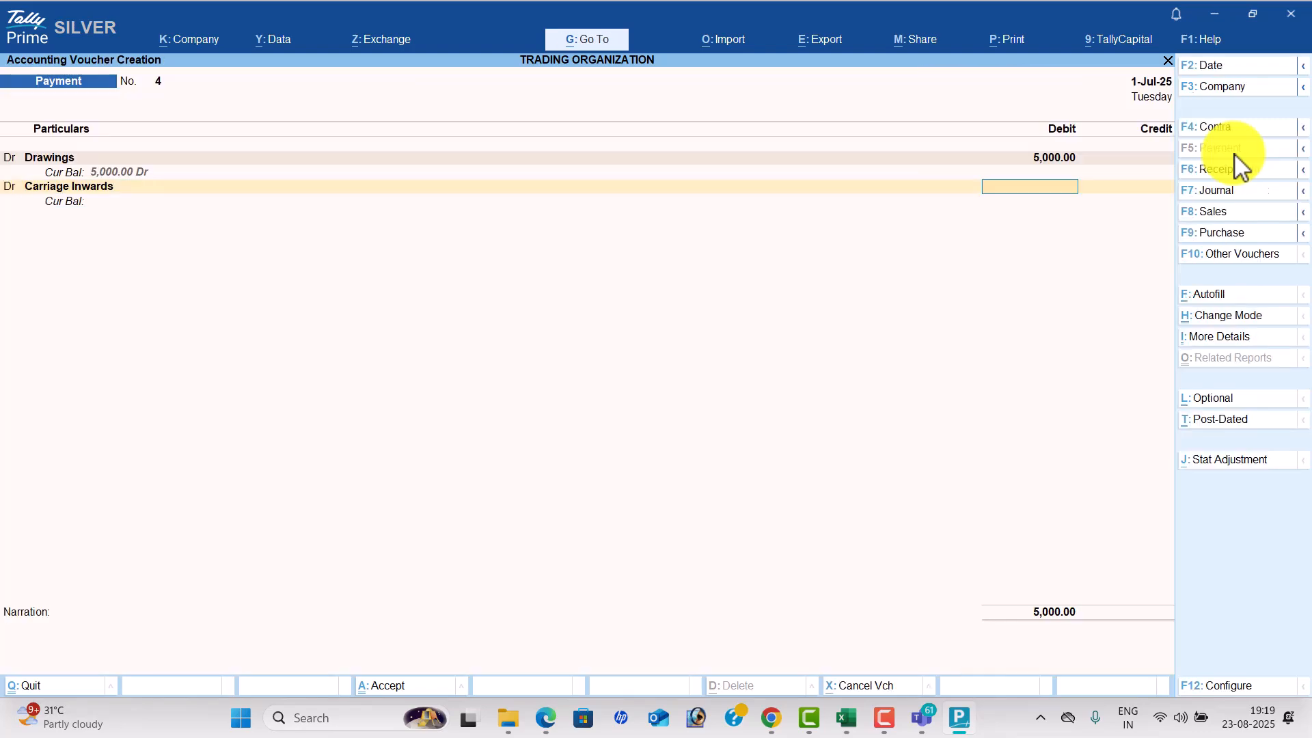
Alter the Carriage Inwards ledger's group to Direct Expenses and save the ledger.
key(alt+Tab)
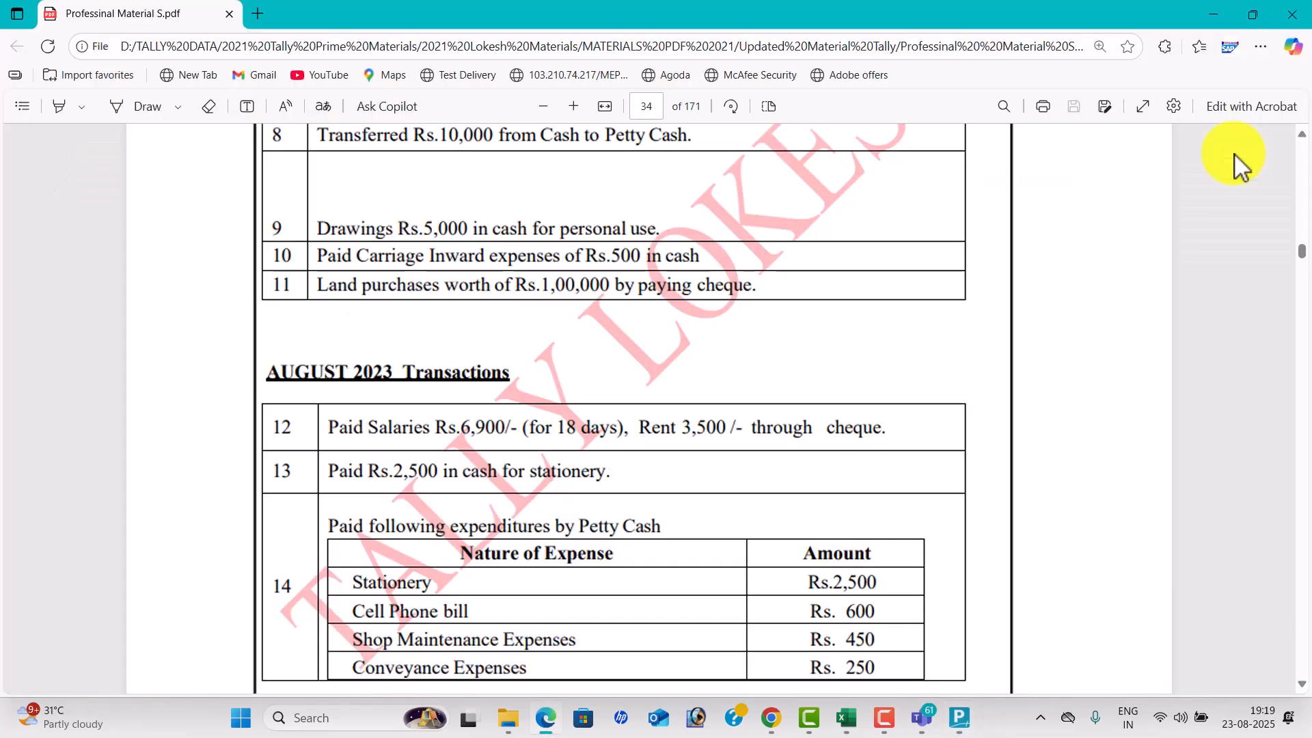
key(alt+Tab)
key(ctrl+Return)
key(Return)
key(Return)
text(Di)
key(Return)
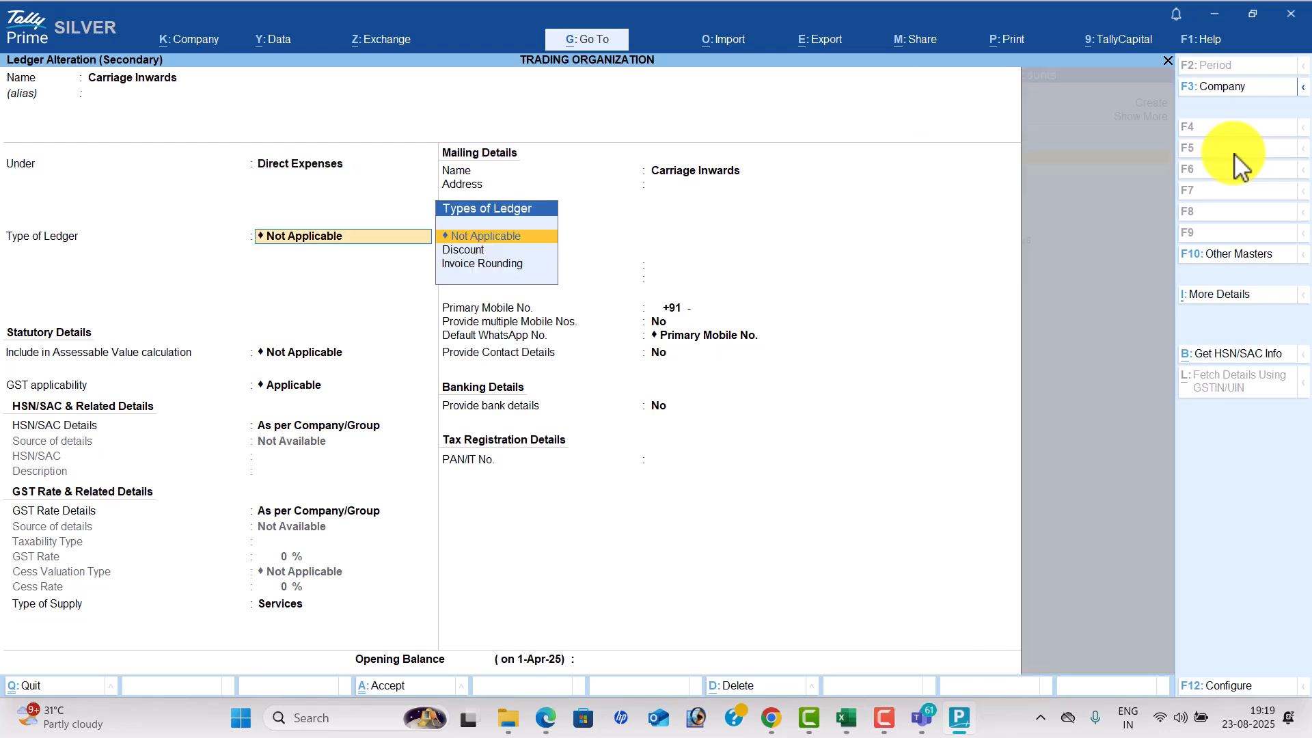
key(ctrl+a)
Debit Carriage Inwards with 500, credit Cash with 5,500 and save the payment voucher.
key(alt+Tab)
key(alt+Tab)
text(500)
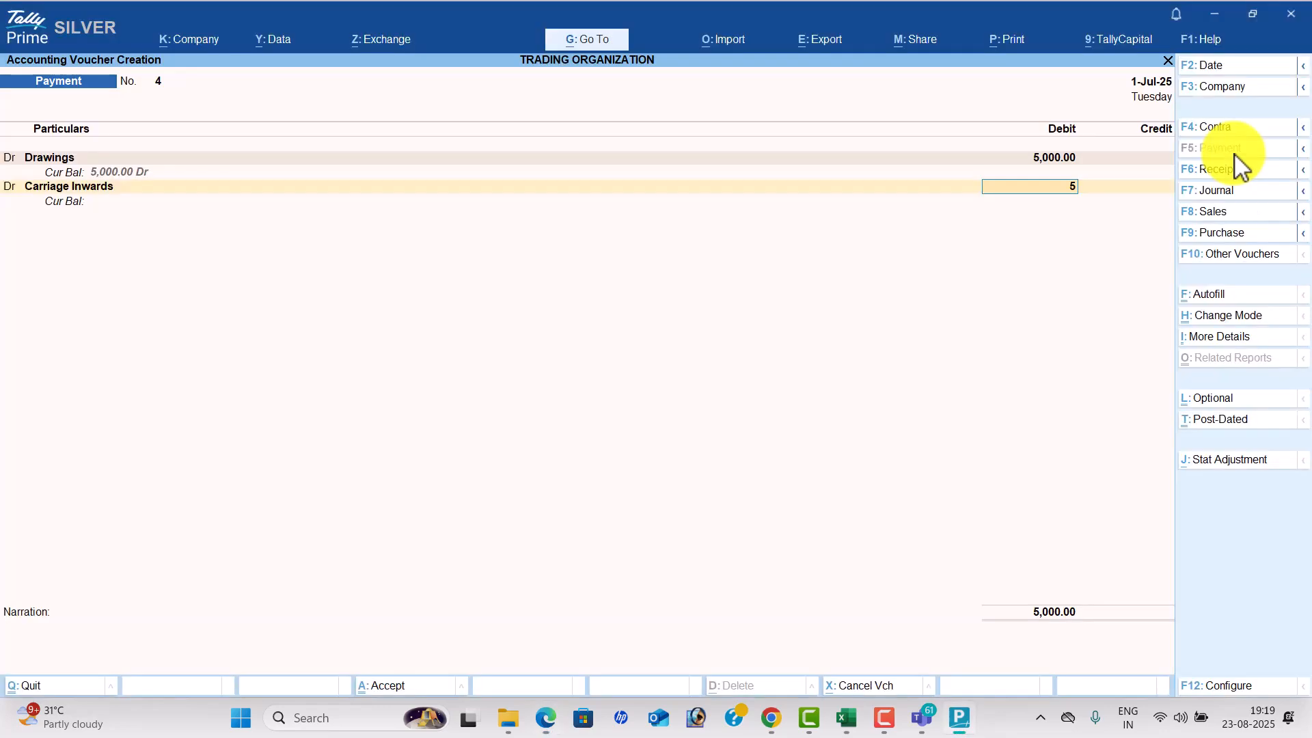
key(Return)
key(Down)
key(Down)
key(Down)
key(Up)
key(Return)
key(Return)
key(Return)
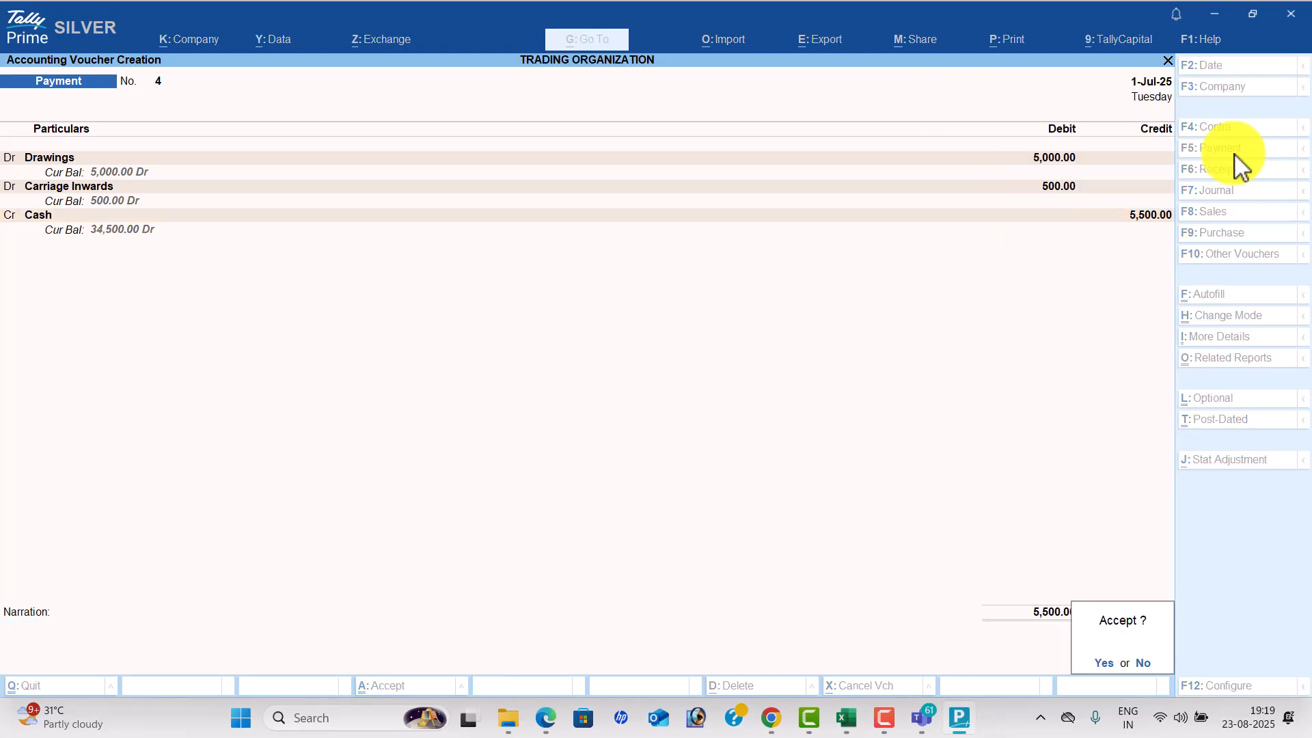
key(Return)
Check transaction 11 in the exercise PDF, then create a Land ledger under Fixed Assets from the new payment voucher.
key(alt+Tab)
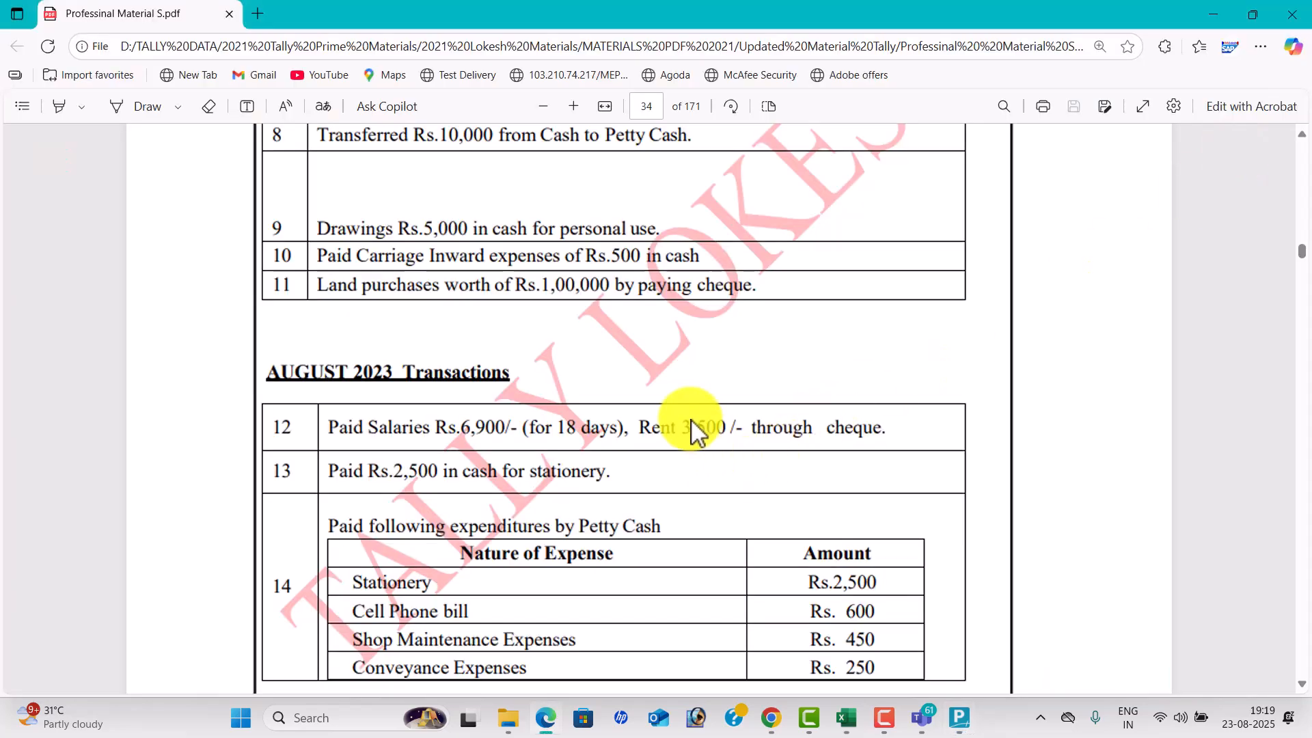
key(alt+Tab)
key(alt+c)
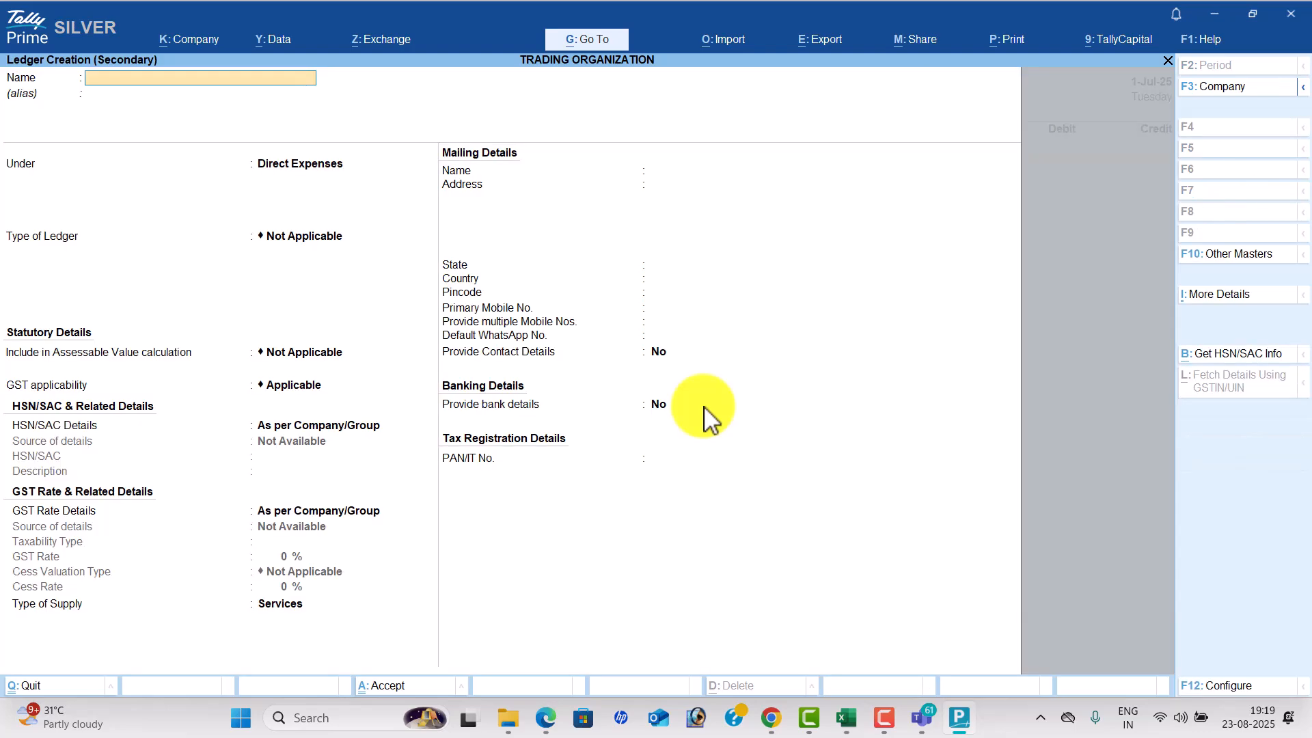
text(Land)
key(Return)
text(F)
key(Return)
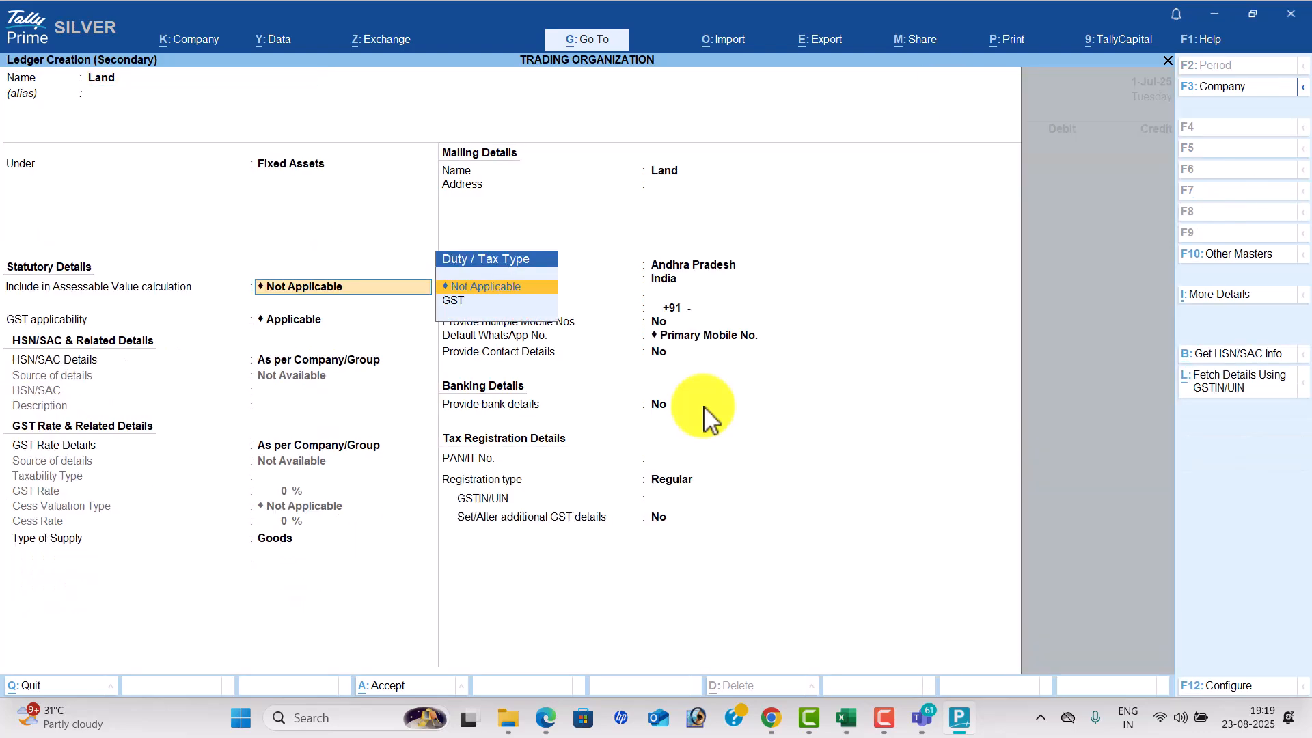
key(ctrl+a)
Debit Land with 1,00,000, credit Icici Bank with the same amount and save the payment voucher.
key(alt+Tab)
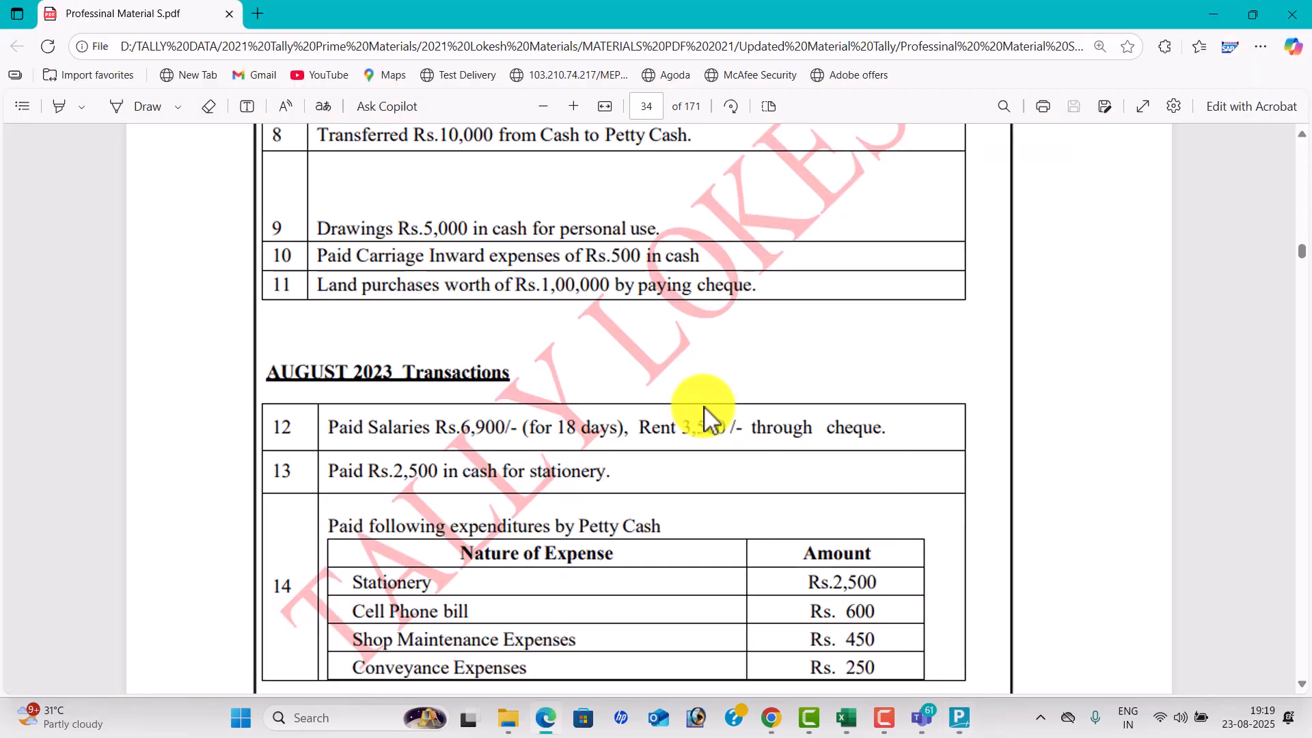
key(alt+Tab)
text(1,00,000)
key(Return)
text(i)
key(Return)
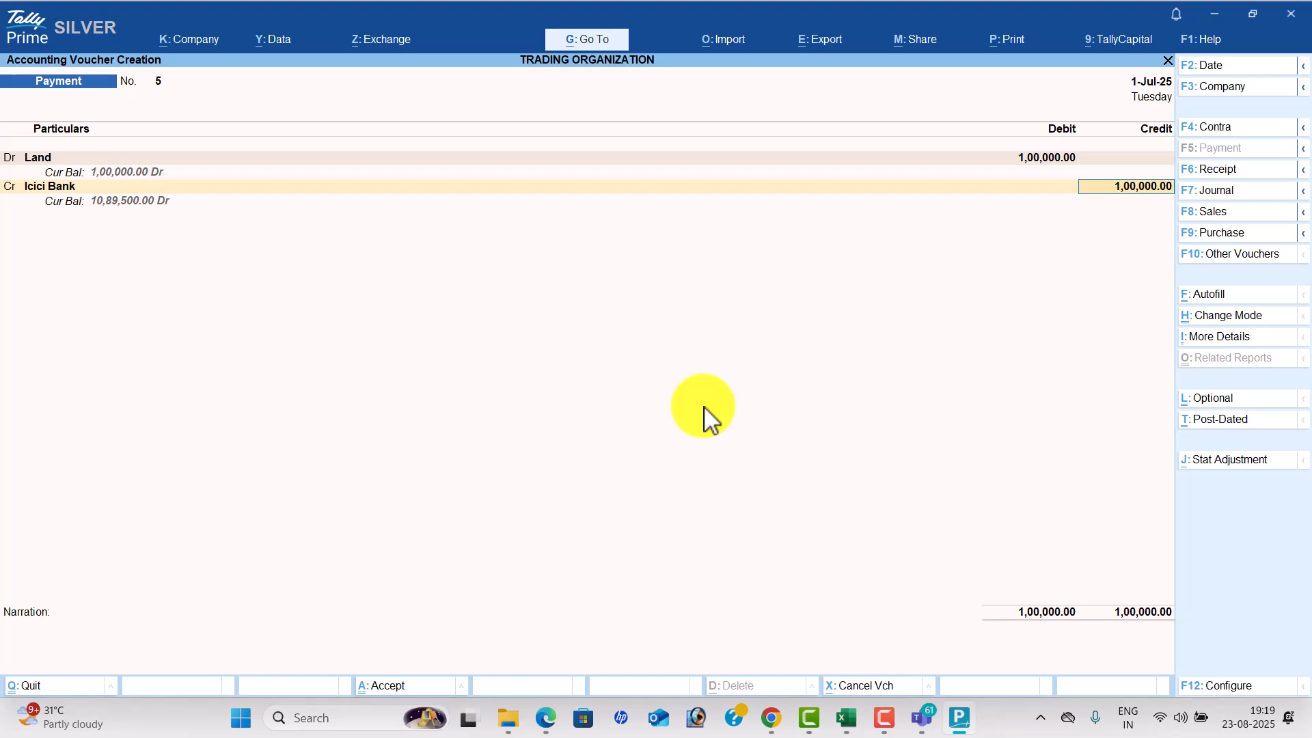
key(Return)
key(Return)
key(Return)
key(Return)
key(Return)
key(Return)
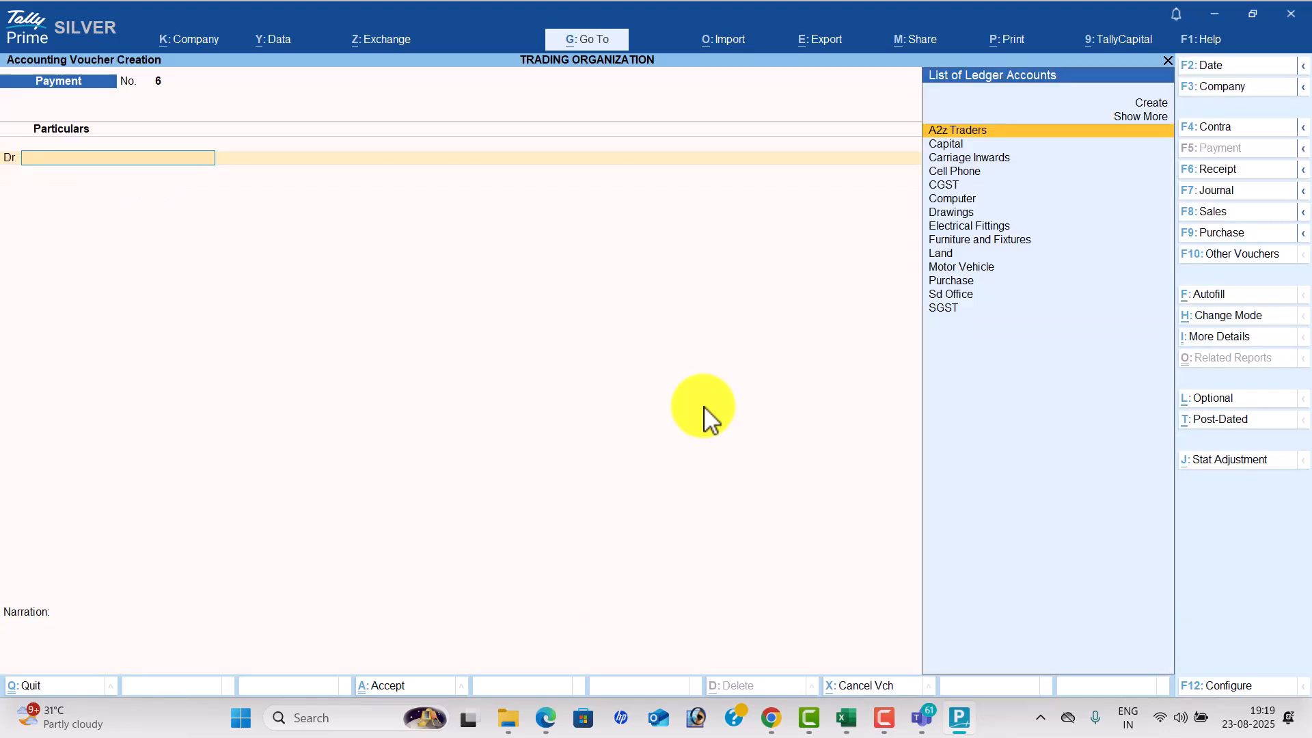
Leave voucher entry and review the vouchers recorded for 1-Jul-25 in the Day Book.
key(Escape)
key(Return)
key(Return)
key(Down)
key(Down)
key(Down)
key(Down)
key(Down)
key(Down)
key(Down)
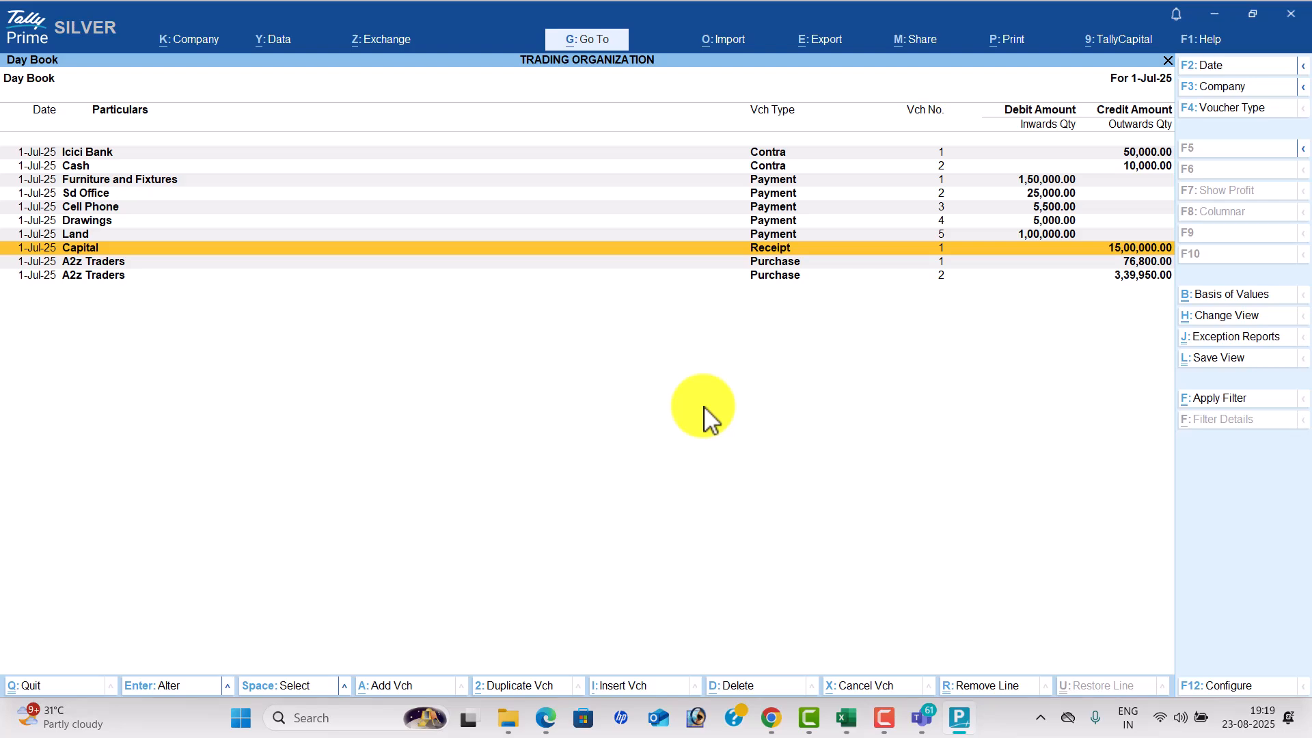
Examine the detailed Profit & Loss A/c, including closing stock, direct expenses and nett result.
key(Escape)
key(Down)
key(Down)
key(Down)
key(Down)
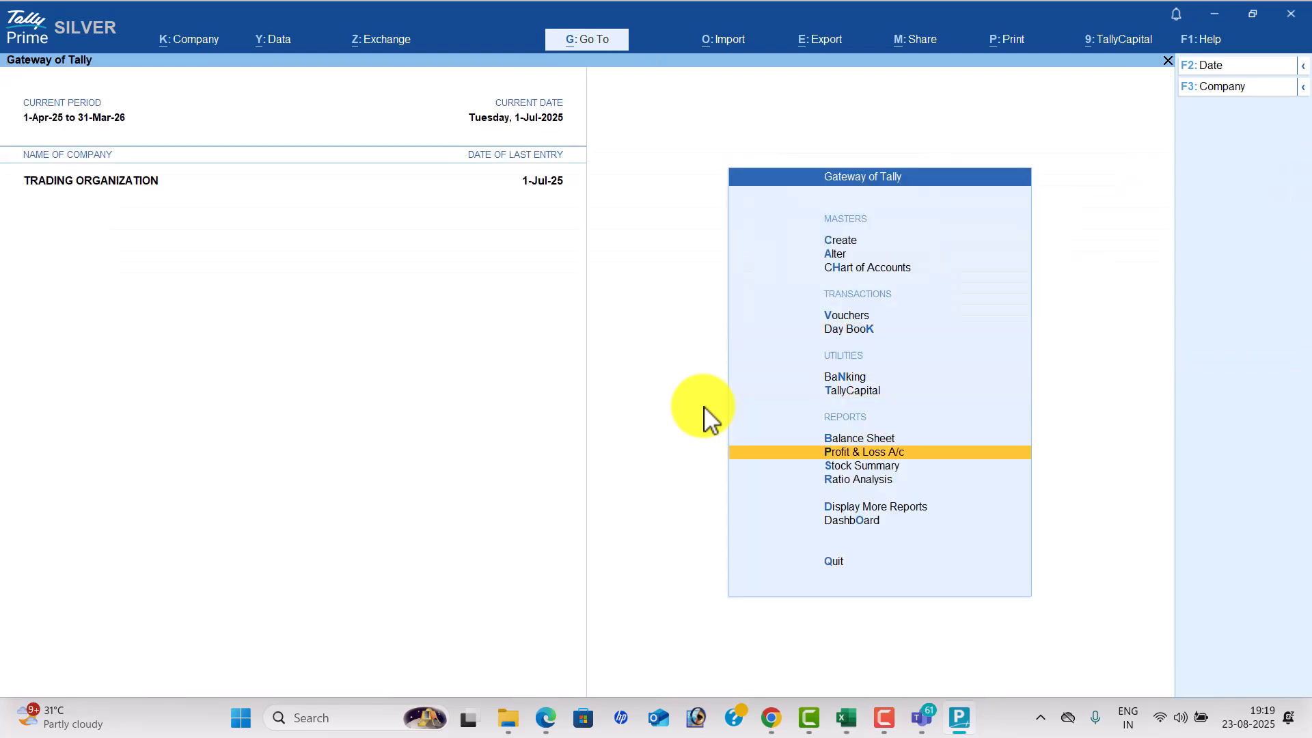
key(Return)
key(alt+F5)
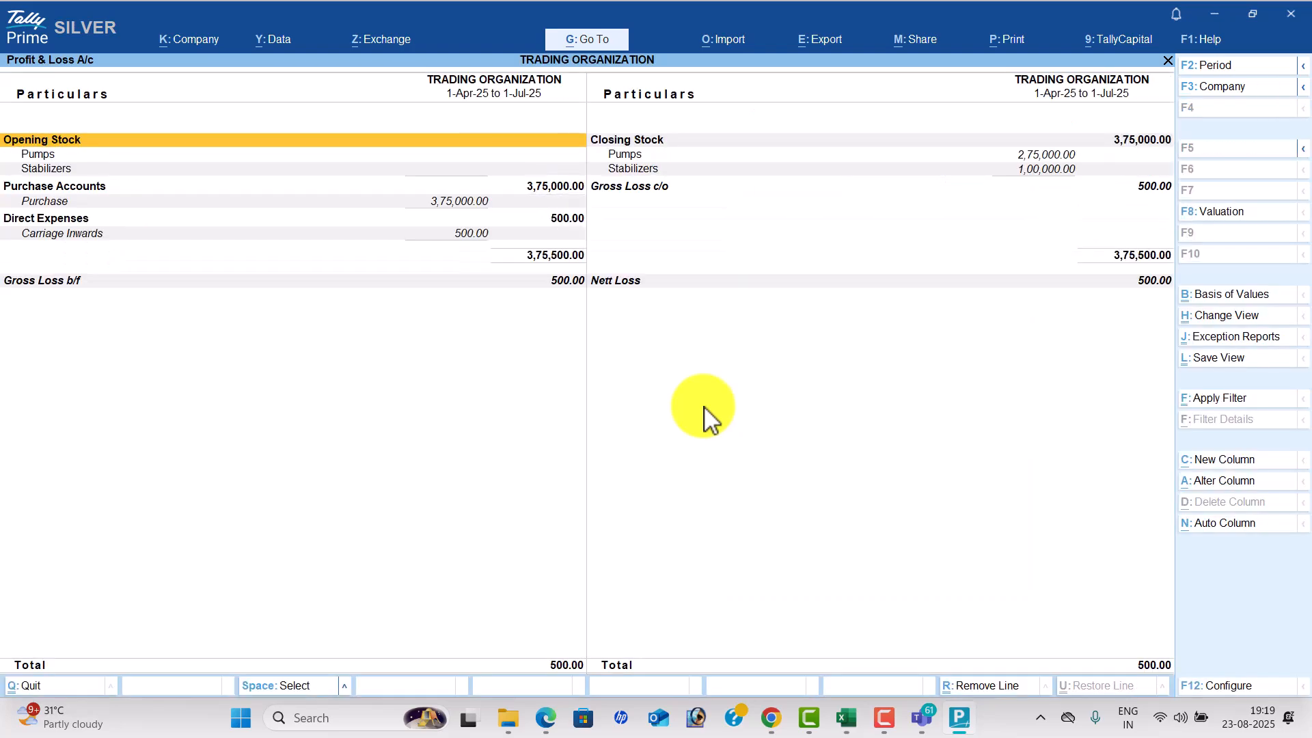
key(Right)
key(Down)
key(Down)
key(Down)
key(Down)
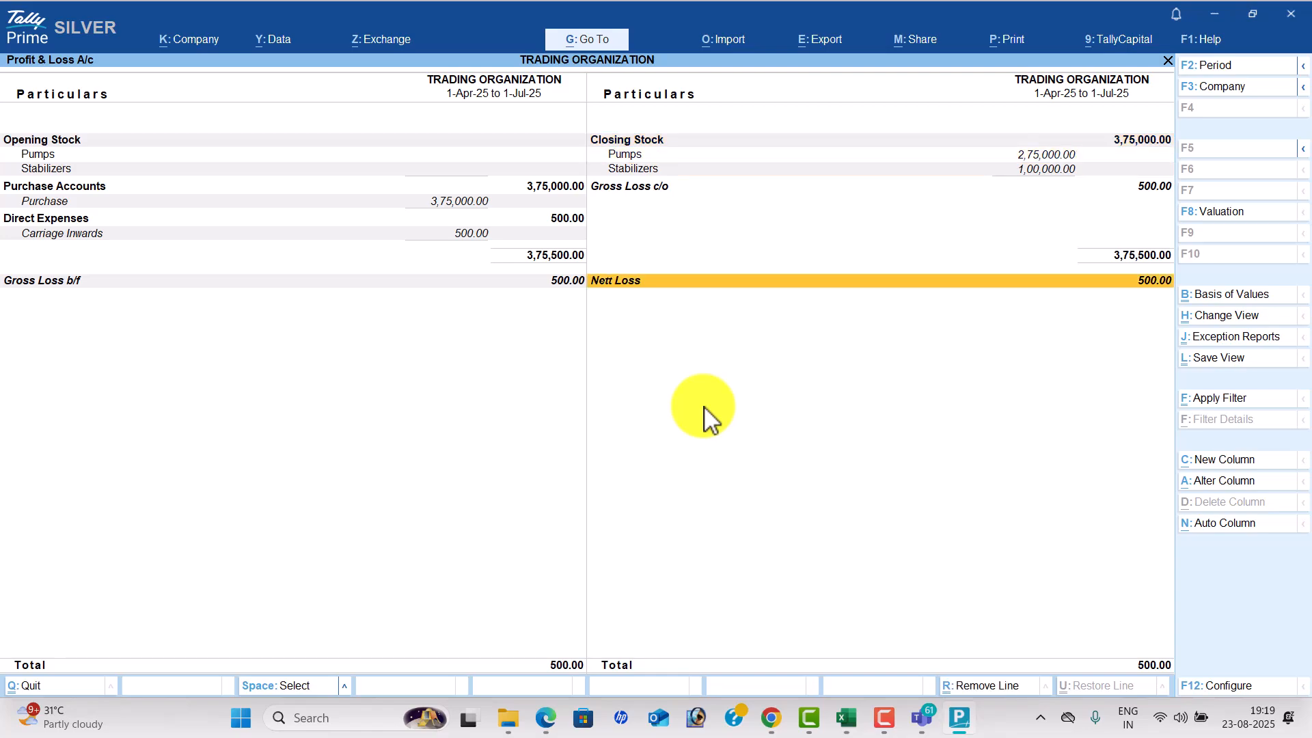
Switch to the exercise PDF and compare the results with its Module-2 Profit & Loss table for July.
key(alt+Tab)
scroll(526, 547, down, 20)
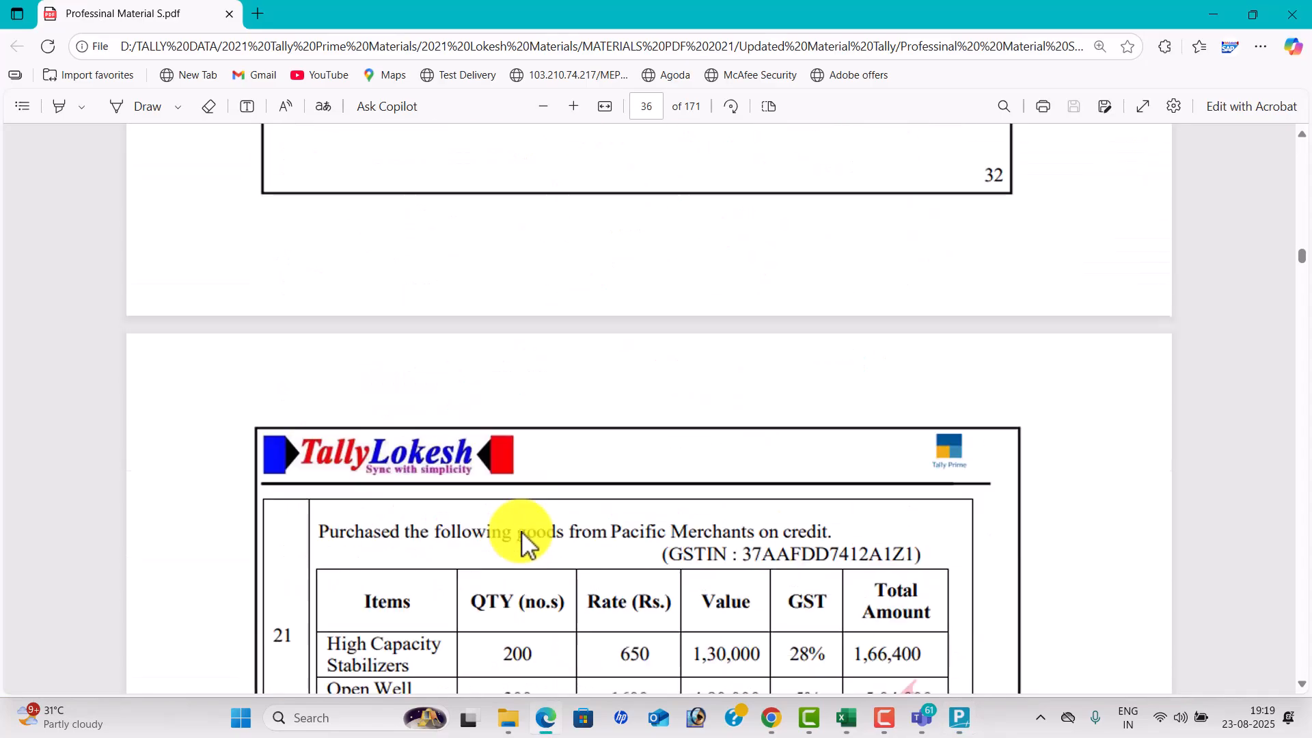
scroll(526, 544, down, 20)
scroll(526, 536, down, 20)
scroll(532, 540, down, 20)
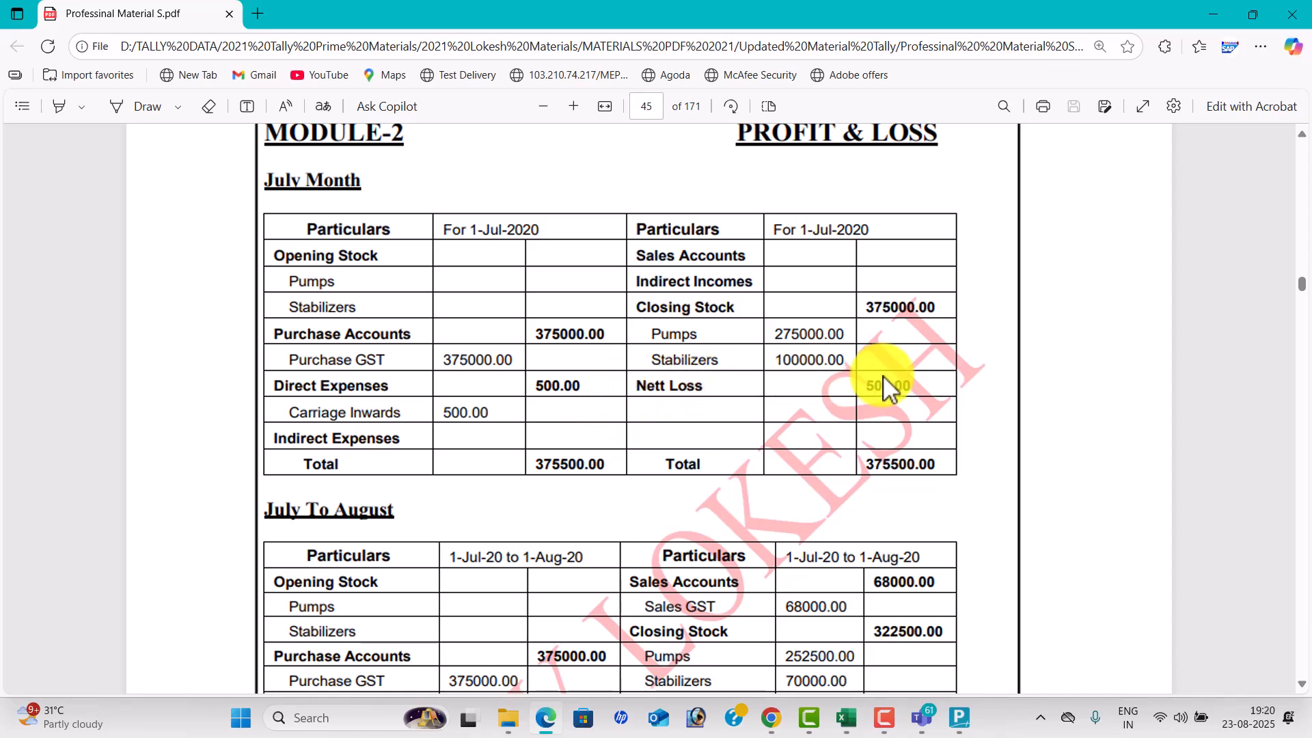
Browse the PDF's reference pages for the voucher function-key list and the Trading Company ledgers and groups table.
scroll(883, 375, down, 20)
scroll(883, 379, down, 20)
scroll(867, 403, down, 20)
scroll(866, 403, down, 6)
scroll(866, 403, up, 4)
scroll(867, 403, down, 15)
scroll(866, 403, up, 20)
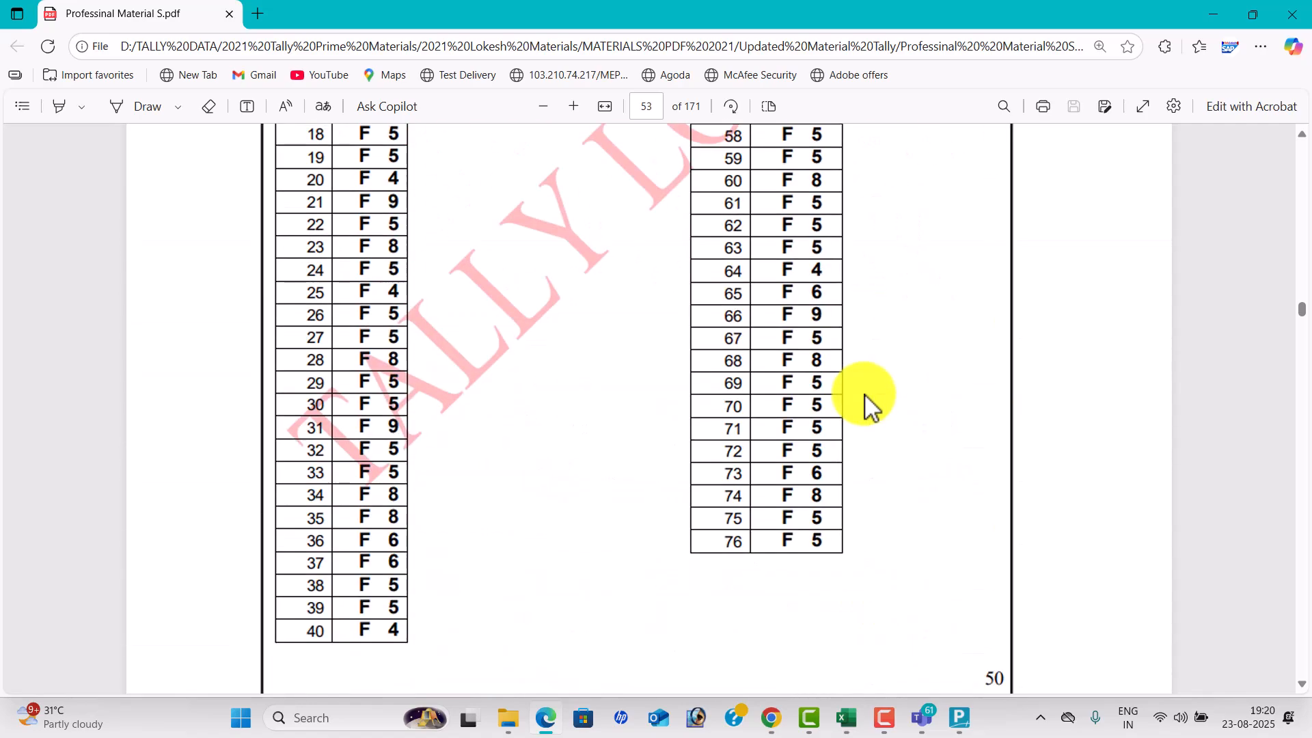
scroll(866, 403, up, 15)
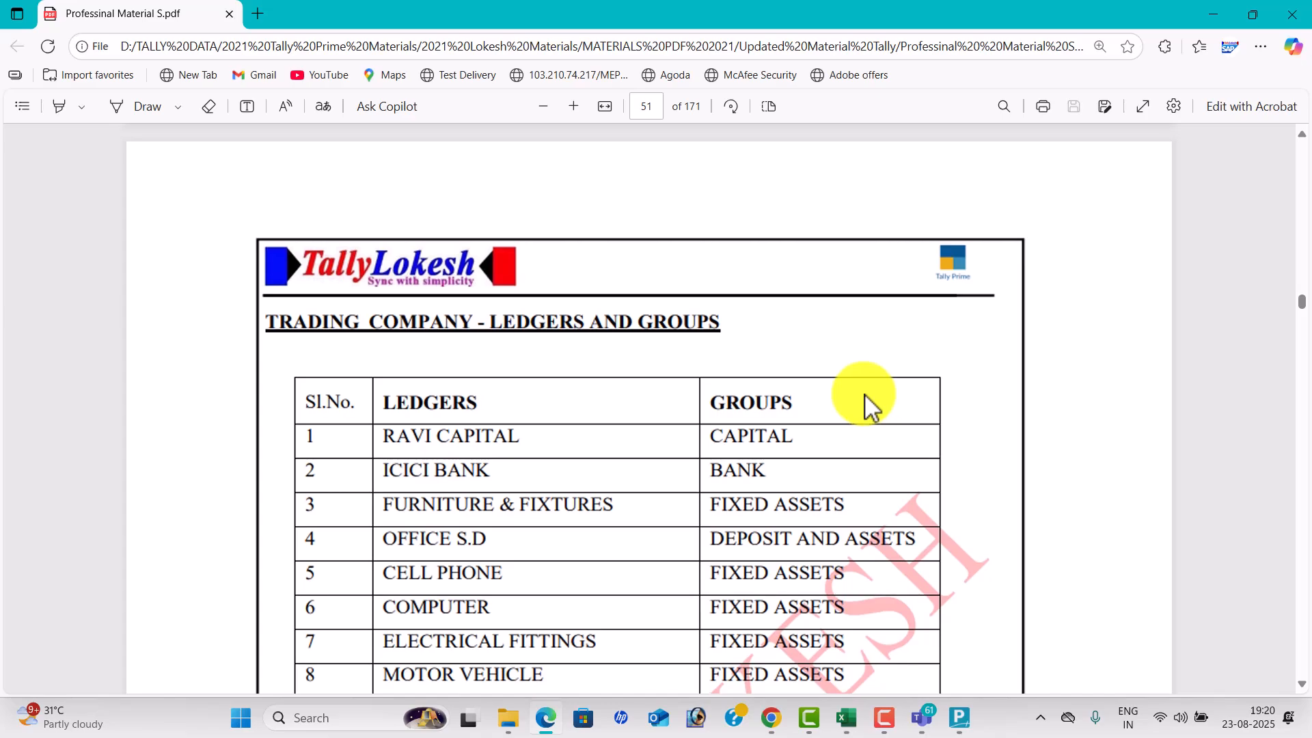
Go back through the exercise PDF to the AUGUST 2023 transactions and read entries 12 to 14.
scroll(865, 397, up, 20)
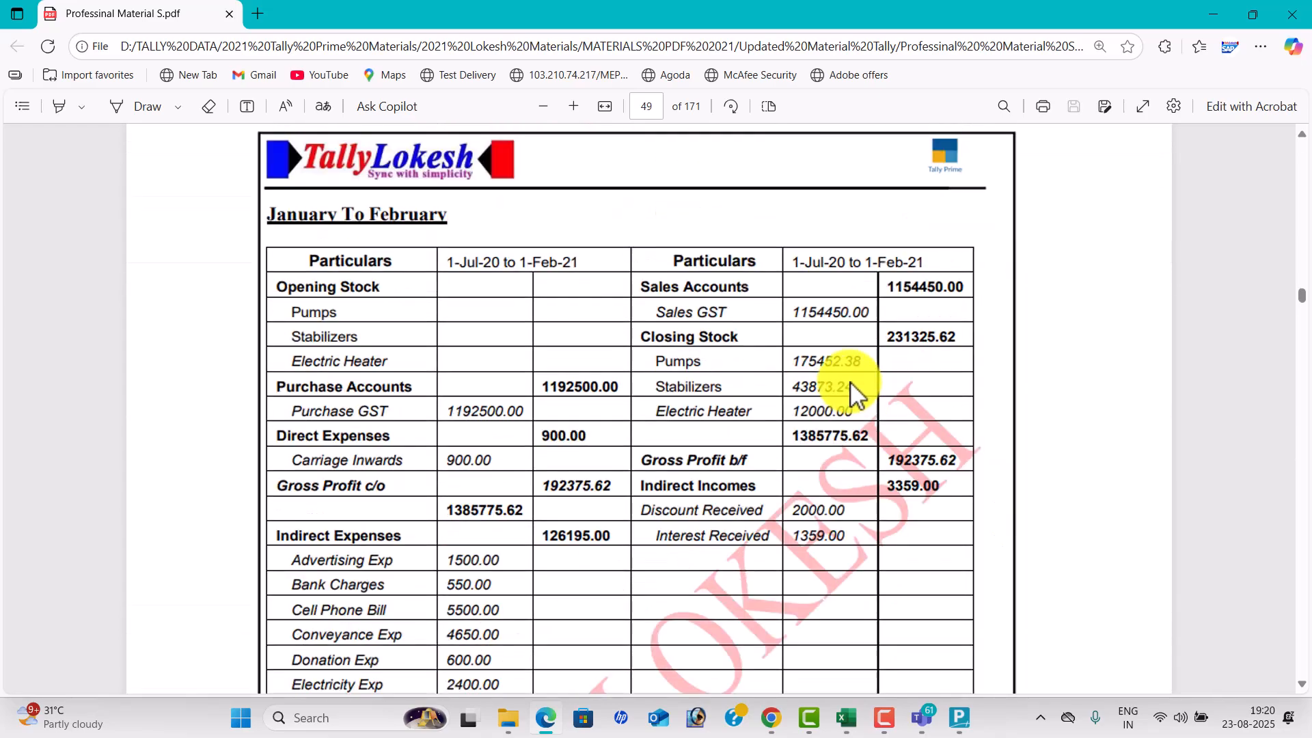
scroll(852, 355, up, 20)
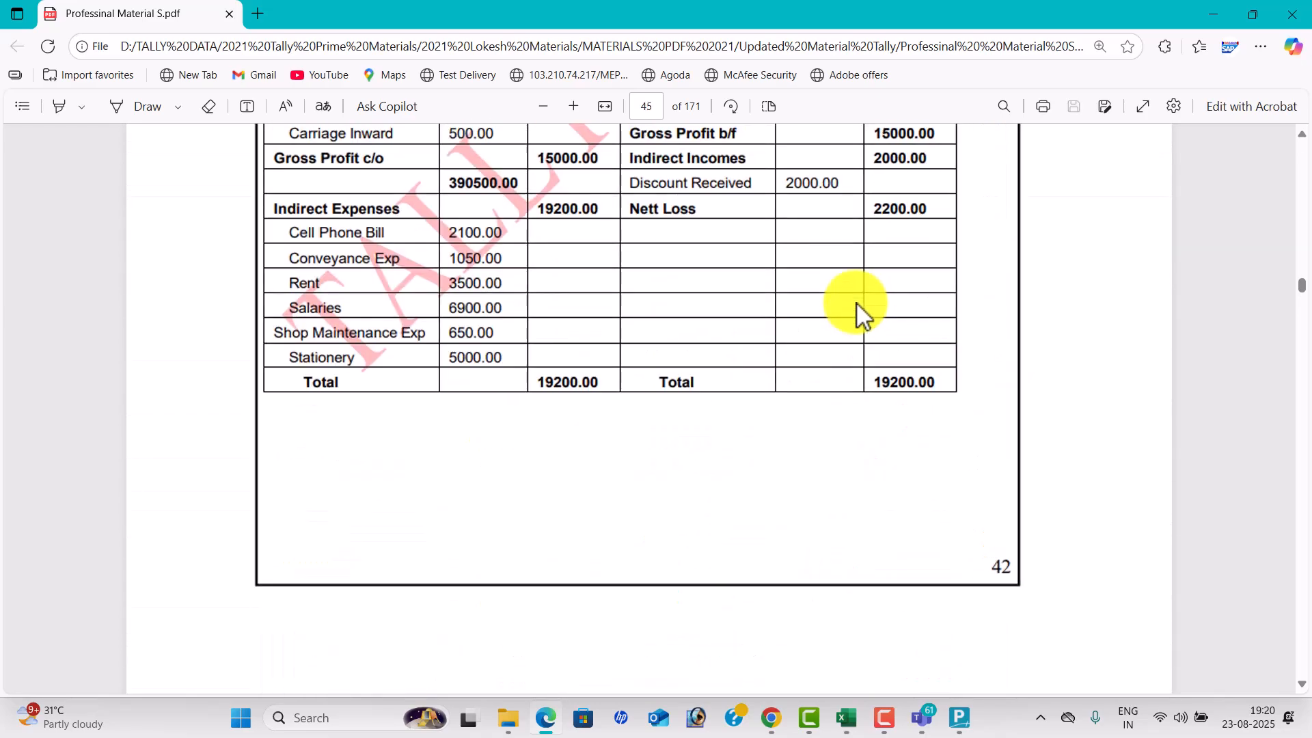
scroll(854, 311, up, 20)
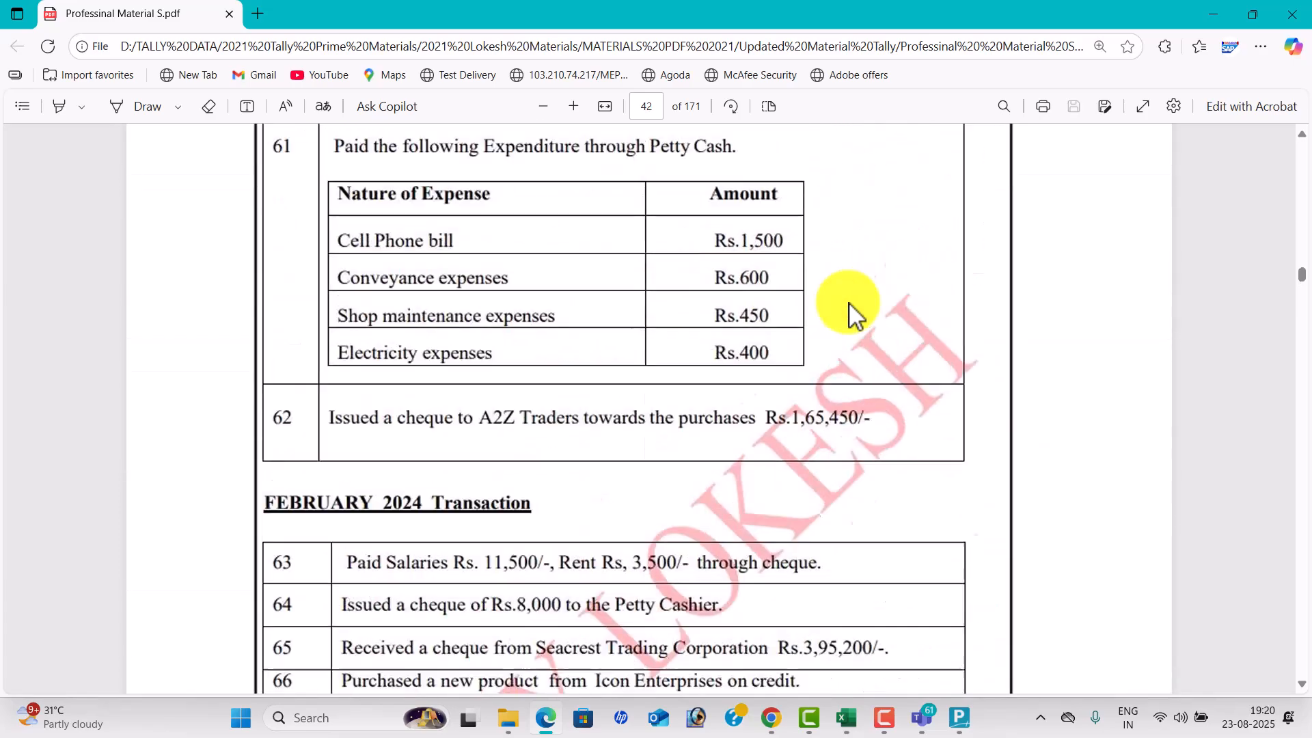
scroll(852, 316, up, 20)
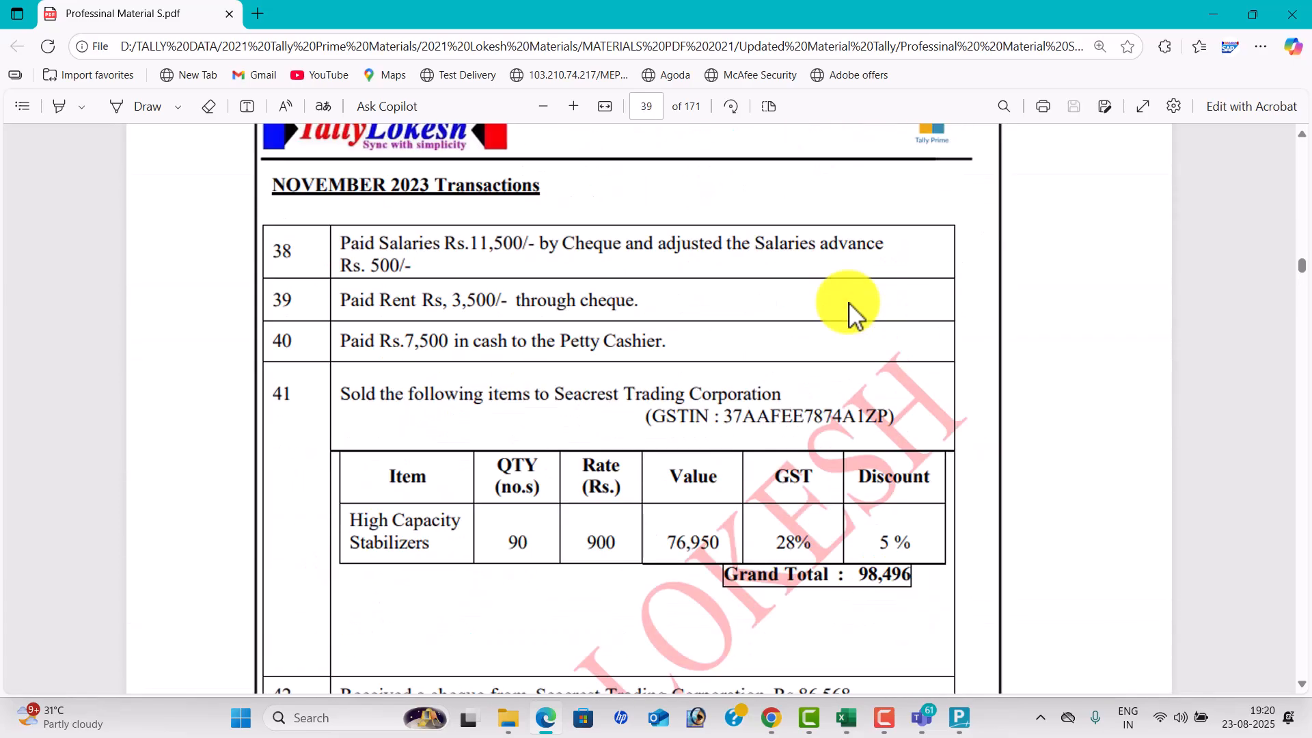
scroll(849, 302, up, 20)
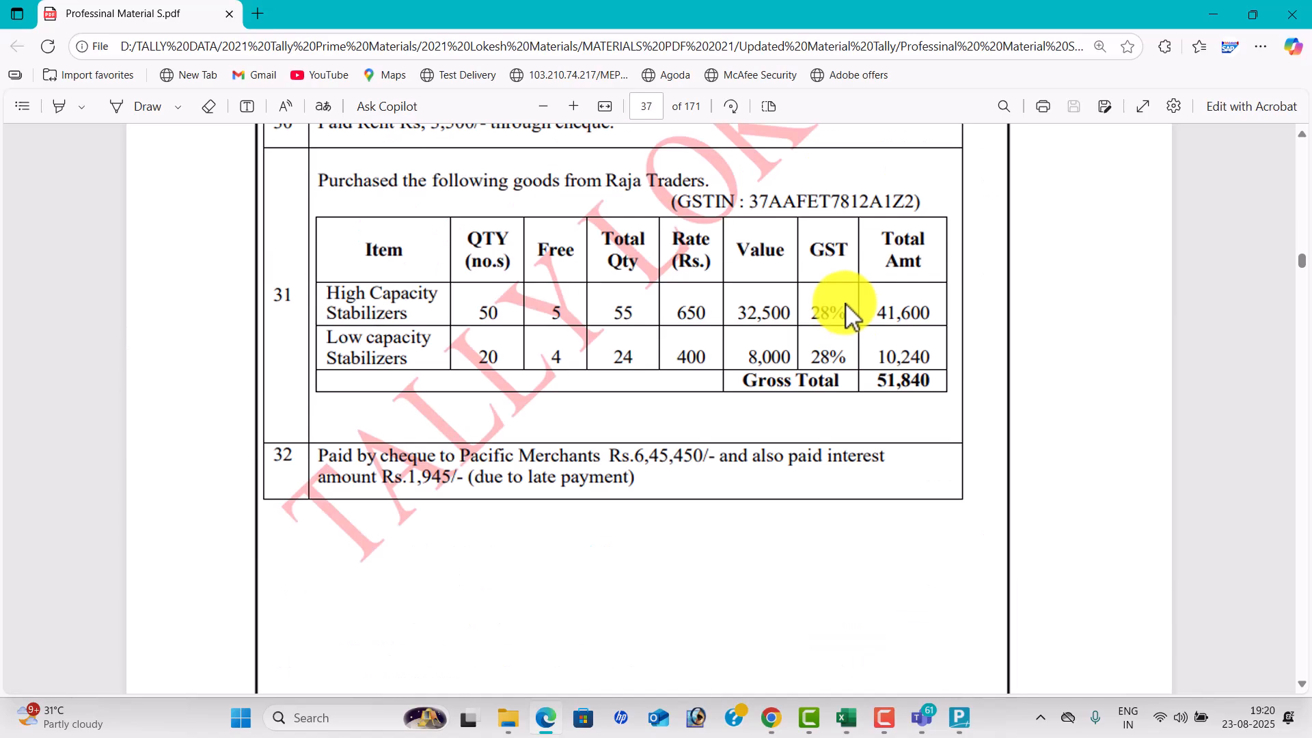
scroll(845, 318, up, 20)
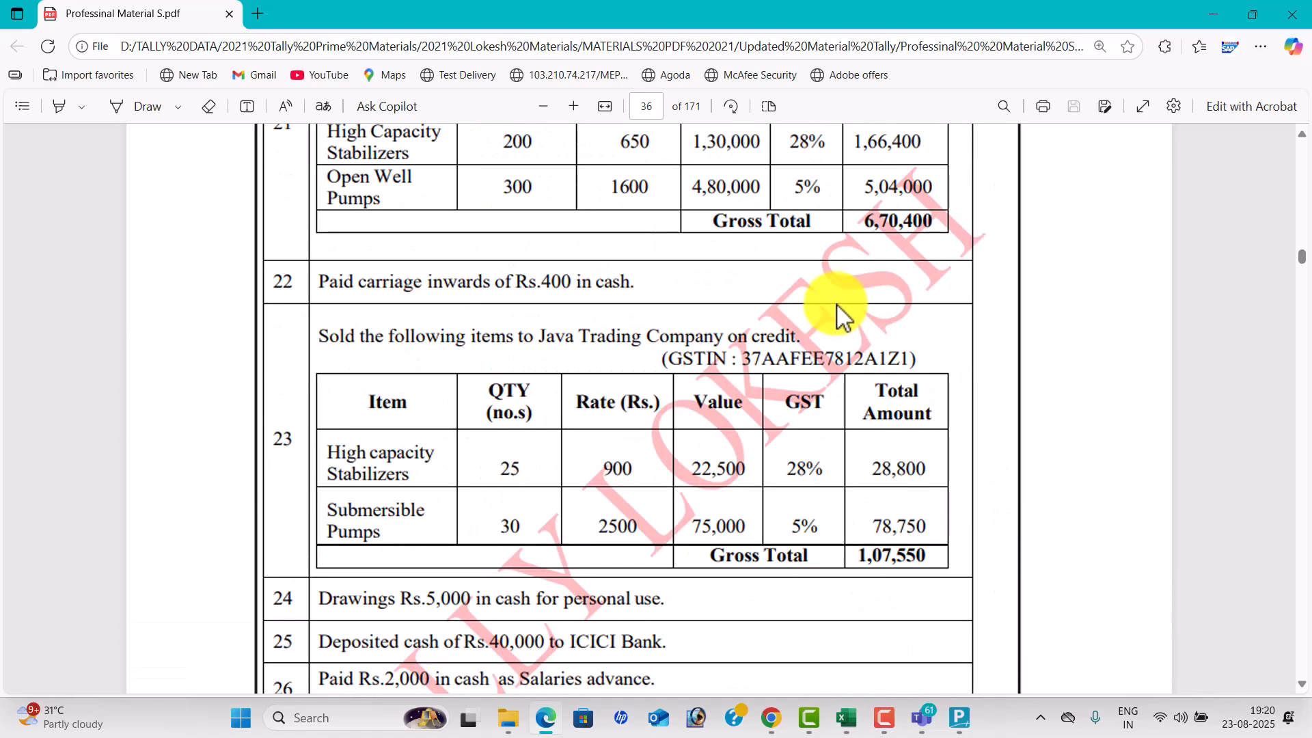
scroll(842, 317, up, 8)
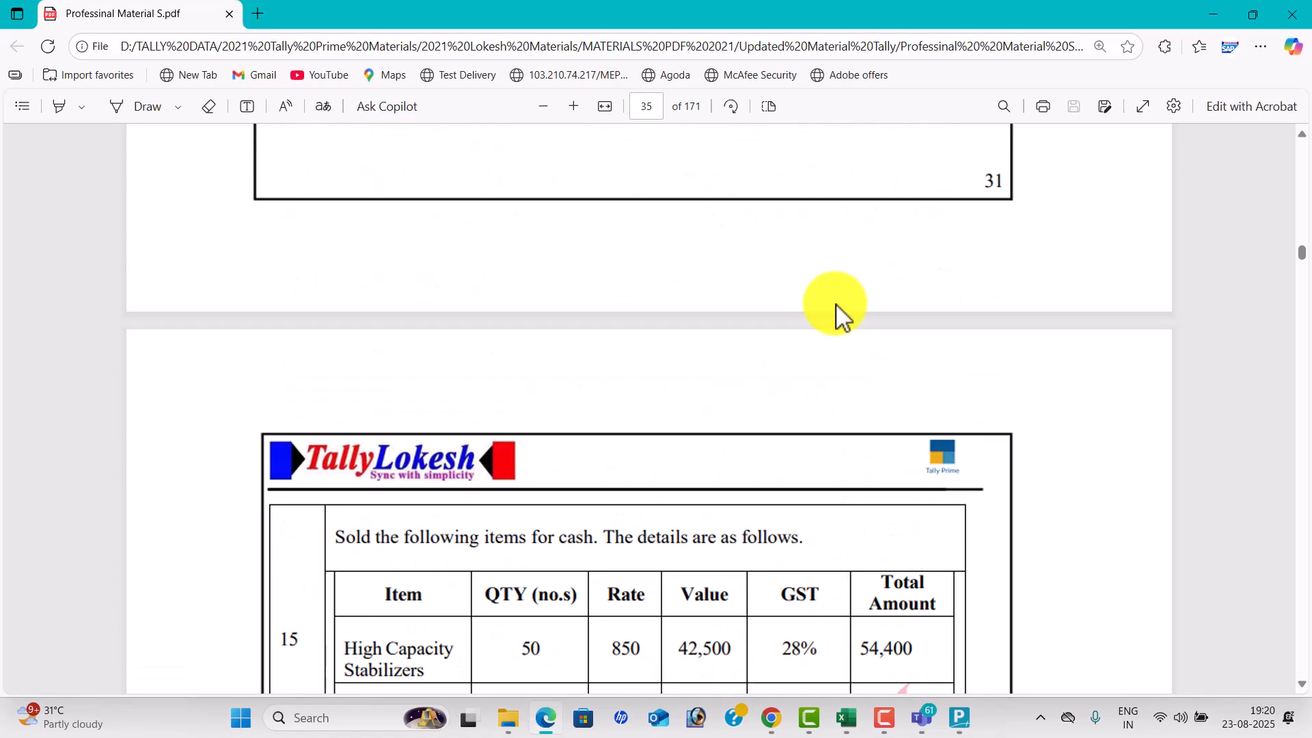
scroll(841, 316, up, 16)
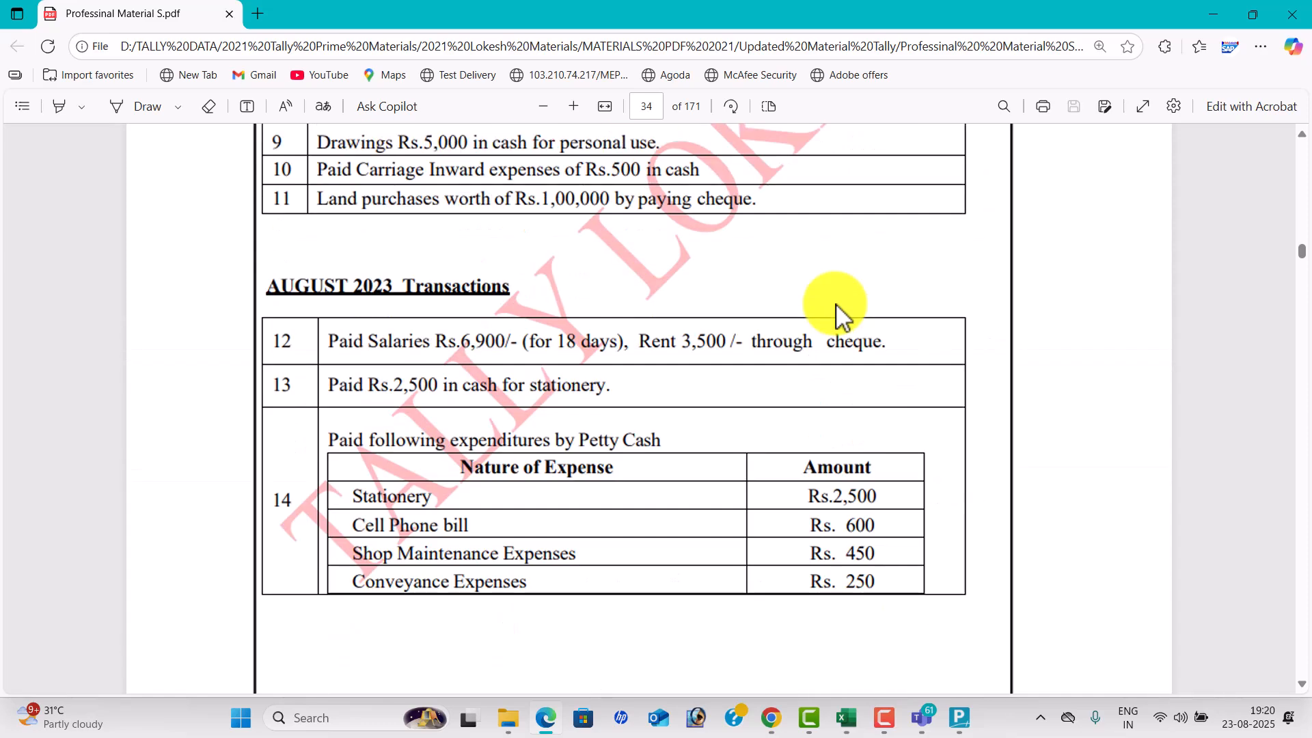
scroll(842, 318, down, 6)
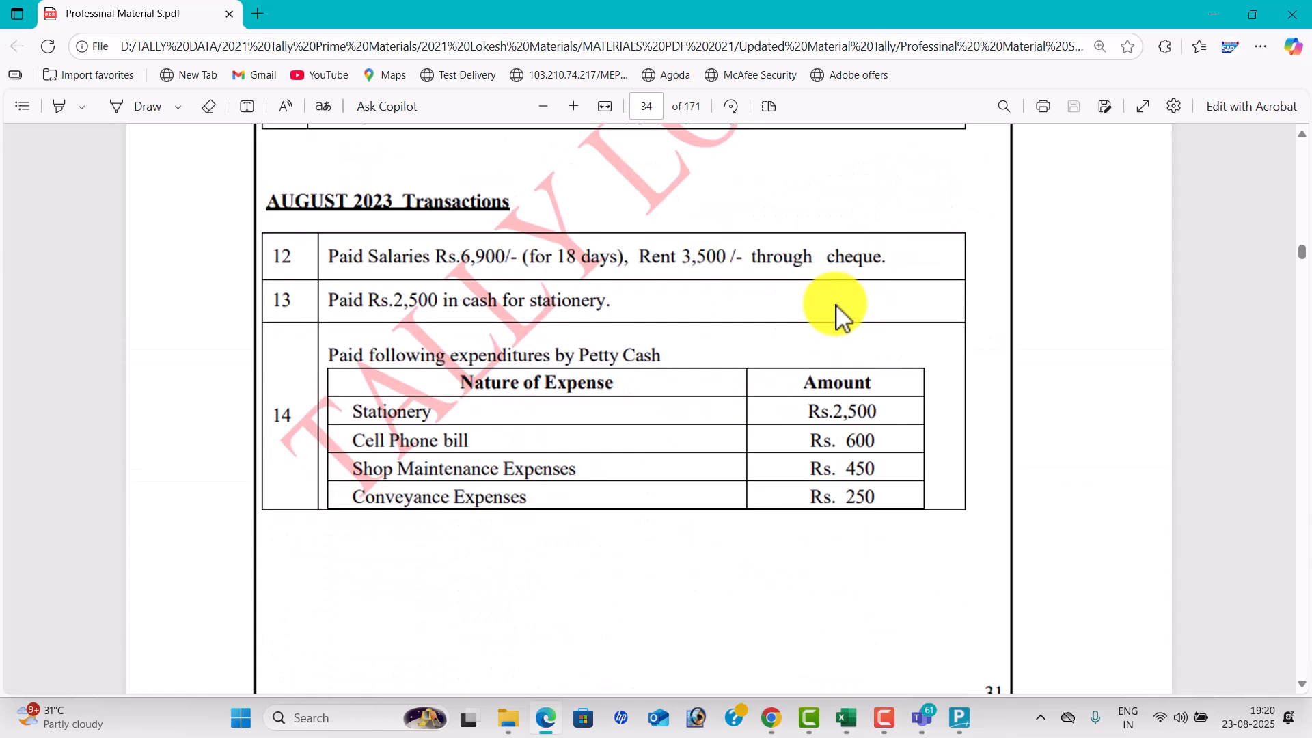
Switch to TallyPrime and view the Stock Summary in detail, with the items under each stock group.
key(alt+Tab)
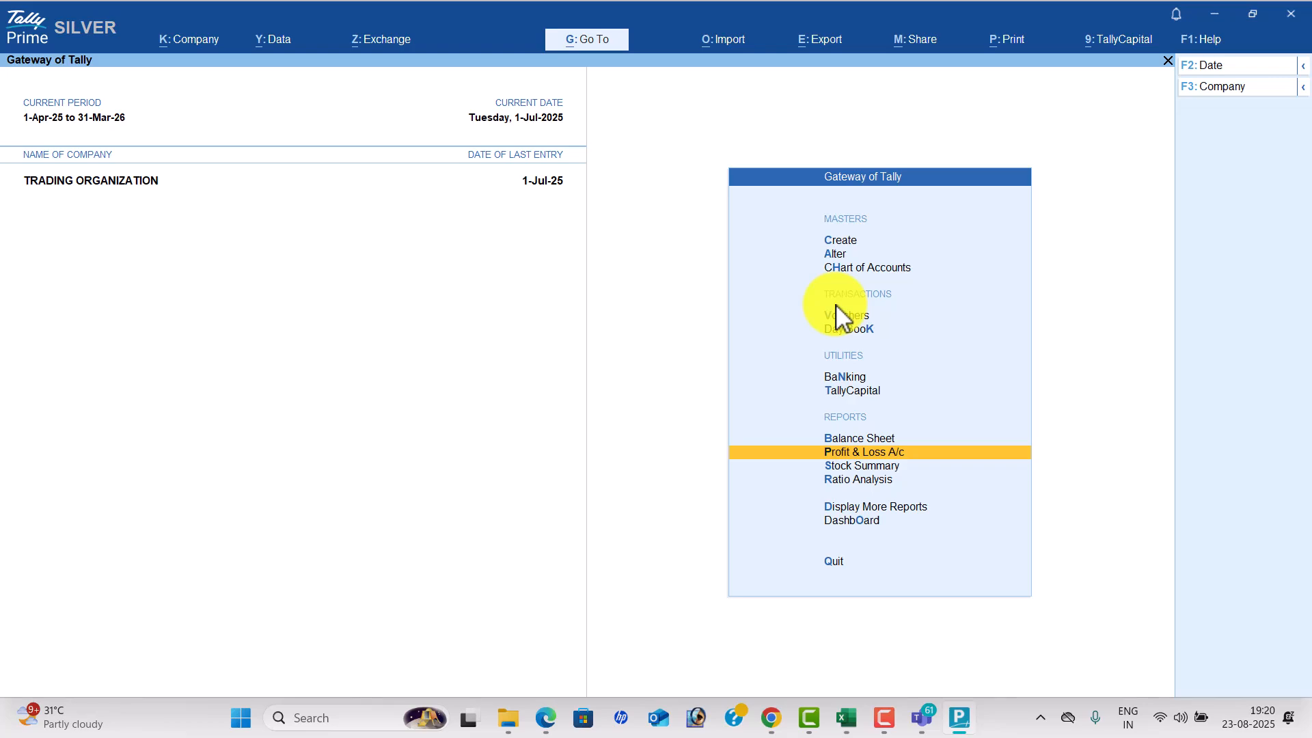
key(Down)
key(Down)
key(Up)
key(Return)
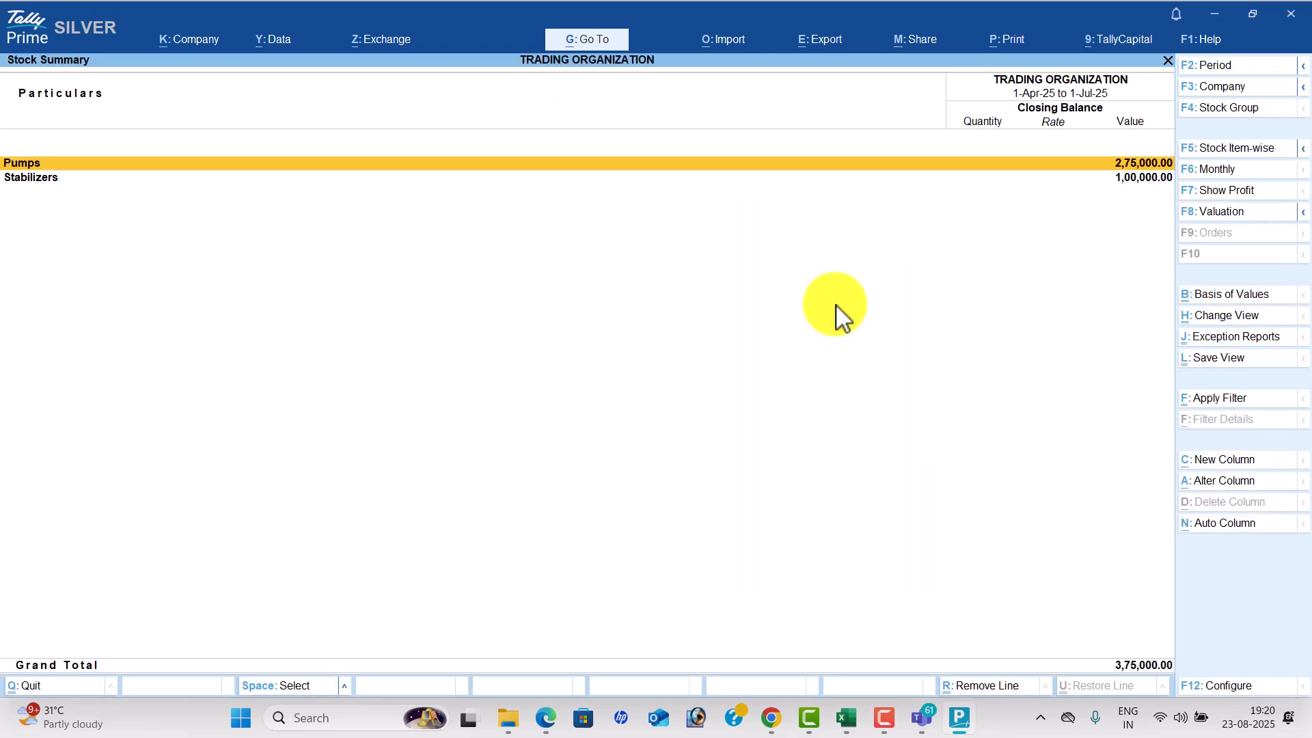
key(alt+F1)
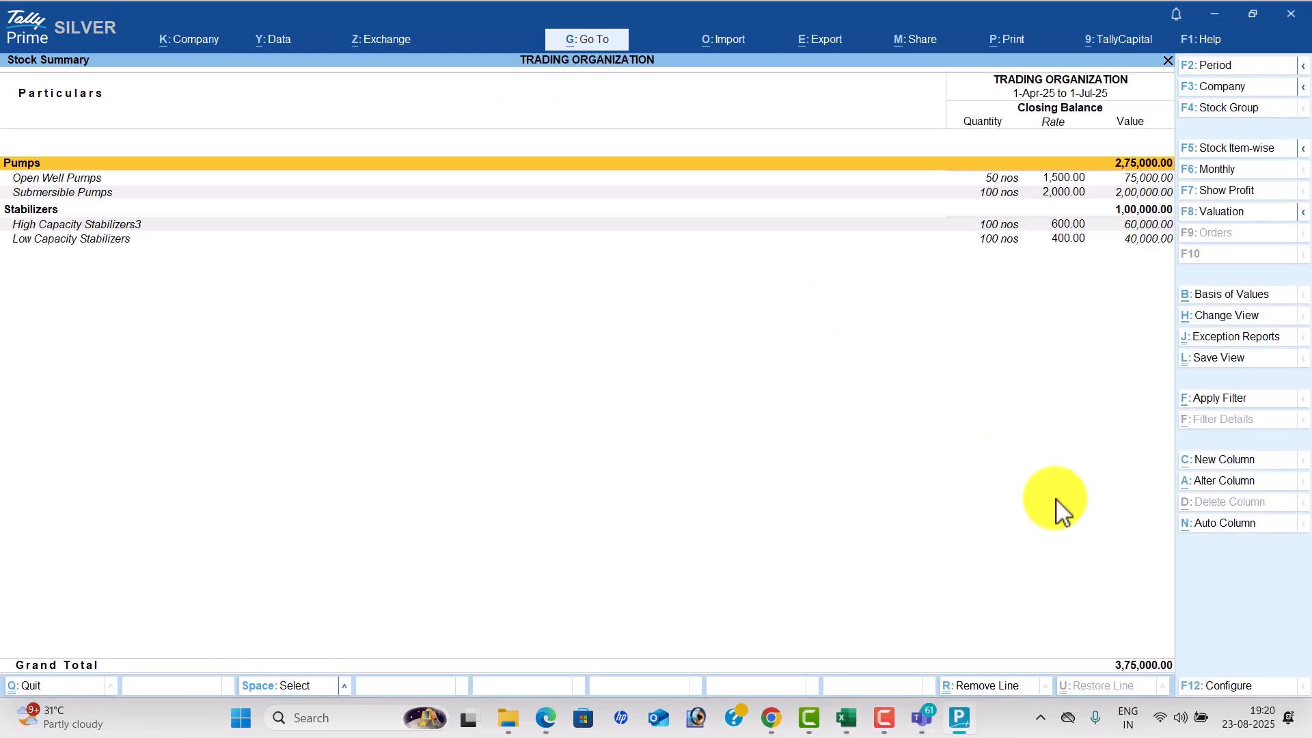
Configure the Stock Summary to show goods inwards and goods outwards, review the item movements, and leave the report.
click(1228, 686)
key(Down)
key(Down)
key(Down)
key(Down)
key(Down)
key(y)
key(y)
key(Return)
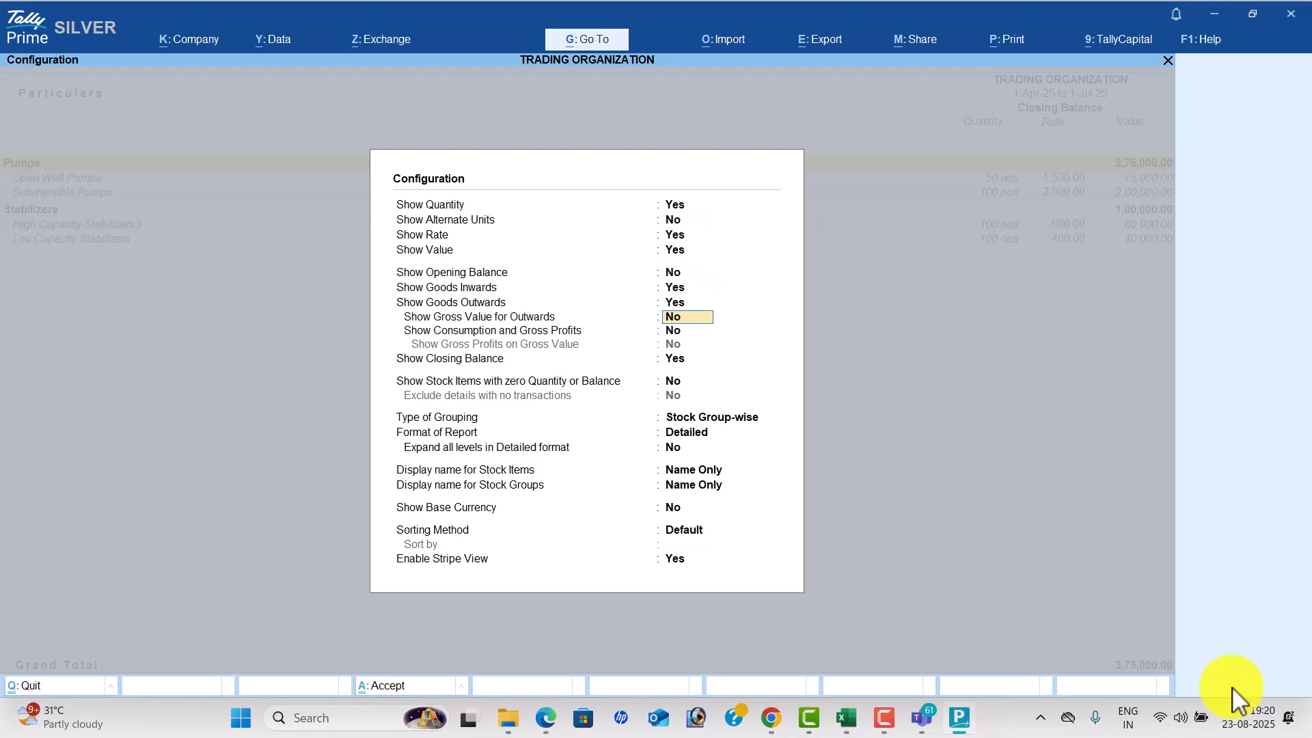
key(Return)
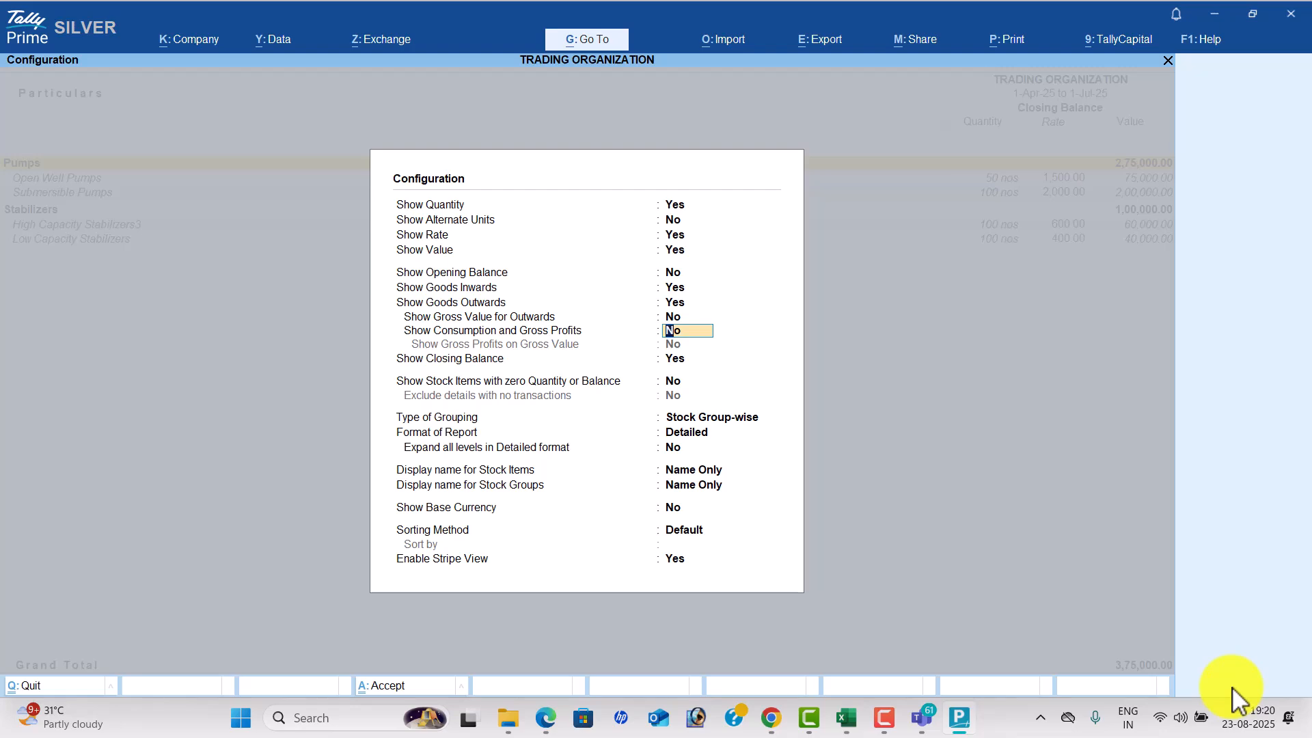
key(ctrl+a)
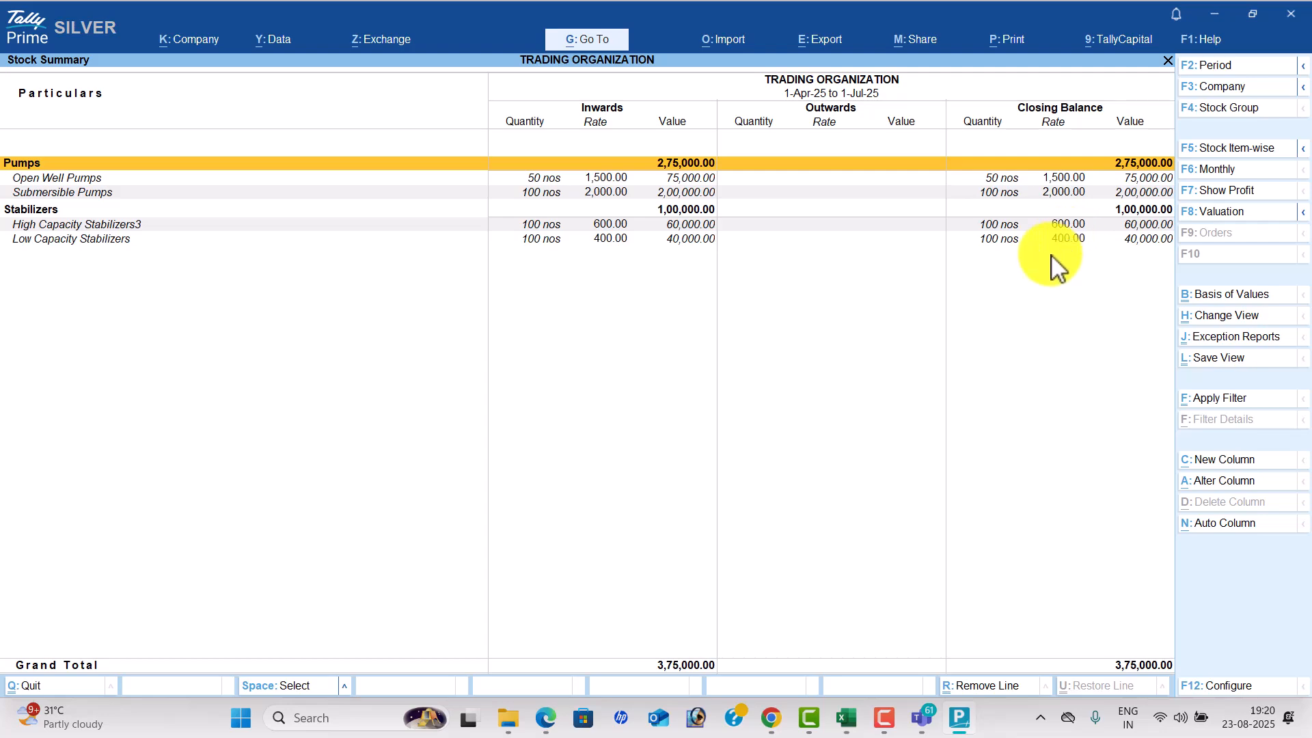
key(Escape)
Review the company's Dashboard, including its purchase trend, trading details and cash flow tiles.
key(Down)
key(Down)
key(Down)
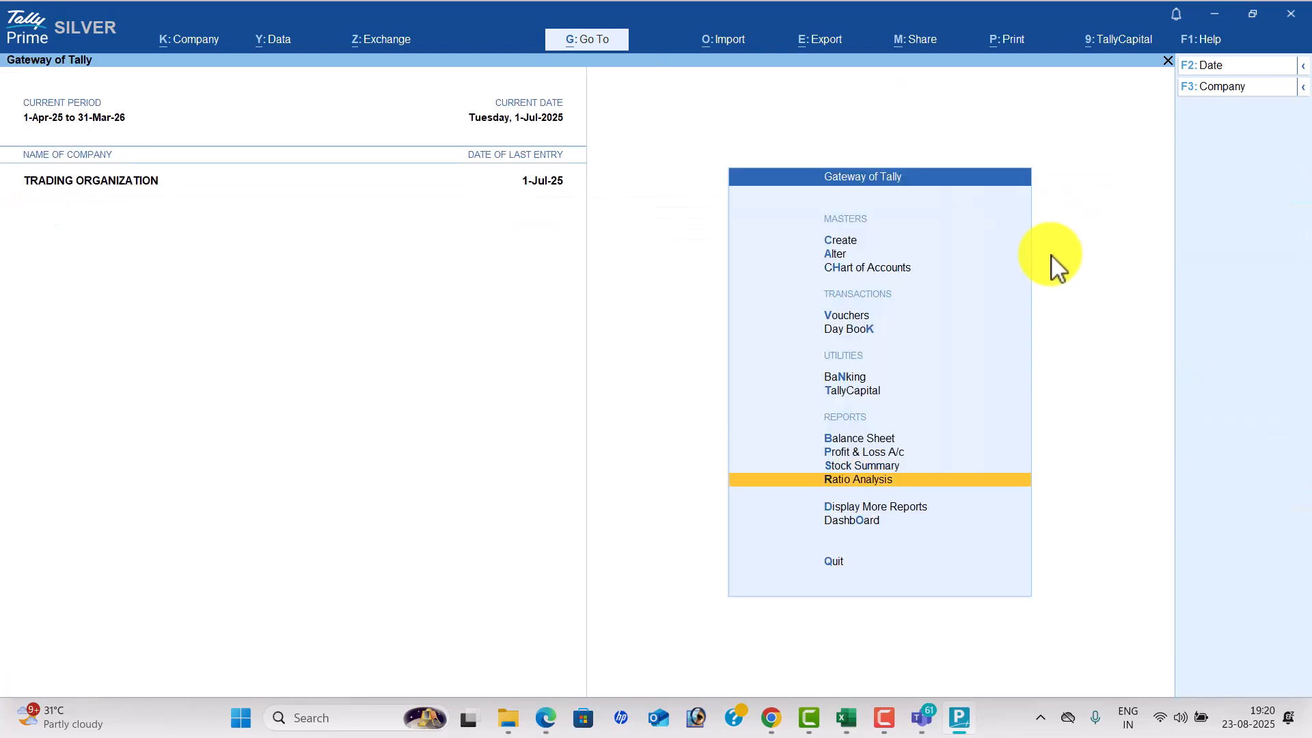
key(Return)
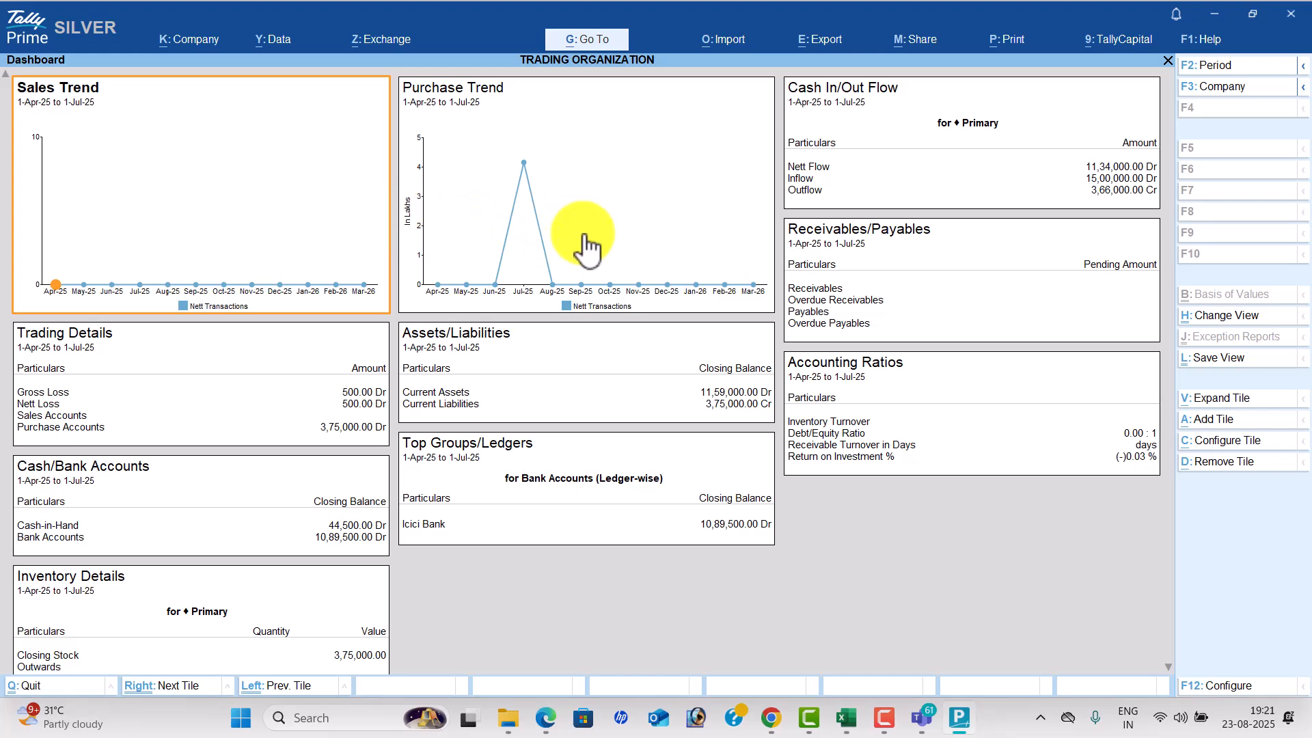
key(Escape)
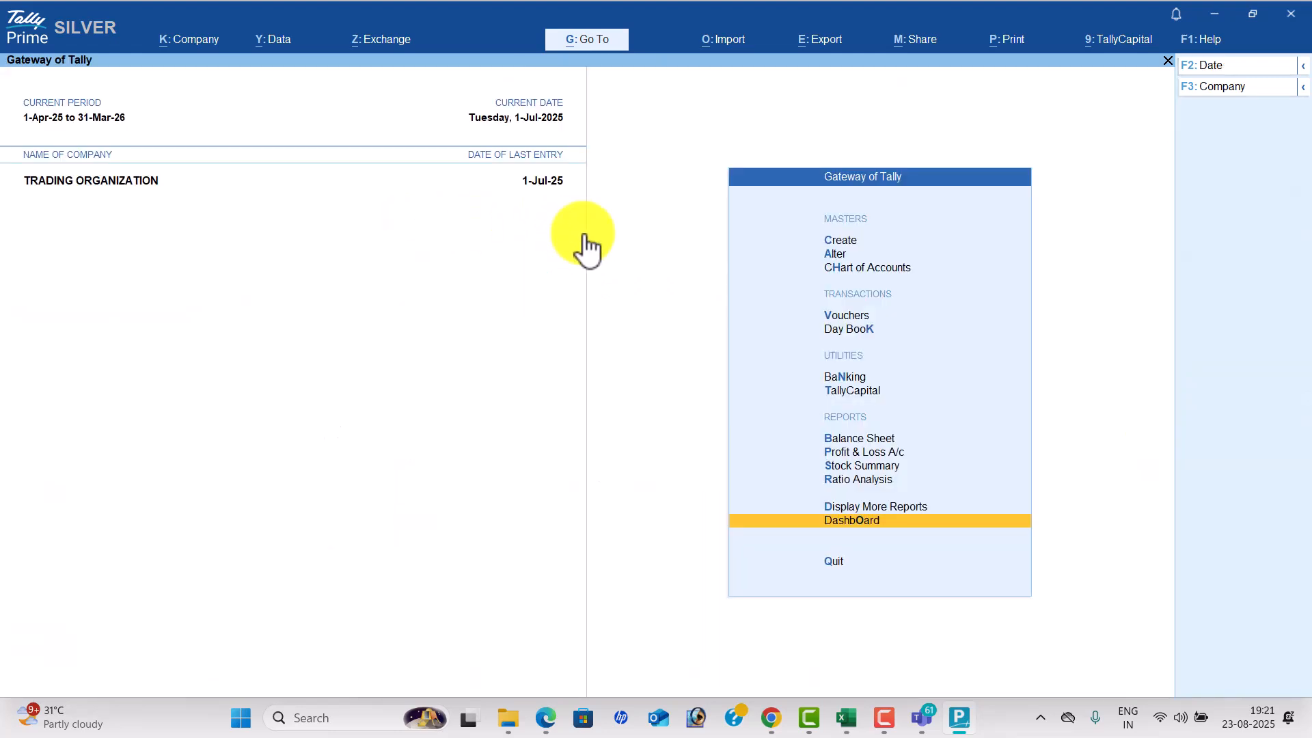
Examine the Trial Balance expanded to show the ledgers and subgroups under each main group.
key(Up)
key(Return)
key(Return)
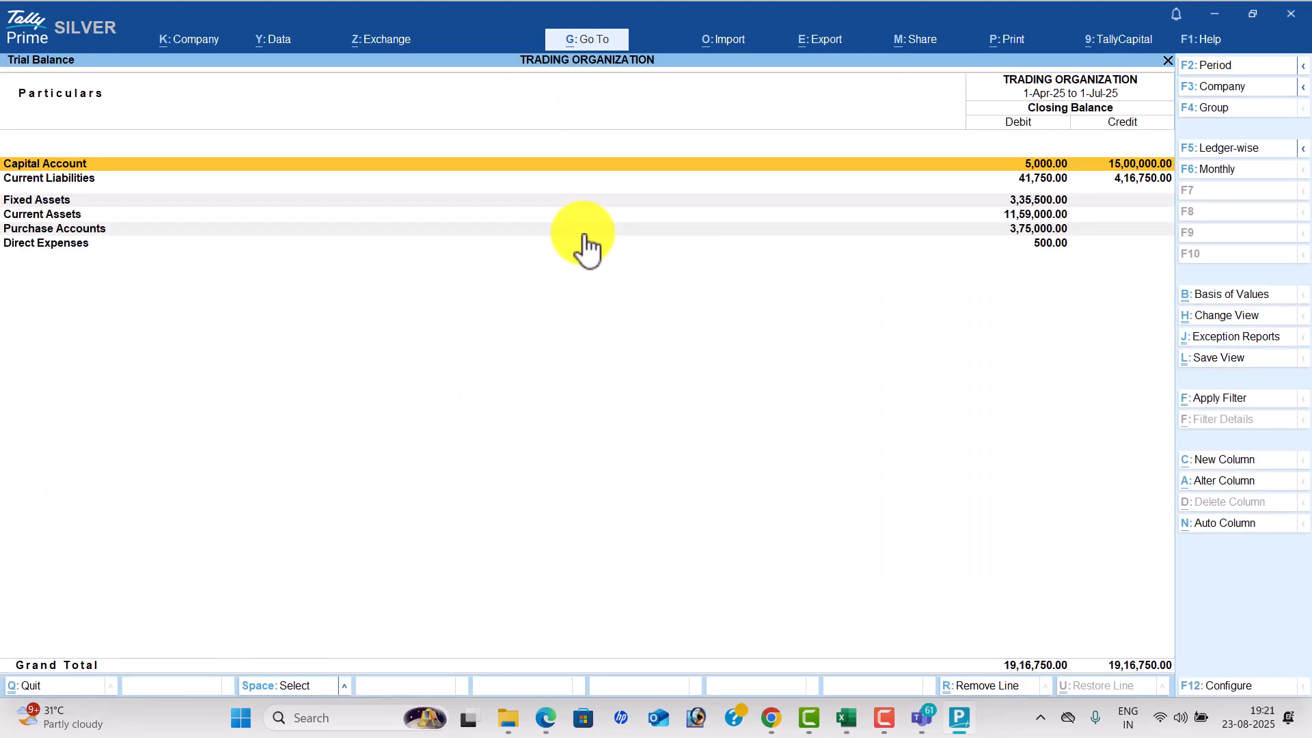
key(alt+F5)
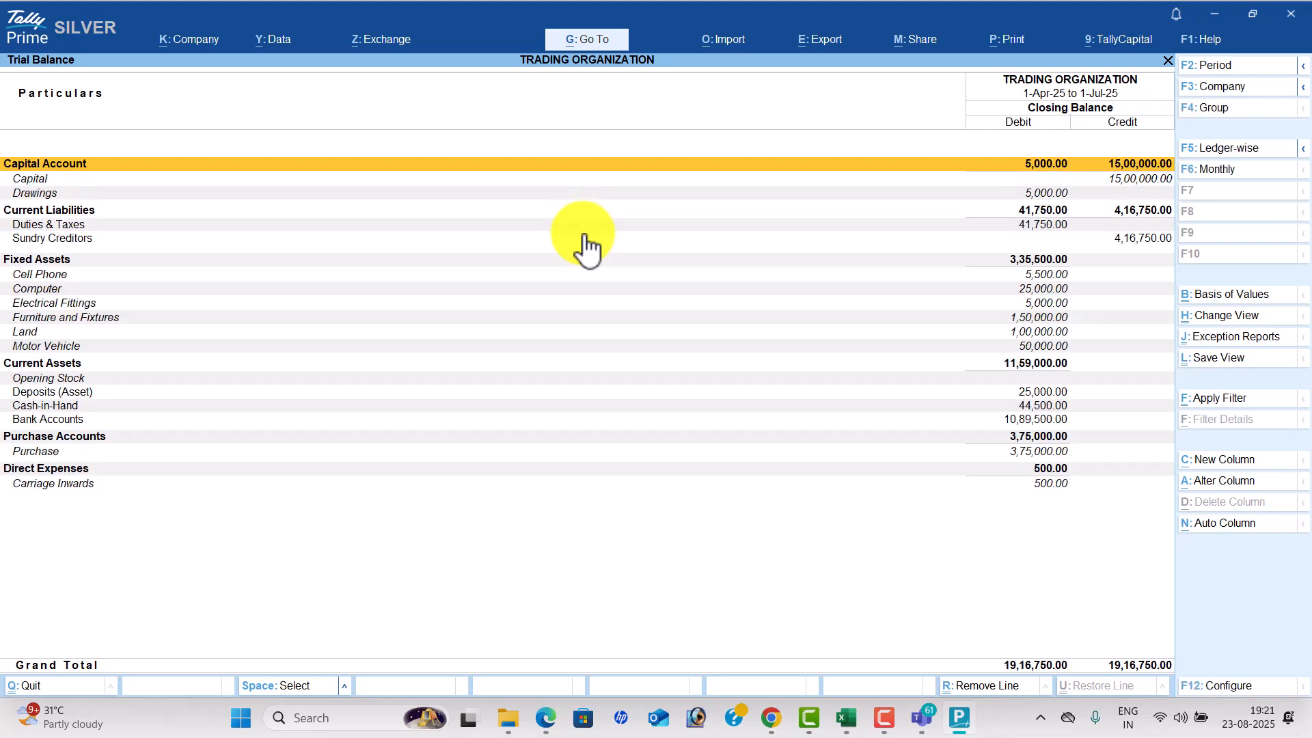
key(Escape)
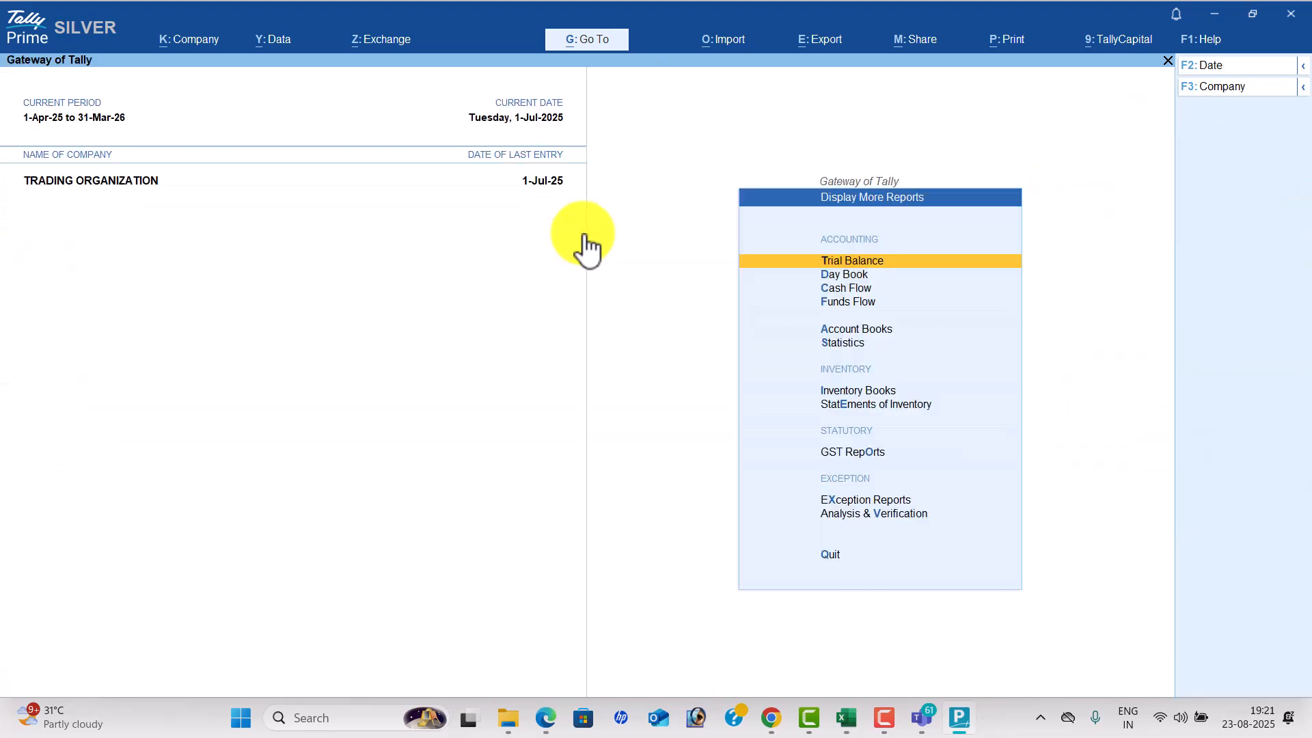
Go to the Account Books reports and look at the Cash/Bank Book(s) summary.
key(Down)
key(Down)
key(Down)
key(Down)
key(Return)
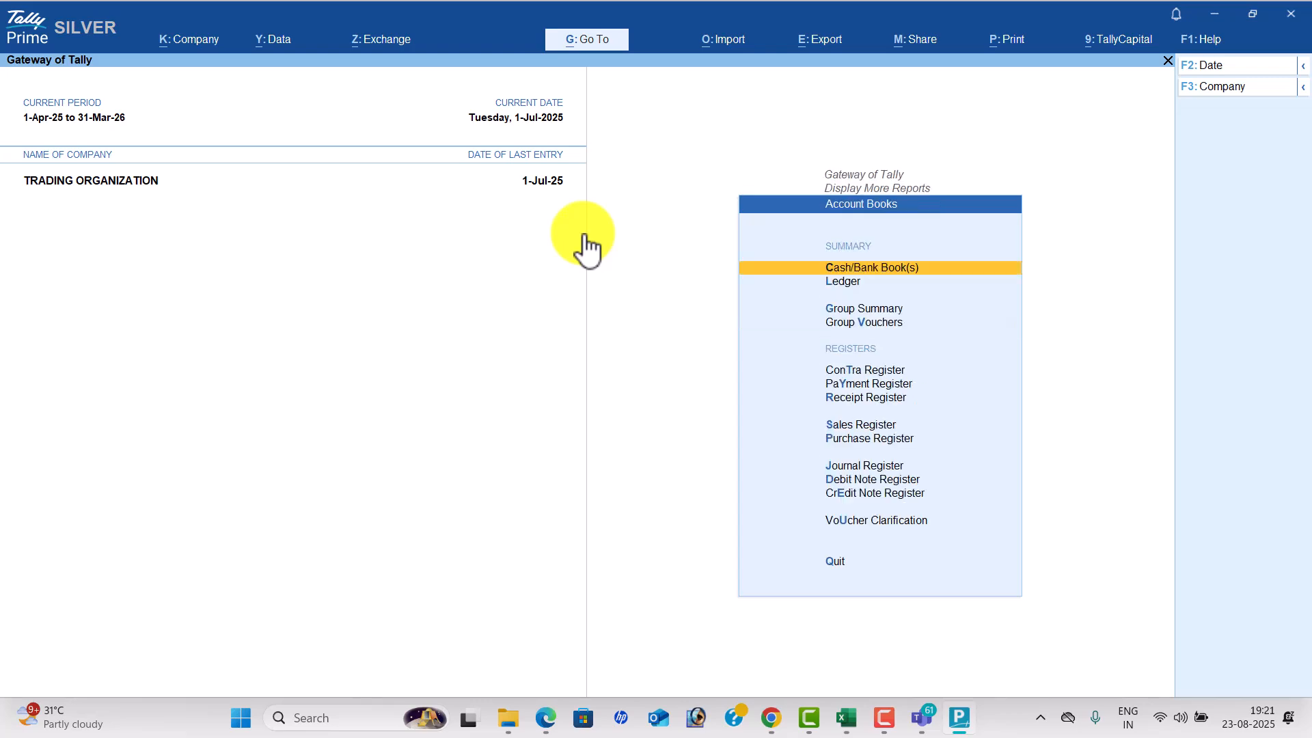
key(Return)
key(Escape)
Browse the Account Books registers as far as the Purchase Register.
key(Down)
key(Down)
key(Down)
key(Down)
key(Down)
key(Down)
key(Down)
key(Down)
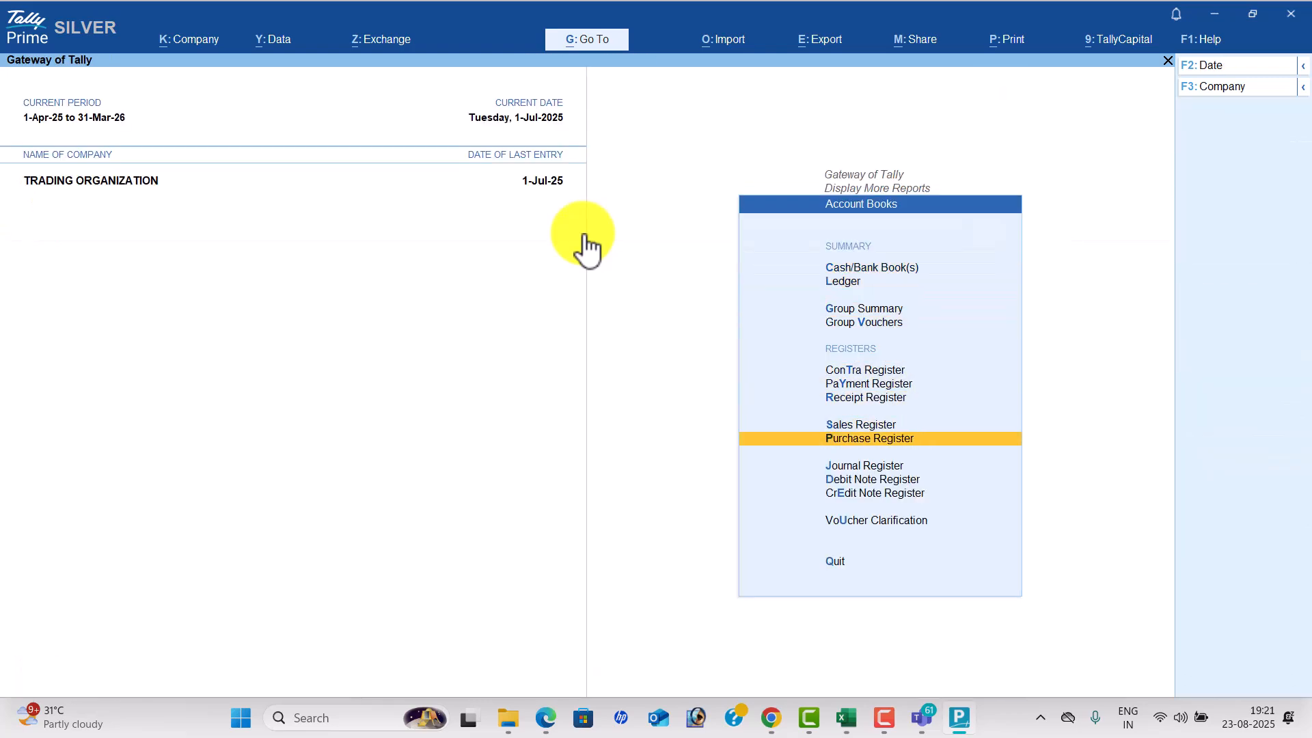
Review the monthly Purchase Register and the monthly Sales Register of the company.
key(Return)
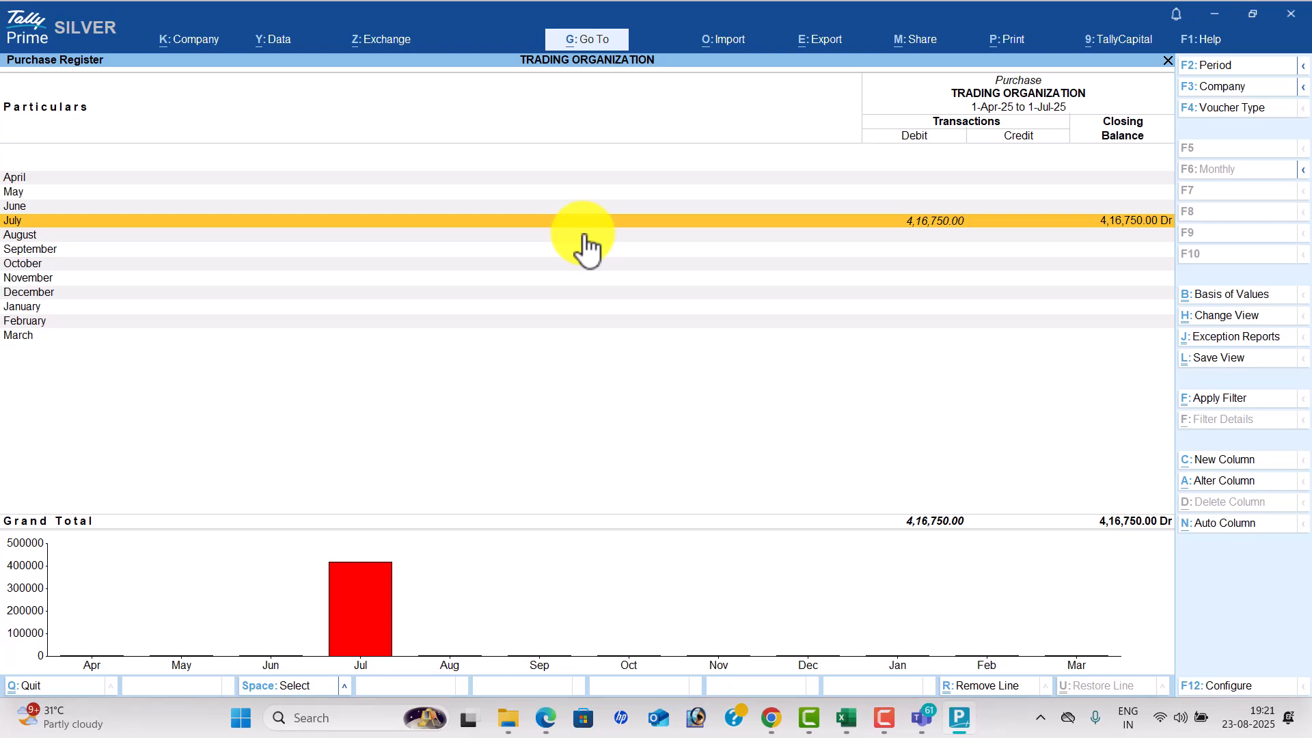
key(Escape)
key(Up)
key(Return)
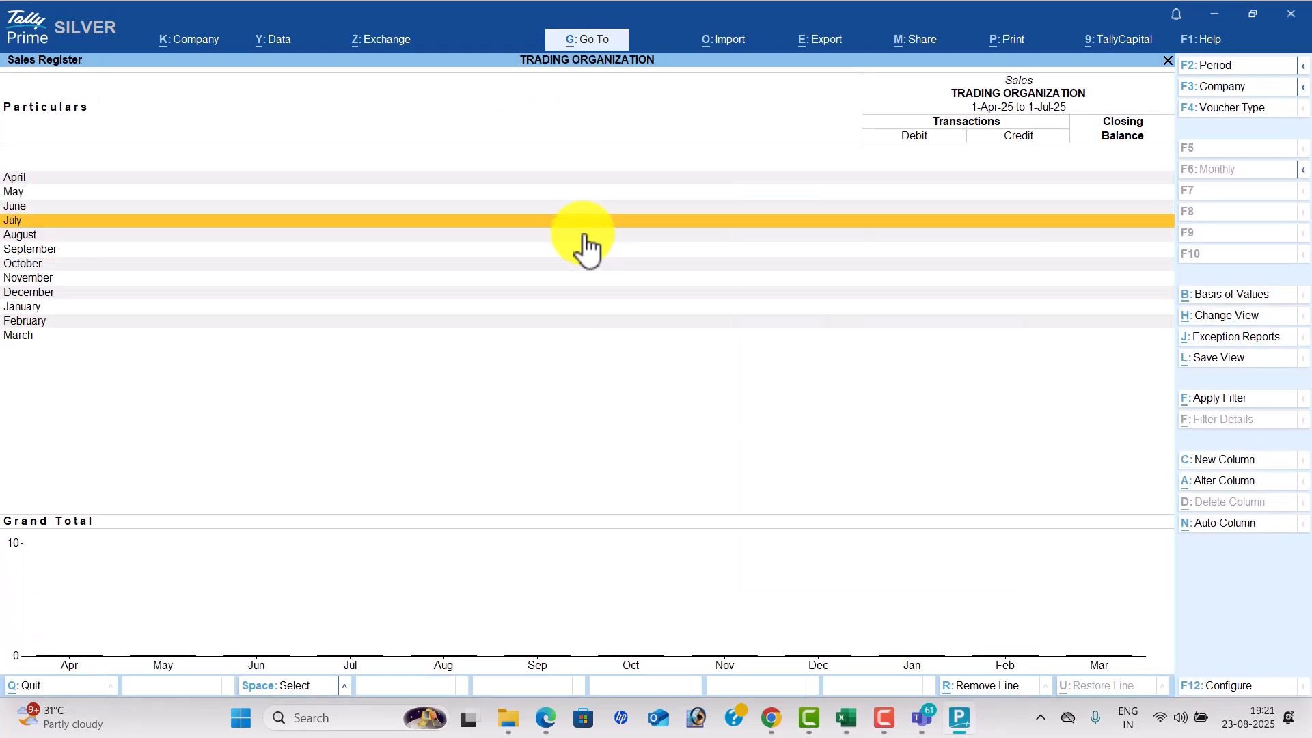
Review the monthly Receipt Register and Payment Register from the account books.
key(Escape)
key(Up)
key(Return)
key(Escape)
key(Up)
key(Return)
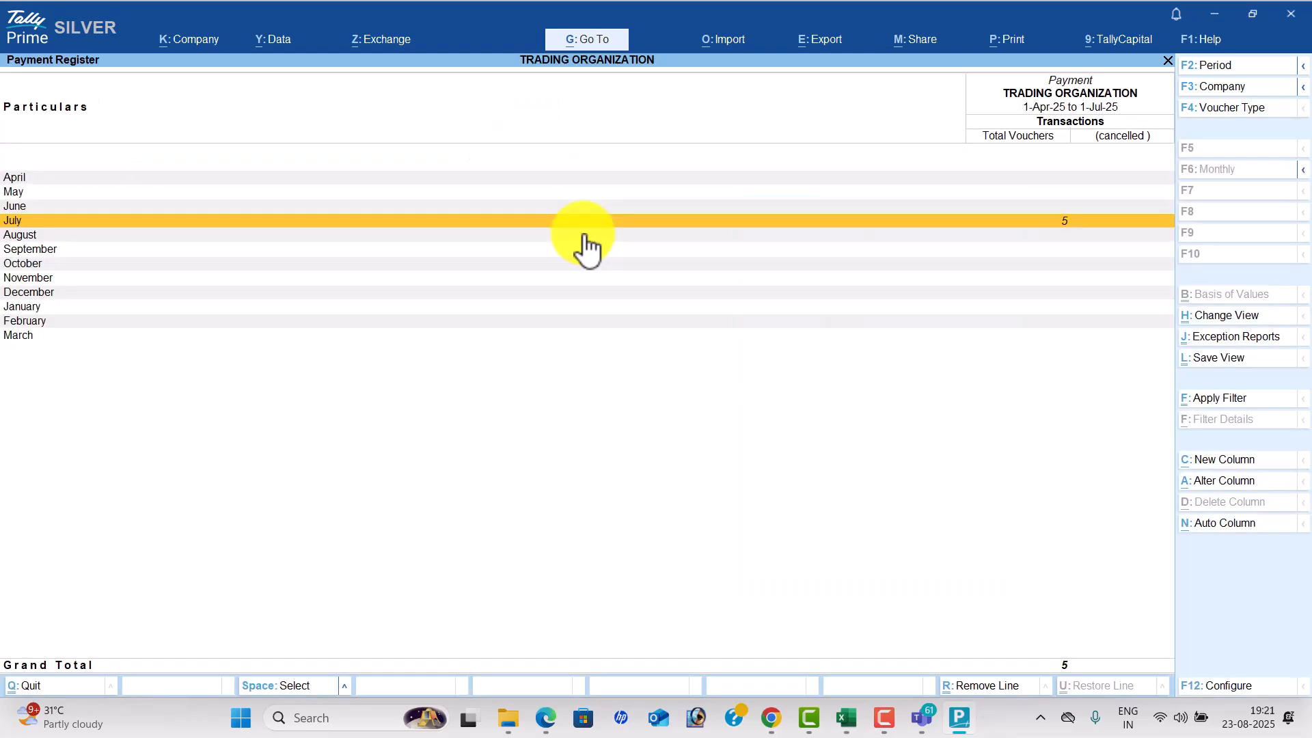
key(Escape)
key(Up)
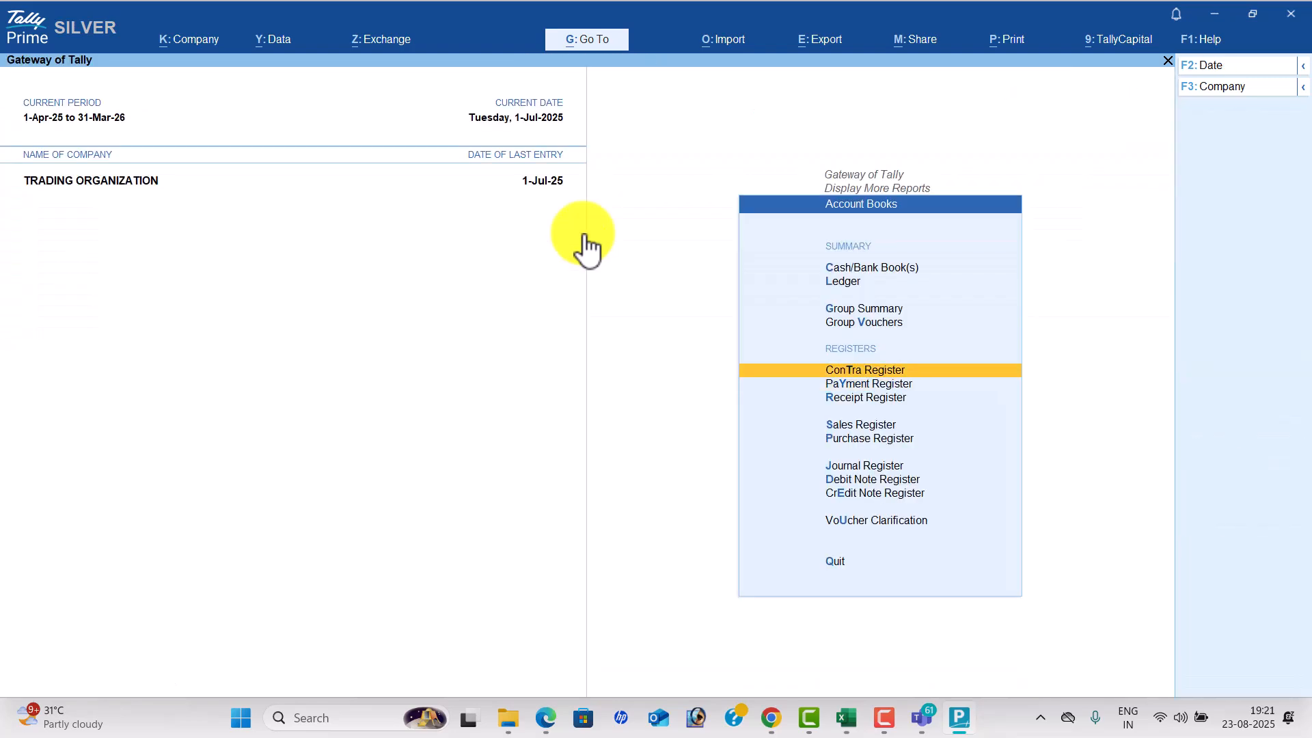
Open the Statistics report and go through the list of voucher types.
key(Escape)
key(Down)
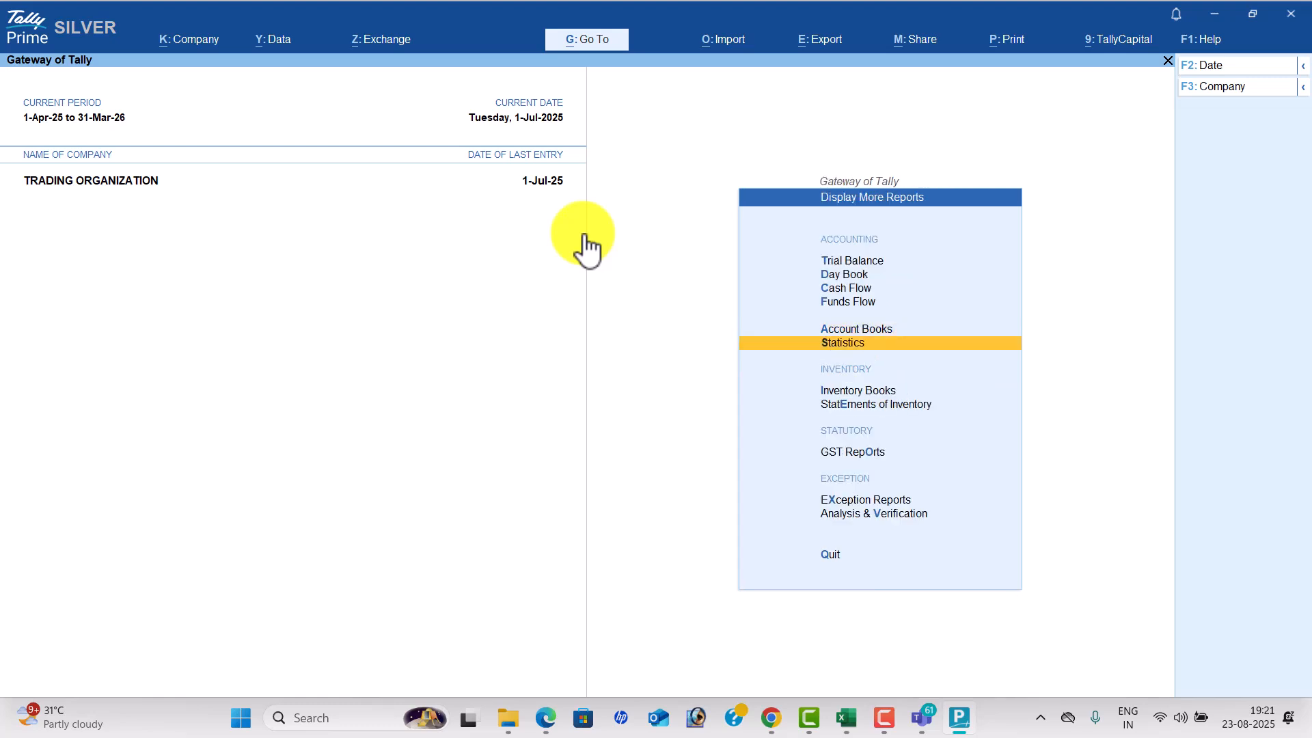
key(Return)
key(Down)
key(Up)
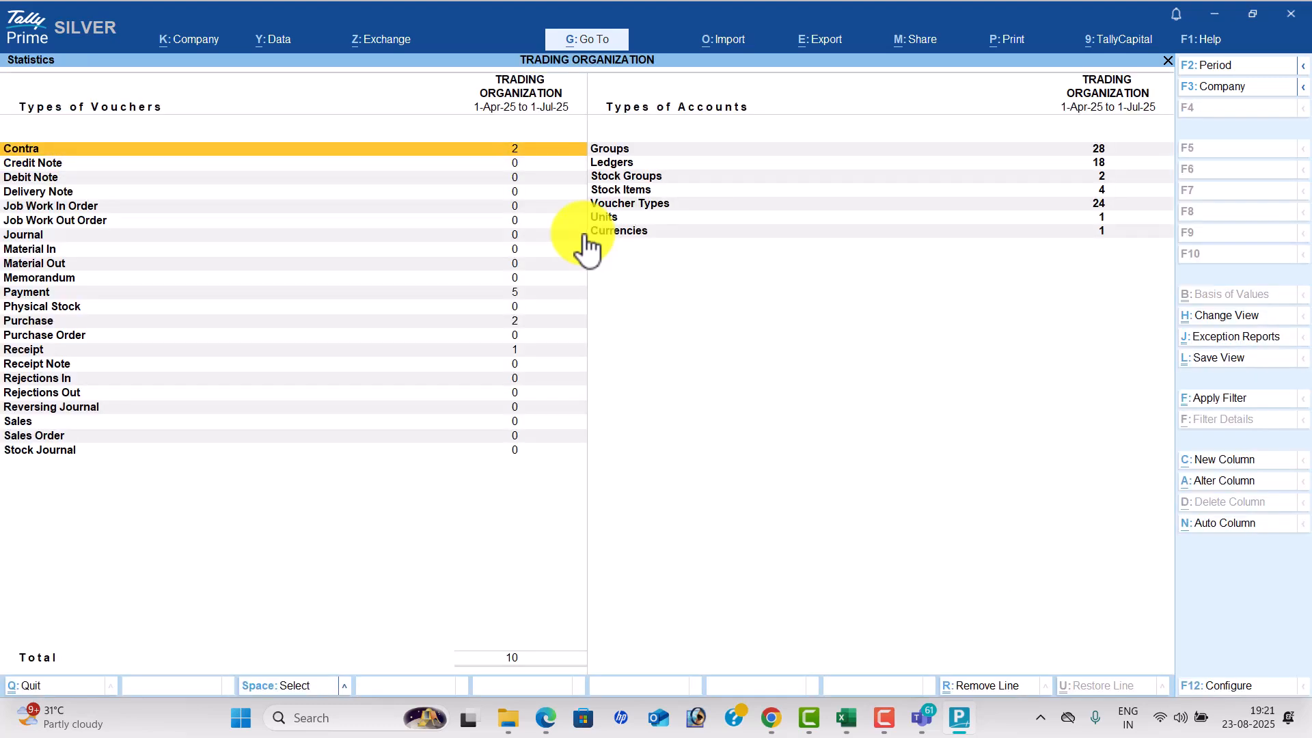
key(Down)
key(Down)
key(Down)
key(Down)
key(Down)
key(Down)
key(Down)
key(Down)
key(Down)
key(Down)
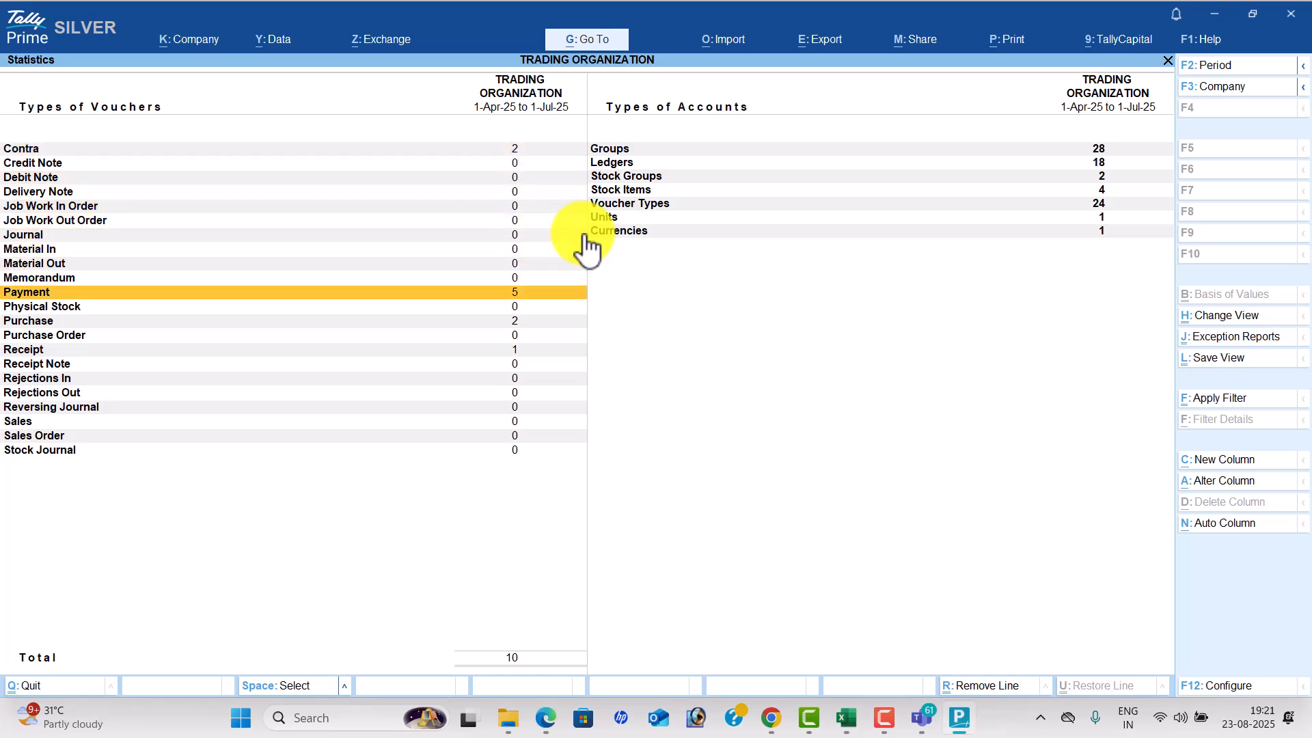
key(Down)
key(Down)
key(Down)
key(Down)
key(Down)
key(Down)
Go through the types of accounts in the Statistics report, including groups, stock items and units.
key(Right)
key(Up)
key(Up)
key(Up)
key(Up)
key(Up)
key(Down)
key(Down)
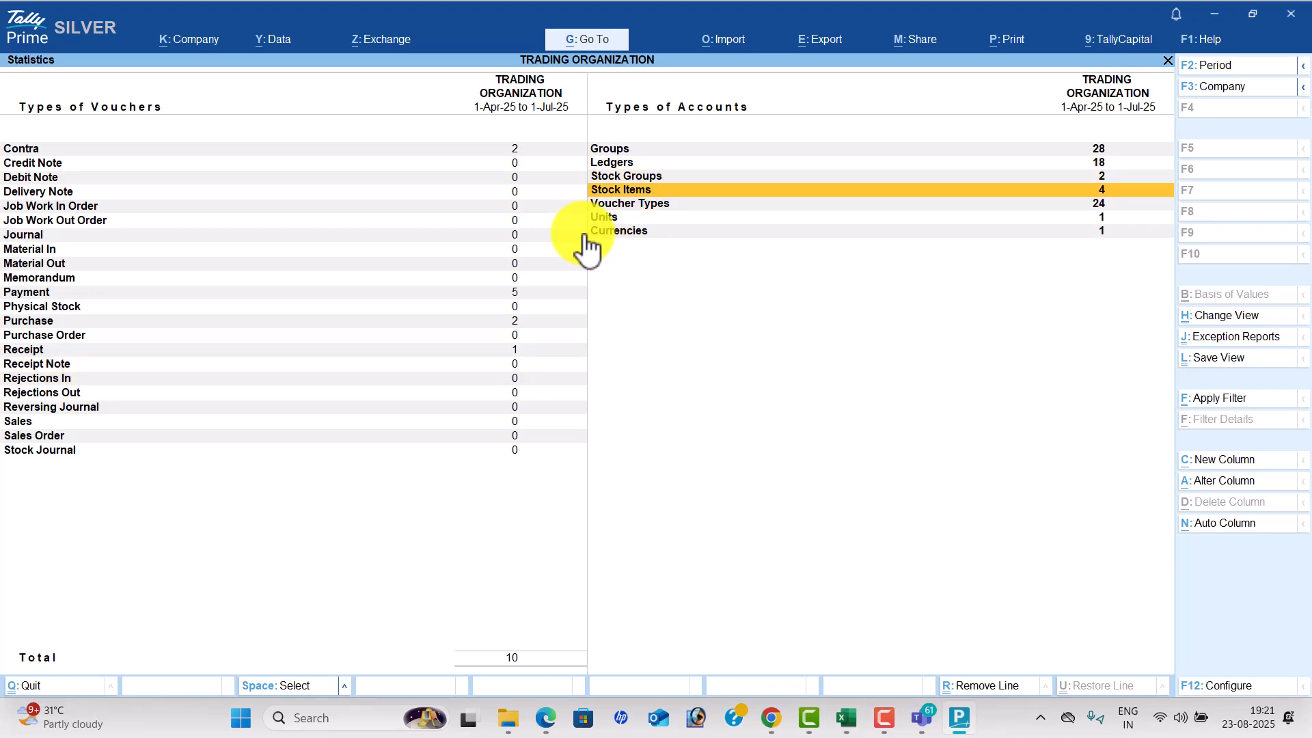
key(Down)
key(Down)
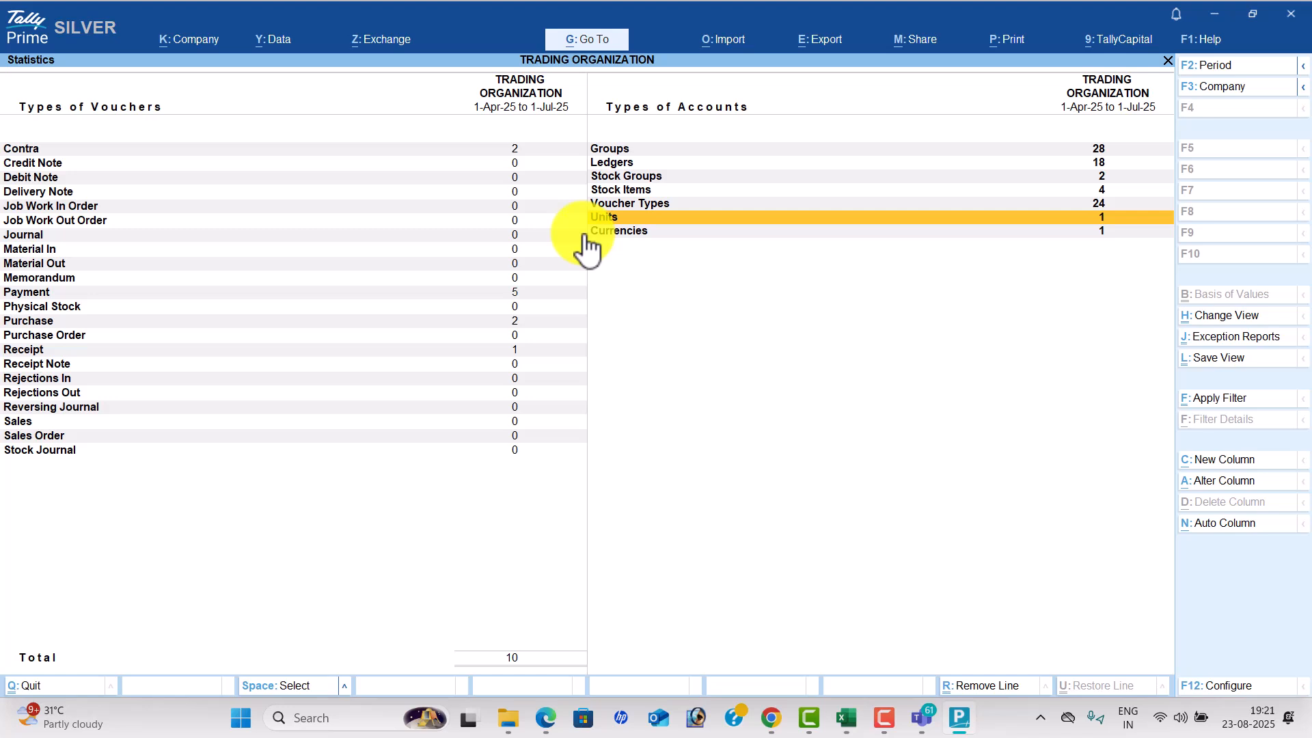
key(Up)
key(Up)
key(Up)
key(Up)
key(Up)
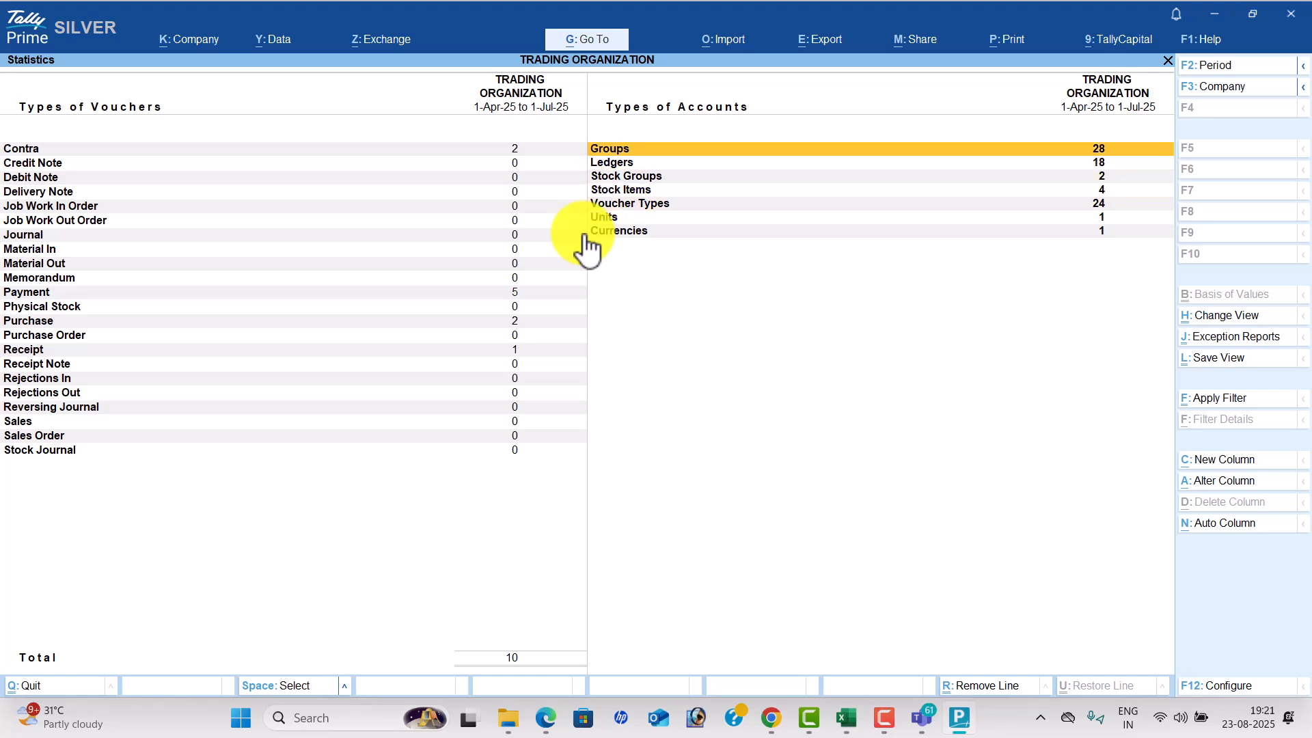
Open the stock item report in the Inventory Books for High Capacity Stabilizers3 and examine its monthly summary.
key(Escape)
key(Down)
key(Return)
key(Return)
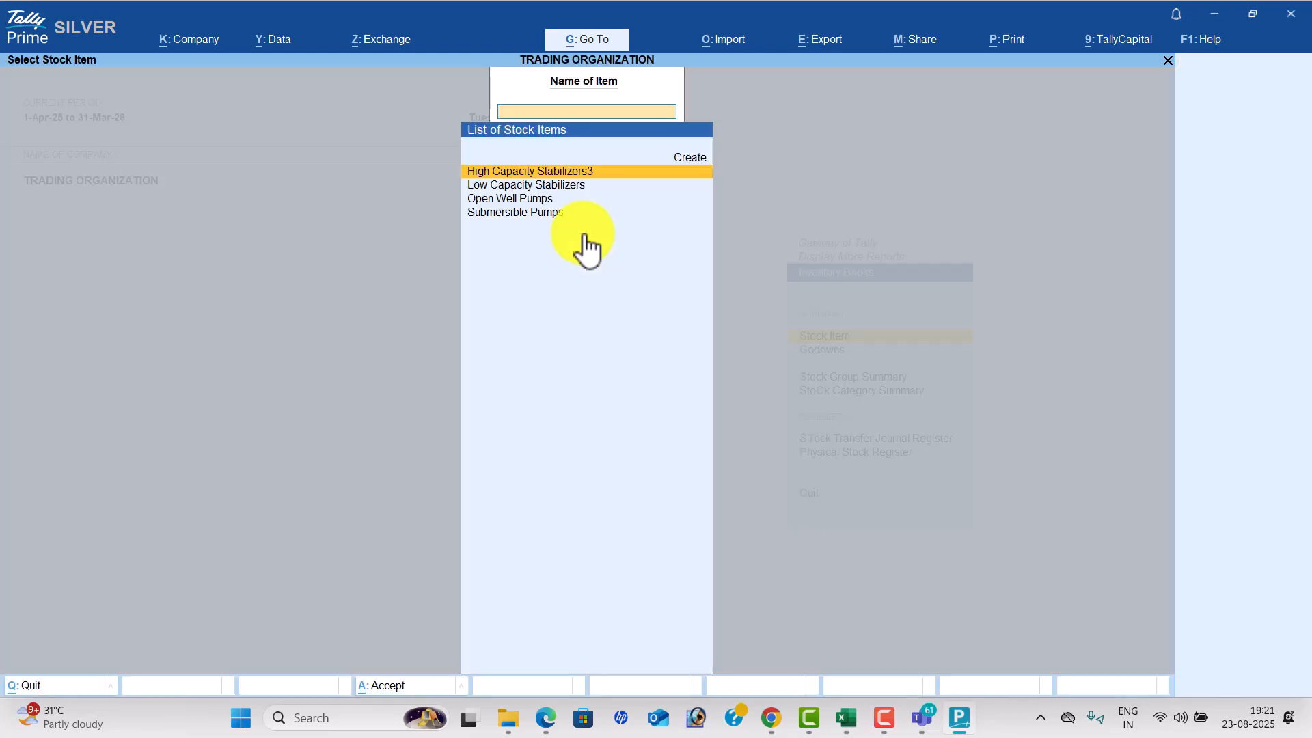
key(Return)
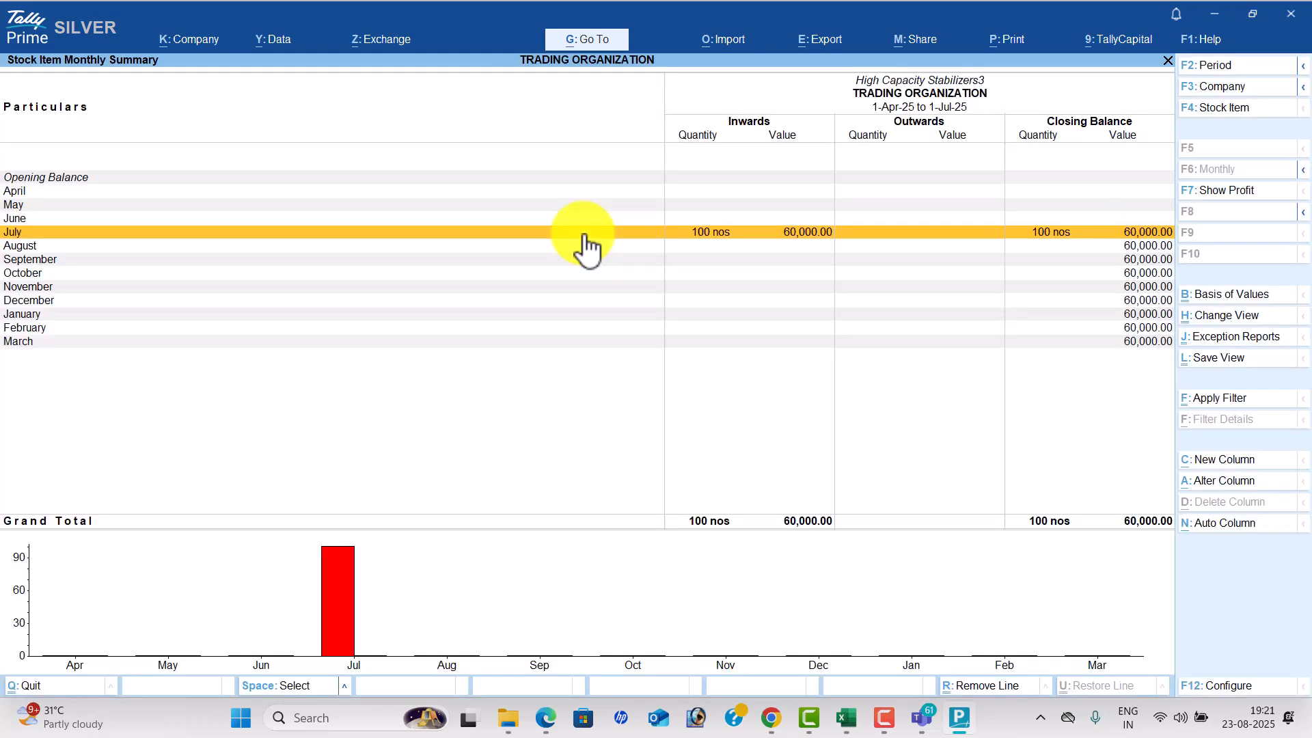
key(Up)
key(Up)
key(Down)
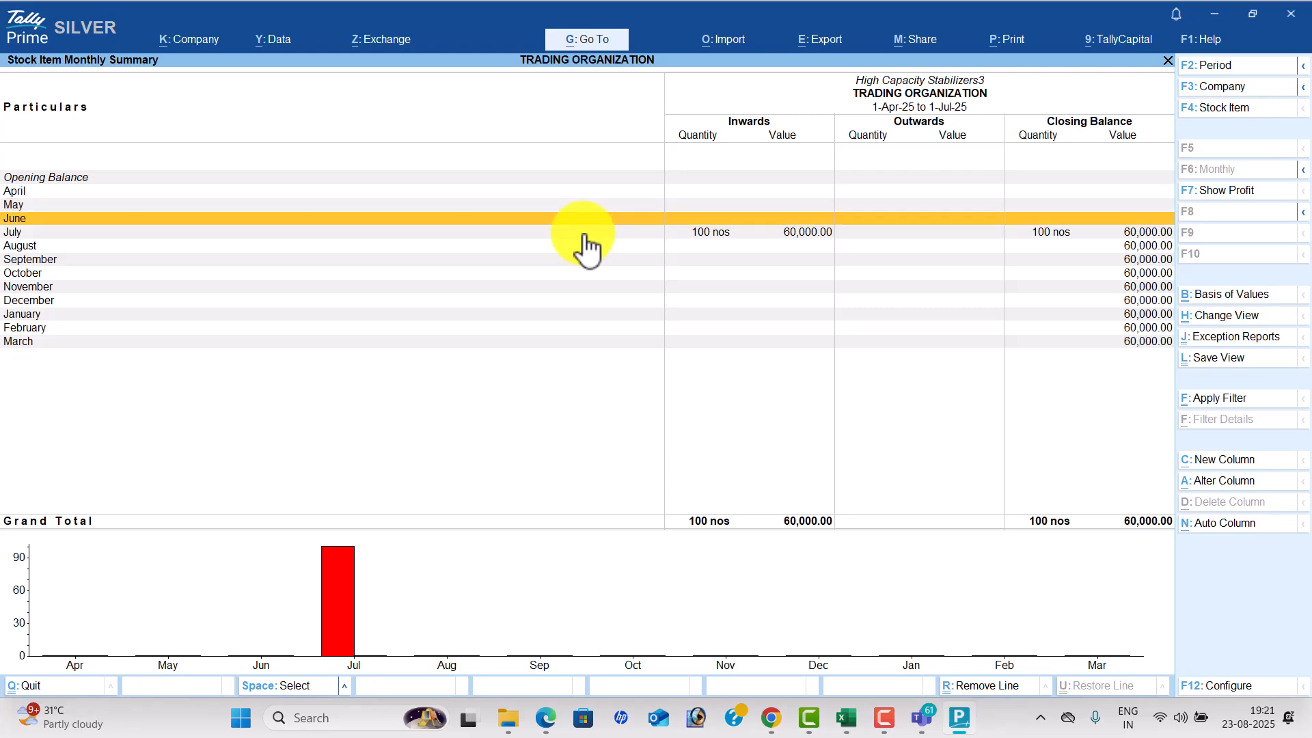
key(Down)
key(Down)
key(Down)
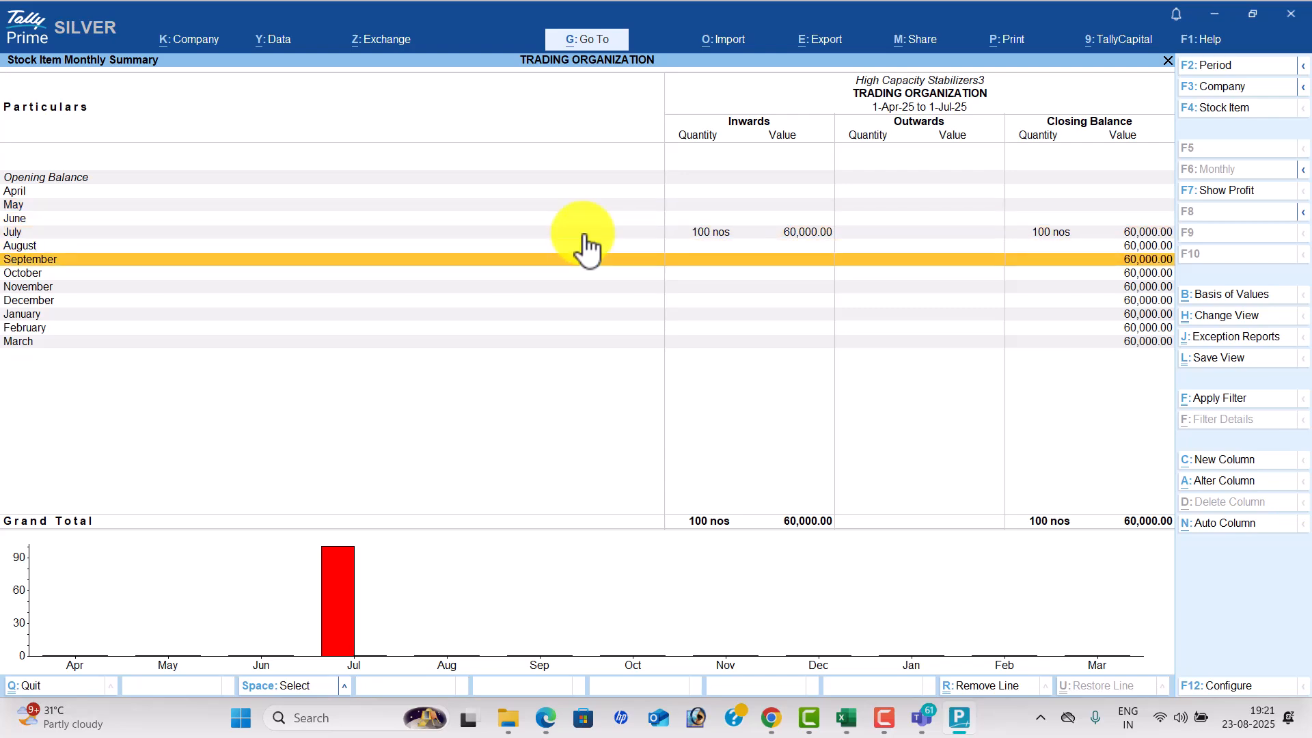
Switch the monthly stock summary to Low Capacity Stabilizers and to Open Well Pumps to view each item's movement.
key(F4)
key(Down)
key(Return)
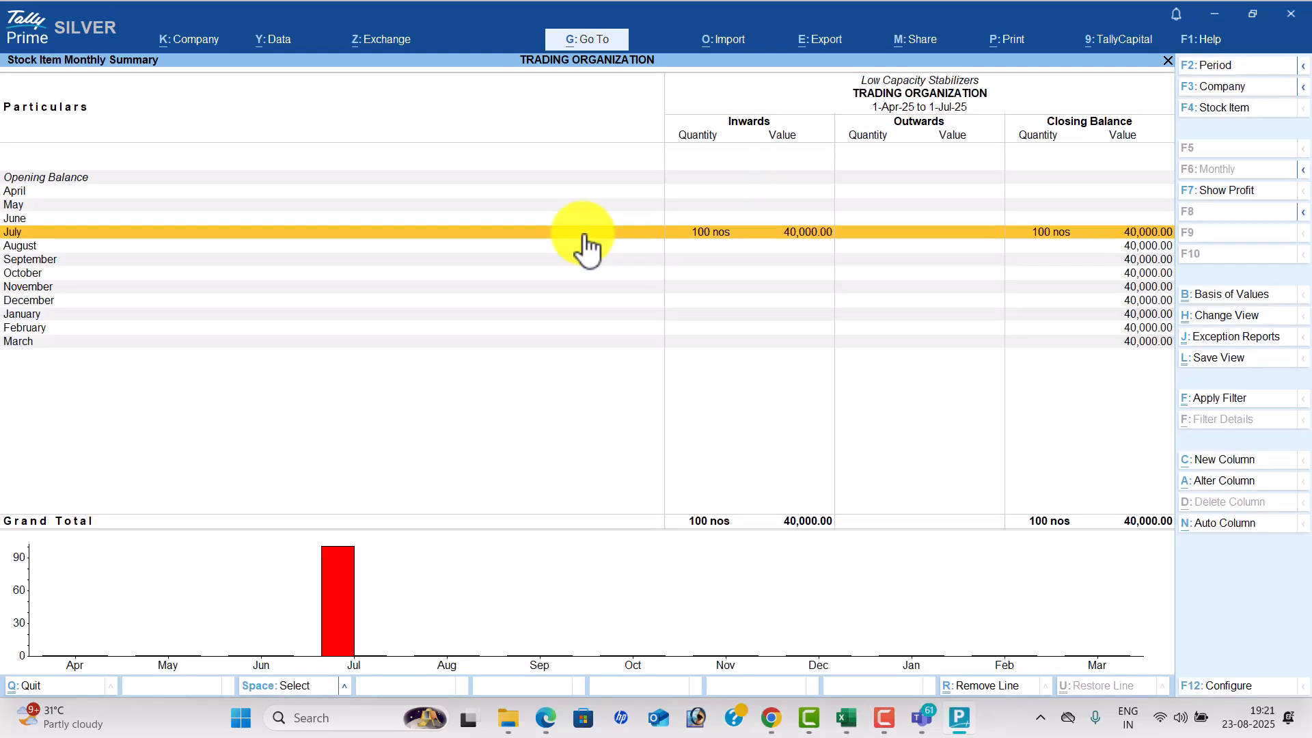
key(F4)
key(Down)
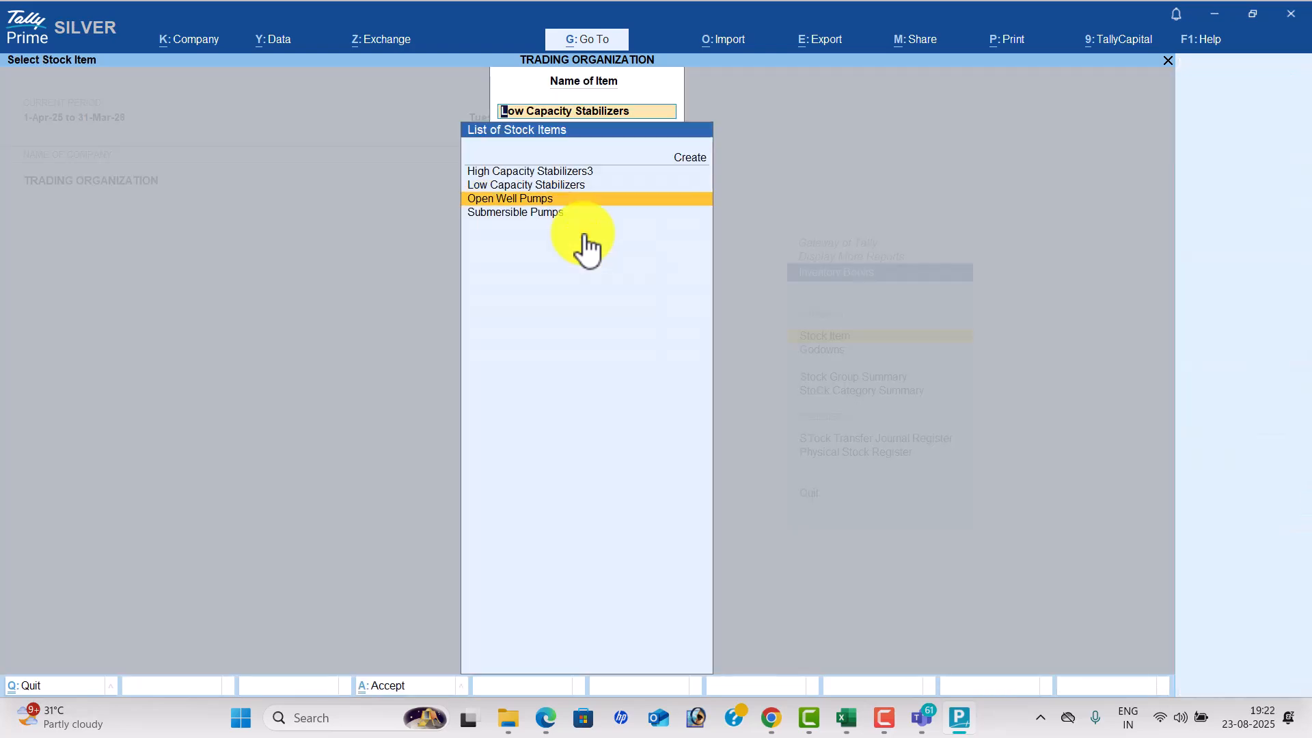
key(Return)
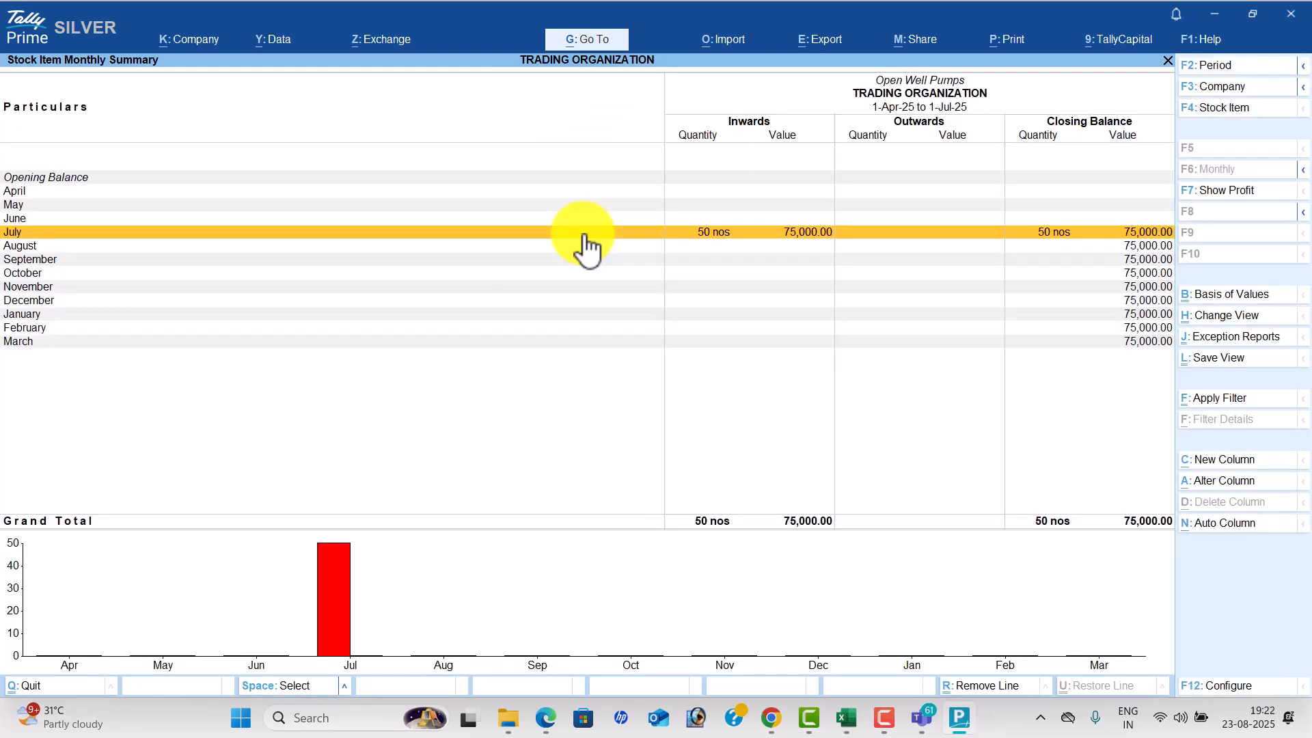
key(Escape)
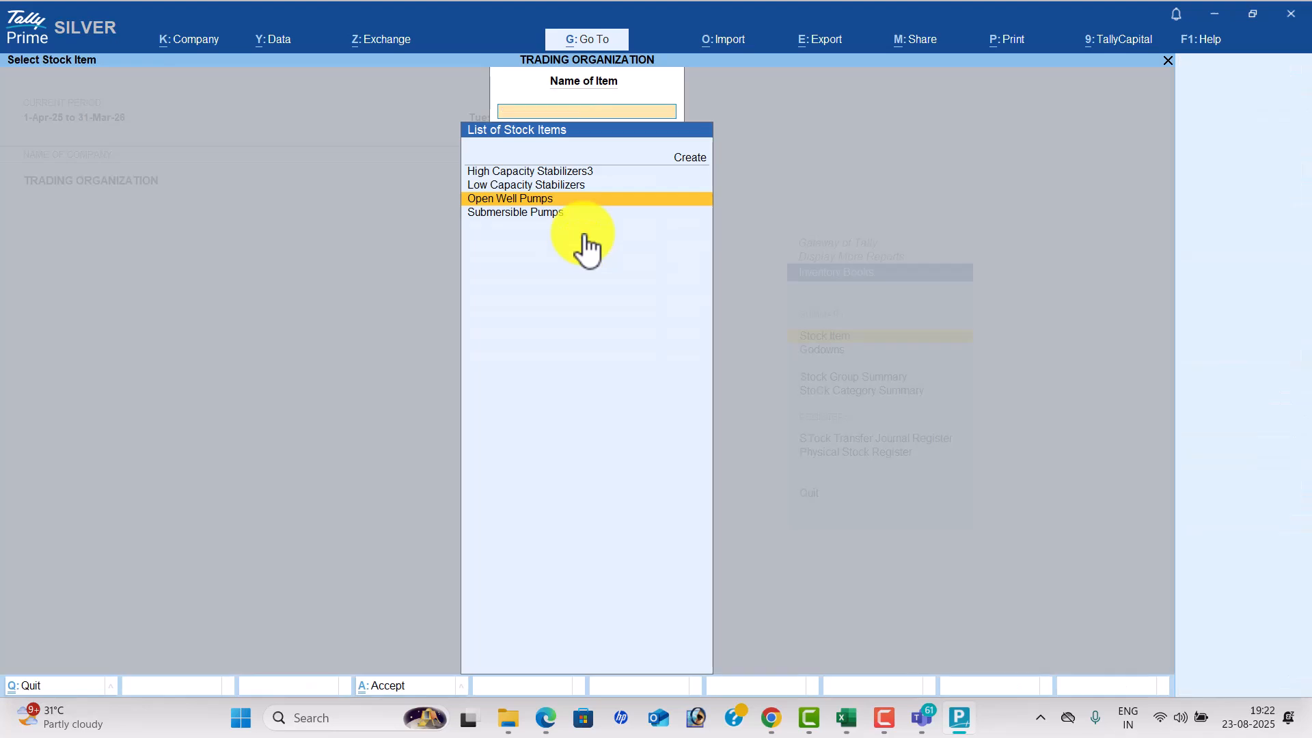
Run a Stock Query from the Statements of Inventory for High Capacity Stabilizers3 and for Low Capacity Stabilizers.
key(Escape)
key(Down)
key(Escape)
key(Down)
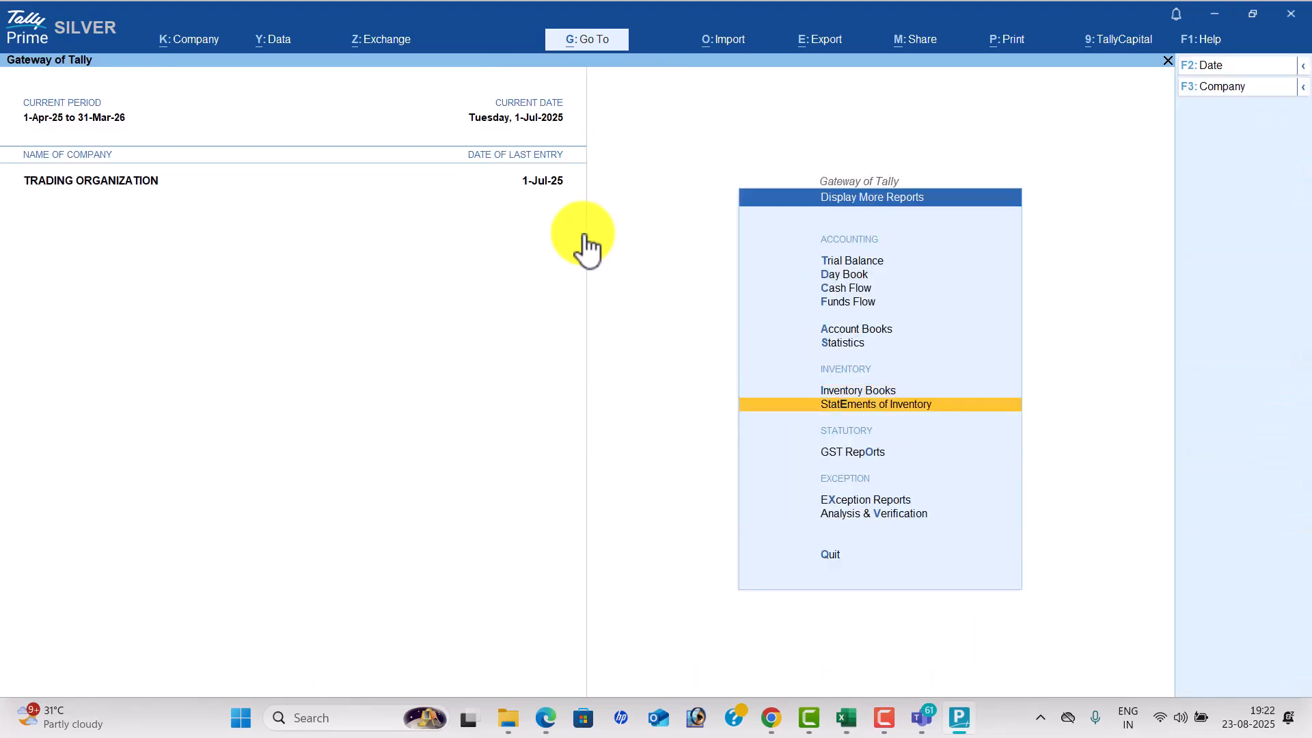
key(Return)
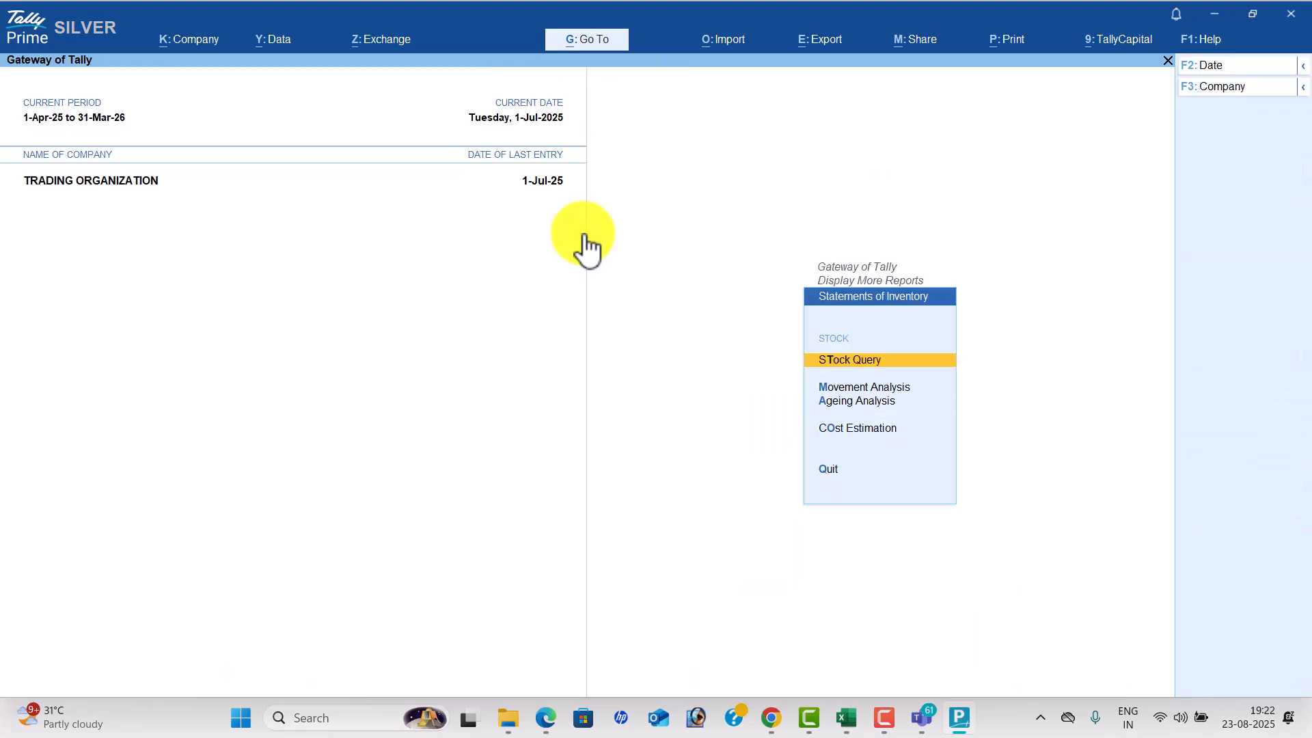
key(Return)
key(Return)
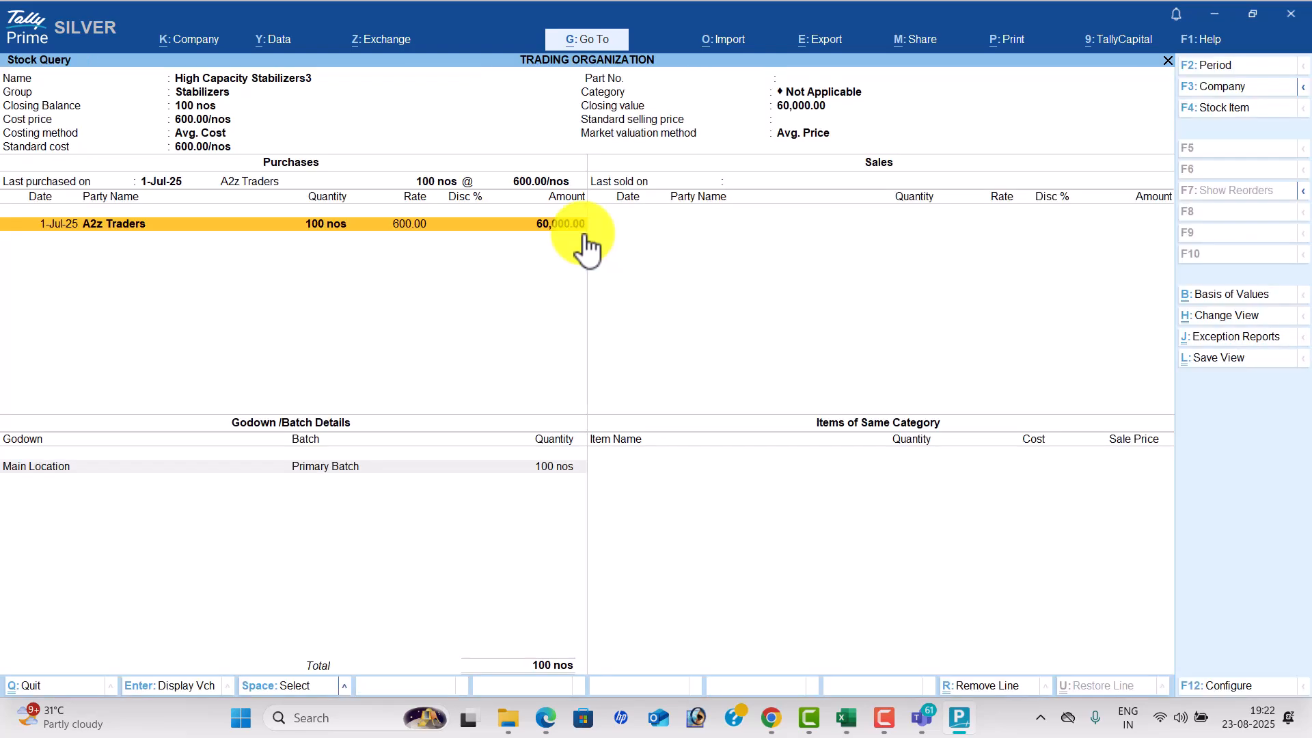
key(Escape)
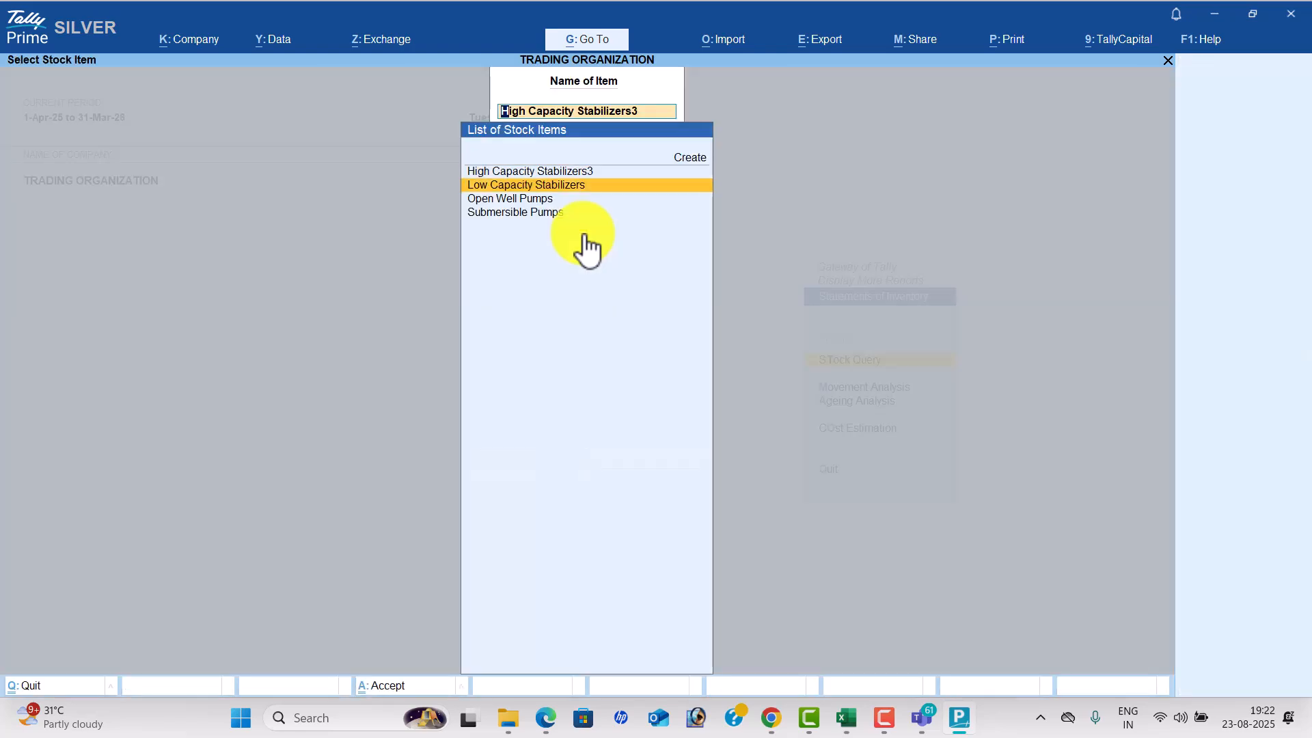
key(Return)
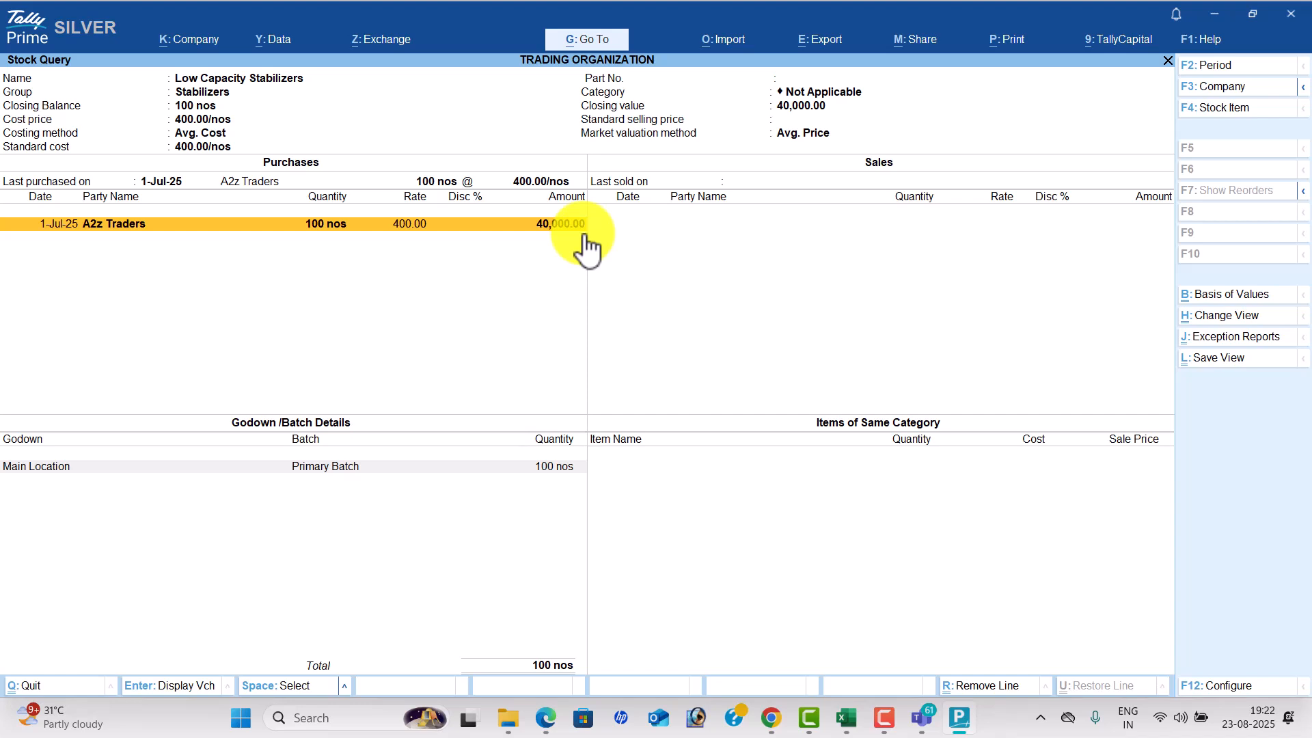
key(Escape)
key(Escape)
key(Escape)
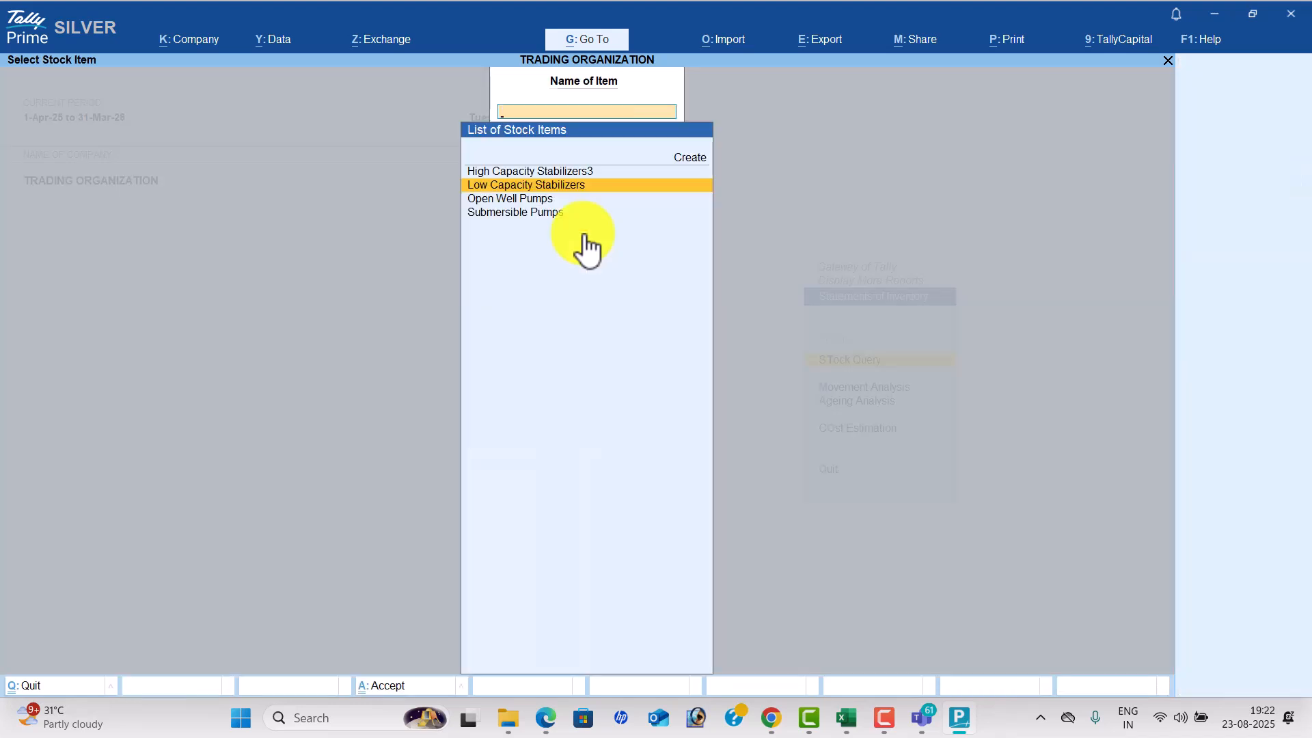
Open accounting voucher creation from the Gateway of Tally and set the voucher date to 1-Aug-25.
key(Up)
key(Up)
key(Up)
key(Up)
key(Up)
key(Up)
key(Up)
key(Up)
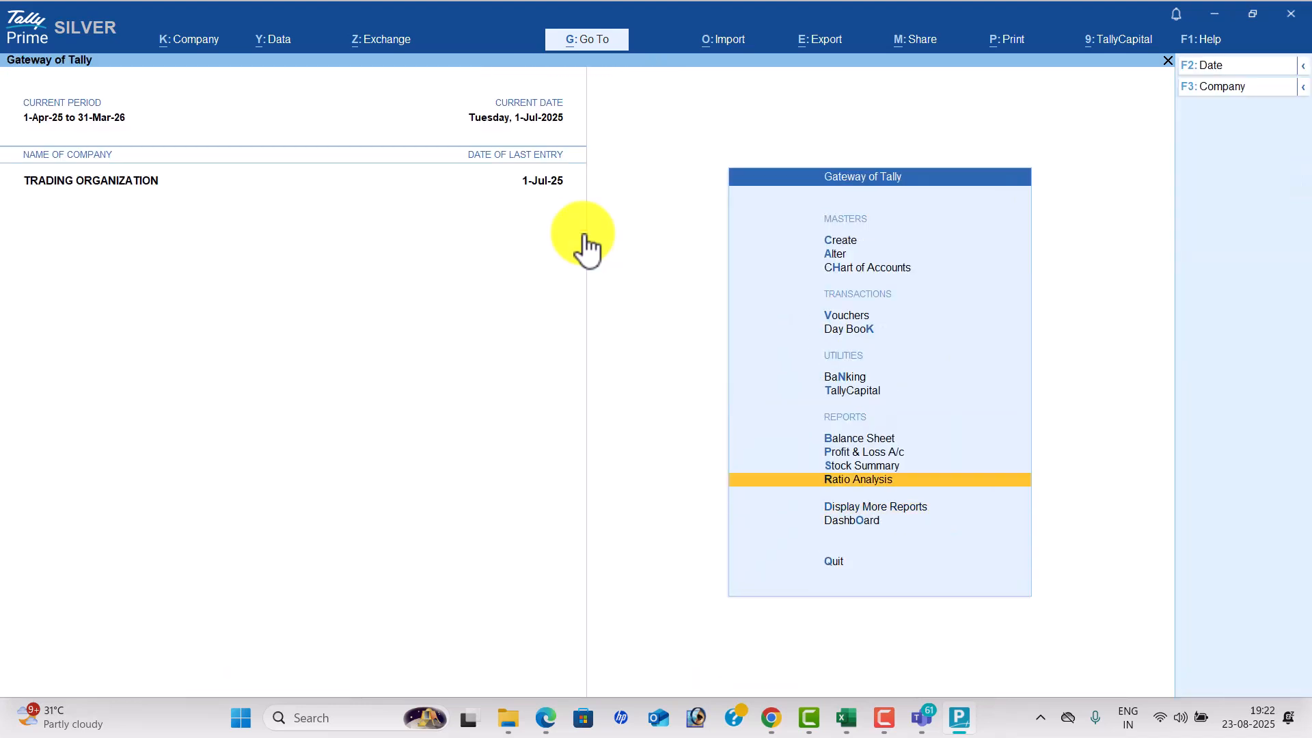
key(Return)
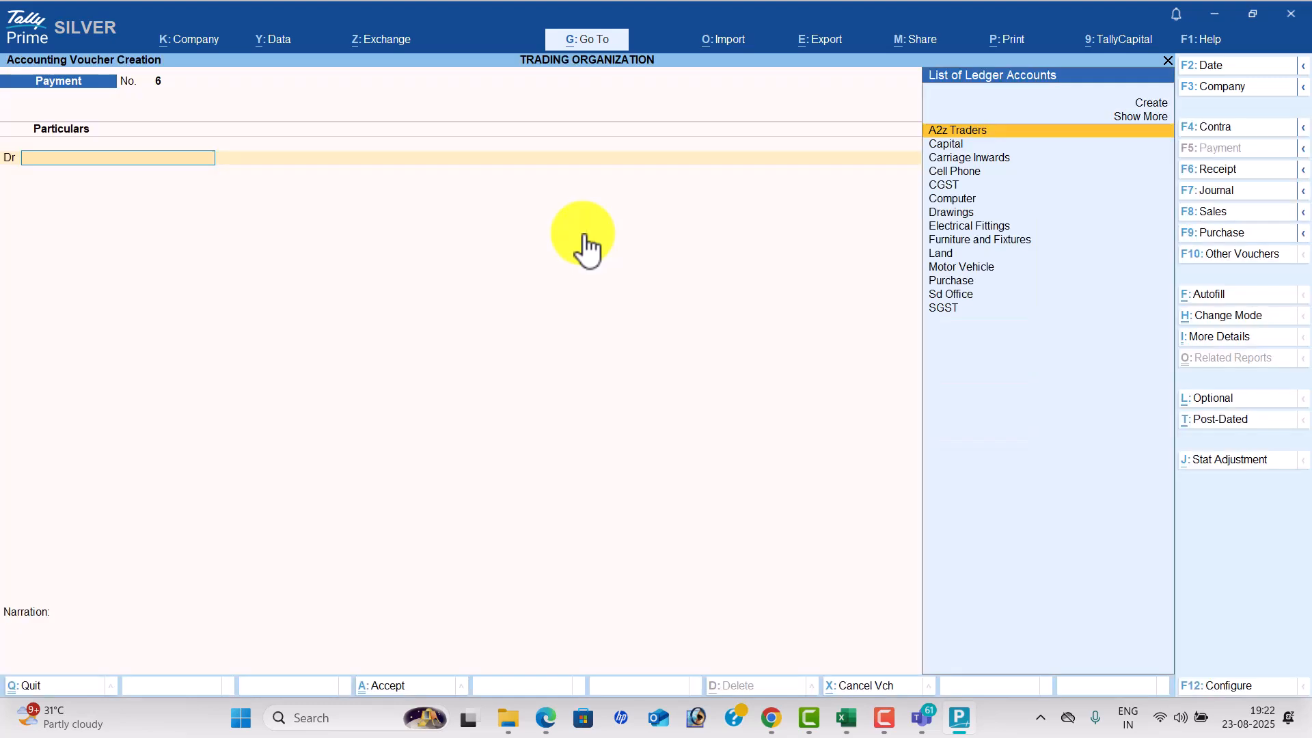
click(1223, 65)
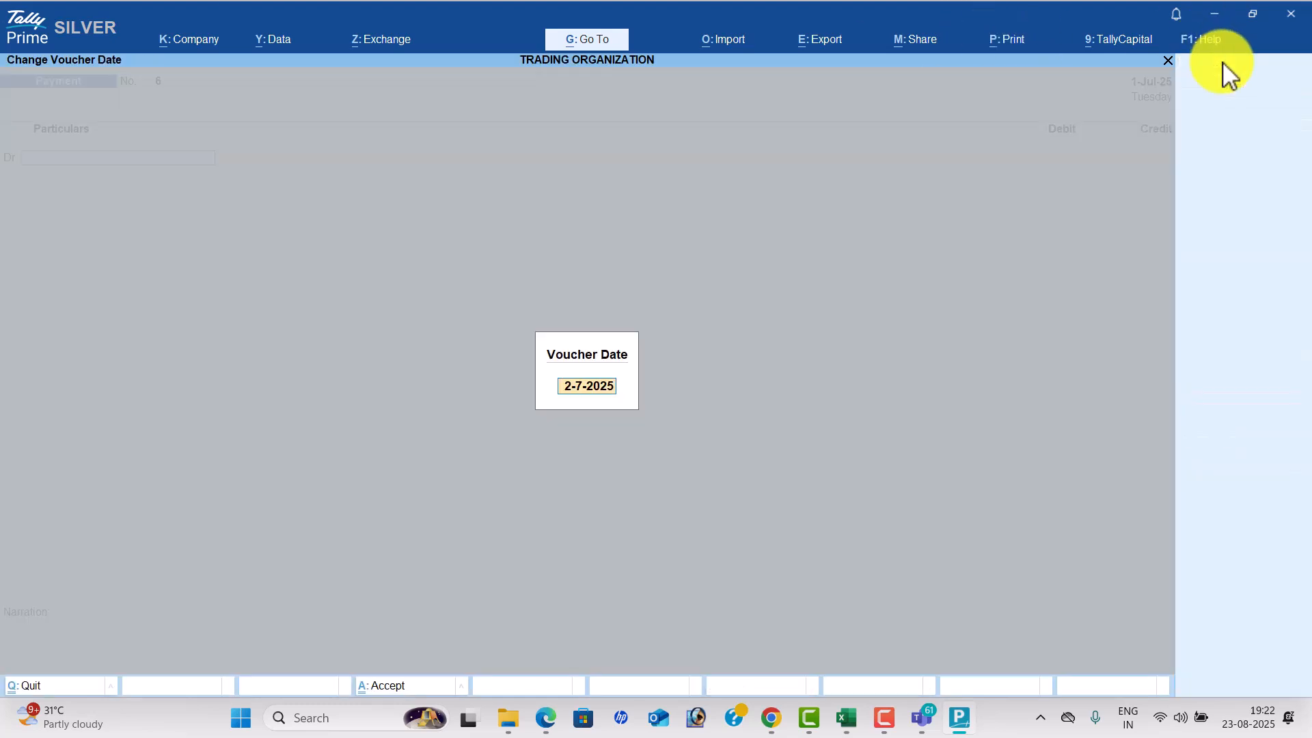
text(1-)
key(Return)
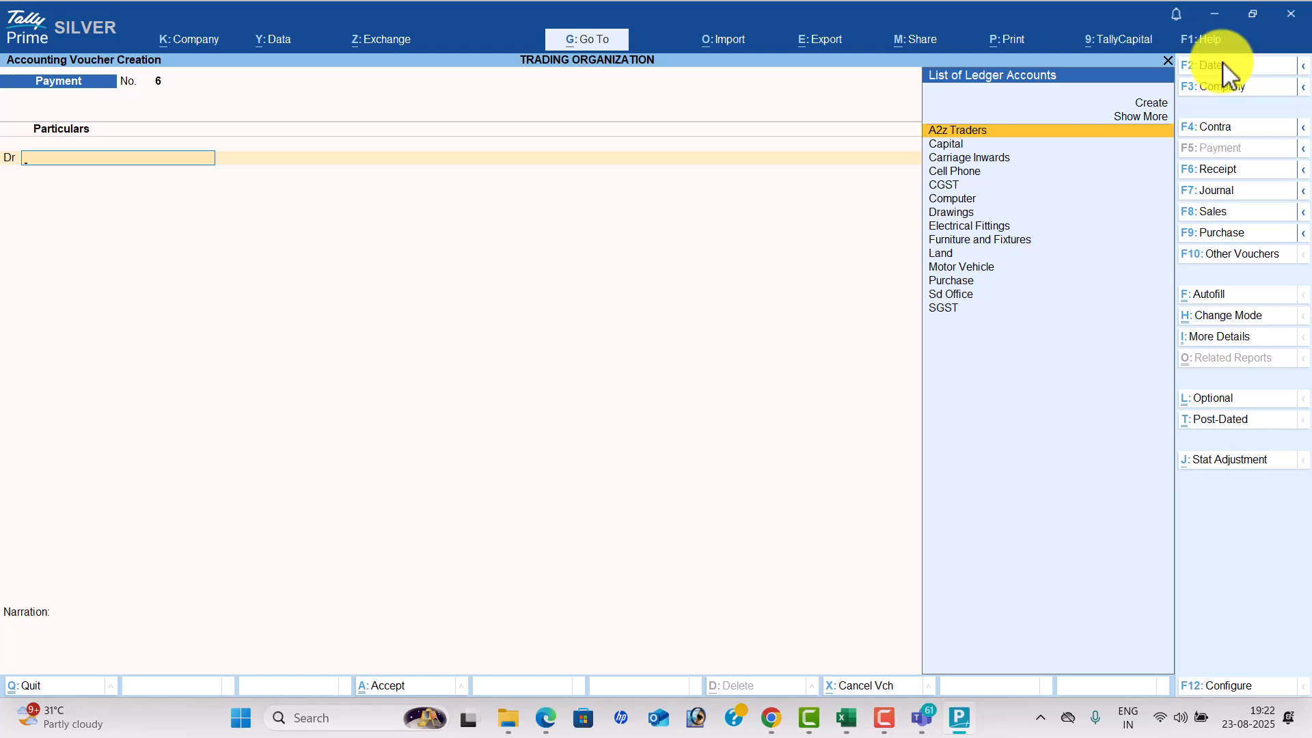
Switch to the practice material PDF in Edge and read the August transactions through the cash sale in item 15.
key(alt+Tab)
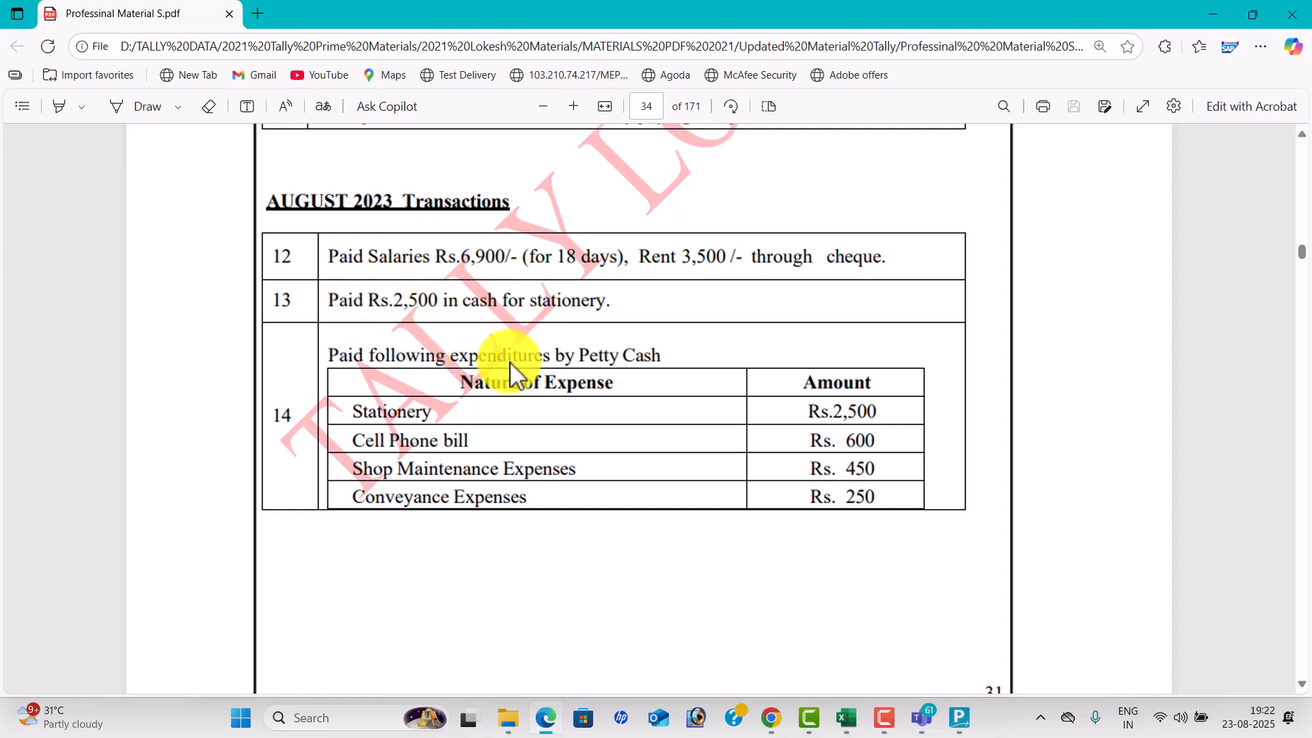
scroll(434, 318, down, 3)
scroll(509, 246, up, 2)
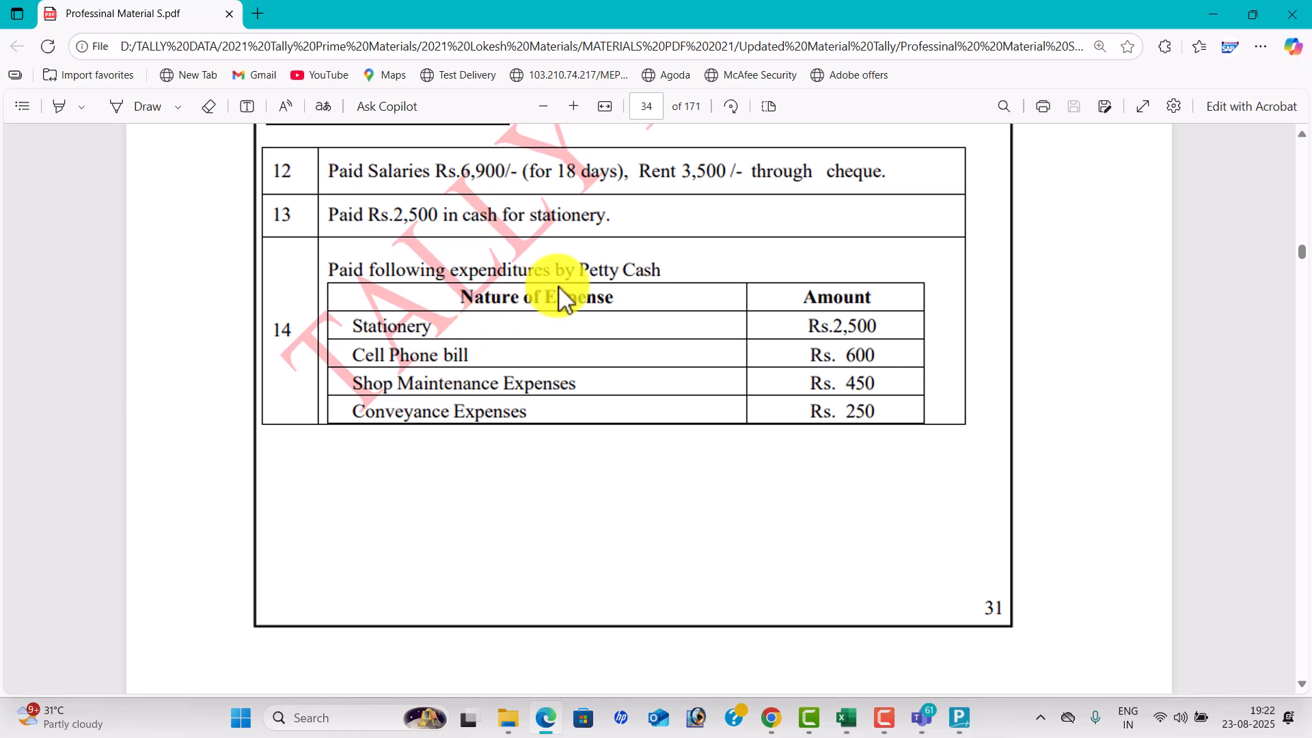
scroll(586, 294, up, 2)
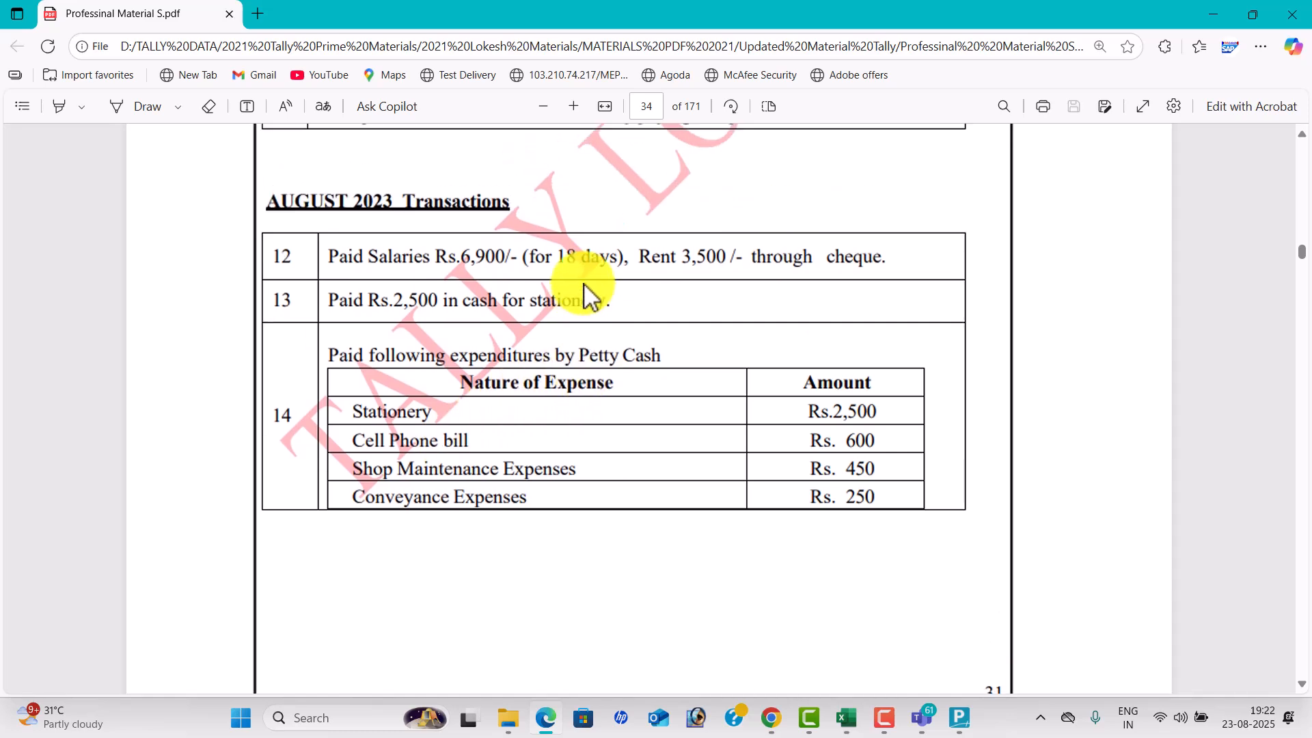
scroll(586, 294, down, 10)
scroll(586, 293, down, 3)
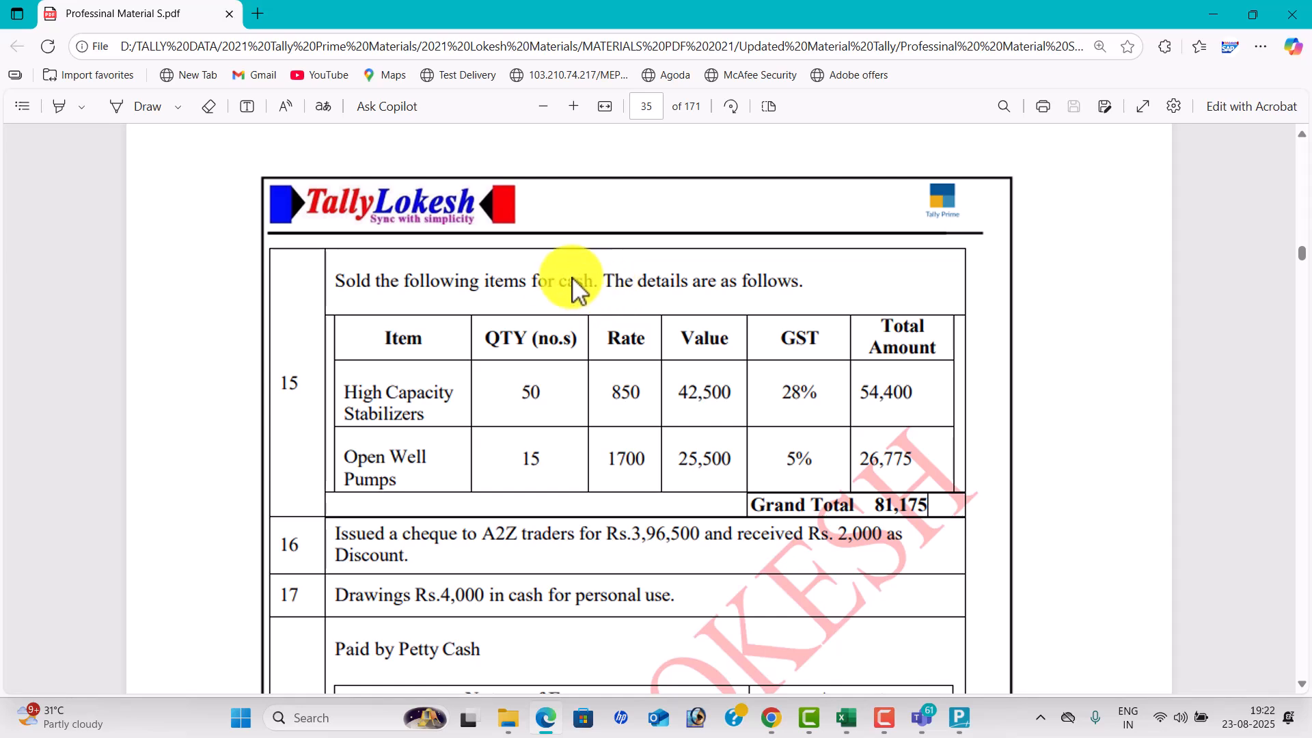
Switch to TallyPrime, change the voucher type to Sales and set Provide Rate Inclusive of Tax for Stock Items to No.
key(alt+Tab)
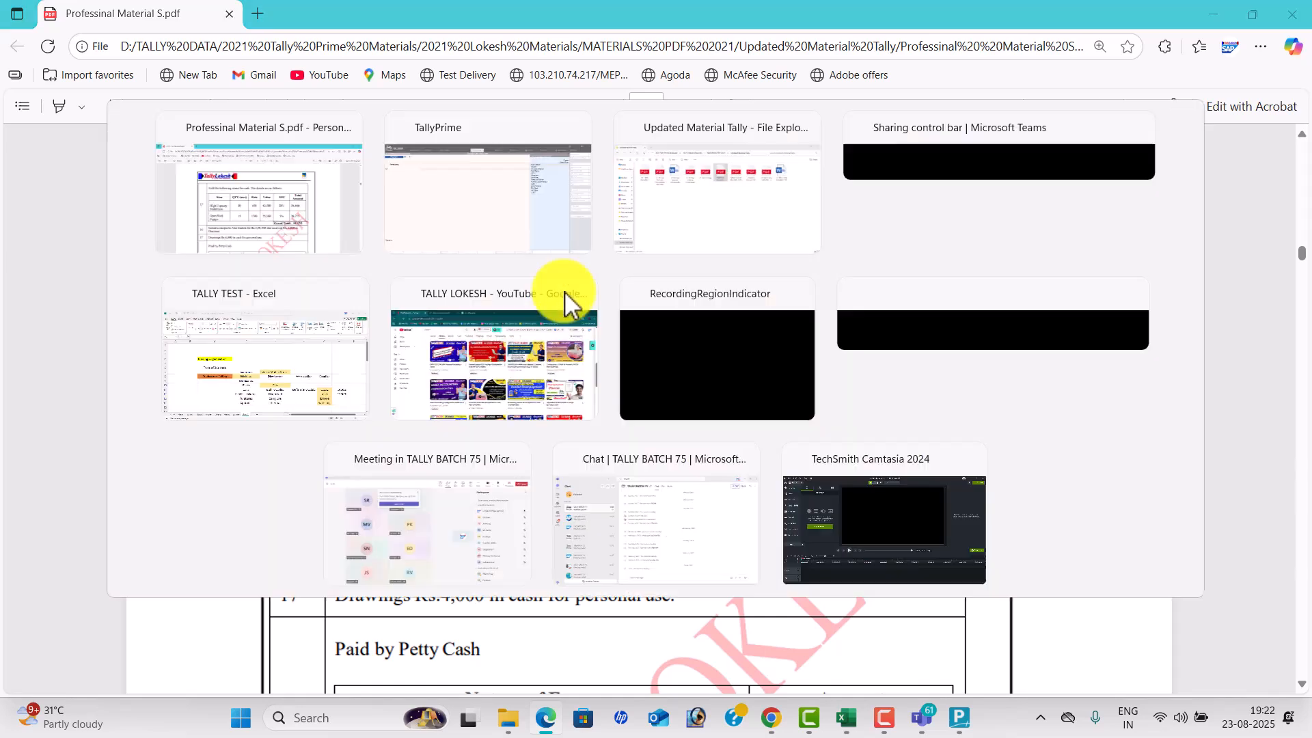
click(1223, 213)
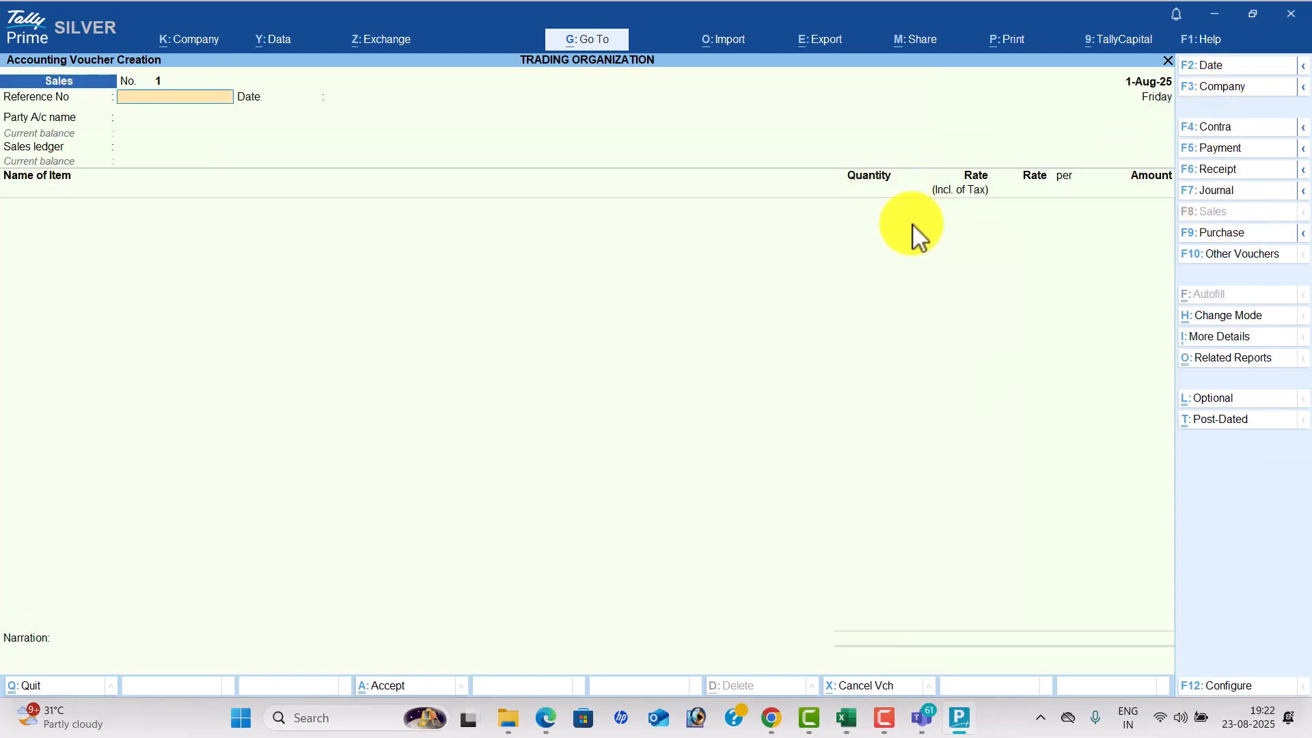
click(1226, 687)
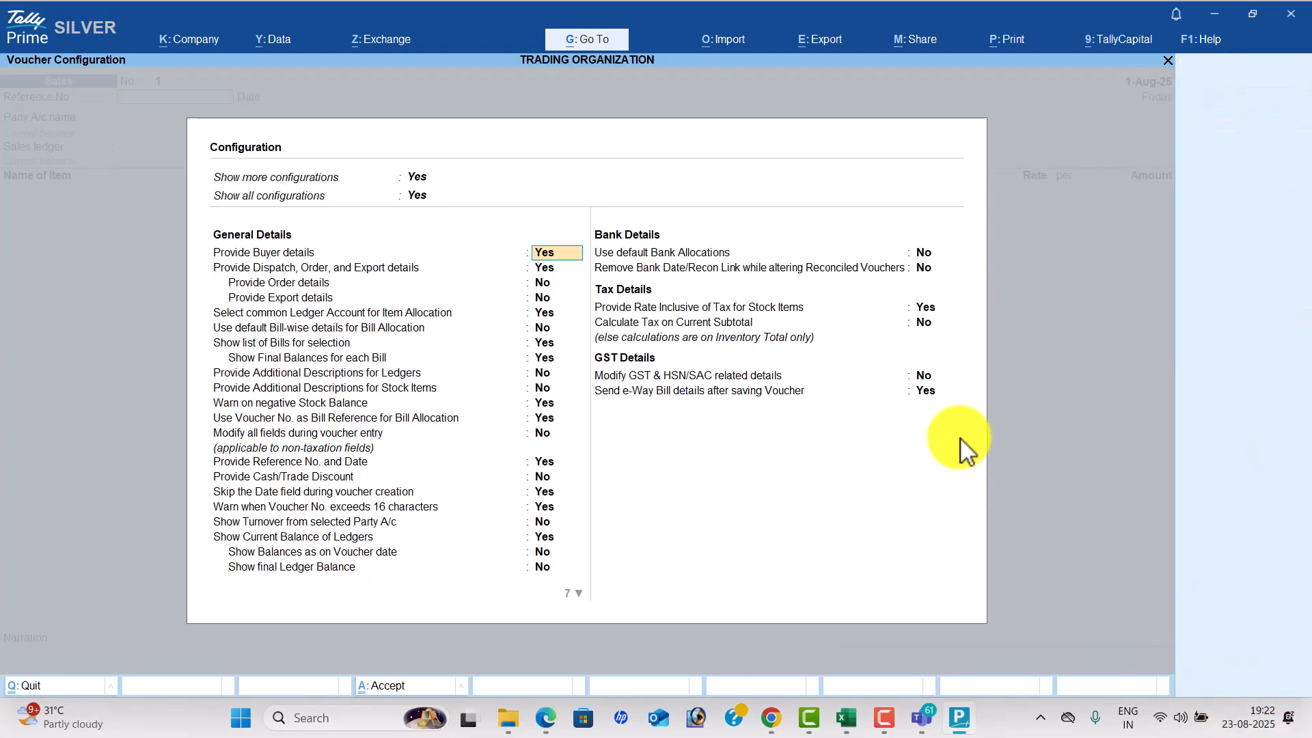
click(934, 311)
key(n)
key(ctrl+a)
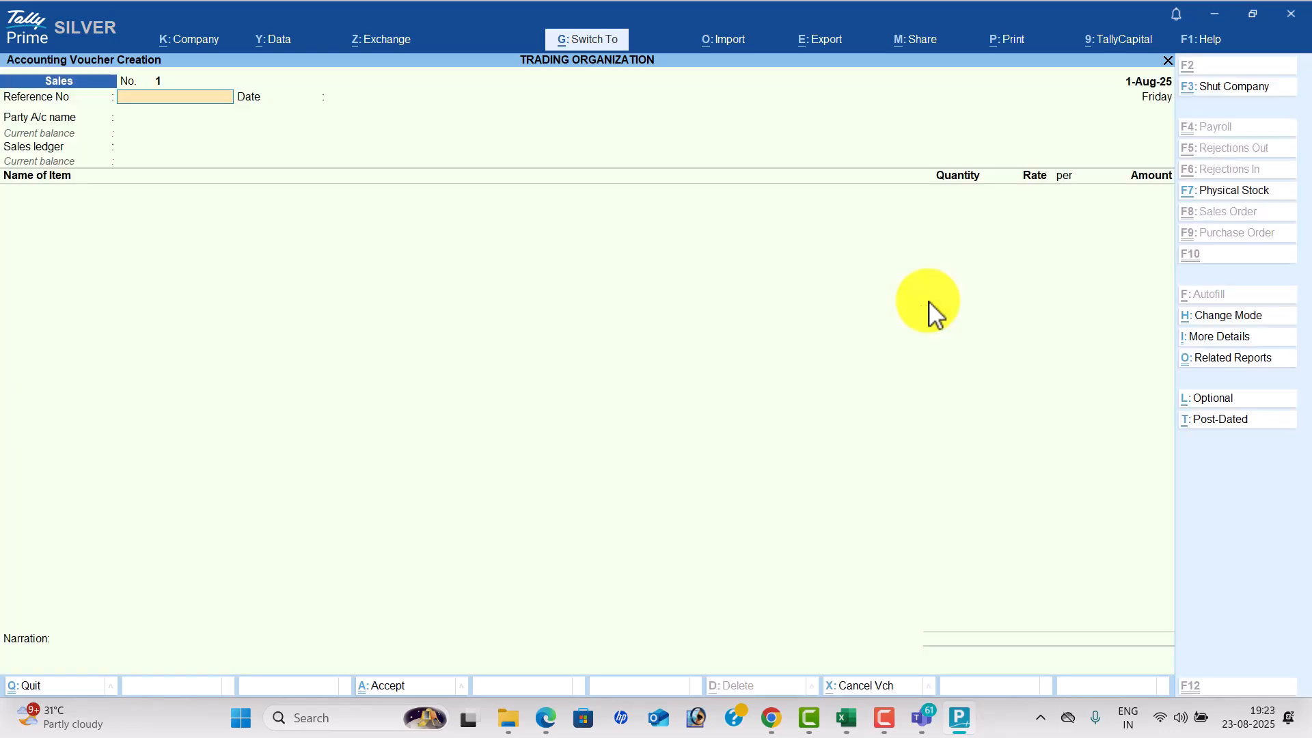
Choose Cash as the party account of the sales voucher and accept its dispatch and party details unchanged.
key(Return)
key(Return)
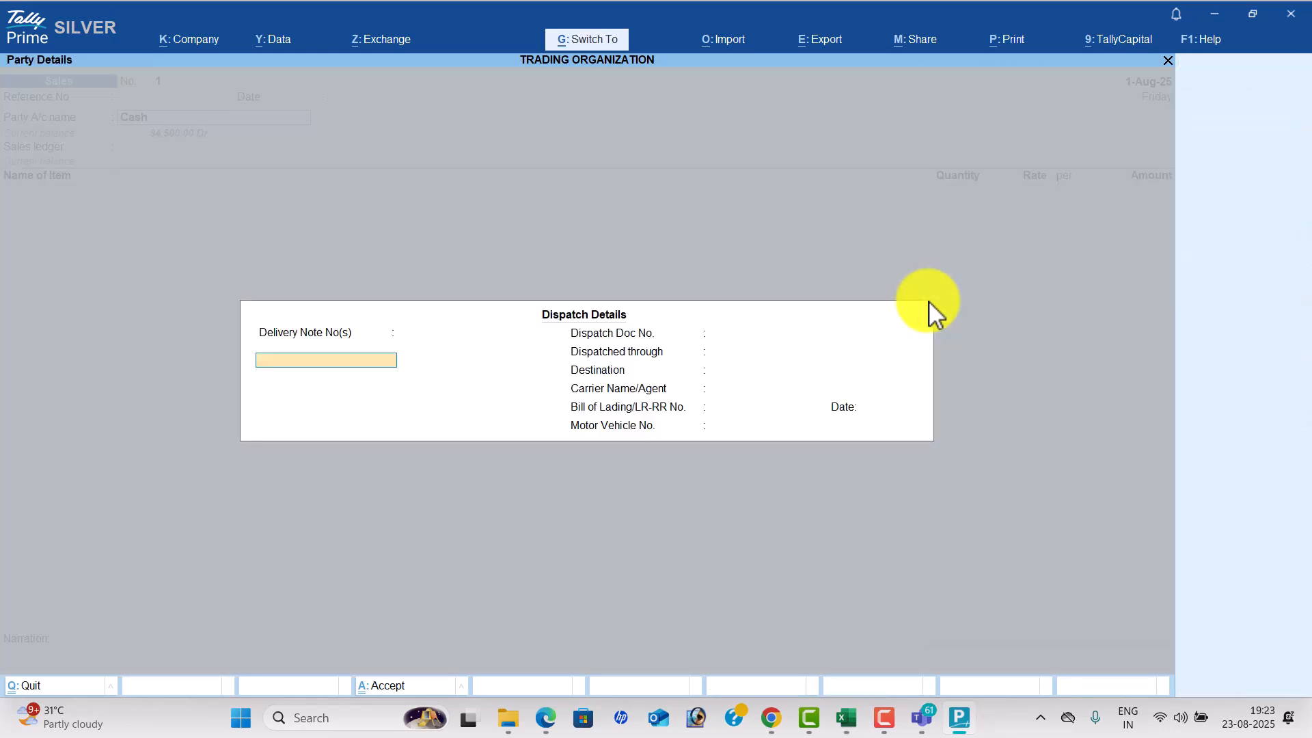
key(ctrl+a)
key(ctrl+a)
Create a ledger named Sales under Sales Accounts for the voucher's sales ledger, keeping its other details at their defaults.
key(alt+c)
text(S)
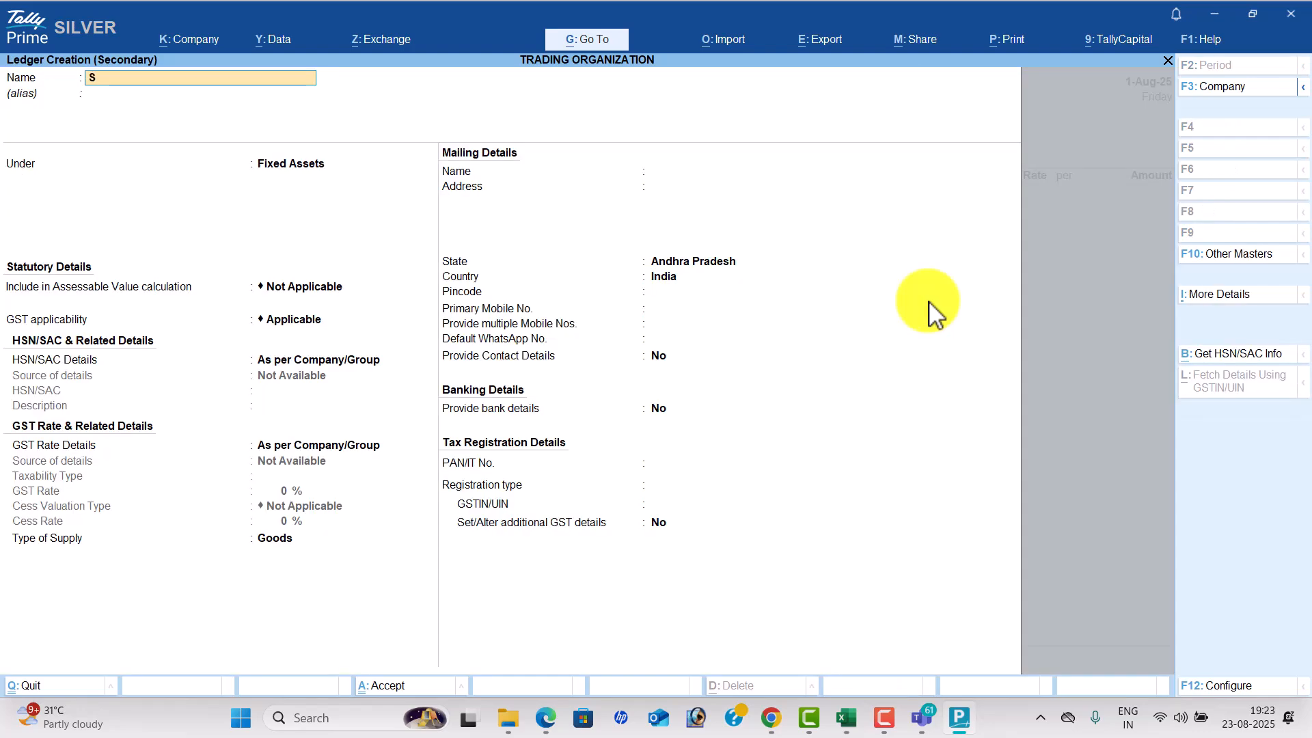
text(ales)
key(Return)
text(sa)
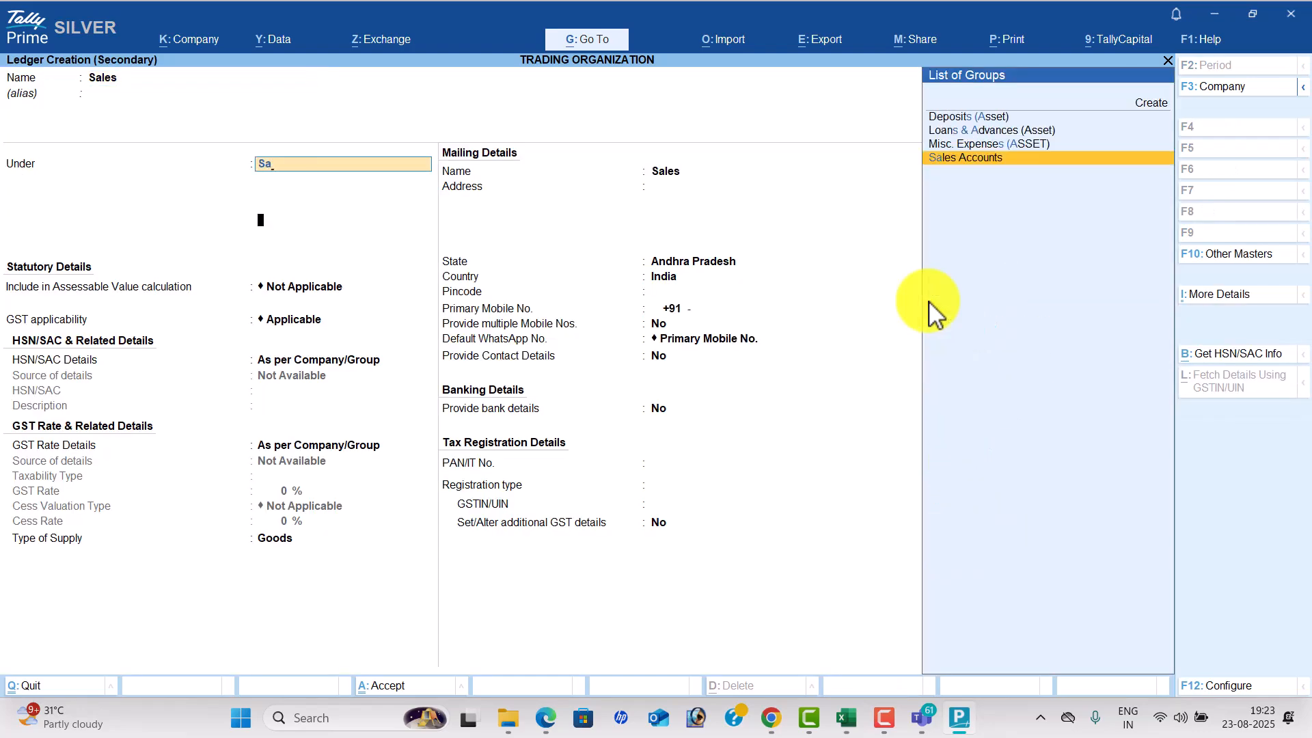
key(Return)
key(Return)
key(Return)
key(Return)
key(Return)
key(Return)
key(Return)
key(Return)
key(Return)
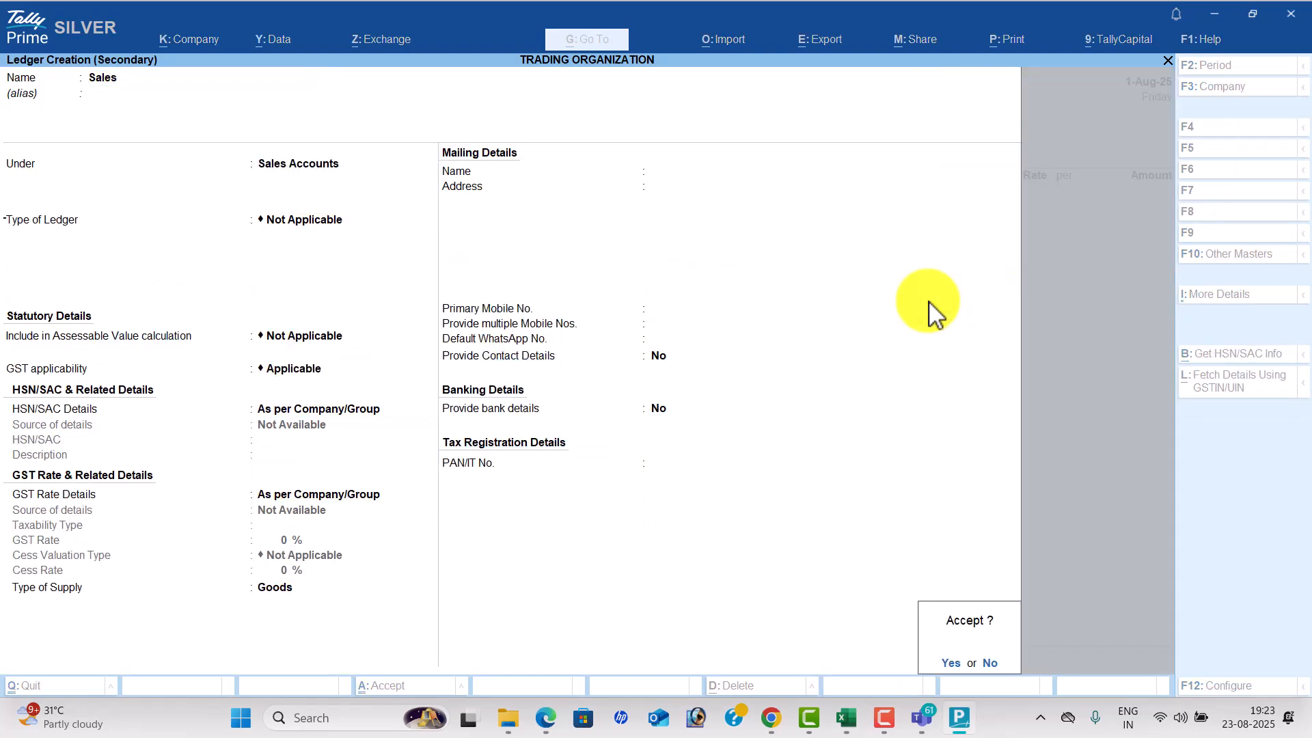
Enter High Capacity Stabilizers3 as the first sold item with quantity 50 nos and rate 850, checking against the practice PDF.
key(alt+Tab)
key(alt+Tab)
text(h)
key(Return)
key(alt+Tab)
key(alt+Tab)
text(50)
key(Return)
key(alt+Tab)
key(alt+Tab)
text(850)
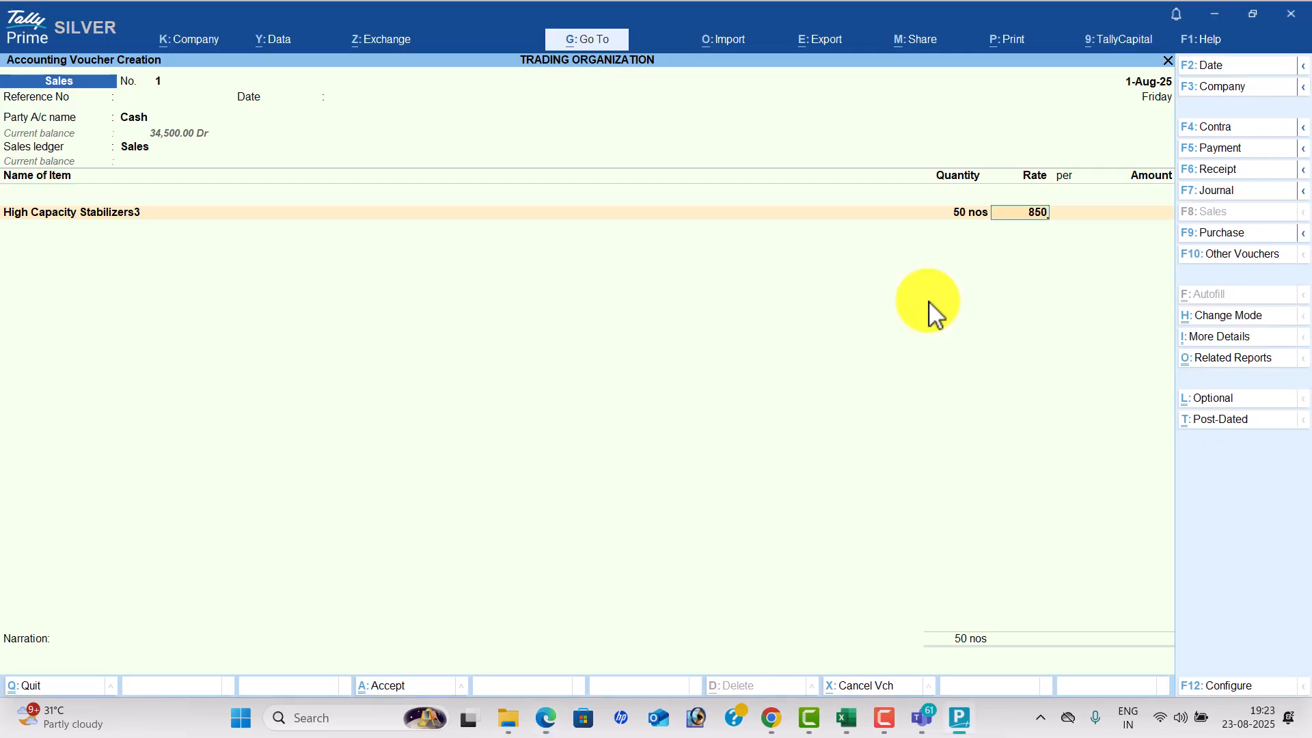
key(Return)
key(Return)
Add Open Well Pumps as the second sold item with quantity 15 nos and rate 1,700, following the practice PDF.
key(alt+Tab)
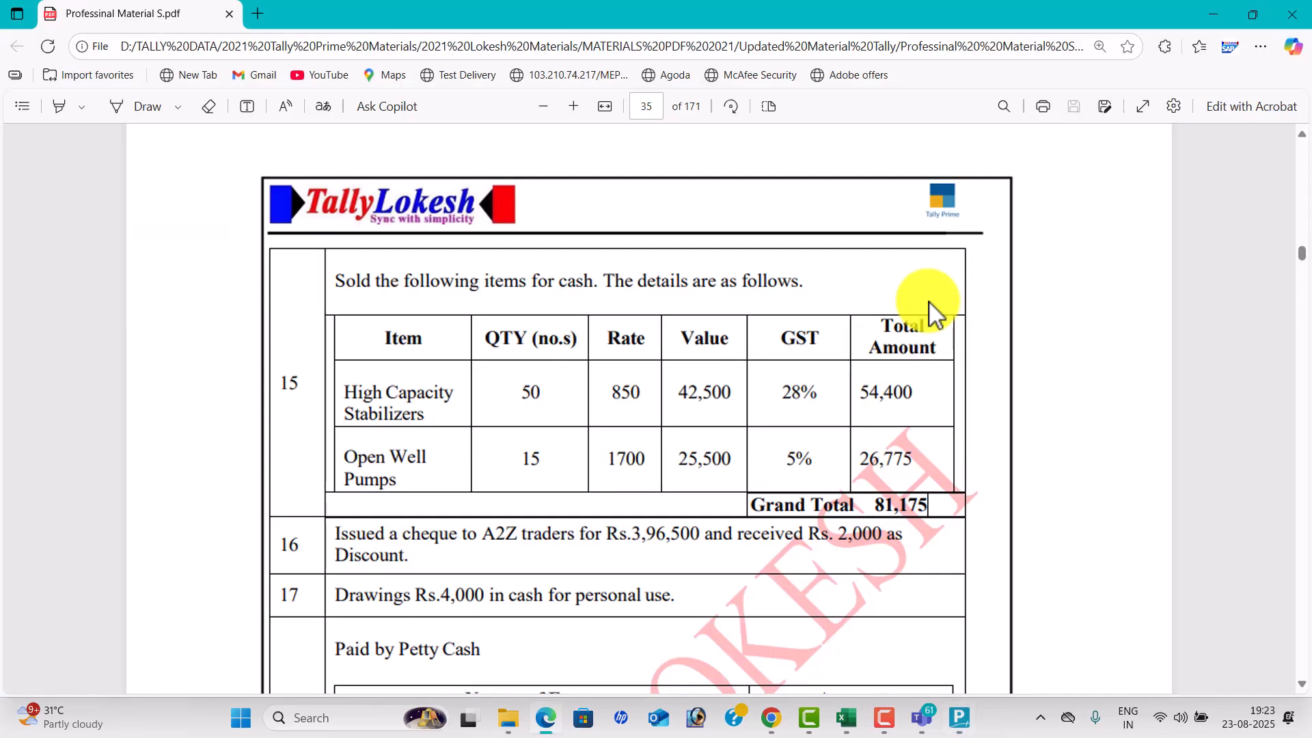
key(alt+Tab)
text(o)
key(Return)
key(alt+Tab)
key(alt+Tab)
text(5)
key(Return)
key(BackSpace)
text(15)
key(Return)
key(alt+Tab)
key(alt+Tab)
text(1700)
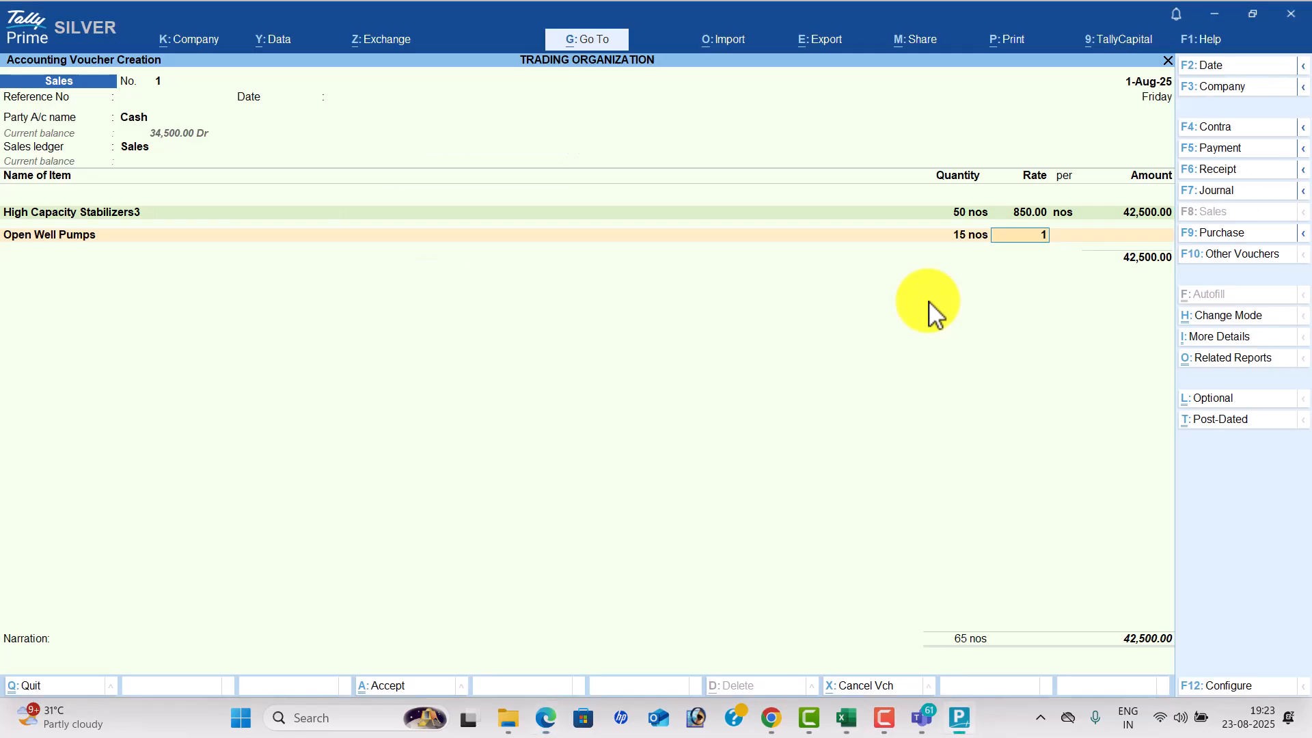
key(Return)
key(Return)
Close the item list and add the CGST and SGST ledgers to the sales voucher.
key(Return)
key(Return)
text(CGST)
key(Return)
key(Return)
text(SGST)
key(Return)
key(Return)
key(Return)
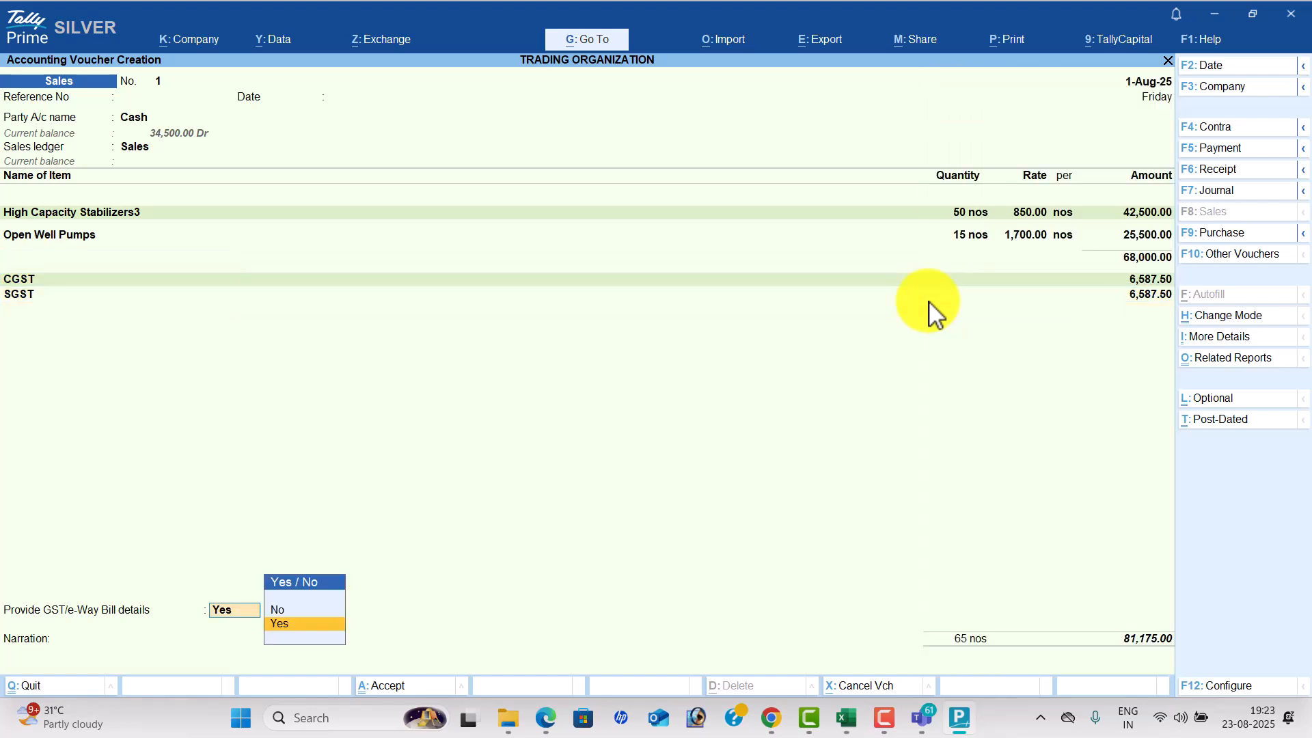
Set Provide GST/e-Way Bill details to No, compare the voucher total with the practice PDF and save the sales voucher.
key(Down)
key(Return)
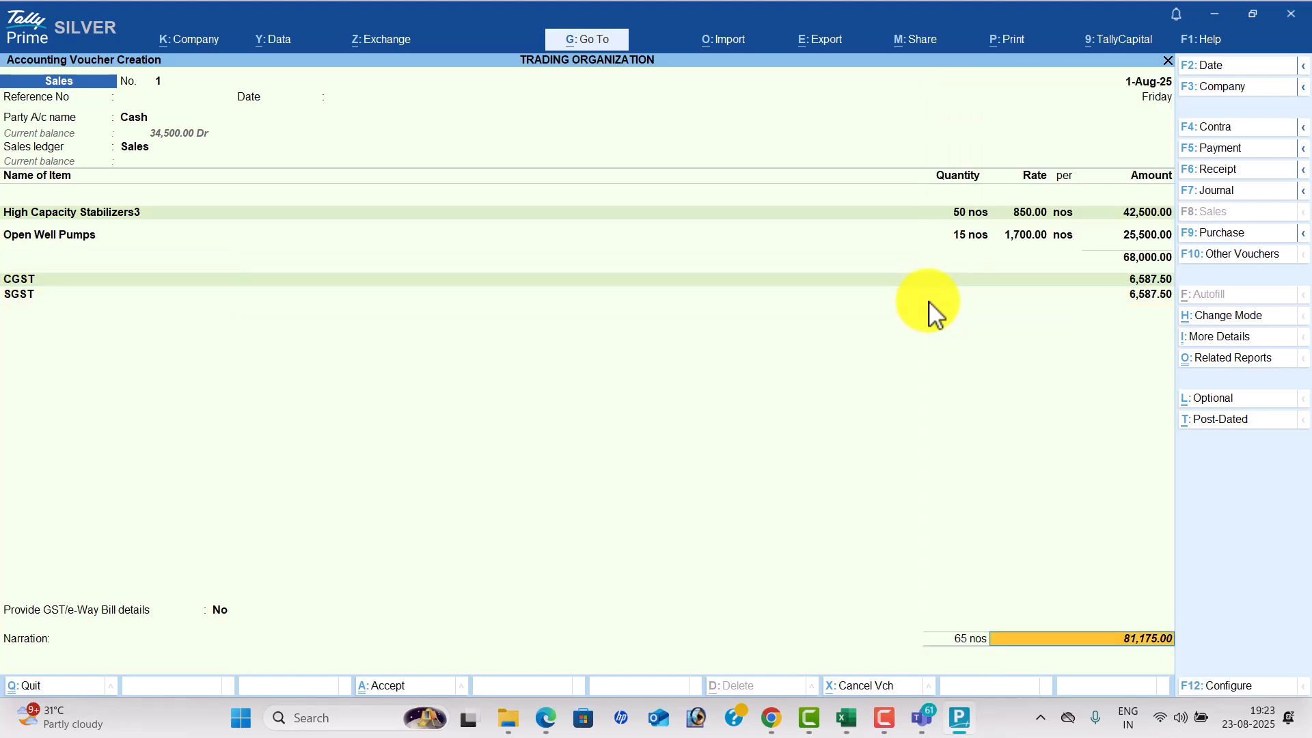
key(alt+Tab)
scroll(931, 322, down, 1)
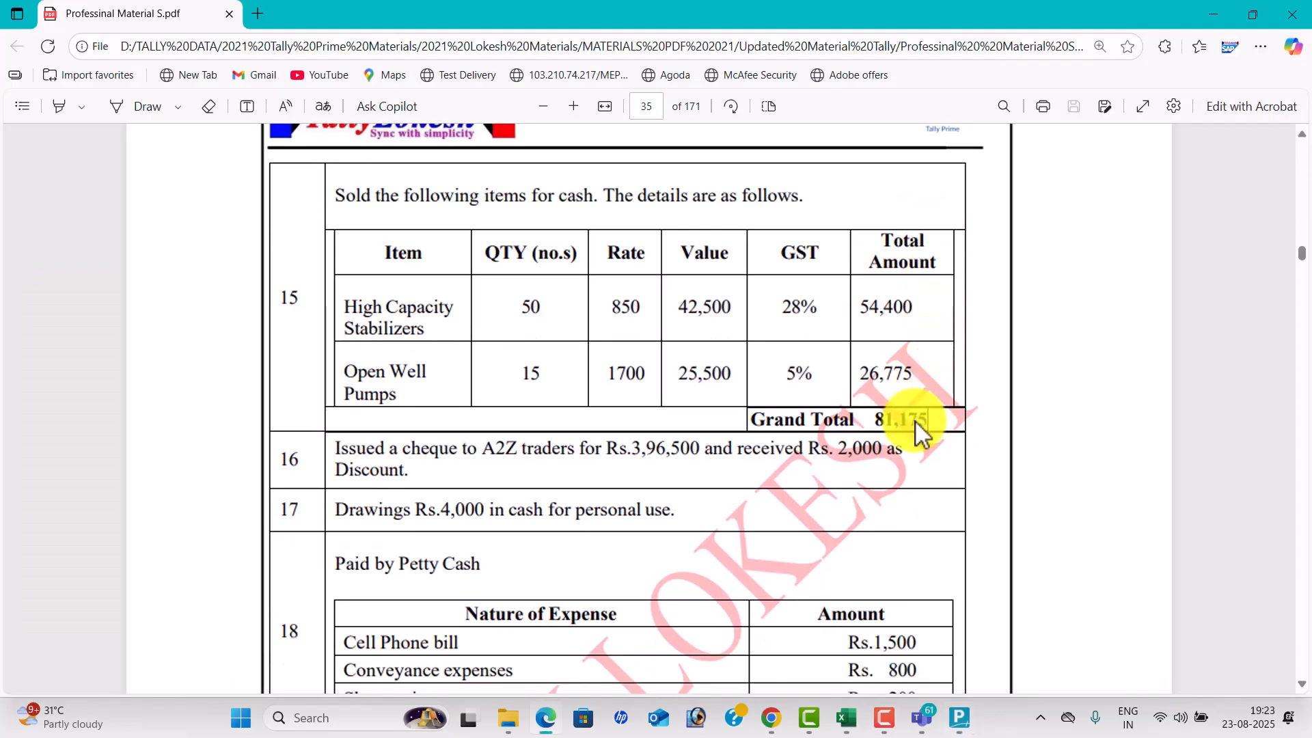
key(alt+Tab)
key(Return)
key(Return)
key(Return)
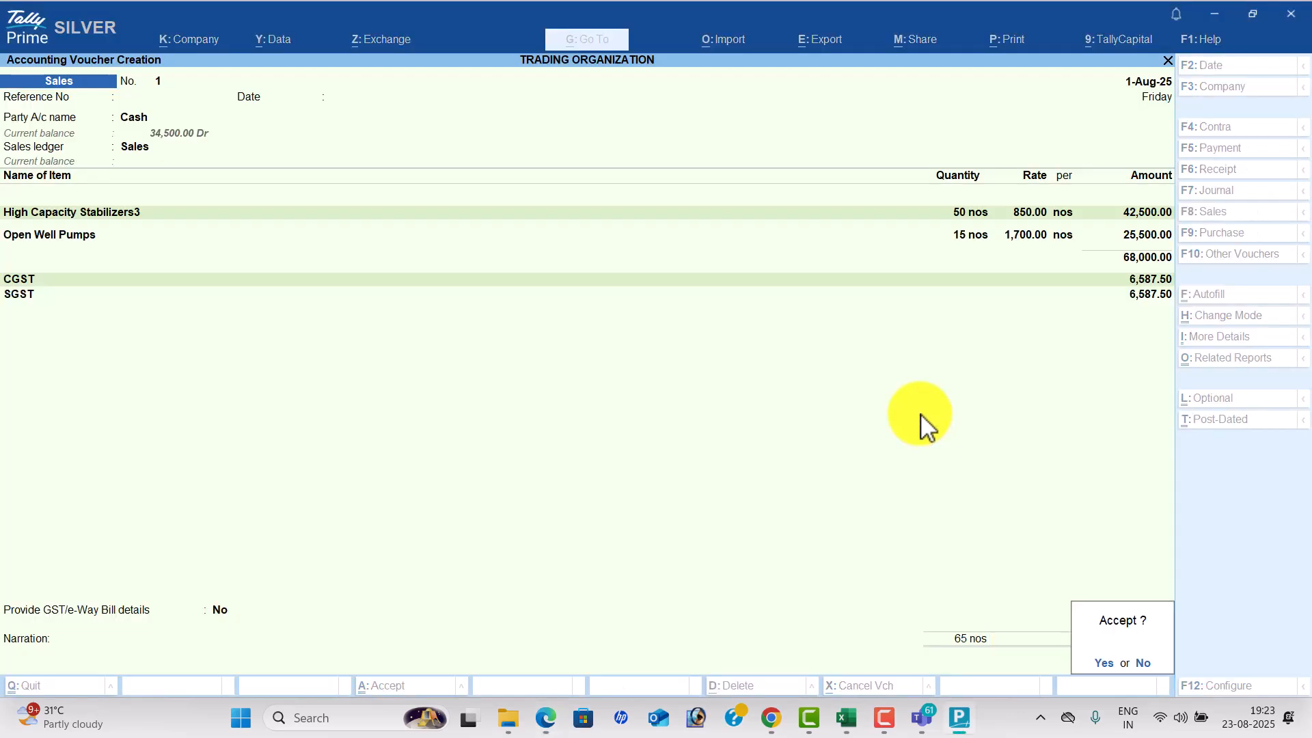
Read item 16 in the practice PDF and start a payment voucher in TallyPrime debiting A2z Traders with 3,96,500.
key(alt+Tab)
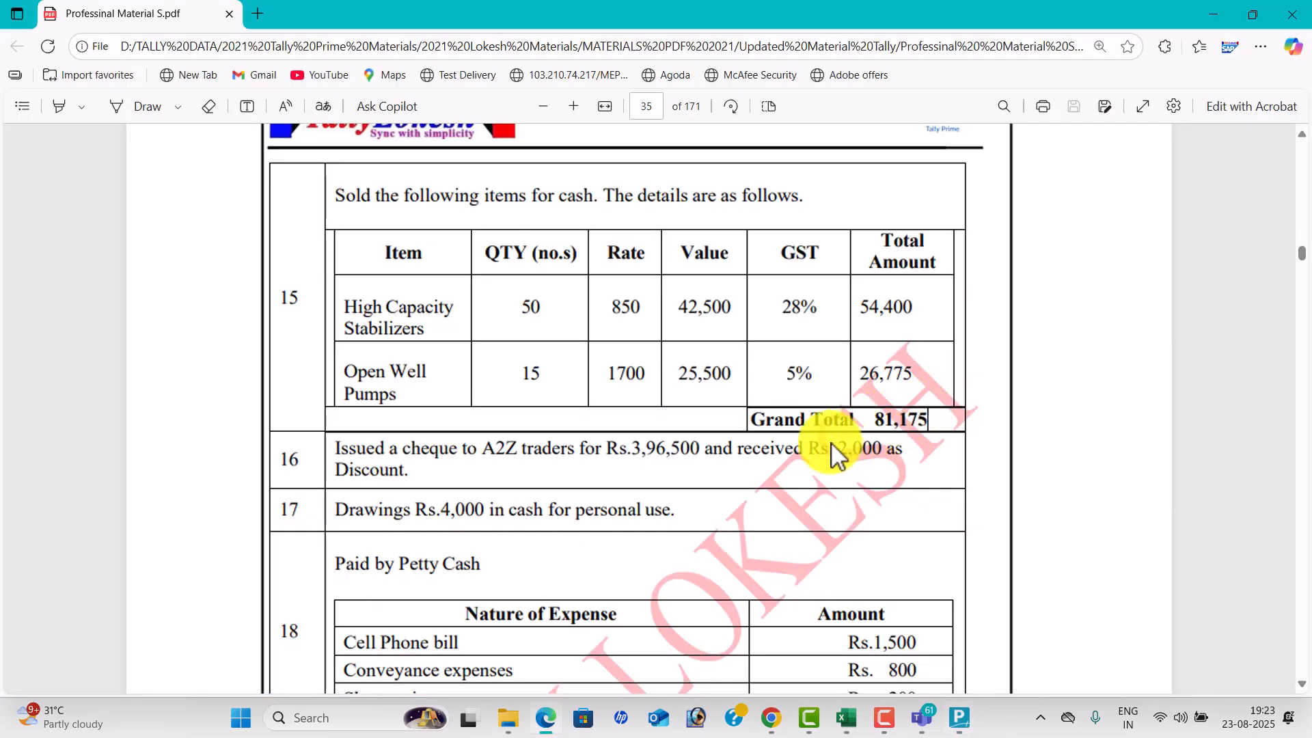
scroll(813, 451, down, 1)
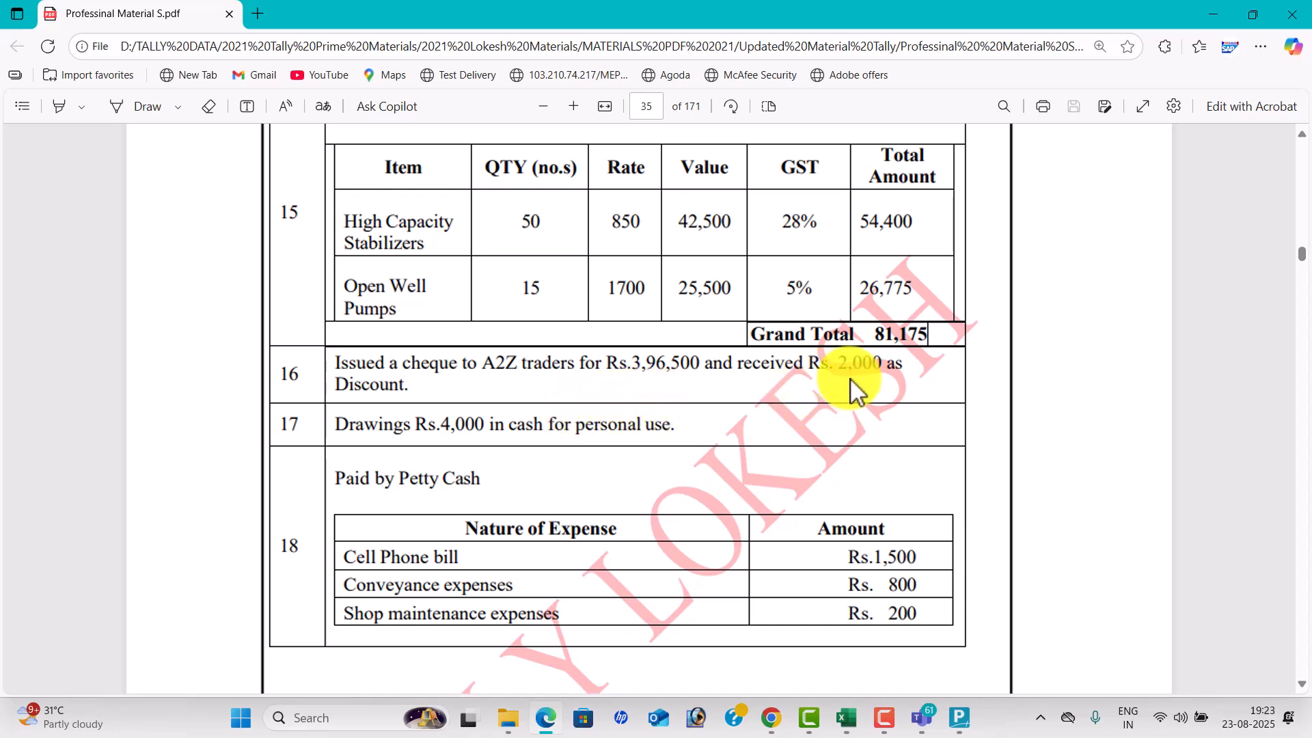
key(alt+Tab)
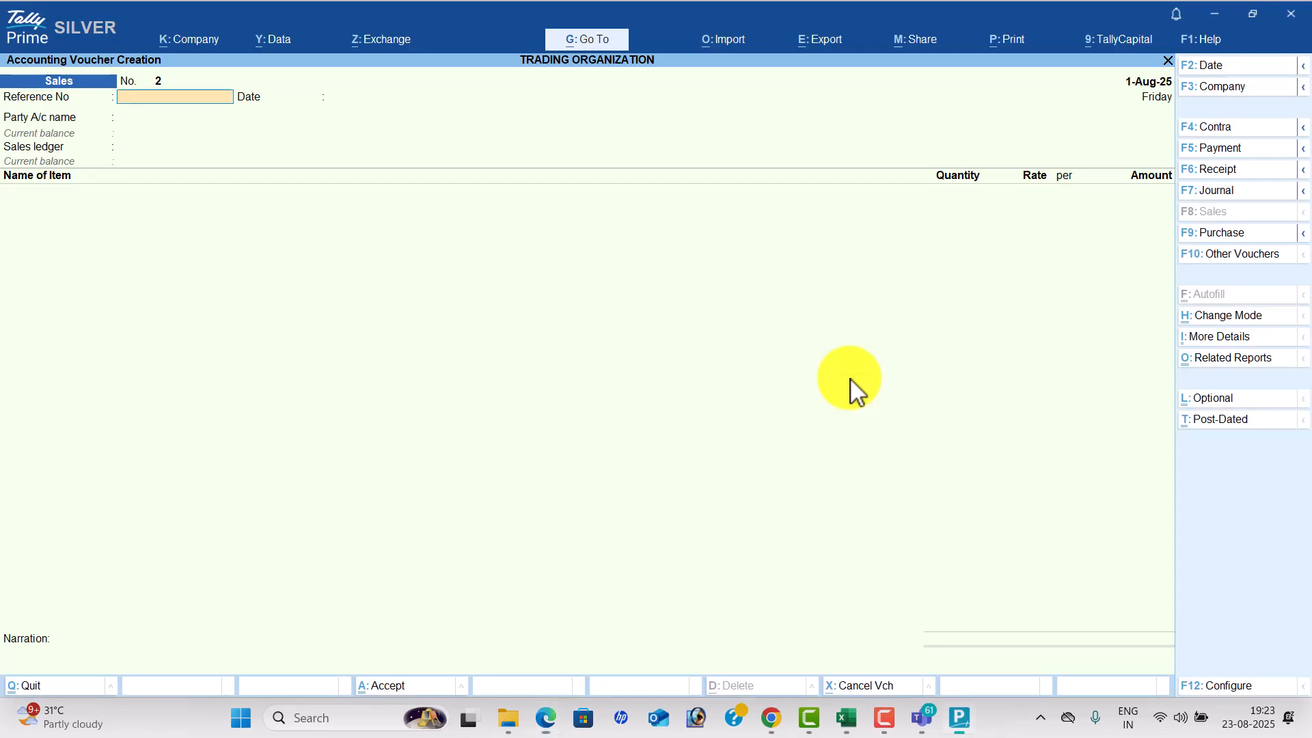
click(1249, 146)
key(Return)
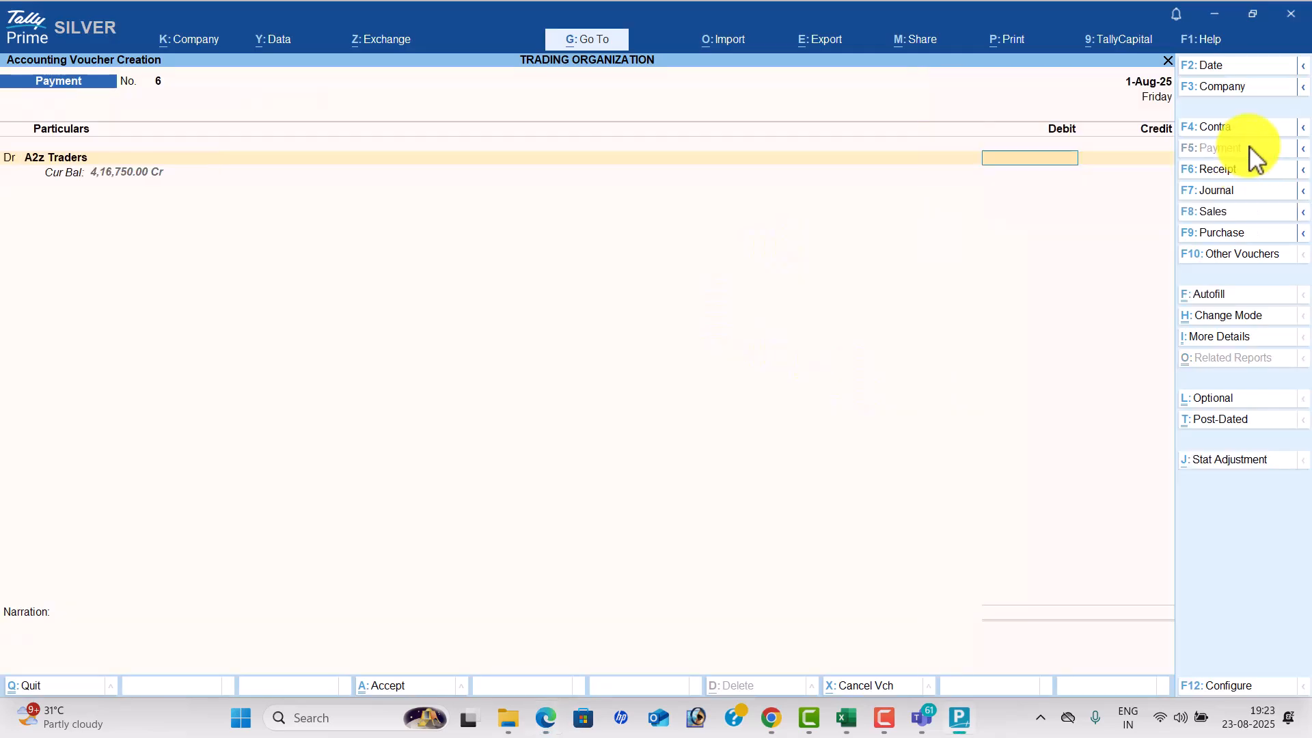
key(alt+Tab)
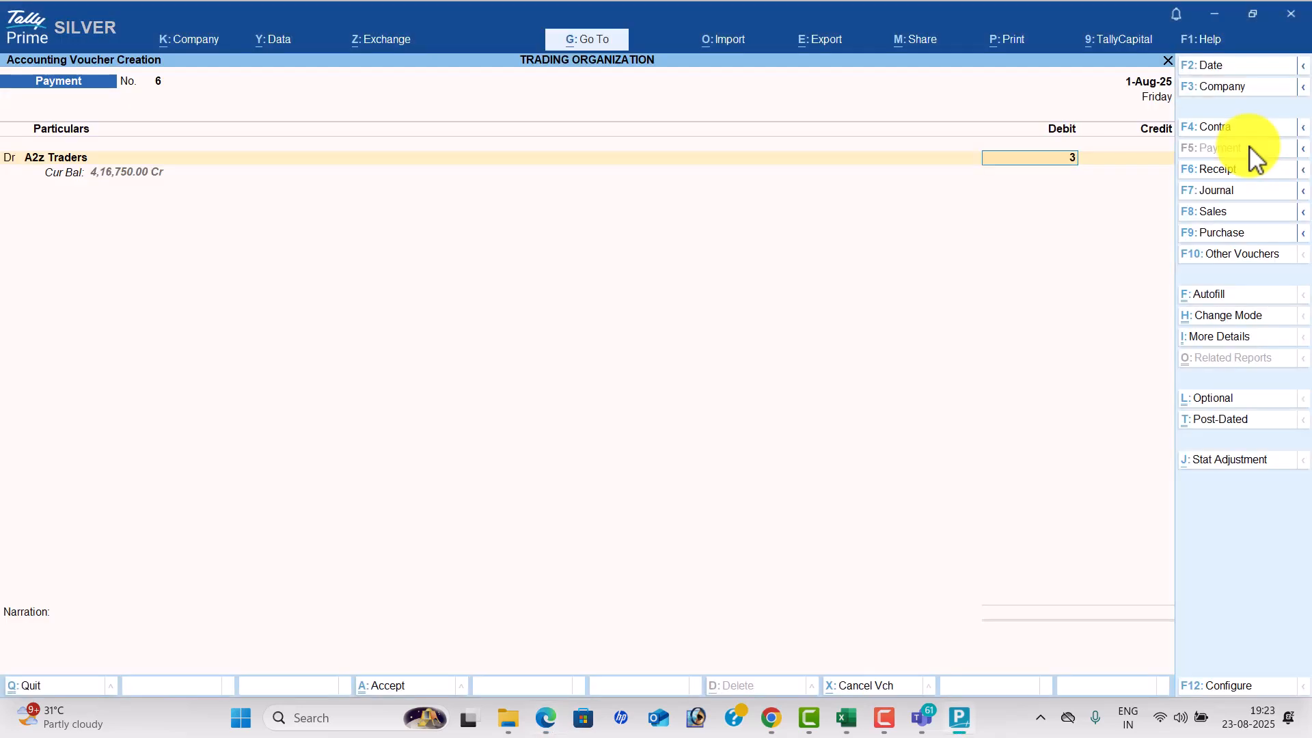
text(96)
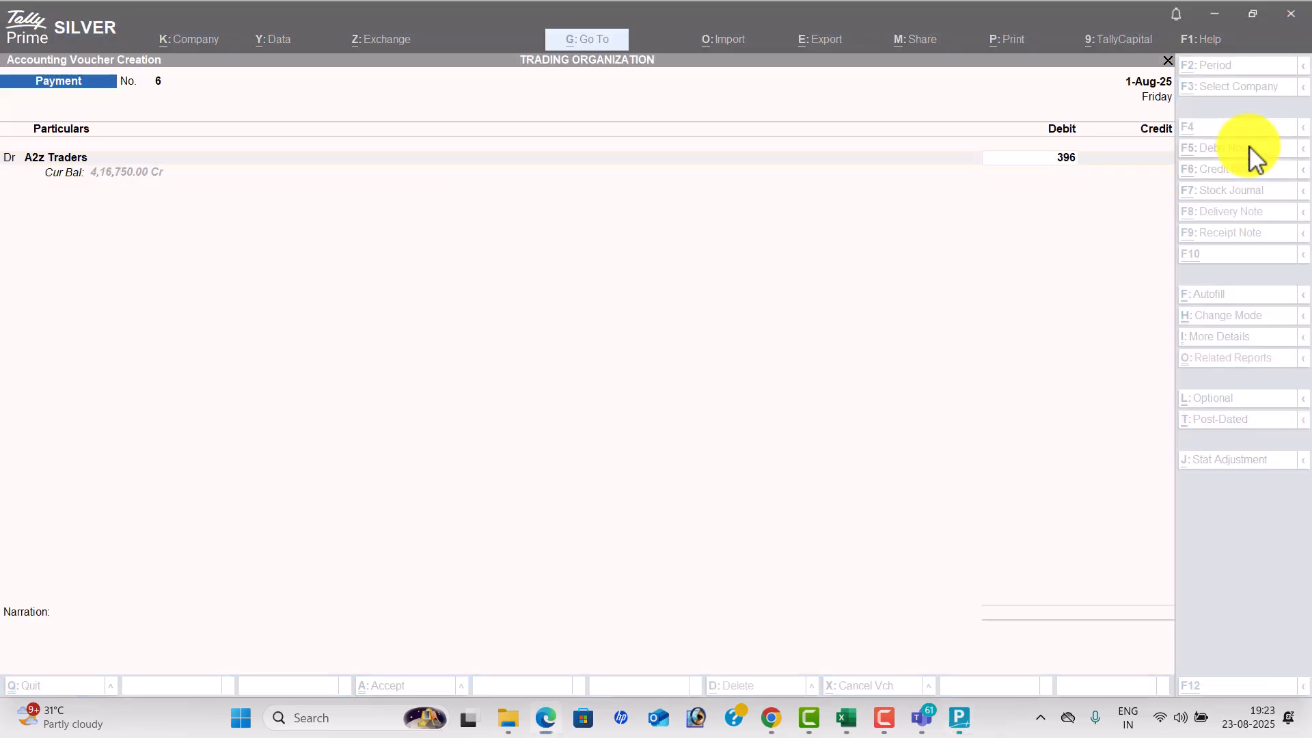
text(500)
key(Return)
key(Return)
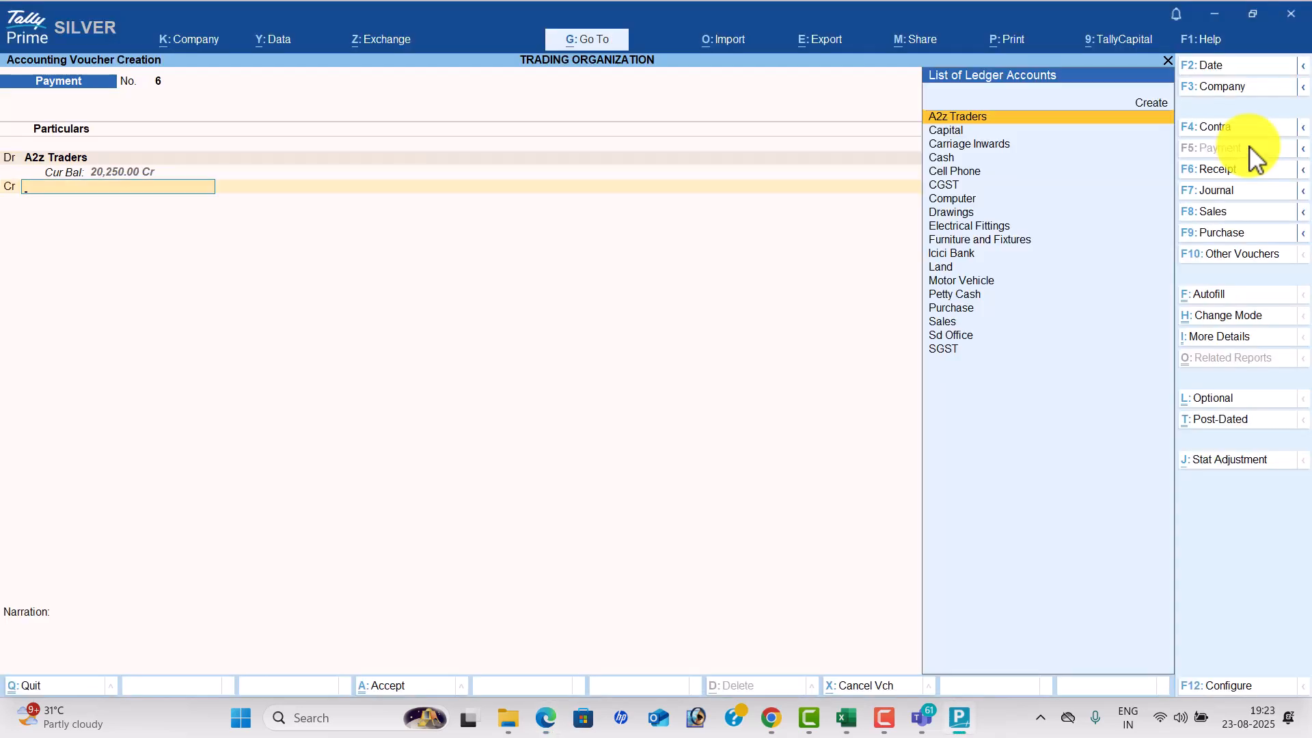
Create a ledger named Discount Received under Indirect Incomes from the payment voucher's credit line.
text(D)
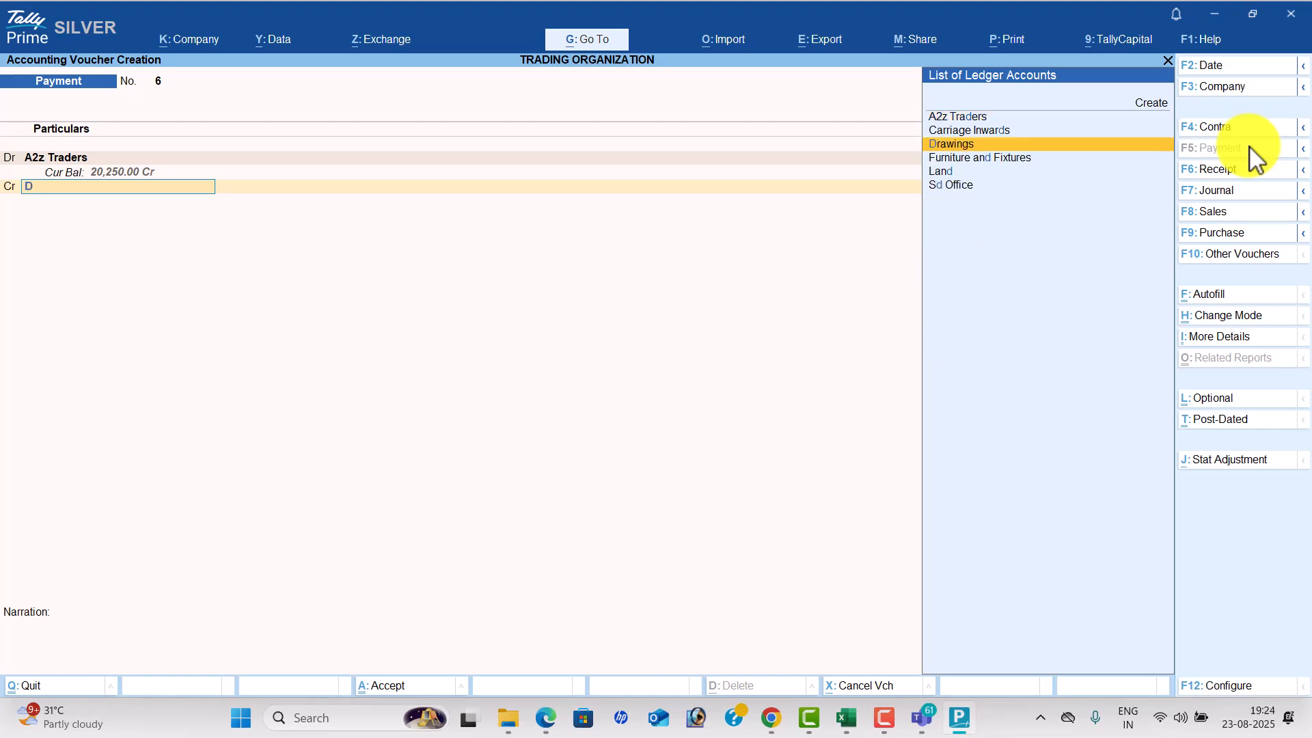
key(alt+c)
text(Discount Re)
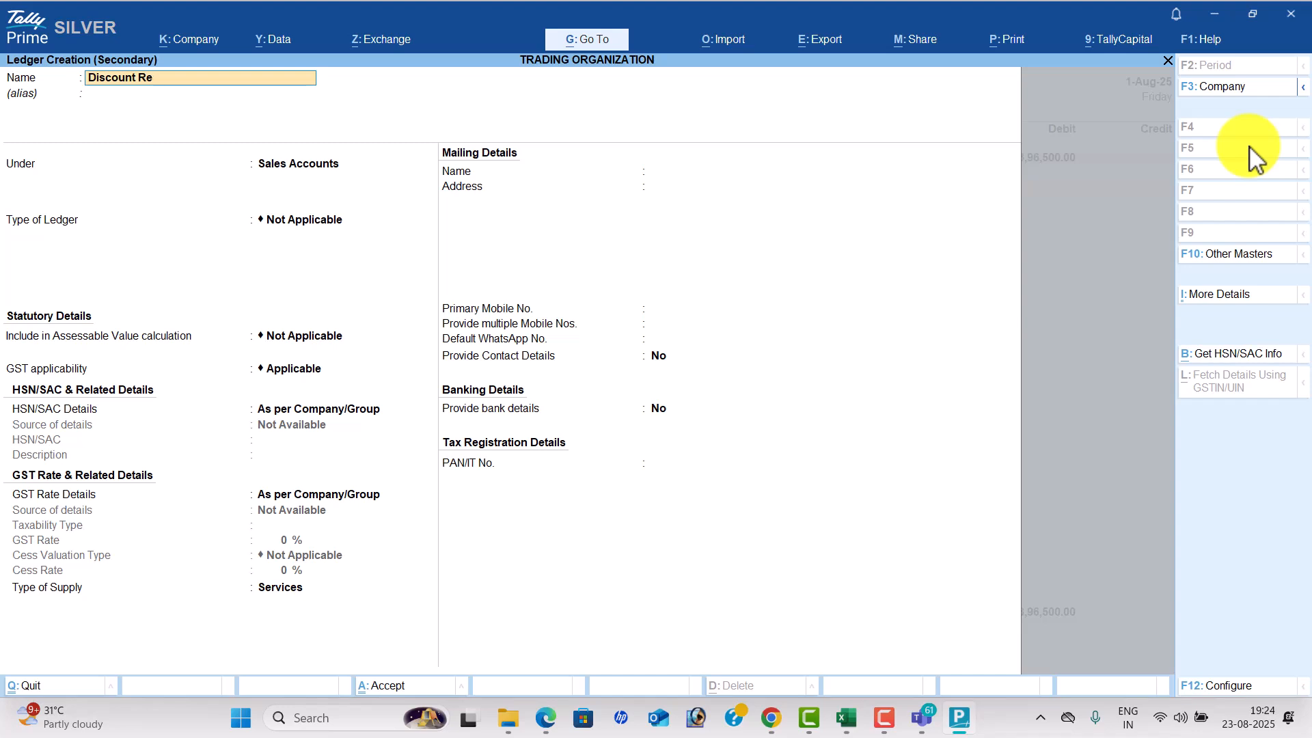
text(ceived)
key(Return)
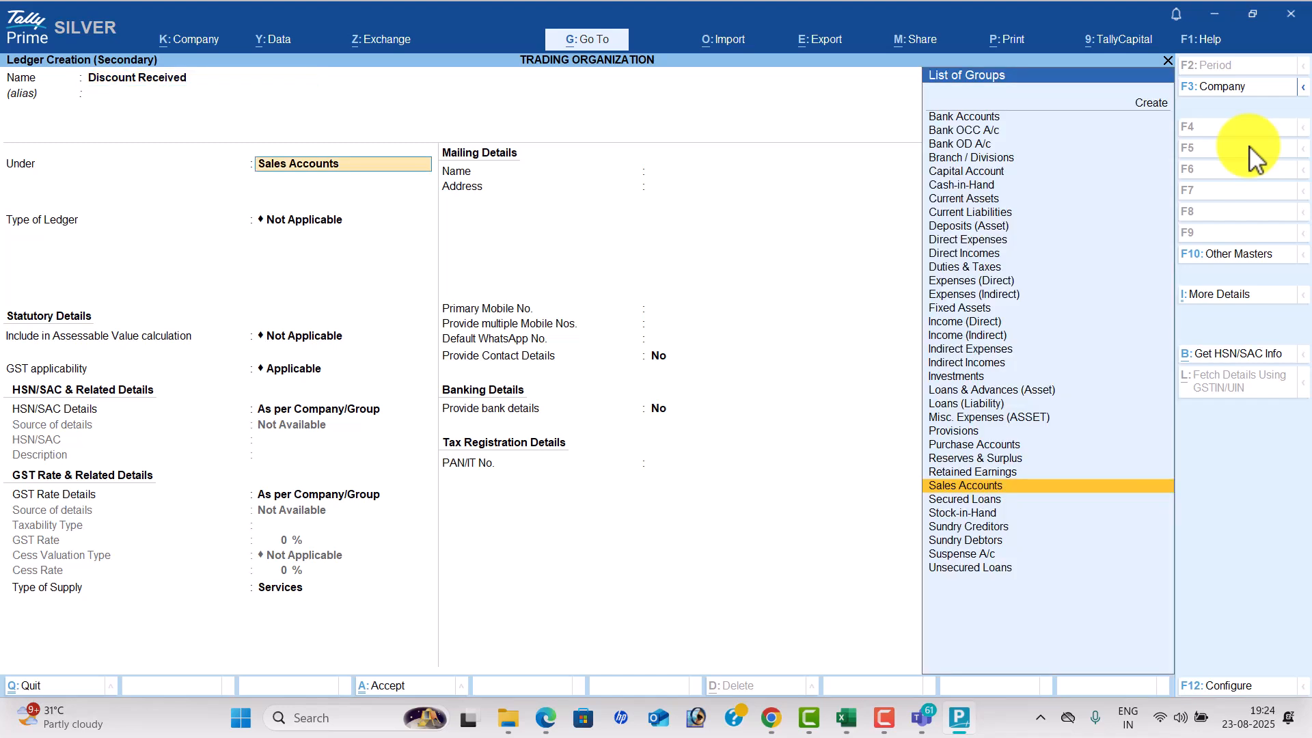
text(Ind)
key(Down)
key(Return)
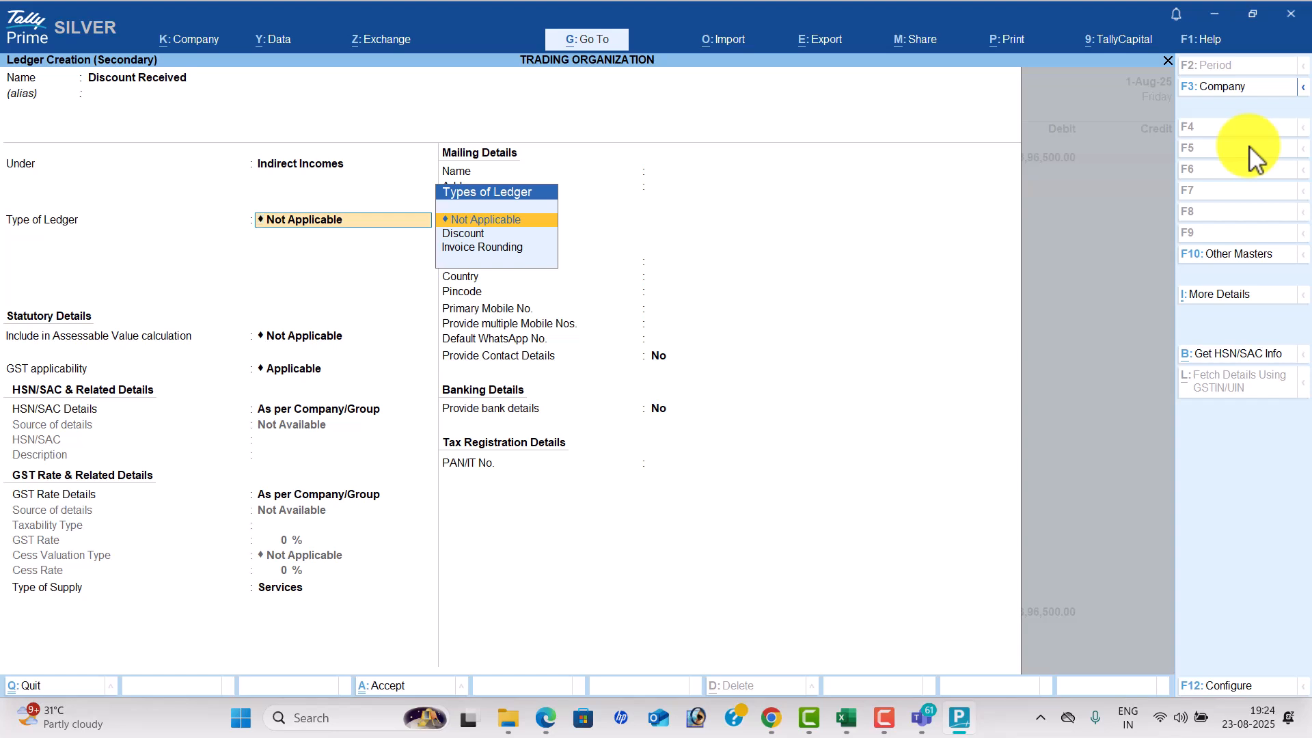
key(ctrl+a)
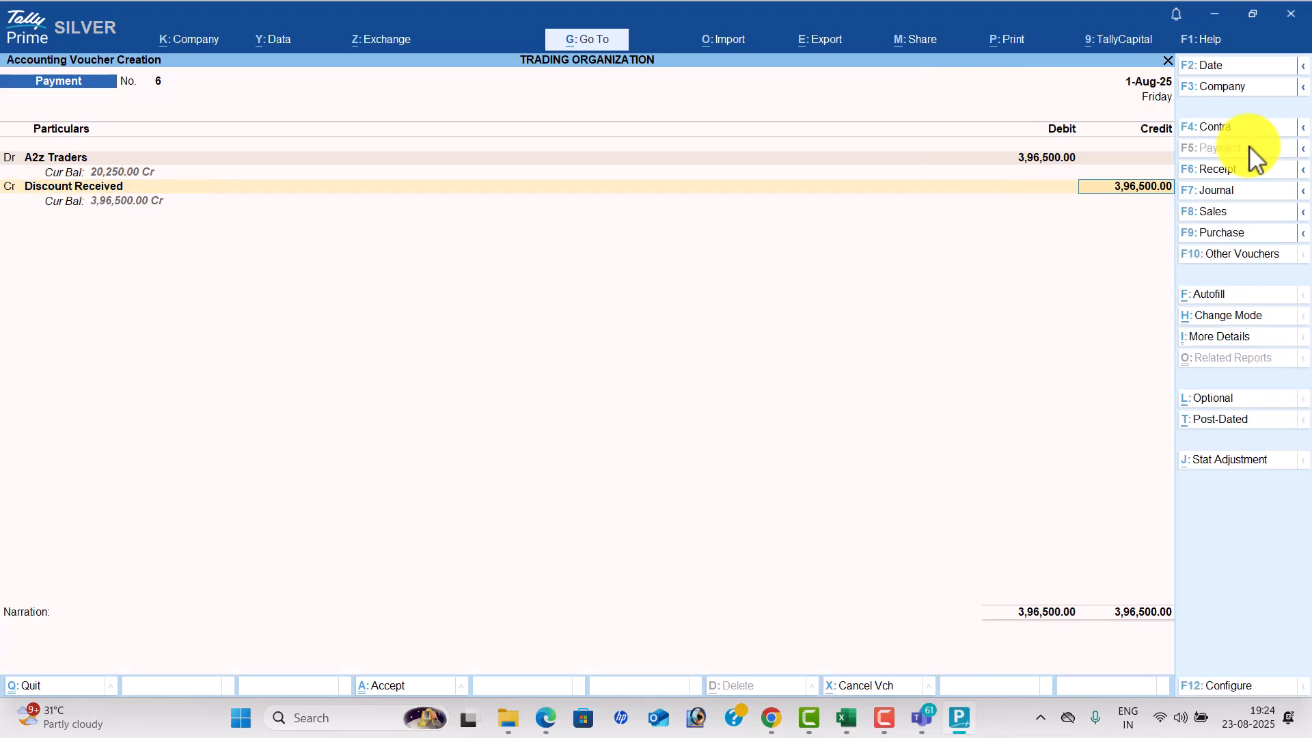
Set the Discount Received credit amount in the payment voucher to 2,000.
key(Return)
text(20)
key(Return)
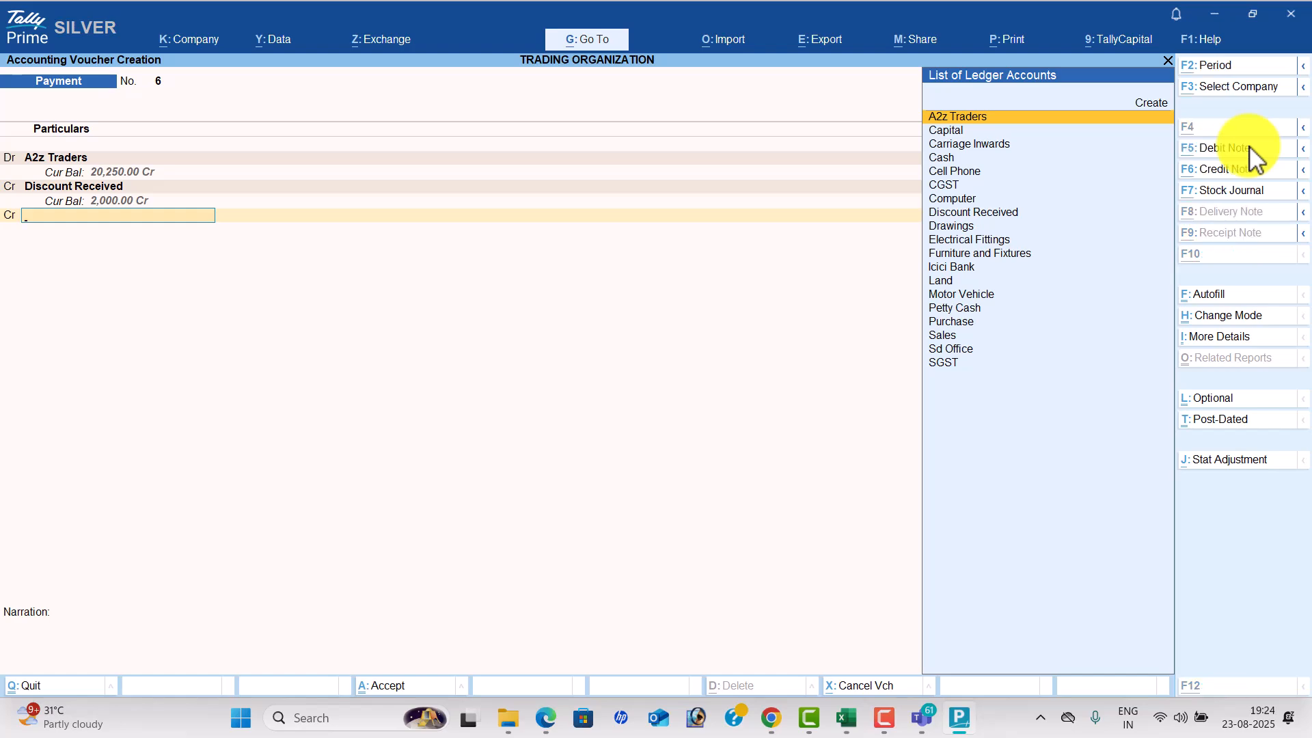
Credit Icici Bank with the remaining 3,94,500, leave the narration blank and save the payment voucher.
key(alt+Tab)
key(alt+Tab)
text(i)
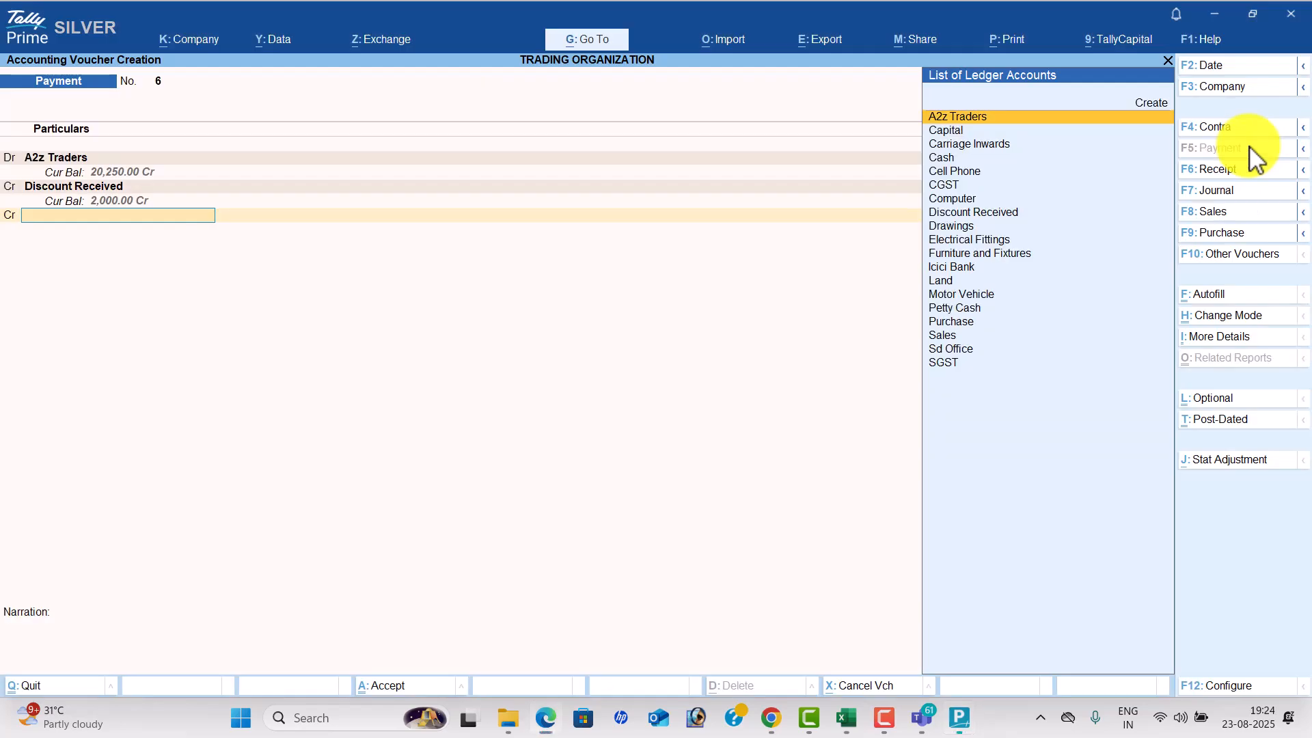
key(Return)
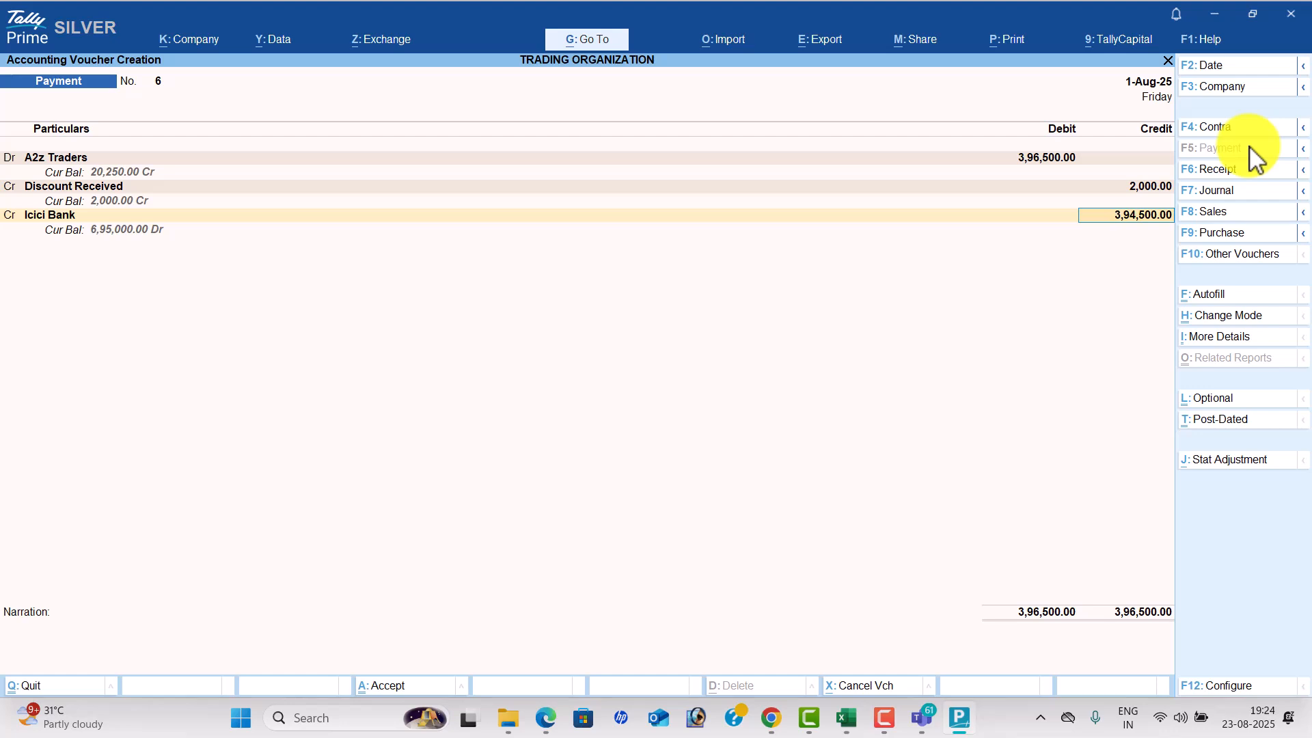
key(Return)
key(Return)
key(Return)
key(Return)
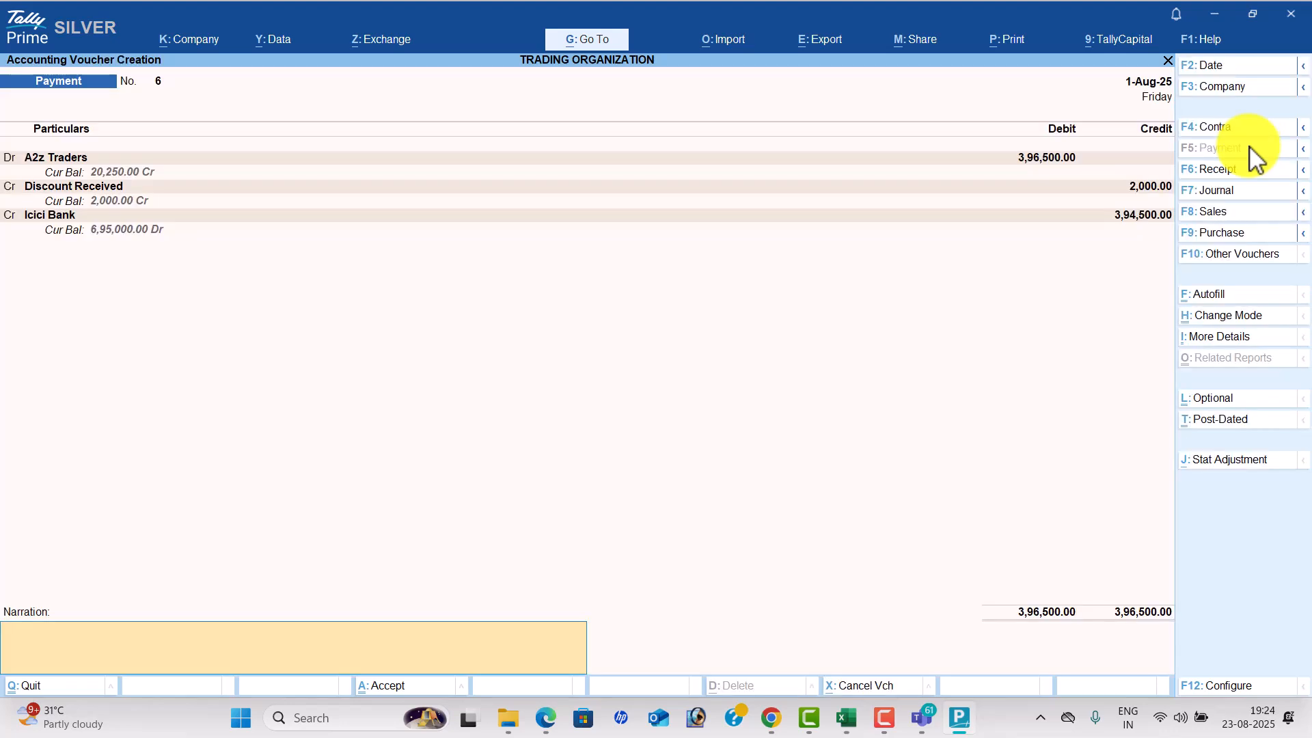
key(Return)
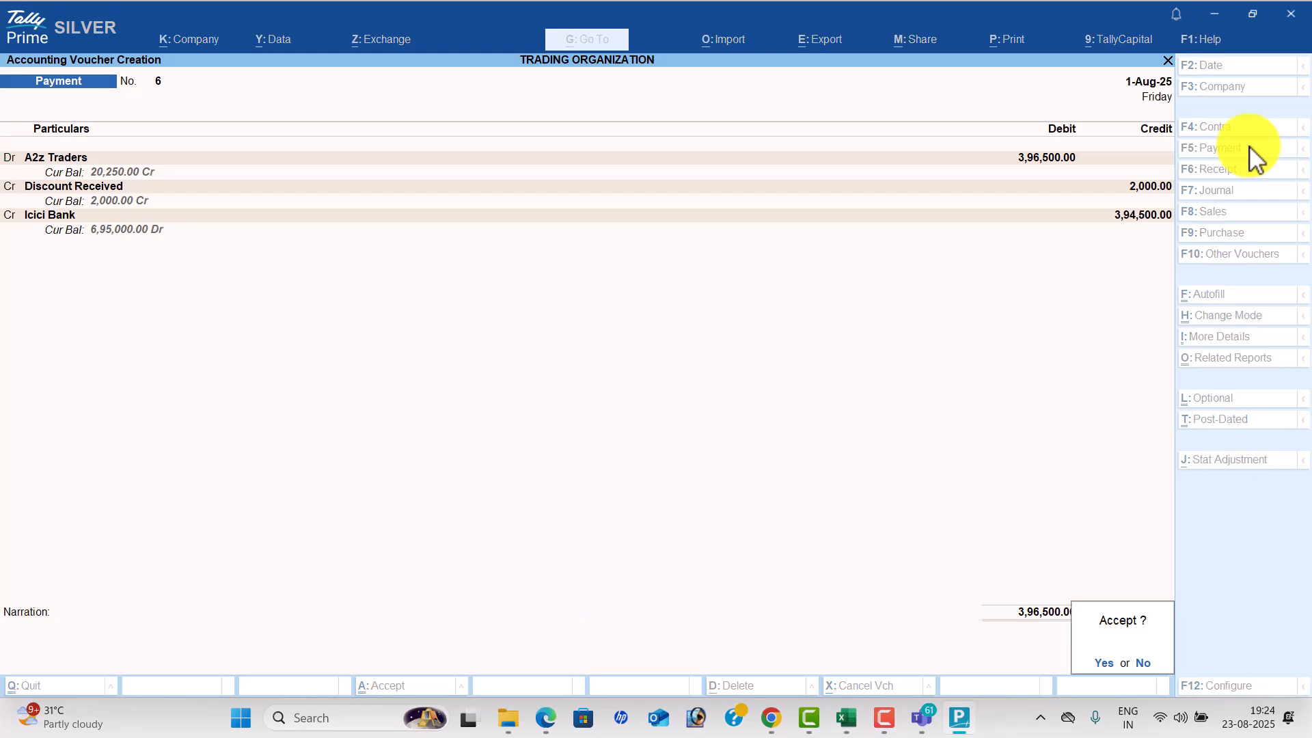
key(Return)
Switch to the practice PDF and read the remaining August transactions and the September ones through item 21.
key(alt+Tab)
scroll(756, 445, down, 3)
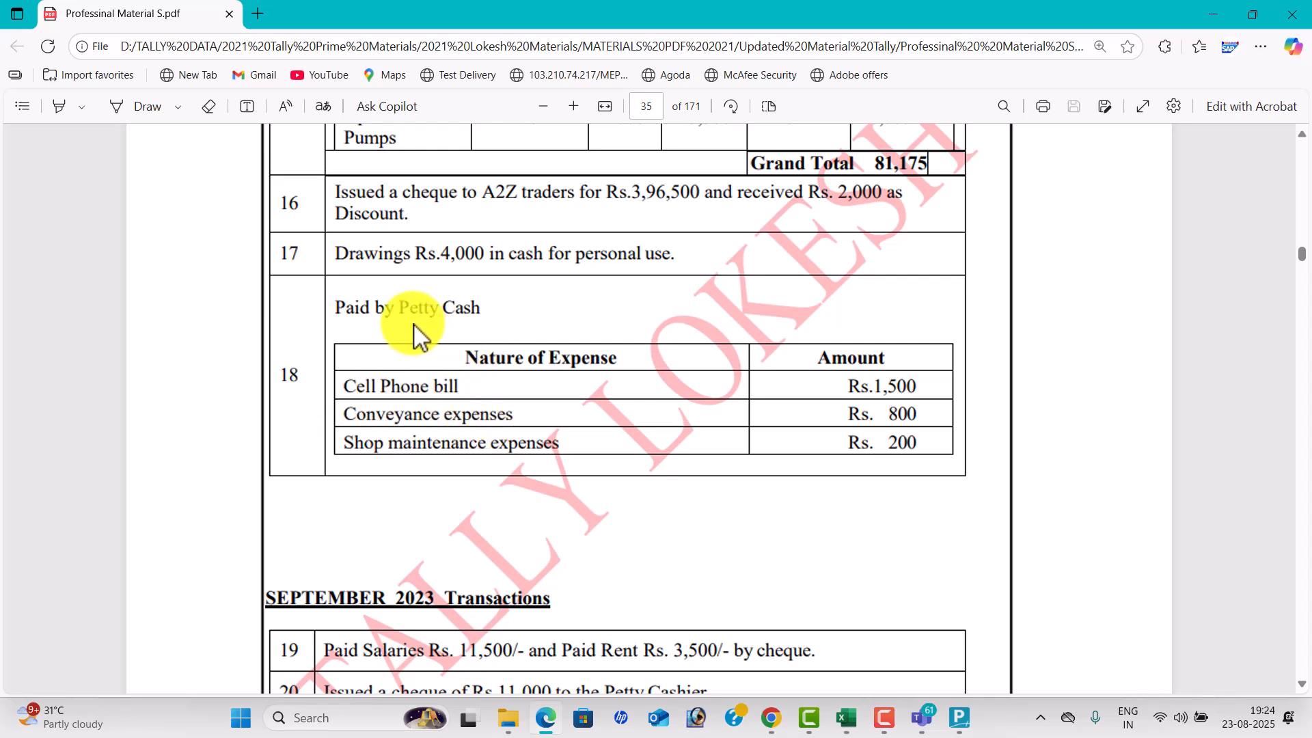
scroll(415, 333, up, 1)
scroll(432, 355, up, 2)
scroll(432, 355, down, 6)
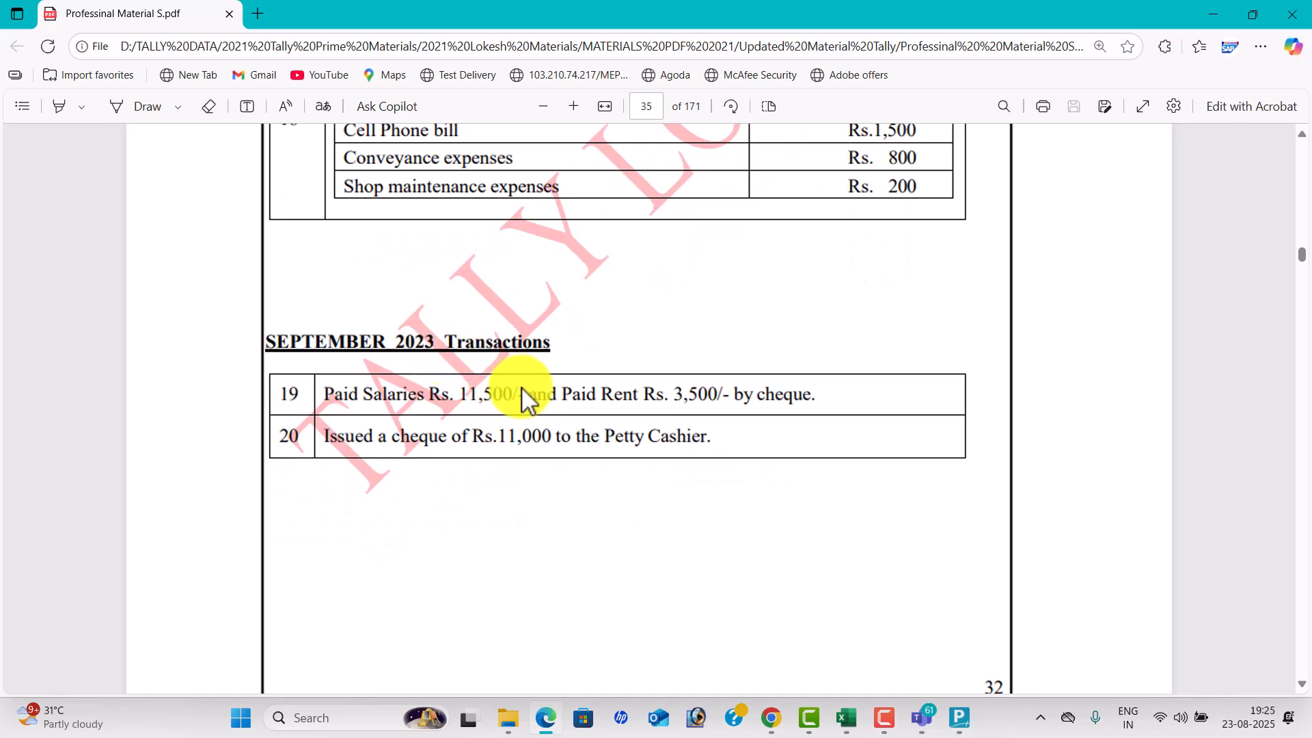
scroll(565, 410, down, 8)
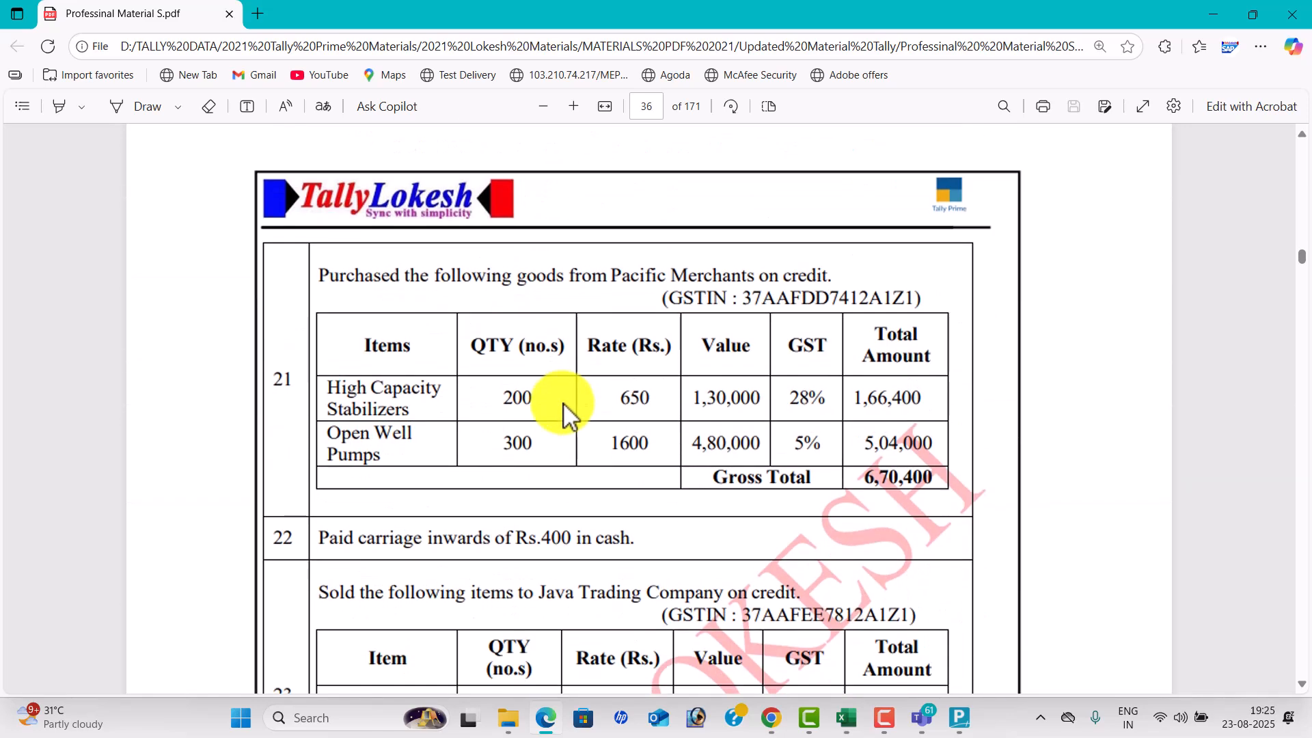
Check item 23 in the practice PDF, switch to TallyPrime and start a sales voucher dated 1-8 with no reference number.
scroll(565, 410, down, 1)
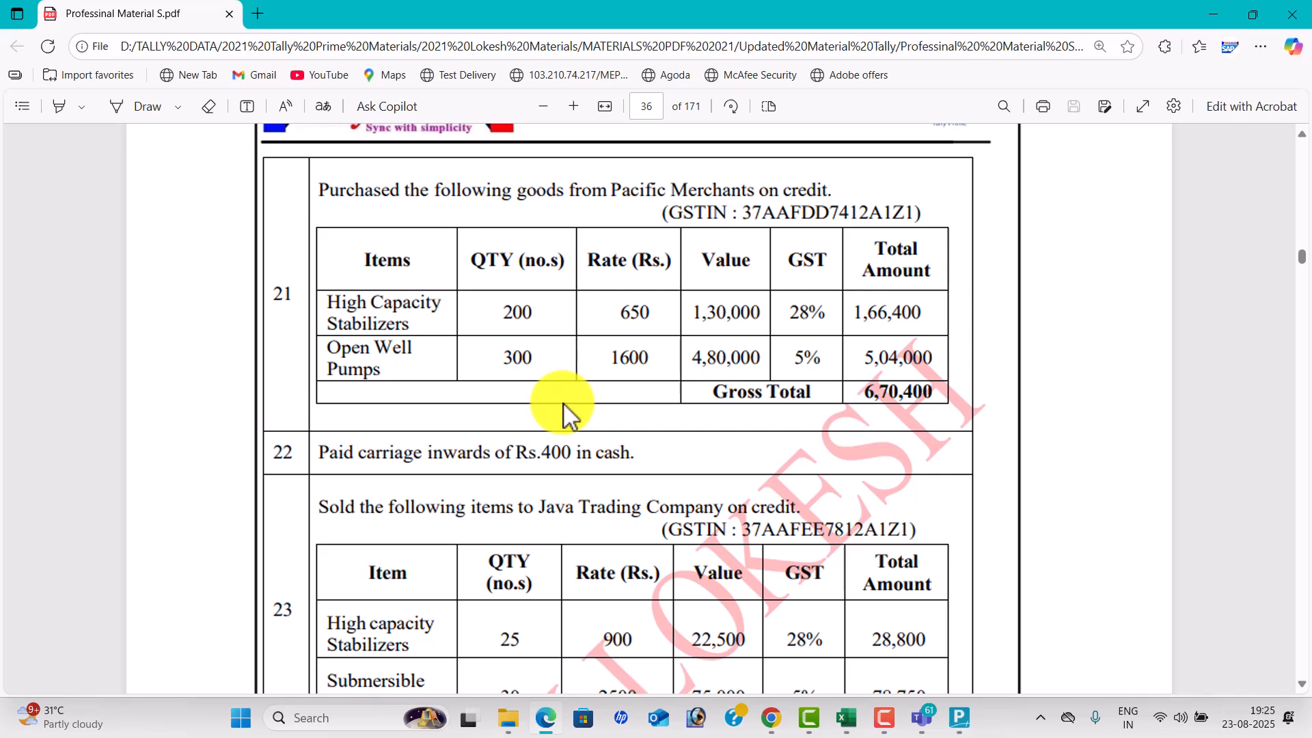
scroll(570, 413, down, 3)
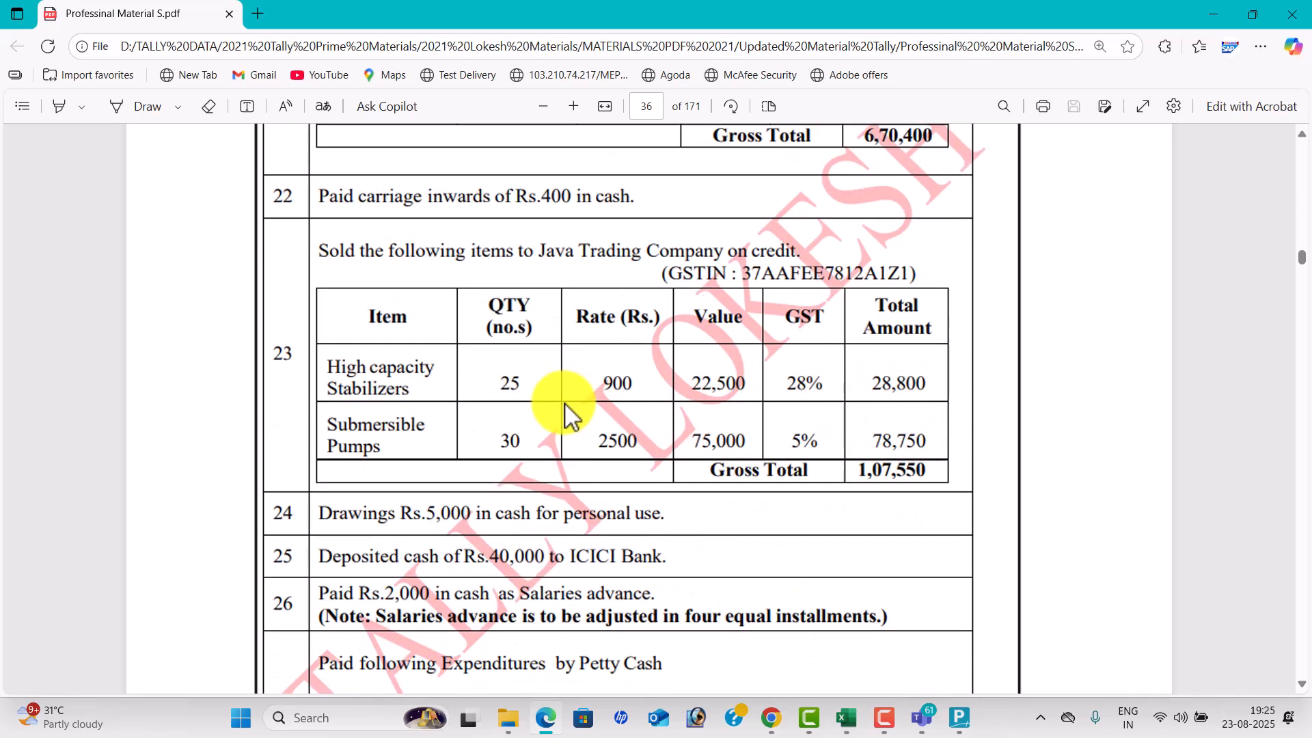
key(alt+Tab)
click(1230, 209)
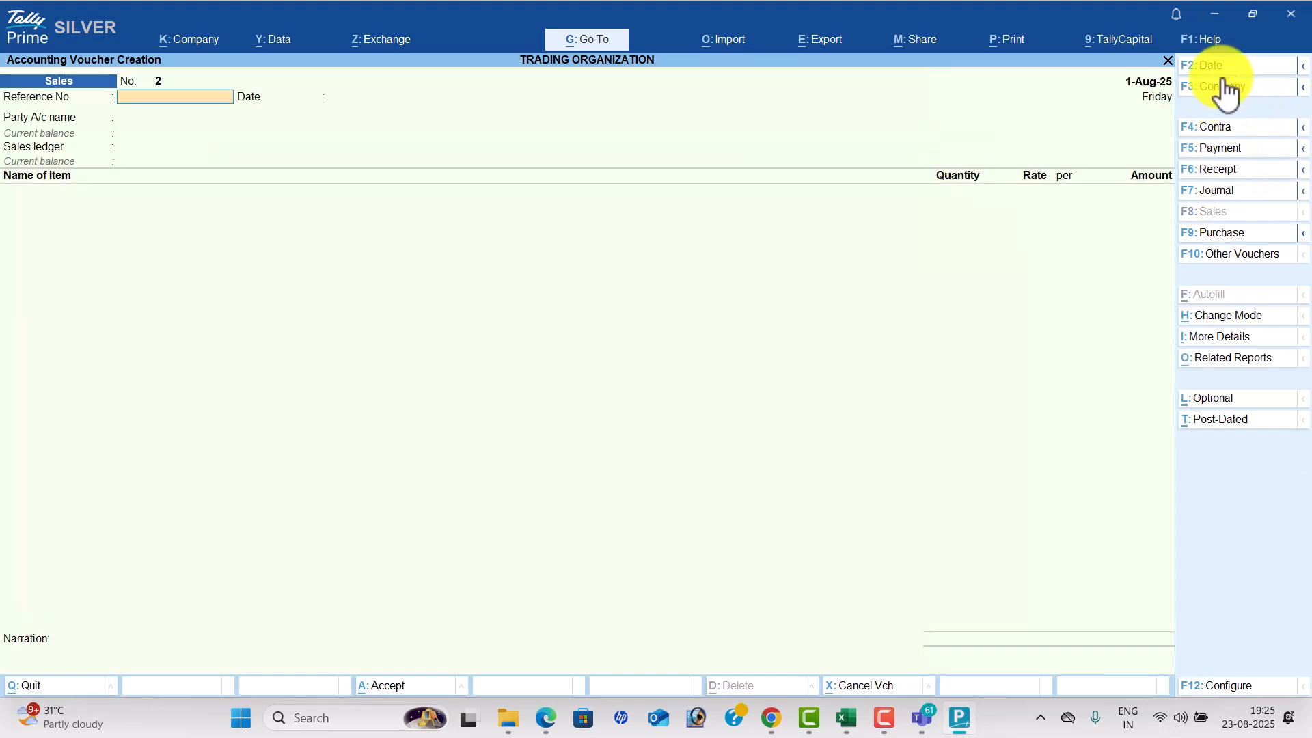
click(1225, 69)
text(1-8)
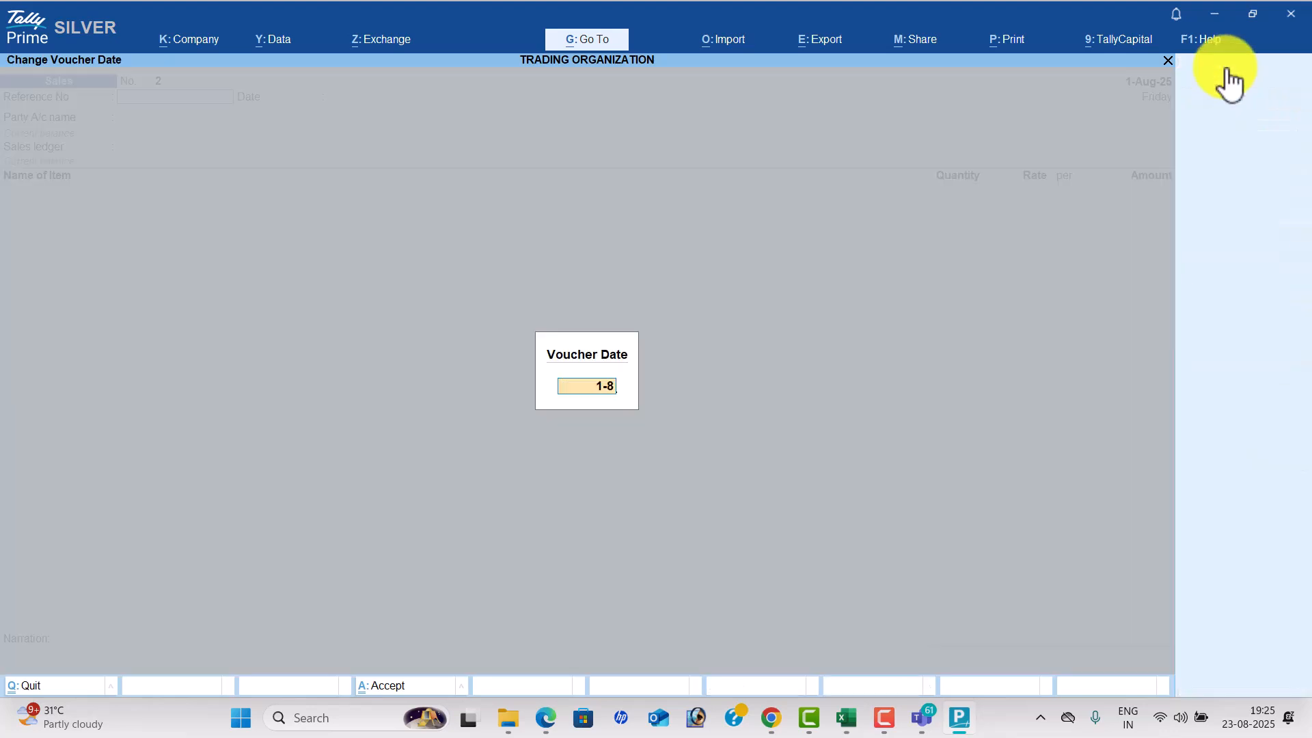
key(Return)
key(Return)
key(Return)
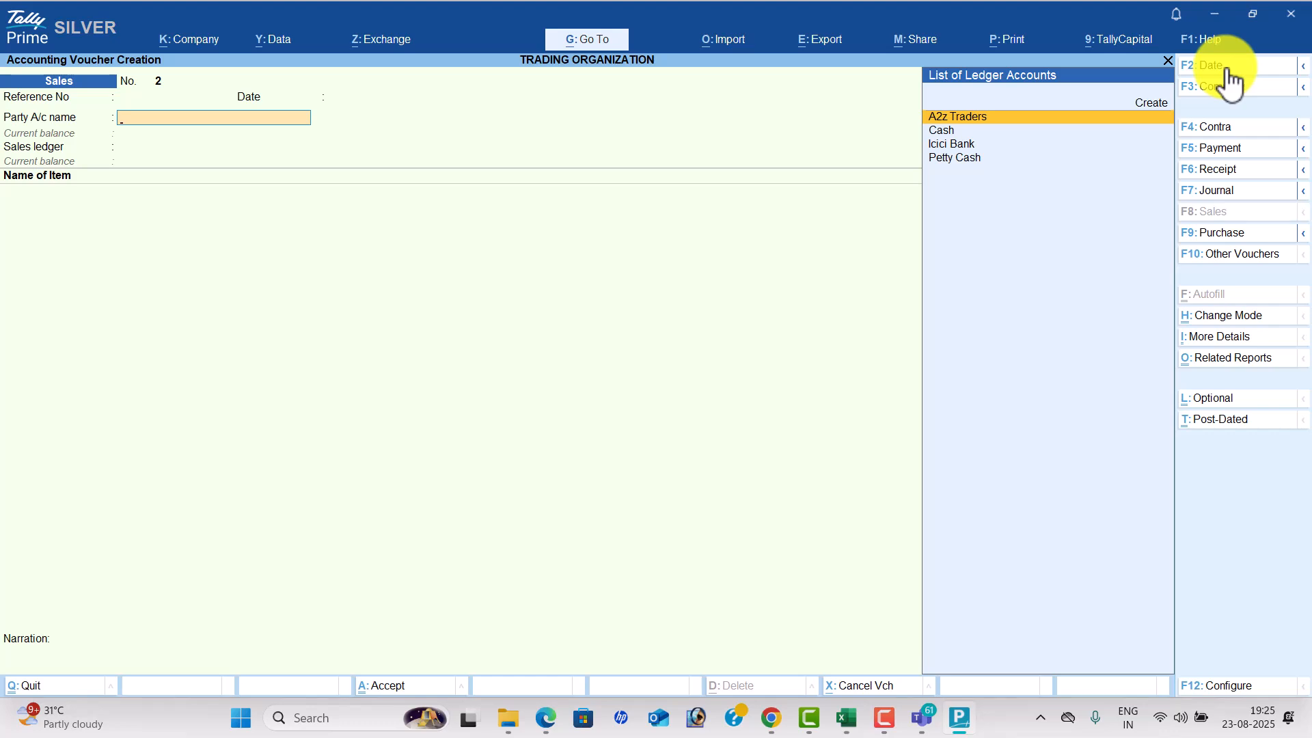
Create the party ledger Java Trading Company under Sundry Debtors, with state Andhra Pradesh and registration type Regular.
key(alt+c)
text(Java trading Company)
key(Return)
text(Sun)
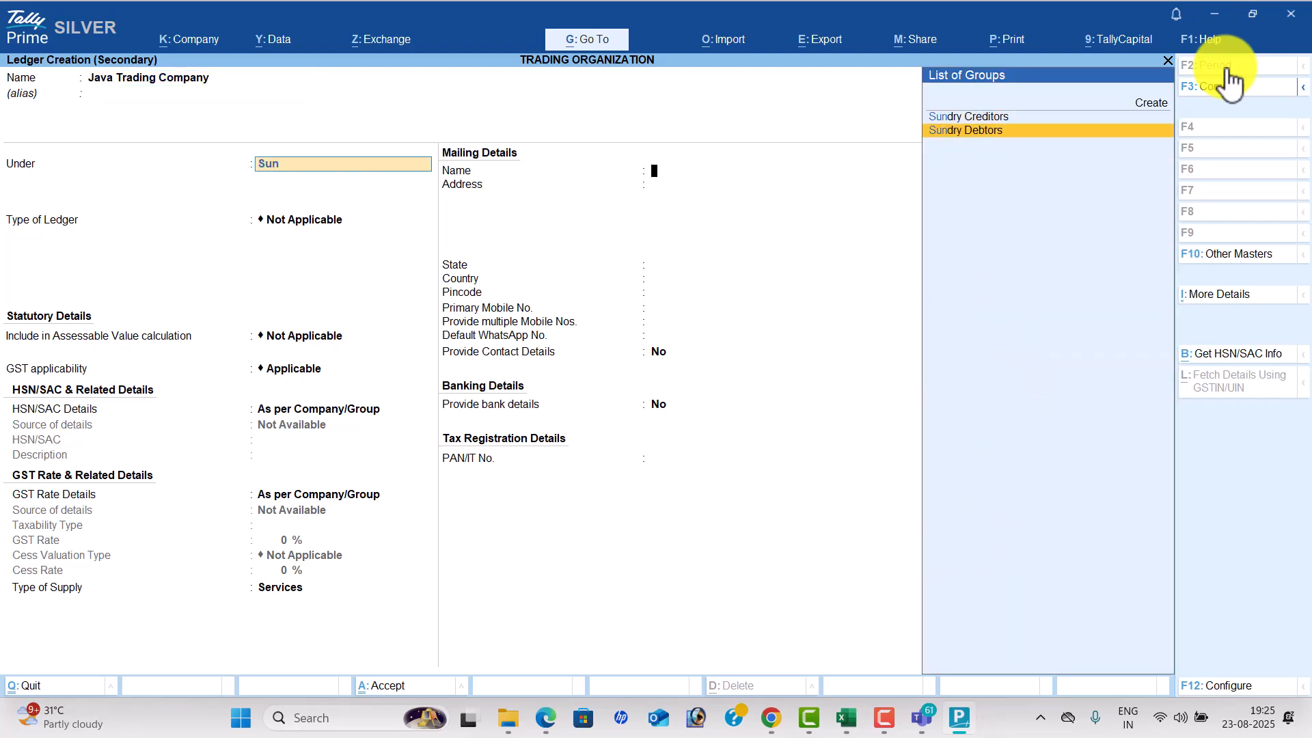
key(Return)
key(Return)
key(Return)
key(Return)
key(Return)
key(Return)
key(Return)
key(Return)
key(Return)
key(Return)
key(Return)
key(Return)
Enter Java Trading Company's GSTIN as given in item 23 of the practice PDF and save the ledger.
key(alt+Tab)
key(alt+Tab)
text(37)
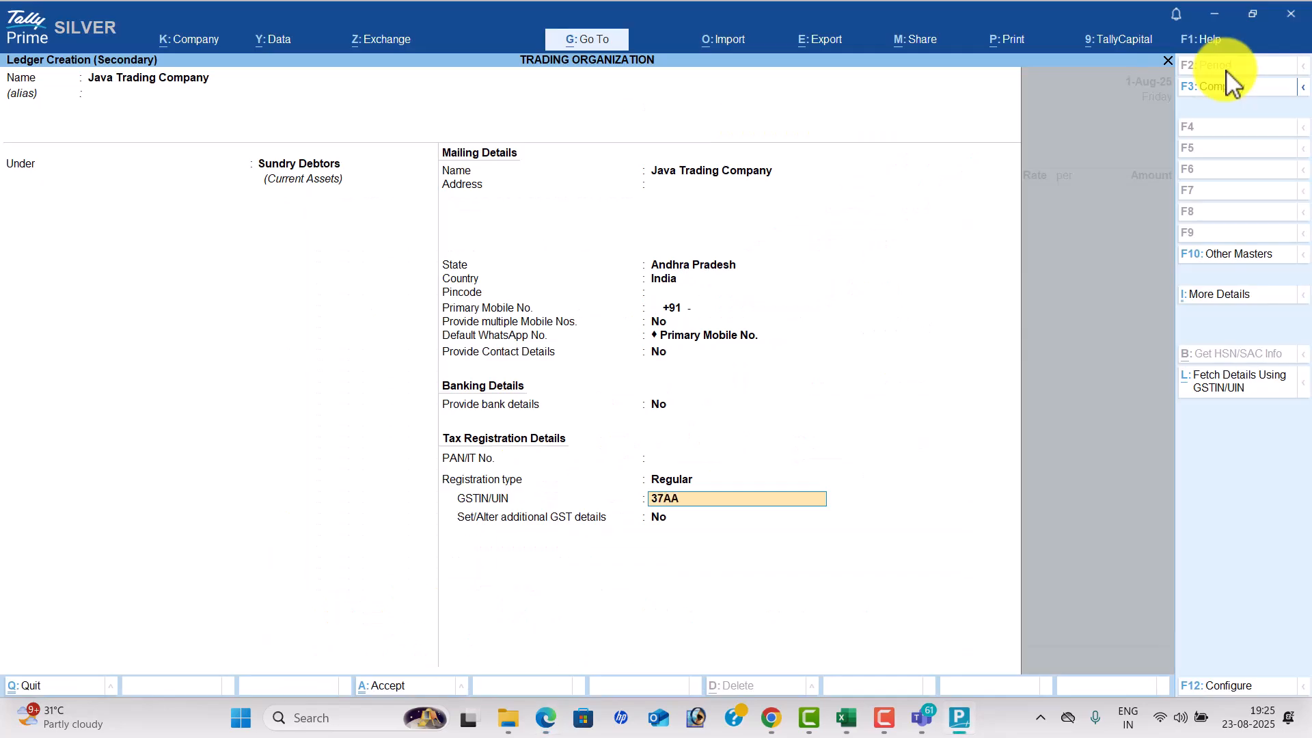
key(alt+Tab)
key(alt+Tab)
text(AAFE)
key(alt+Tab)
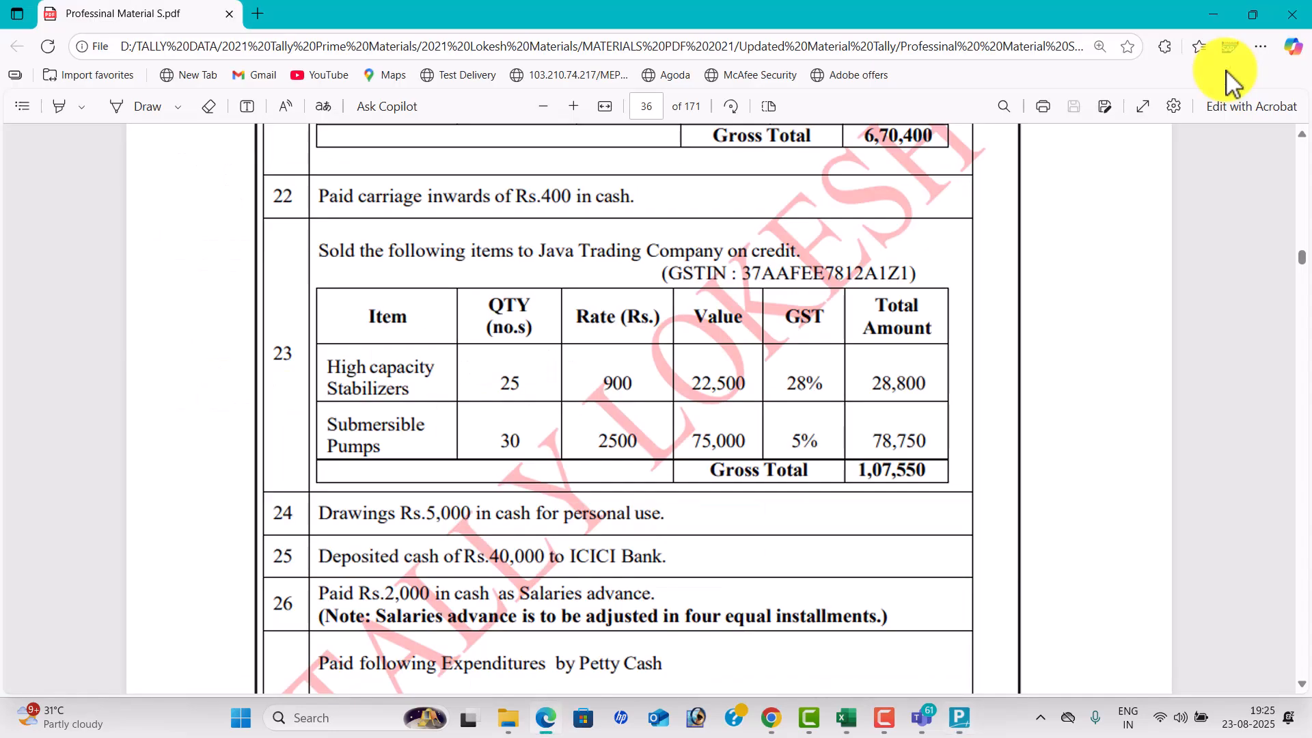
key(alt+Tab)
text(E)
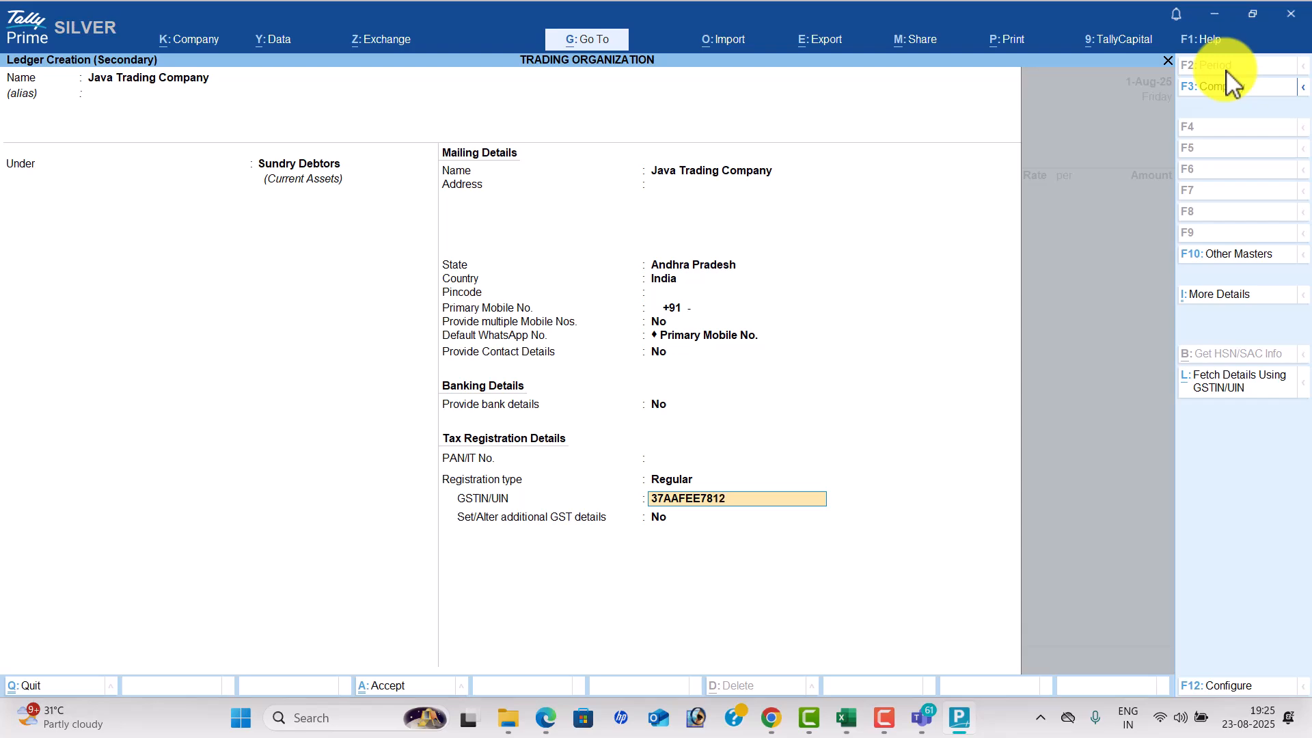
key(alt+Tab)
key(alt+Tab)
text(7812A1Z1)
key(Return)
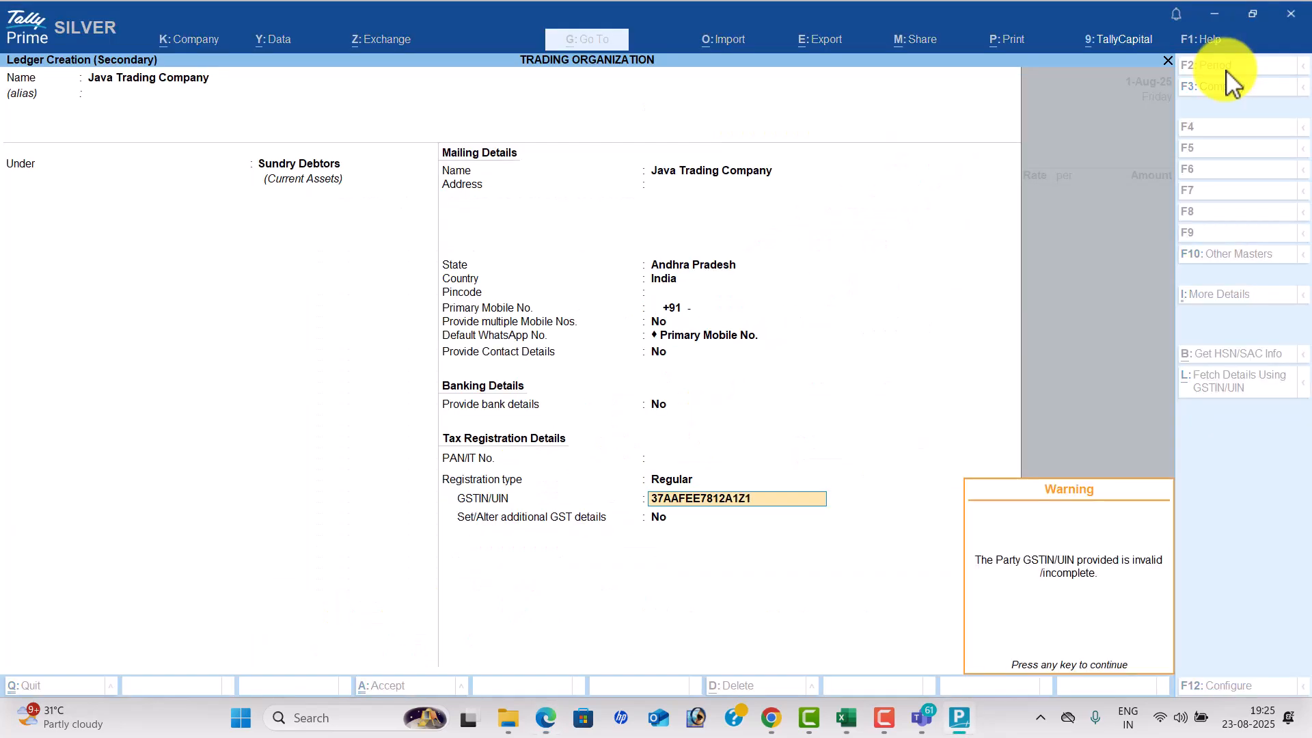
key(Return)
key(Return)
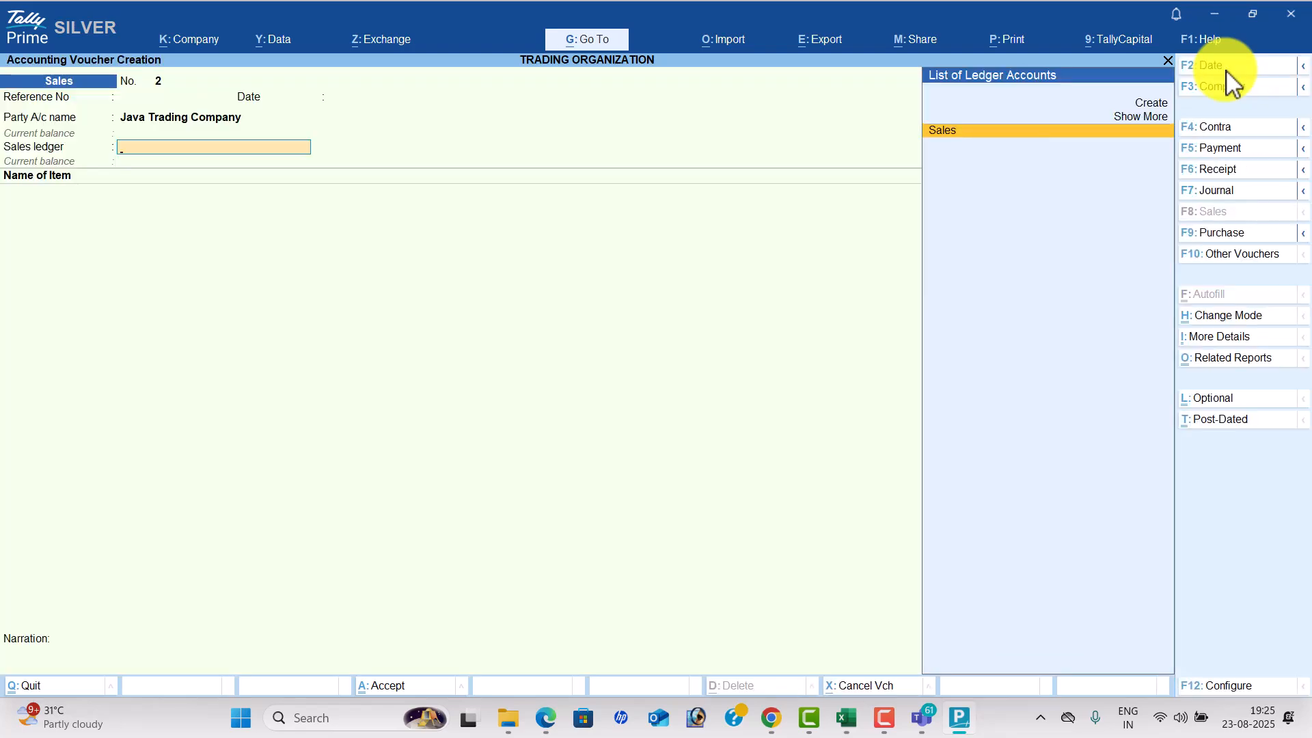
Choose the Sales ledger and add 25 nos of High Capacity Stabilizers3 at a rate of 900 to the sales voucher.
key(Return)
key(alt+Tab)
key(alt+Tab)
text(h)
key(Return)
key(alt+Tab)
key(alt+Tab)
text(25)
key(Return)
text(900)
key(Return)
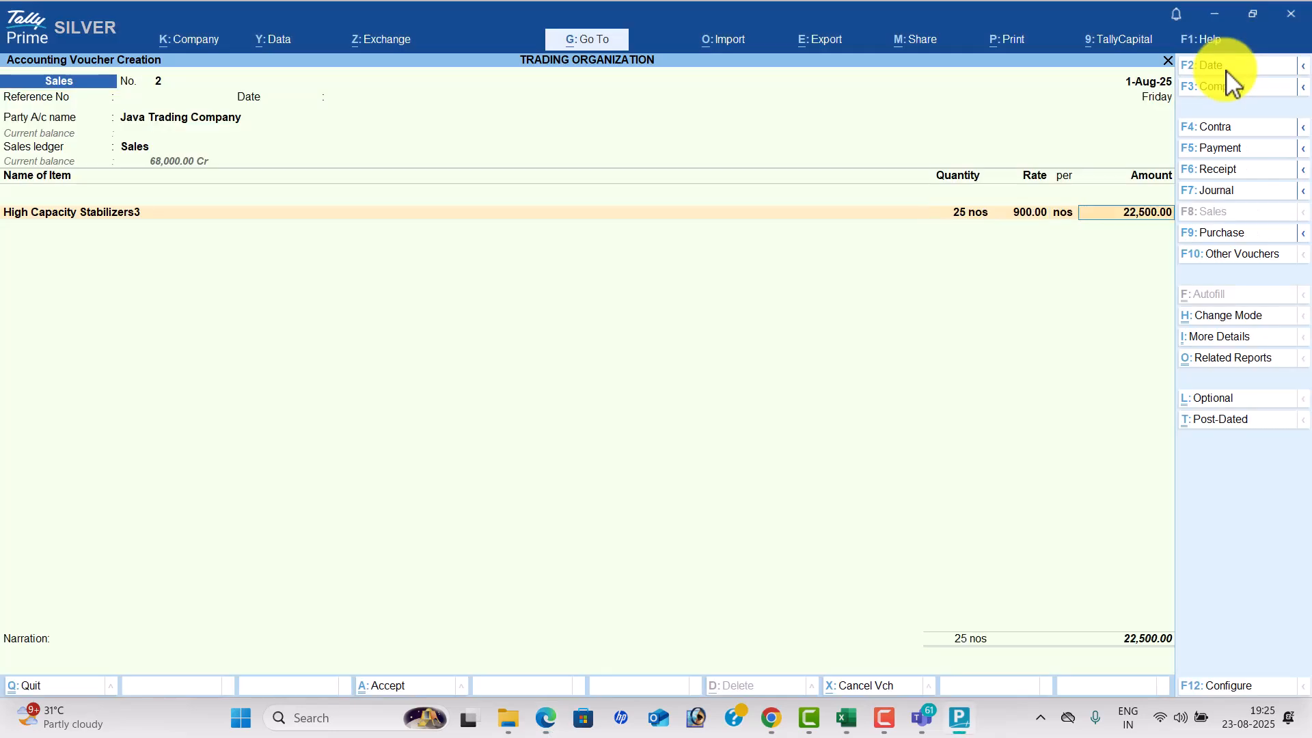
key(Return)
Add 30 nos of Submersible Pumps at a rate of 2,500 to the sales voucher and end the item list.
key(alt+Tab)
key(alt+Tab)
text(su)
key(Return)
key(alt+Tab)
key(alt+Tab)
text(30)
key(Return)
text(2500)
key(Return)
key(Return)
key(Return)
key(Return)
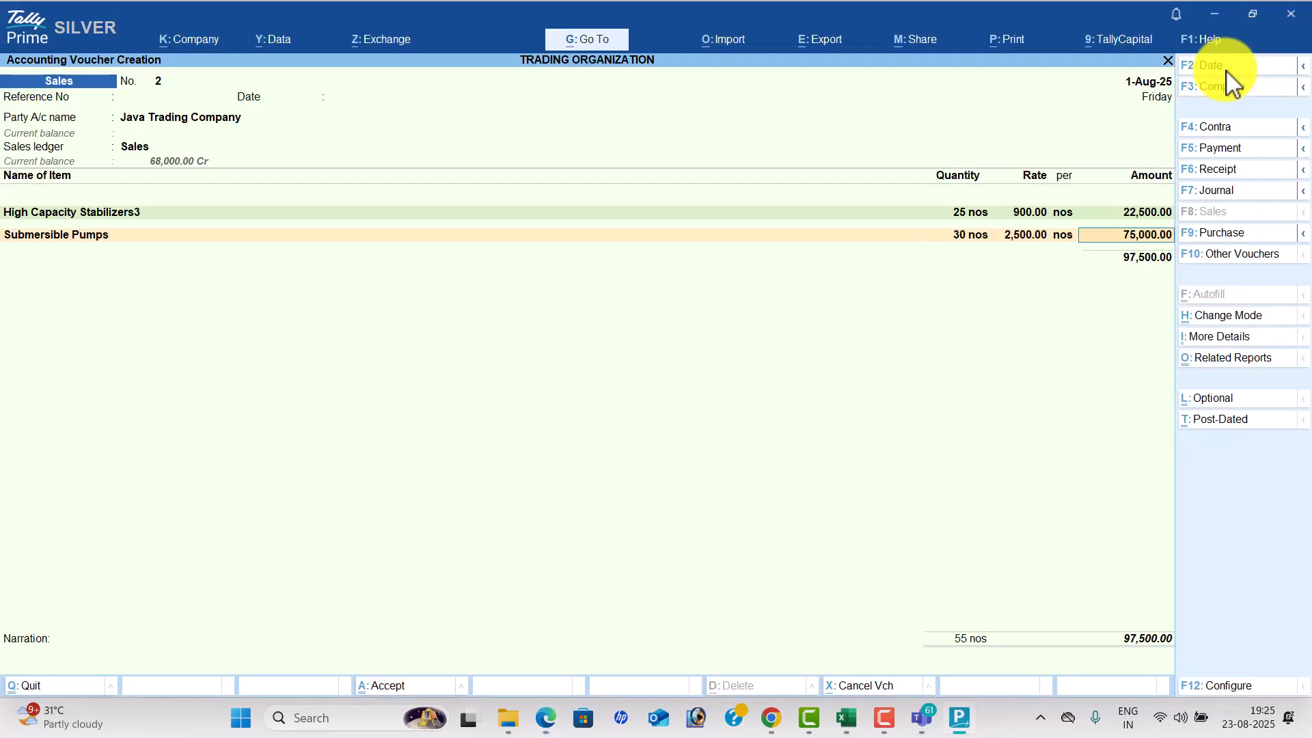
Add the CGST and SGST ledgers, set GST/e-Way Bill details to No and compare the voucher total with the PDF.
text(CG)
key(Return)
text(SG)
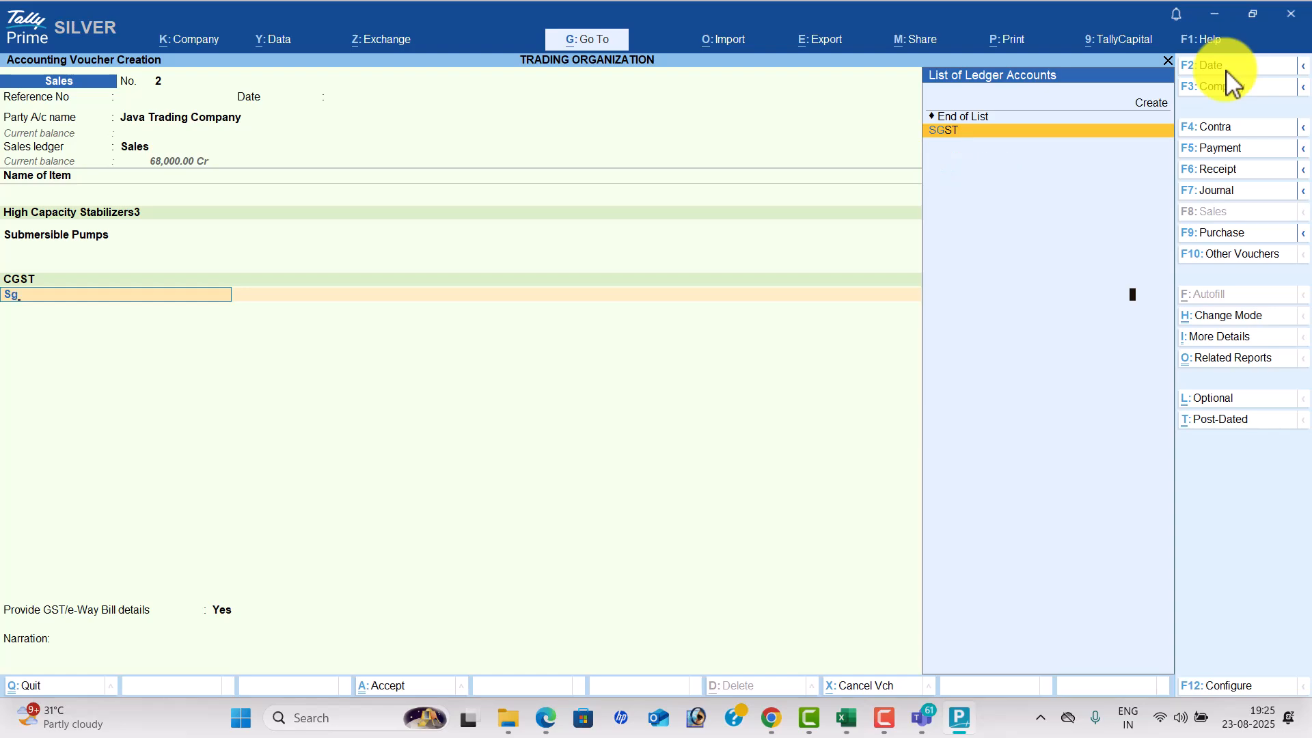
key(Return)
key(Return)
key(Return)
key(Down)
key(Return)
key(alt+Tab)
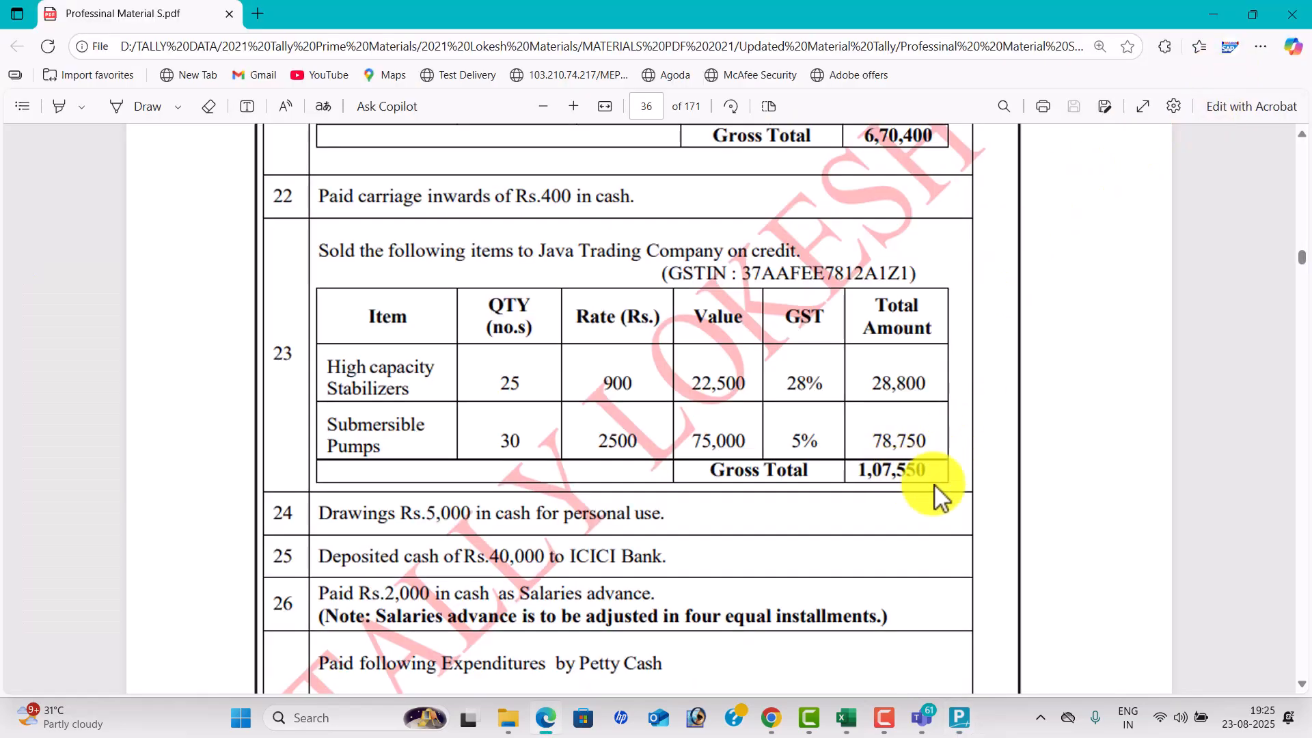
key(alt+Tab)
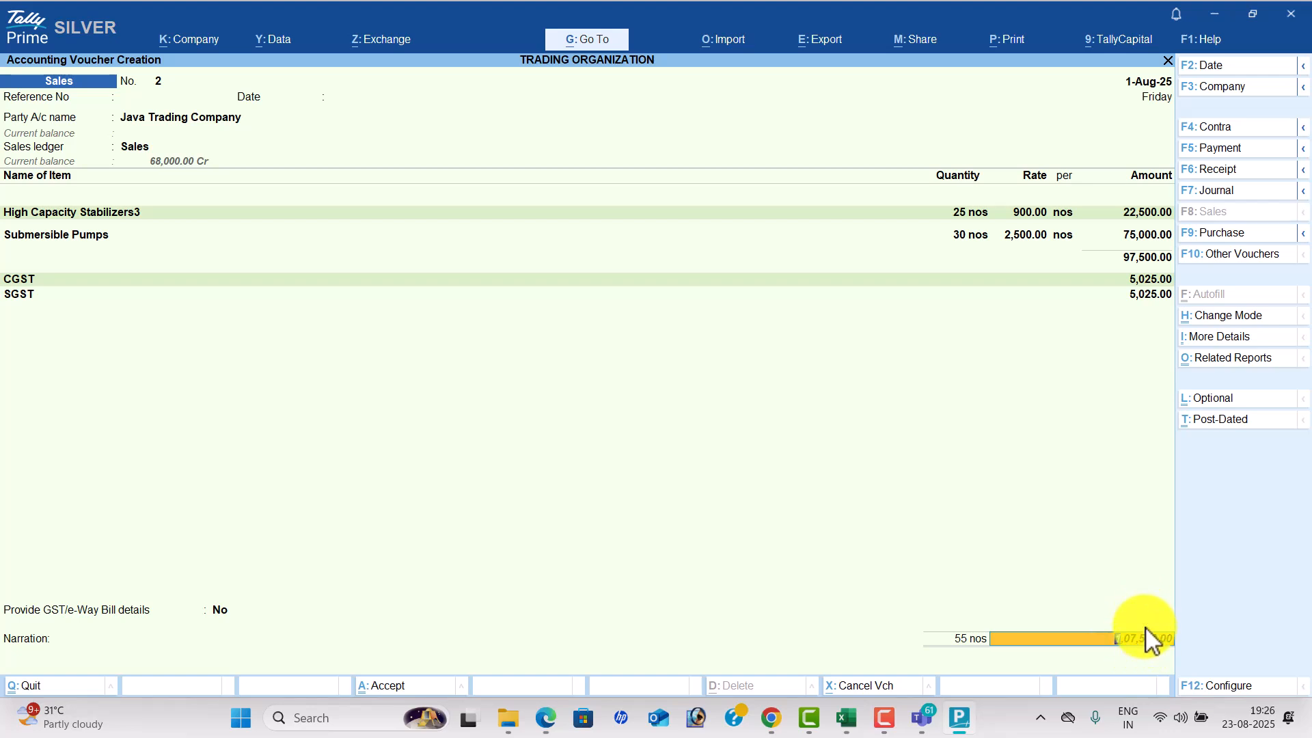
Set the sales voucher's date to 1-9 and save it with a blank narration, declining e-Way Bill generation.
click(1236, 78)
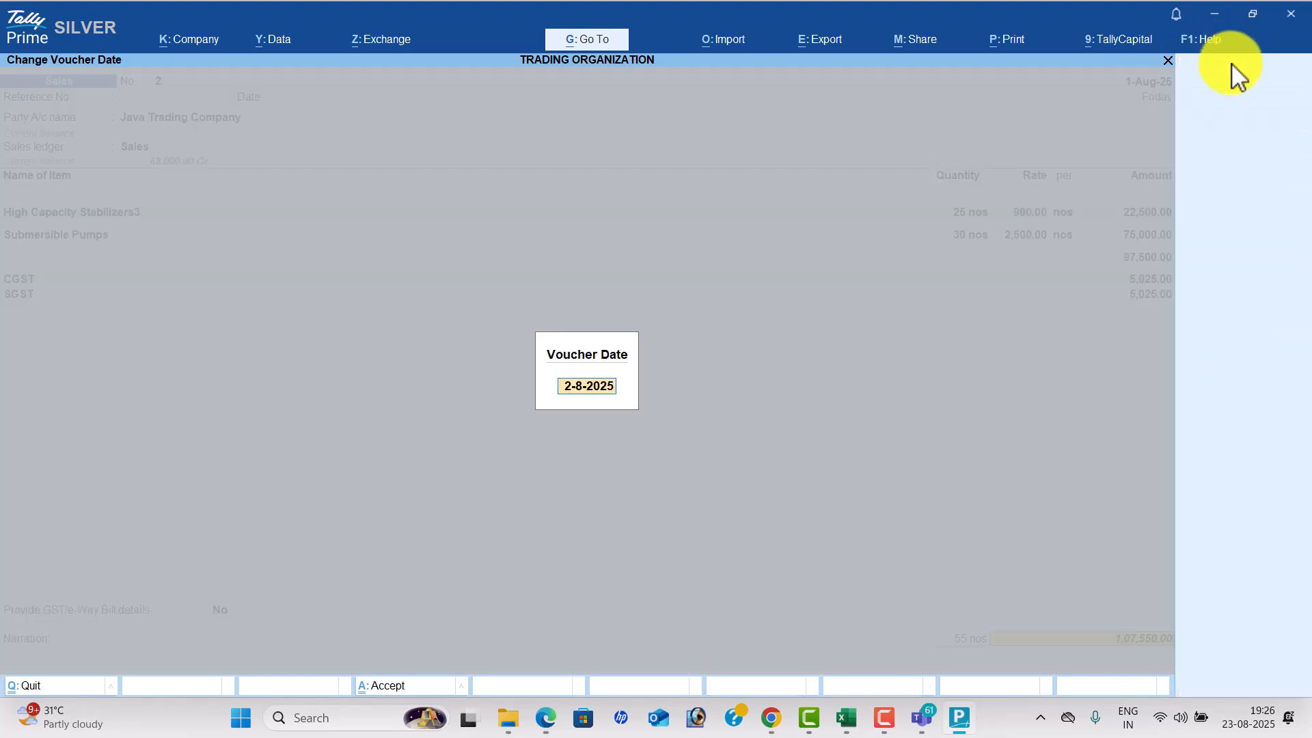
text(1-9)
key(Return)
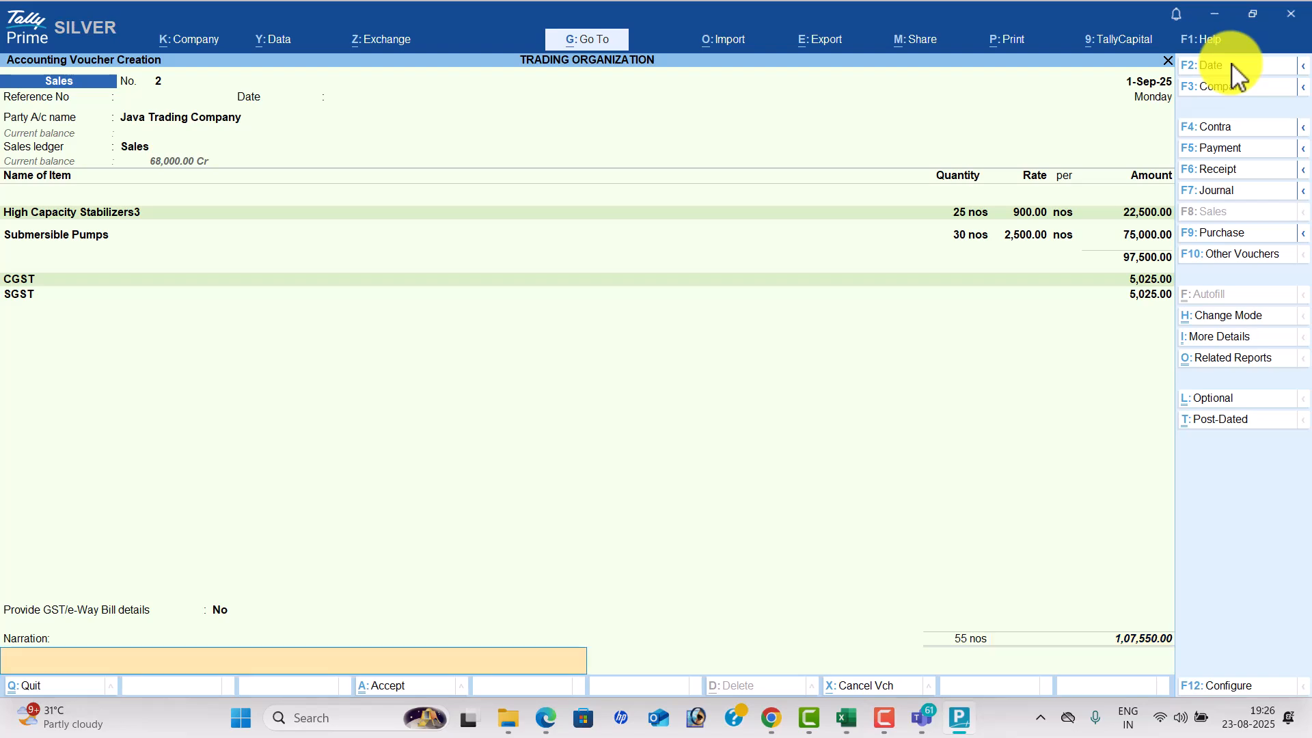
key(Return)
key(Return)
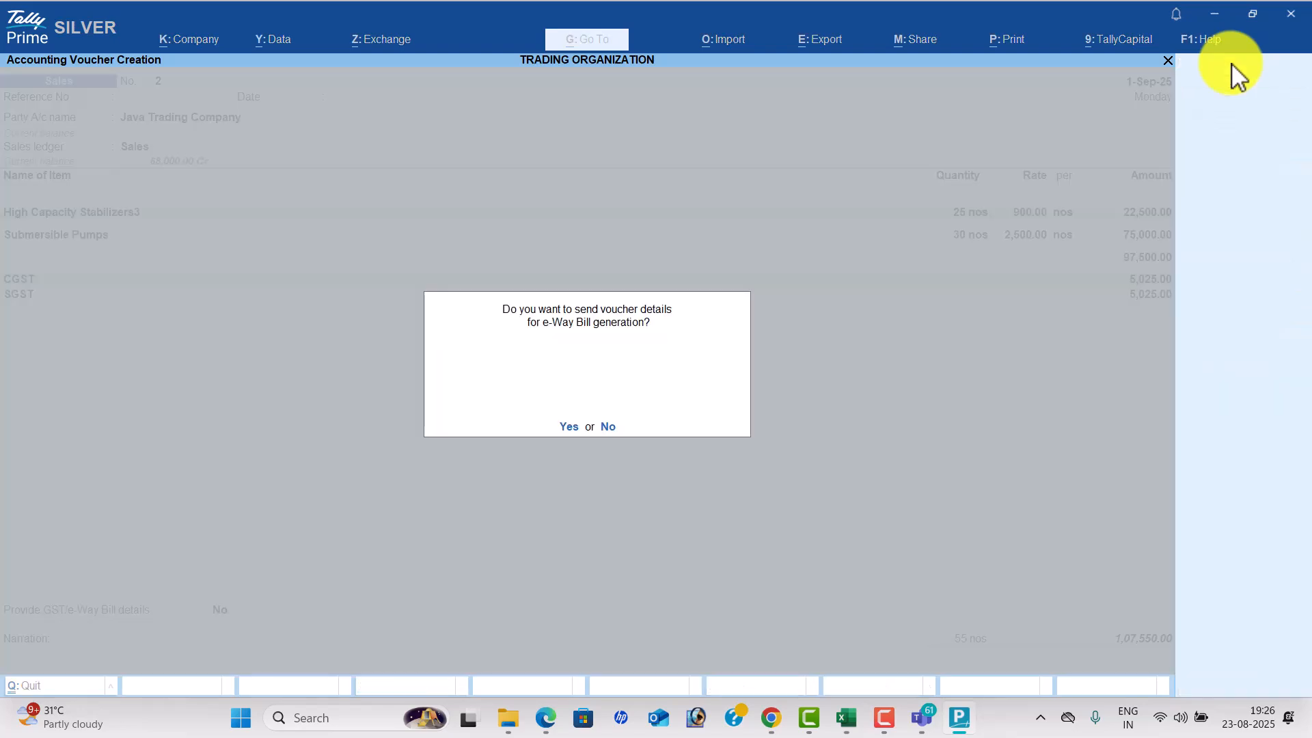
key(n)
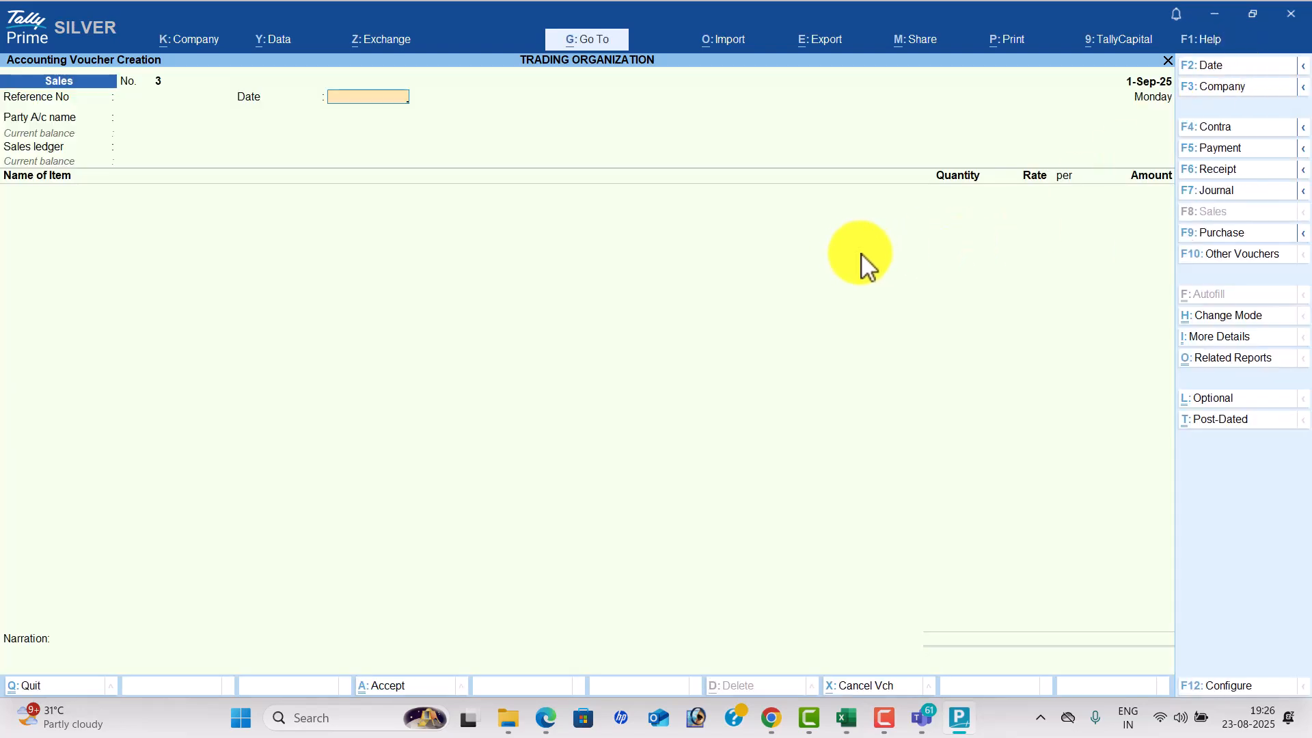
Check items 24 to 27 in the PDF, start a payment voucher and create the ledger Salary Advance under Current Assets.
key(alt+Tab)
scroll(640, 390, down, 2)
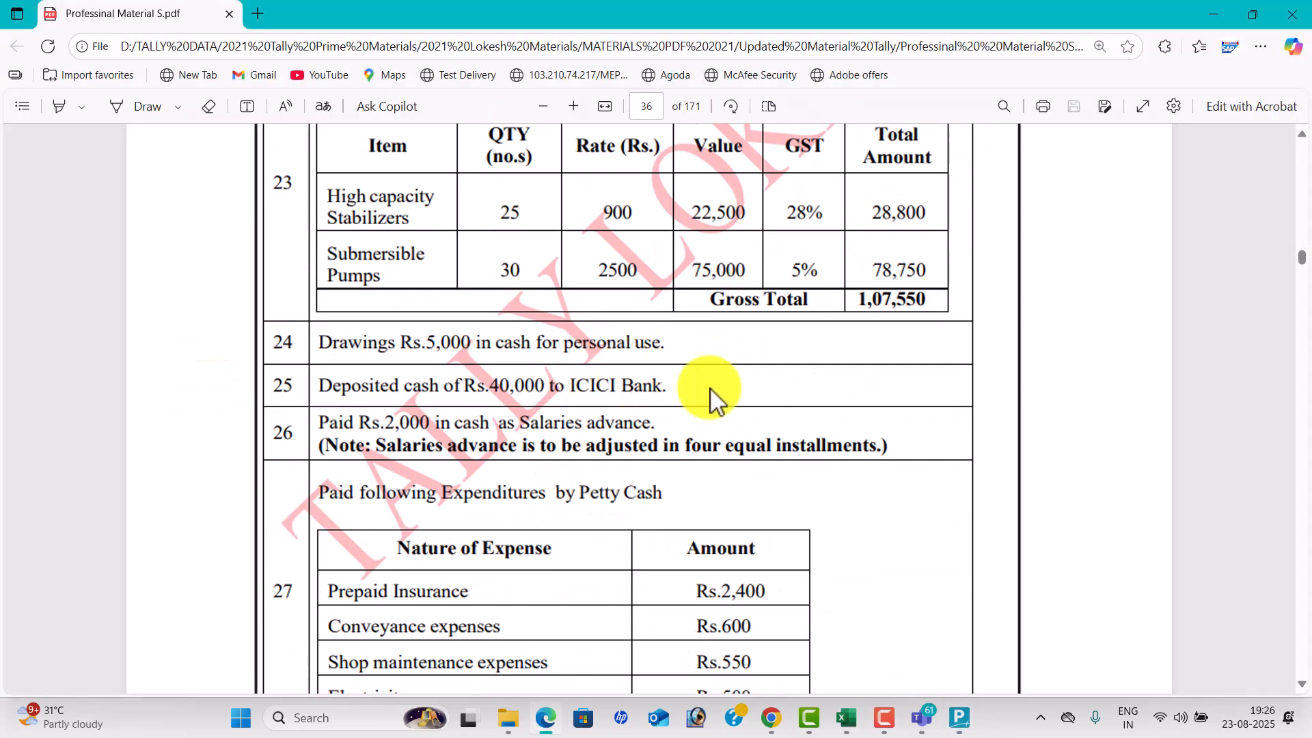
scroll(615, 297, down, 1)
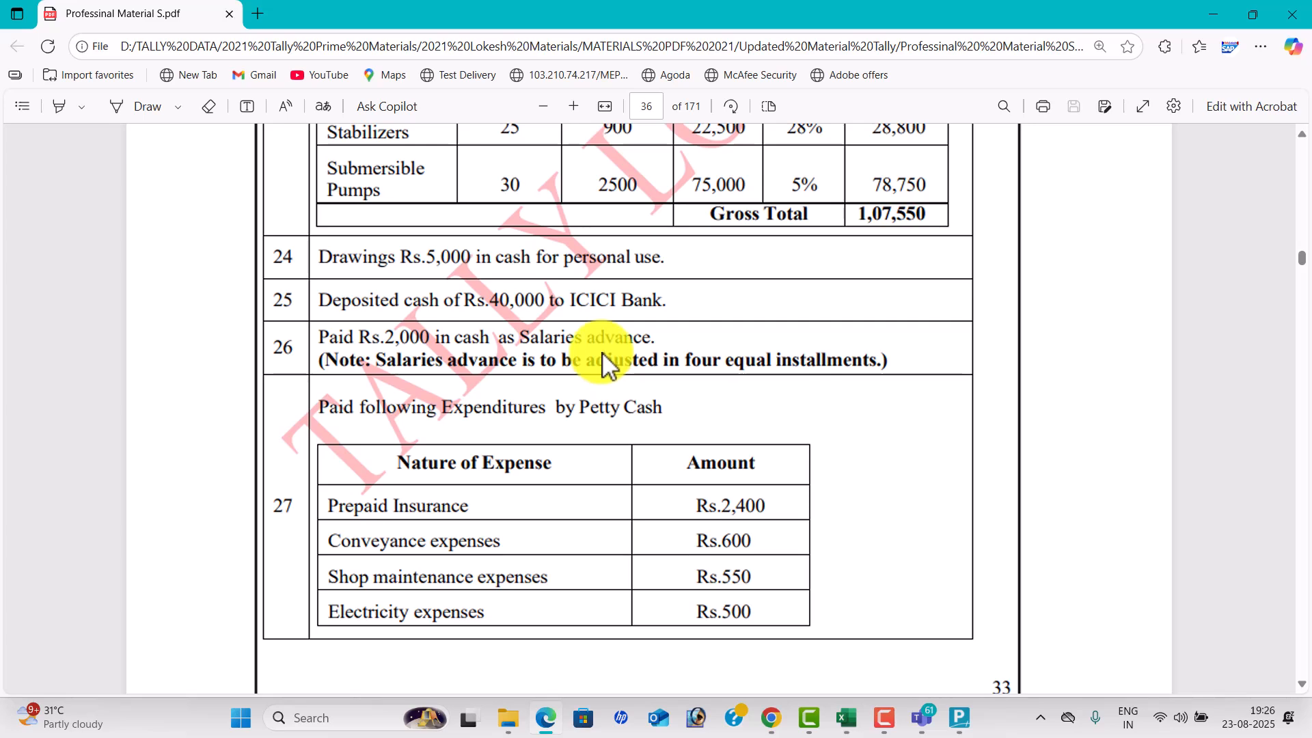
key(alt+Tab)
click(1223, 148)
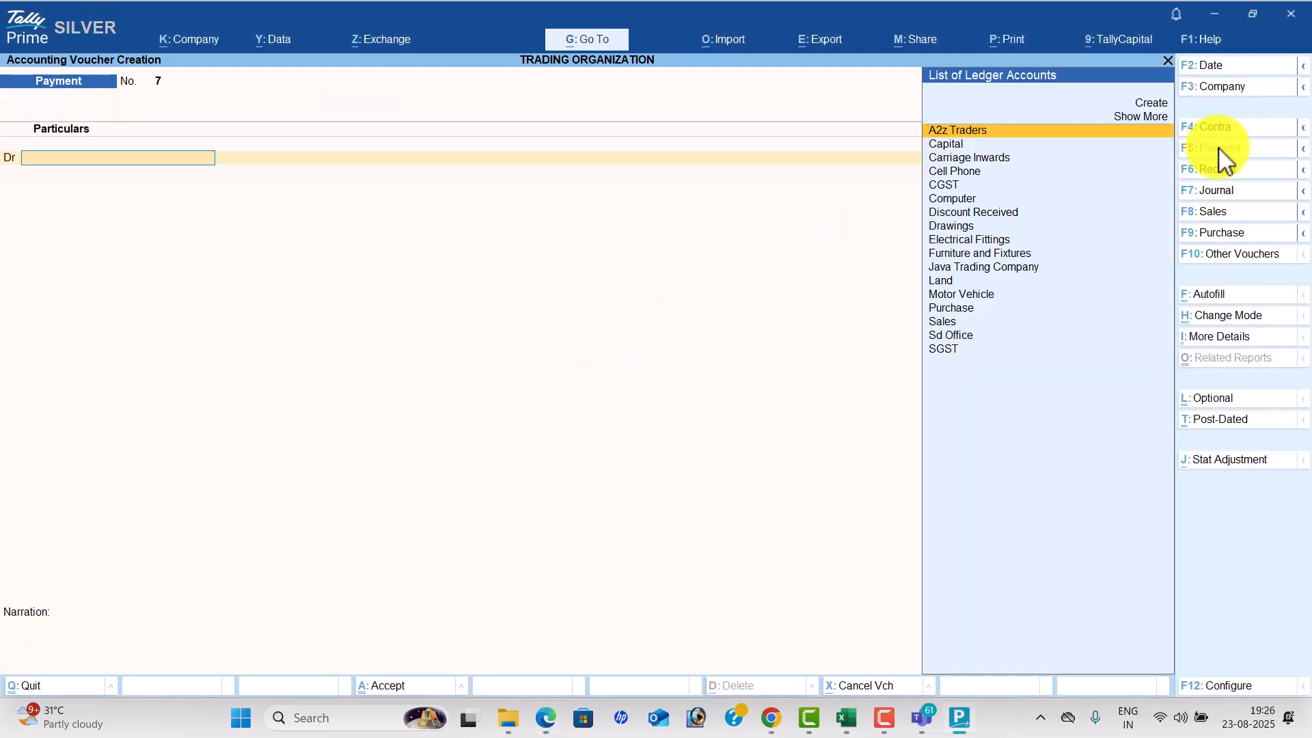
key(alt+c)
text(Salary Advance)
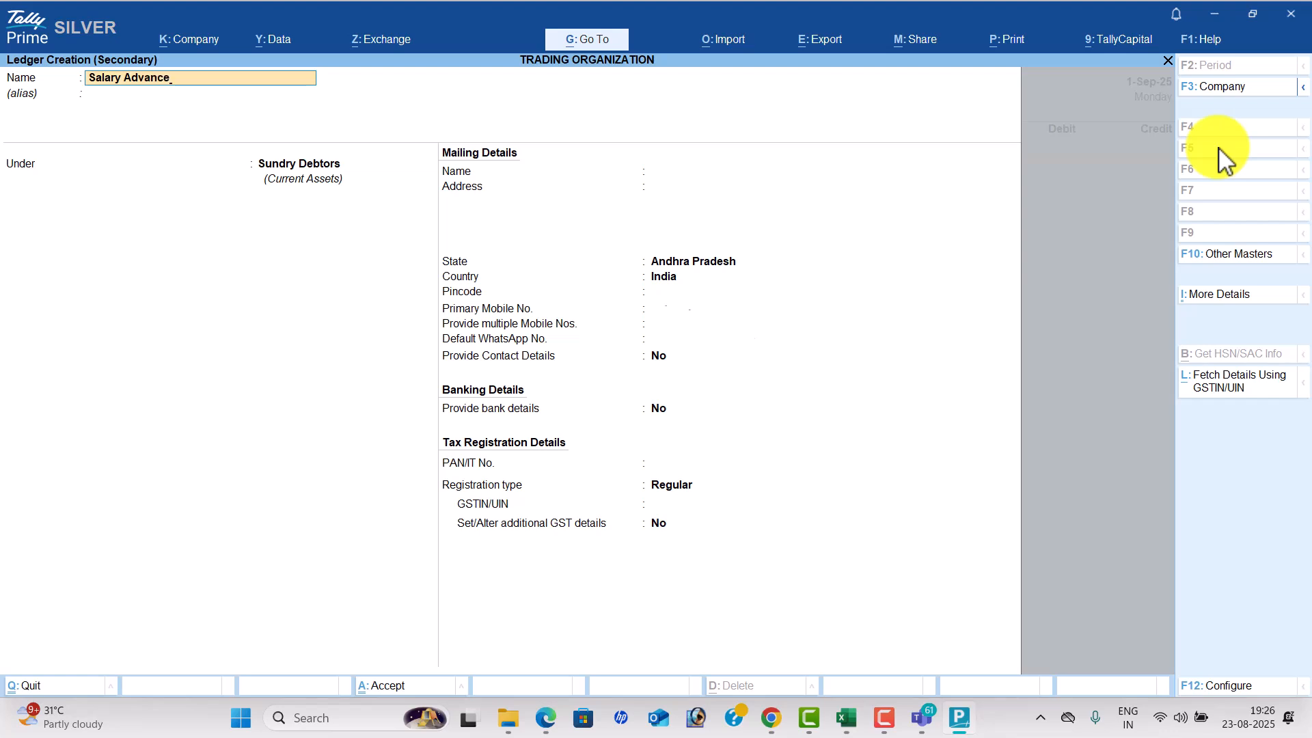
key(Return)
key(Return)
text(Cur)
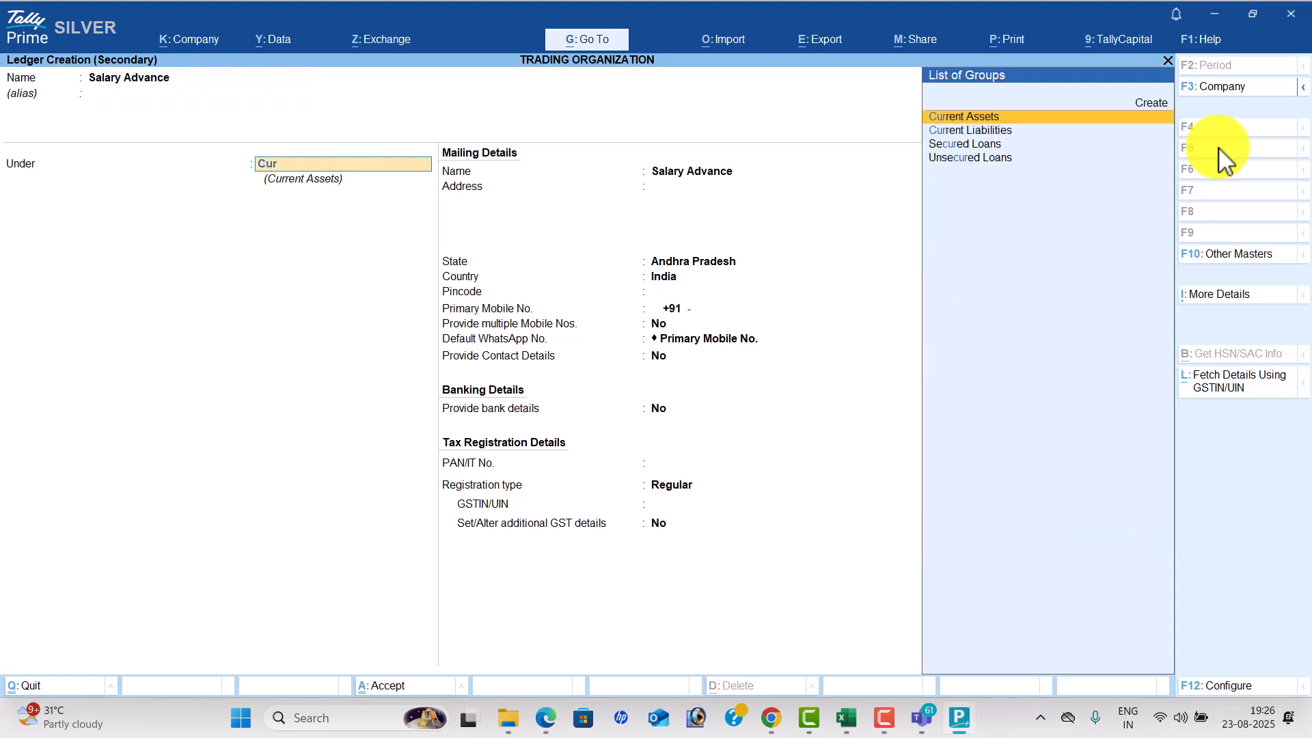
key(Return)
key(ctrl+a)
Debit Salary Advance with 2,000, credit Cash with the same amount and save the payment voucher with a blank narration.
text(2000)
key(Return)
key(alt+Tab)
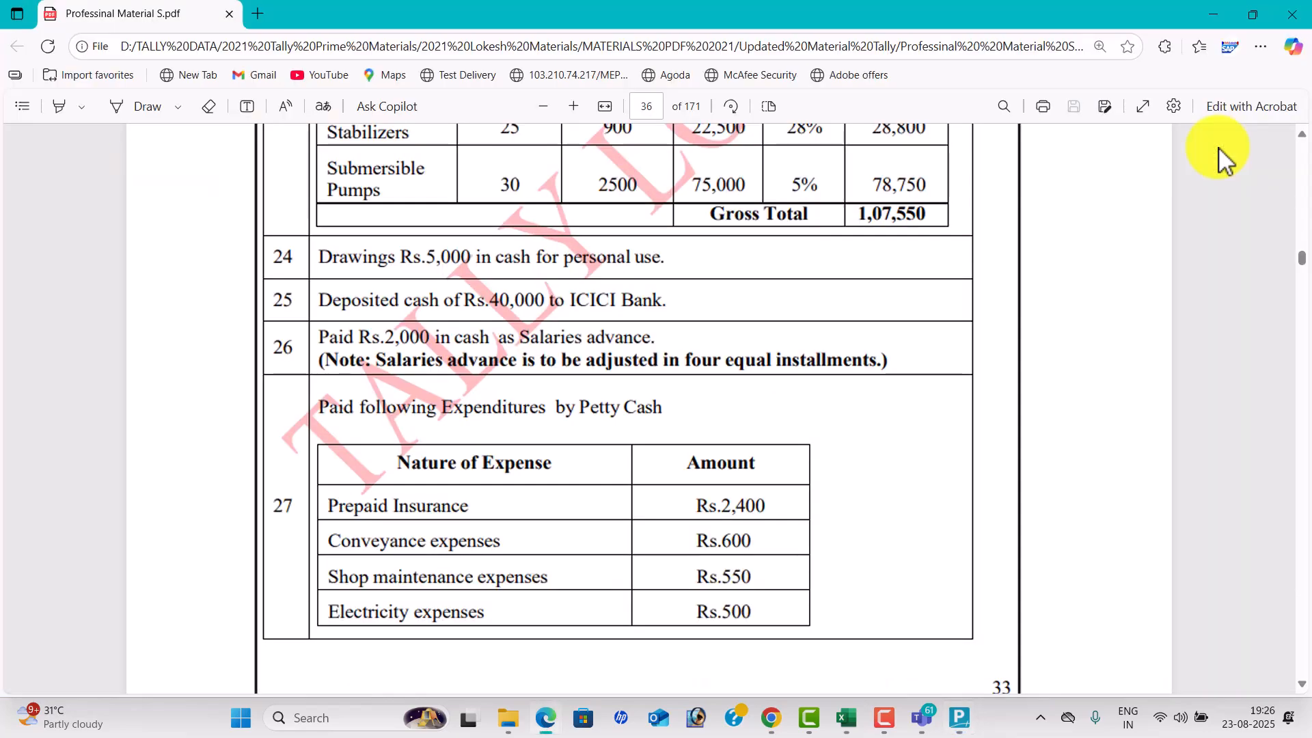
key(alt+Tab)
text(cash)
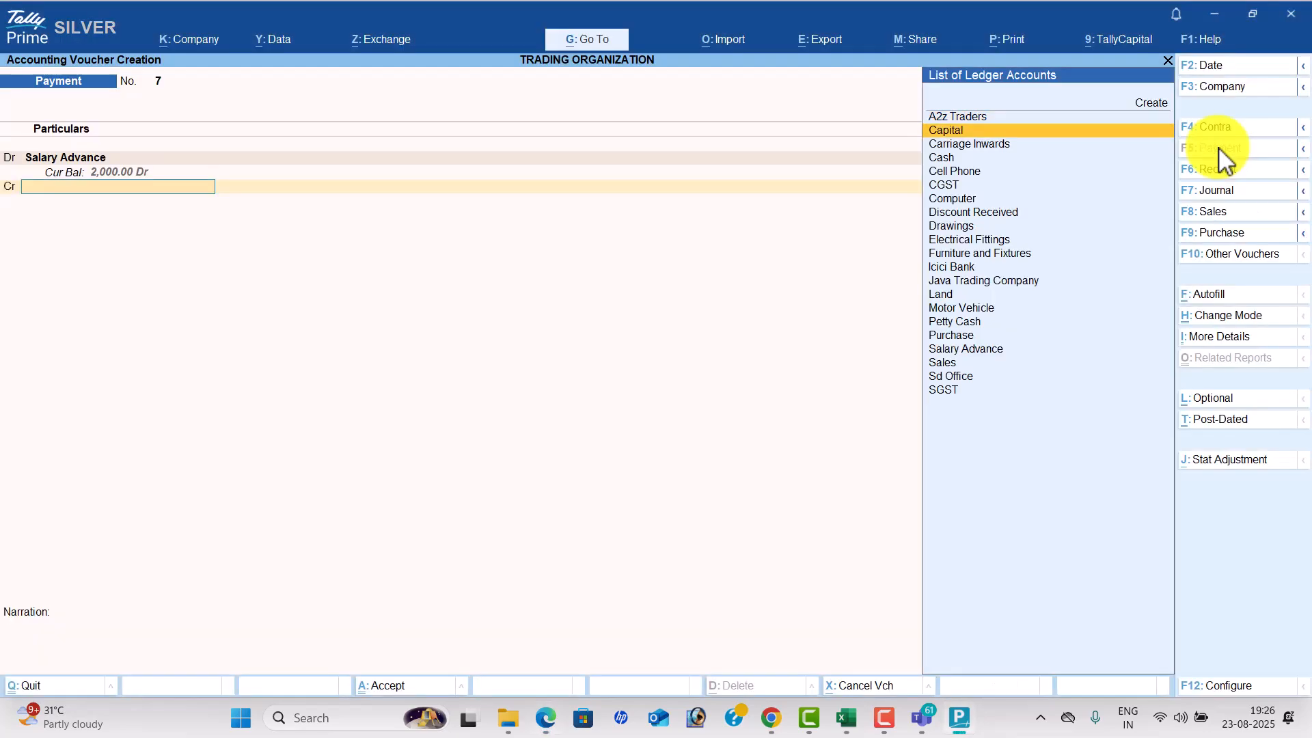
key(Return)
key(Return)
key(Return)
key(Return)
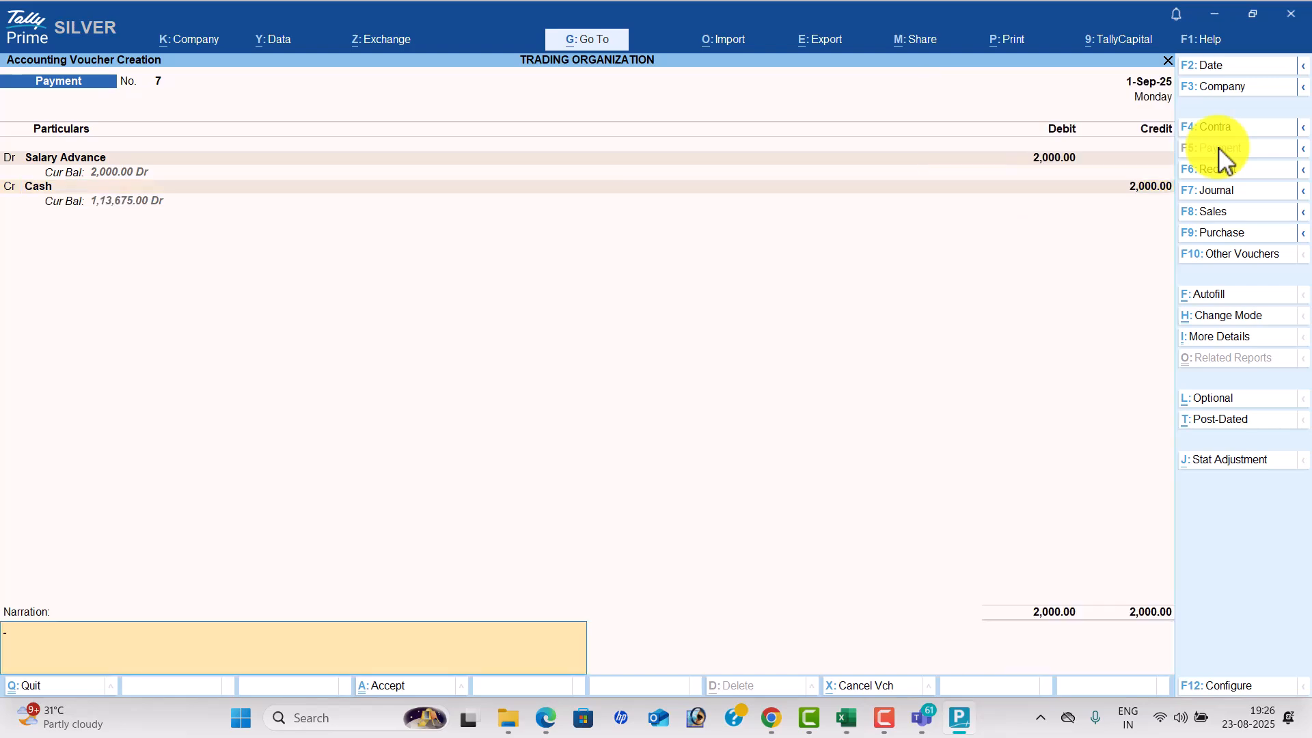
Read the petty cash expenses, item 28 and October transactions 29 to 31 in the practice PDF, then return to TallyPrime.
key(alt+Tab)
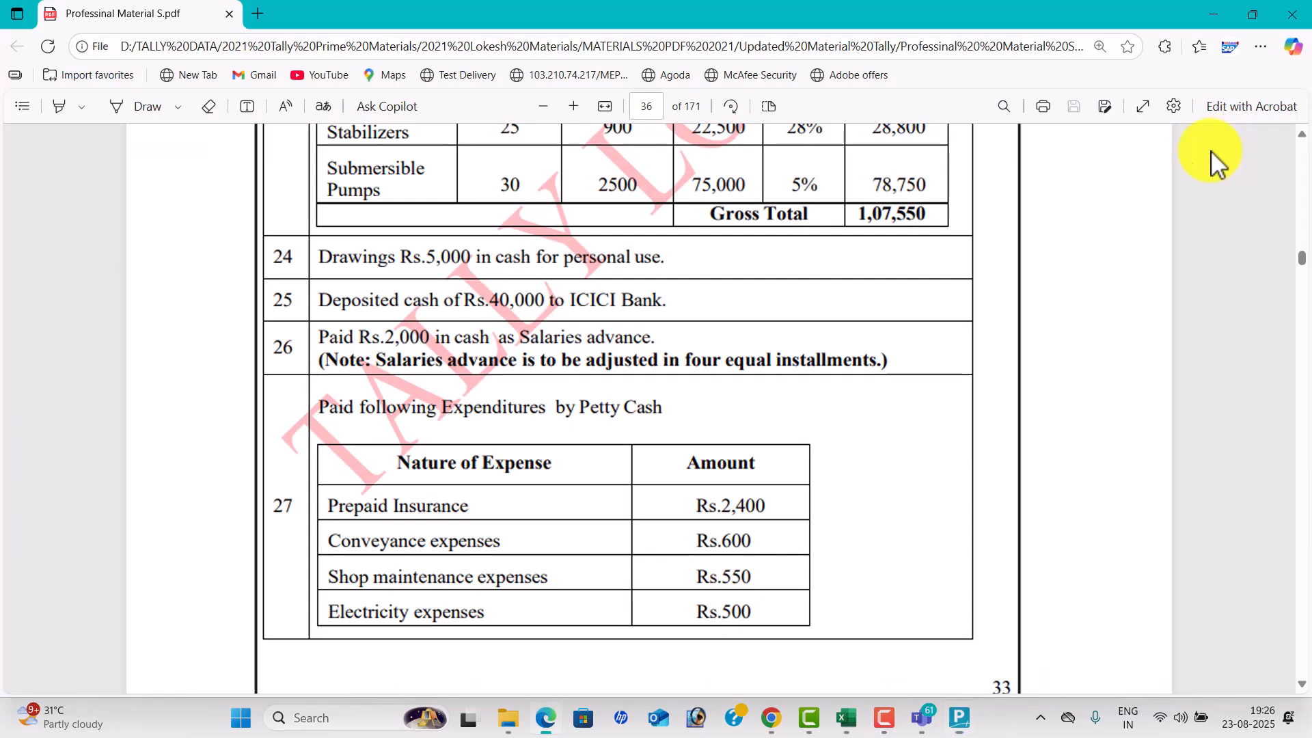
scroll(854, 301, down, 3)
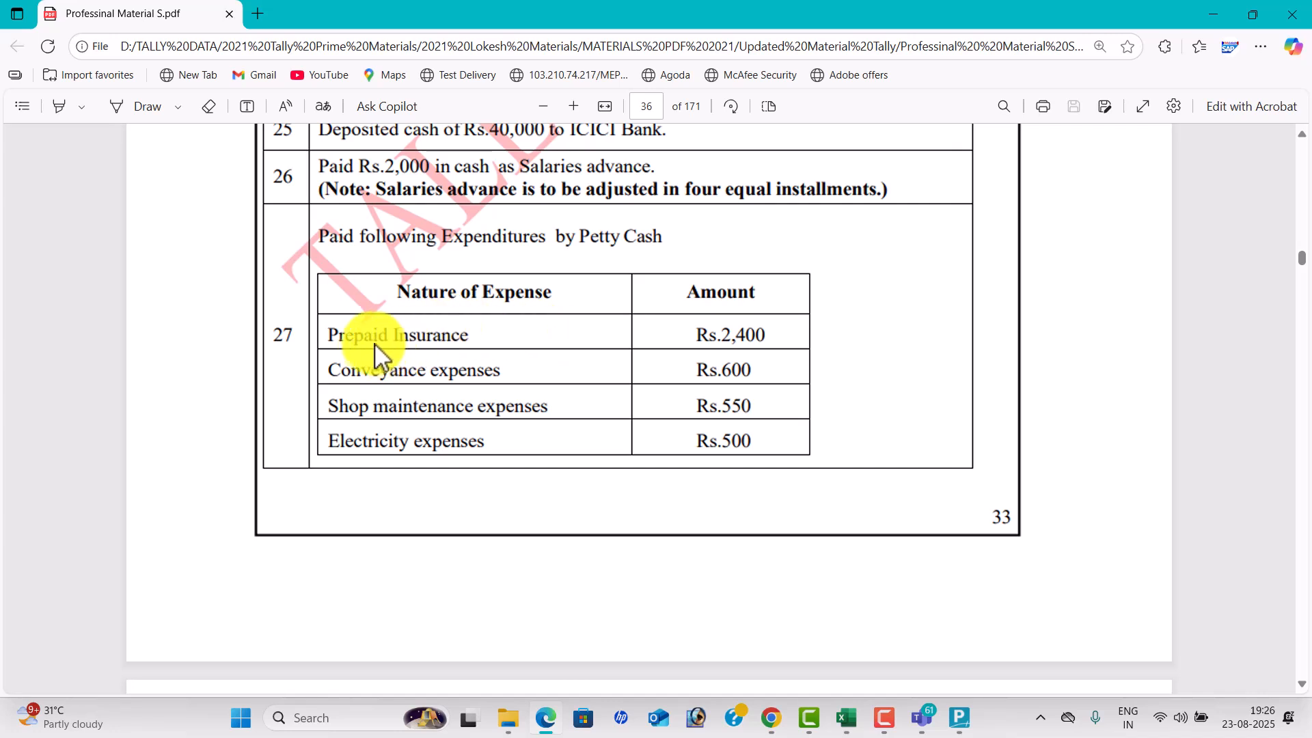
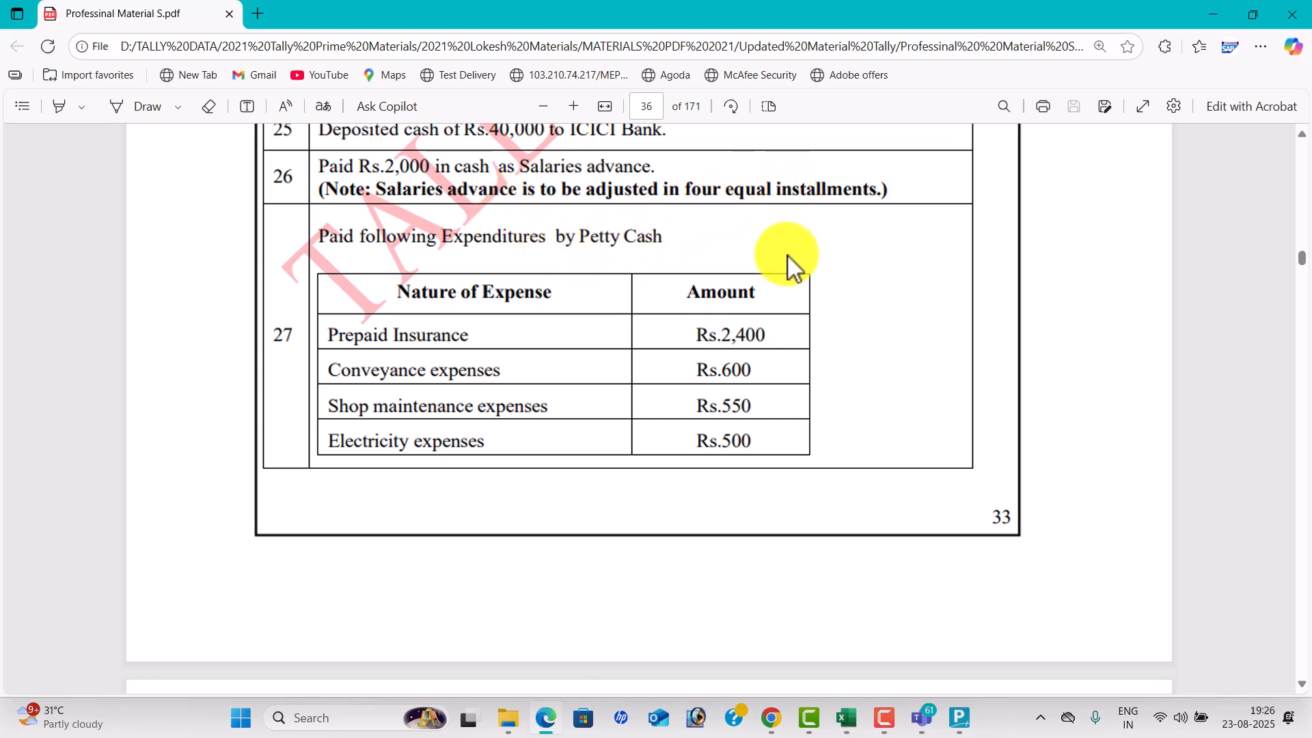
scroll(787, 265, down, 2)
scroll(789, 266, down, 5)
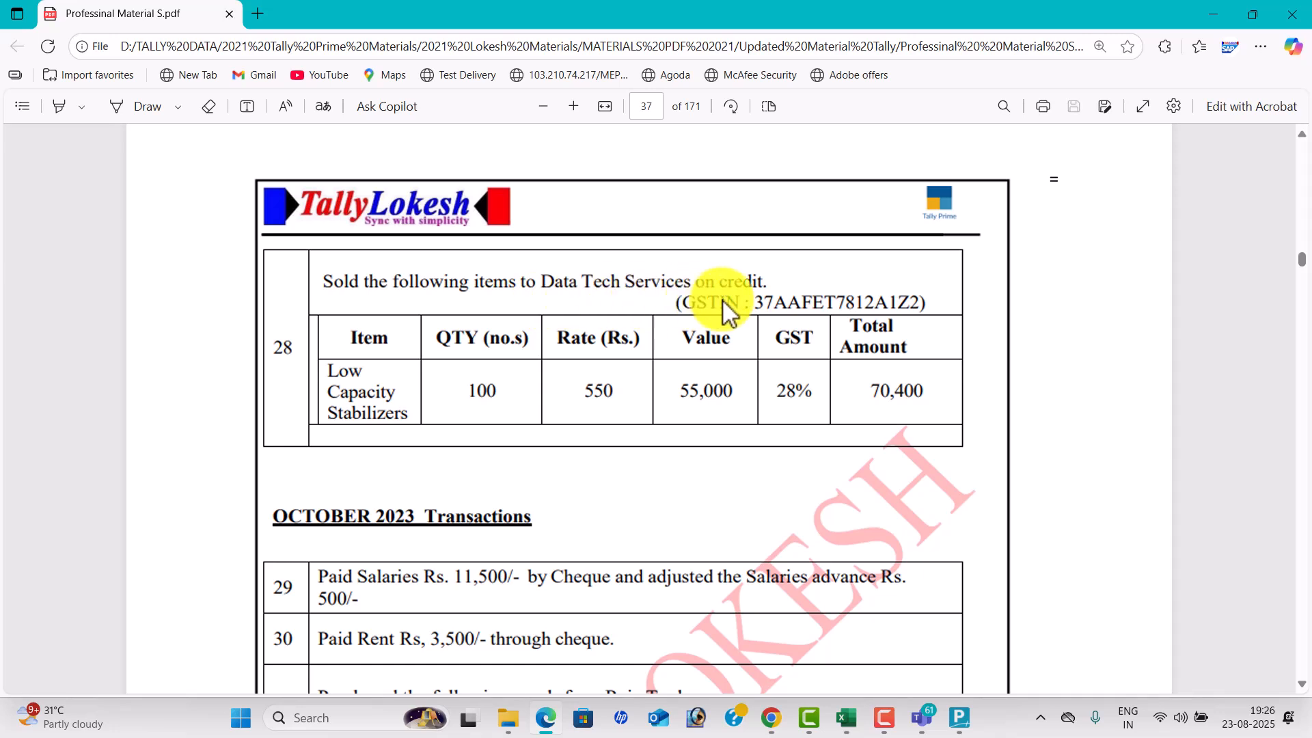
scroll(727, 311, down, 4)
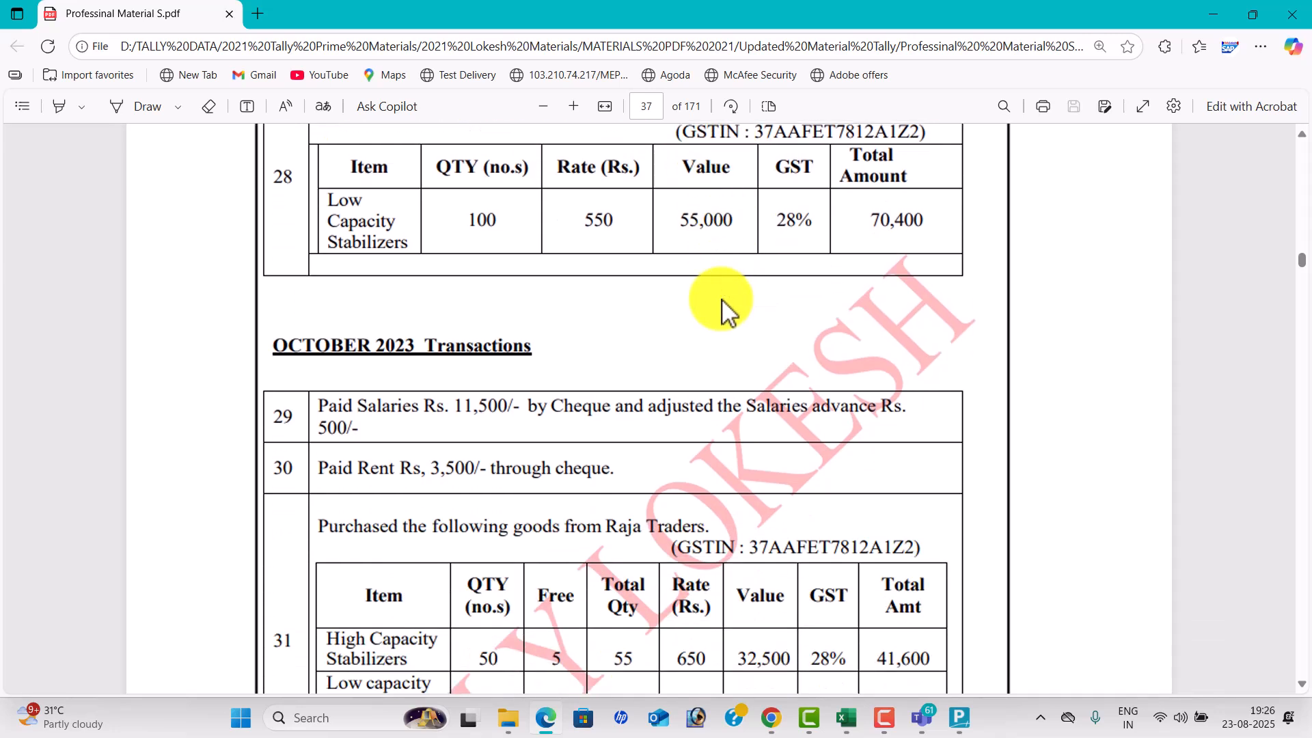
scroll(543, 295, up, 1)
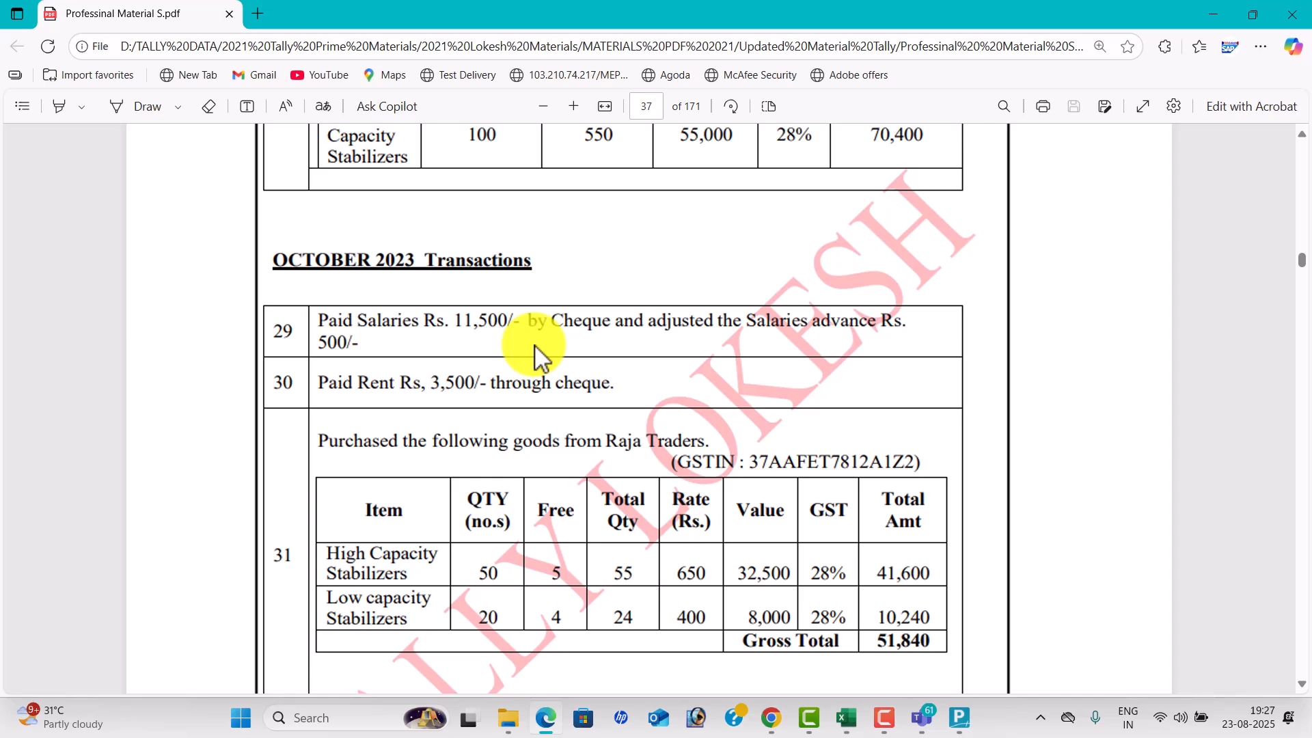
key(alt+Tab)
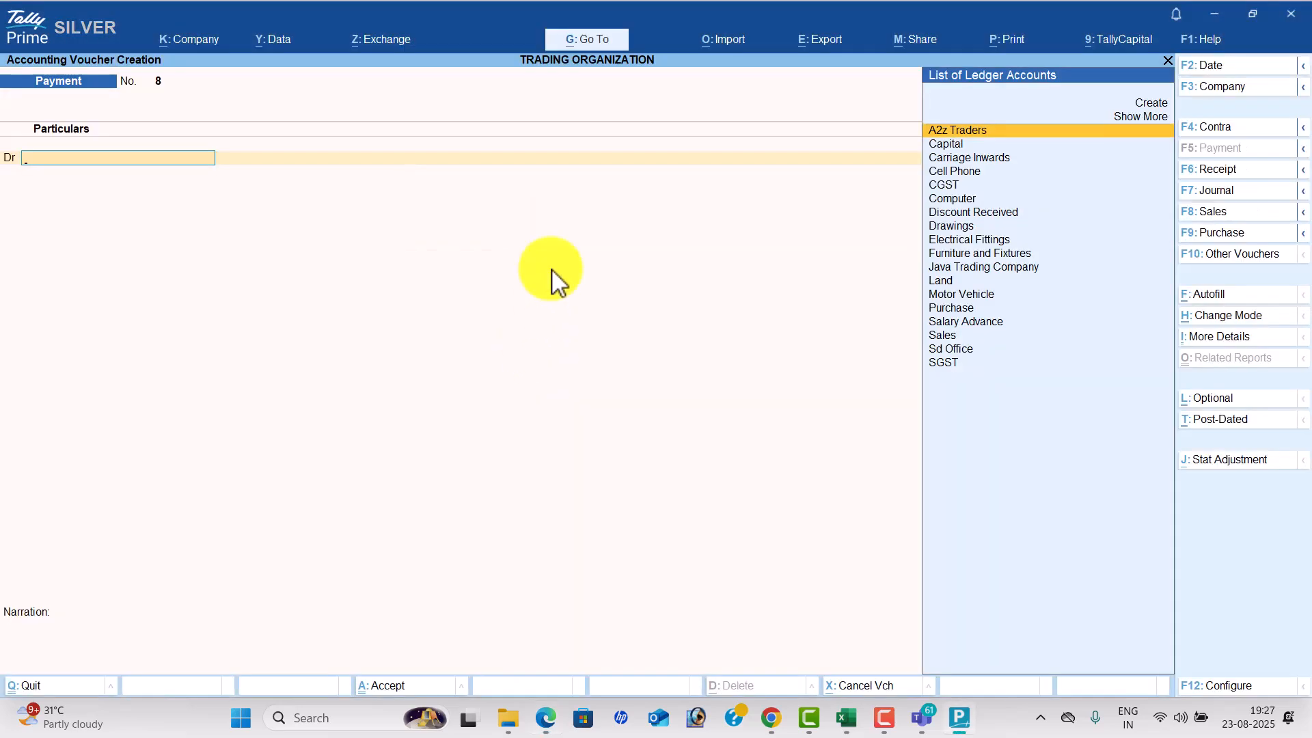
Create the ledger Salaries under Indirect Expenses from the payment voucher.
text(Sa)
key(alt+c)
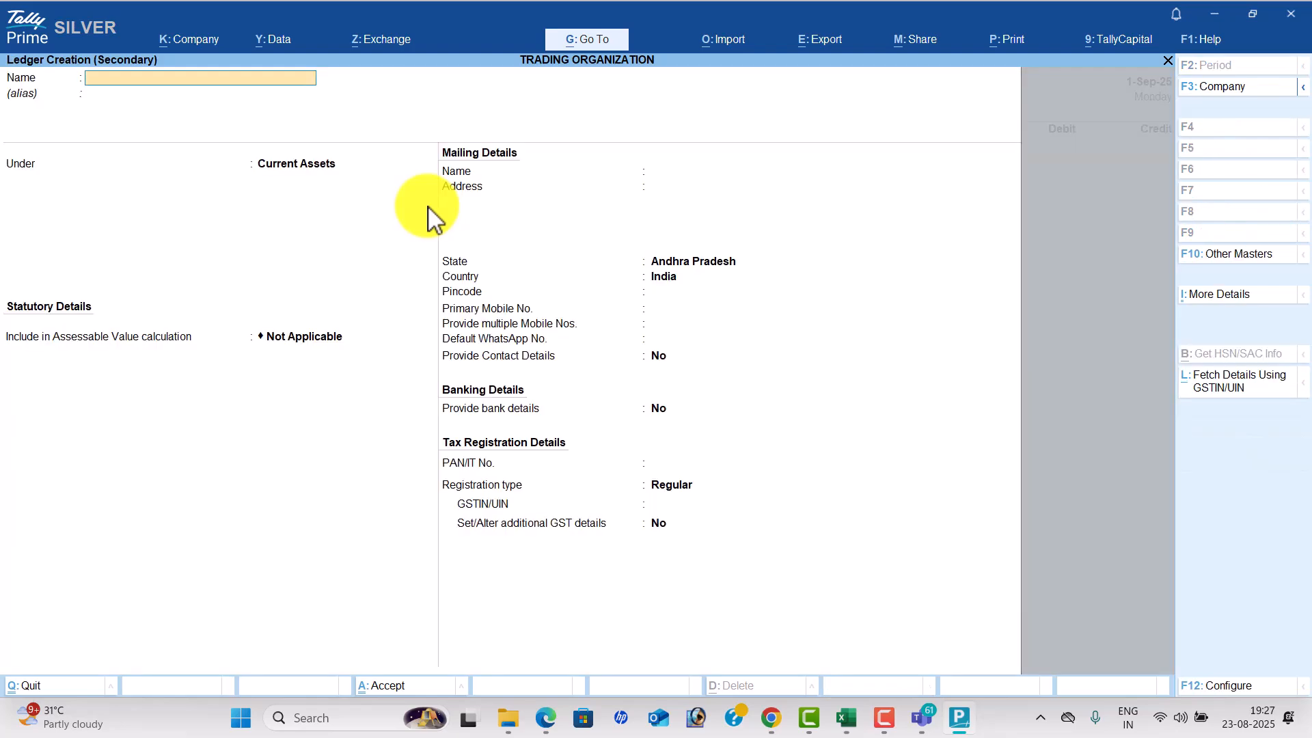
key(Return)
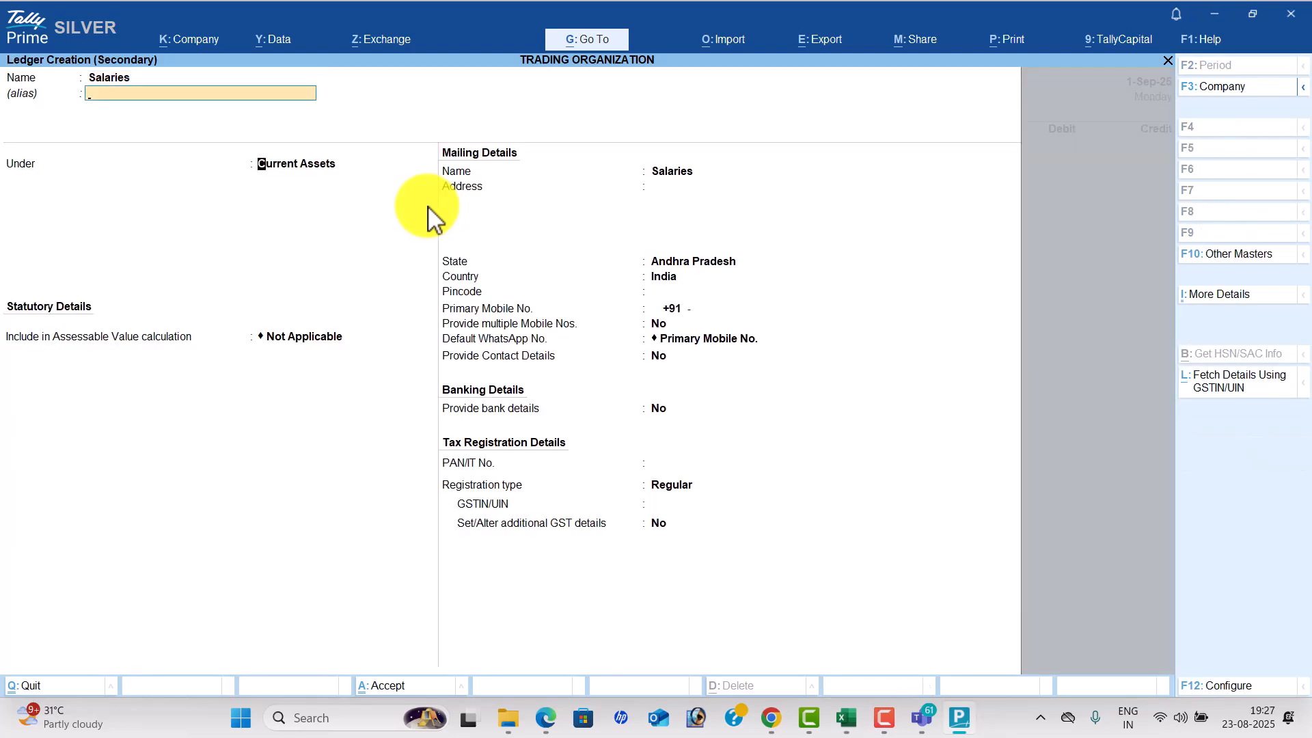
text(Indirec)
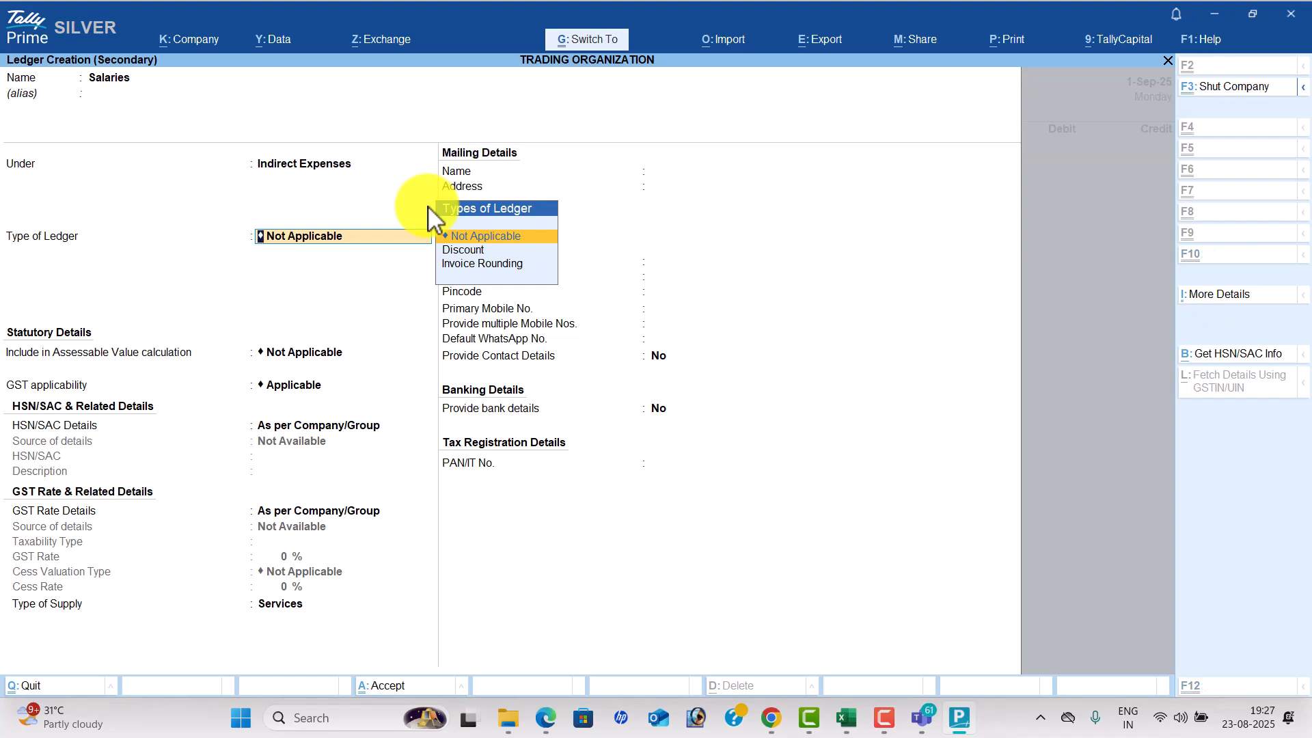
key(ctrl+a)
Debit Salaries with 11,500 and credit Salary Advance with 500 in the payment voucher.
text(11500)
key(Return)
text(Sa)
key(Down)
key(Return)
text(500)
key(Return)
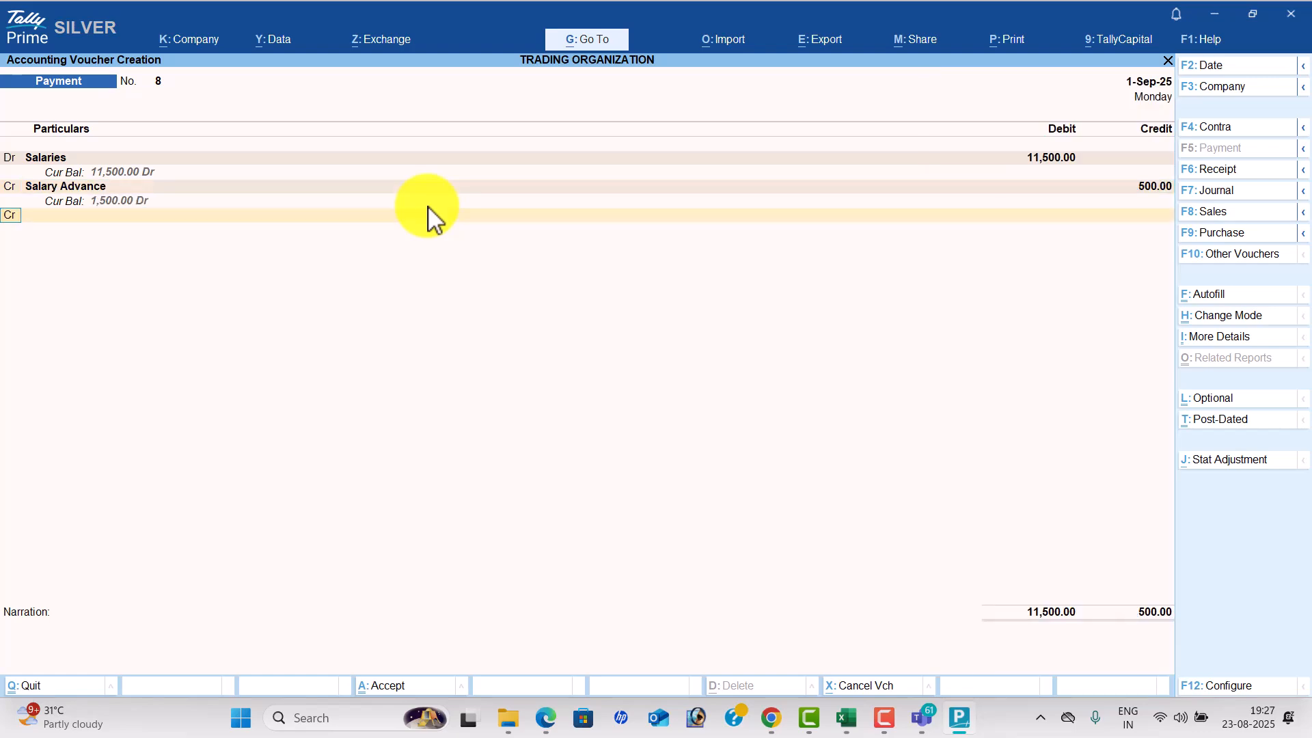
key(Return)
Credit Icici Bank with 11,000 by cheque, leaving the instrument number and narration blank, and save the payment voucher.
key(alt+Tab)
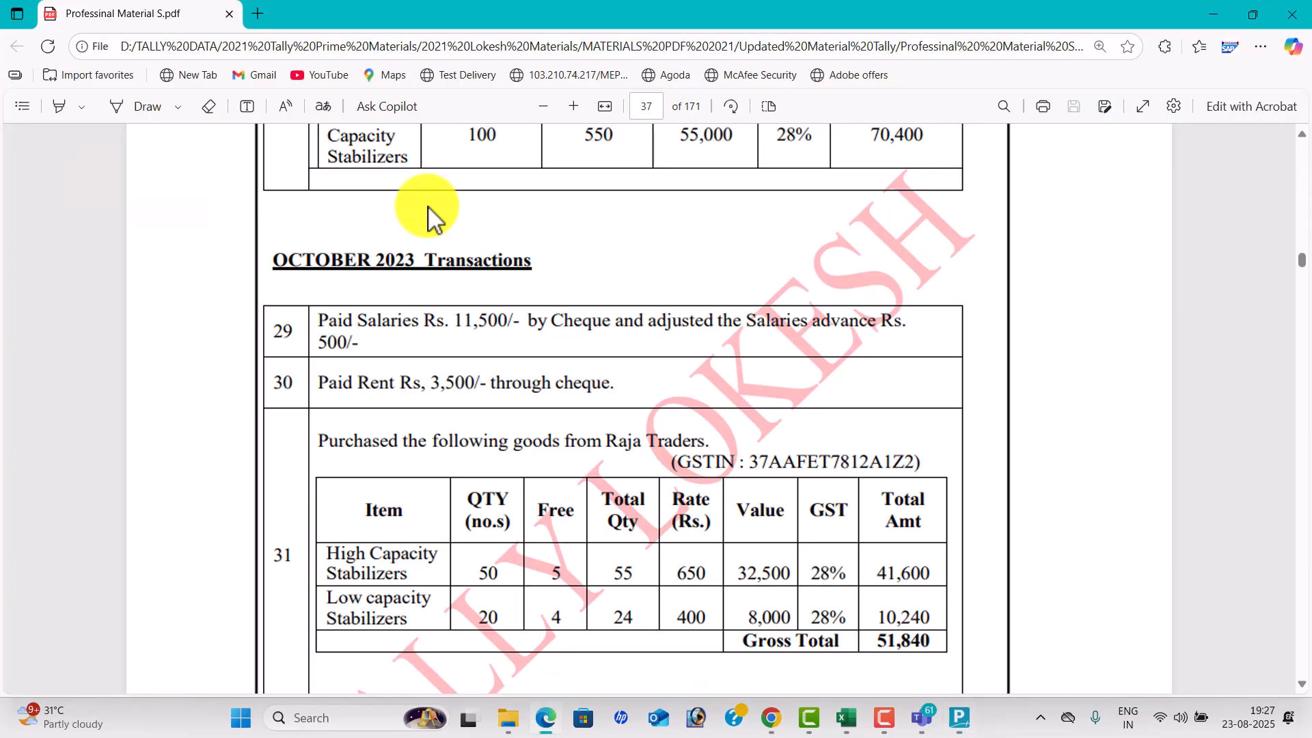
key(alt+Tab)
text(I)
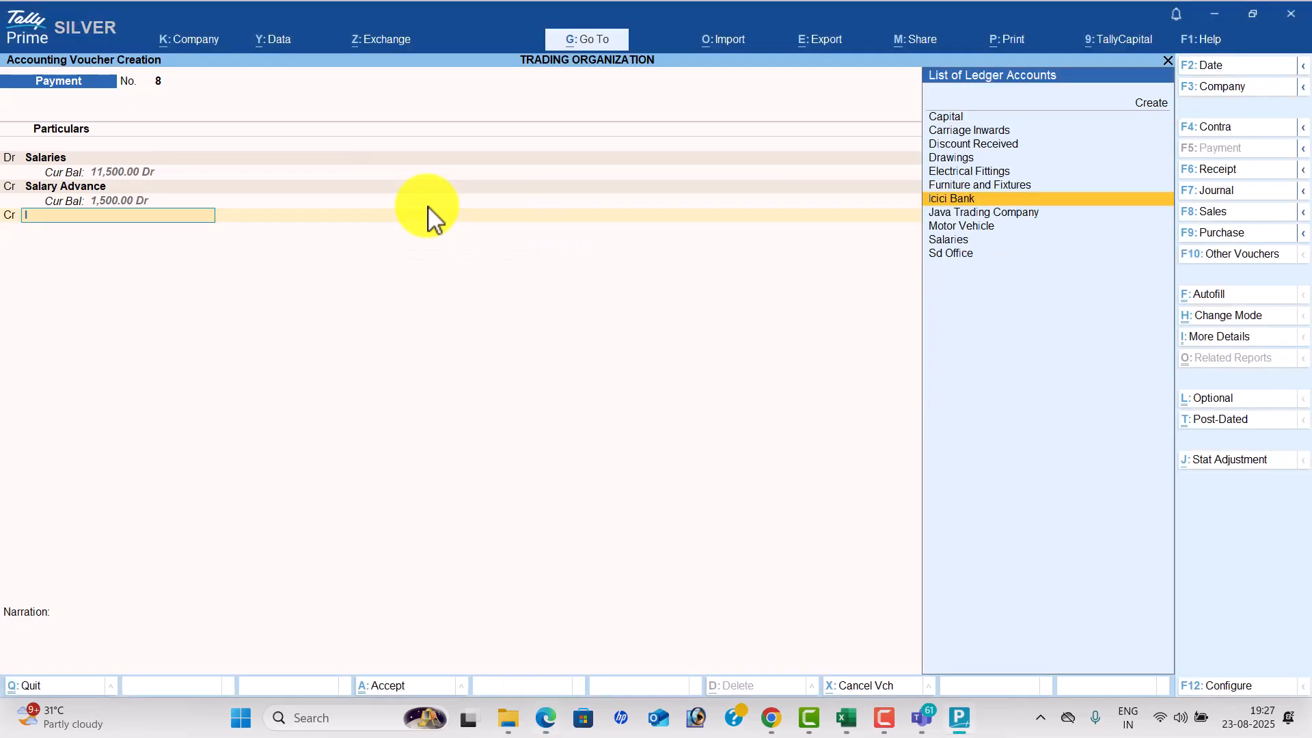
key(Return)
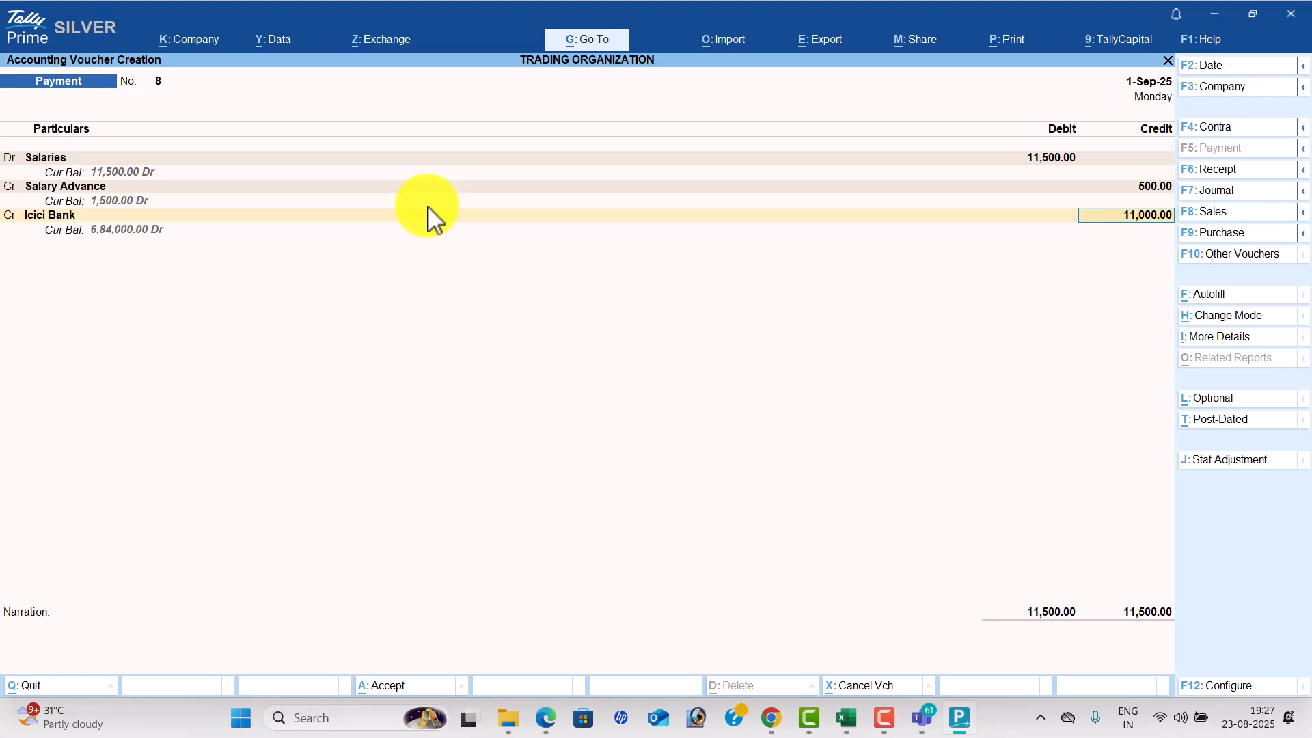
key(Return)
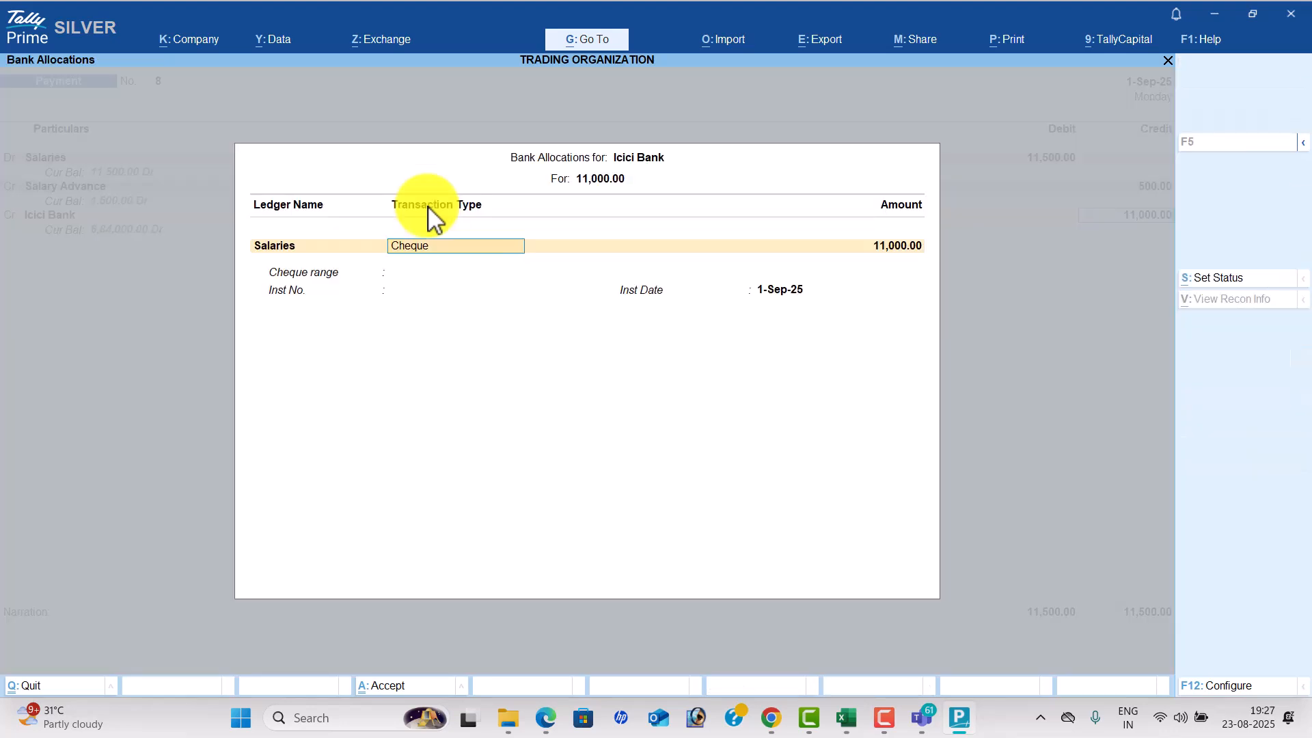
key(Return)
key(Return)
key(Return)
key(Return)
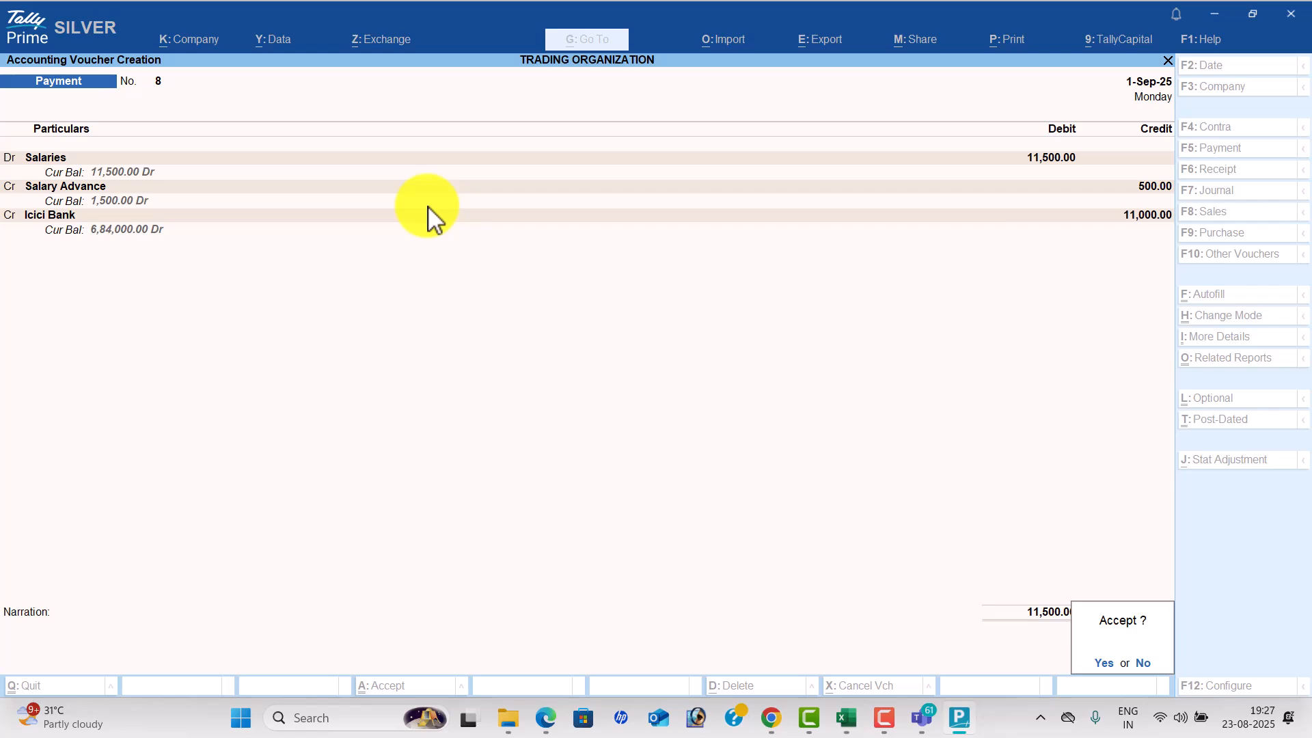
key(Return)
Read October items 30 to 32 in the practice PDF, then return to TallyPrime and start a purchase voucher.
key(alt+Tab)
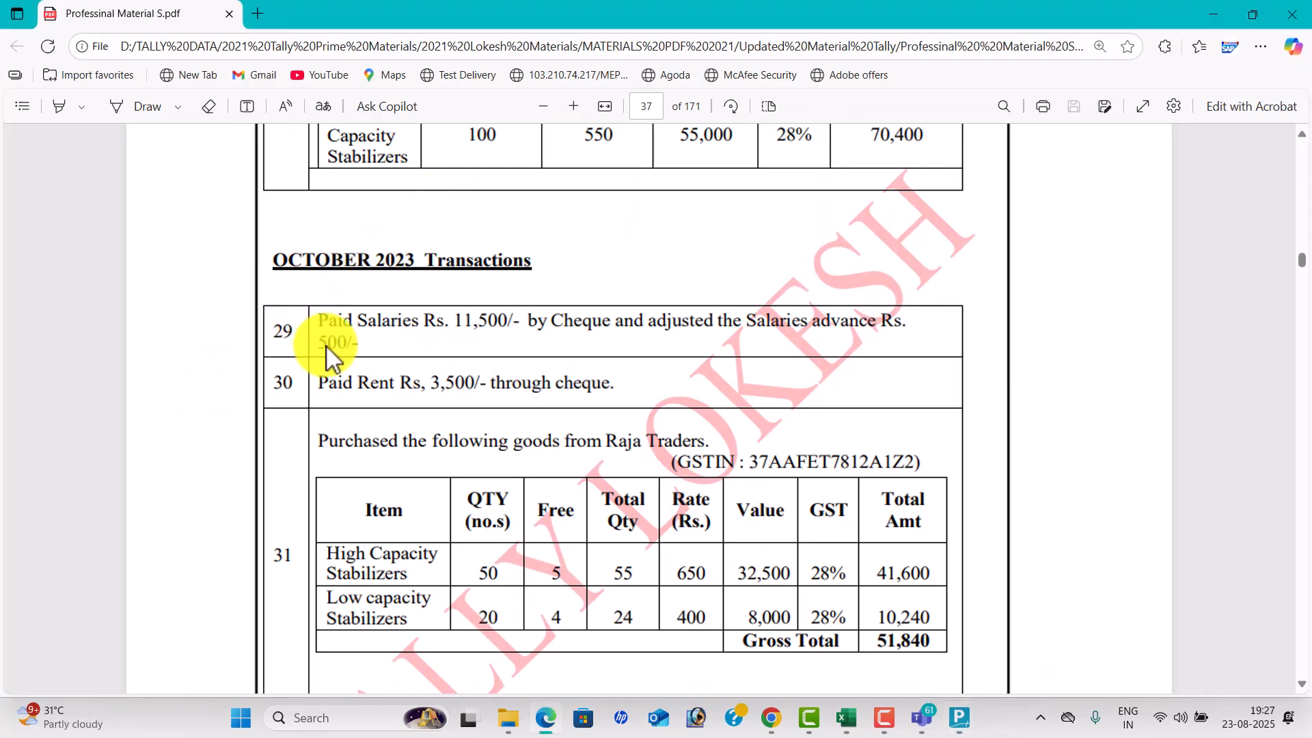
scroll(324, 348, down, 2)
scroll(434, 410, down, 2)
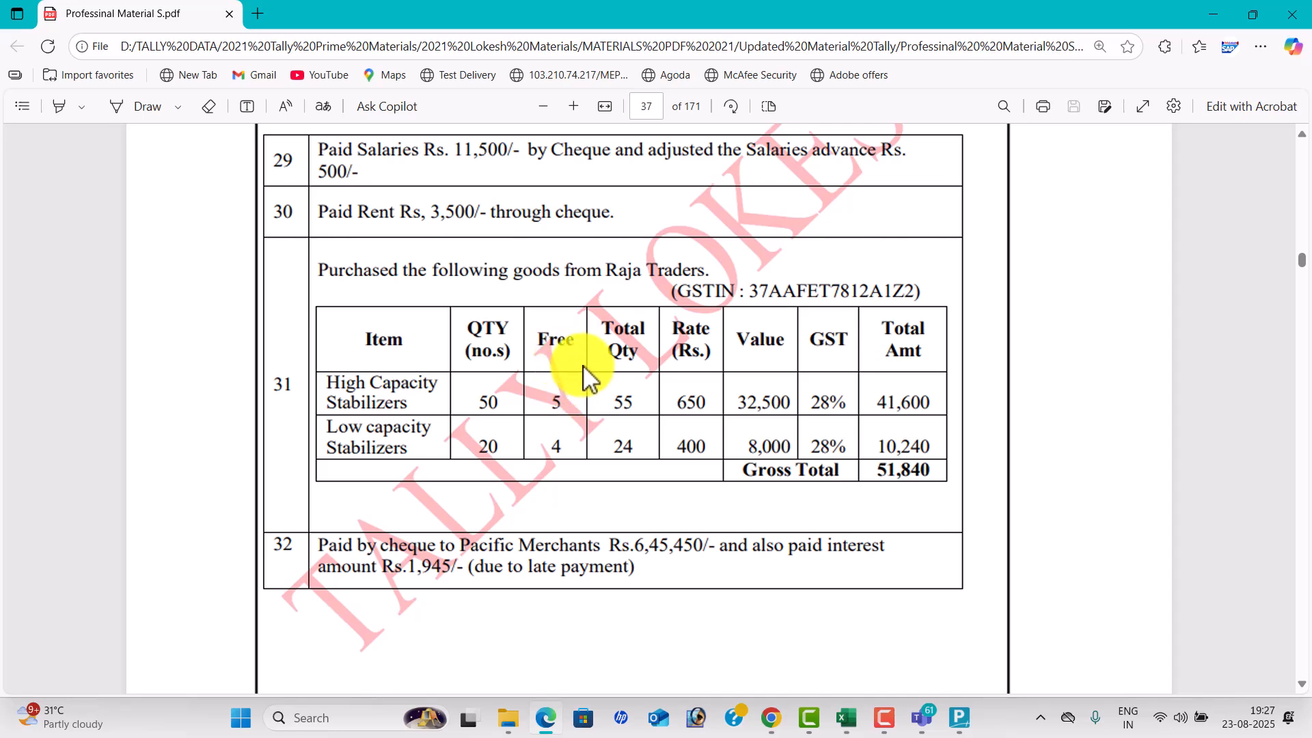
key(alt+Tab)
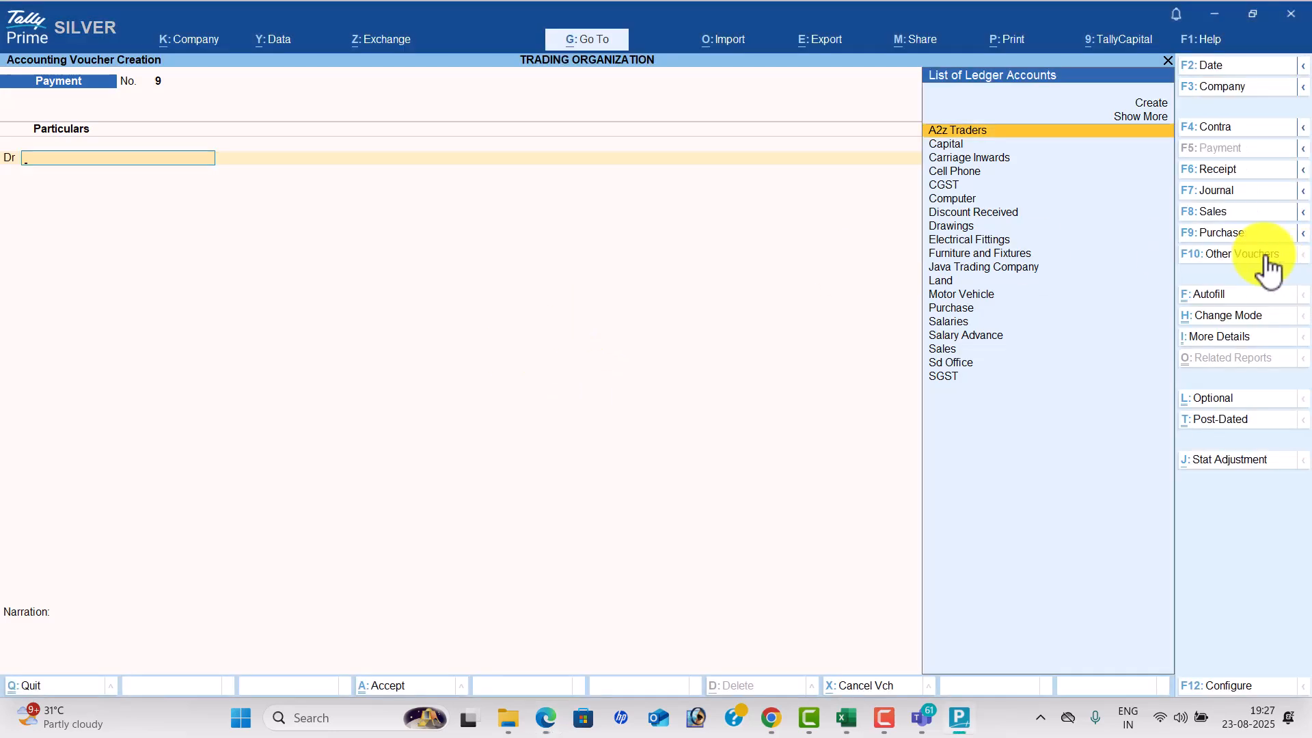
key(alt+Tab)
key(alt+Tab)
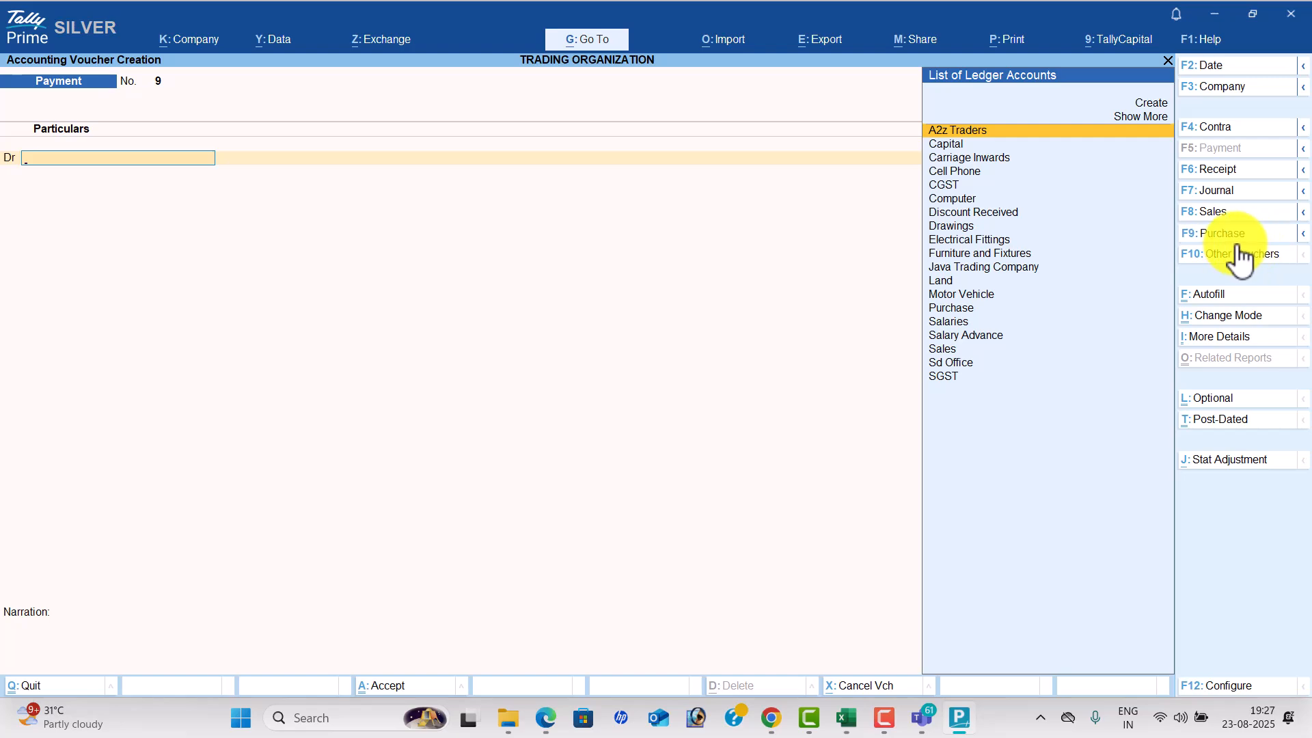
click(1253, 236)
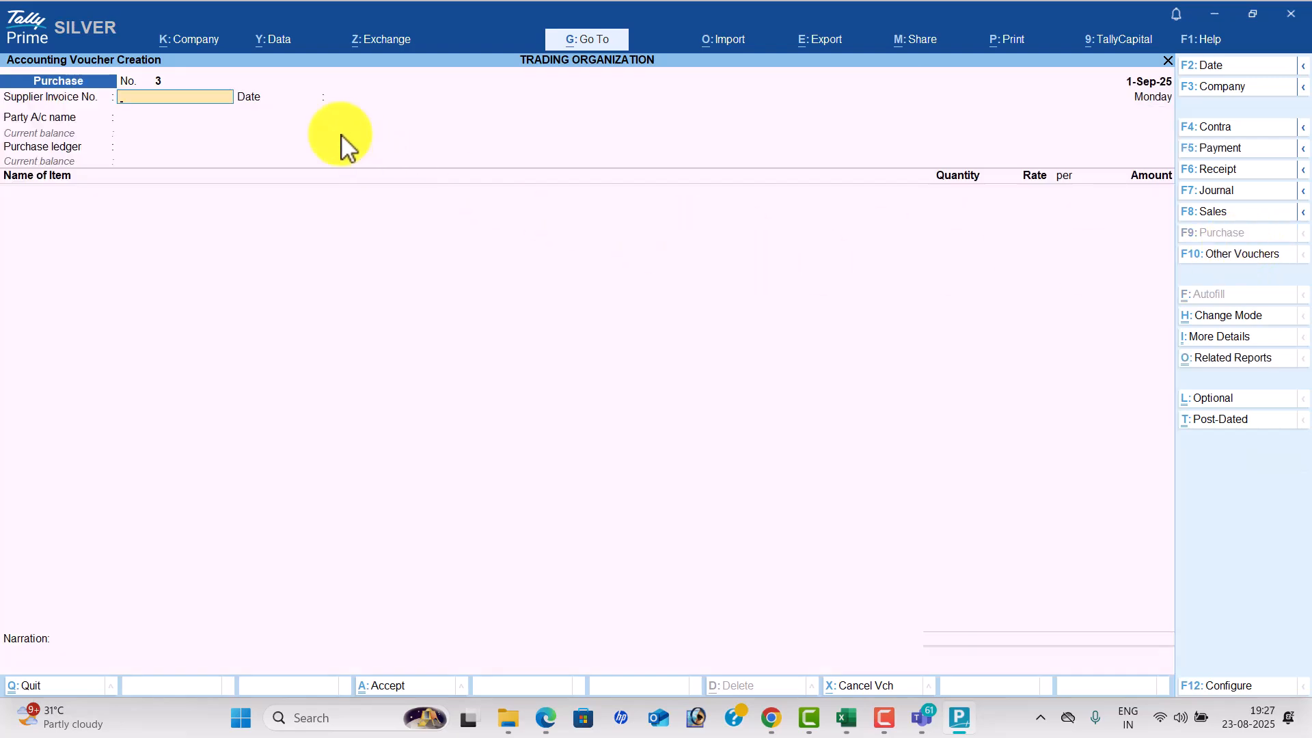
Enable separate Actual and Billed Quantity columns in invoices in the company features and save the change.
click(198, 43)
click(287, 279)
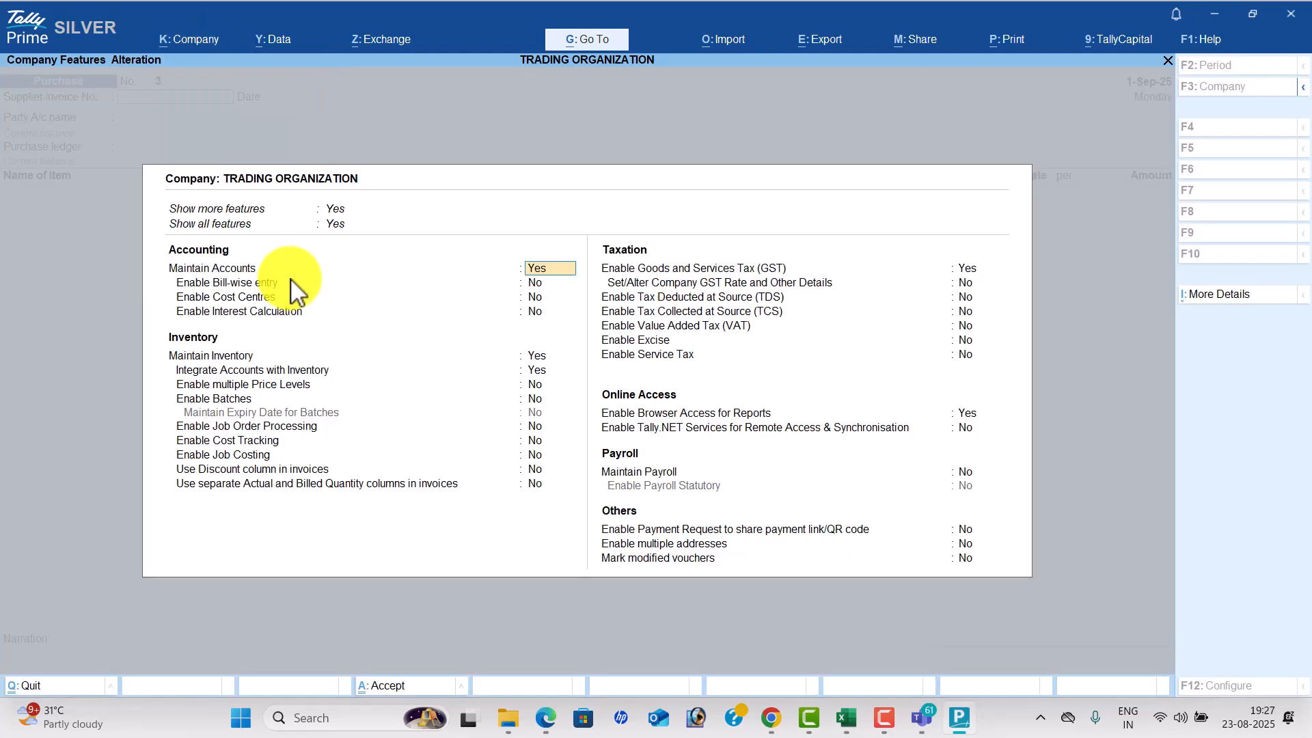
click(539, 484)
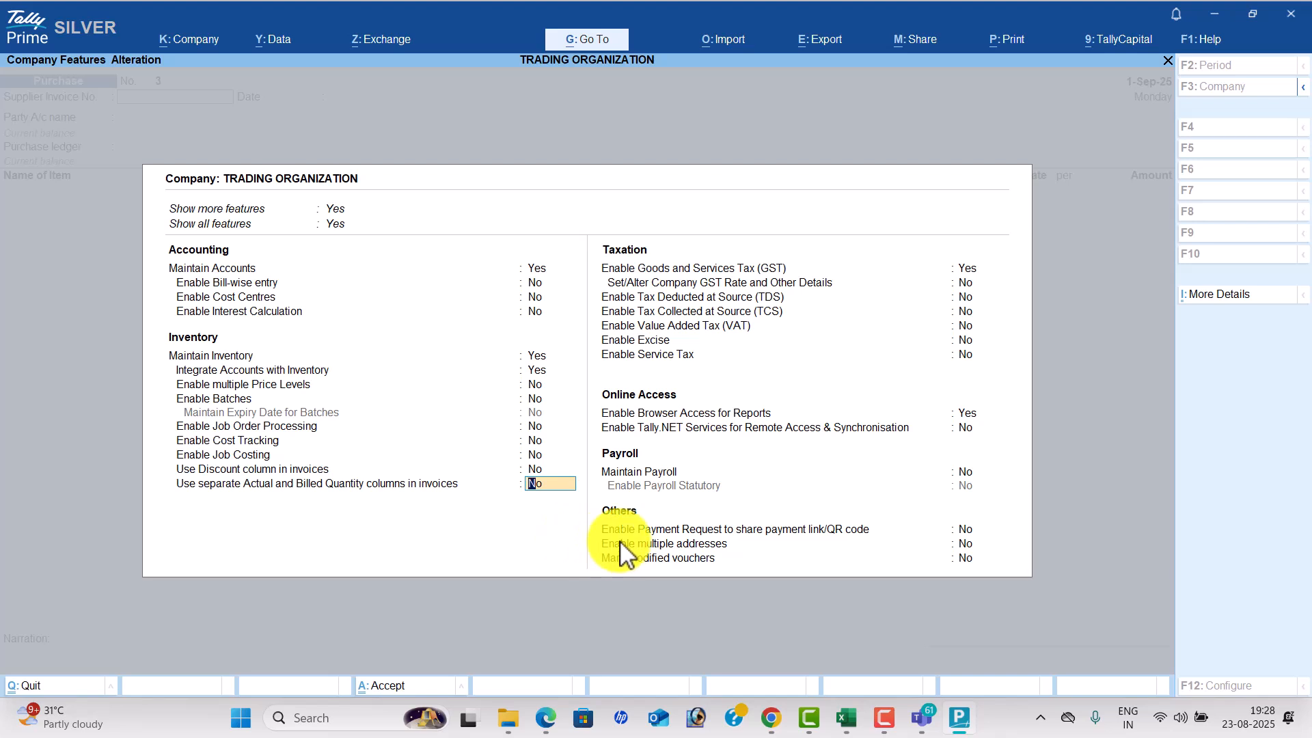
key(y)
key(ctrl)
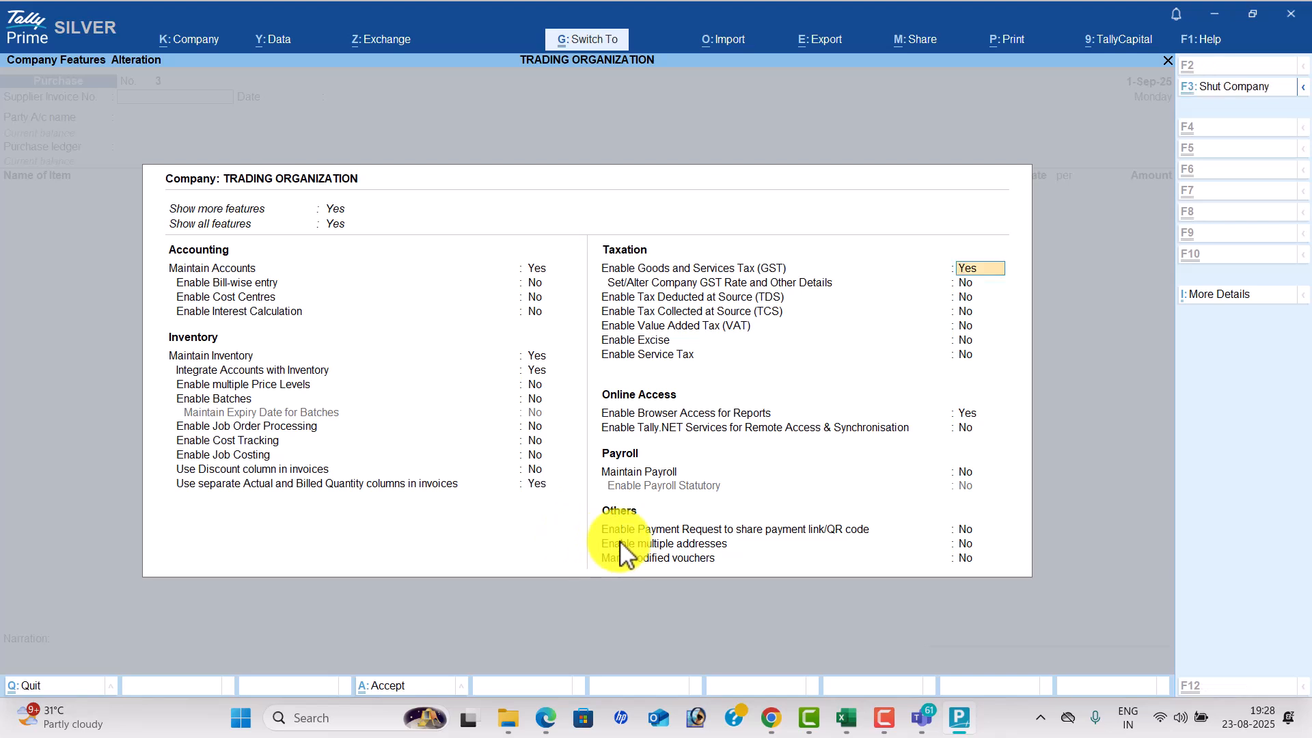
key(ctrl+a)
Start a party ledger named Raja Traders under Sundry Creditors, keeping Andhra Pradesh, India and the Regular registration type.
key(Return)
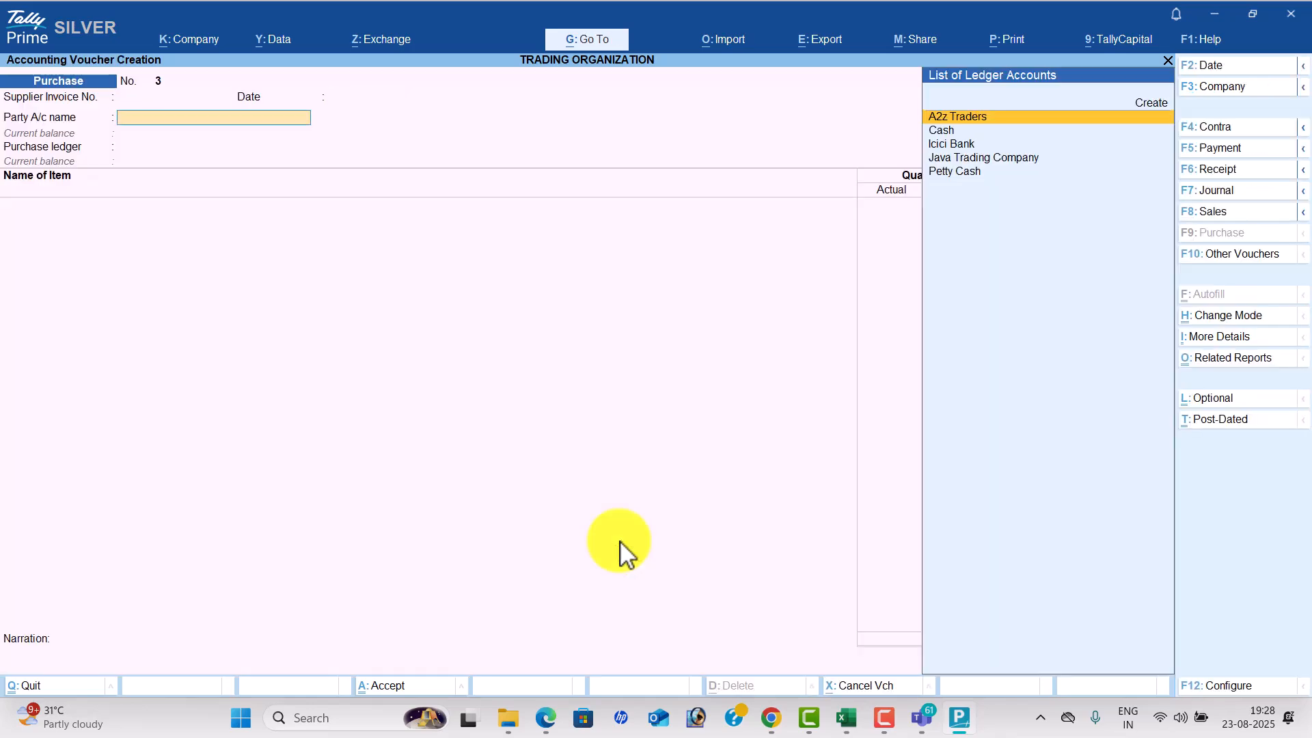
key(alt+c)
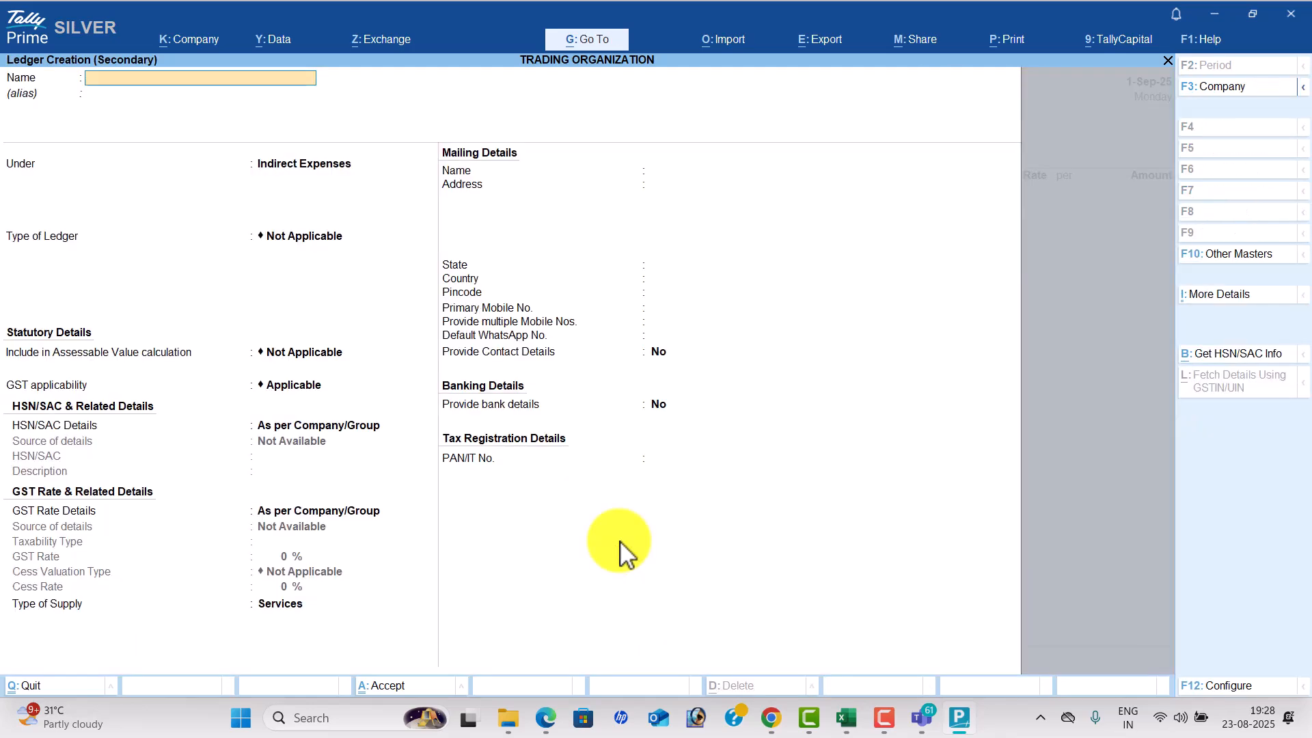
key(alt+Tab)
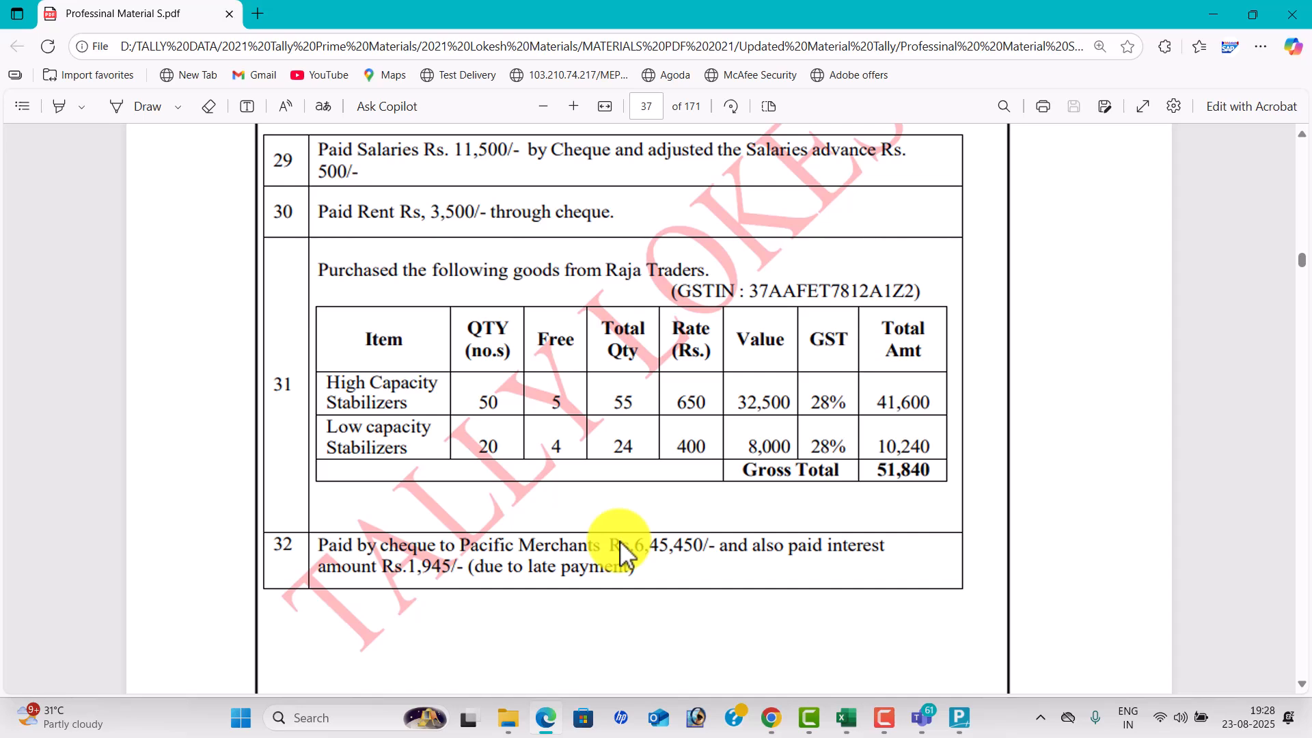
key(alt+Tab)
text(Raj  Traders)
key(Return)
text(Sun)
key(Return)
key(Return)
key(Return)
key(Return)
key(Return)
key(Return)
key(Return)
key(Return)
key(Return)
key(Return)
key(Return)
key(Return)
key(Return)
Enter the supplier's GSTIN from the practice PDF and save the Raja Traders ledger.
key(alt+Tab)
key(alt+Tab)
text(3)
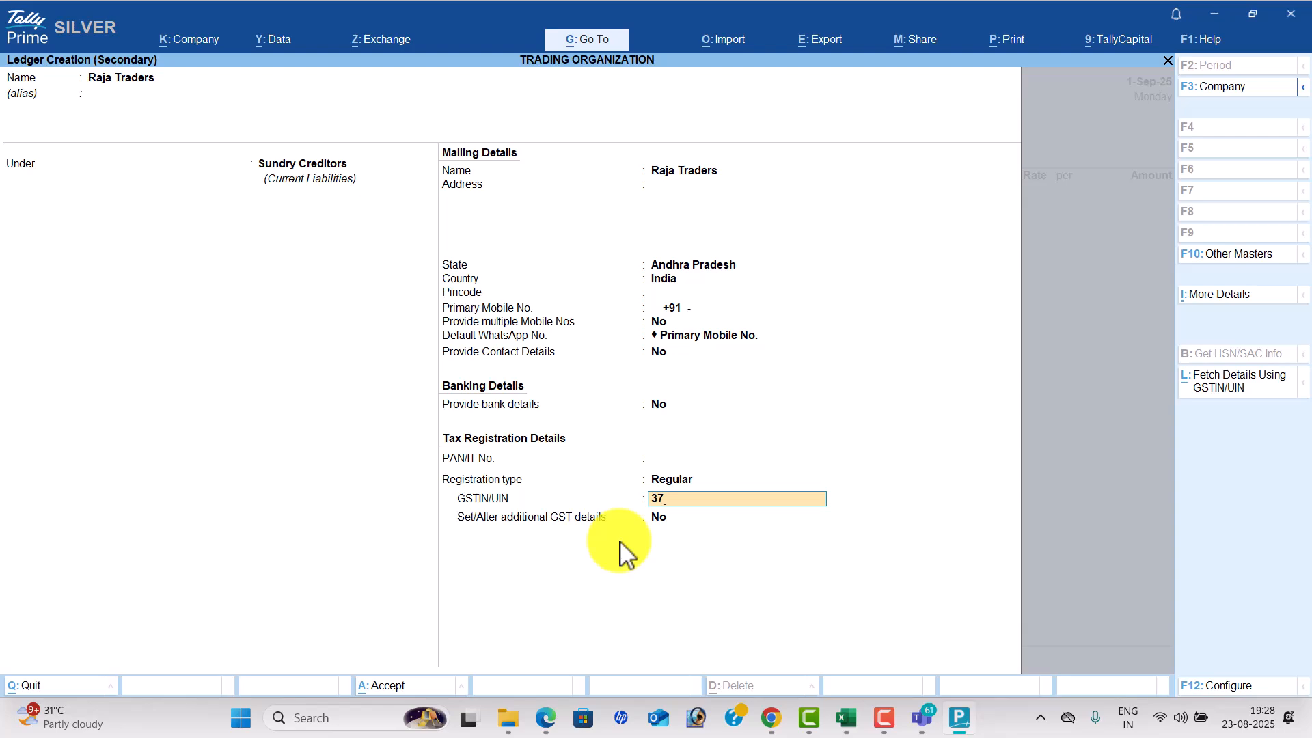
text(7A)
key(alt+Tab)
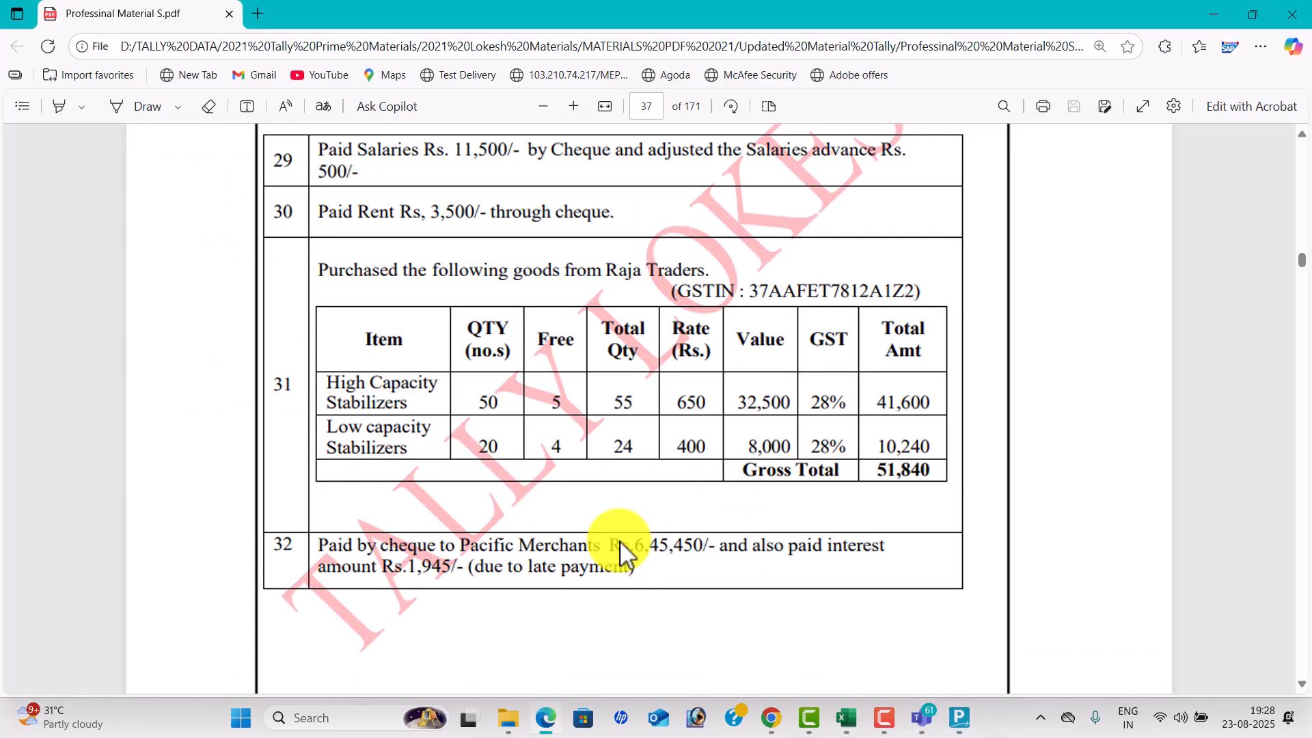
key(alt+Tab)
text(AF)
key(alt+Tab)
key(alt+Tab)
text(T78)
key(alt+Tab)
key(alt+Tab)
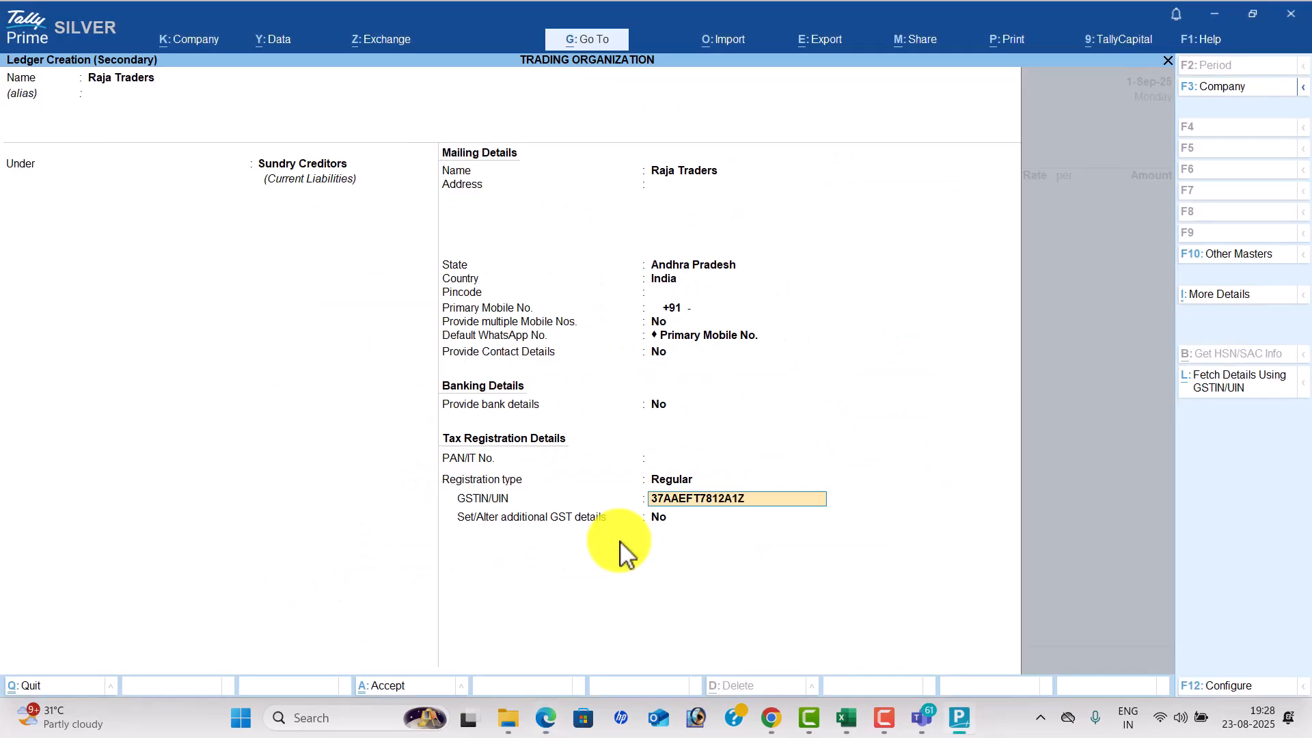
key(alt+Tab)
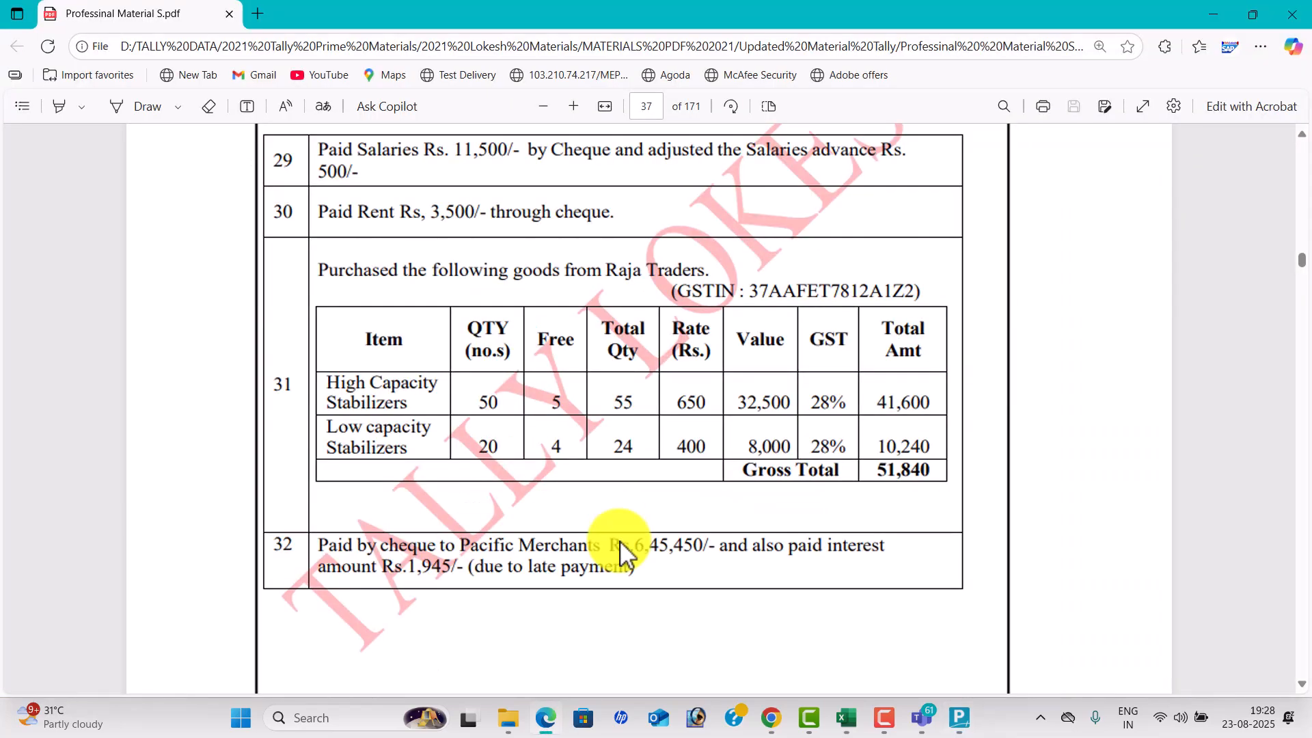
key(alt+Tab)
text(2)
key(Return)
key(Return)
Use the Purchase ledger for the voucher and choose High Capacity Stabilizers3 as the first item.
key(Return)
key(Return)
key(Return)
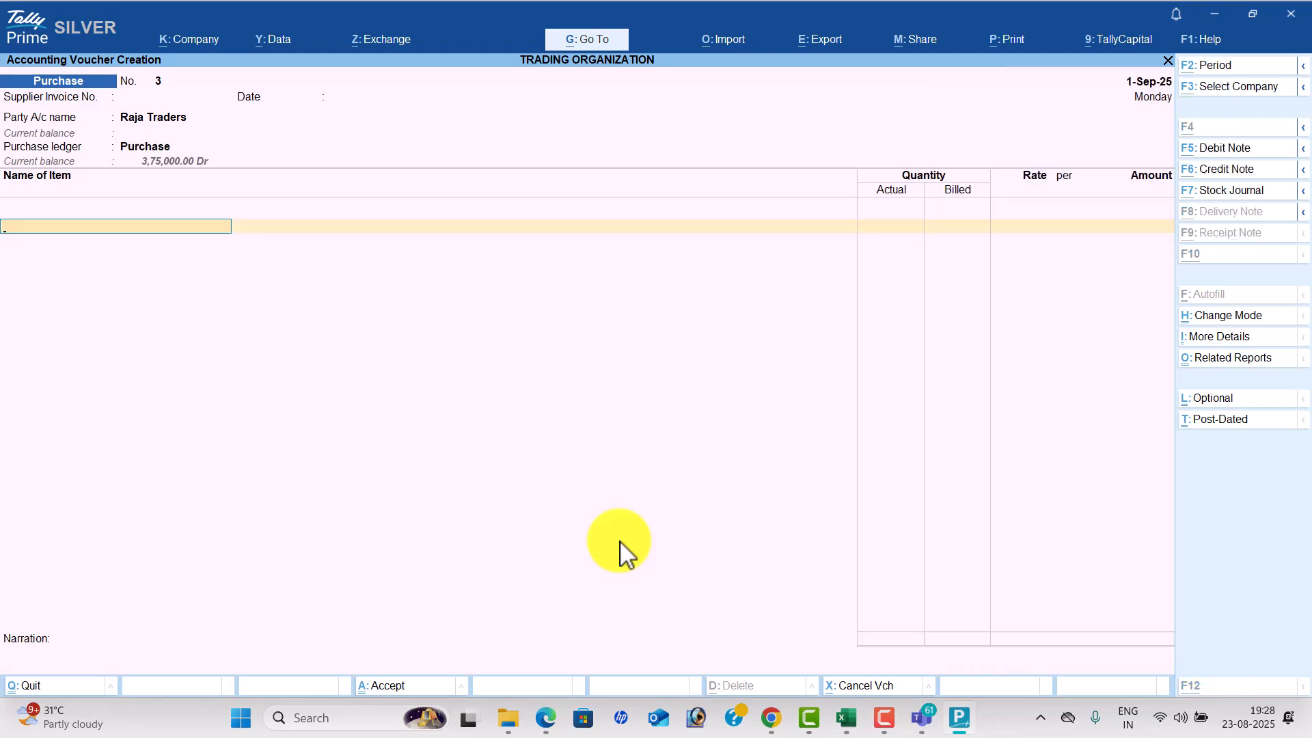
key(alt+Tab)
key(alt+Tab)
key(Return)
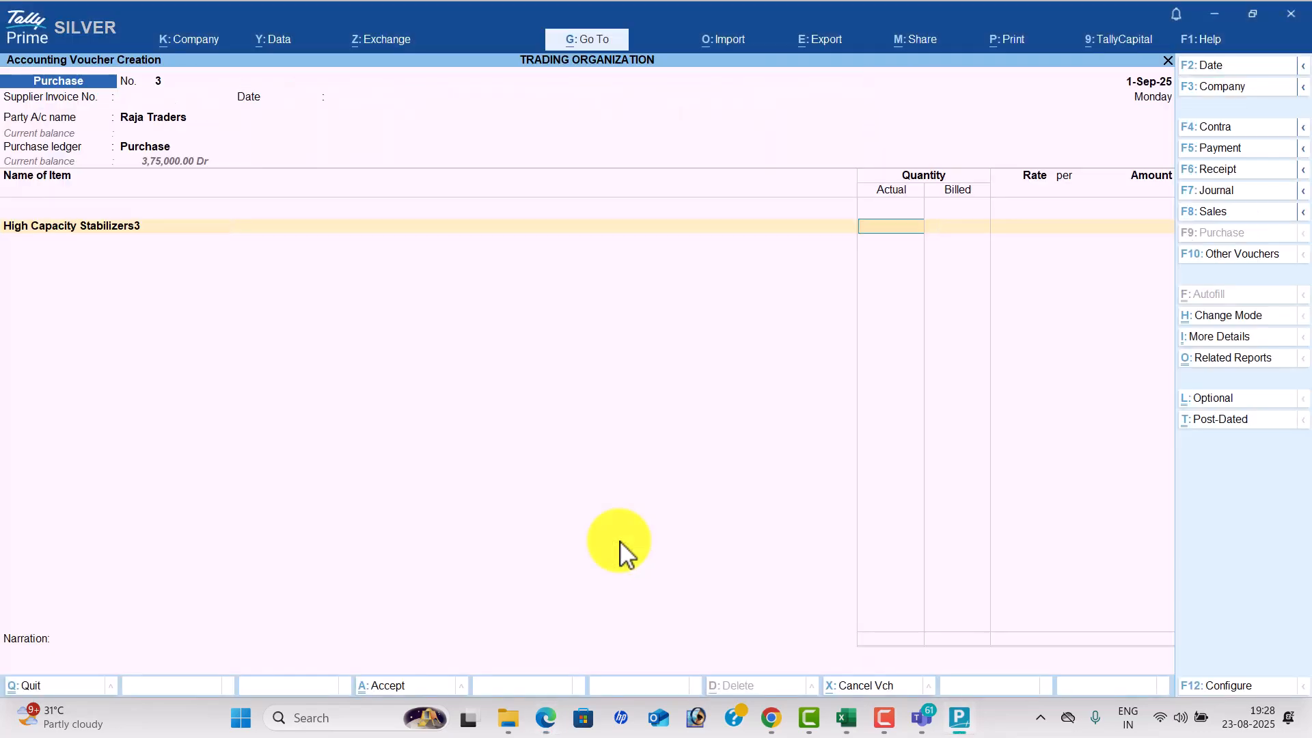
Set the High Capacity Stabilizers3 line to 55 nos actual and 50 nos billed at a rate of 650.
key(alt+Tab)
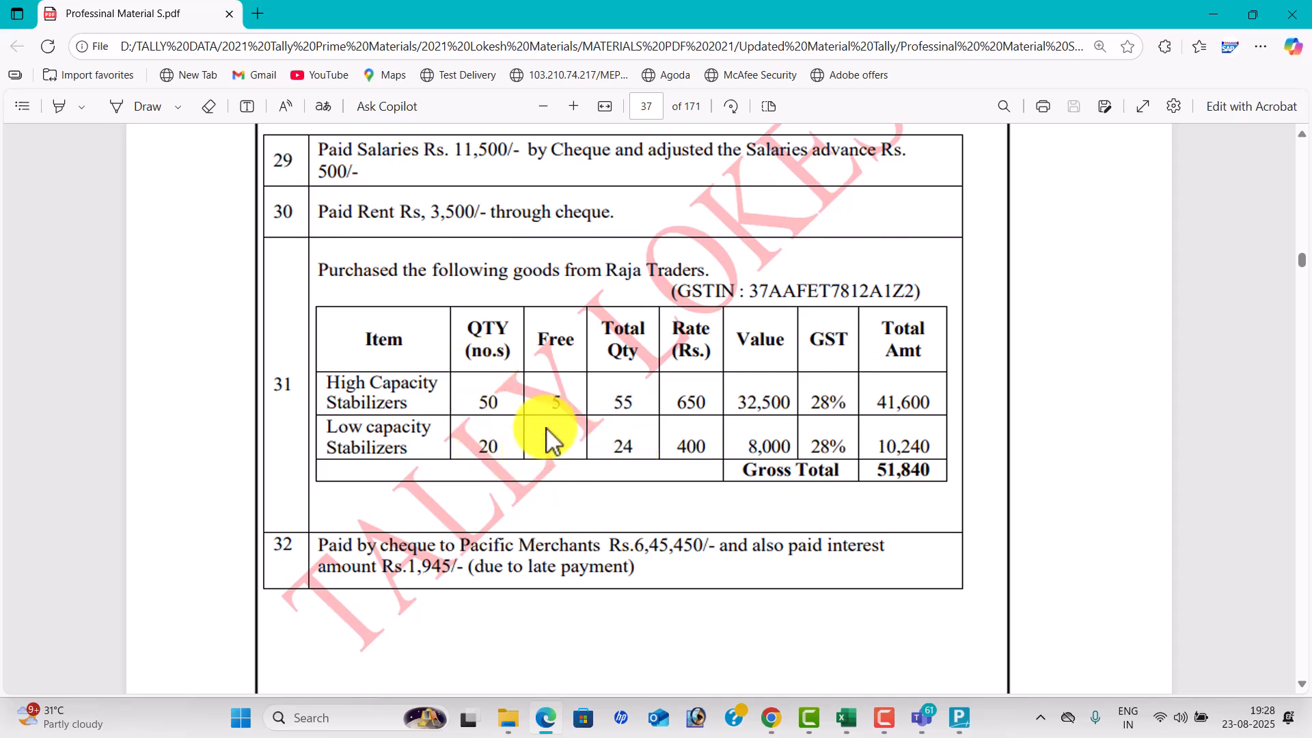
key(alt+Tab)
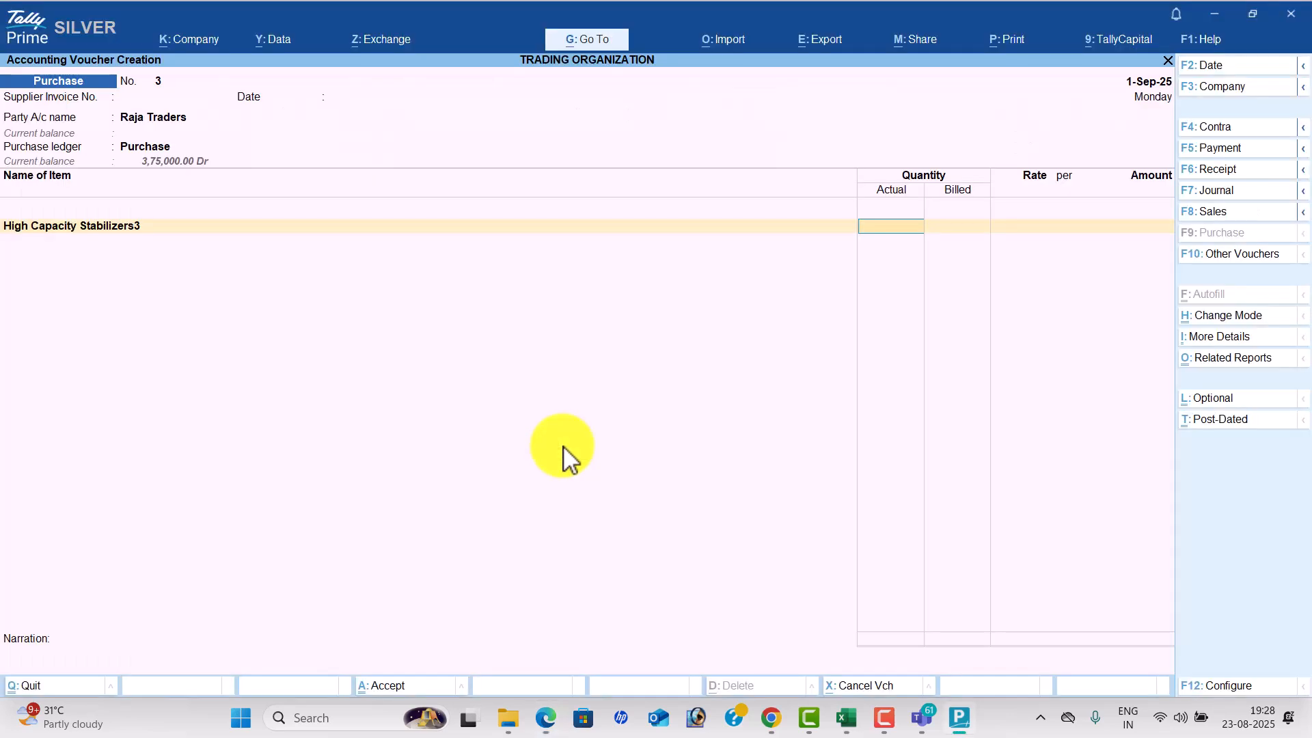
text(55)
key(Return)
text(2)
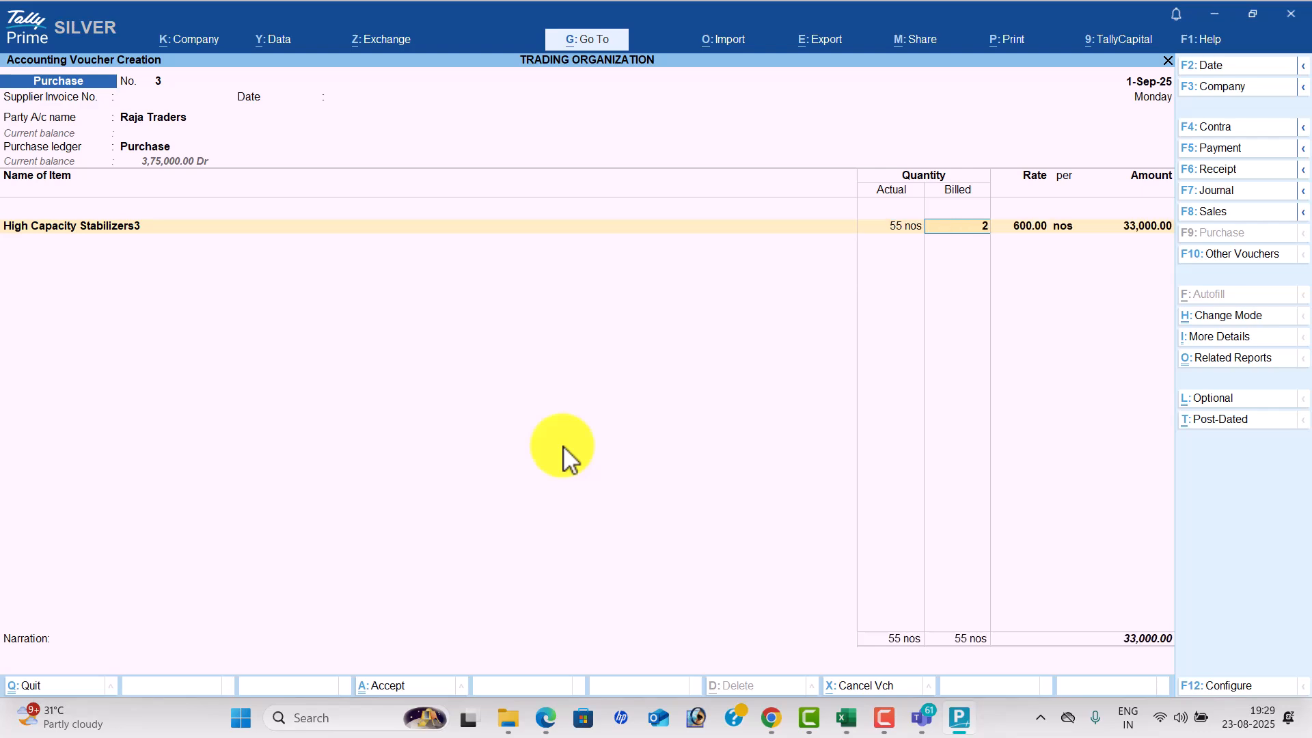
text(50)
key(Return)
key(alt+Tab)
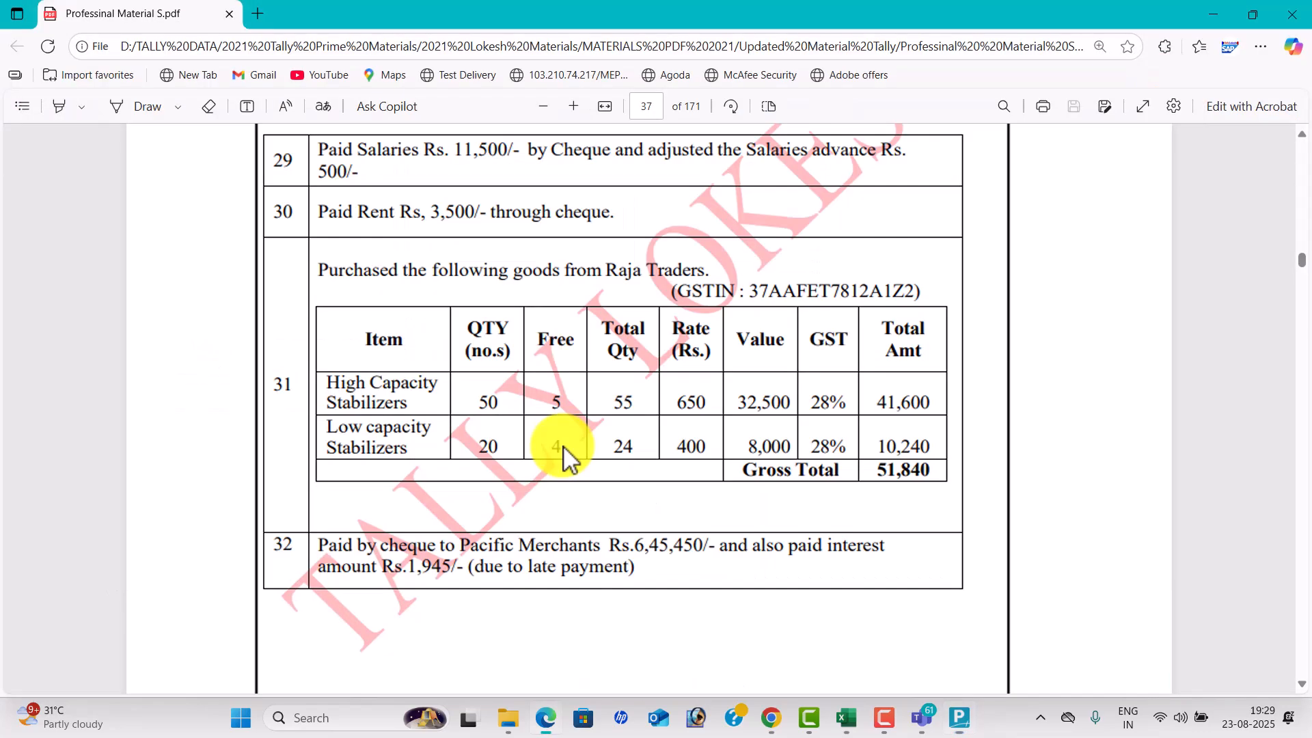
key(alt+Tab)
text(650)
key(Return)
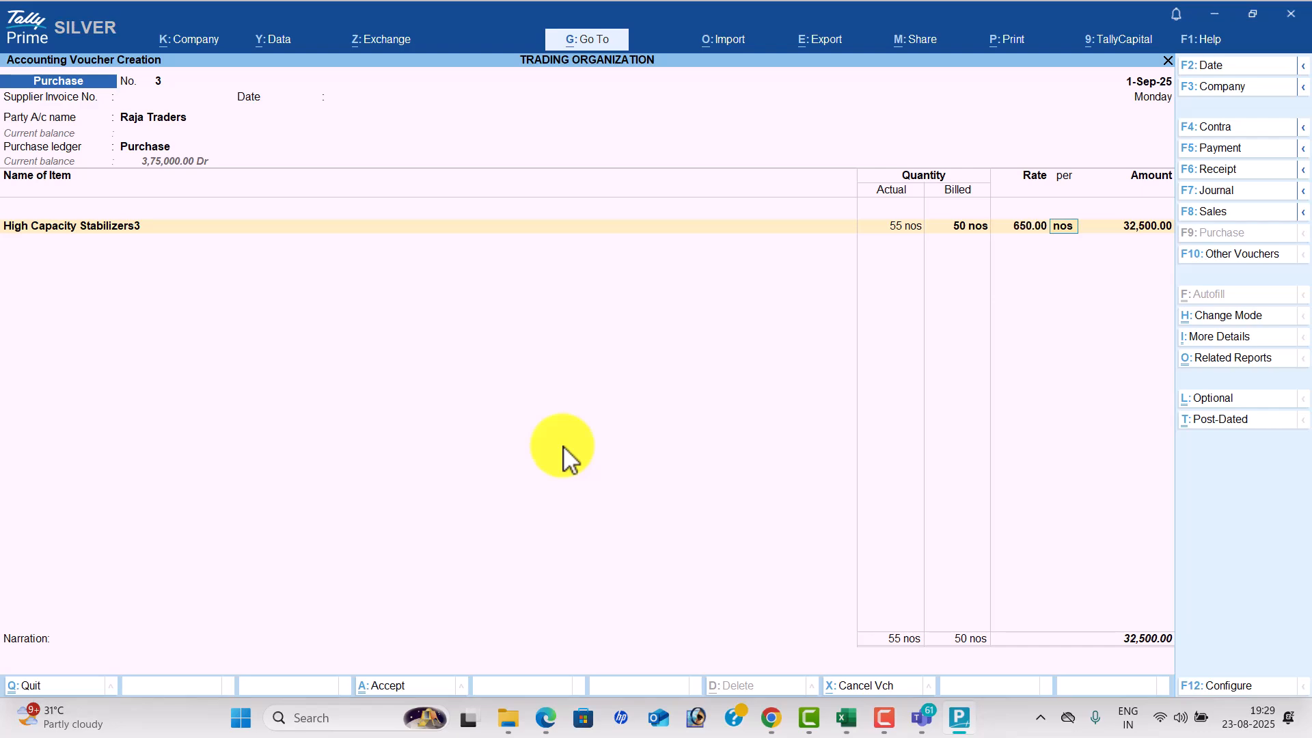
key(Return)
Add Low Capacity Stabilizers with 24 nos actual and 20 nos billed quantity at a rate of 400.
key(alt+Tab)
key(alt+Tab)
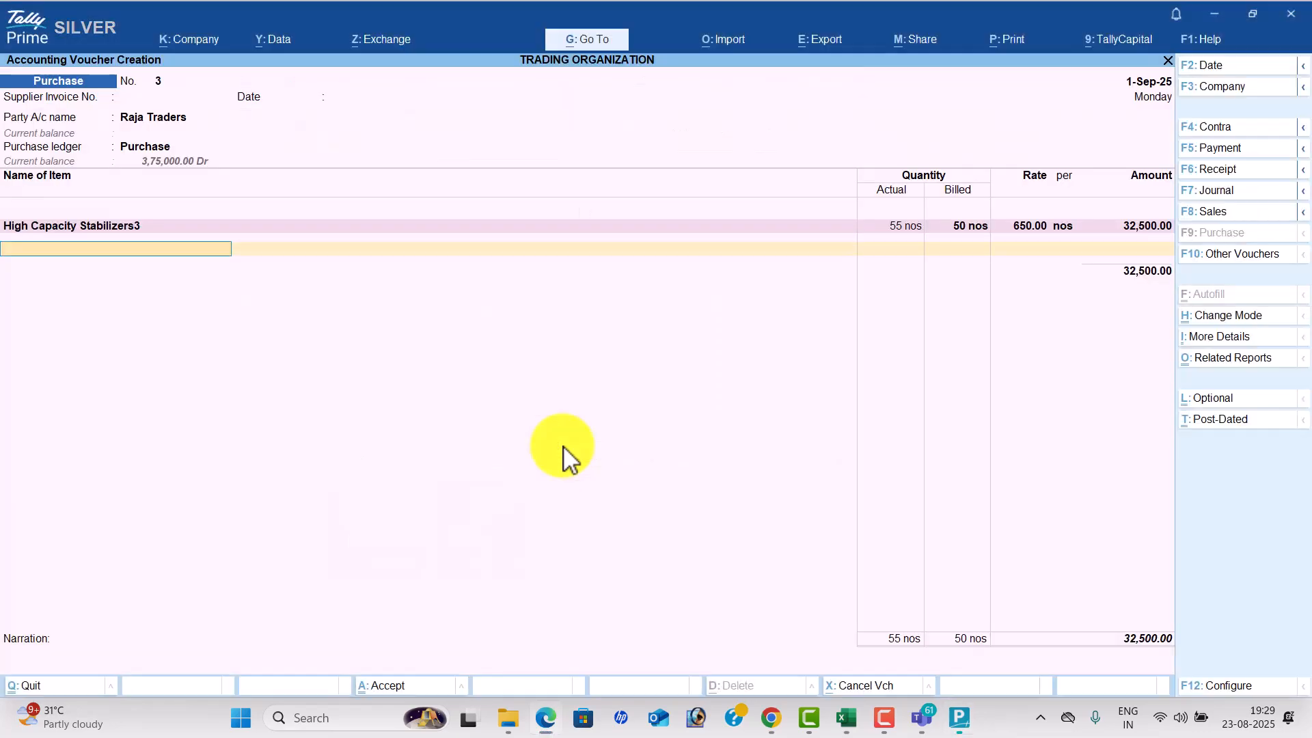
key(Return)
key(alt+Tab)
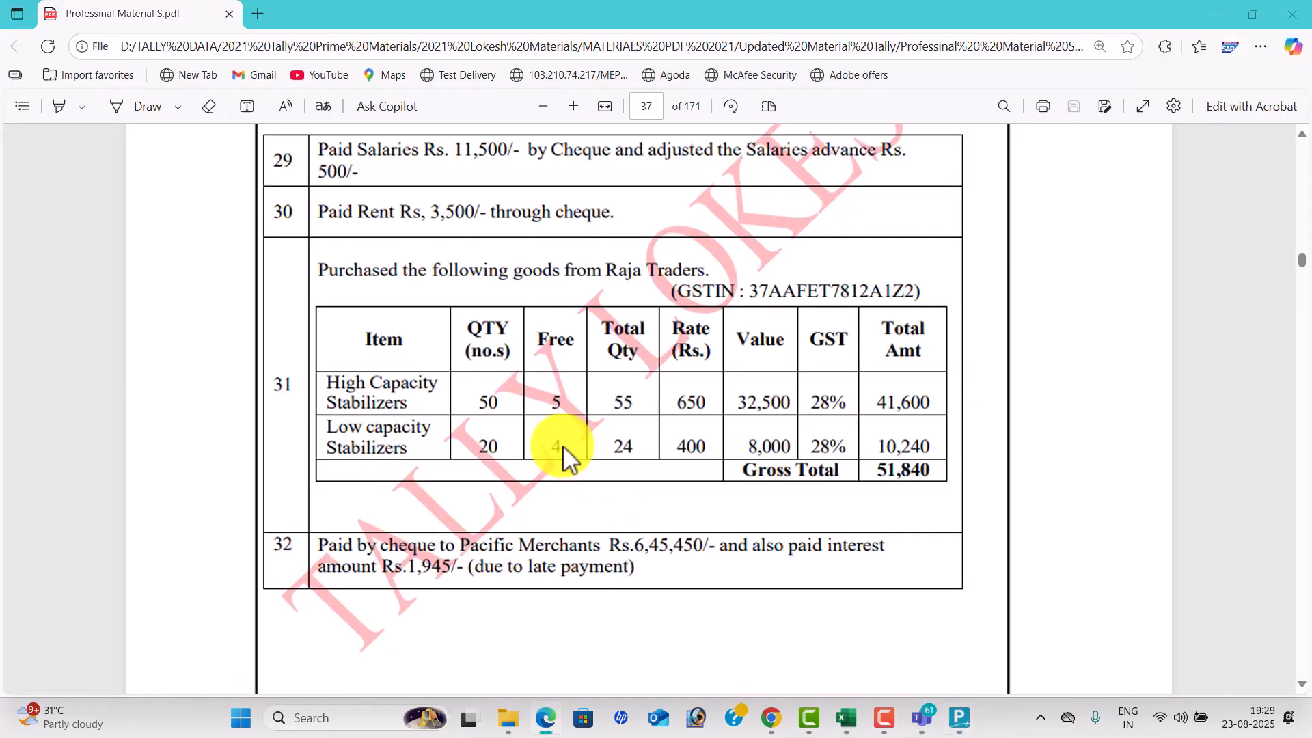
key(alt+Tab)
text(24)
key(Return)
text(20 nos)
key(Return)
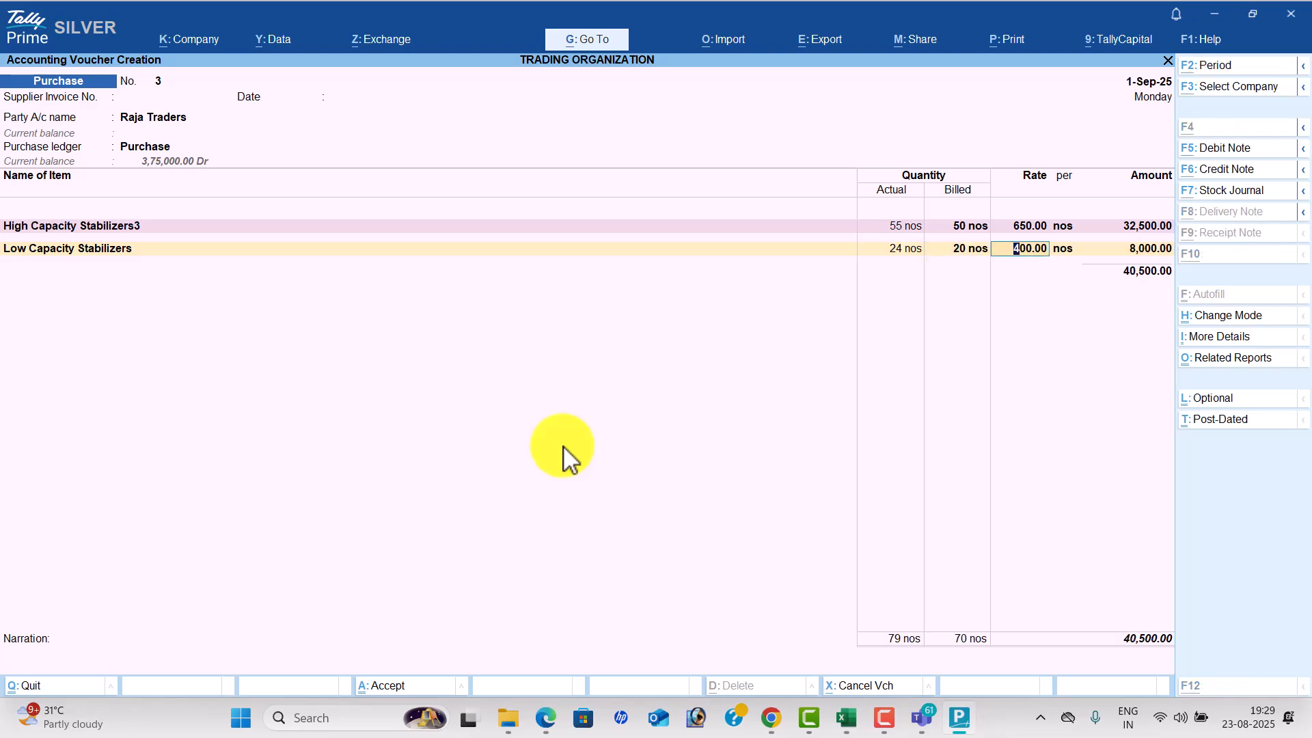
key(alt+Tab)
key(alt+Tab)
key(Return)
key(Return)
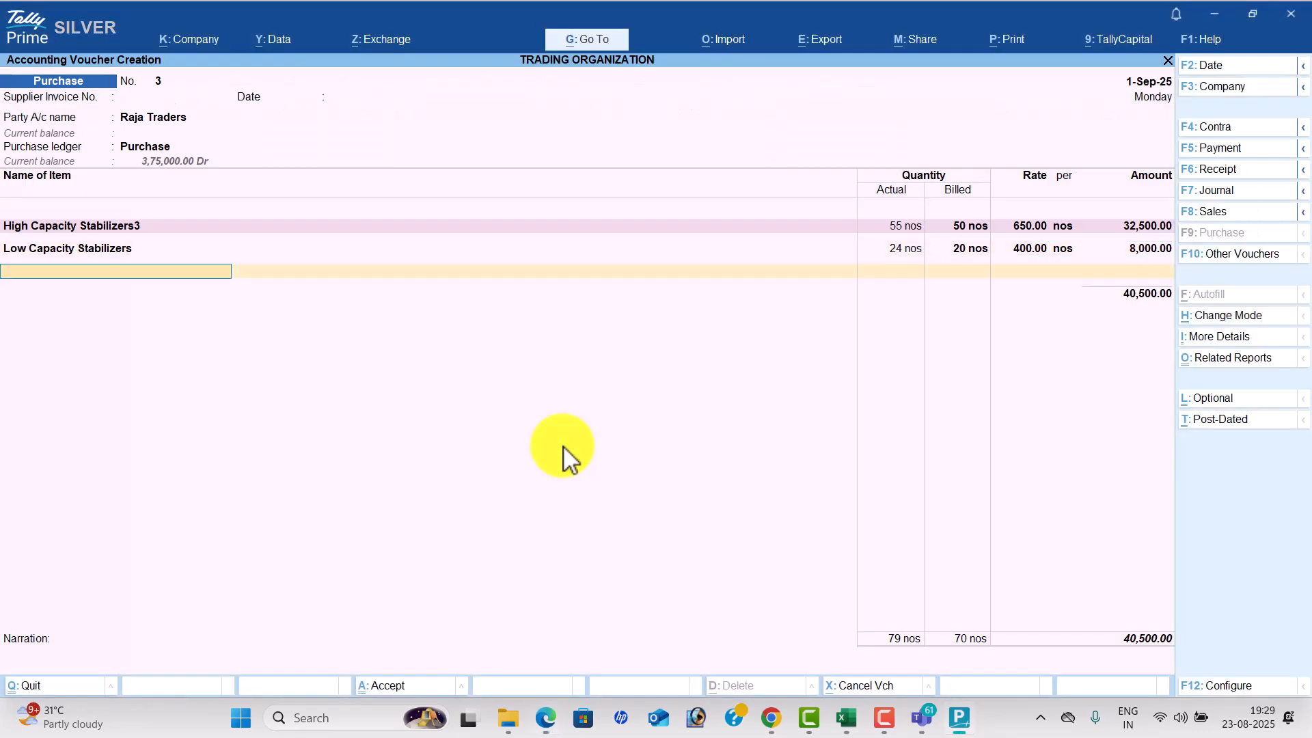
Add CGST and SGST to the Raja Traders purchase and compare the voucher total with the practice PDF's gross total.
key(Return)
text(c)
key(Return)
key(Return)
text(s)
key(Return)
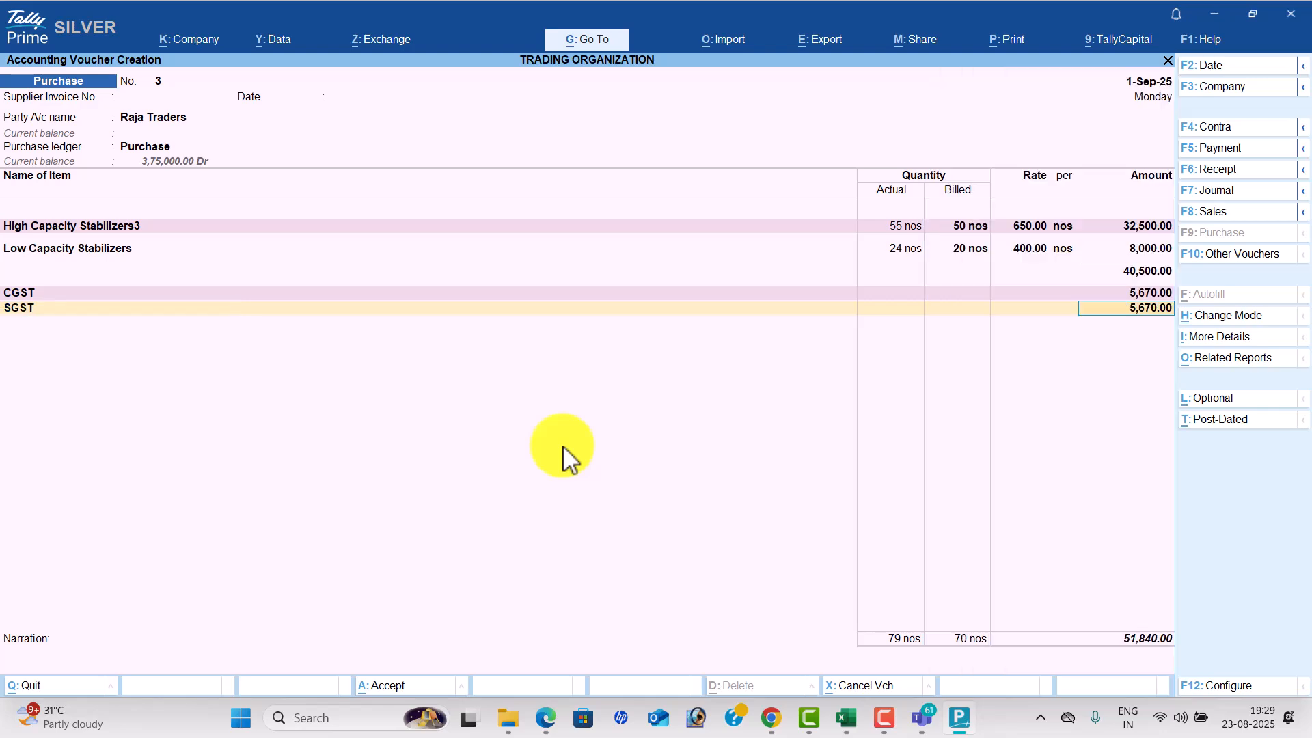
key(alt+Tab)
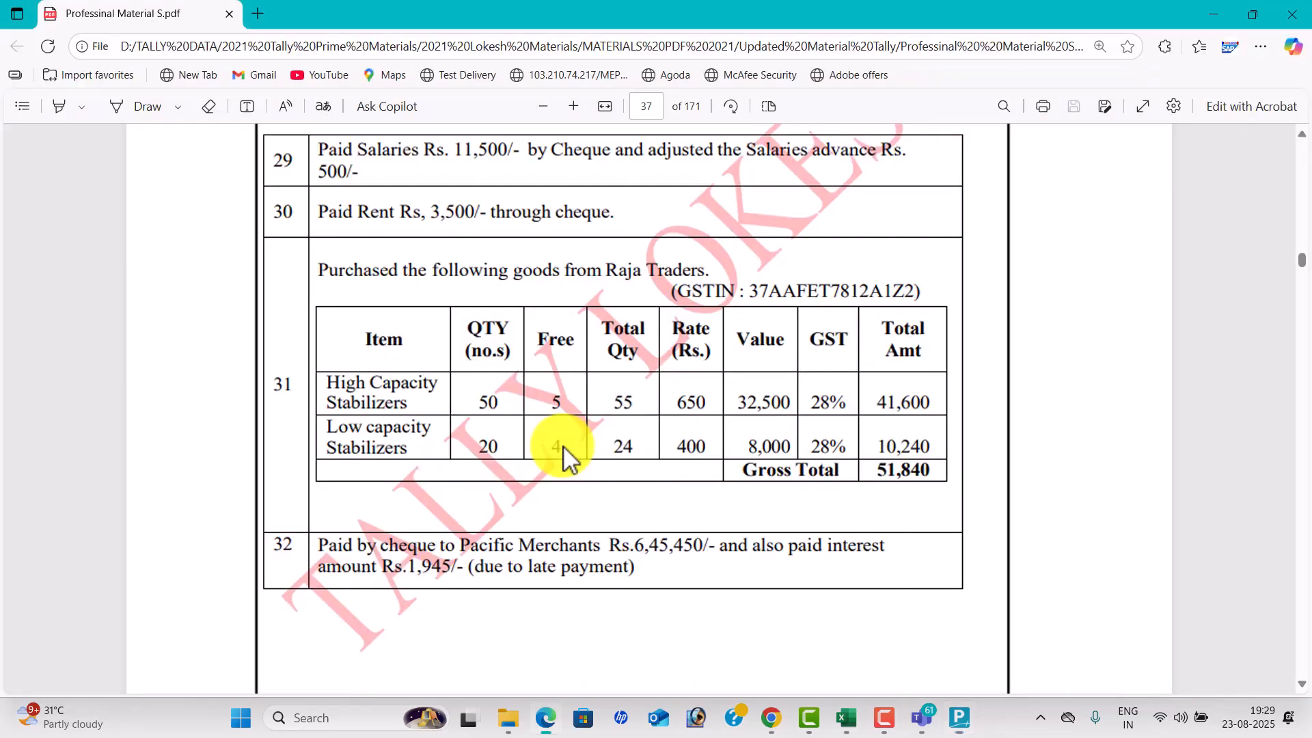
key(alt+Tab)
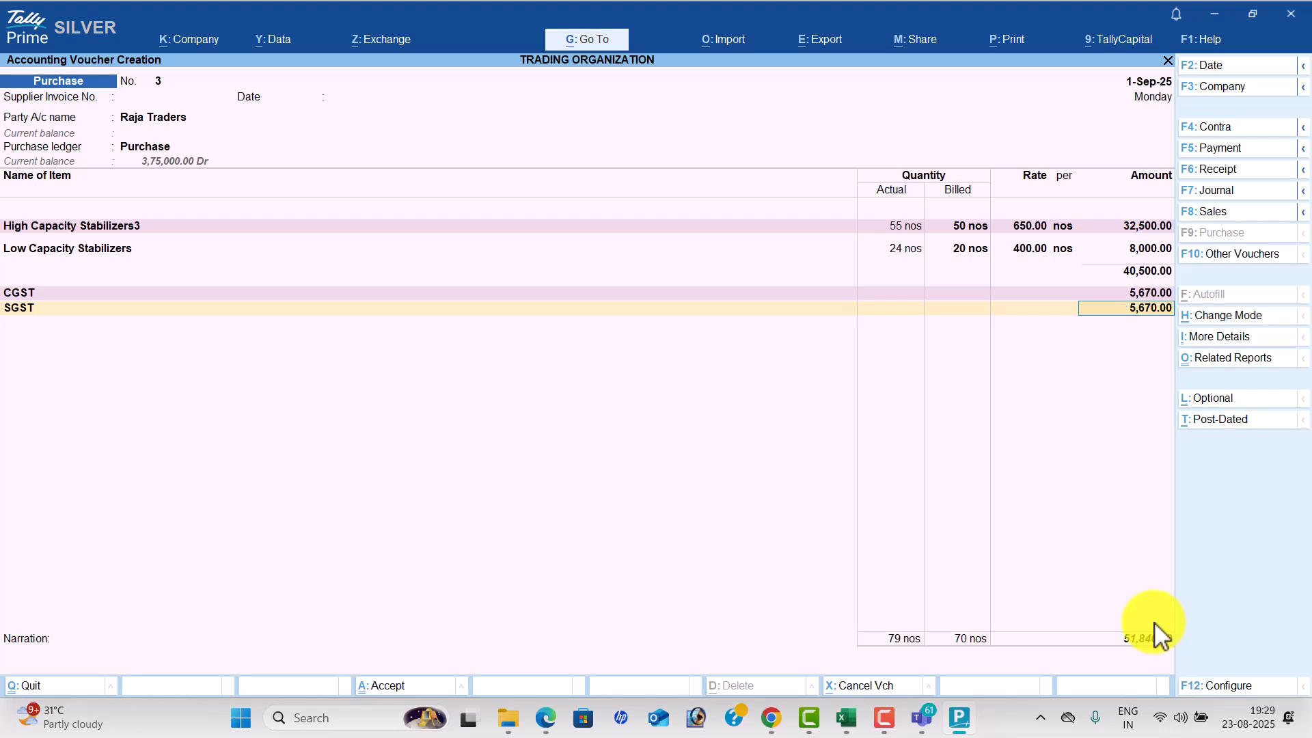
Set Provide GST/e-Way Bill details to No and save the Raja Traders purchase voucher without a narration.
key(Return)
key(Return)
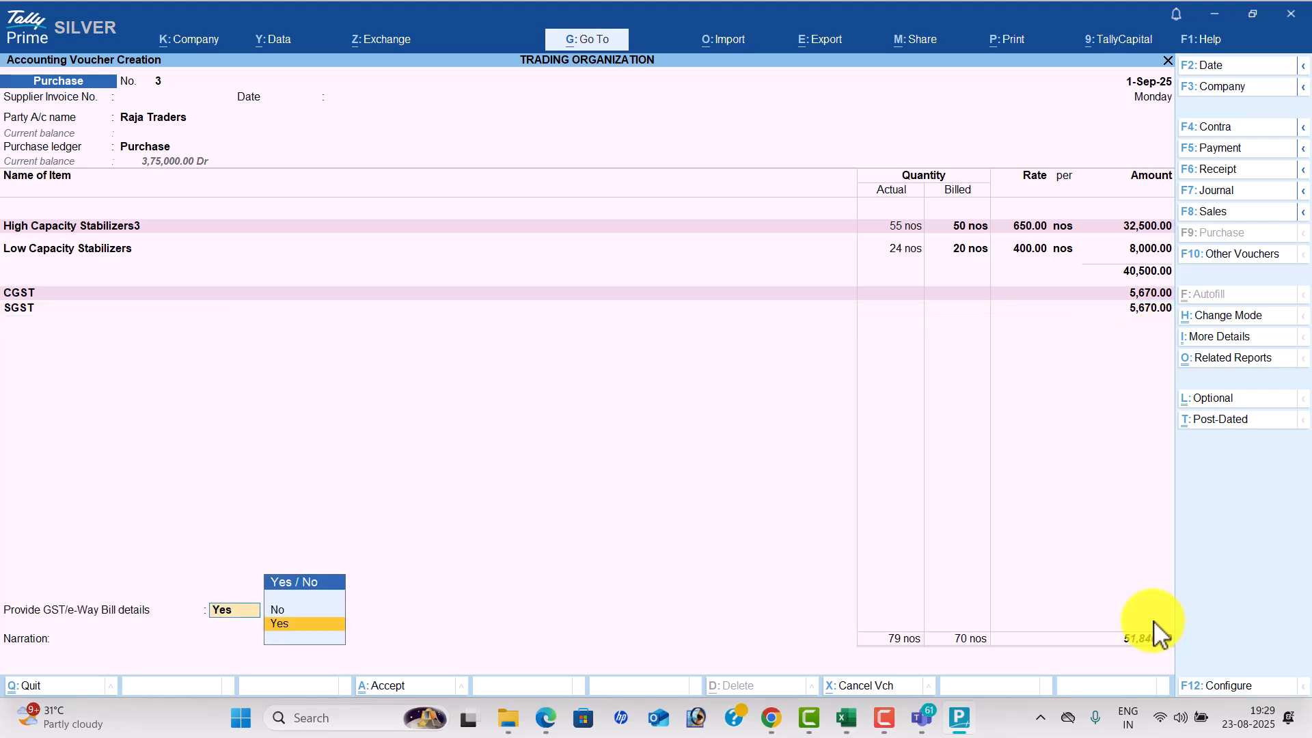
key(Up)
key(Return)
key(Return)
key(Return)
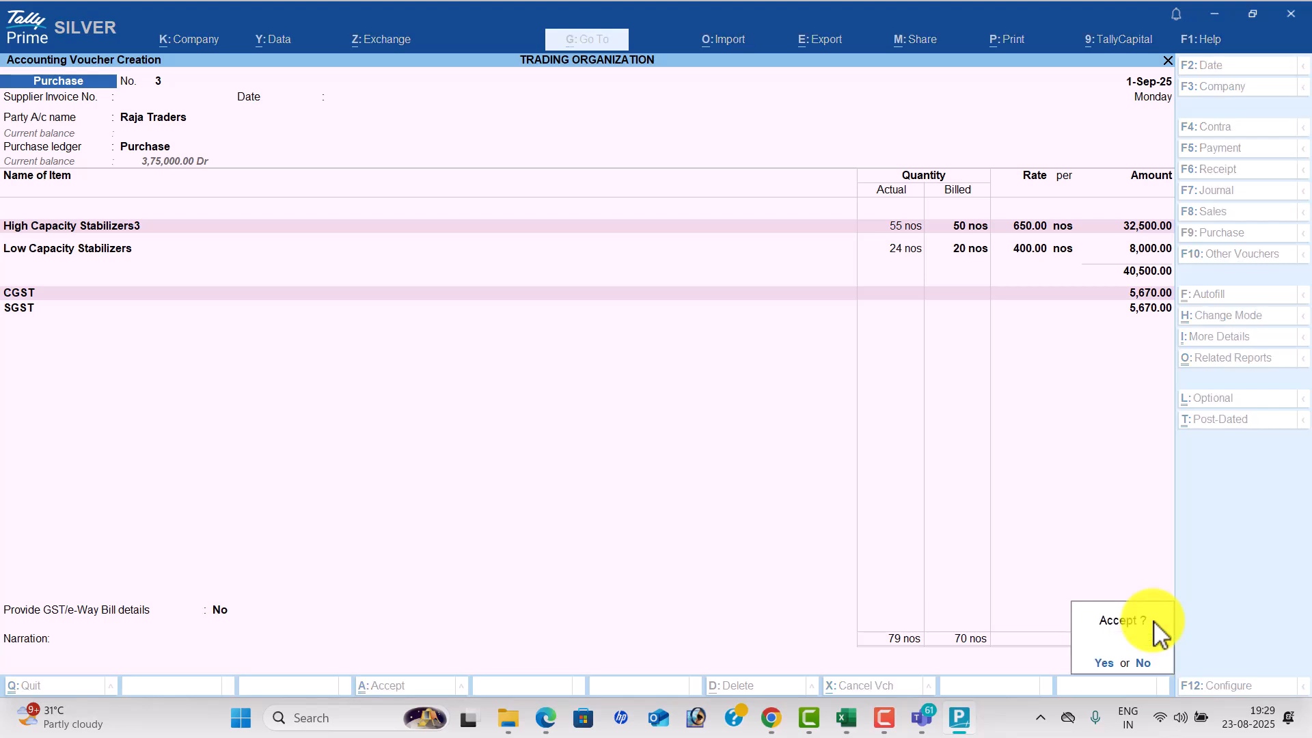
key(Return)
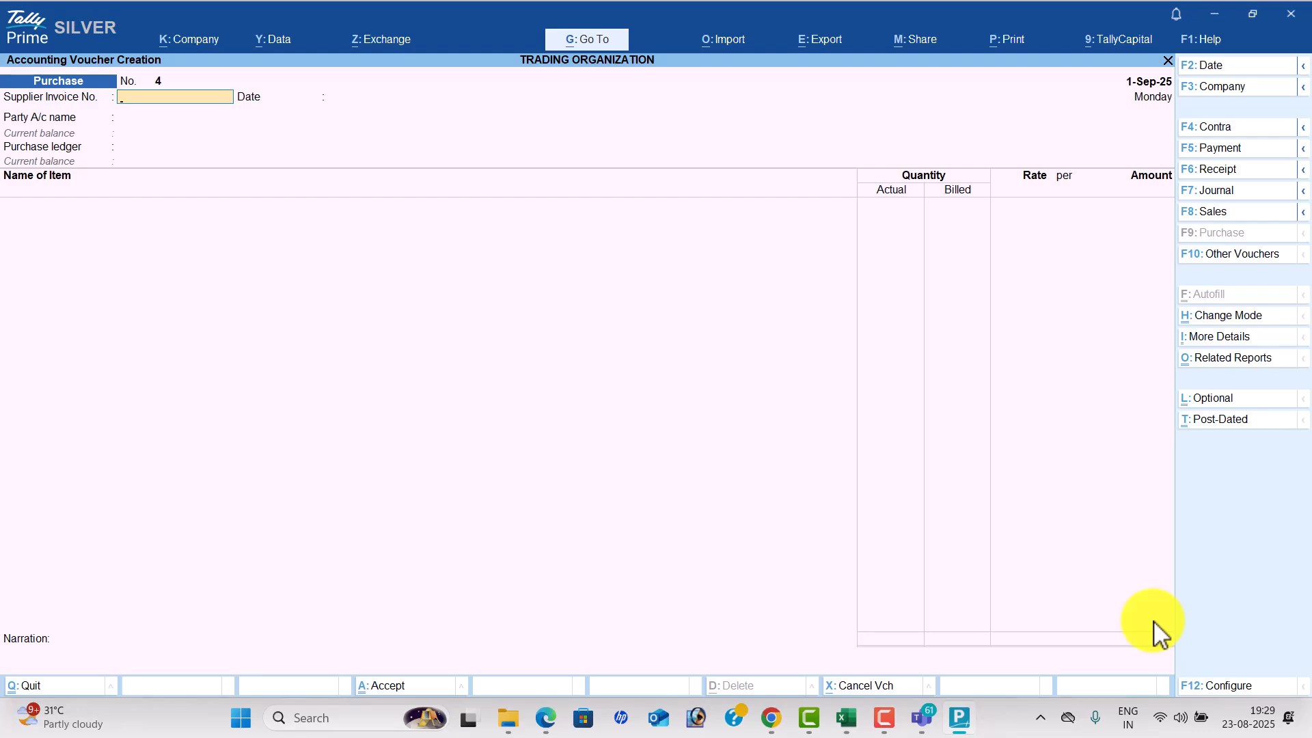
Start a payment voucher for transaction 32 from the practice PDF and debit A2z Traders with 6,45,450.
key(alt+Tab)
scroll(797, 667, down, 2)
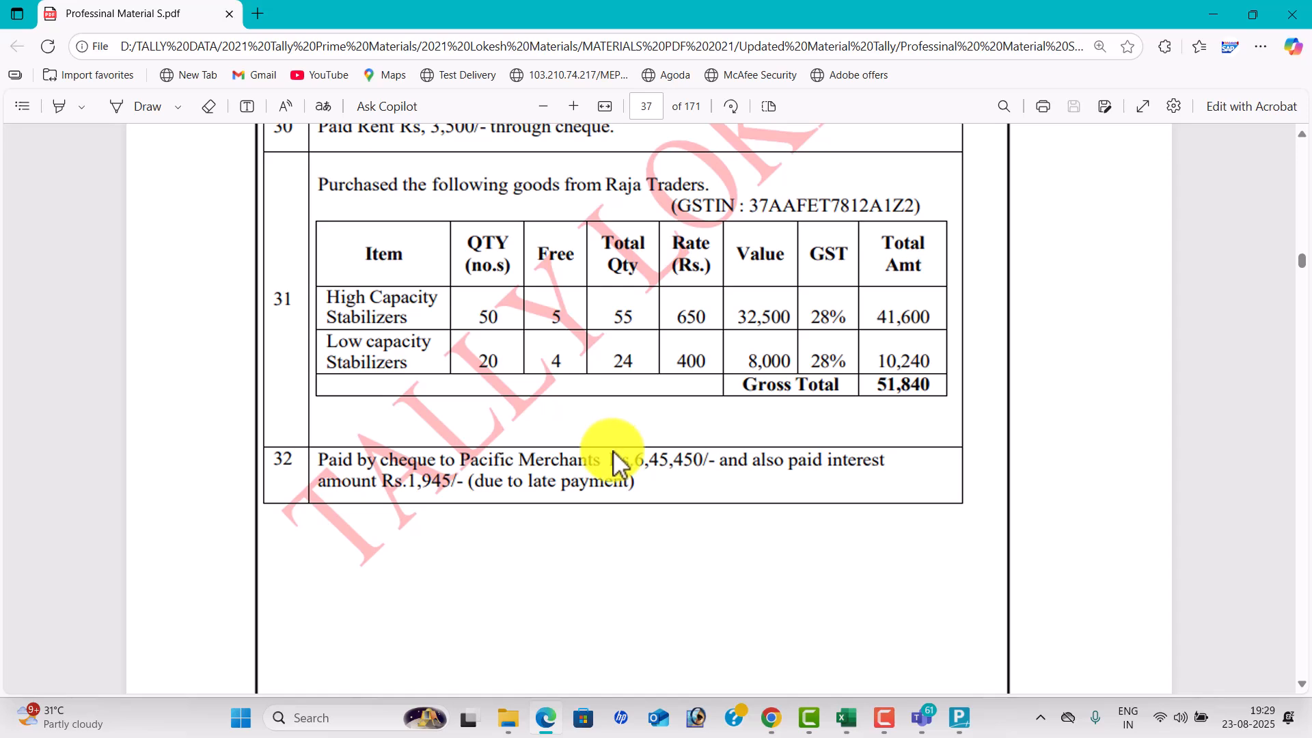
key(alt+Tab)
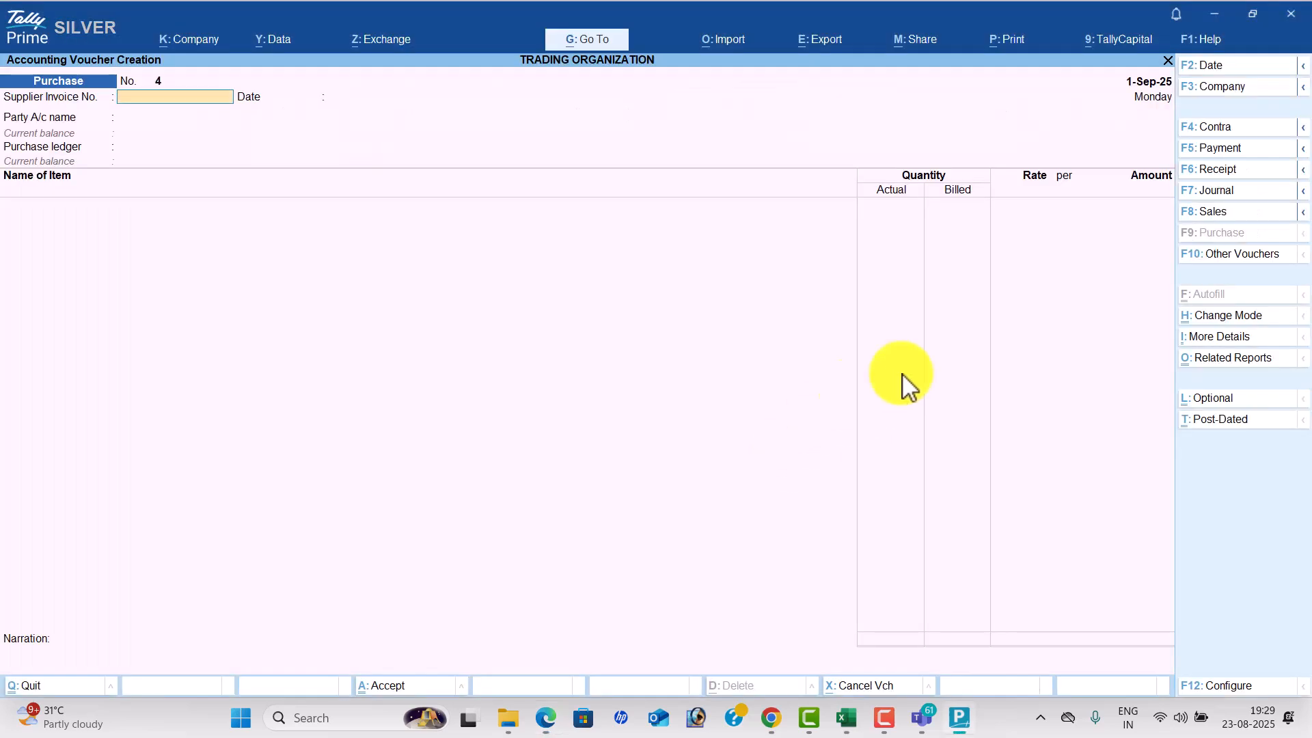
click(1250, 148)
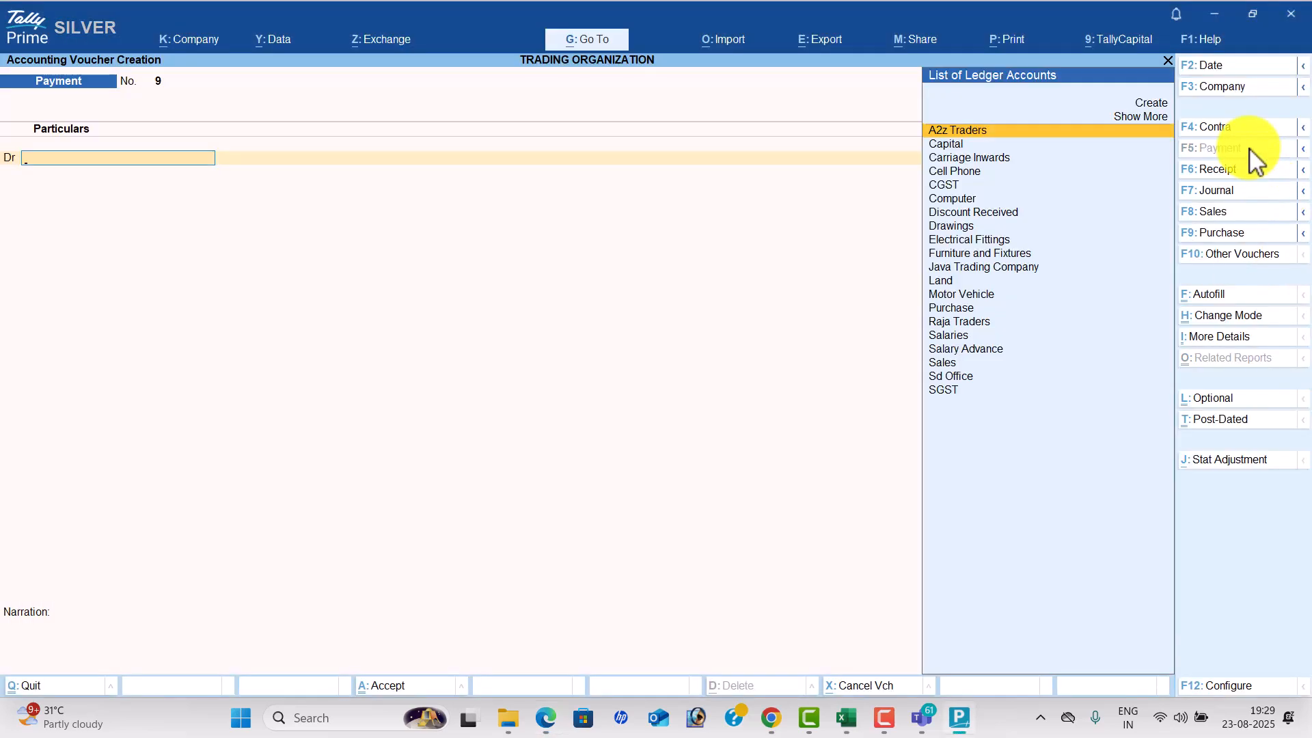
key(Return)
key(alt+Tab)
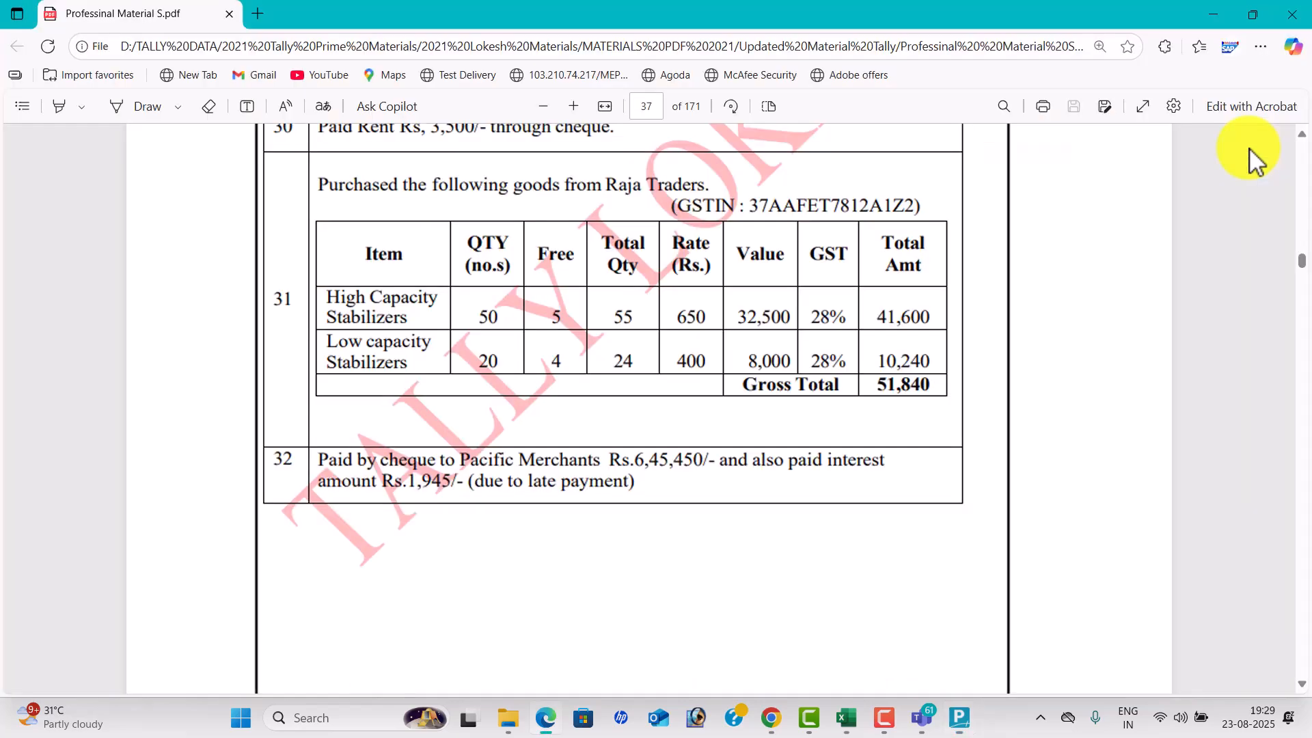
key(alt+Tab)
text(645)
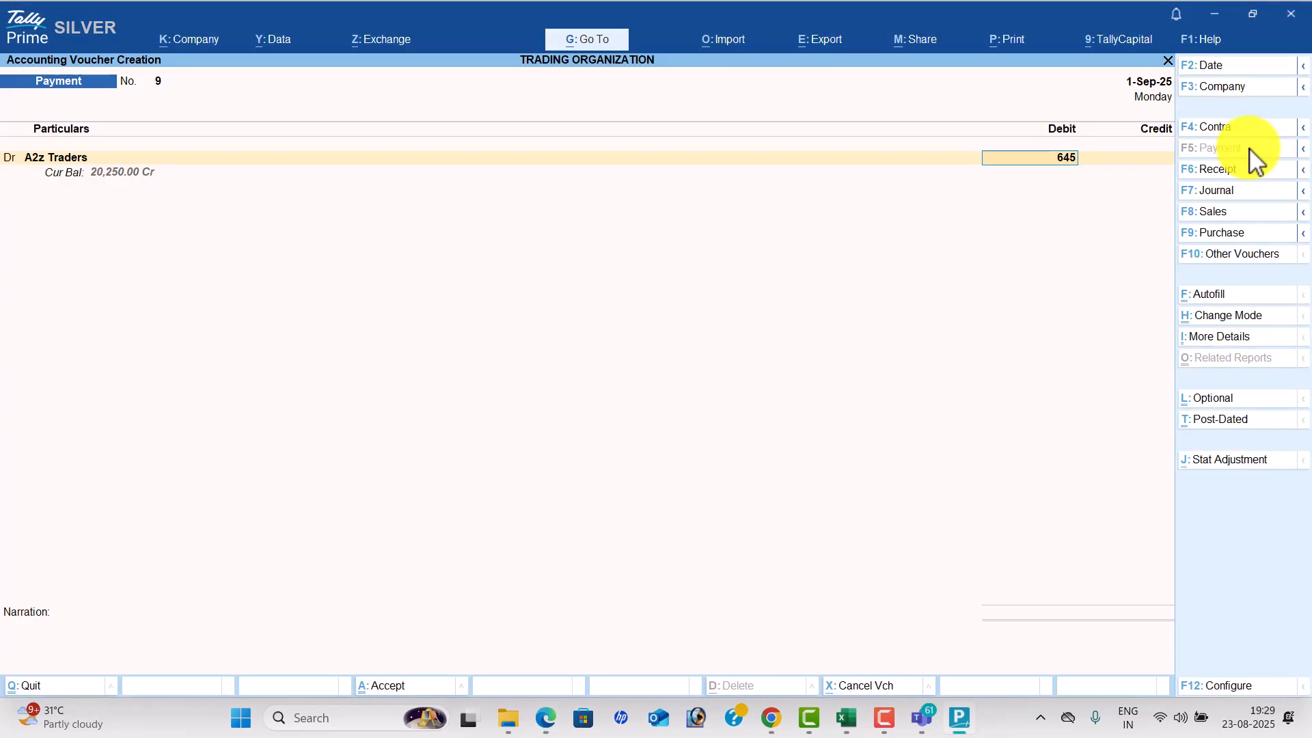
key(alt+Tab)
key(alt+Tab)
text(450)
key(Return)
key(Return)
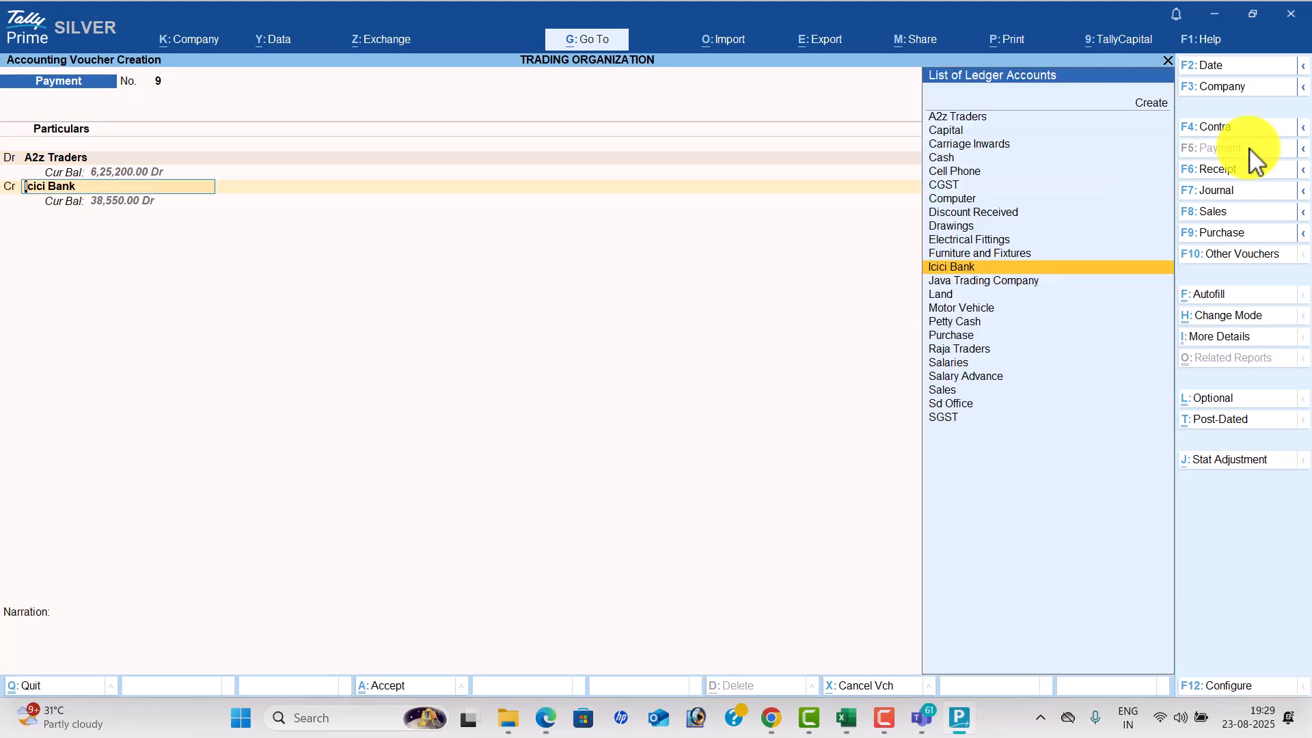
Change the second payment line to a debit and create an Interest Paid ledger for it under Indirect Expenses.
key(BackSpace)
text(D)
key(Return)
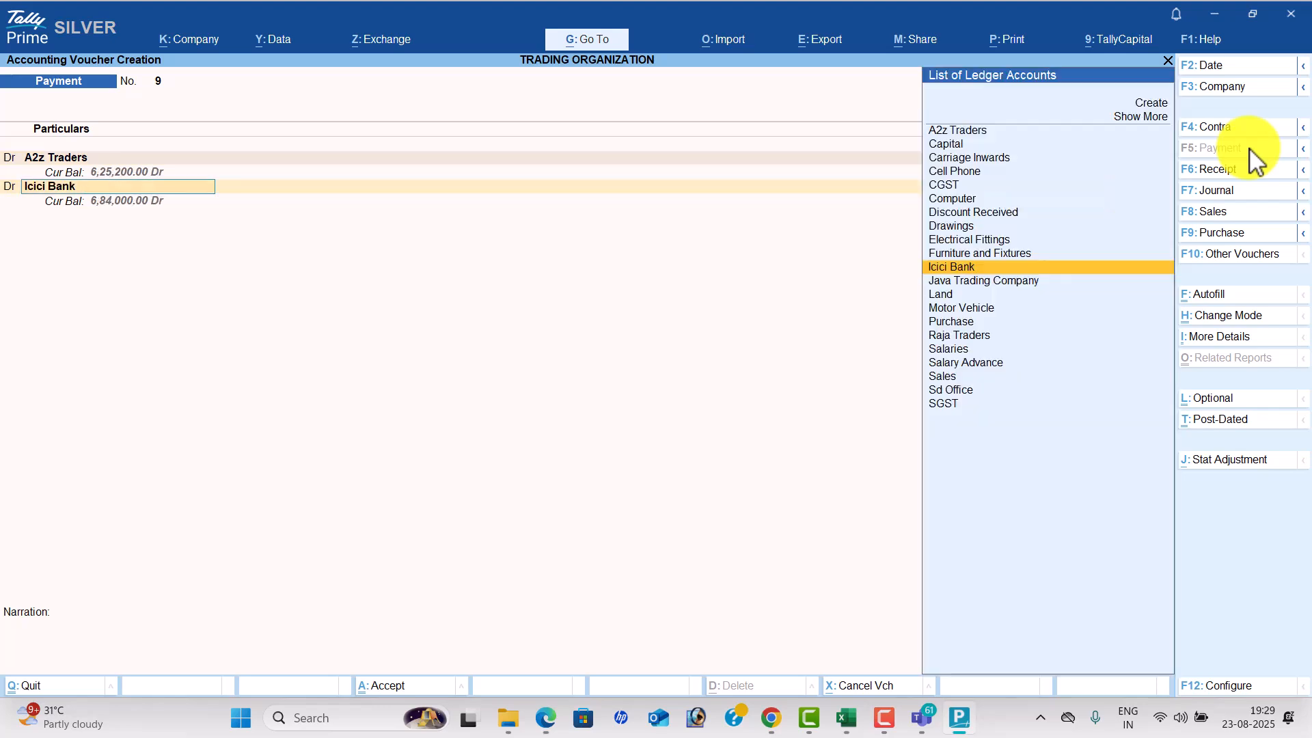
key(alt+c)
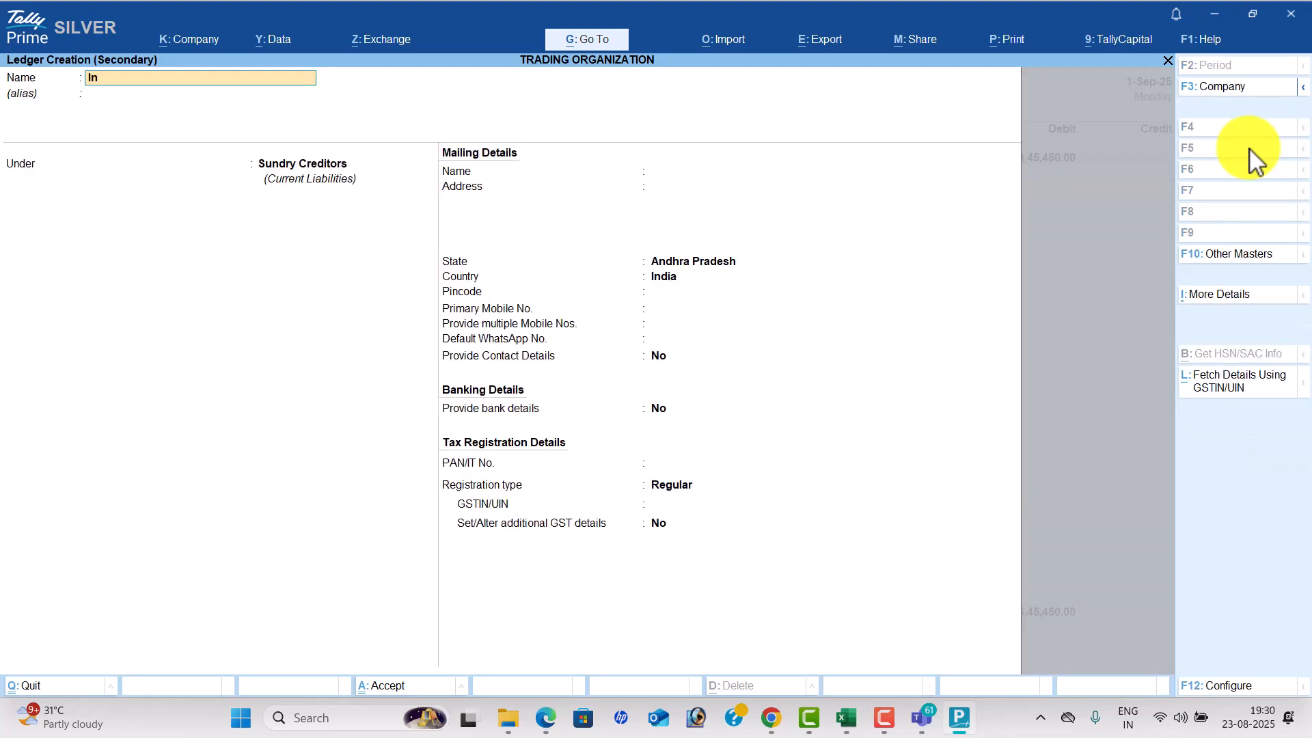
text(Interest Paid)
key(Return)
key(Return)
text(Indirect Expenses)
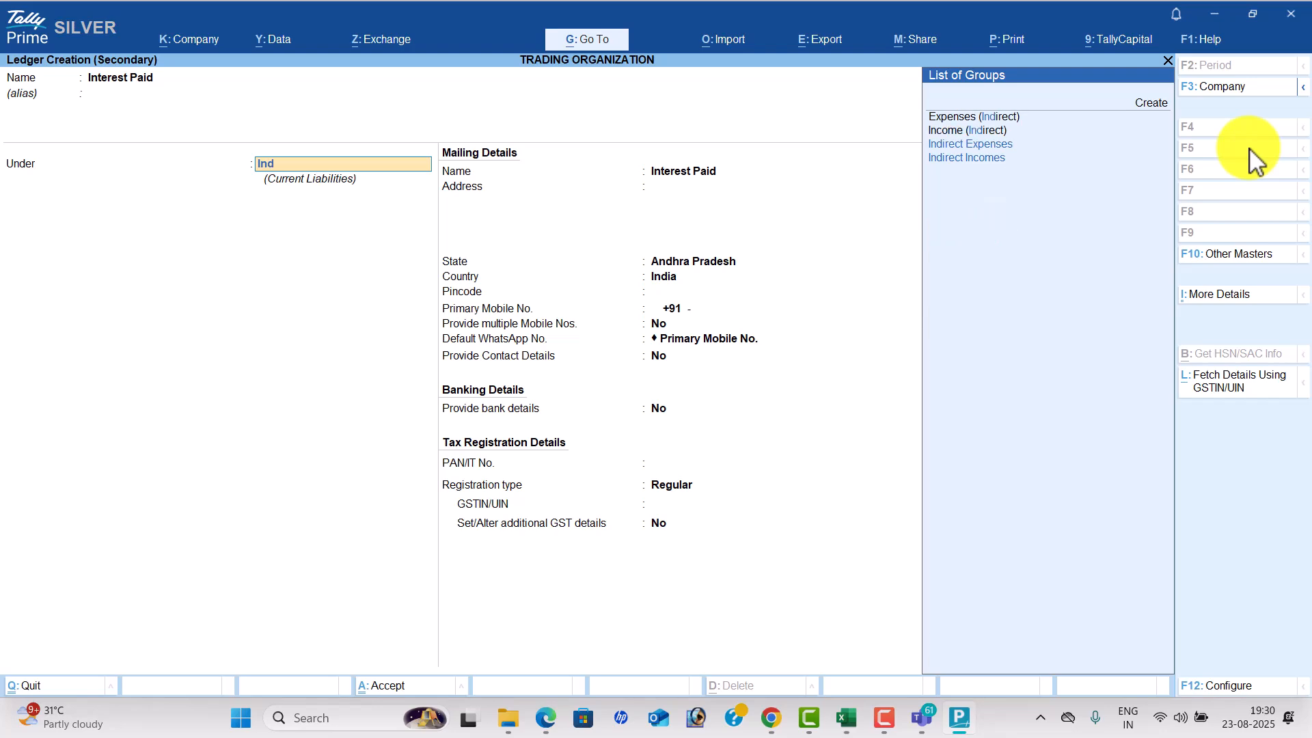
key(Return)
key(ctrl+a)
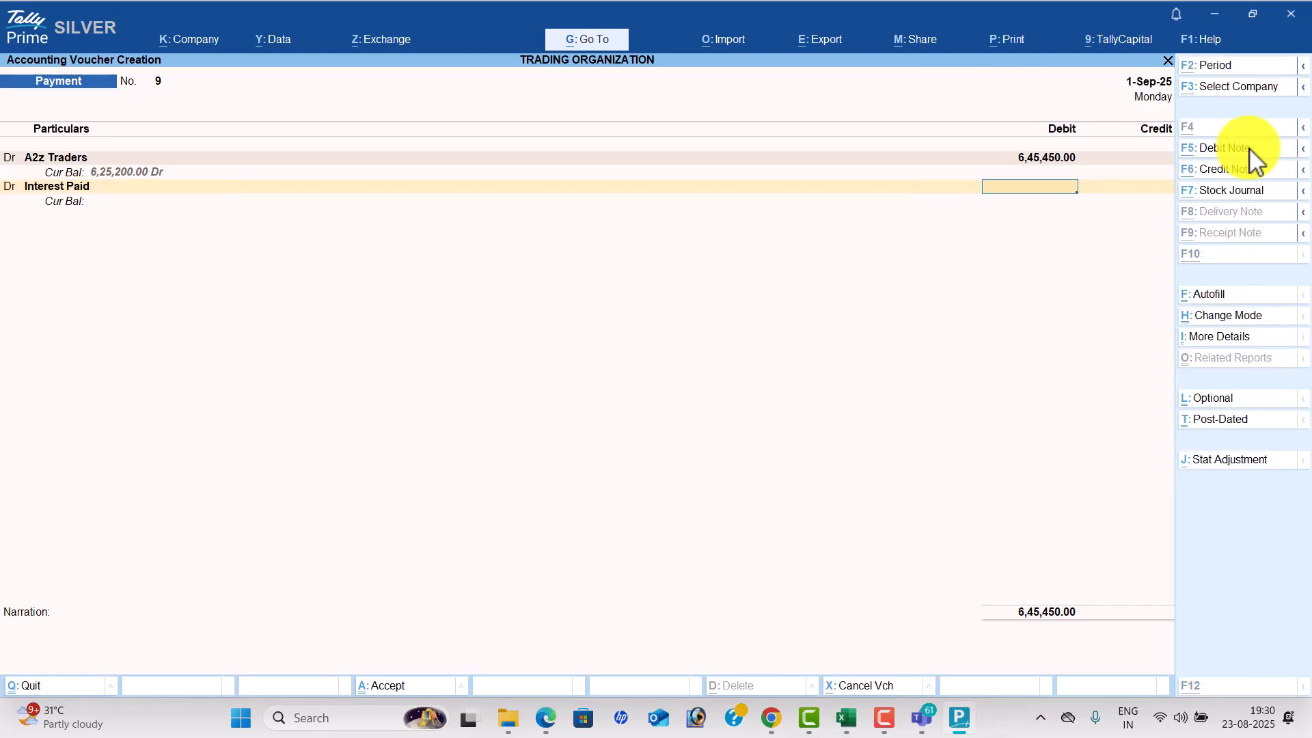
Debit Interest Paid with the 1,945 from the practice PDF and choose Icici Bank as the credit account.
key(alt+Tab)
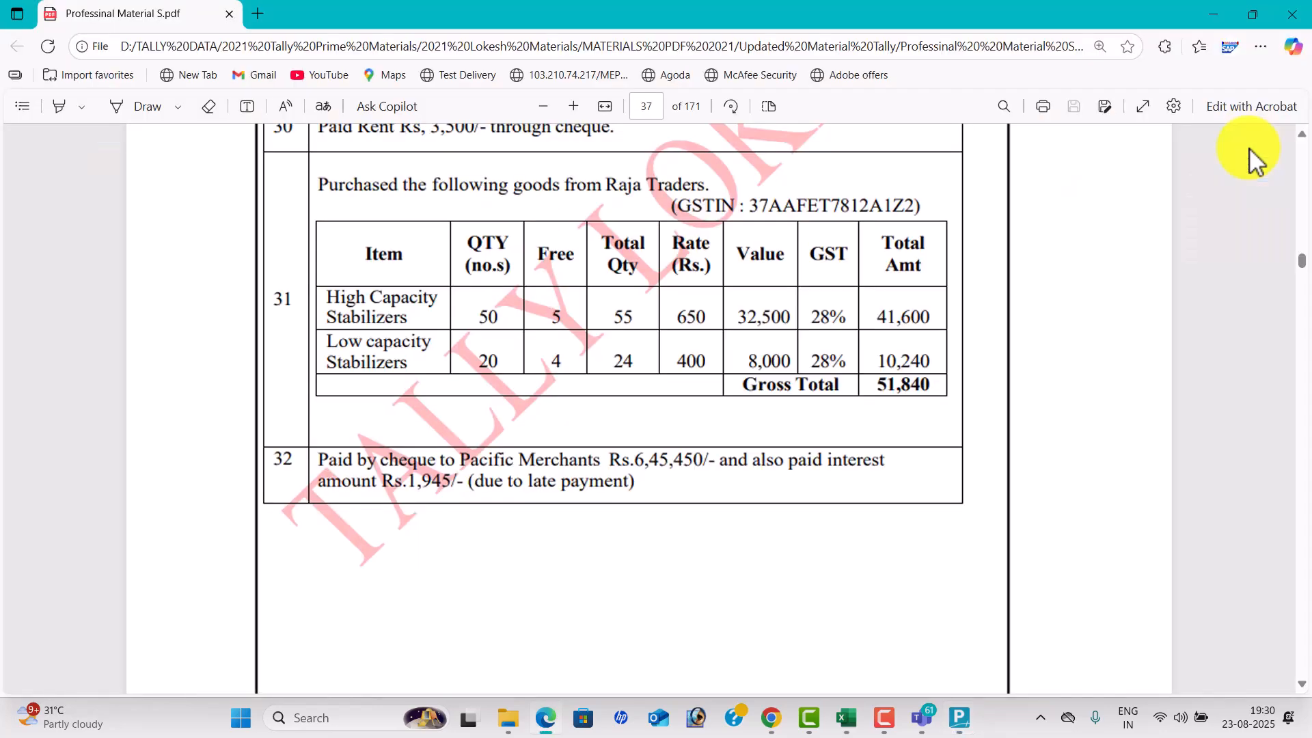
key(alt+Tab)
text(1945)
key(Return)
key(Return)
key(Return)
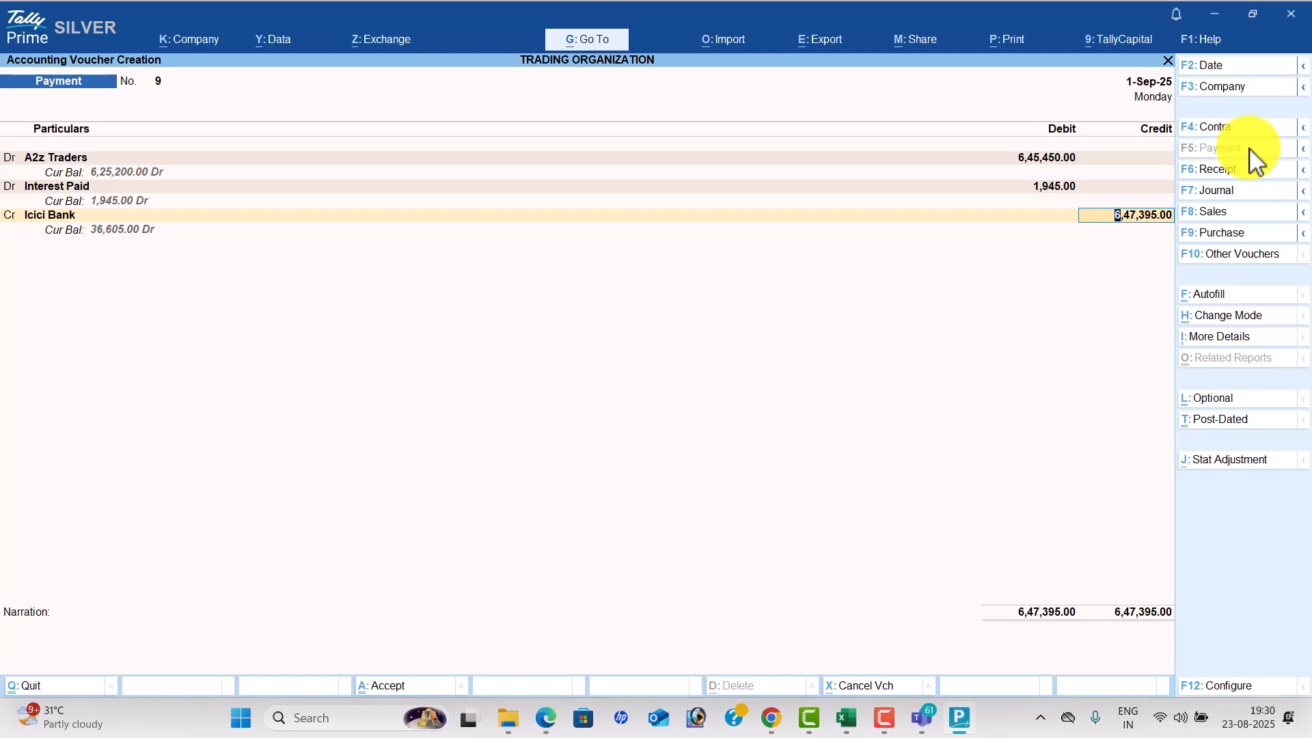
Accept the proposed Icici Bank credit amount and save the payment voucher without a narration.
key(Return)
key(Return)
key(Return)
key(Return)
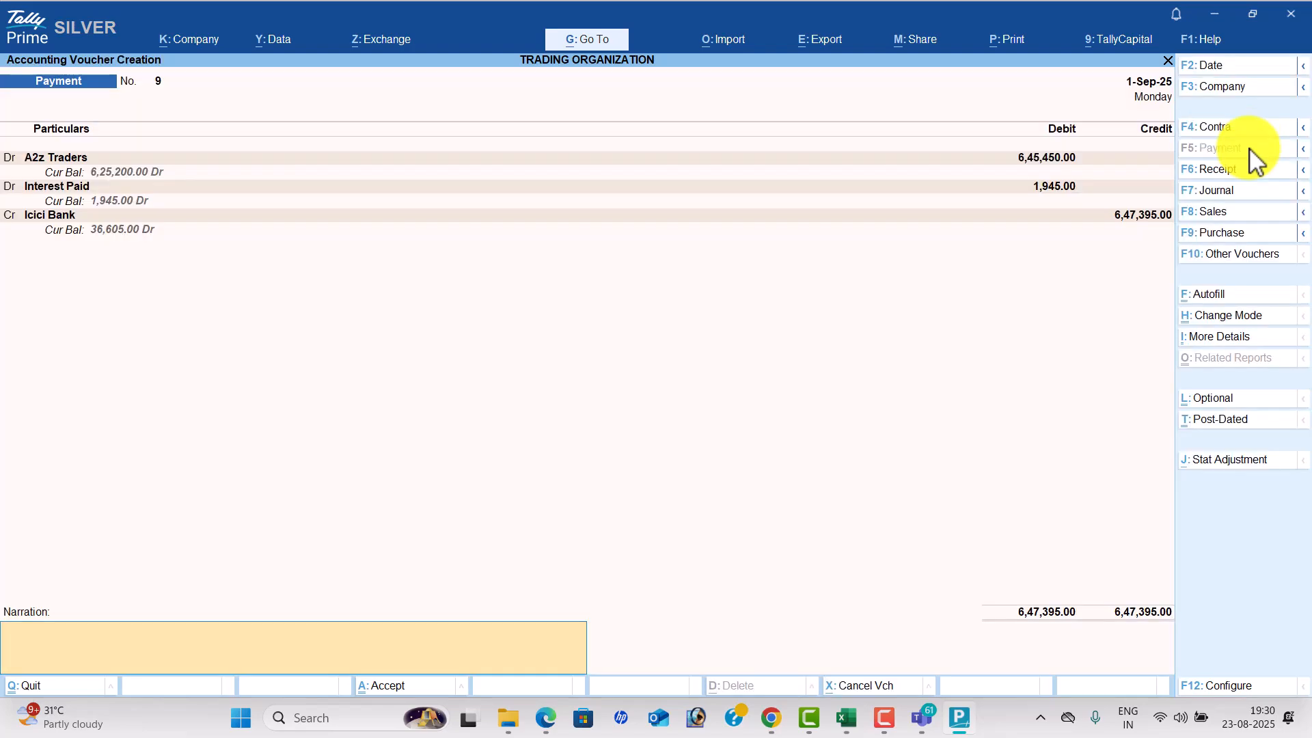
key(Return)
key(Return)
Find transaction 34 in the practice PDF and start a sales voucher for Java Trading Company with the Sales ledger.
key(alt+Tab)
scroll(820, 349, down, 2)
scroll(814, 334, down, 10)
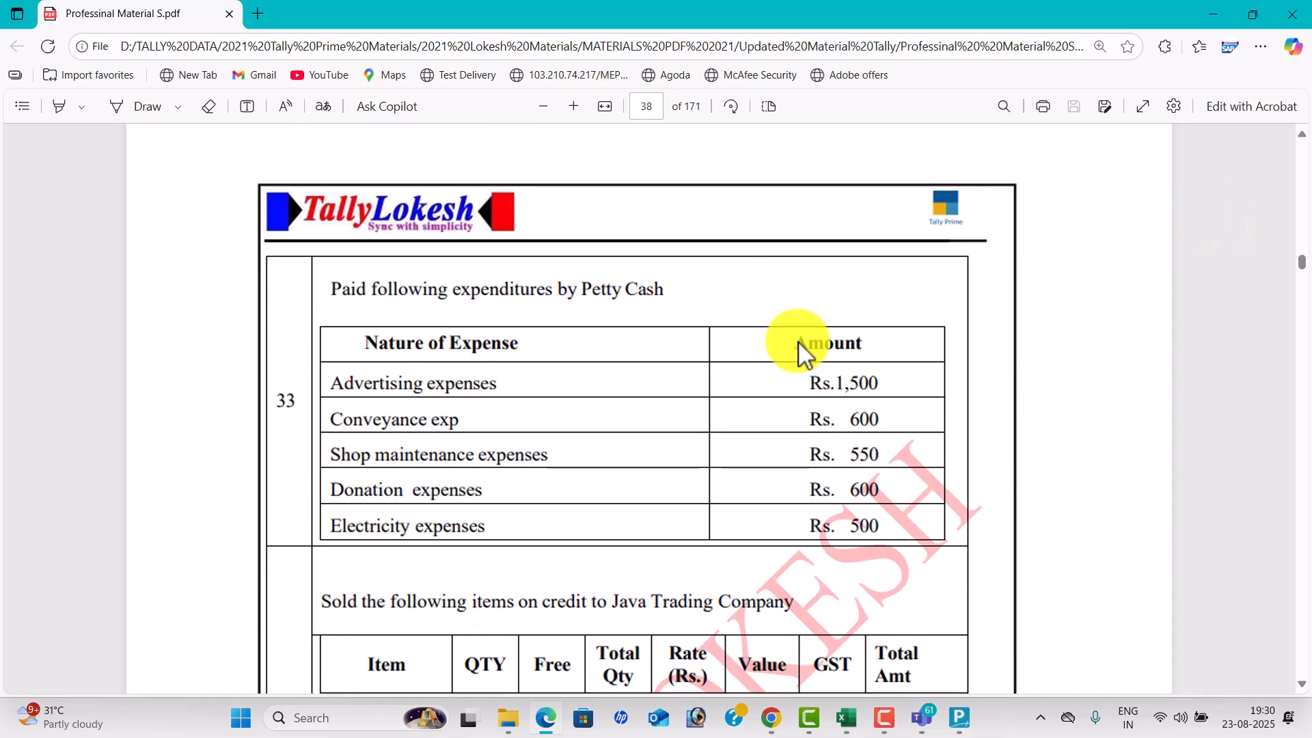
scroll(798, 341, down, 3)
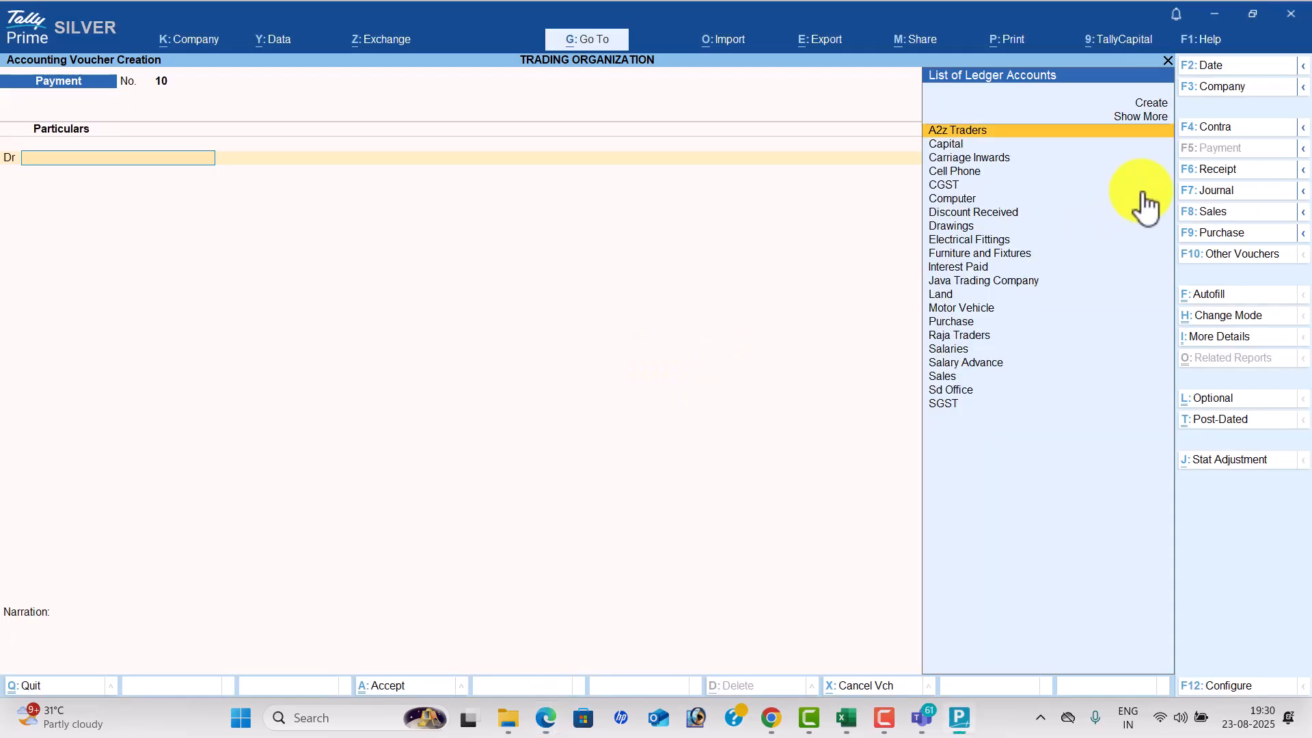
click(1210, 212)
key(Return)
key(Return)
text(j)
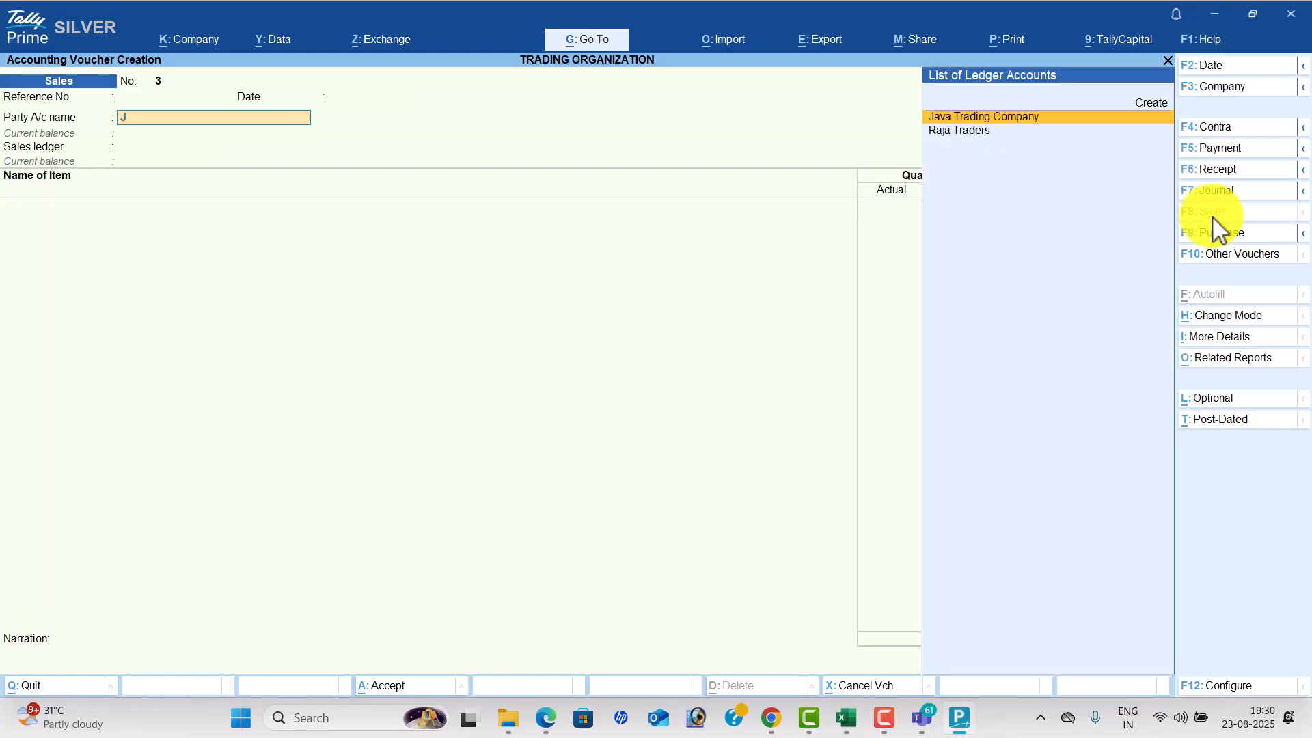
key(Return)
key(Return)
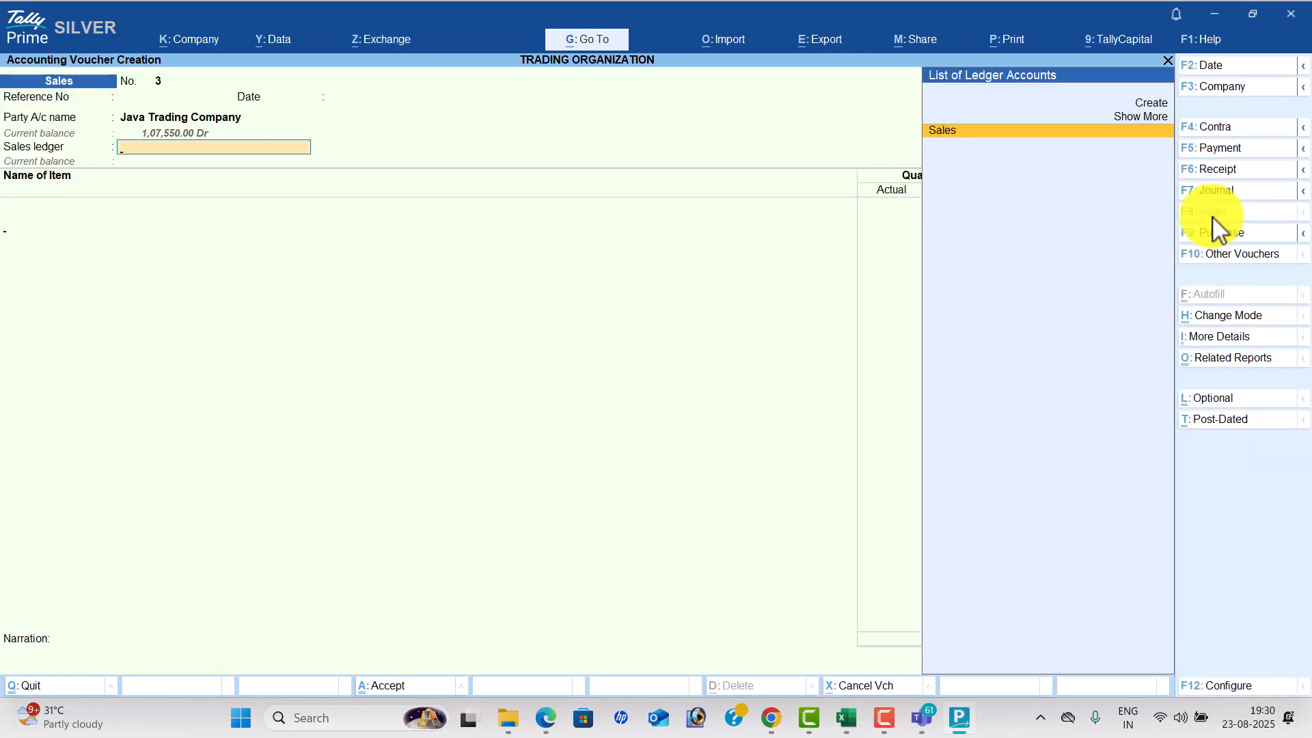
key(Return)
Add High Capacity Stabilizers3 as the first sales item with an actual quantity of 22 nos.
key(alt+Tab)
key(alt+Tab)
text(H)
key(Return)
key(alt+Tab)
key(alt+Tab)
text(22)
key(Return)
Set the High Capacity Stabilizers3 line to 20 nos billed at a rate of 750, following the practice PDF.
key(alt+Tab)
key(alt+Tab)
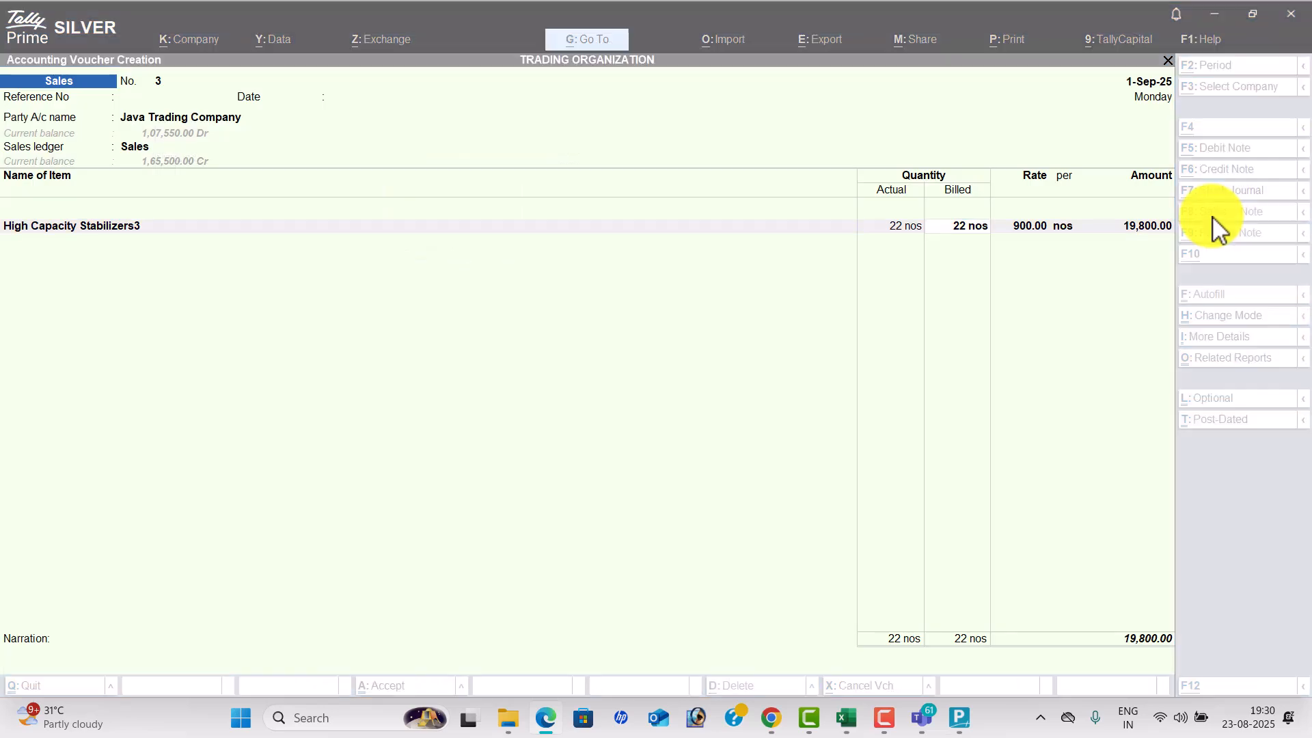
text(20)
key(Return)
key(alt+Tab)
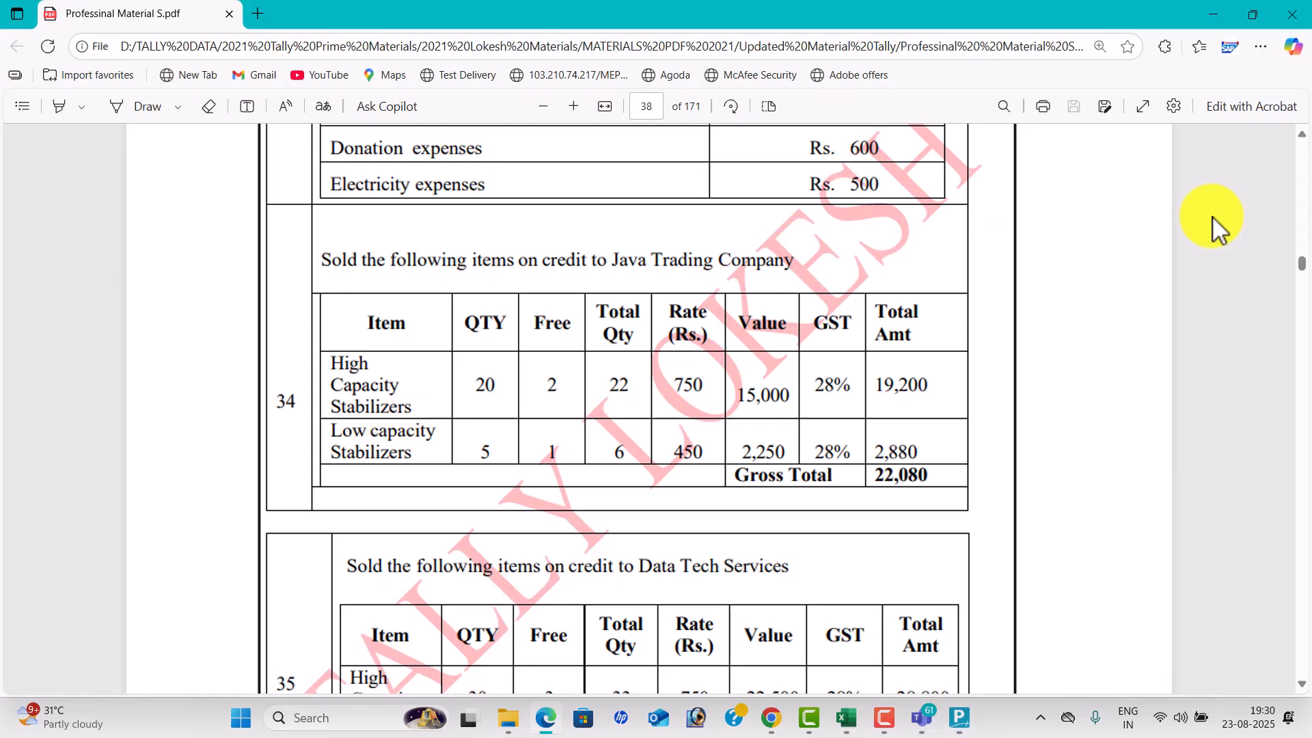
key(alt+Tab)
text(750)
key(Return)
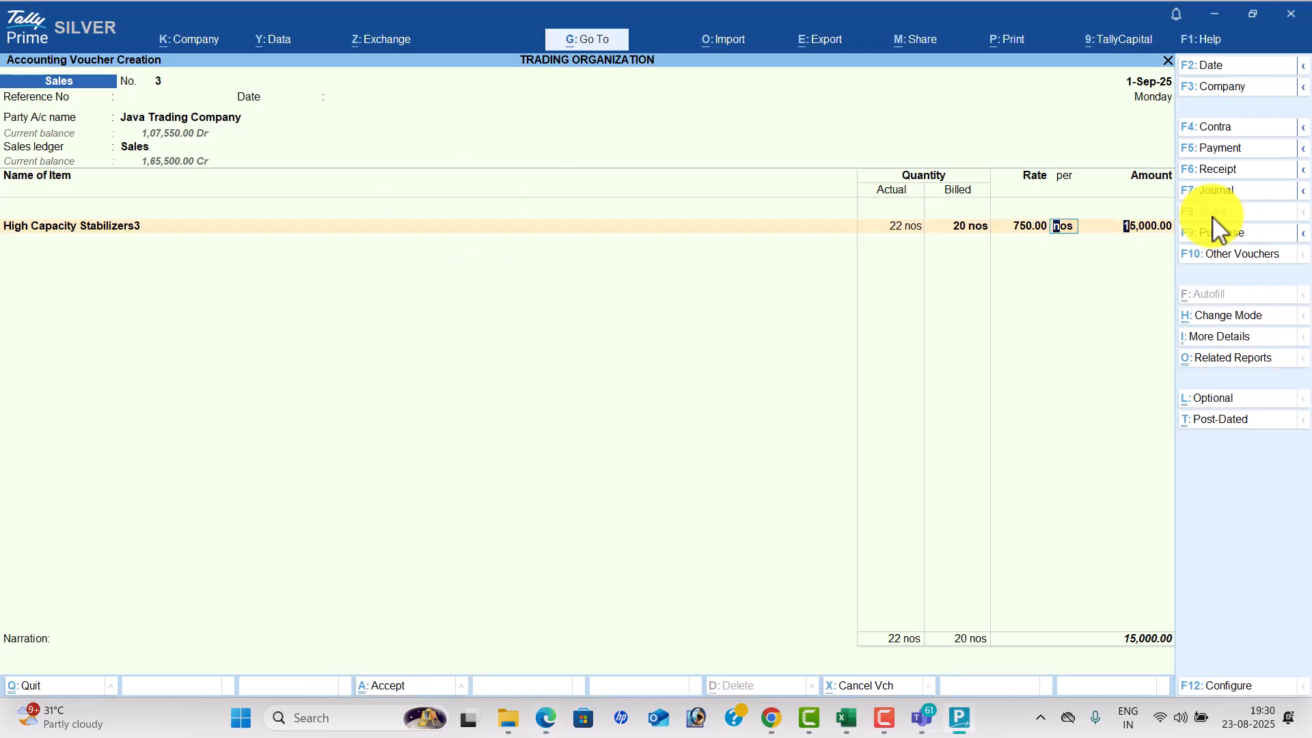
key(Return)
key(Return)
Add Low Capacity Stabilizers as the second sales item with 6 nos actual and 5 nos billed.
key(alt+Tab)
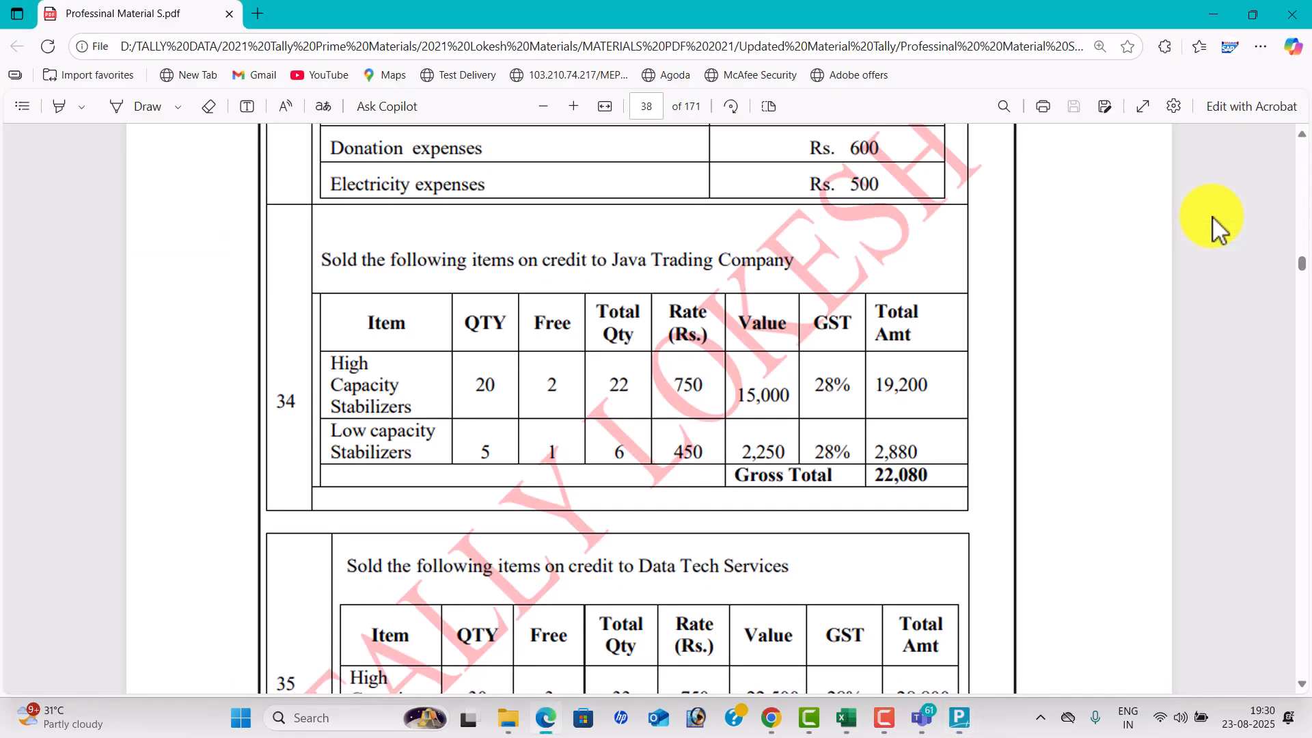
key(alt+Tab)
text(l)
key(Return)
key(alt+Tab)
key(alt+Tab)
text(6)
key(Return)
text(5)
key(Return)
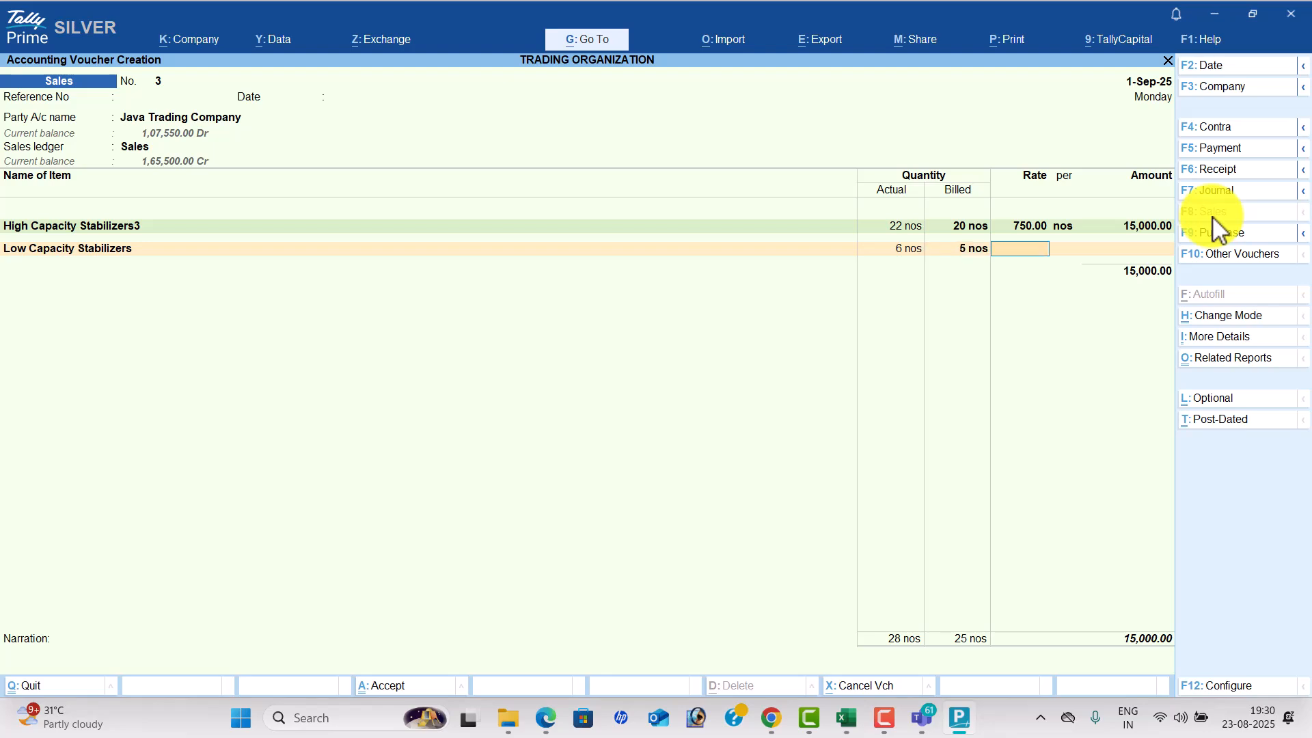
Set the Low Capacity Stabilizers rate to 450 and finish the list of sales items.
key(alt+Tab)
key(alt+Tab)
text(450)
key(Return)
key(Return)
key(Return)
key(Return)
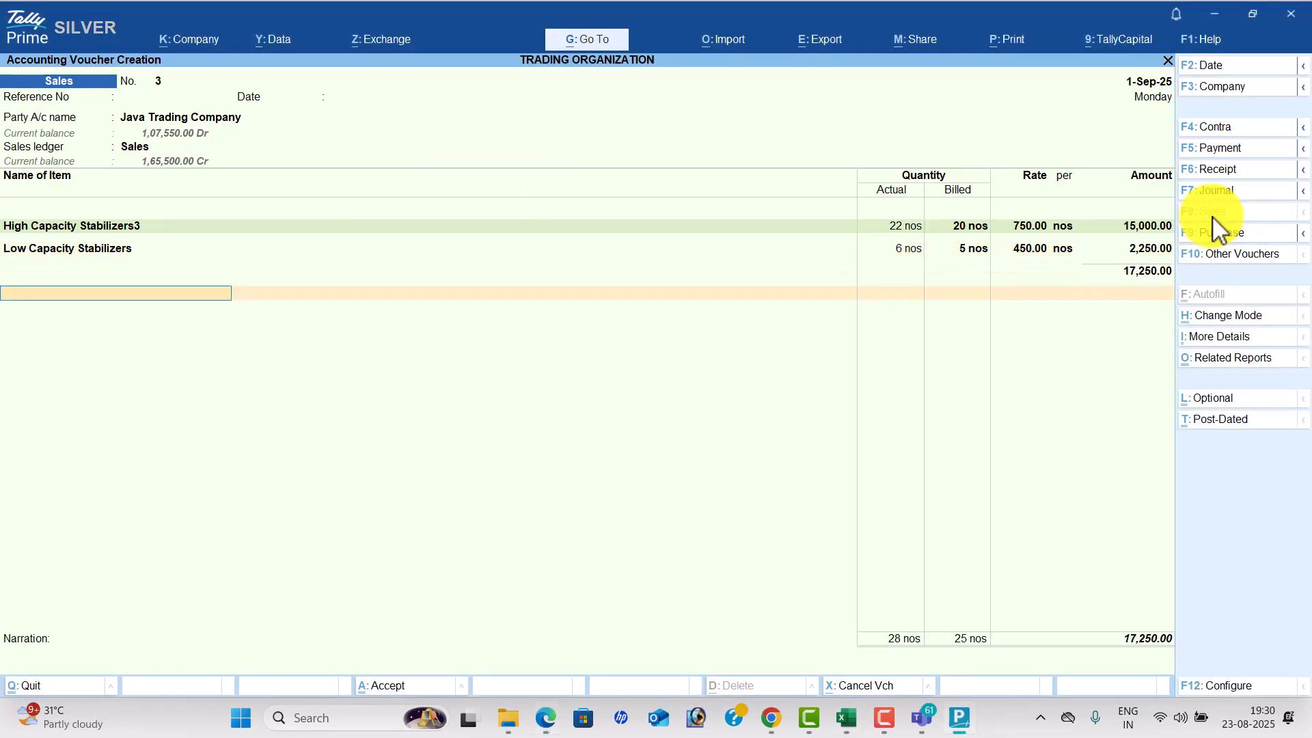
Add CGST and SGST to the Java Trading Company sale and compare its total with the practice PDF.
text(Cg)
key(Return)
key(Return)
text(Sg)
key(Return)
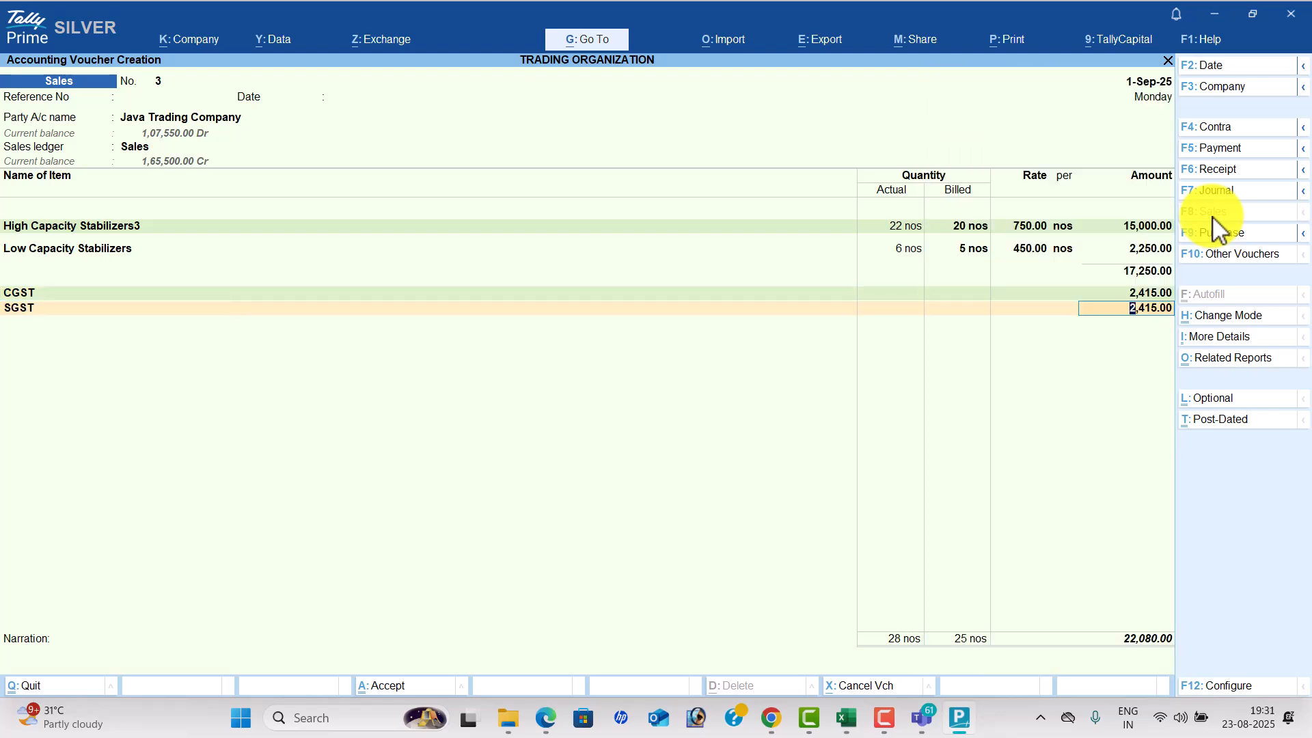
key(alt+Tab)
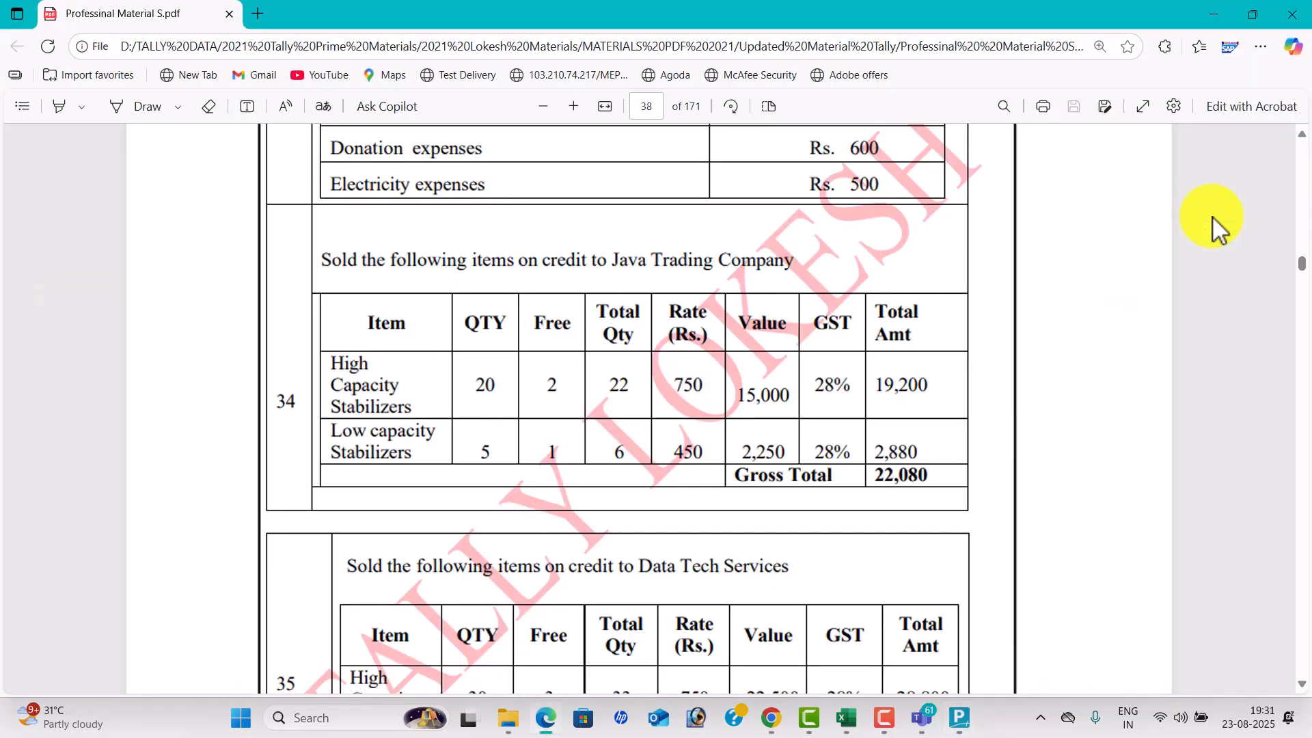
key(alt+Tab)
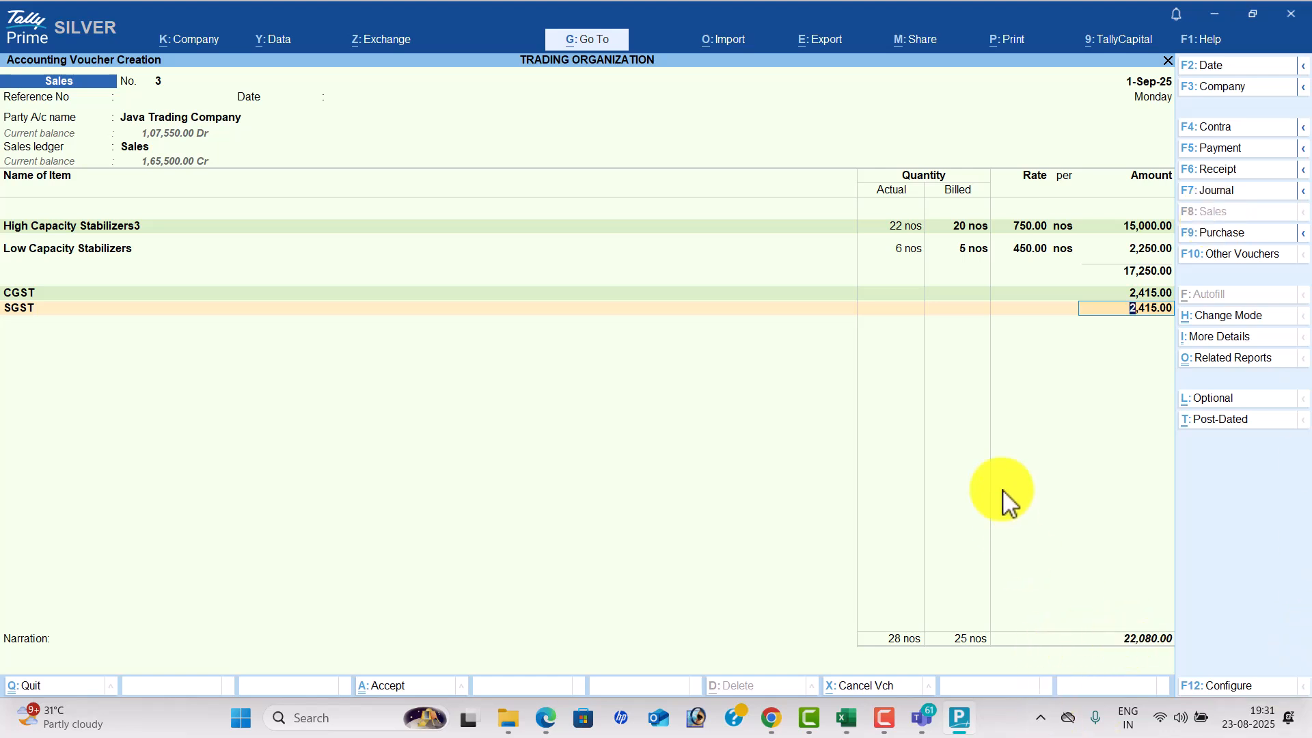
Save the Java Trading Company sales voucher and bring up transaction 35 in the practice PDF.
key(Return)
key(Return)
key(Return)
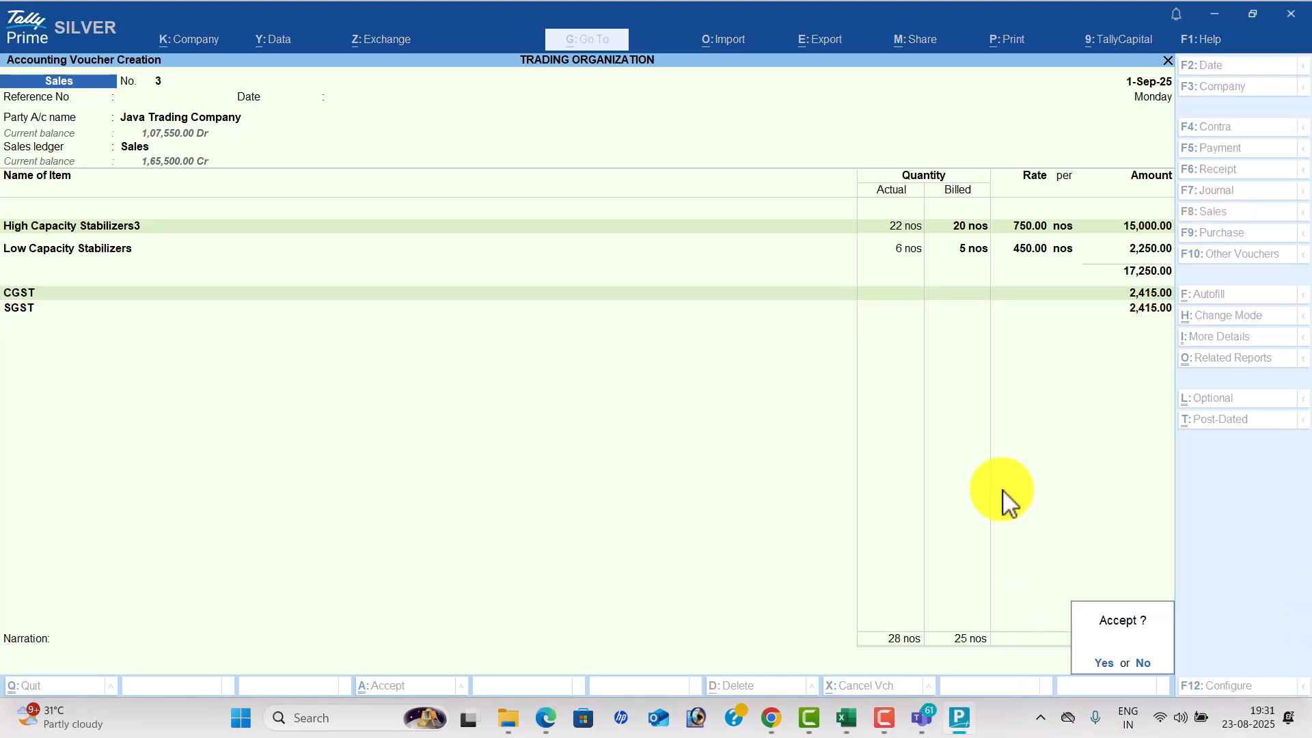
key(Return)
key(alt+Tab)
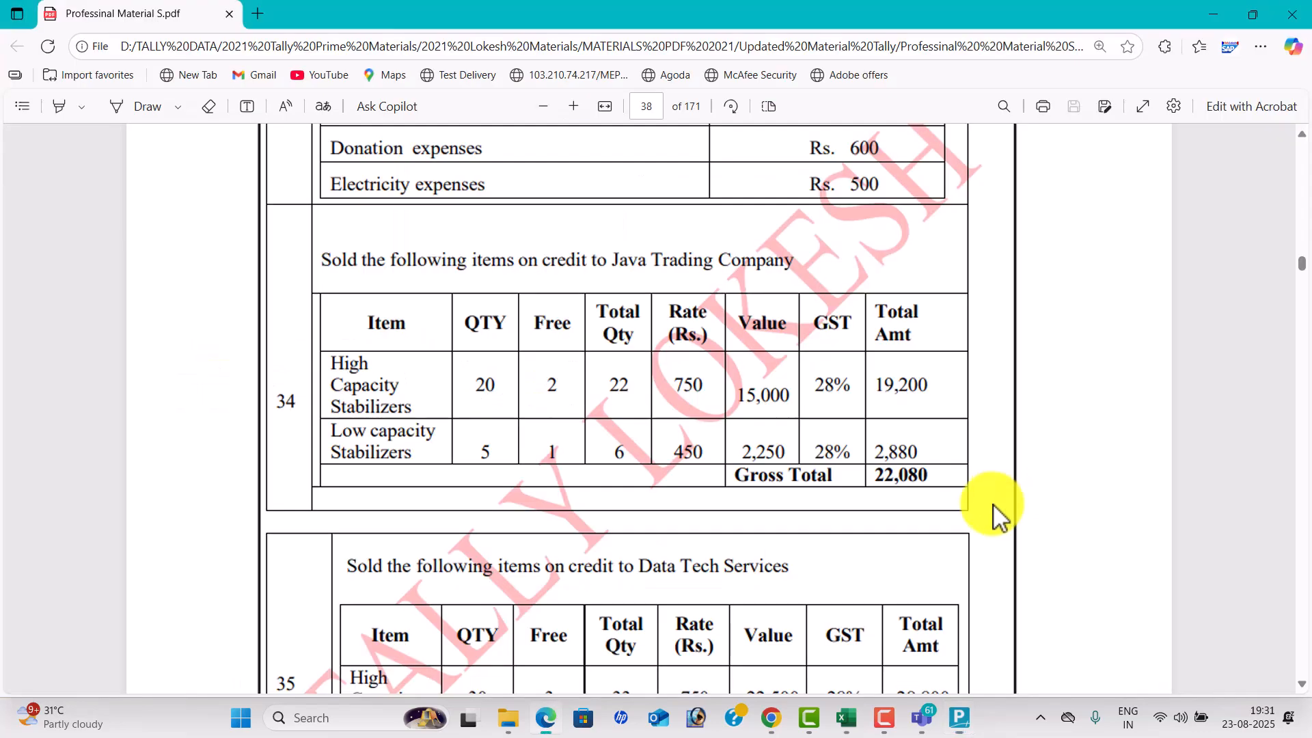
scroll(703, 586, down, 4)
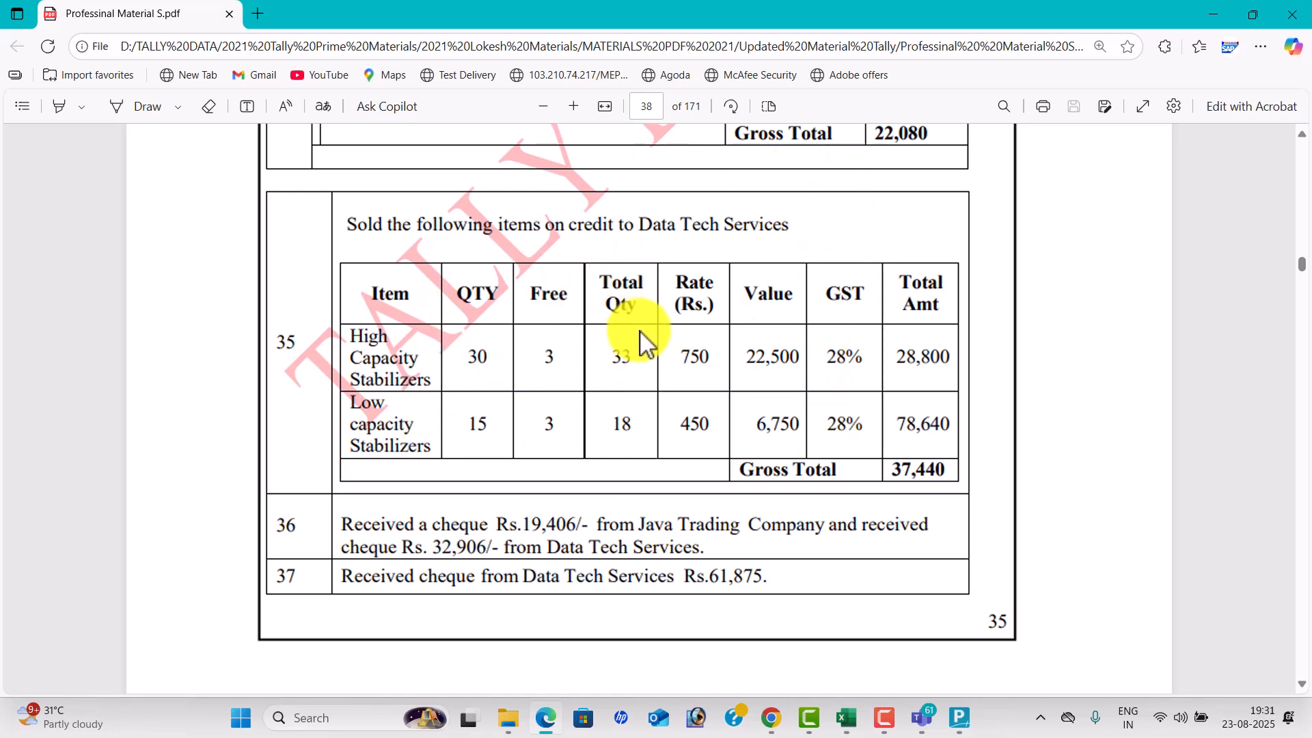
Review practice PDF transactions up to 41, then enable TallyPrime's invoice discount column and disable separate actual and billed quantities.
scroll(622, 355, down, 1)
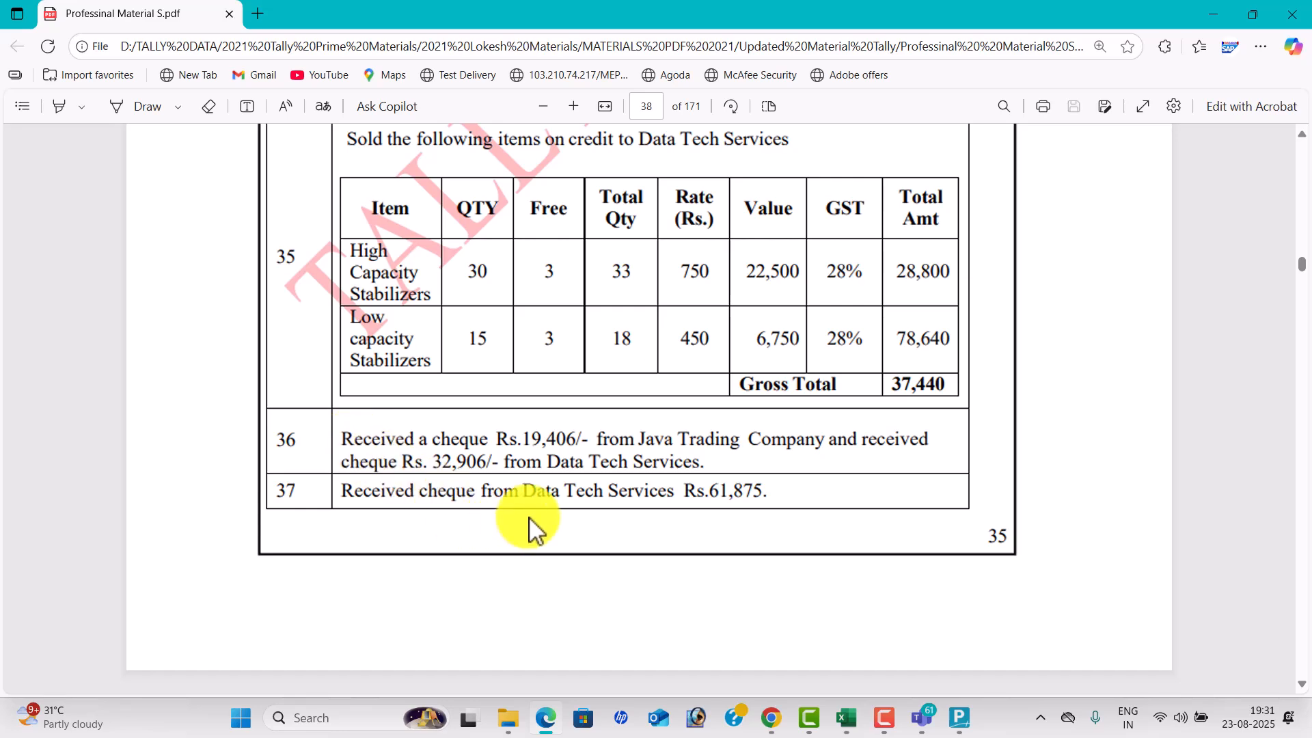
scroll(533, 526, down, 5)
scroll(533, 526, down, 1)
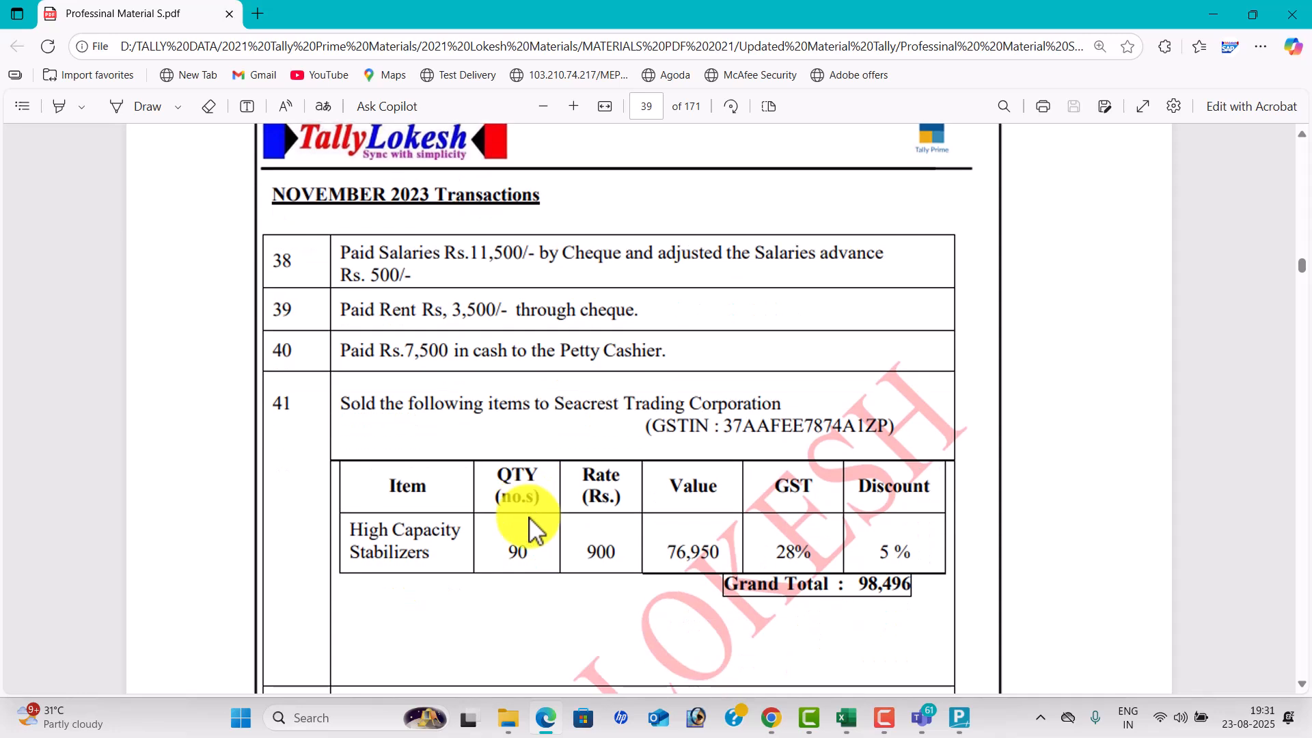
scroll(776, 482, down, 1)
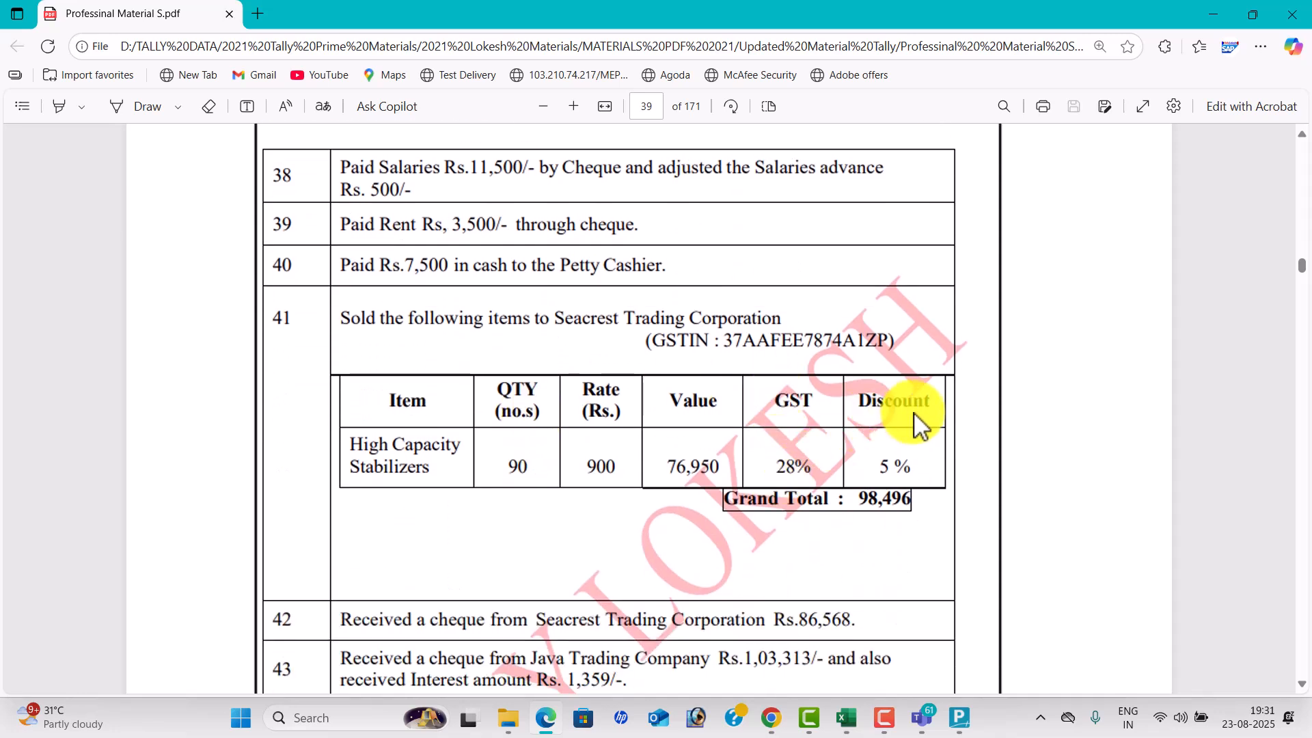
key(alt+Tab)
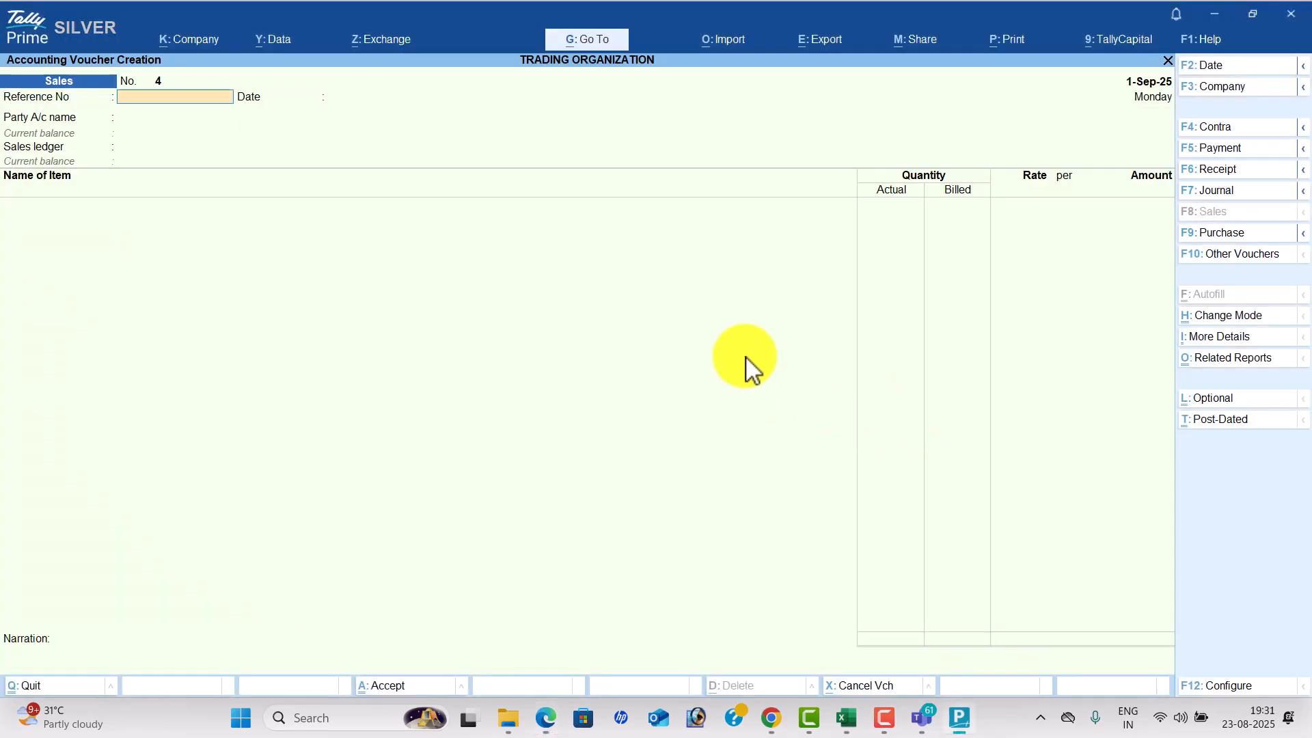
click(197, 39)
click(283, 280)
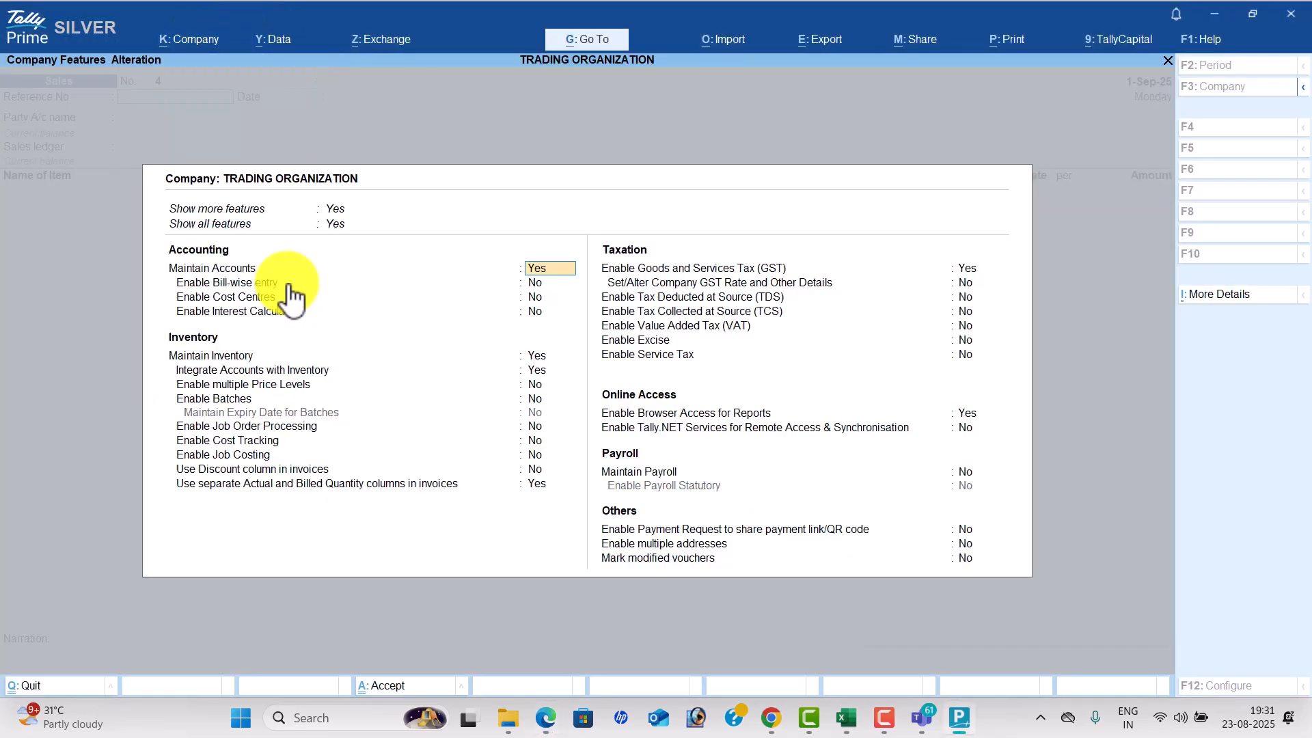
click(534, 470)
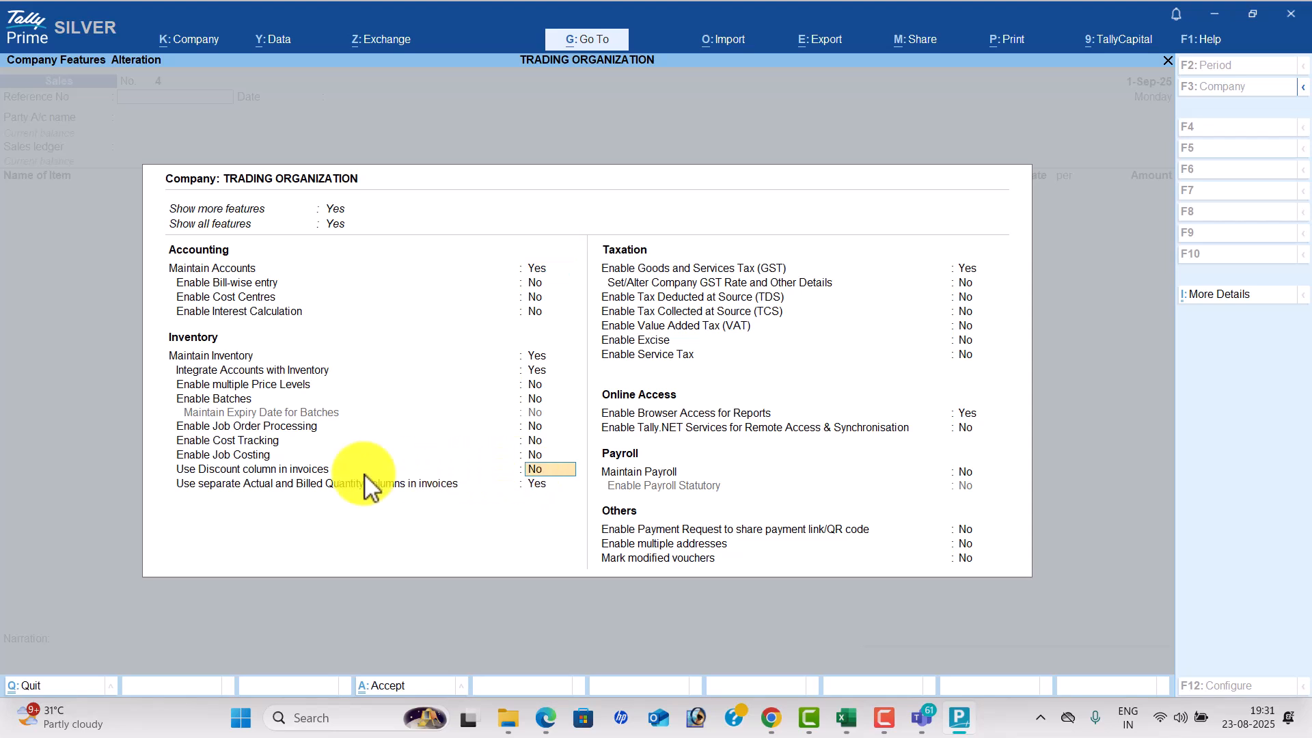
text(y)
key(Return)
text(n)
key(Return)
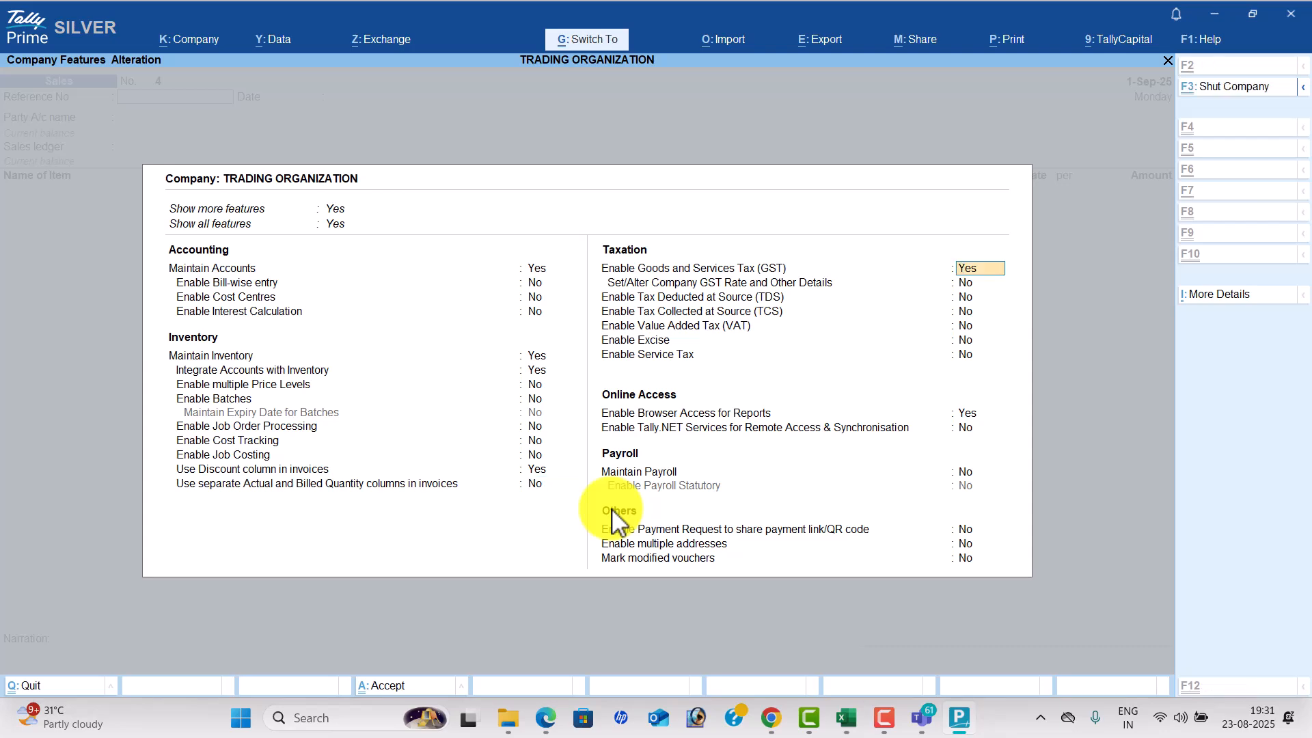
key(ctrl+a)
key(Return)
Start a customer ledger named Secrest Trading Corporation under Sundry Debtors from the sales voucher's party field.
key(alt+Tab)
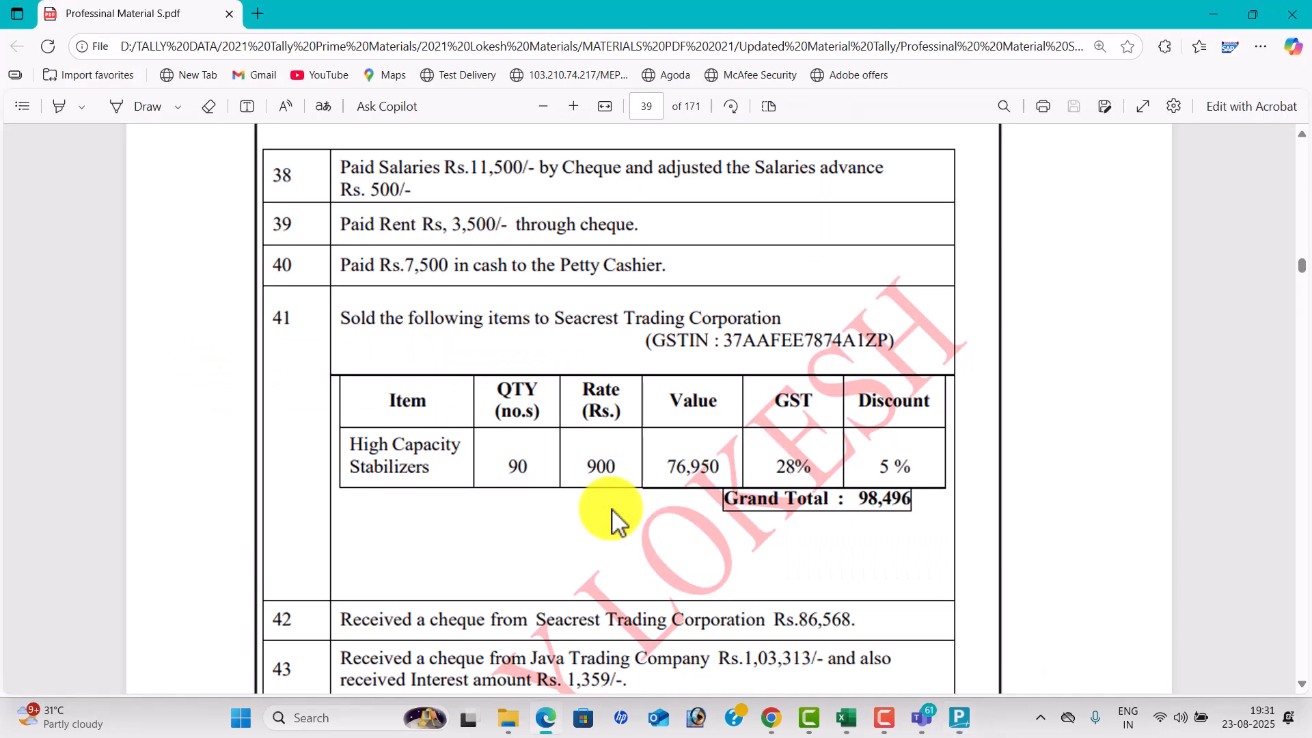
key(alt+Tab)
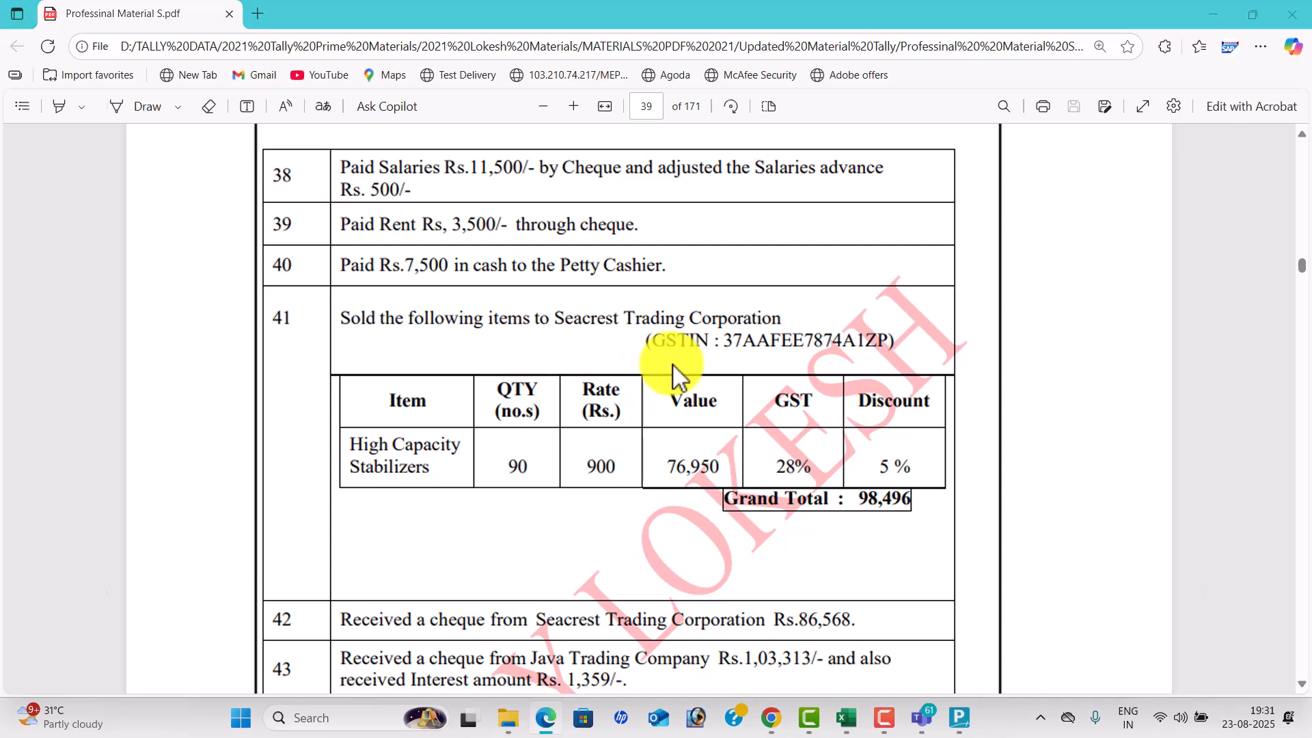
key(alt+c)
text(Secrest Trading Corporation)
key(Return)
text(Sun)
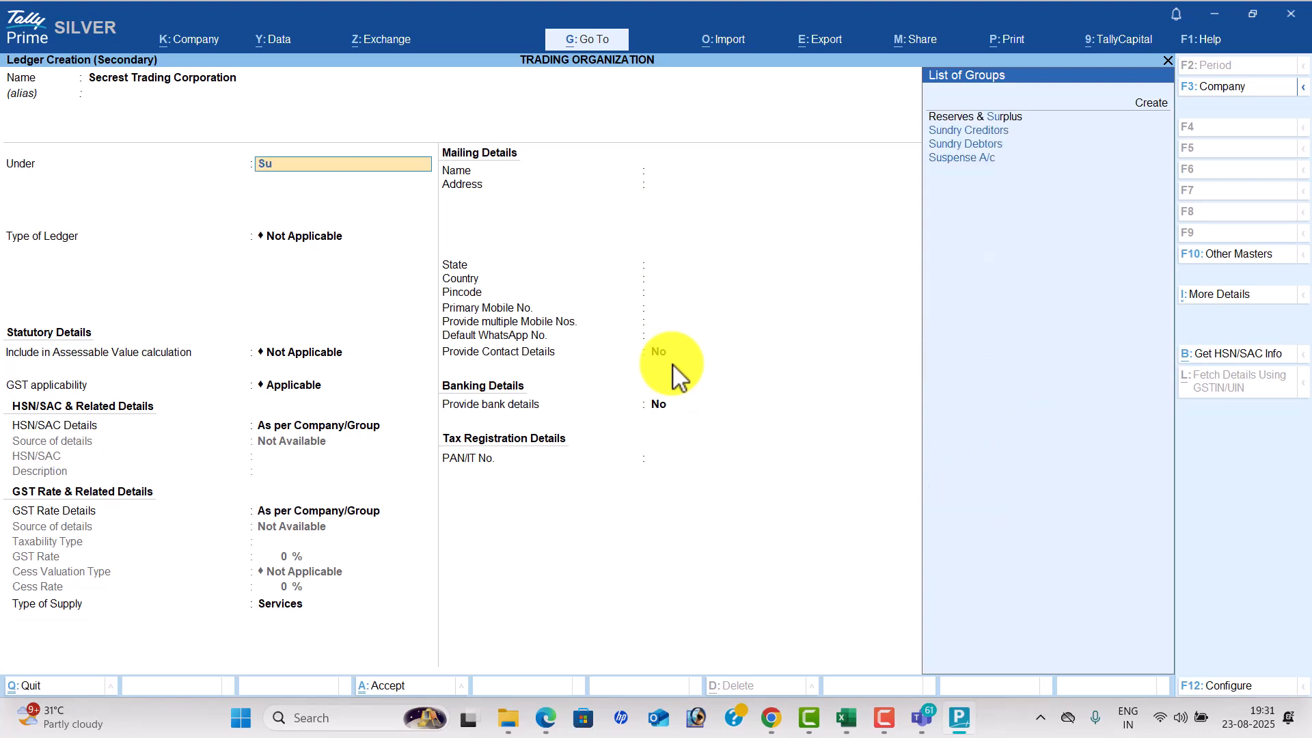
key(Down)
key(Return)
Enter only the state code 37 as the Secrest Trading Corporation ledger's GSTIN, keep the other defaults and save the ledger.
key(Return)
key(Return)
key(Return)
key(Return)
key(Return)
key(Return)
key(Return)
key(alt+Tab)
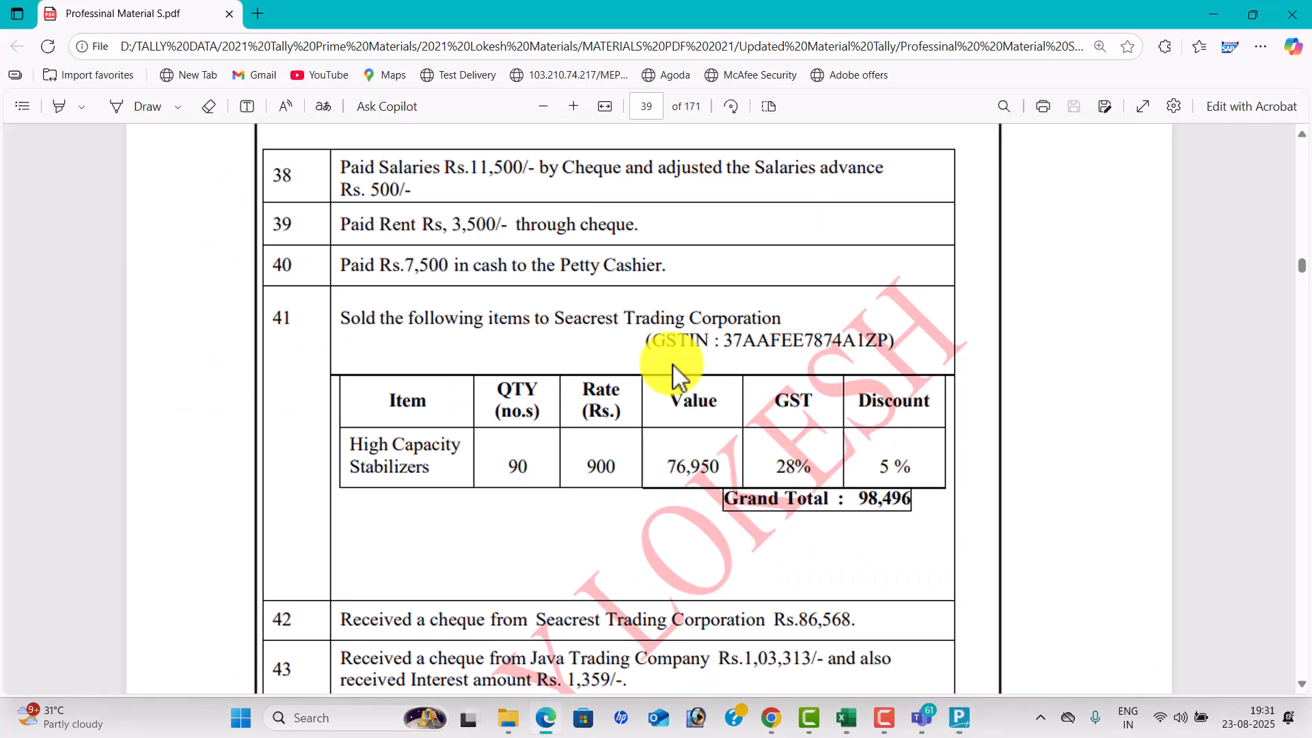
key(alt+Tab)
text(37)
key(Return)
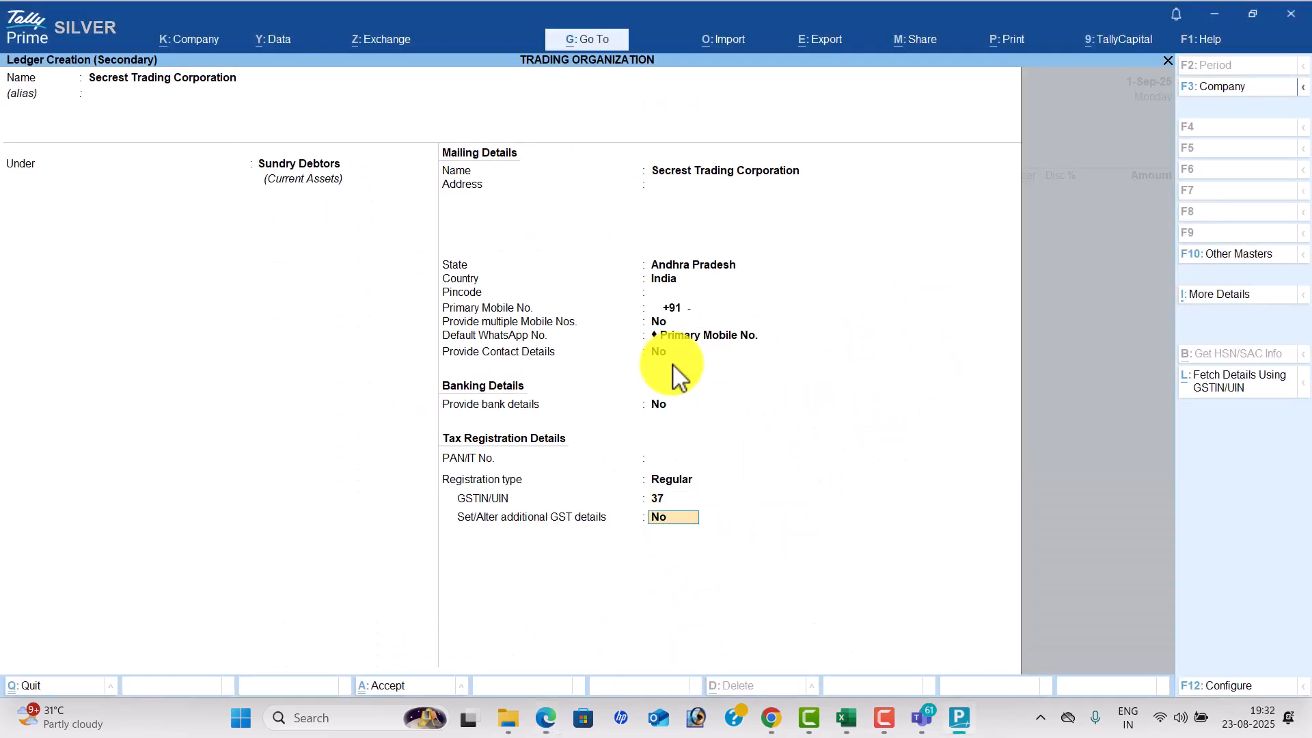
key(Return)
key(ctrl+a)
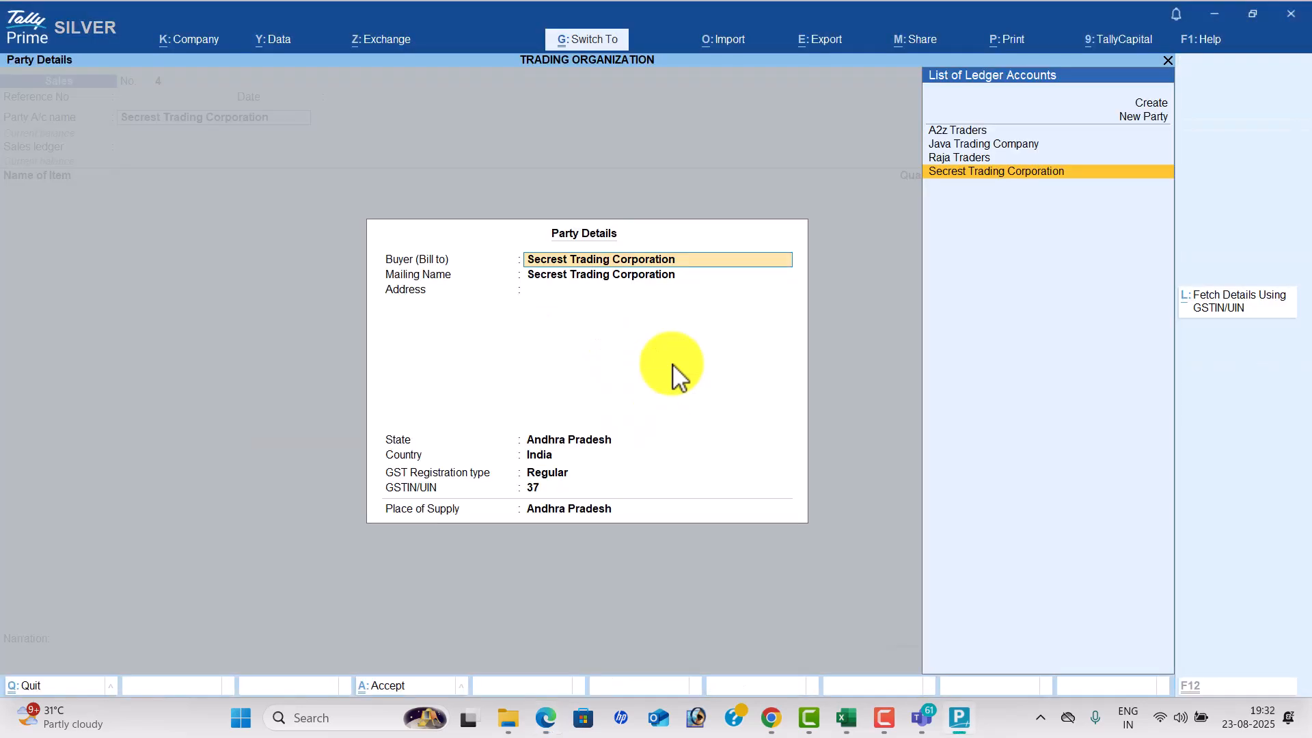
Accept the party details and the Sales ledger, and add 90 nos of High Capacity Stabilizers3 to the sale.
key(ctrl+a)
key(Return)
key(alt+Tab)
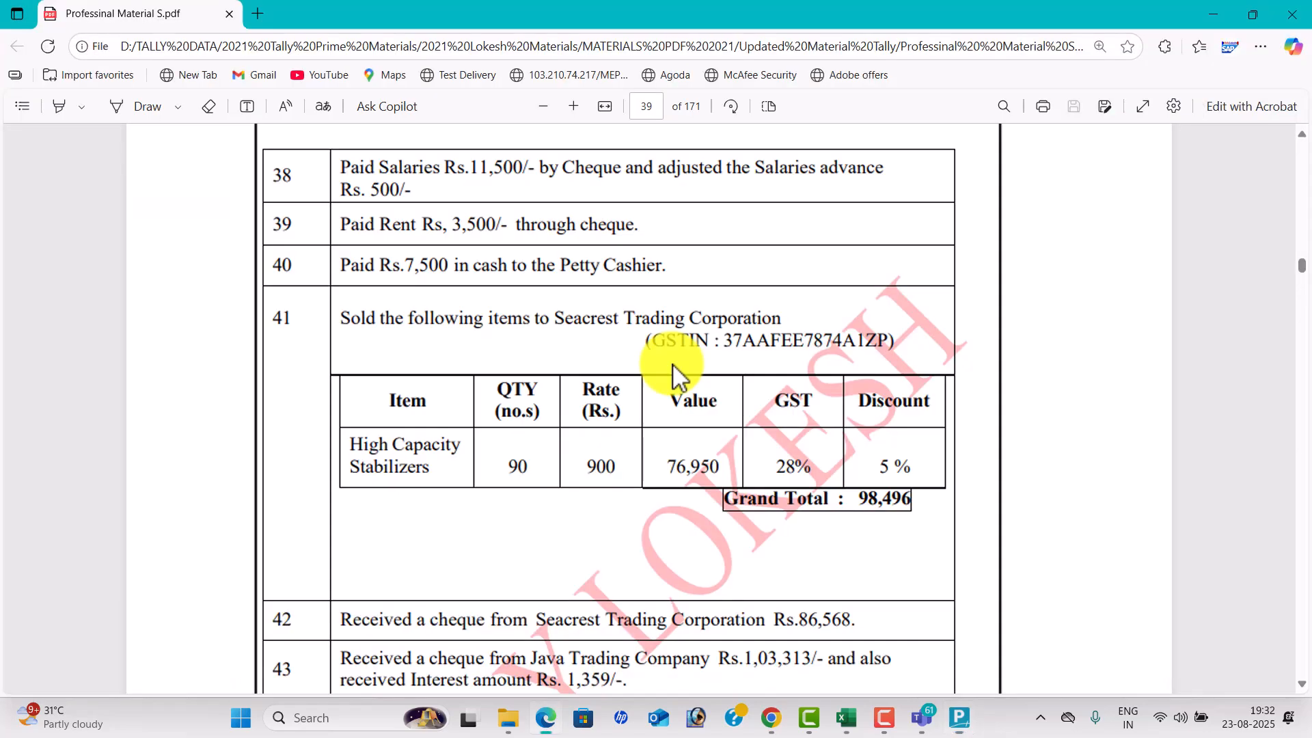
key(alt+Tab)
text(H)
key(Return)
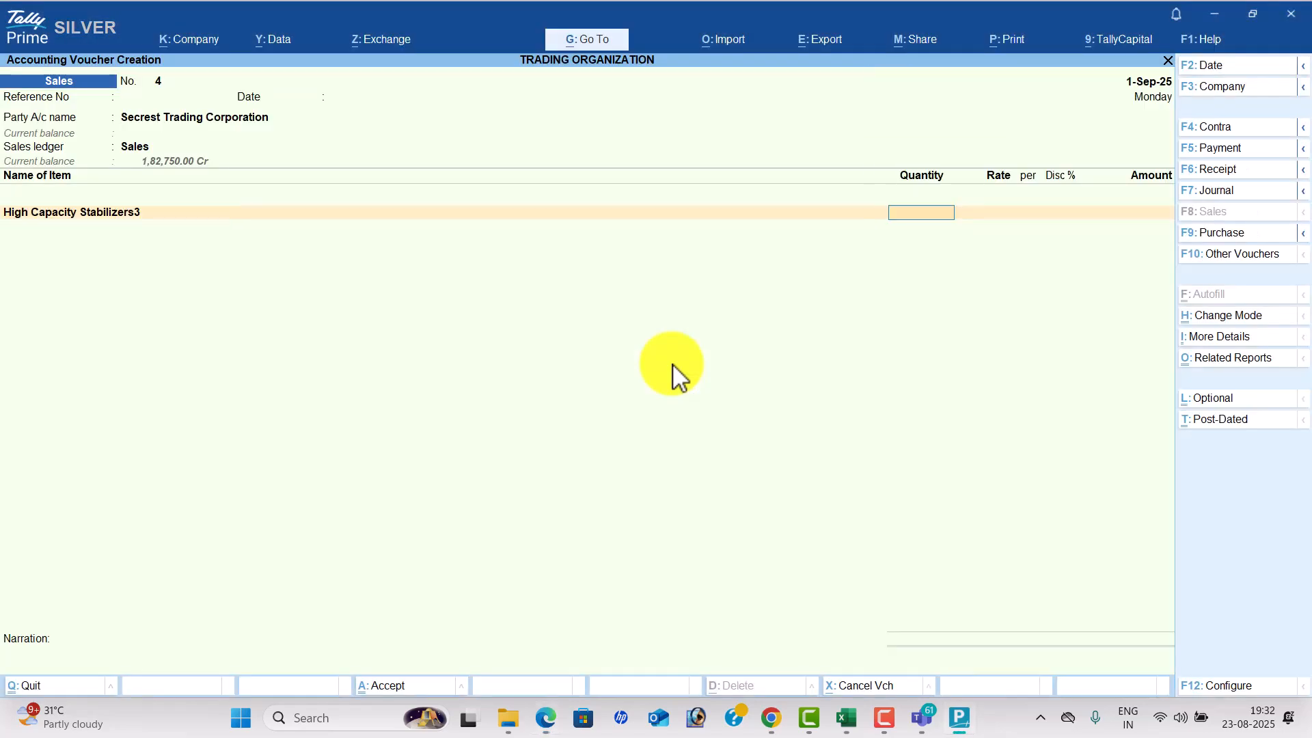
key(alt+Tab)
key(alt+Tab)
text(90)
key(Return)
key(Return)
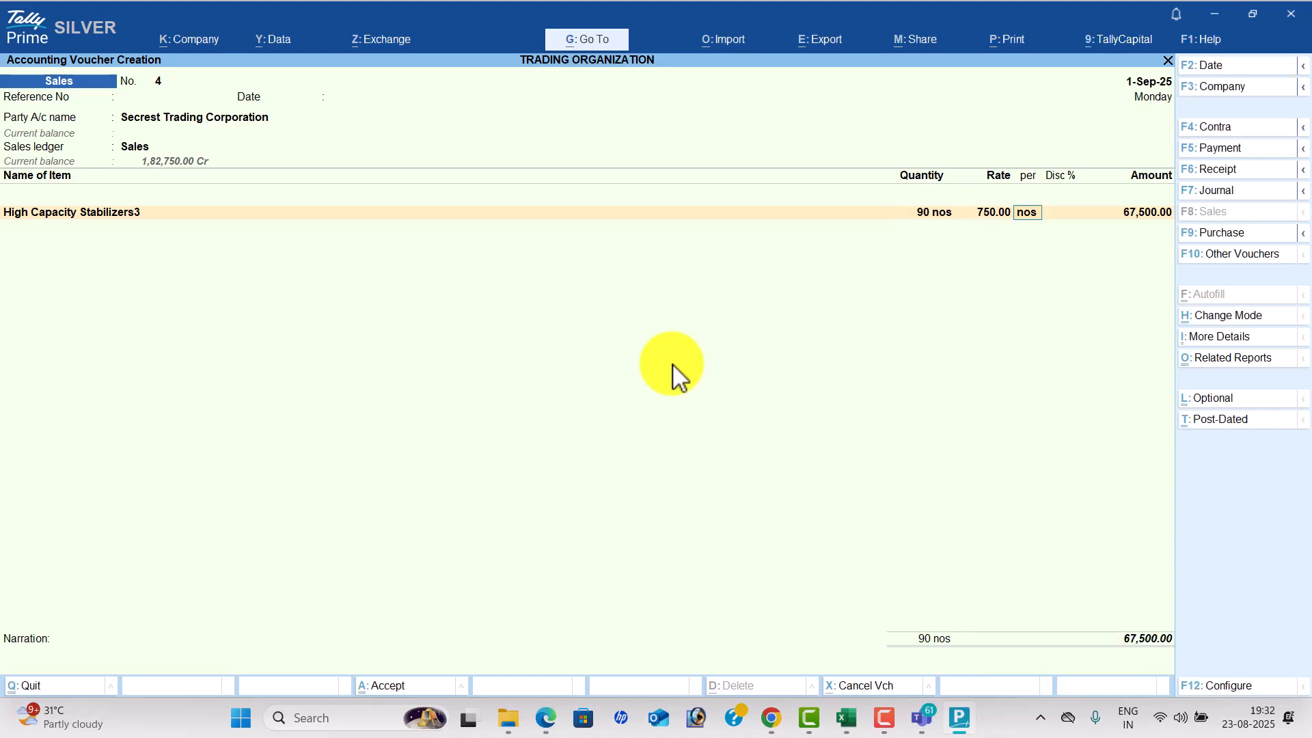
Set the High Capacity Stabilizers3 rate to 900 with a 5% discount and finish the item list.
text(900)
key(Return)
key(Return)
key(alt+Tab)
key(alt+Tab)
text(5)
key(Return)
key(Return)
Add the CGST and SGST ledgers to the Secrest Trading Corporation sale.
text(C)
key(Return)
key(Return)
text(Sg)
key(Return)
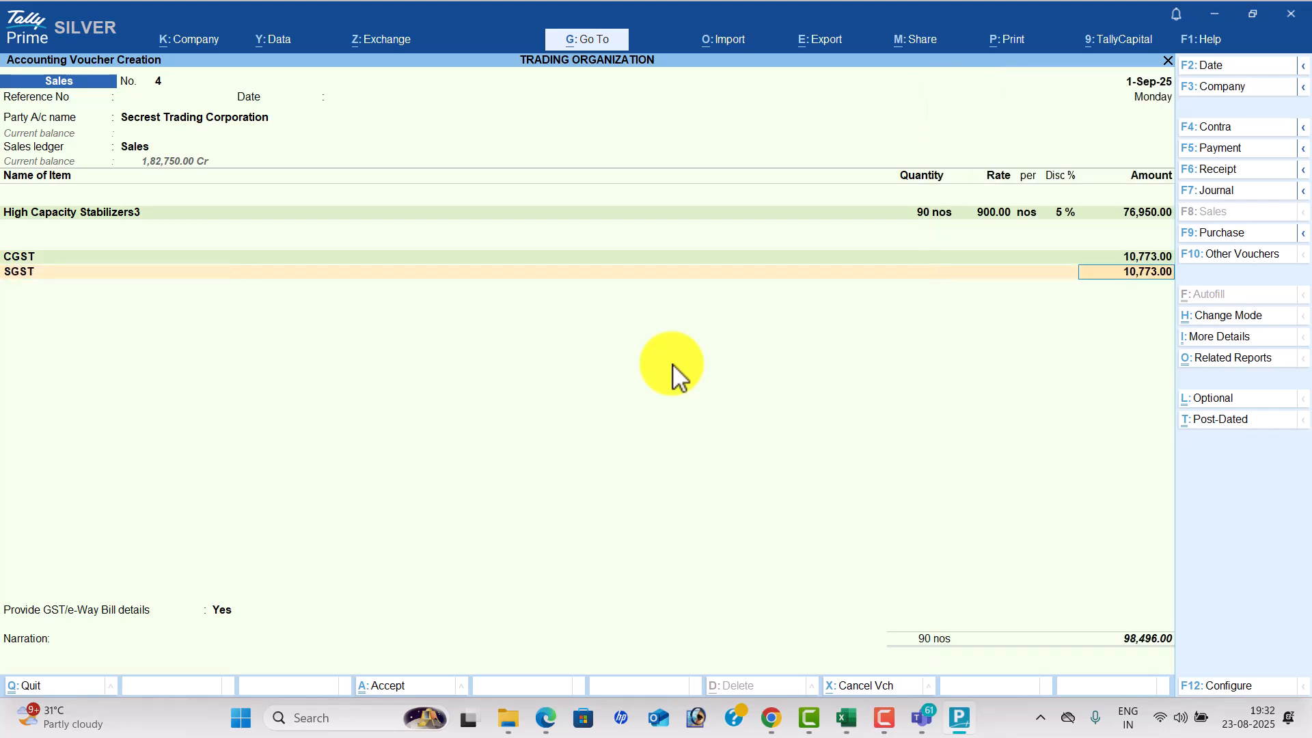
key(Return)
key(Return)
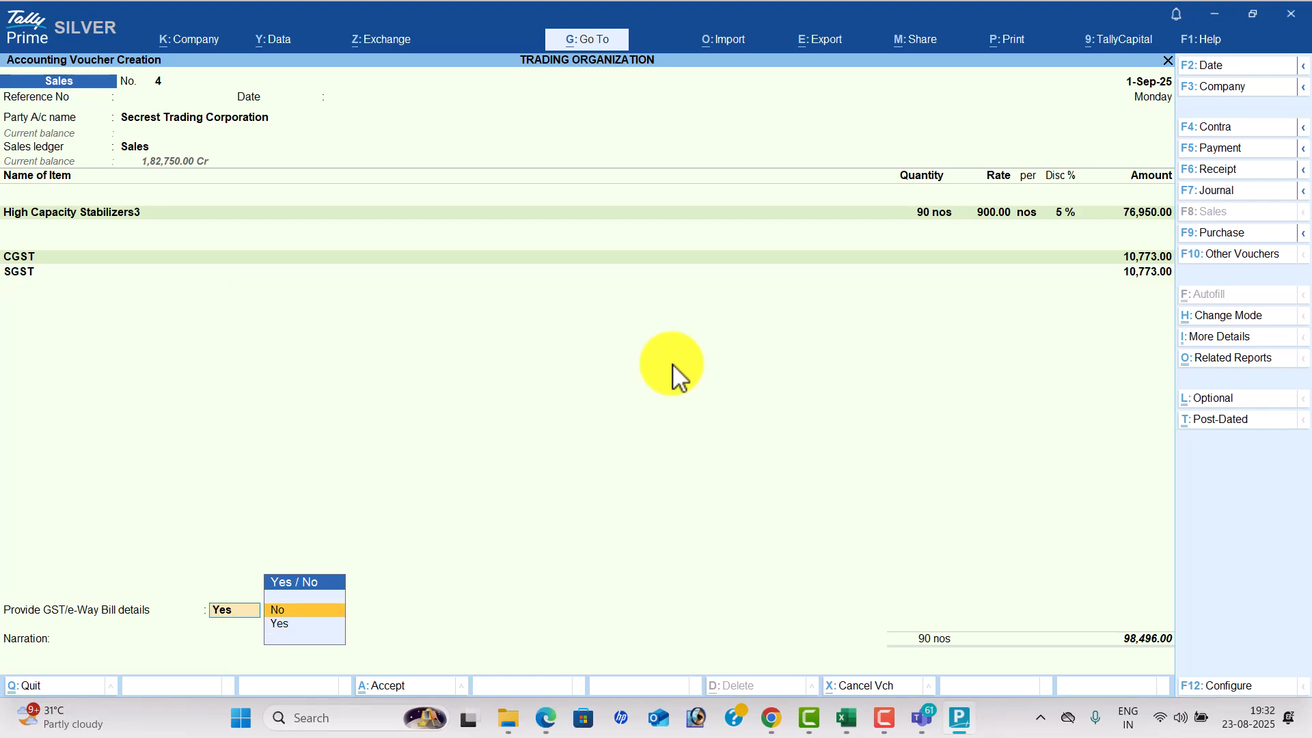
Decline the GST/e-Way Bill details and save the Secrest Trading Corporation sales voucher without a narration.
key(Return)
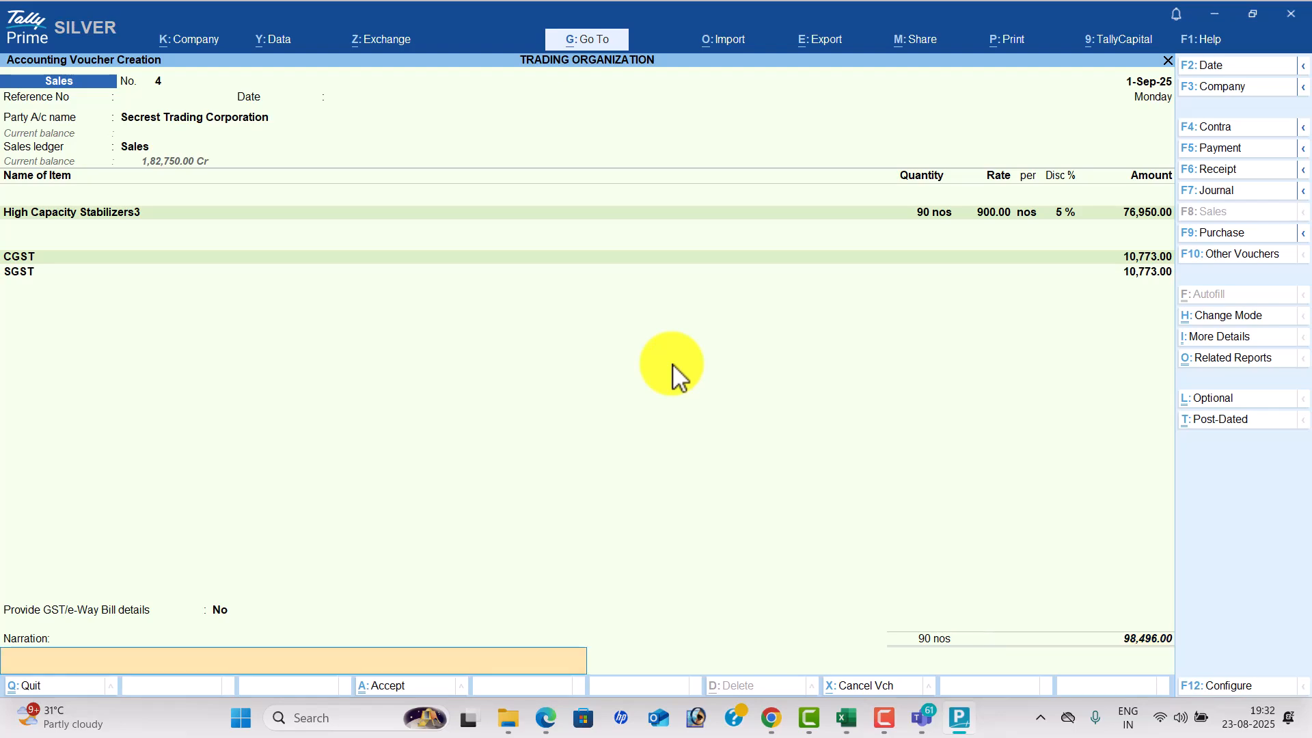
key(Return)
key(Return)
key(Return)
key(n)
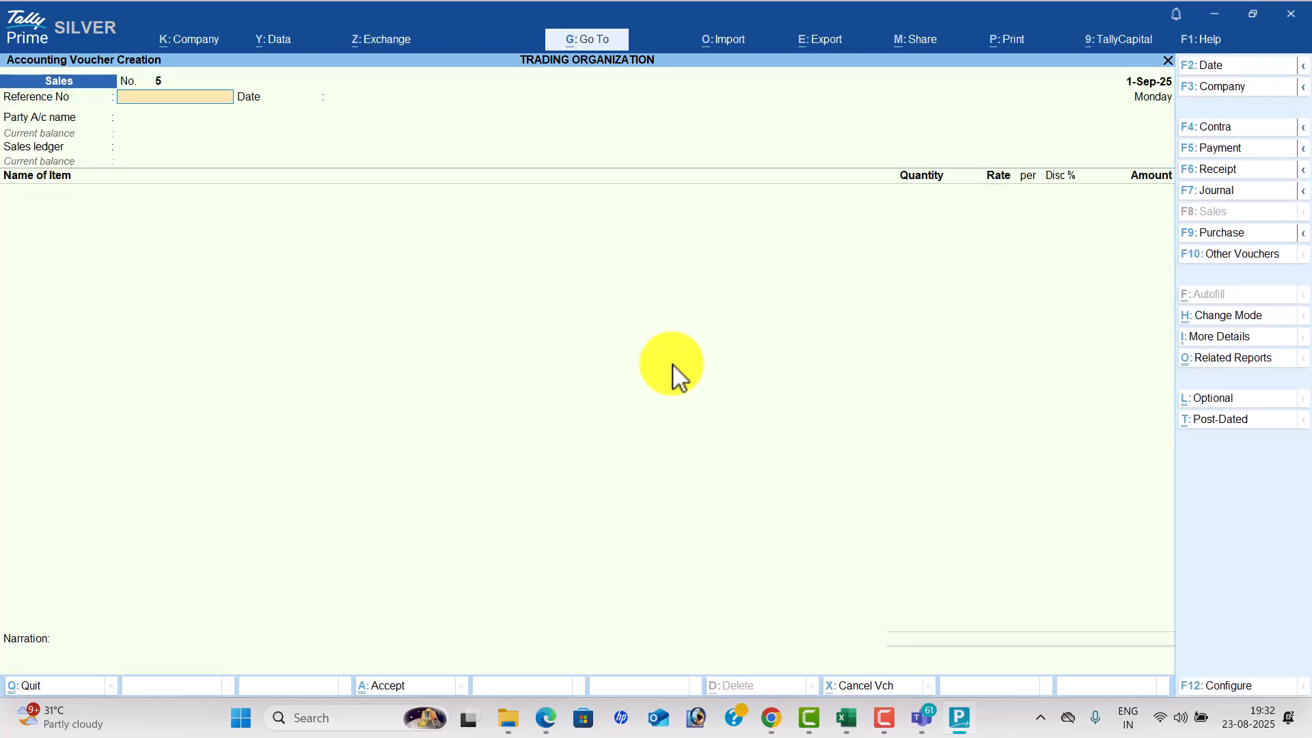
Start a receipt voucher for transaction 43 of the practice PDF, crediting Java Trading Company with 1,03,313.
key(alt+Tab)
scroll(478, 521, down, 3)
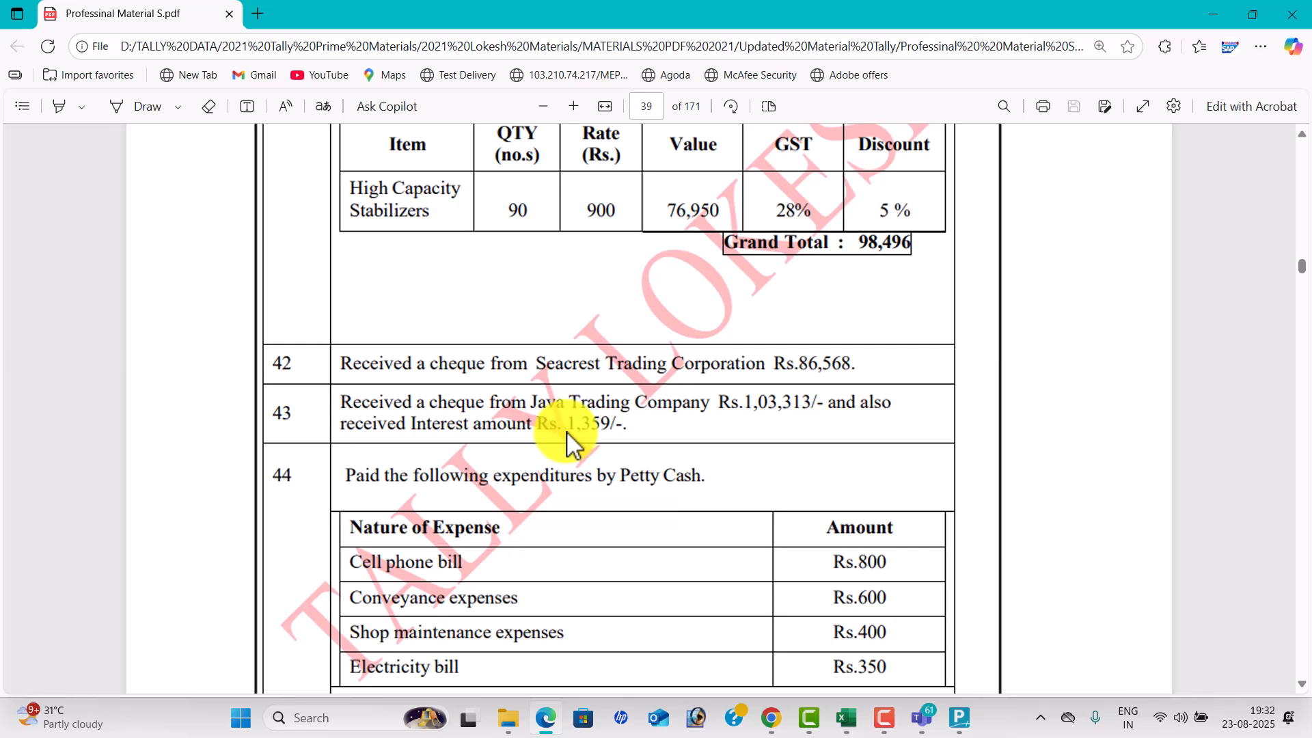
key(alt+Tab)
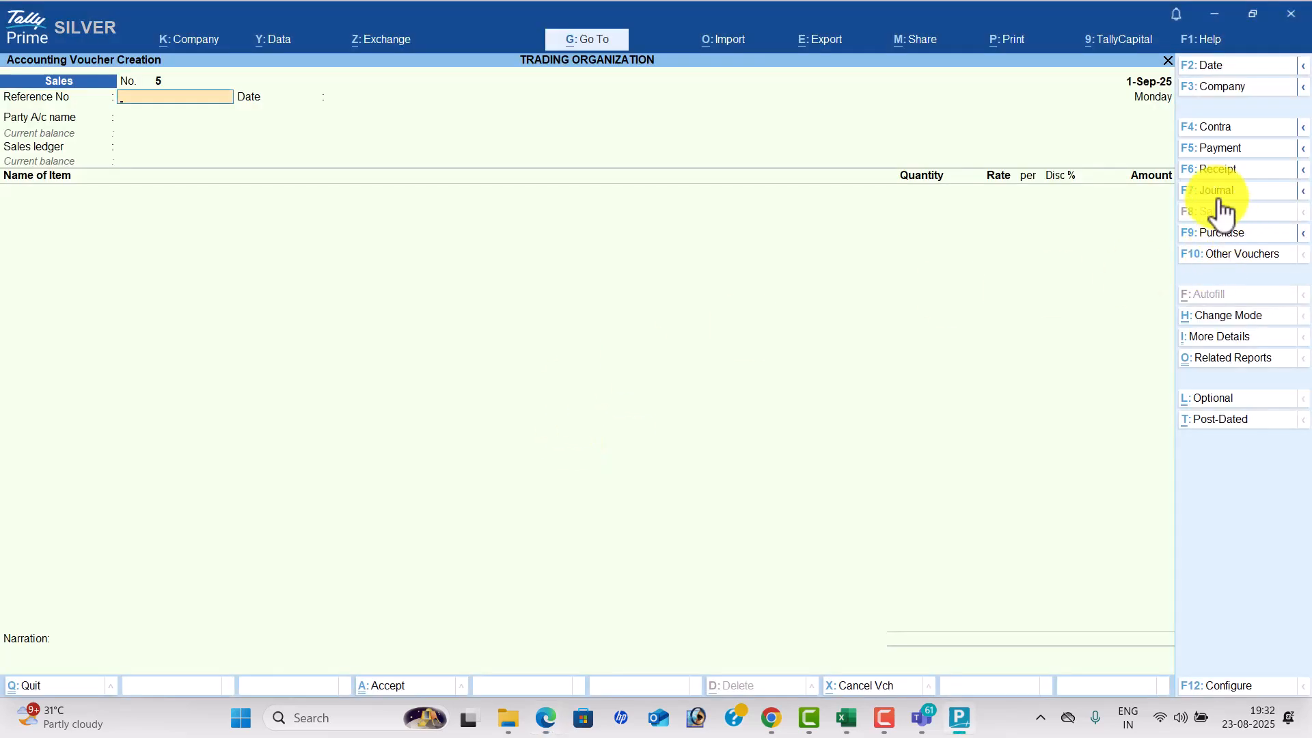
click(1220, 172)
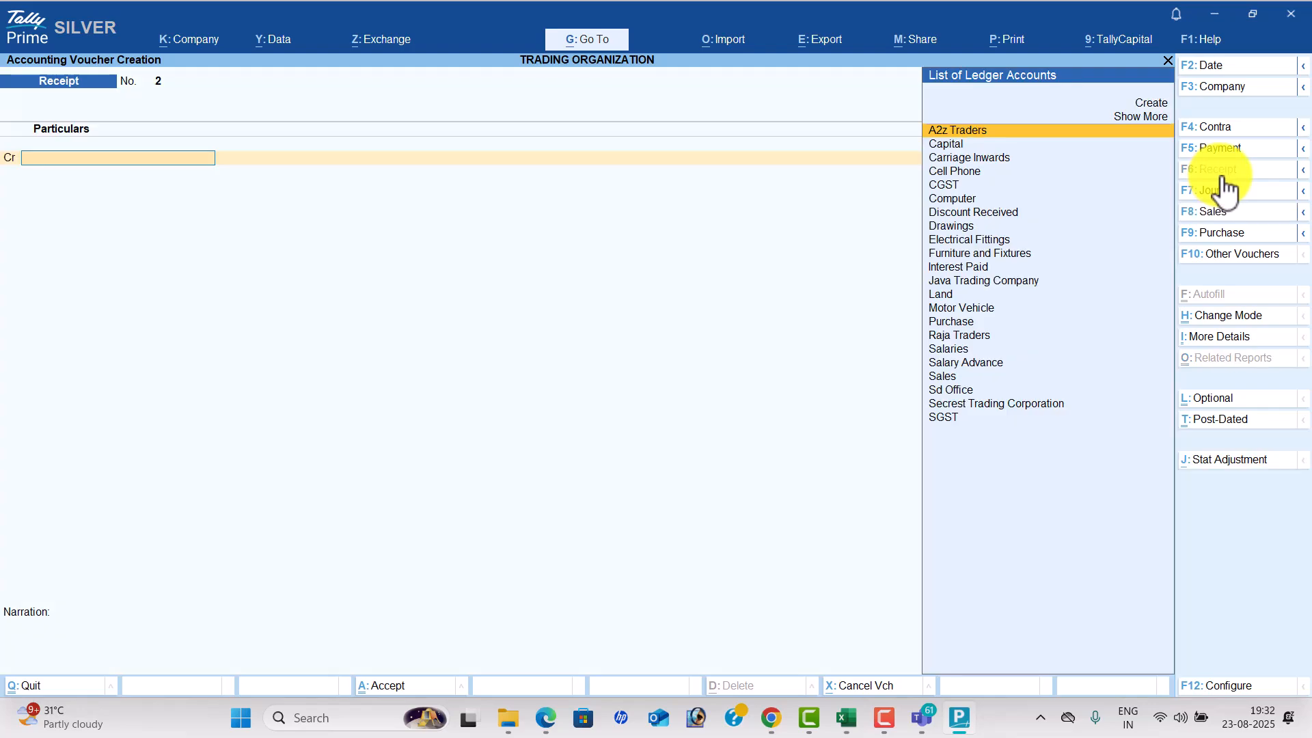
text(ja)
key(Return)
key(alt+Tab)
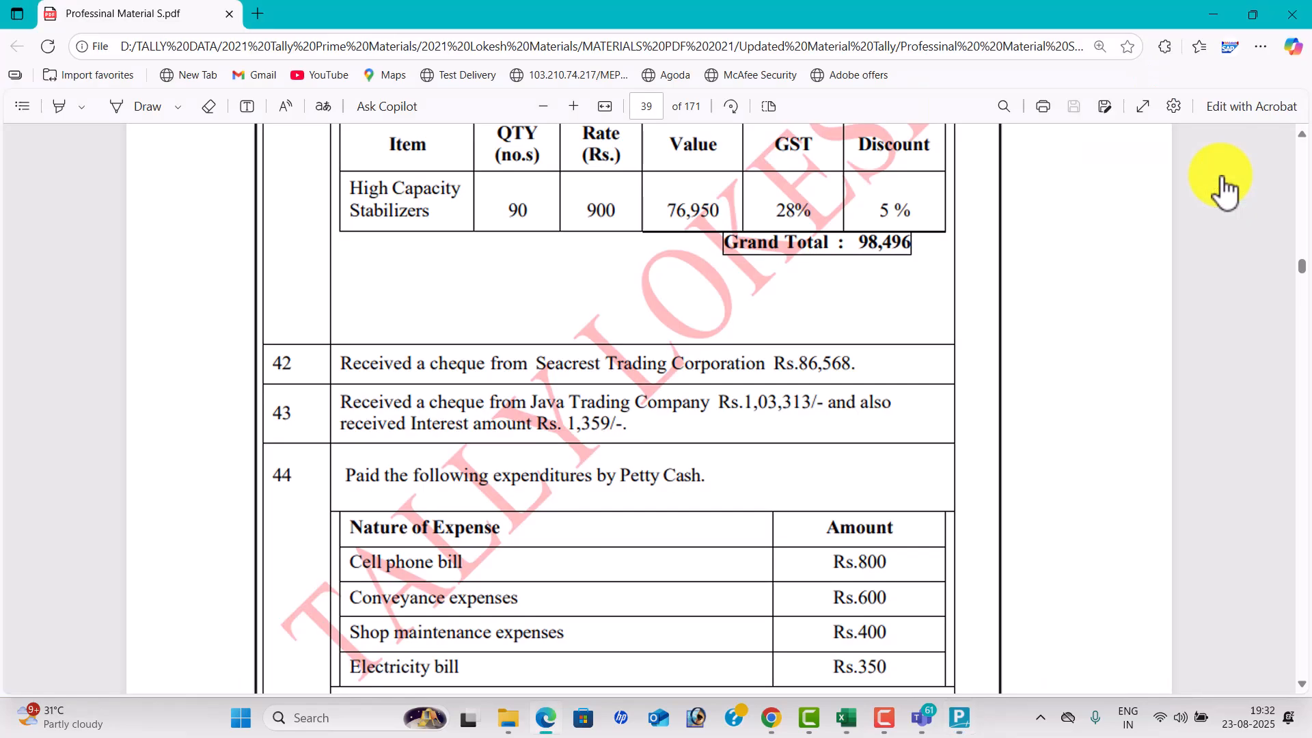
key(alt+Tab)
key(alt+Tab)
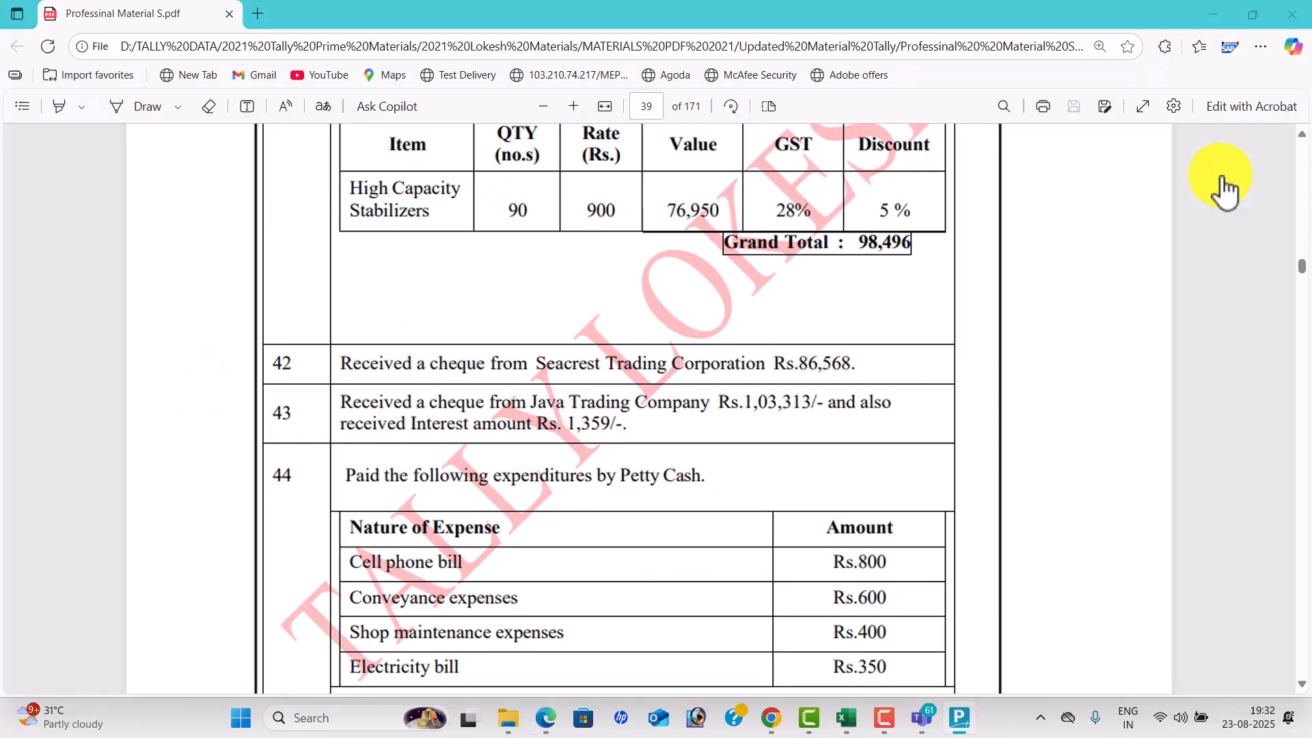
key(alt+Tab)
text(103313)
key(Return)
Add a second credit line using a new ledger named Interest Received under Indirect Incomes.
text(c)
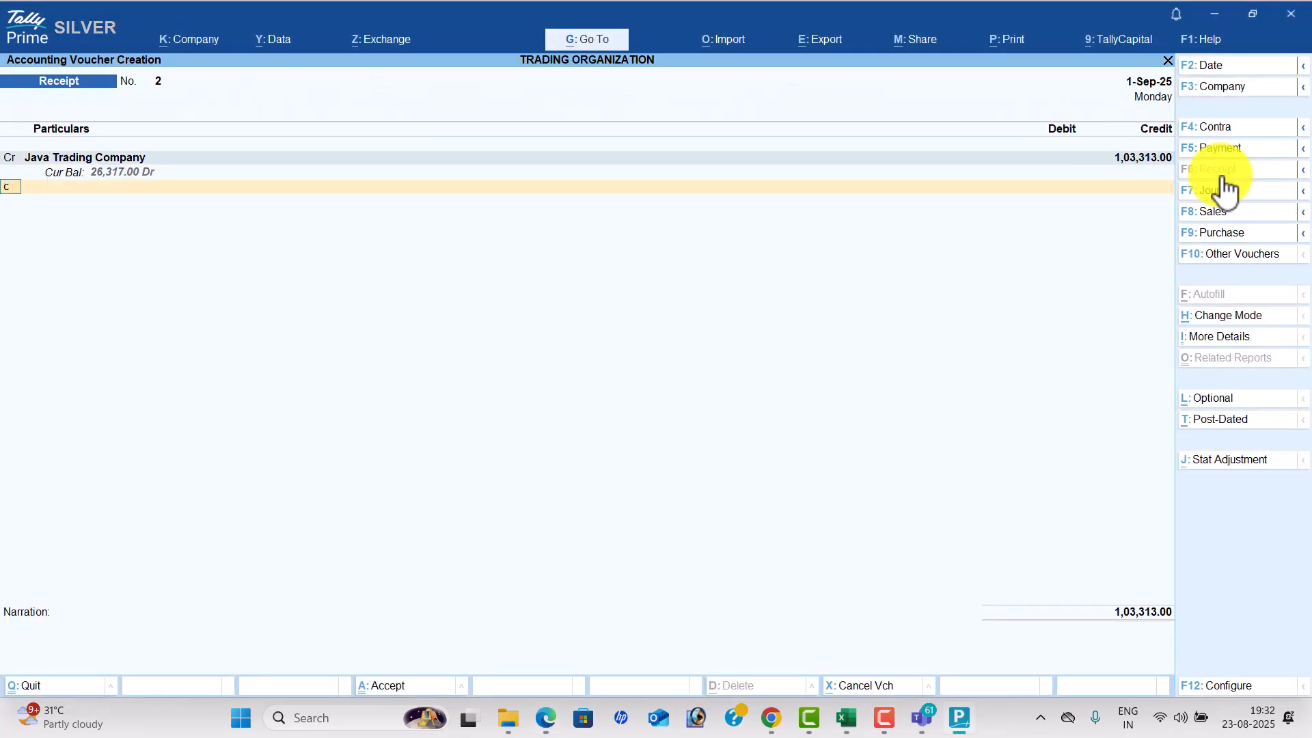
key(Return)
key(alt+c)
text(Interest Ree)
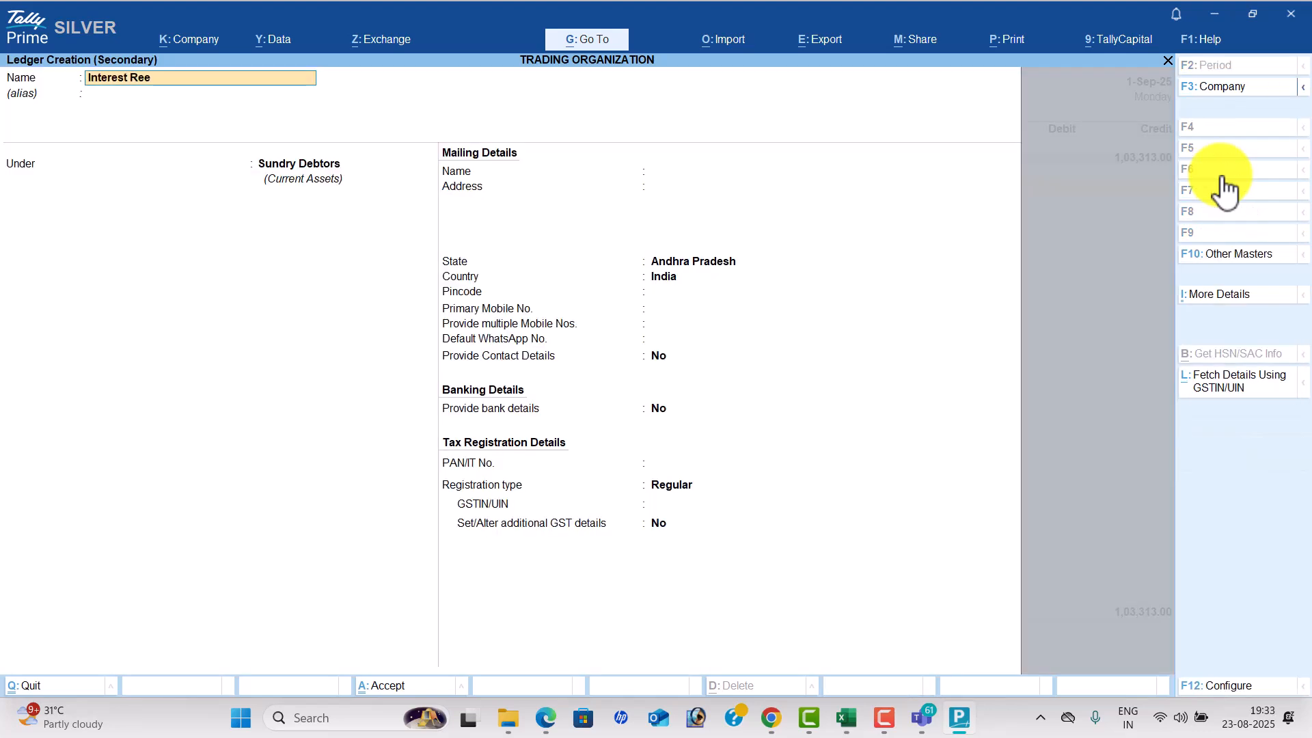
text(ceive)
key(Return)
text(Ind)
key(Down)
key(Return)
key(ctrl+a)
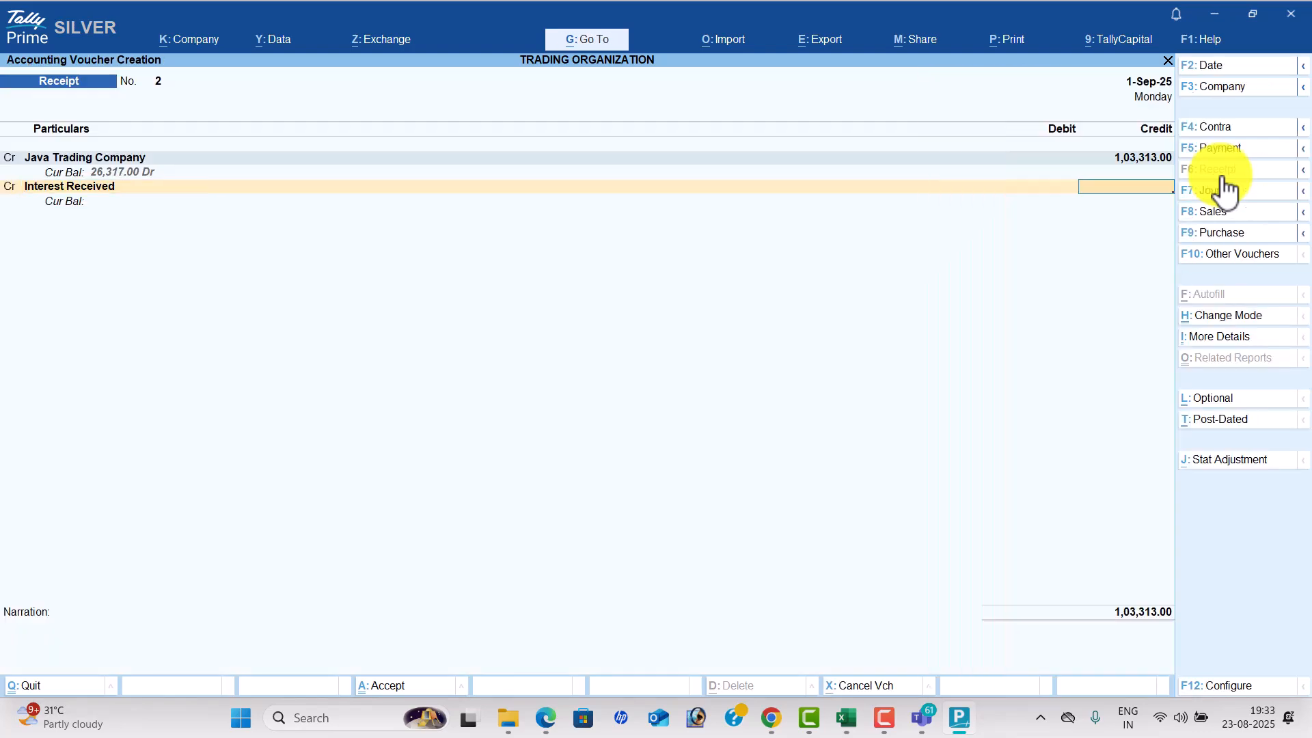
Enter 1,359 as the Interest Received amount and choose Icici Bank as the debit ledger.
key(alt+Tab)
key(alt+Tab)
text(1,359)
key(Return)
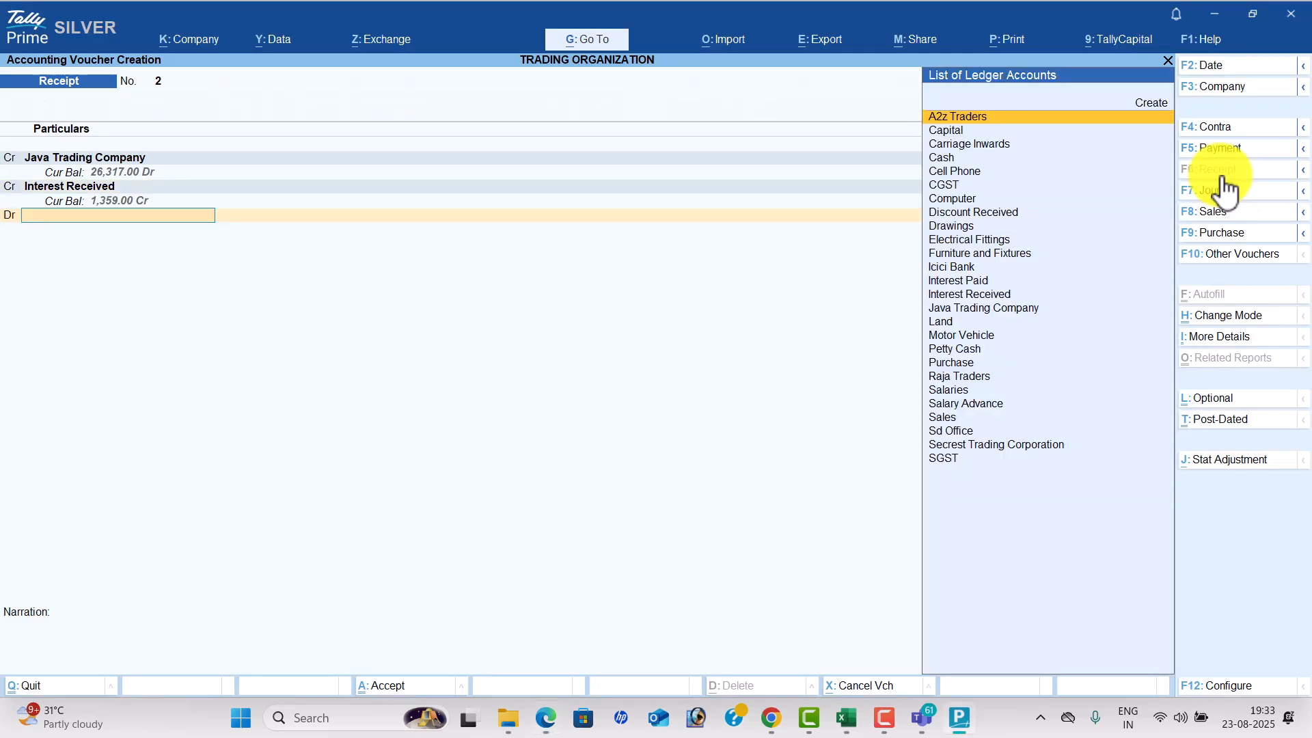
key(alt+Tab)
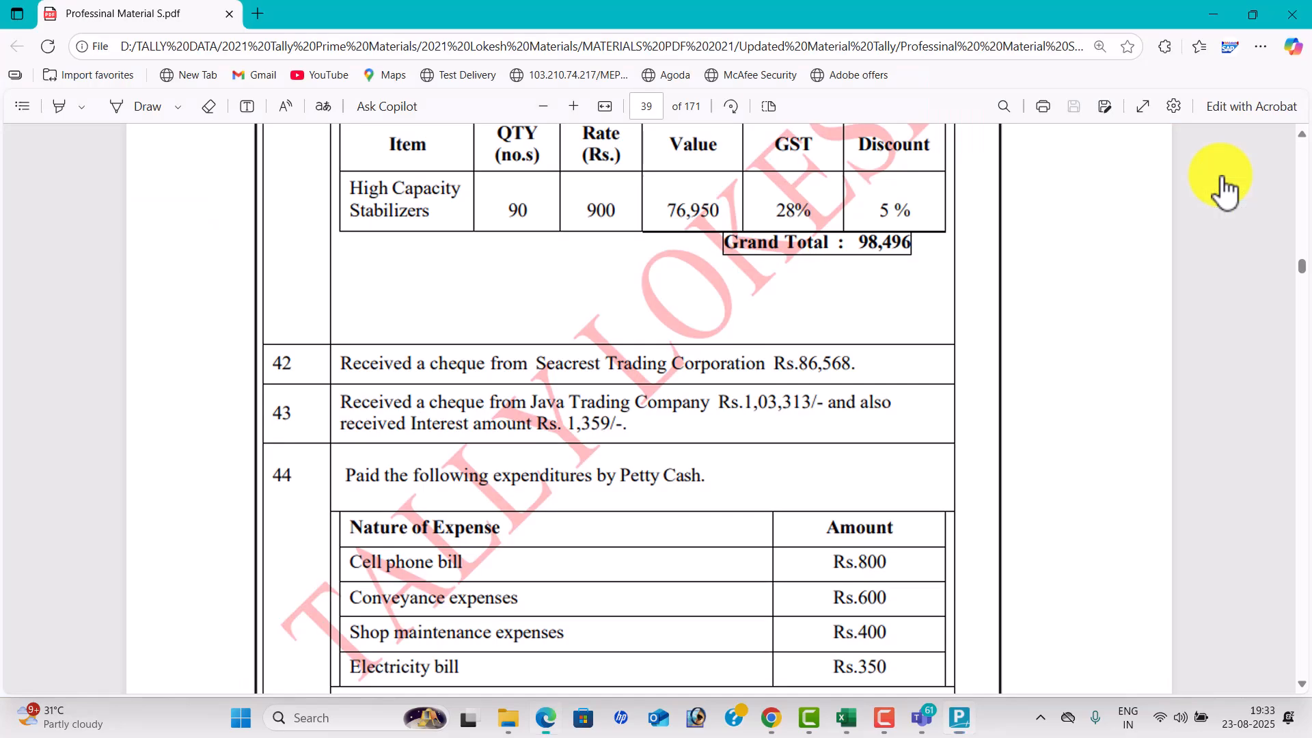
key(alt+Tab)
text(I)
key(Return)
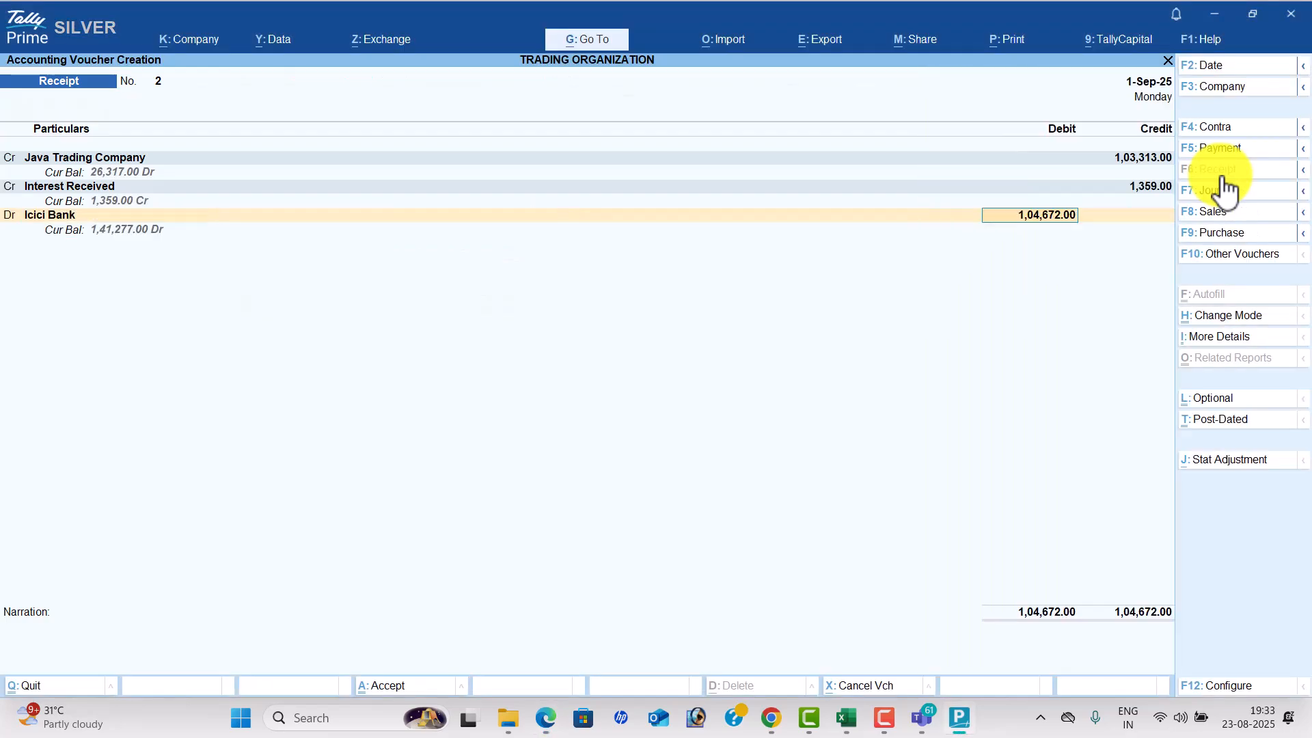
Accept 1,04,672 as the Icici Bank debit with the default bank details and save the receipt voucher.
key(Return)
key(Return)
key(Return)
key(Return)
key(Return)
key(Return)
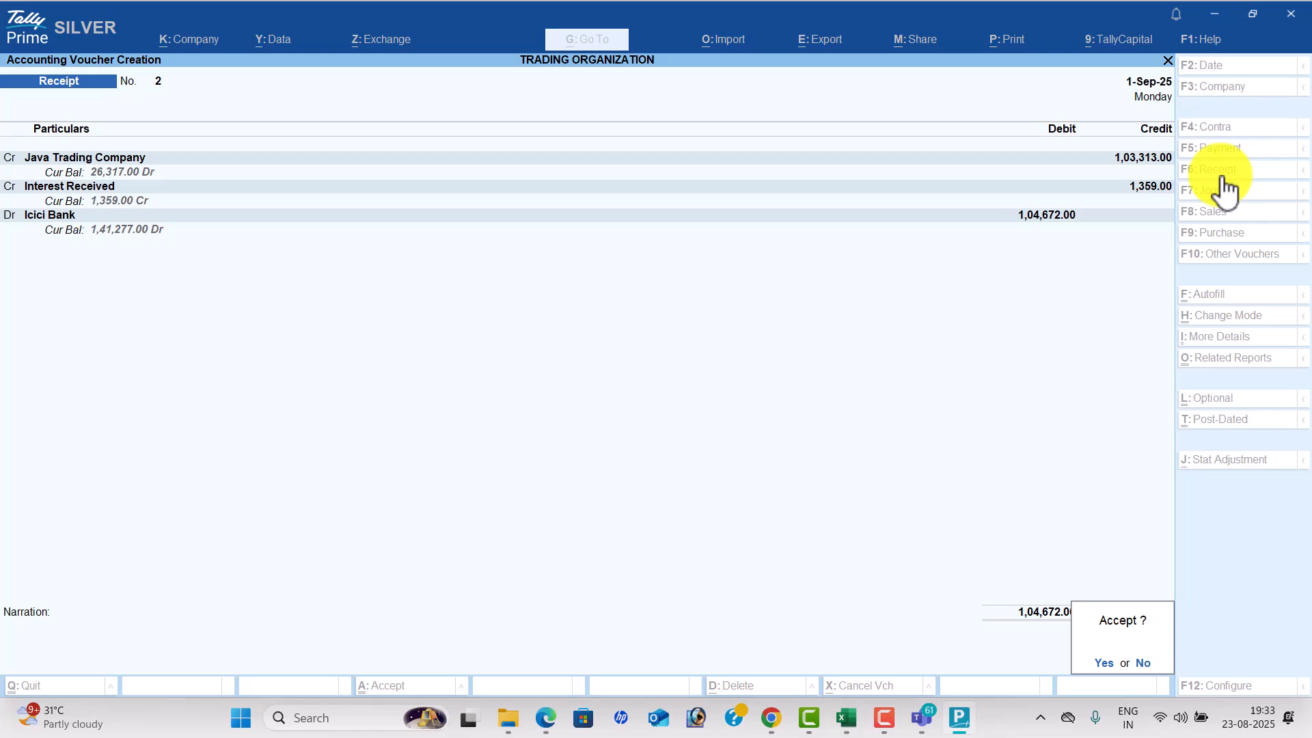
key(Return)
Look through transactions 44 to 51 in the practice PDF for the next kind of entry.
key(alt+Tab)
scroll(673, 407, down, 2)
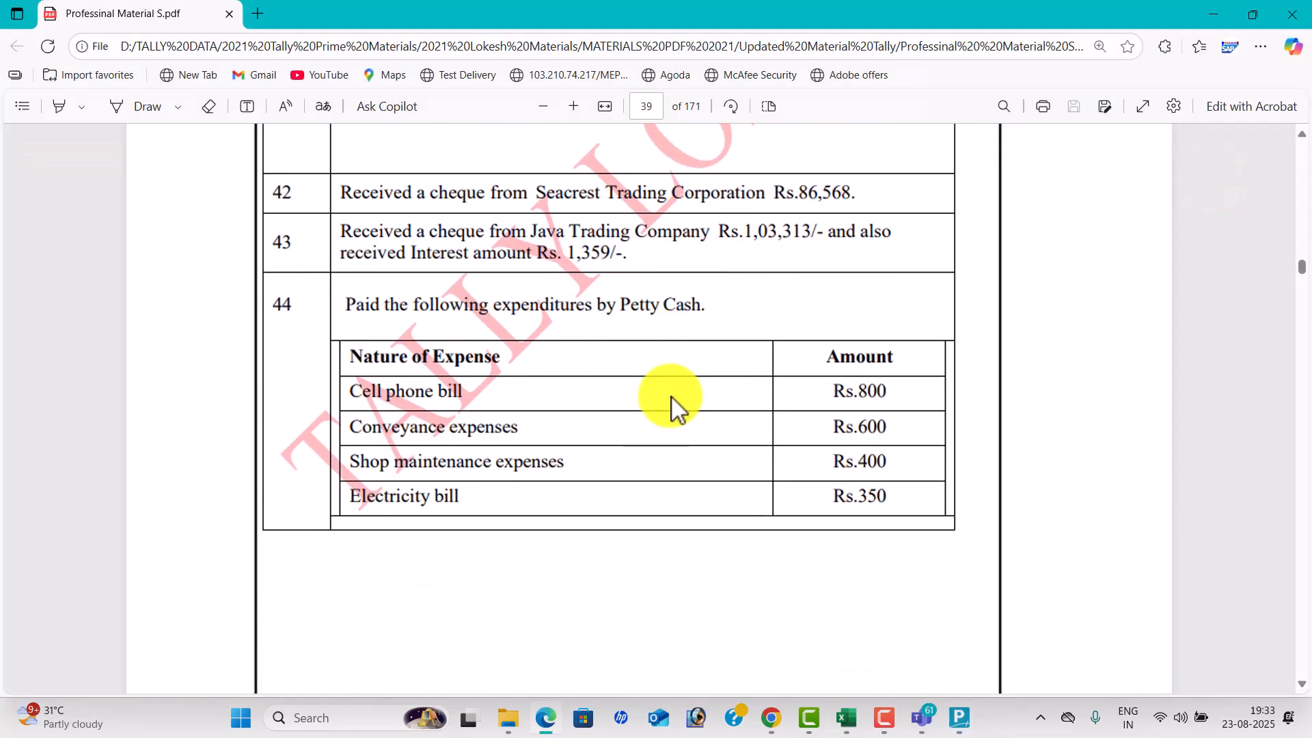
scroll(702, 403, up, 1)
scroll(702, 403, down, 11)
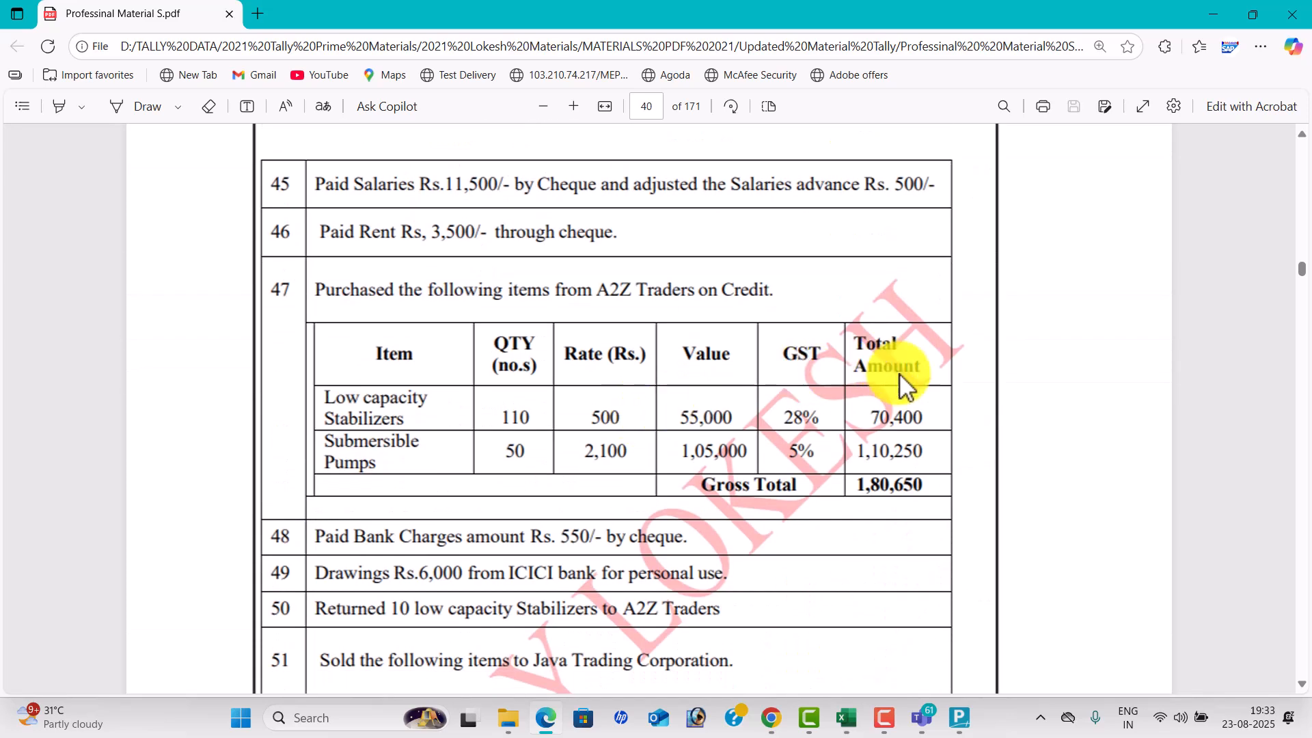
scroll(792, 458, down, 4)
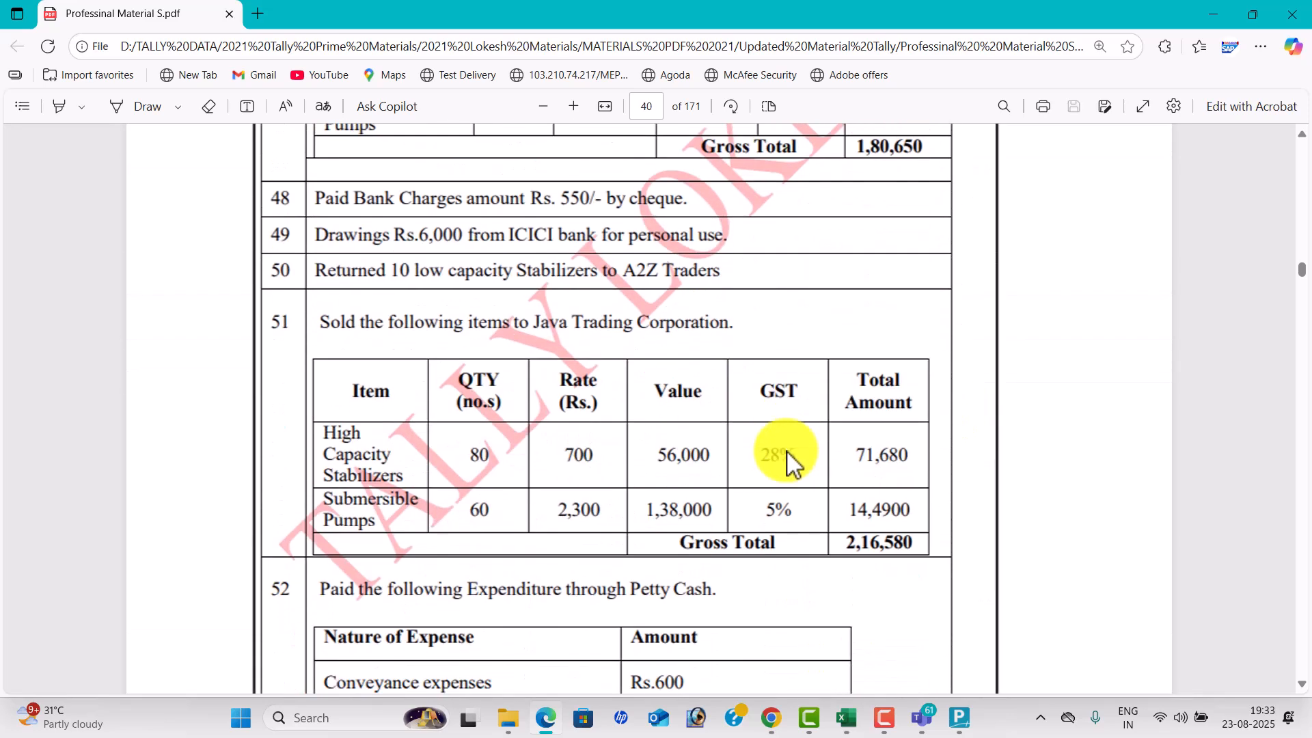
Look through transactions 42 to 54 in the practice PDF for a customer's goods return entry.
scroll(786, 452, up, 13)
scroll(784, 450, up, 3)
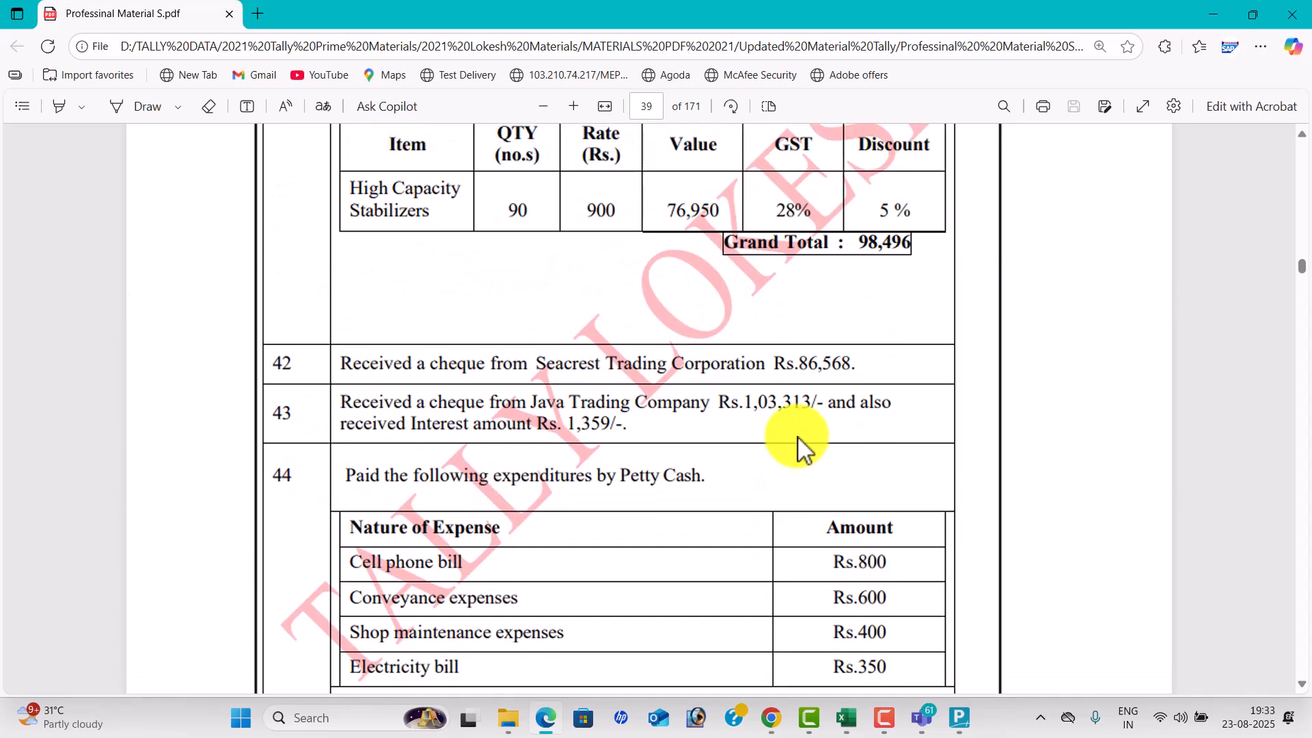
scroll(800, 444, down, 15)
scroll(798, 437, down, 4)
scroll(798, 437, up, 3)
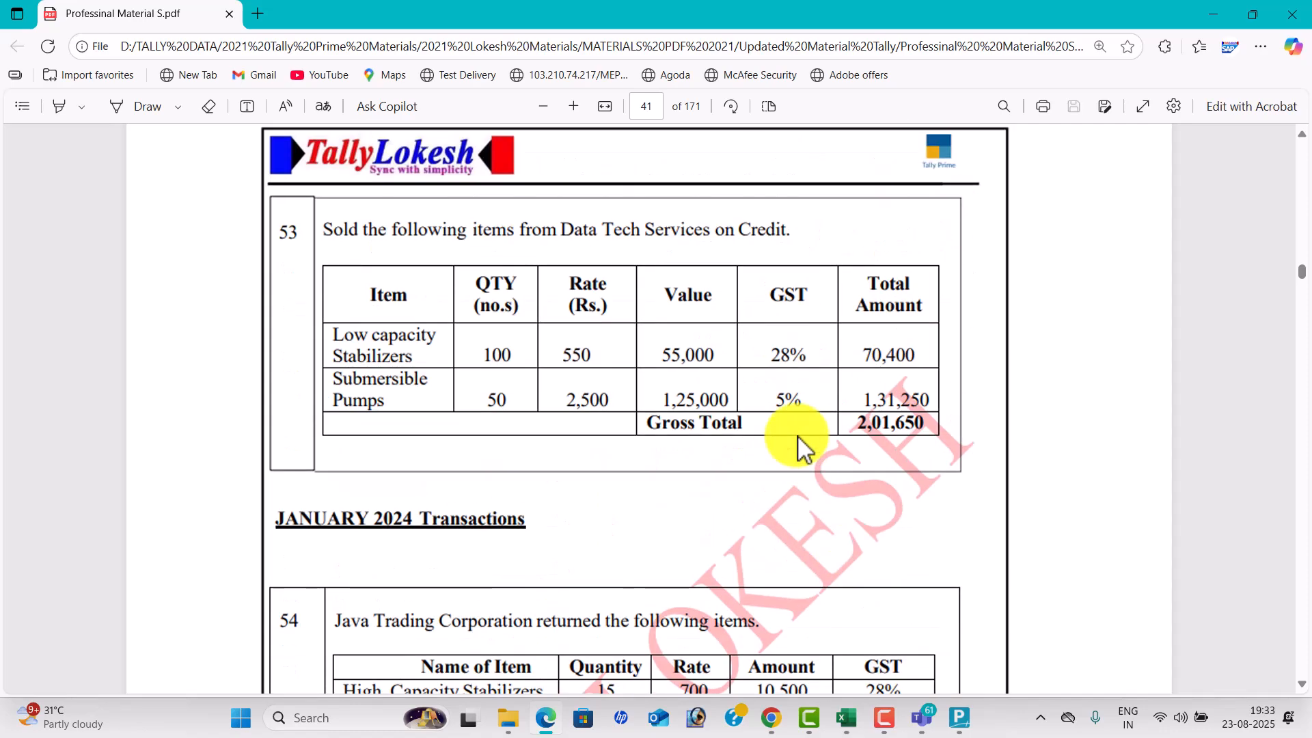
scroll(801, 449, up, 8)
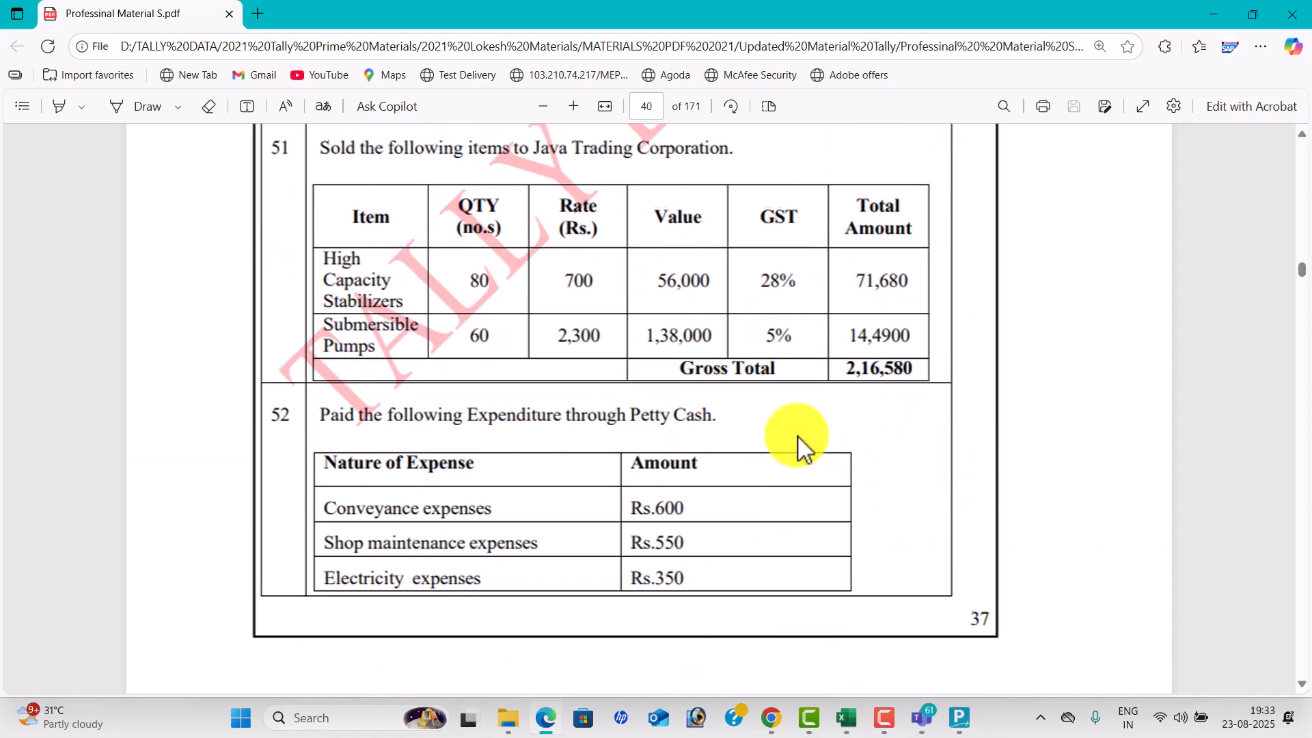
scroll(800, 448, down, 5)
scroll(801, 447, down, 8)
scroll(801, 447, up, 2)
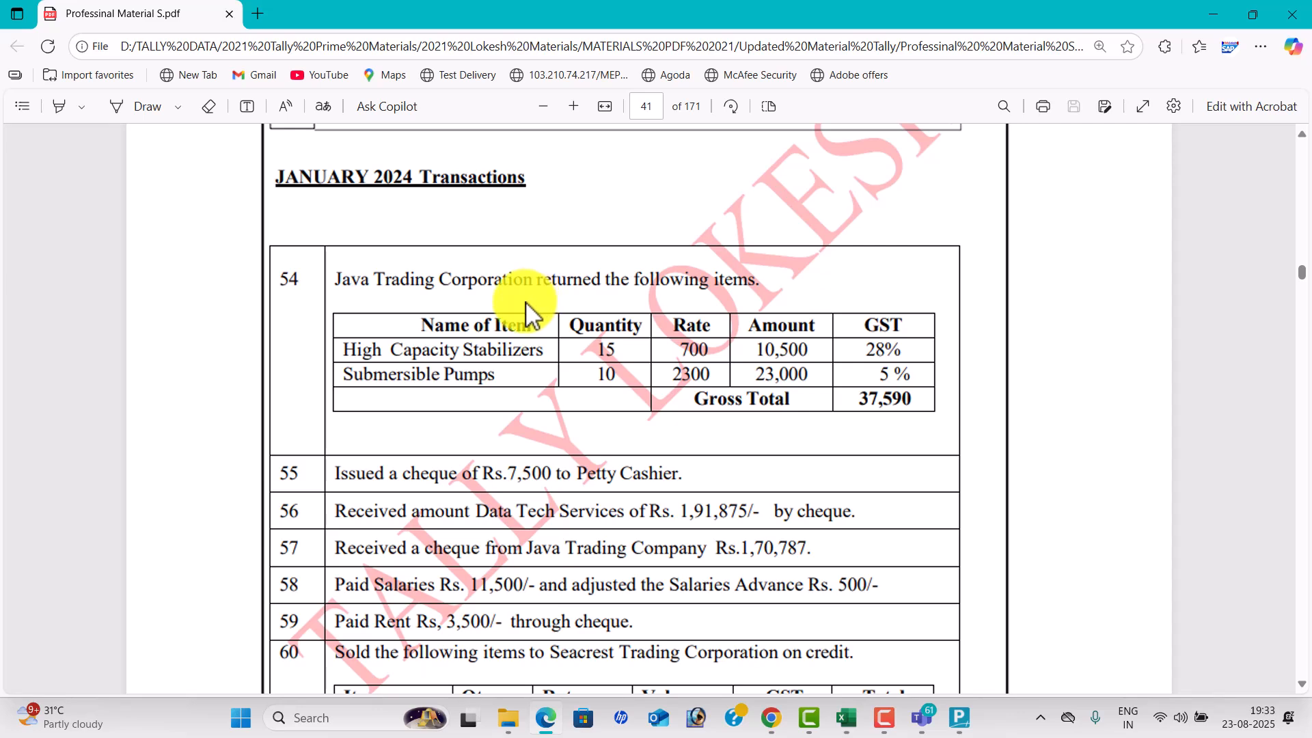
Switch to TallyPrime and change the voucher type to Credit Note.
key(alt+Tab)
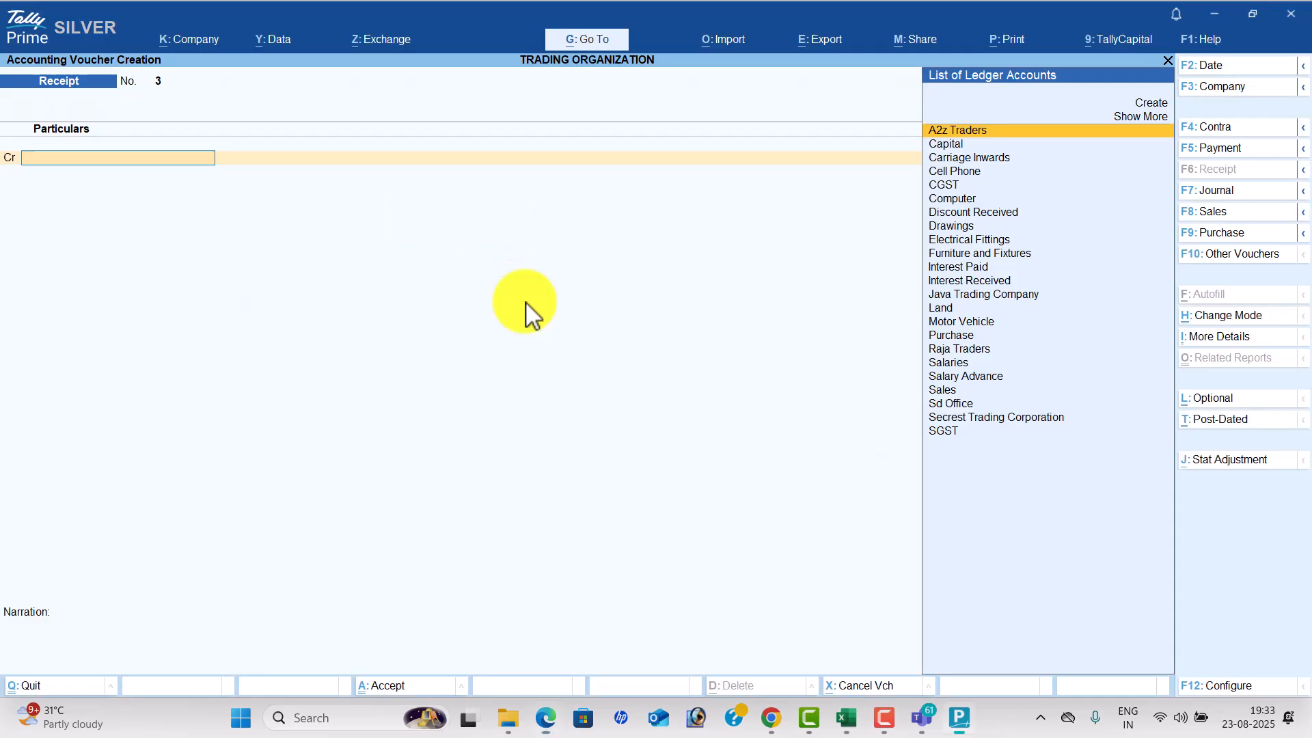
click(1247, 254)
key(Up)
key(Up)
key(Up)
key(Up)
key(Up)
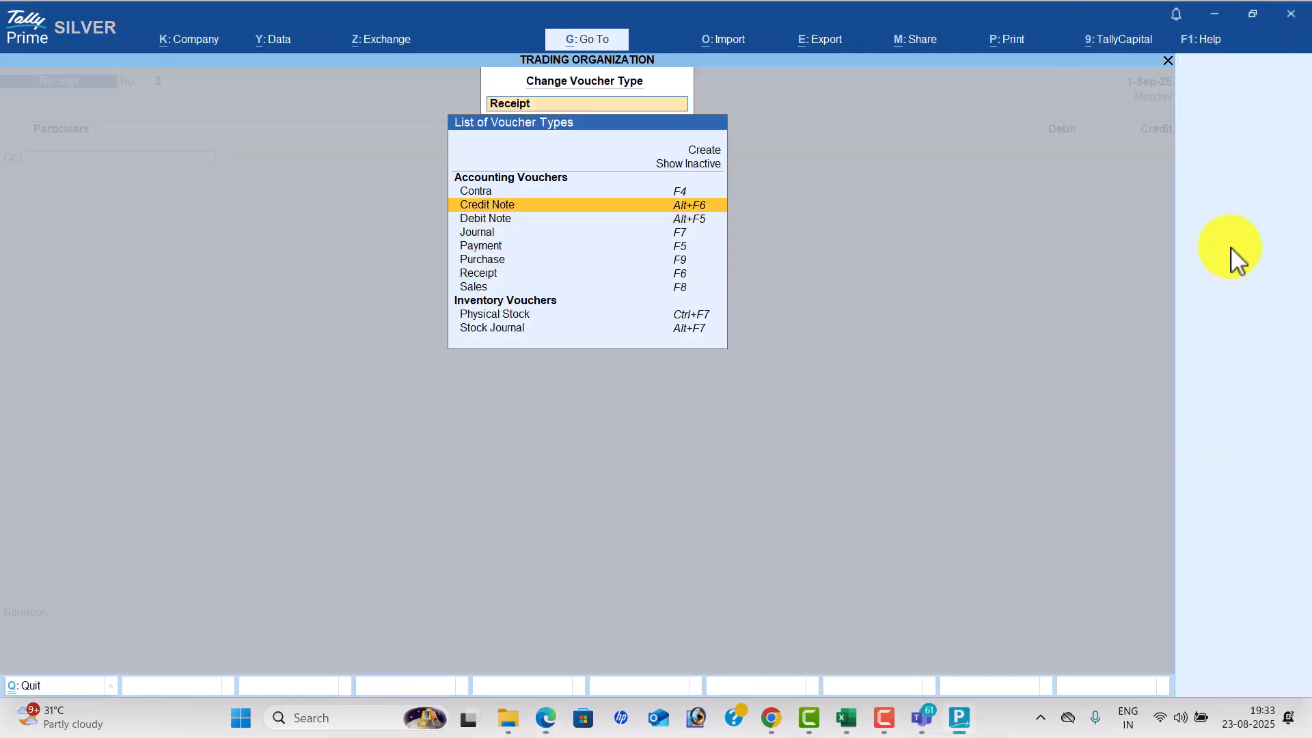
key(Return)
Choose Java Trading Company as the party with blank receipt details and Sales as the ledger account.
key(Down)
key(Down)
key(Down)
key(Return)
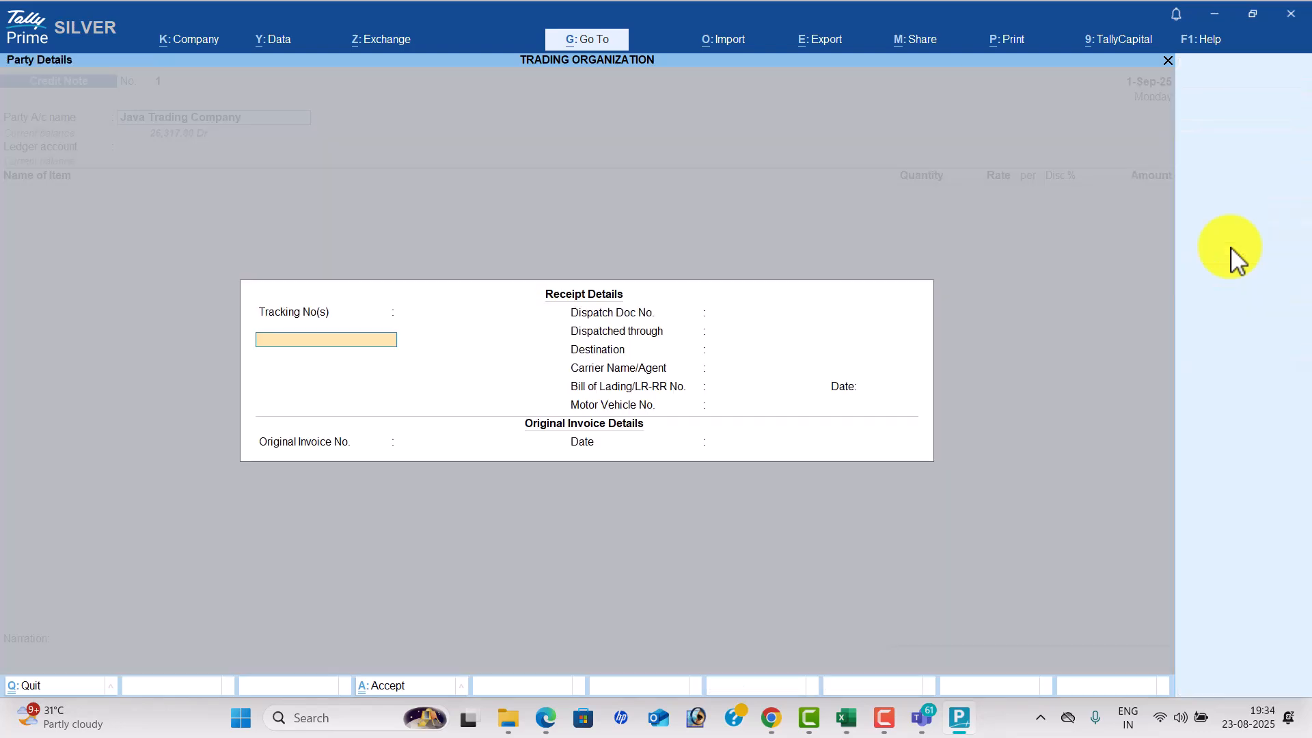
key(ctrl+a)
key(Return)
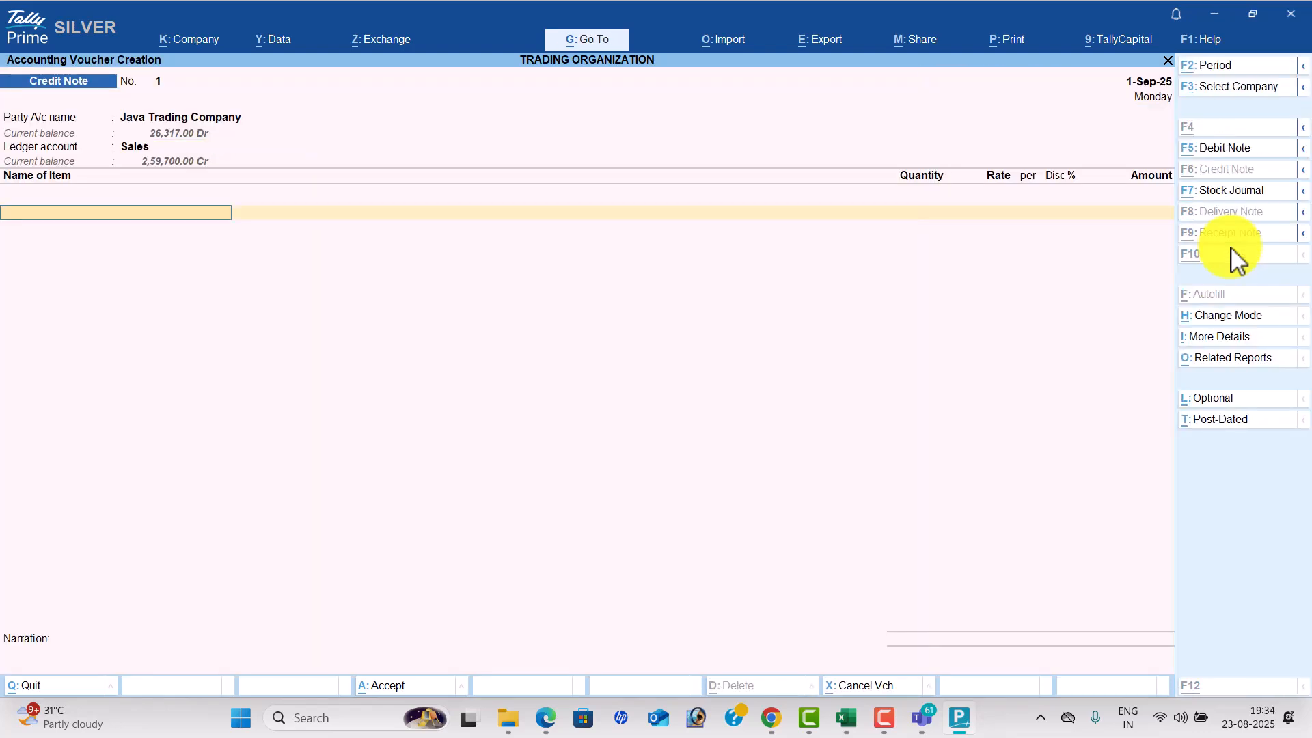
Add High Capacity Stabilizers3 to the credit note with quantity 15 nos at a rate of 700.
text(H)
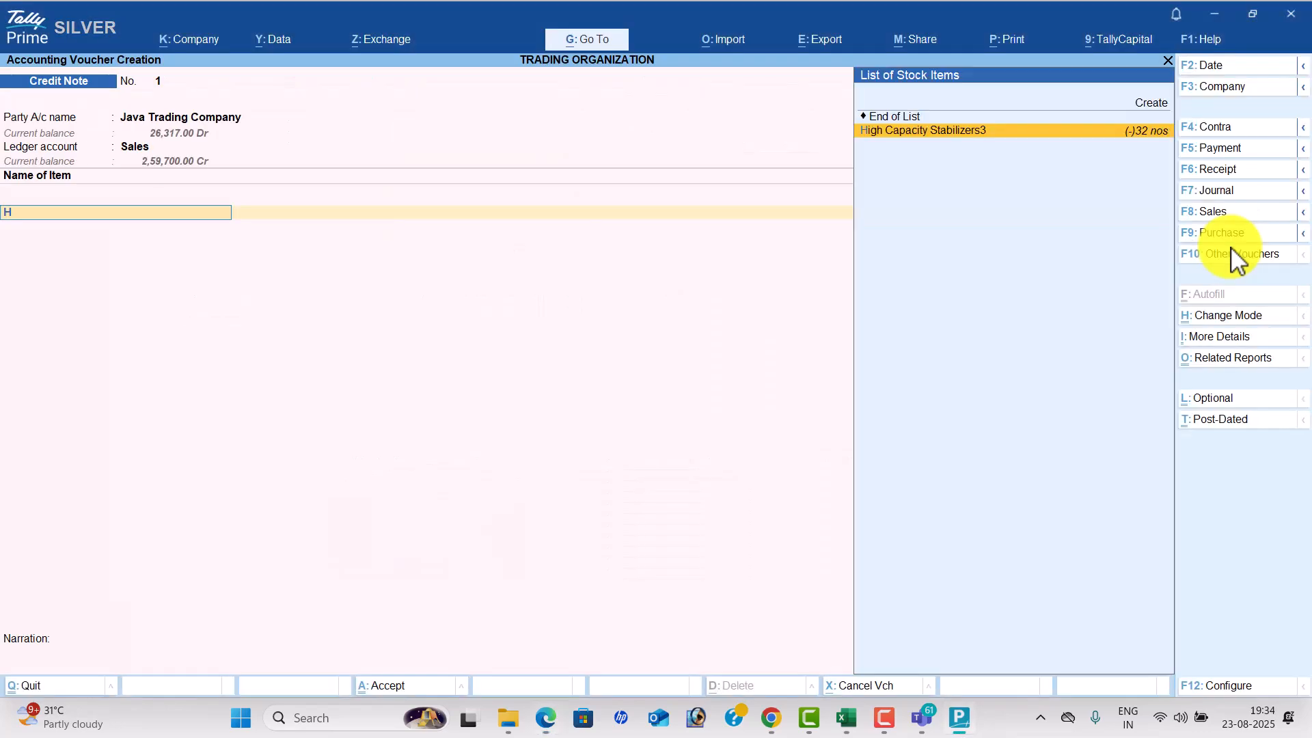
key(Return)
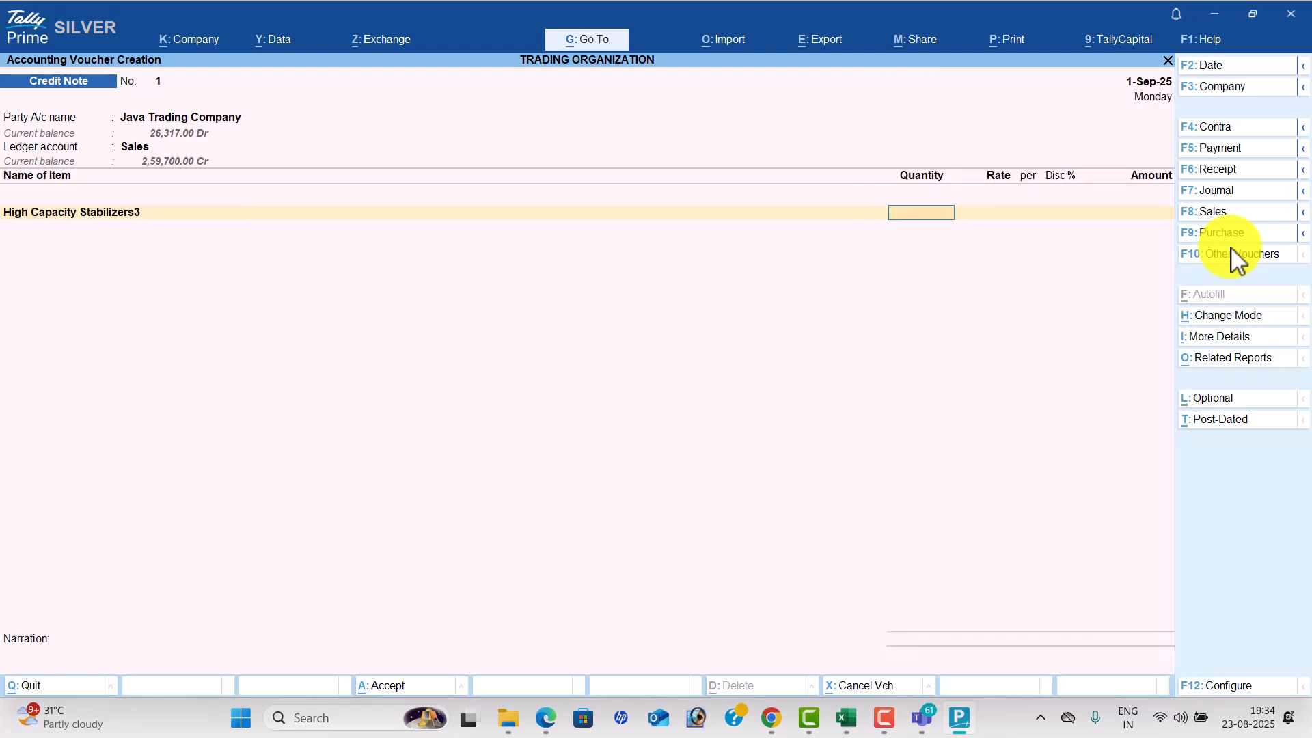
key(alt+Tab)
key(alt+Tab)
text(15)
key(Return)
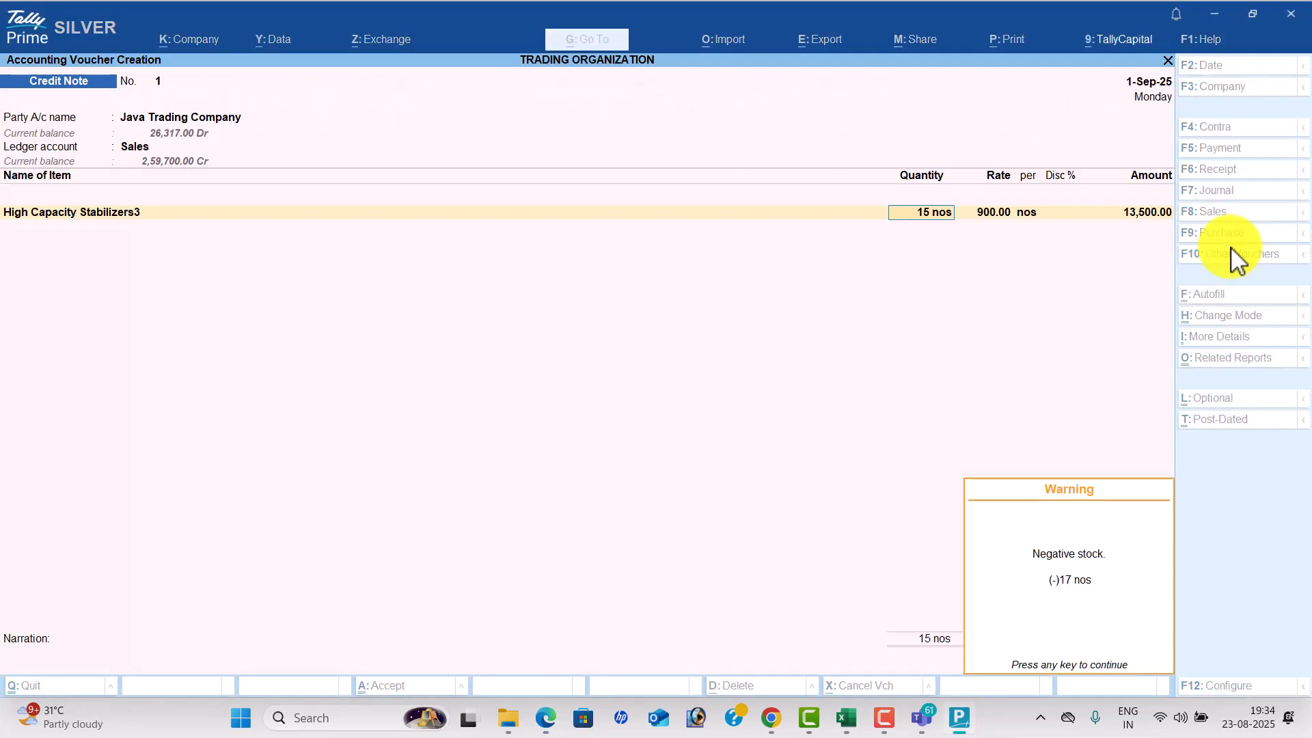
key(Return)
text(700)
key(Return)
key(Return)
key(Return)
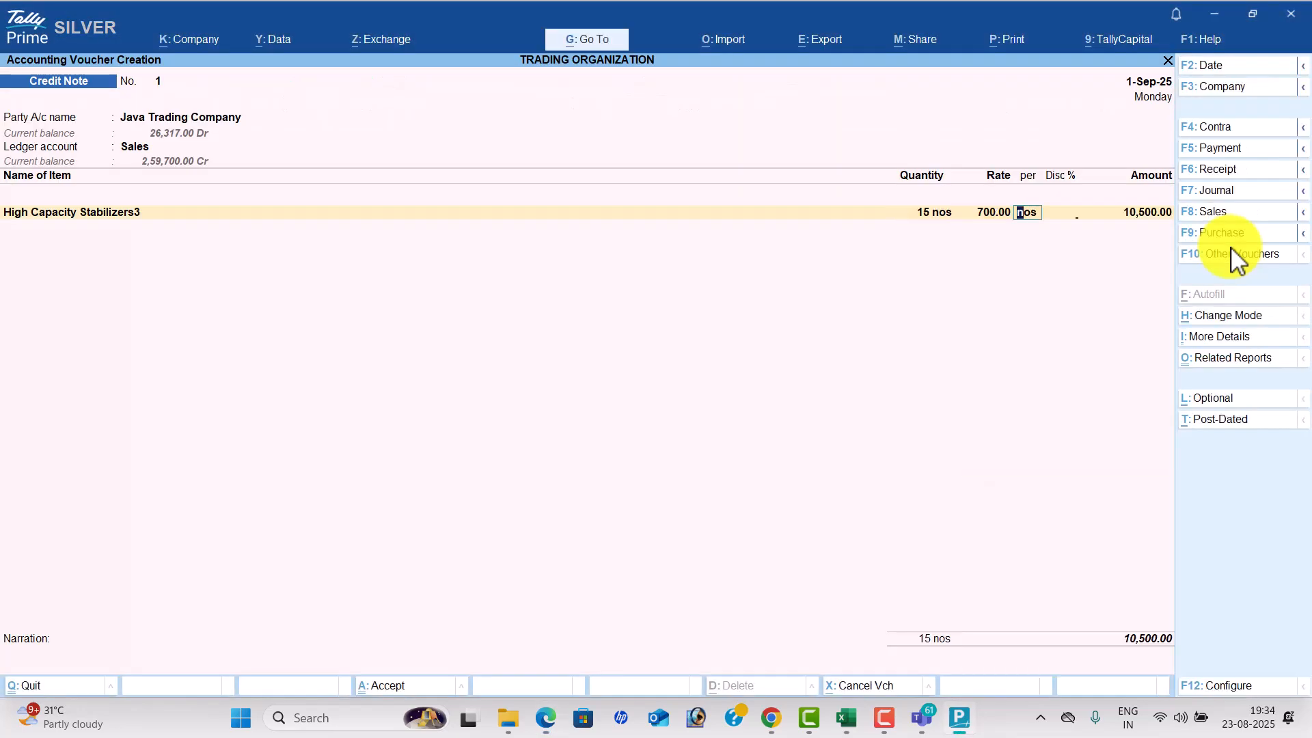
Add Low Capacity Stabilizers as the second returned item with quantity 10 nos at a rate of 2,300.
key(Return)
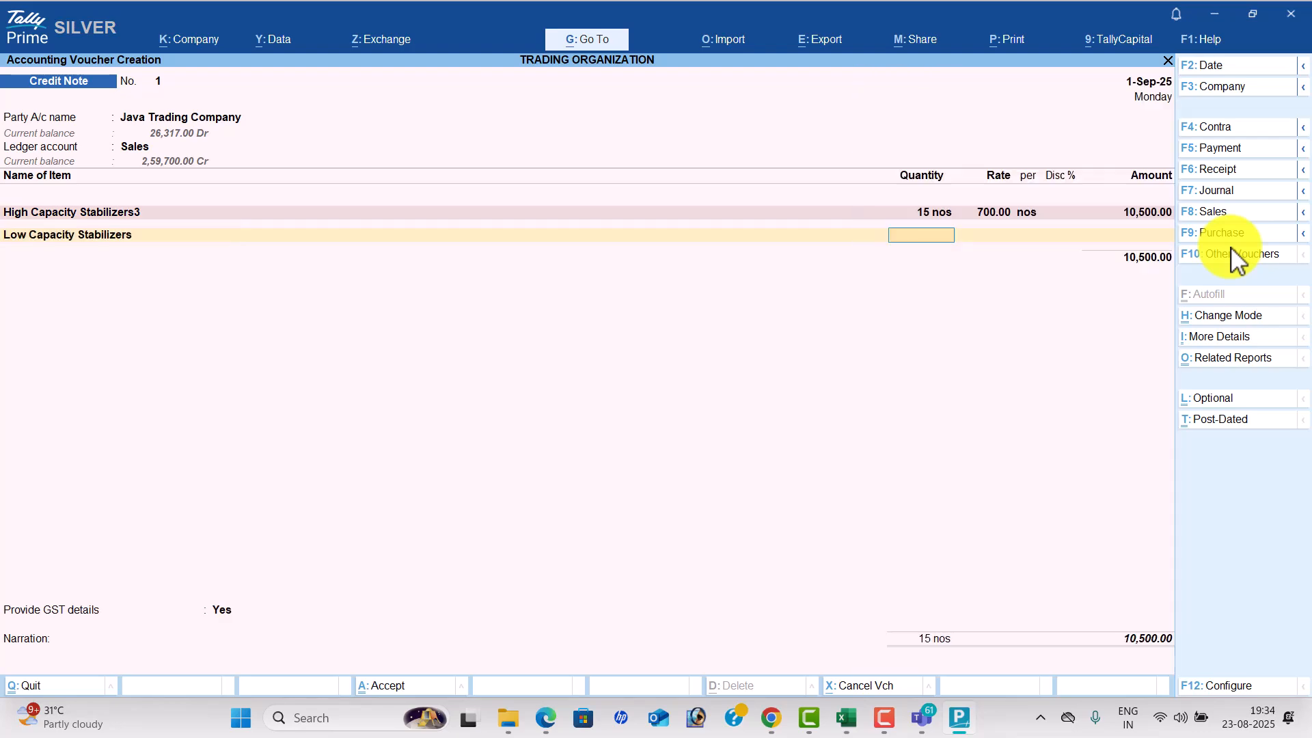
key(alt+Tab)
key(alt+Tab)
text(10)
key(Return)
text(2,300)
key(Return)
key(Return)
key(Return)
key(Return)
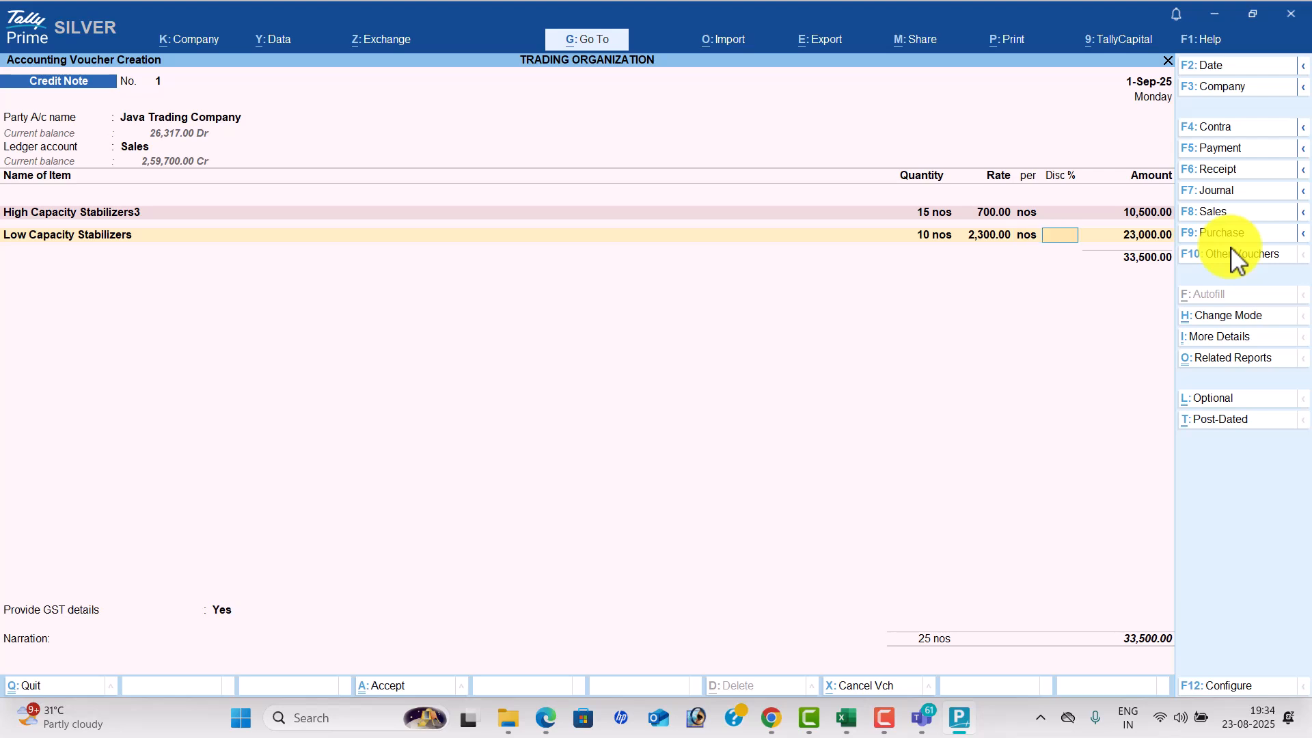
Leave the item discount blank and add the CGST and SGST ledgers below the returned items.
key(Return)
text(c)
key(Return)
key(Return)
text(s)
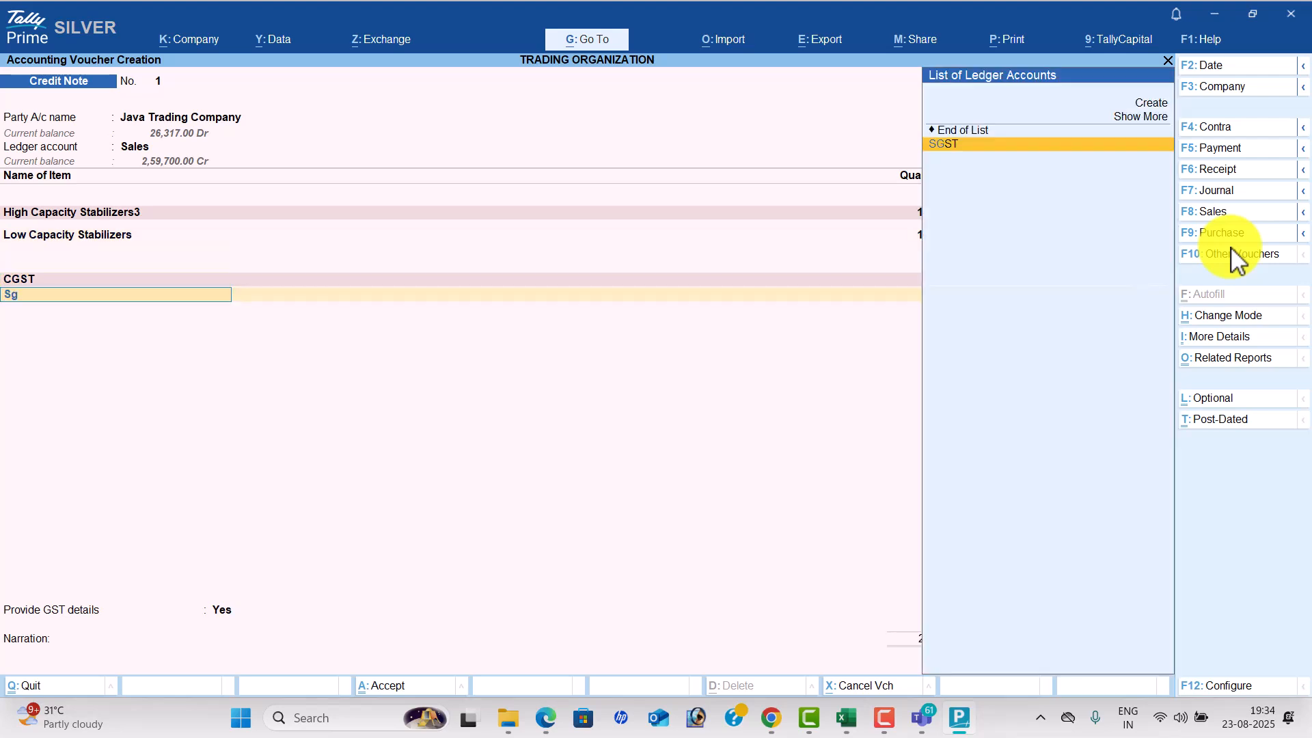
key(Return)
key(Return)
key(Return)
Set Provide GST details to No and save the credit note.
key(Up)
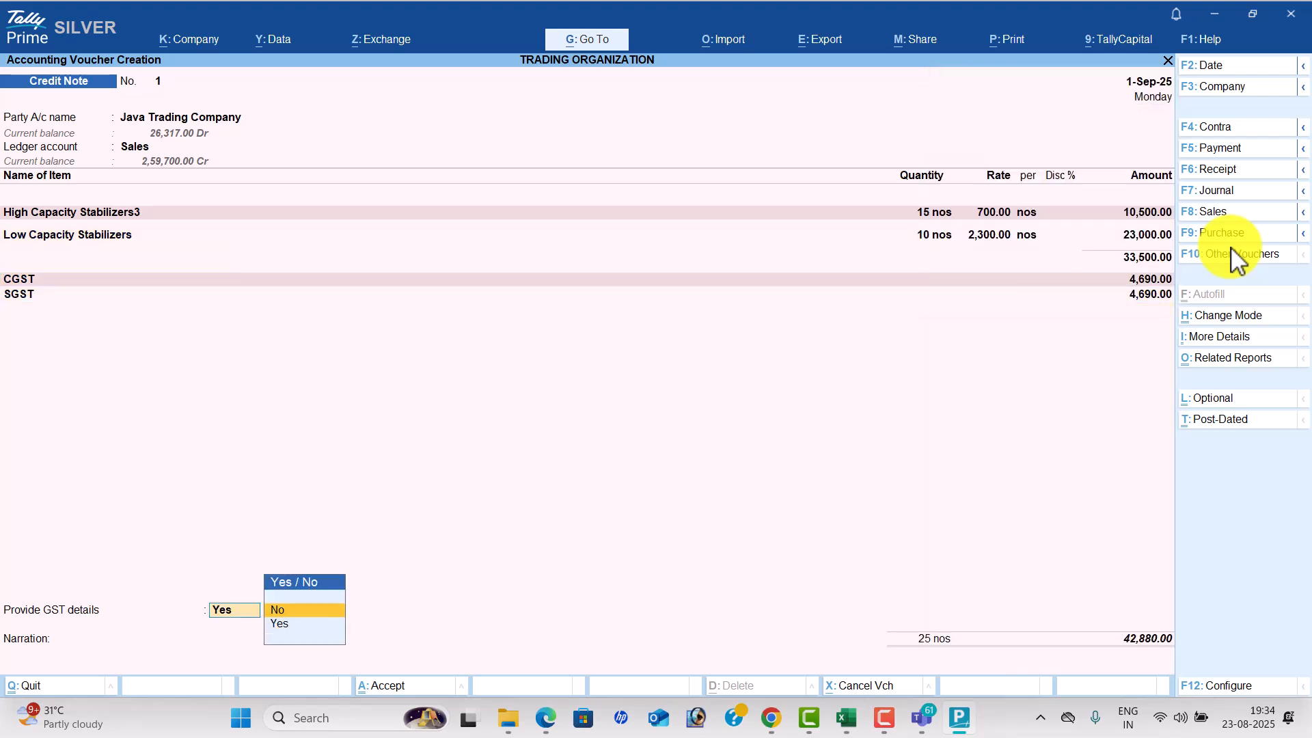
key(Return)
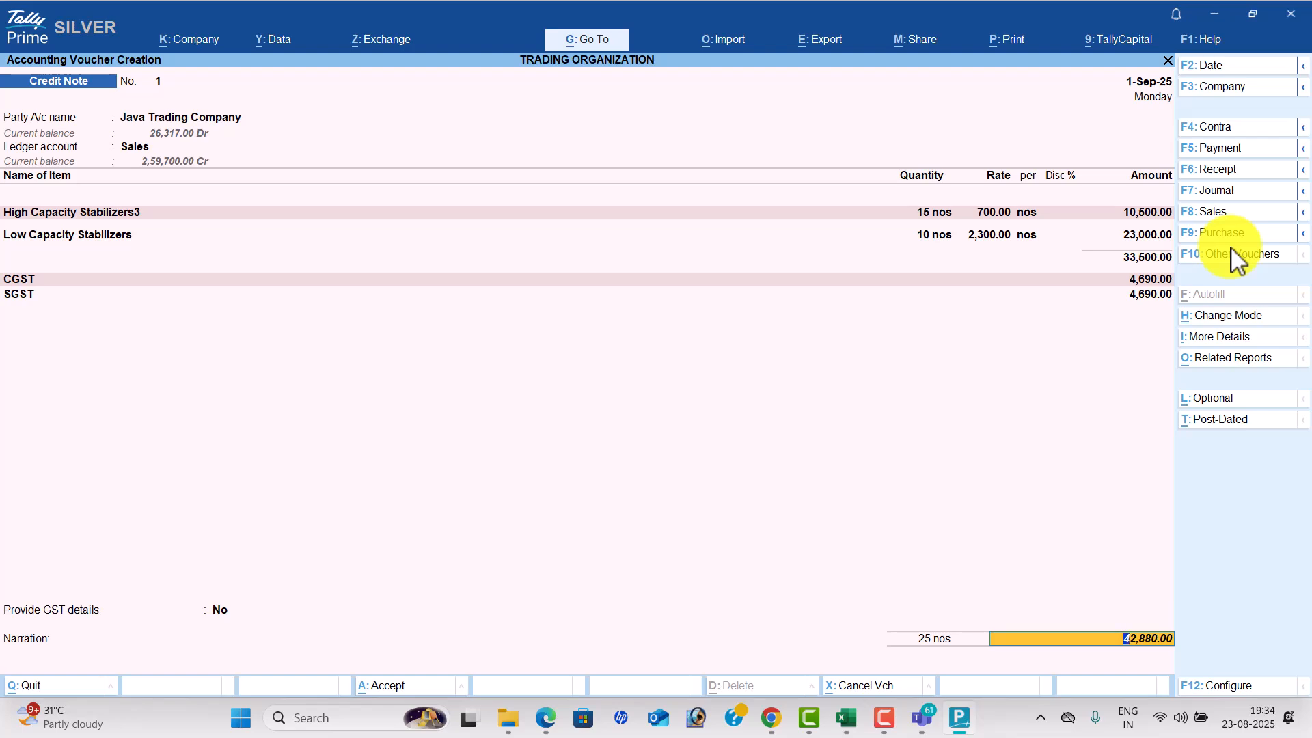
key(Return)
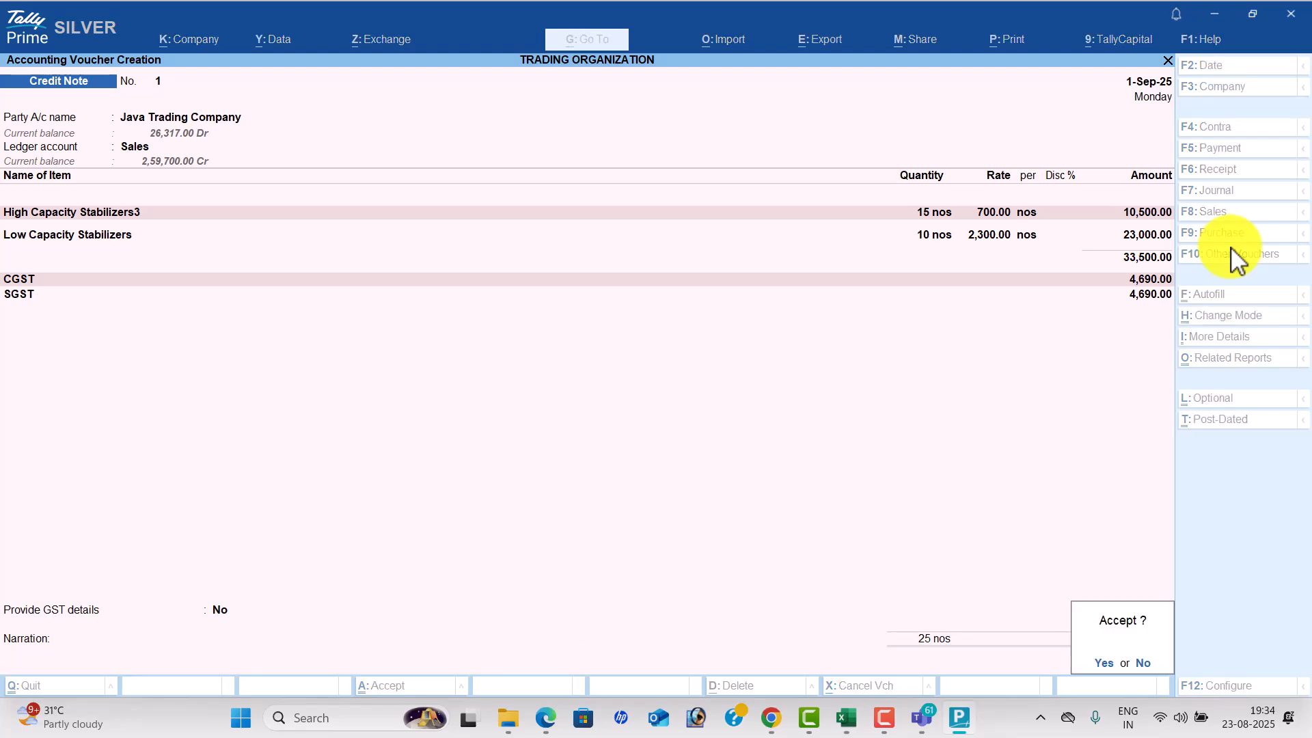
key(Return)
Switch to the practice PDF and look through transactions 54 to 76 and the Provision Entries for the next kind of entry.
key(alt+Tab)
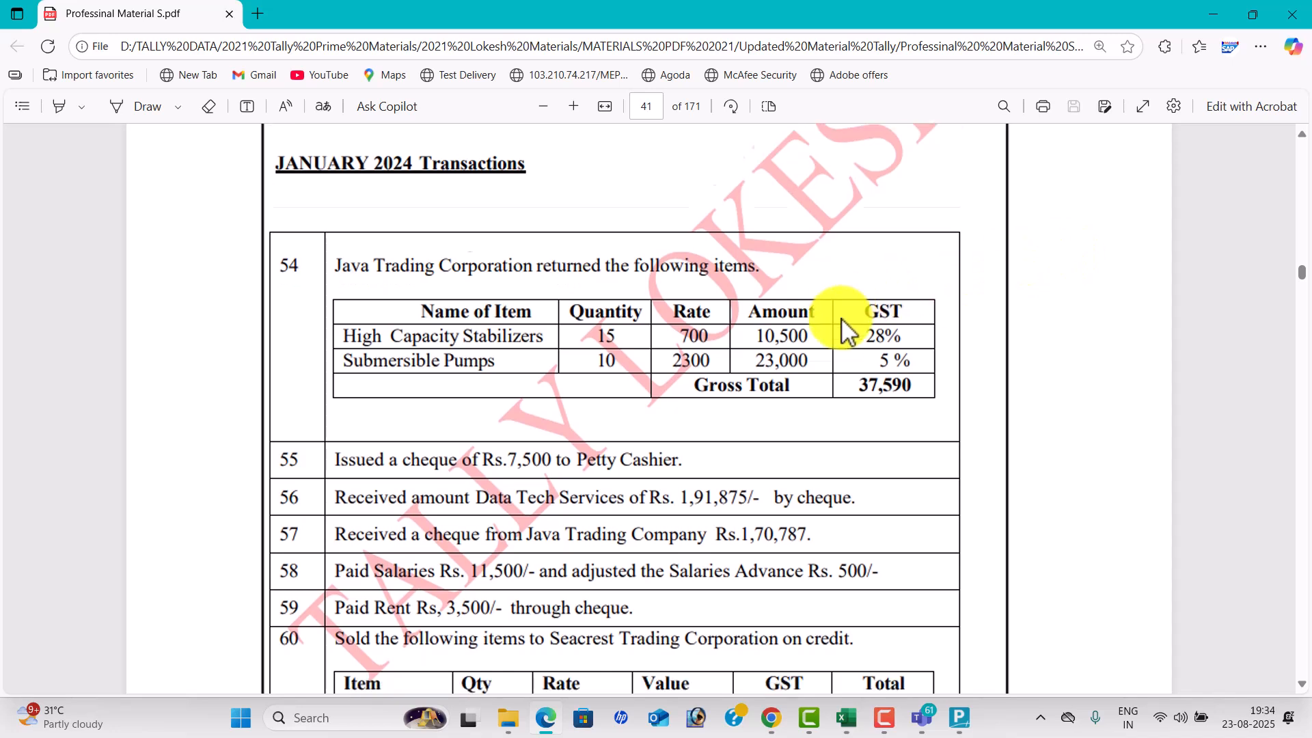
scroll(768, 334, down, 4)
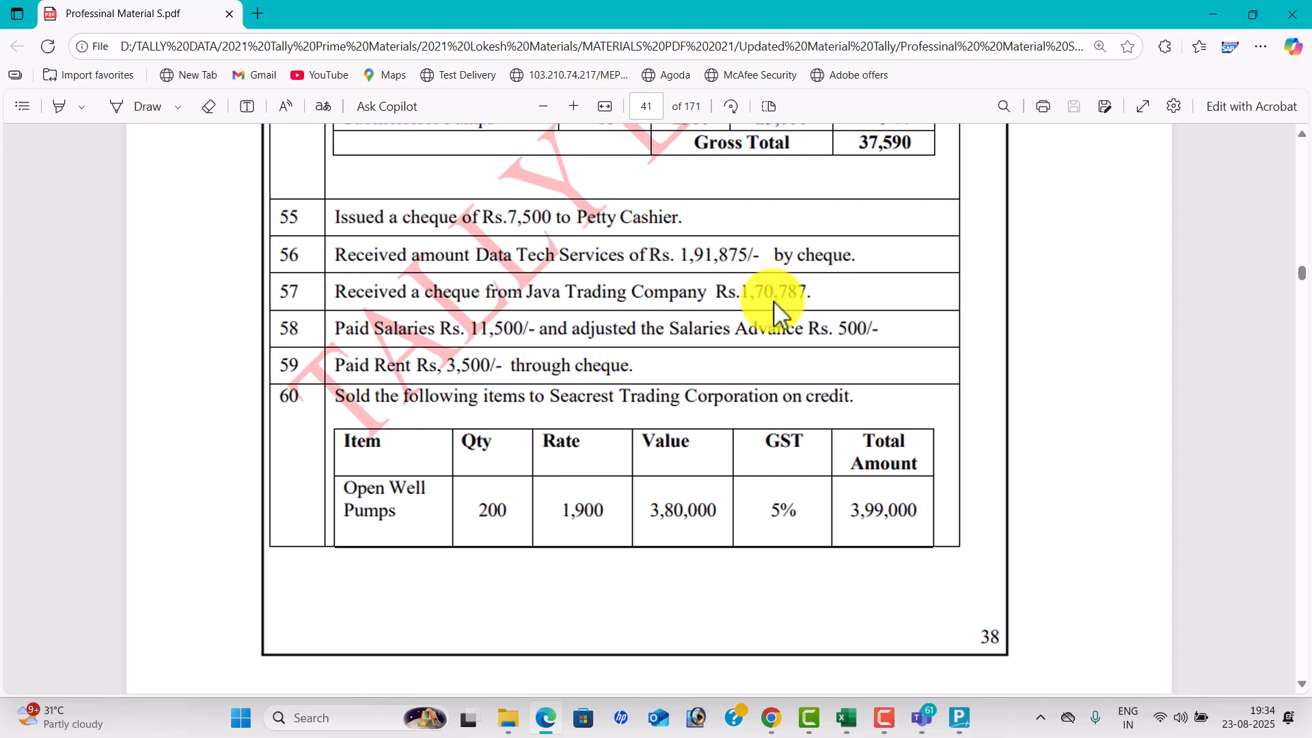
scroll(790, 314, down, 10)
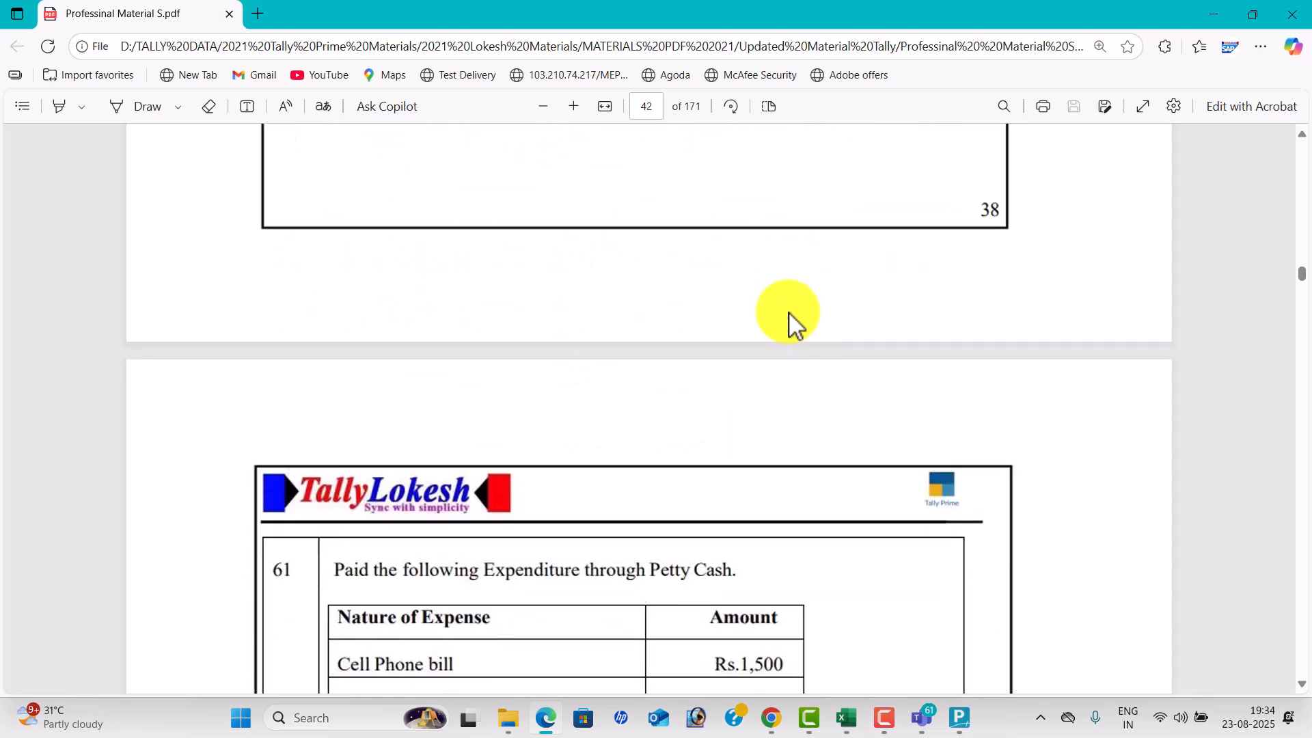
scroll(789, 314, down, 5)
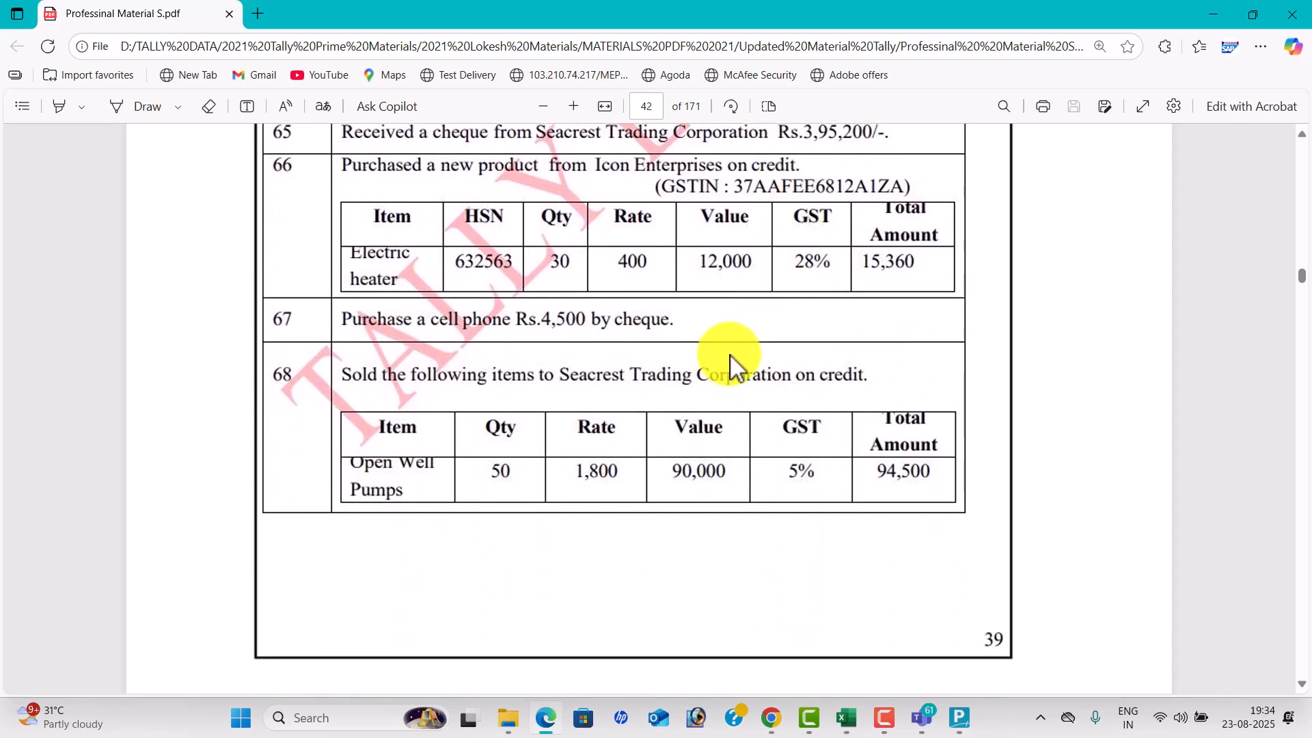
scroll(730, 355, up, 3)
scroll(730, 354, down, 1)
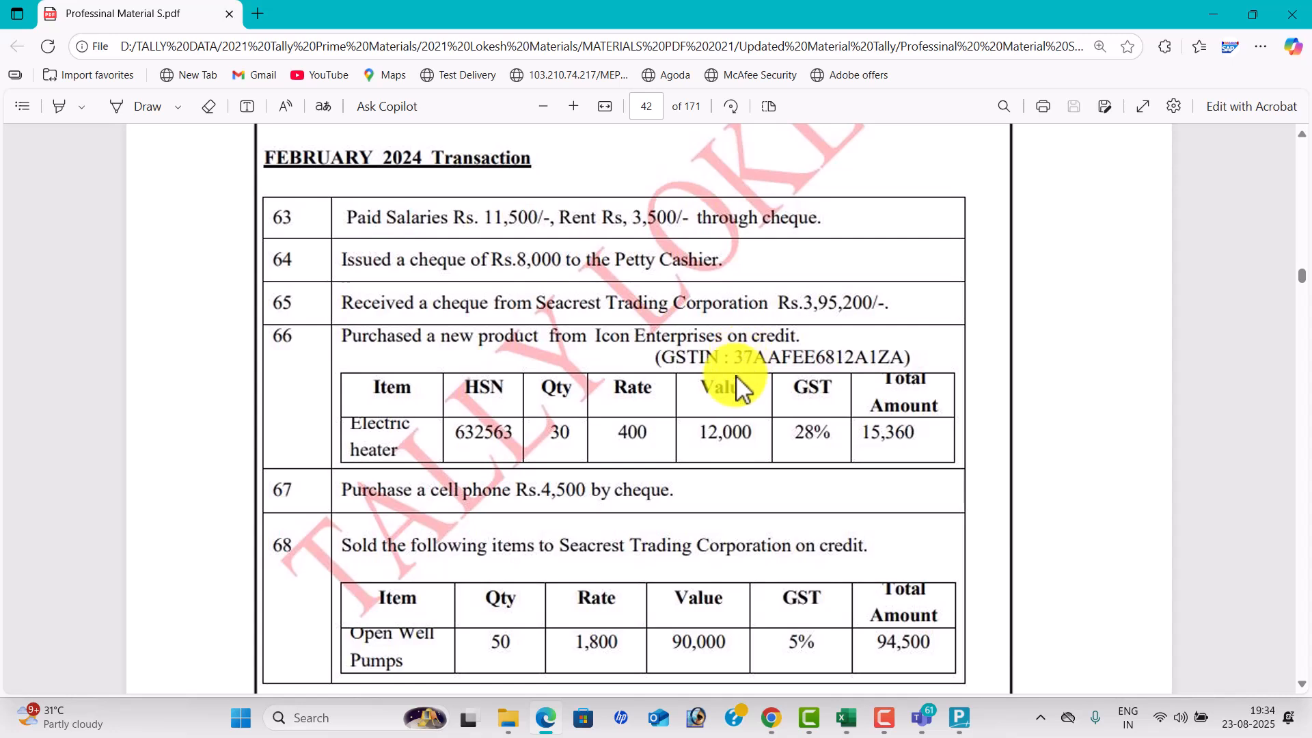
scroll(742, 389, down, 1)
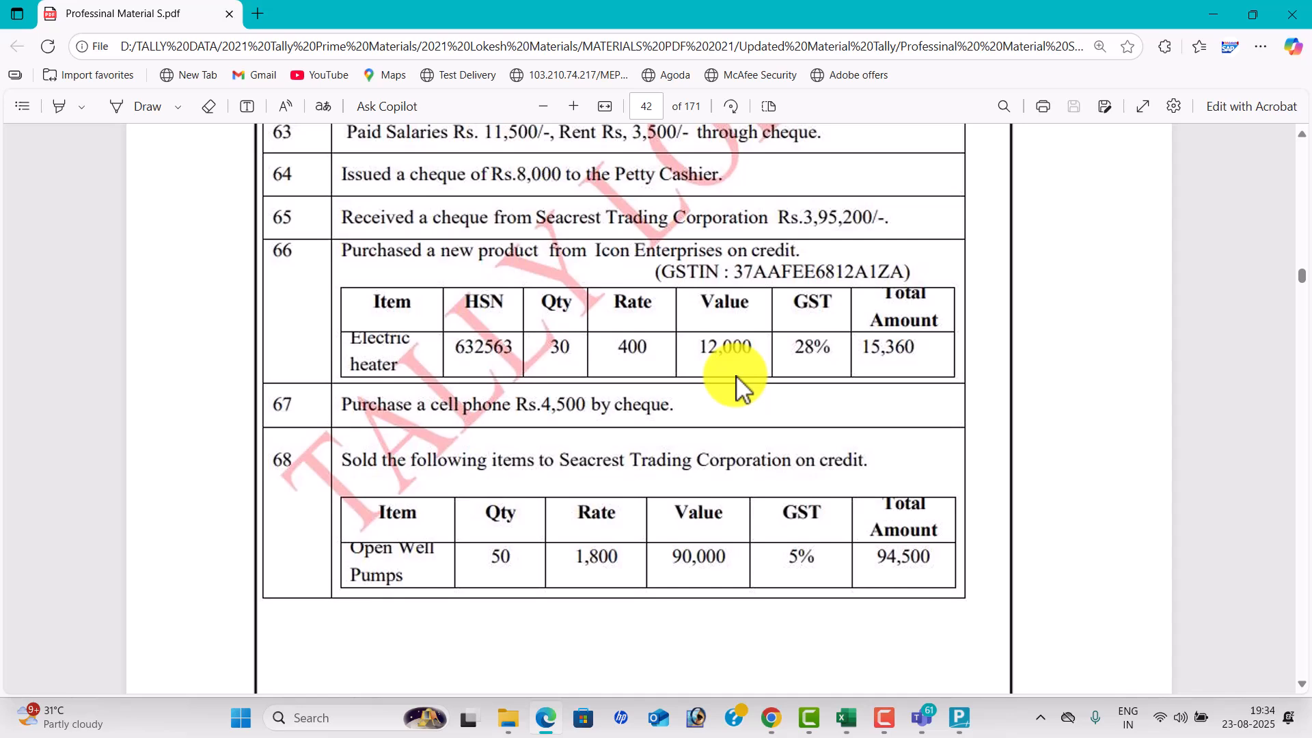
scroll(741, 389, down, 3)
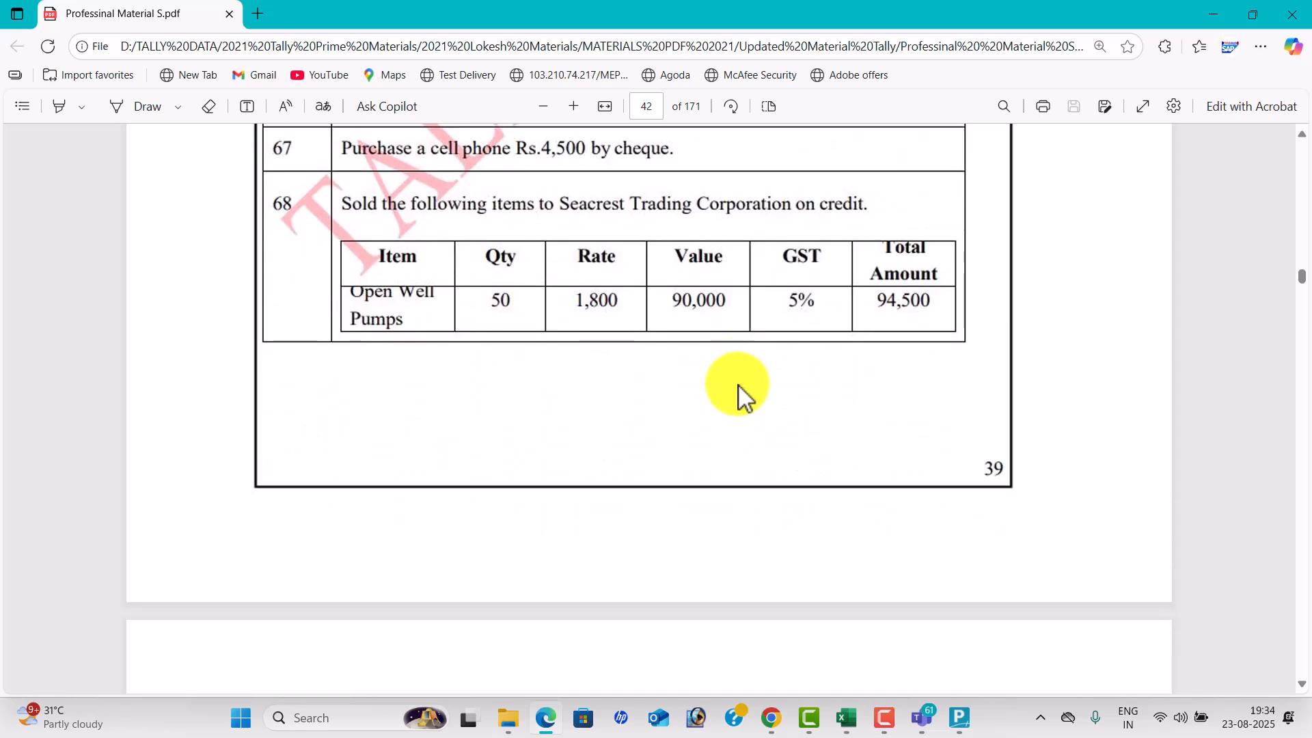
scroll(742, 393, down, 8)
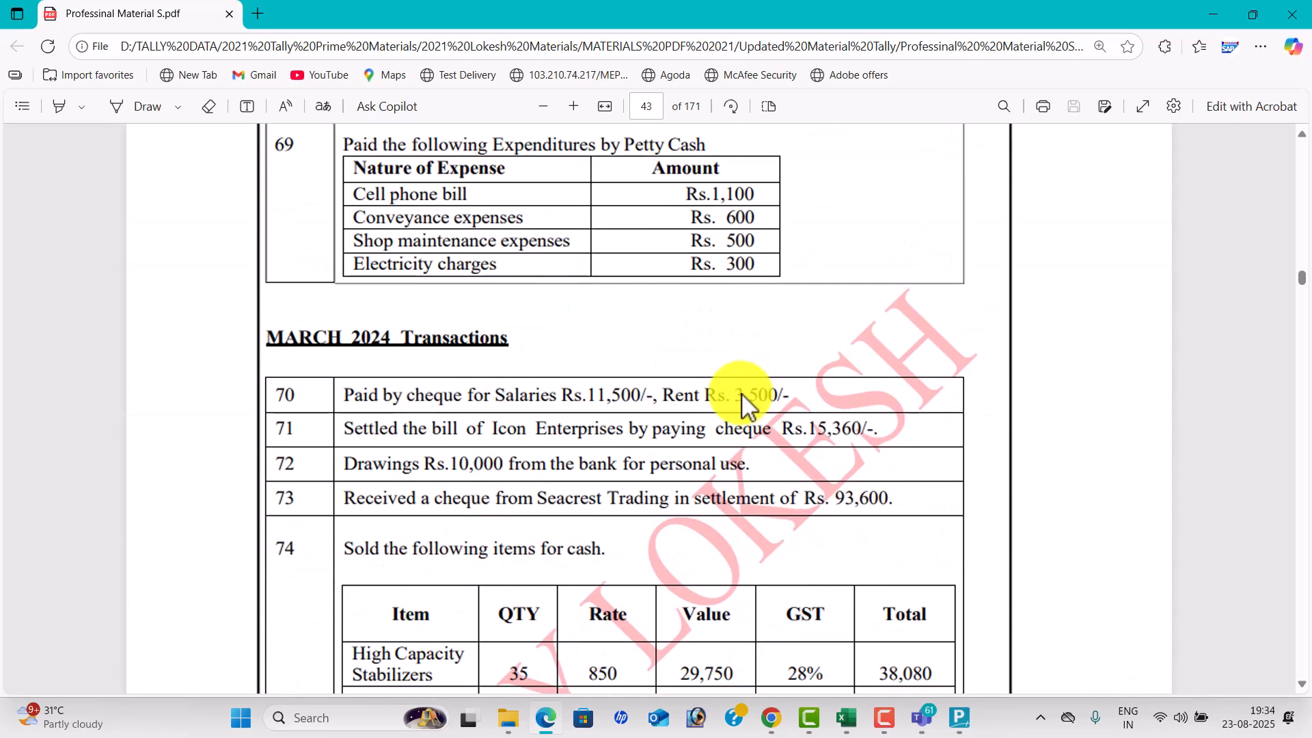
scroll(745, 402, down, 3)
scroll(745, 402, up, 1)
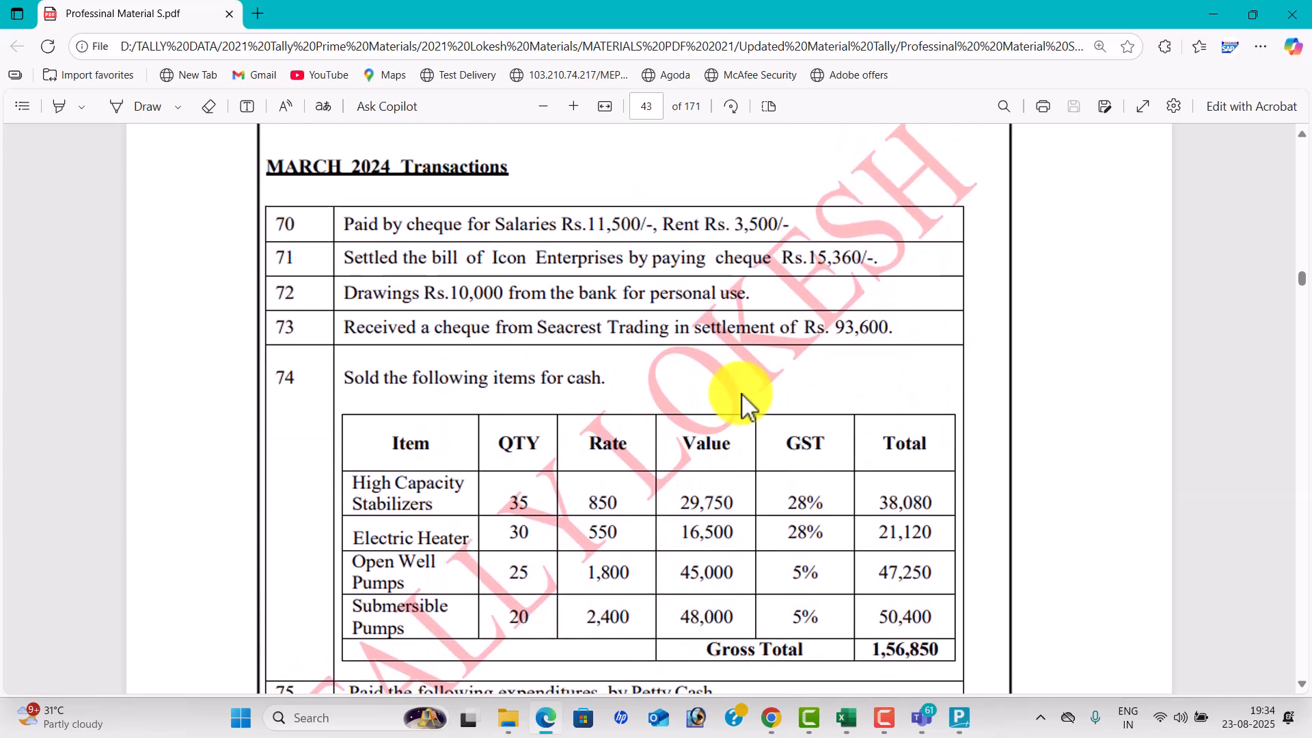
scroll(747, 404, down, 2)
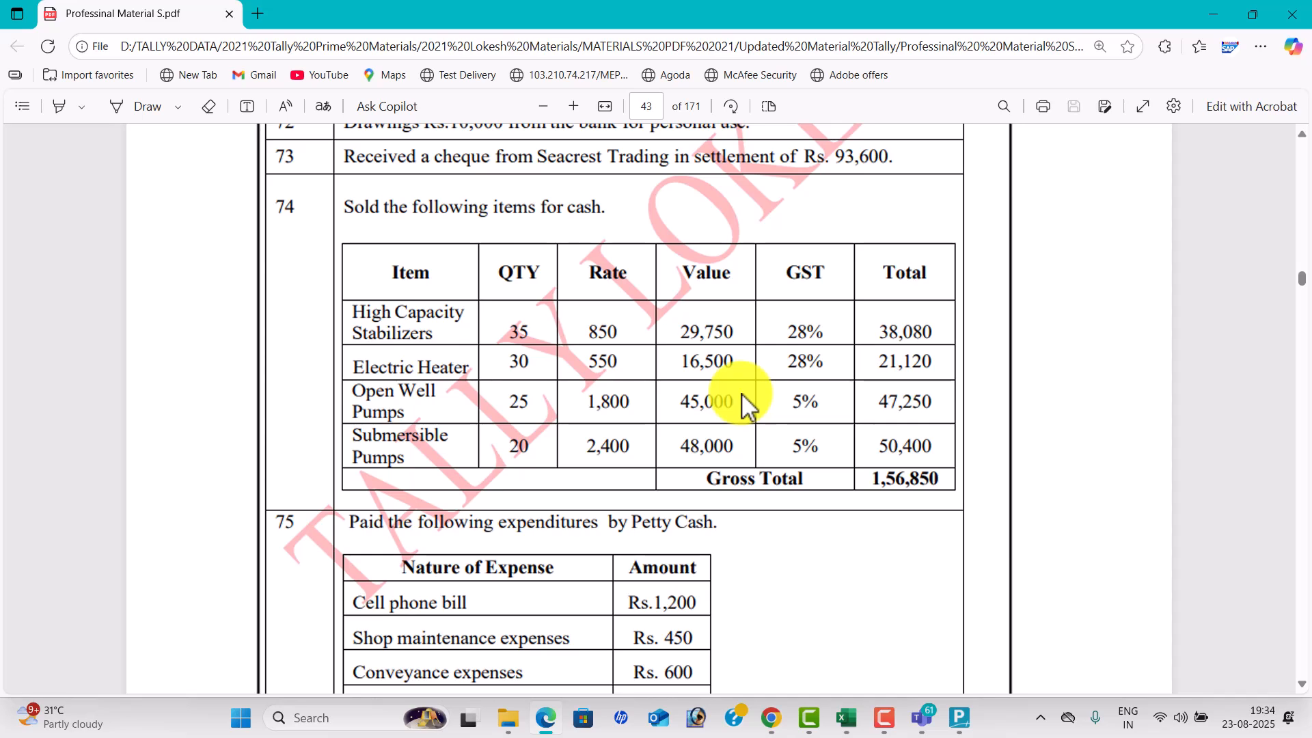
scroll(747, 405, down, 4)
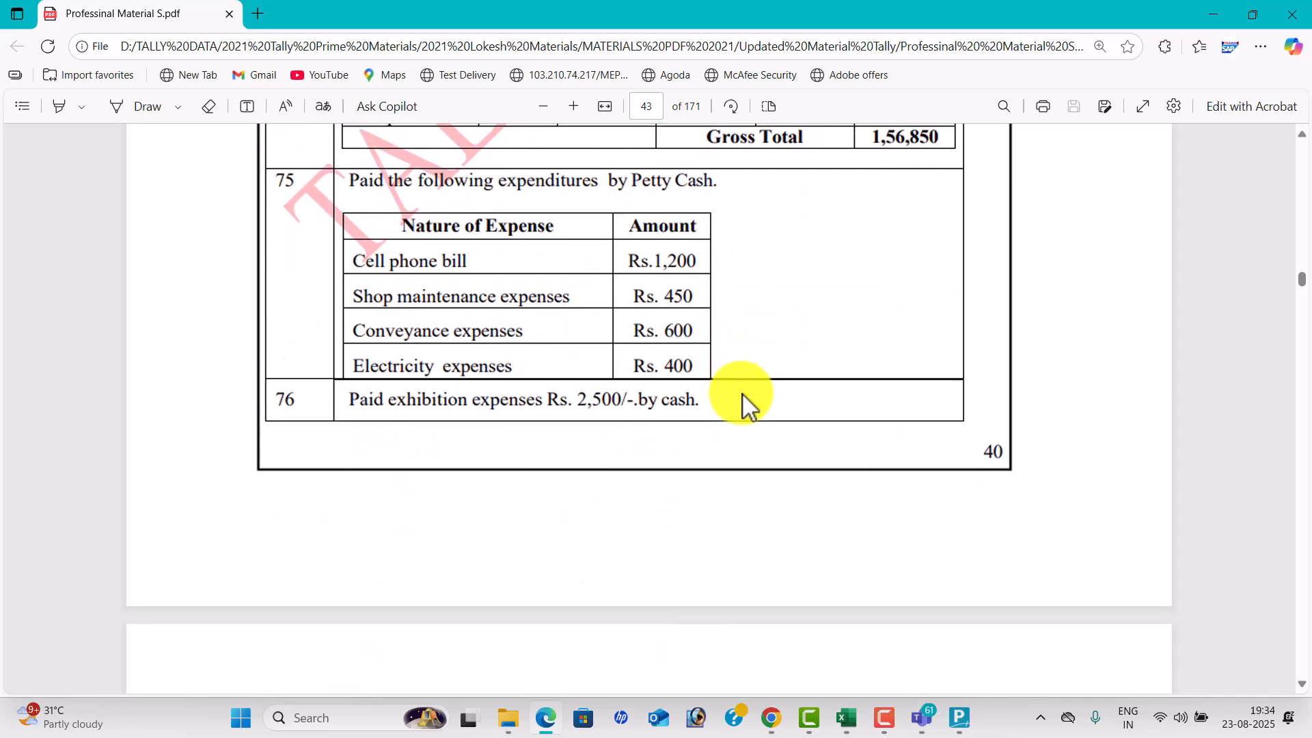
scroll(750, 405, down, 6)
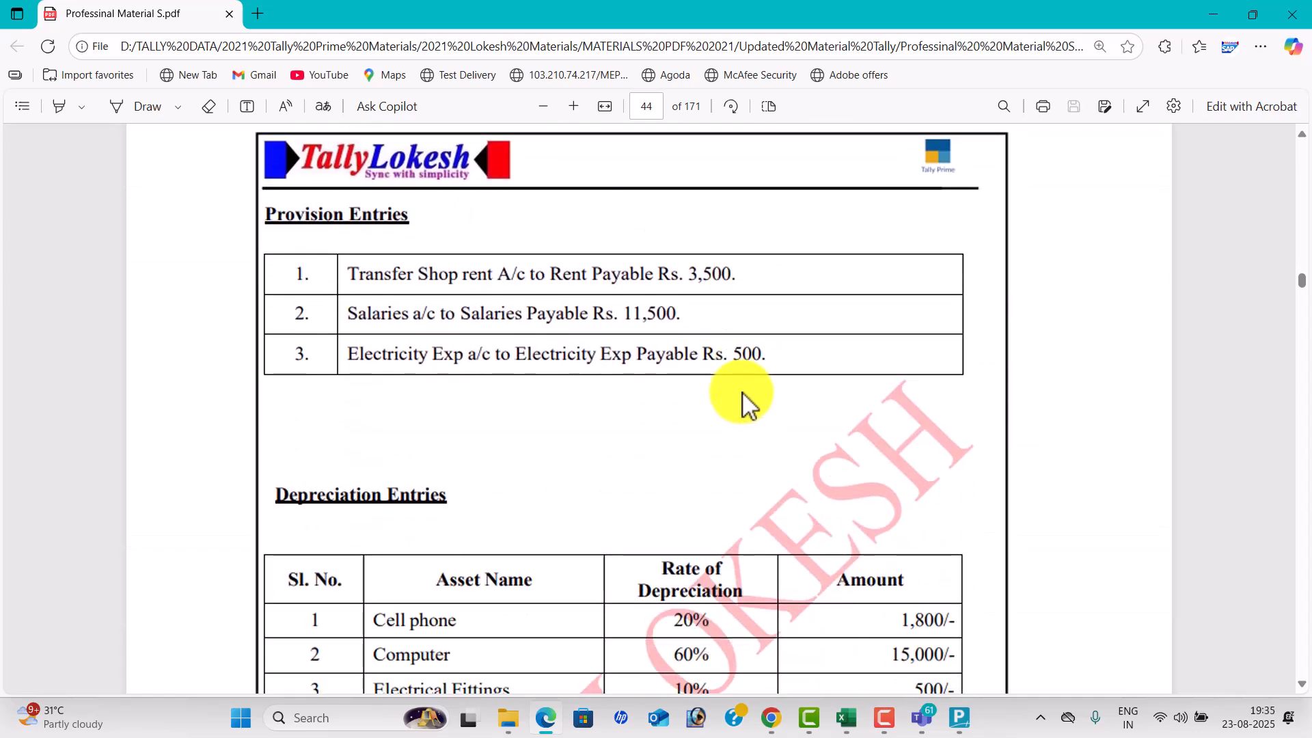
Start a journal voucher in TallyPrime and create a Rent ledger under Indirect Expenses for the debit line.
key(alt+Tab)
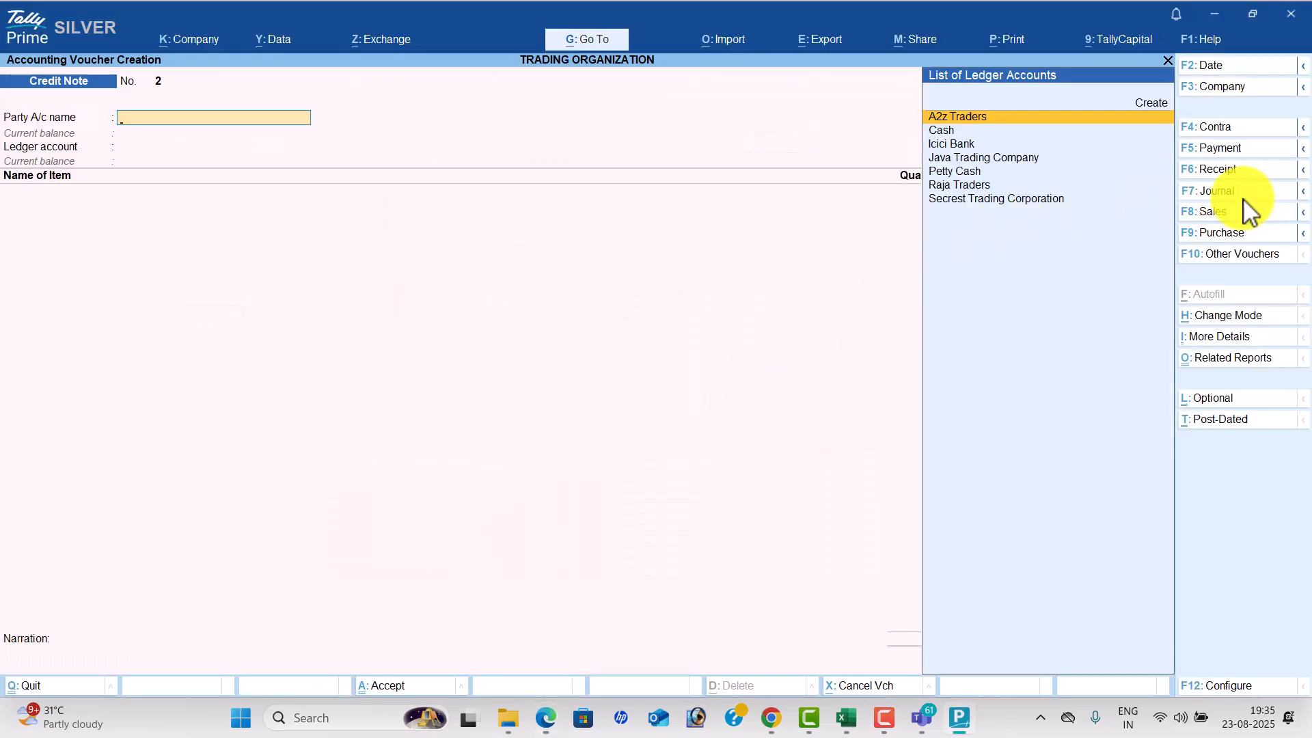
click(1244, 196)
key(Return)
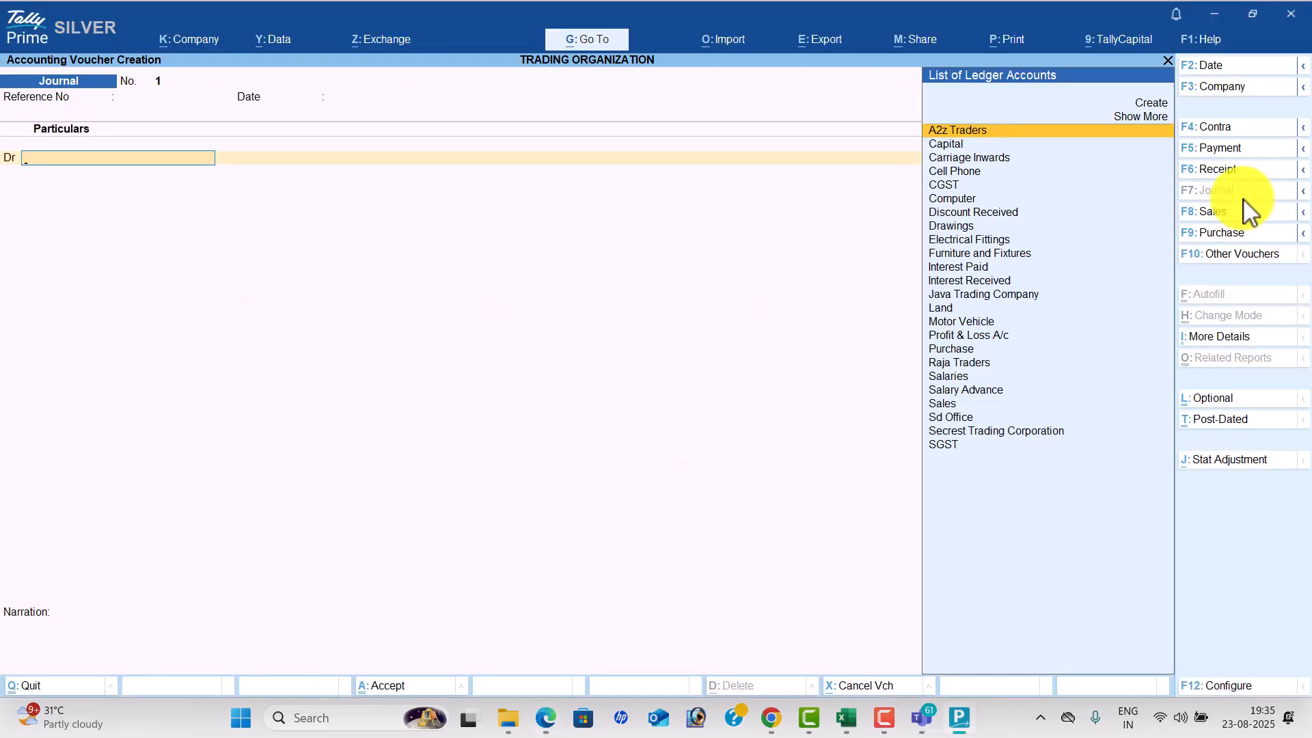
text(Re)
key(alt+c)
text(Rent)
key(Return)
key(Up)
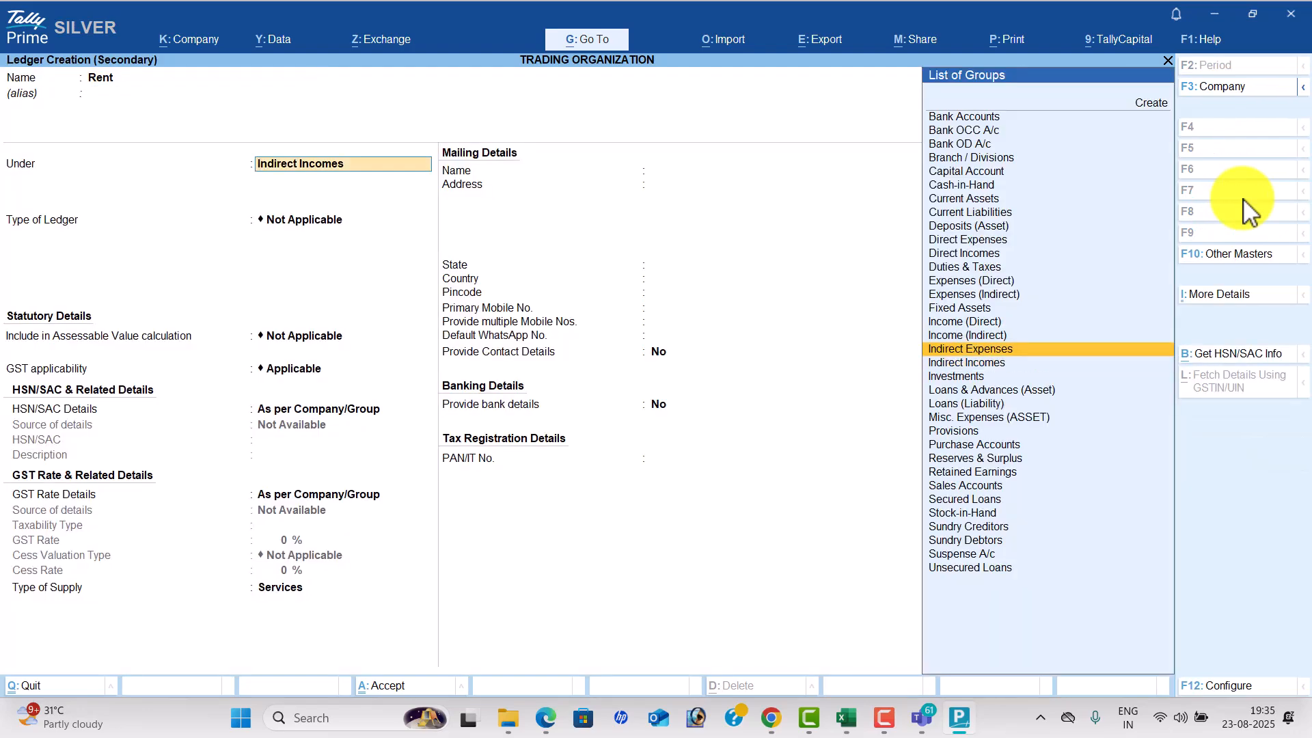
key(Return)
key(ctrl+a)
Check the rent provision amount in the practice PDF and debit Rent with 3,500 in the TallyPrime journal.
key(alt+Tab)
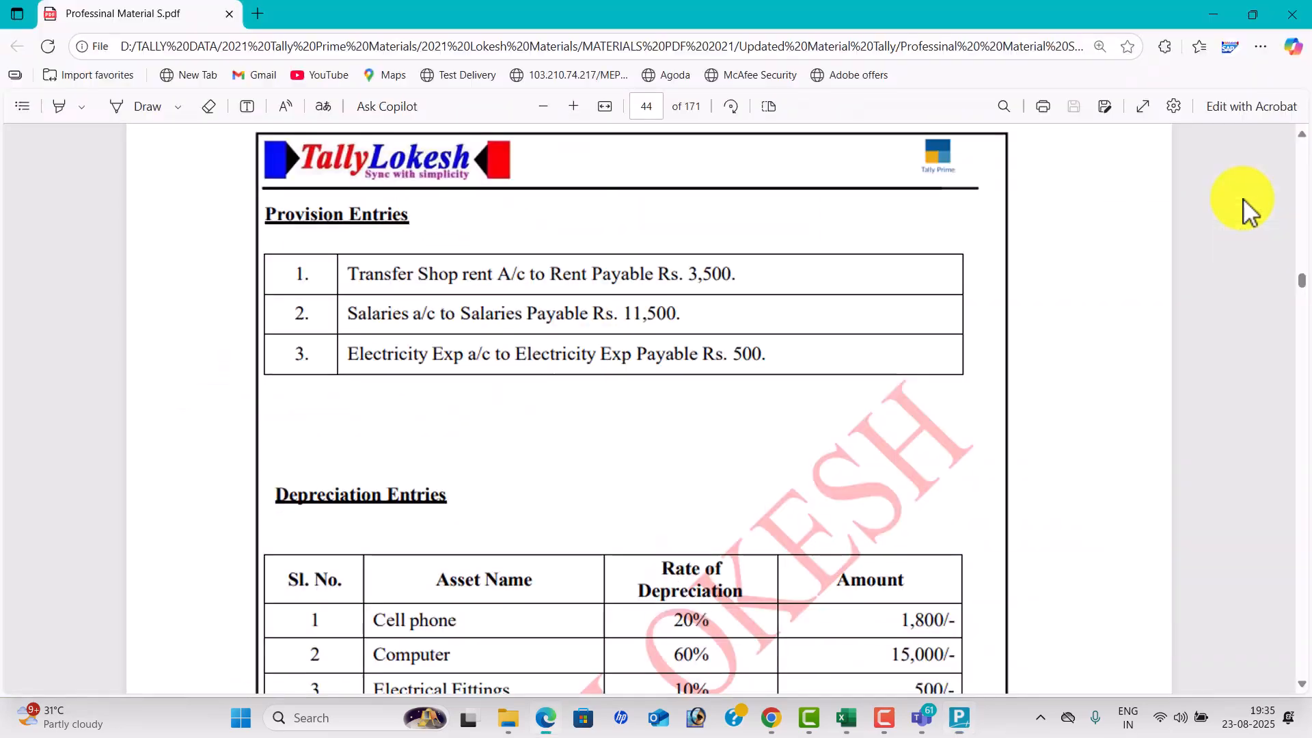
key(alt+Tab)
text(3500)
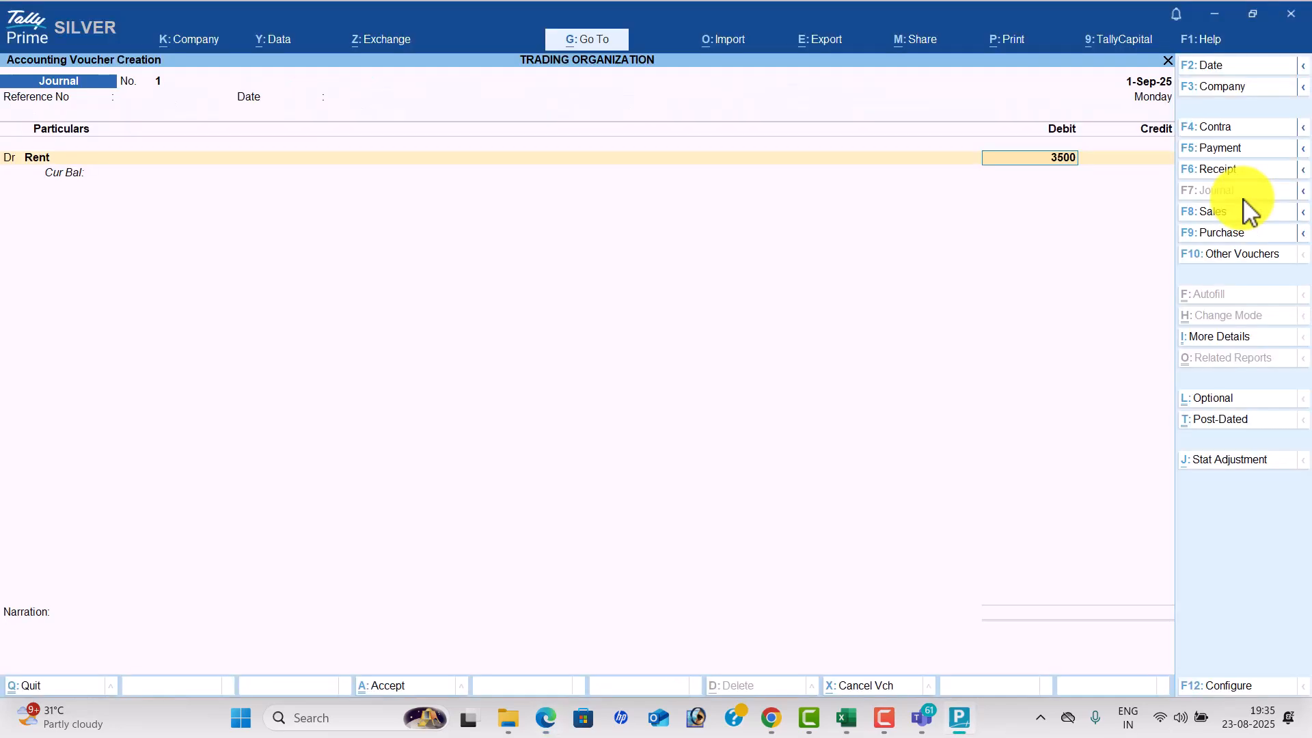
key(Return)
key(Return)
Create a Rent Payable ledger under Provisions for the credit line and save the rent journal.
key(alt+c)
text(Rent Payal)
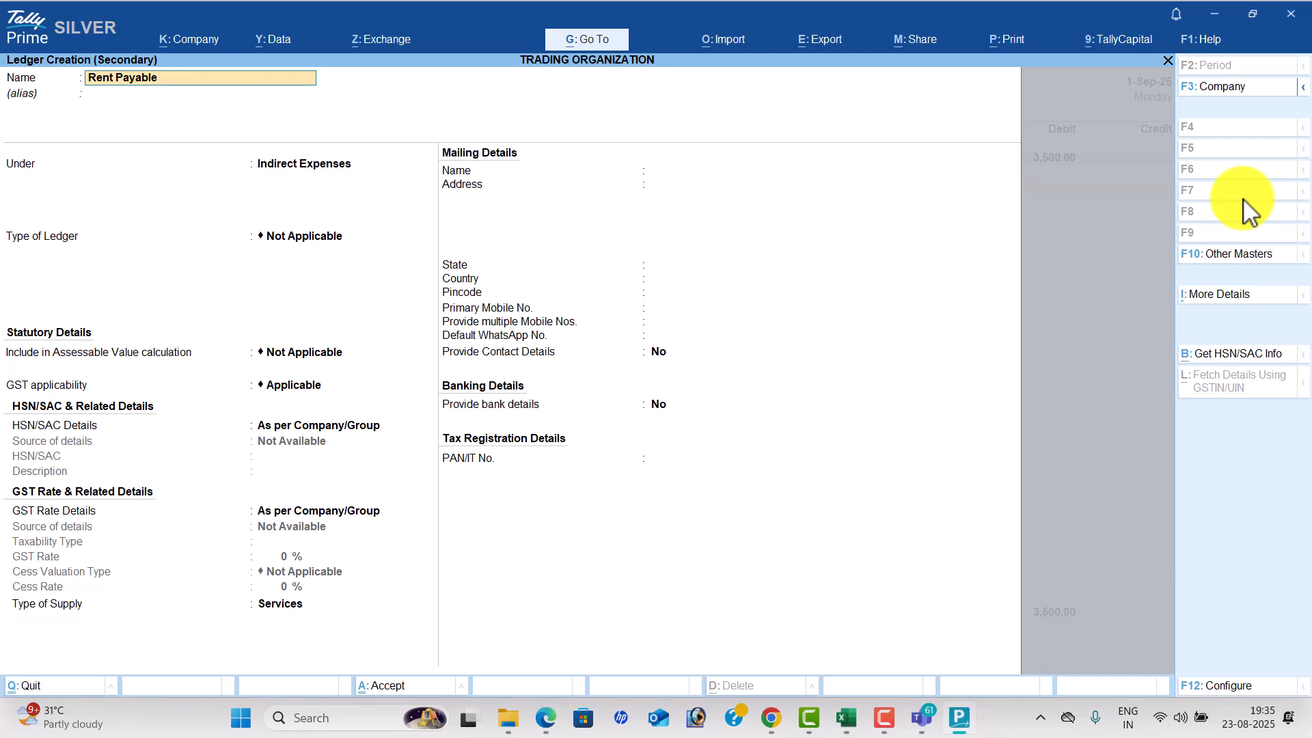
key(Return)
key(Return)
text(Pr)
key(Return)
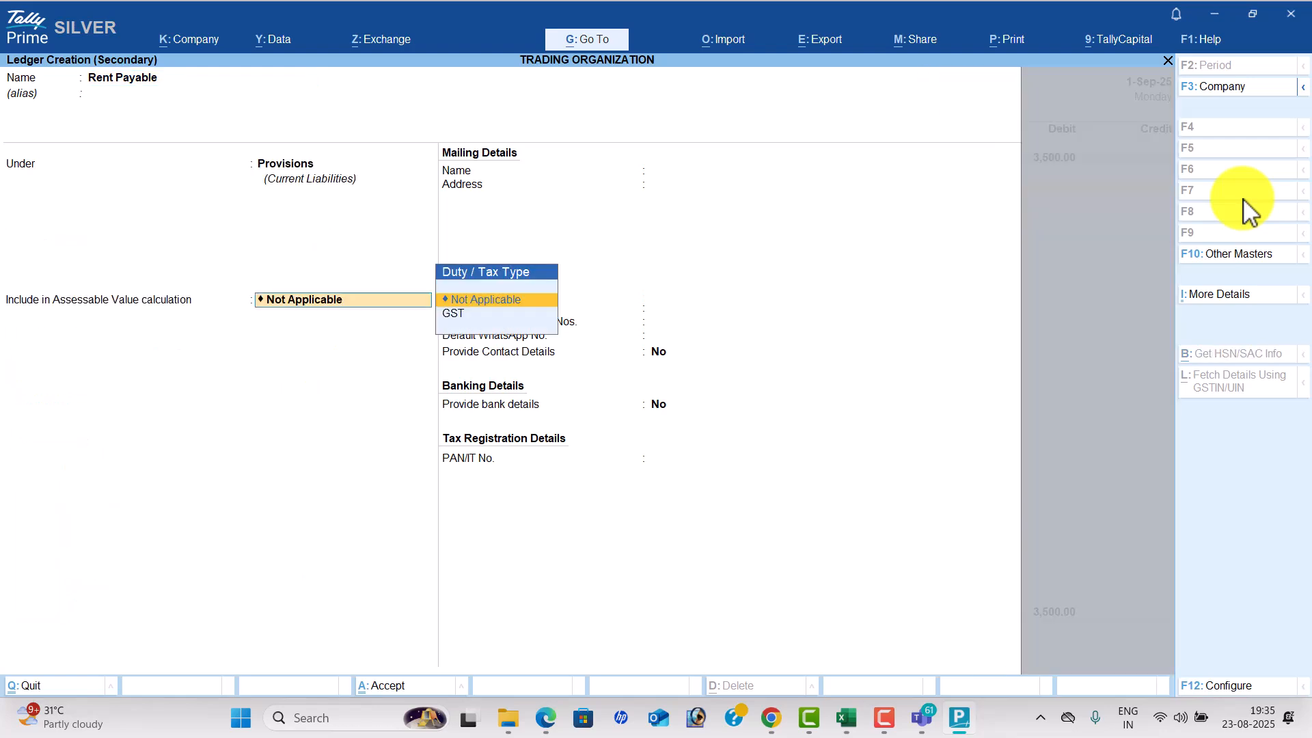
key(ctrl+a)
key(Return)
key(Return)
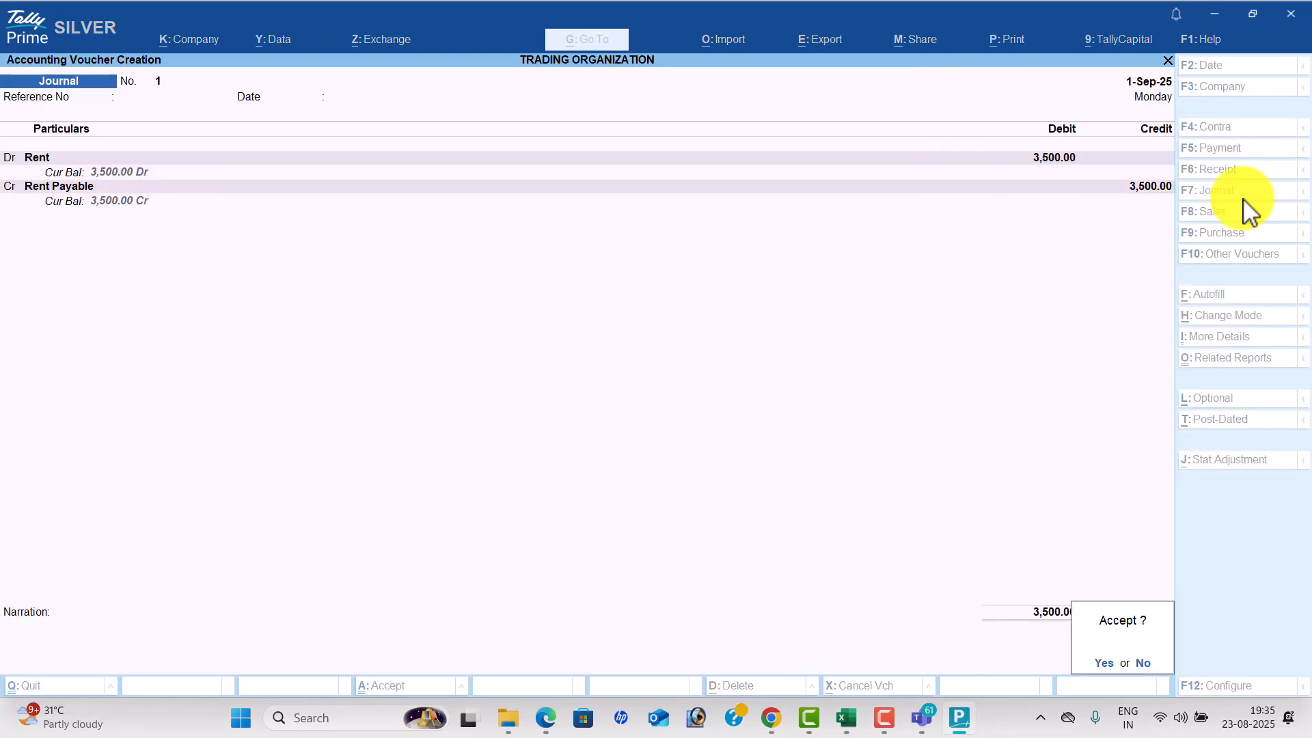
key(Return)
Check the second provision entry in the practice PDF and debit Salaries with 11,500 in a new TallyPrime journal.
key(alt+Tab)
key(alt+Tab)
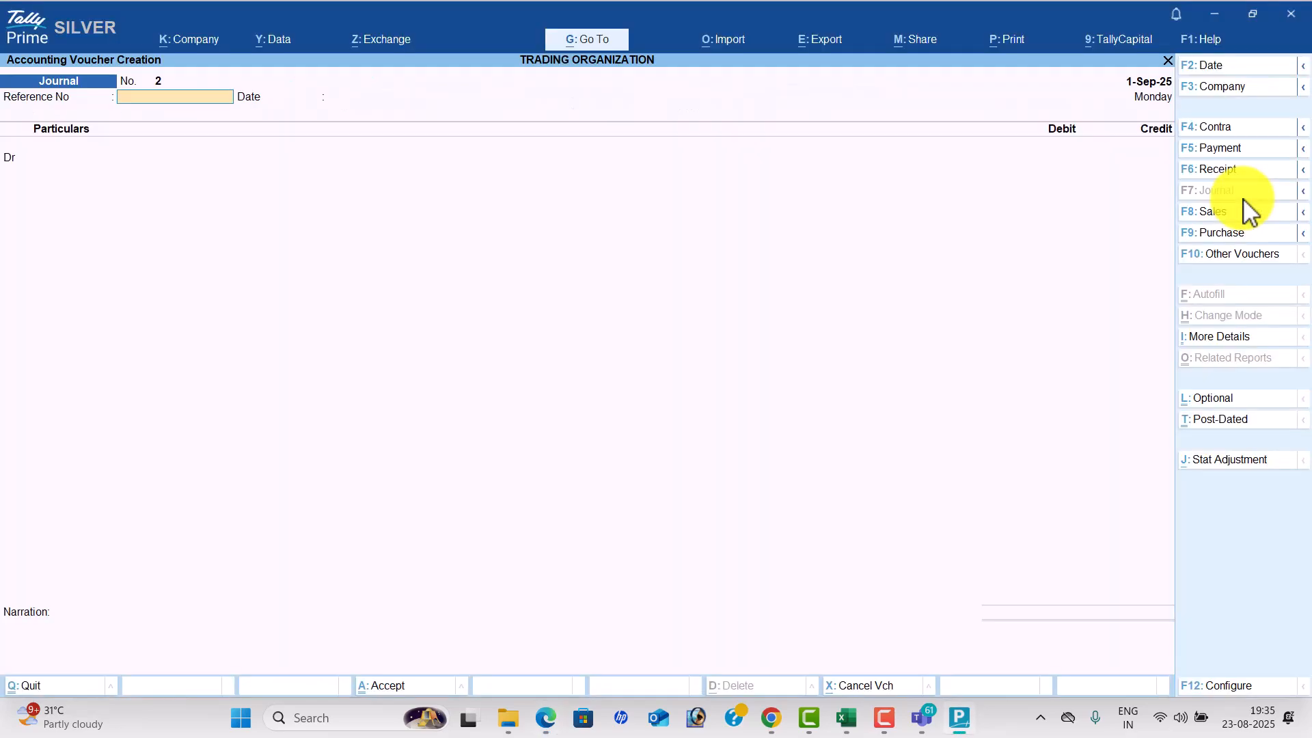
text(Sa)
key(Down)
key(Return)
key(alt+Tab)
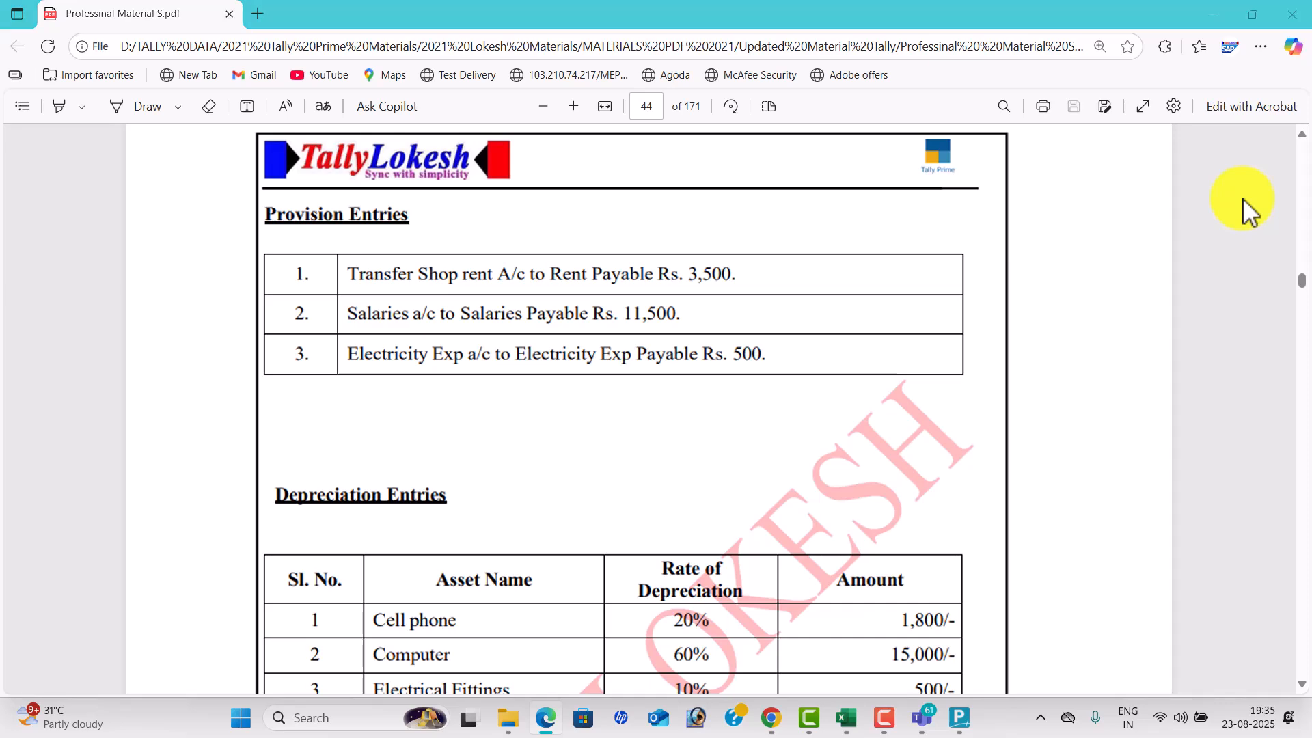
key(alt+Tab)
text(11500)
key(Return)
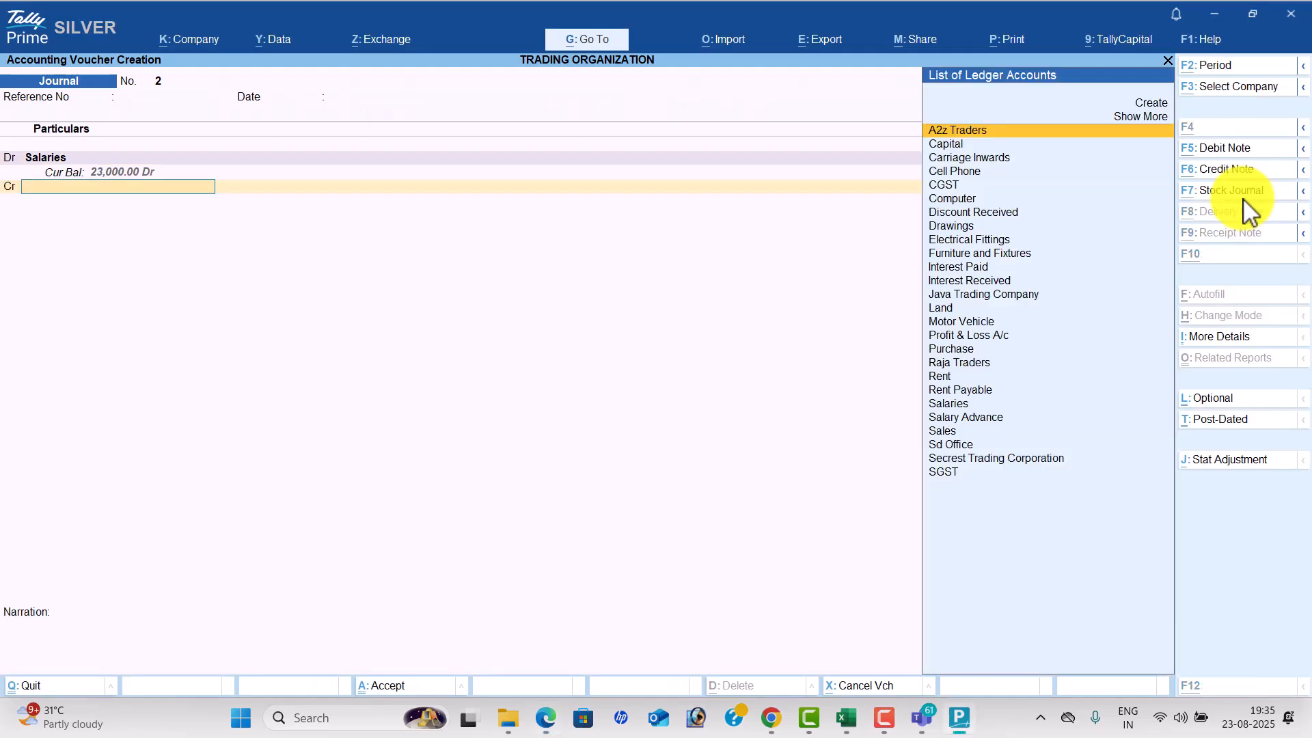
Create a Salary Payable ledger under Provisions for the credit line and save the salaries journal.
key(alt+c)
text(Salary Payable)
key(Return)
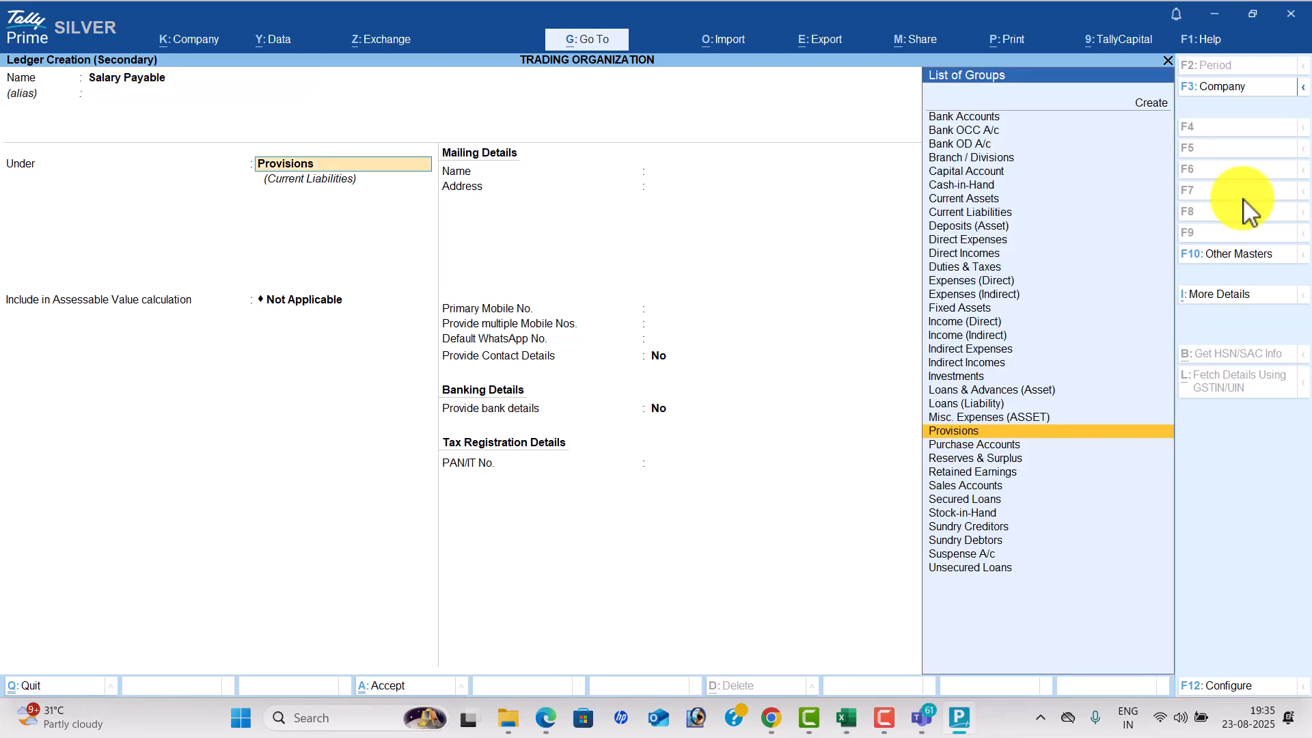
key(Return)
key(ctrl+a)
key(Return)
key(Return)
key(Return)
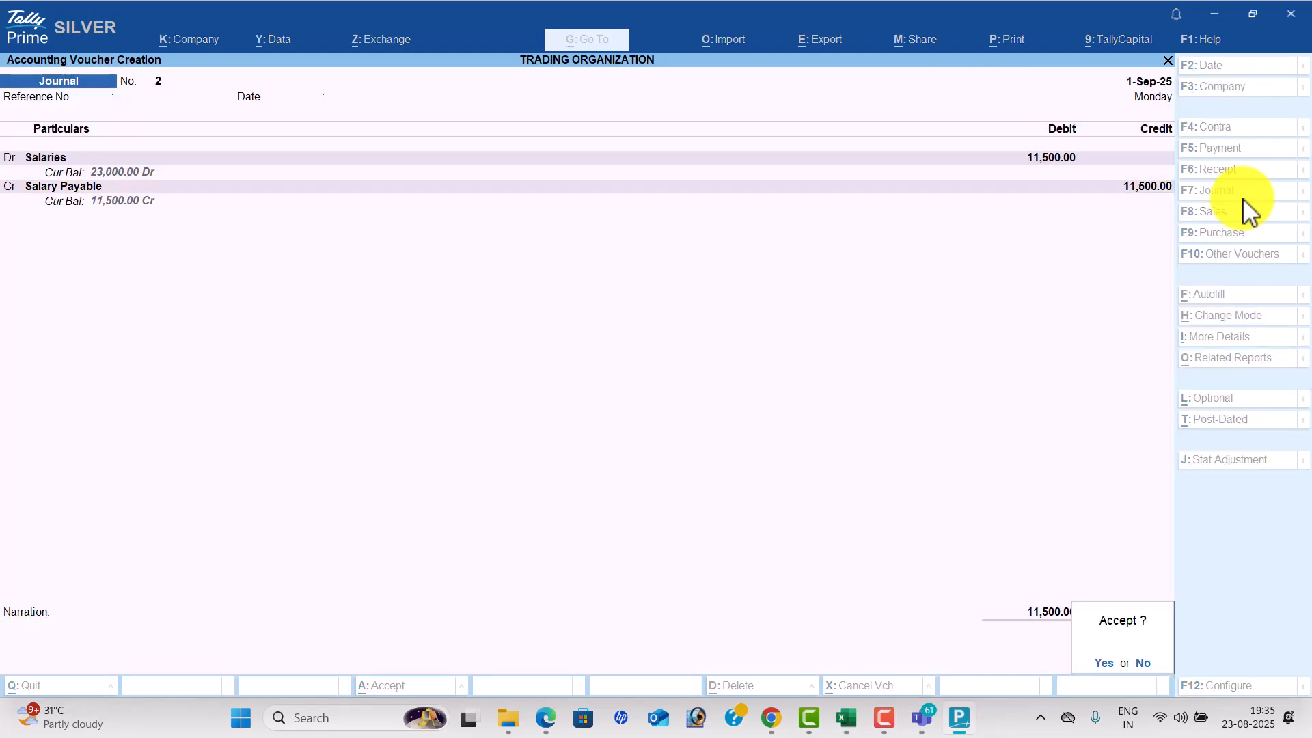
key(y)
Check the third provision entry in the PDF and create an Electricity Exp ledger under Indirect Expenses for the new journal's debit line.
key(alt+Tab)
key(alt+Tab)
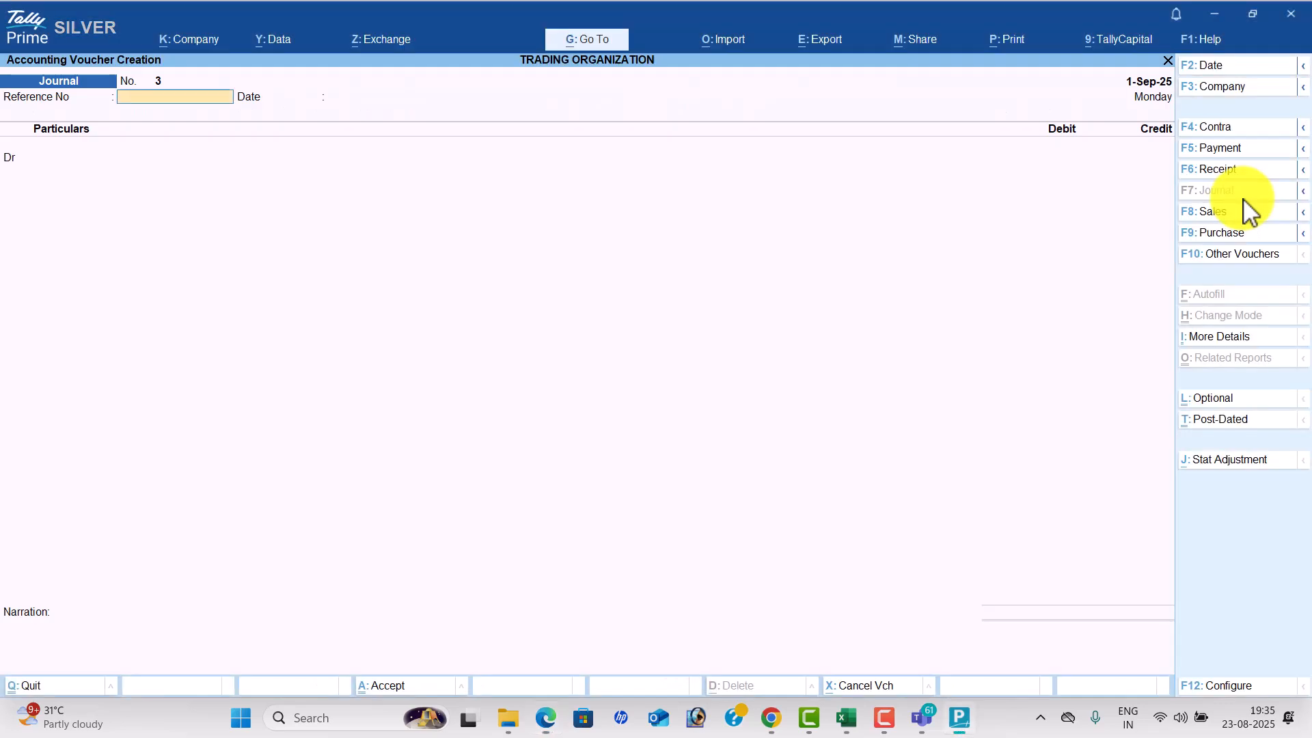
key(Return)
key(Return)
text(El)
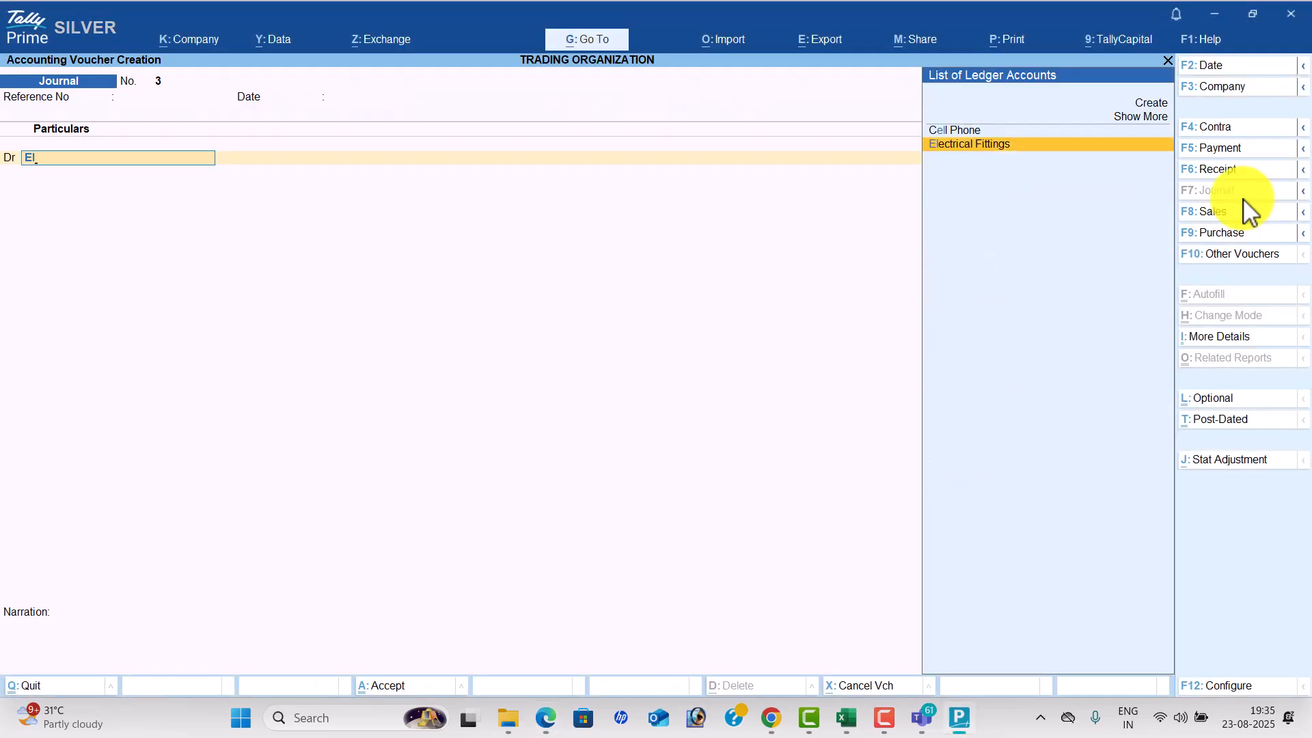
key(alt+c)
text(Electricity exp)
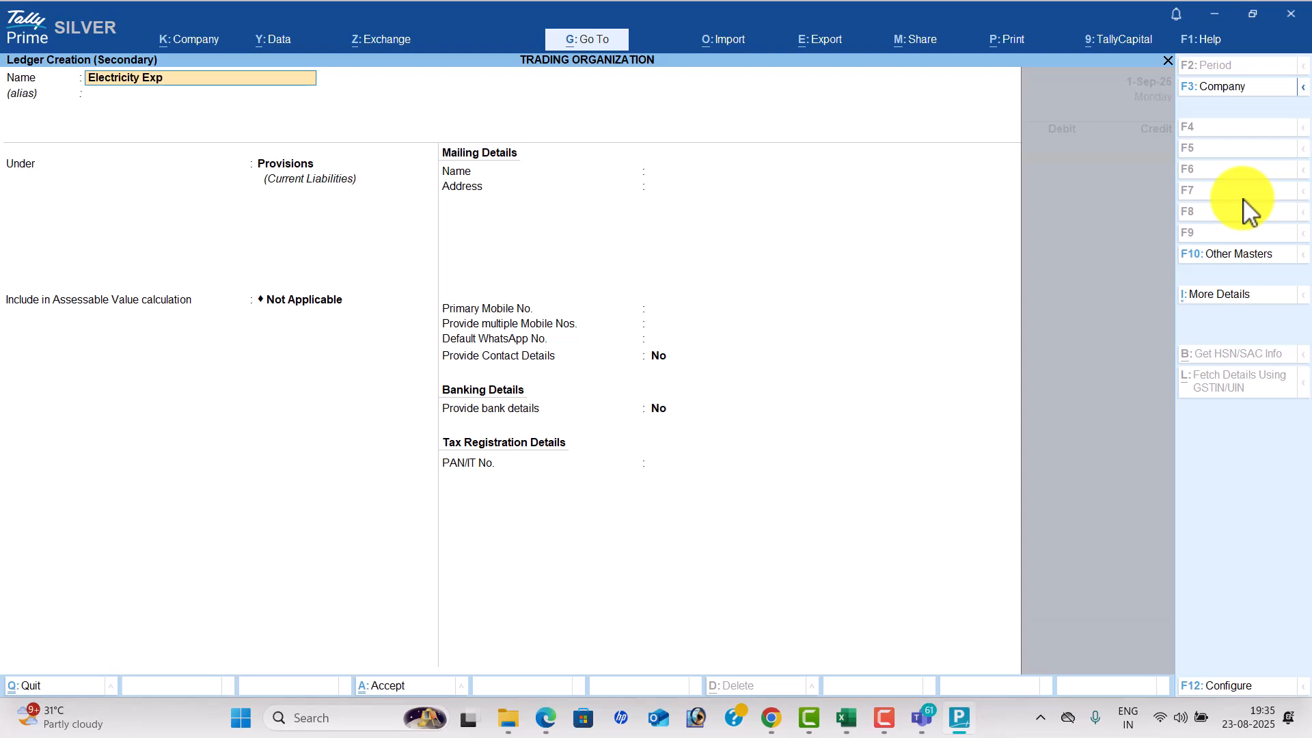
key(Return)
text(Ind)
key(Down)
key(Down)
key(Return)
key(ctrl+a)
Check the electricity provision amount in the practice PDF and debit Electricity Exp with 500 in the TallyPrime journal.
key(alt+Tab)
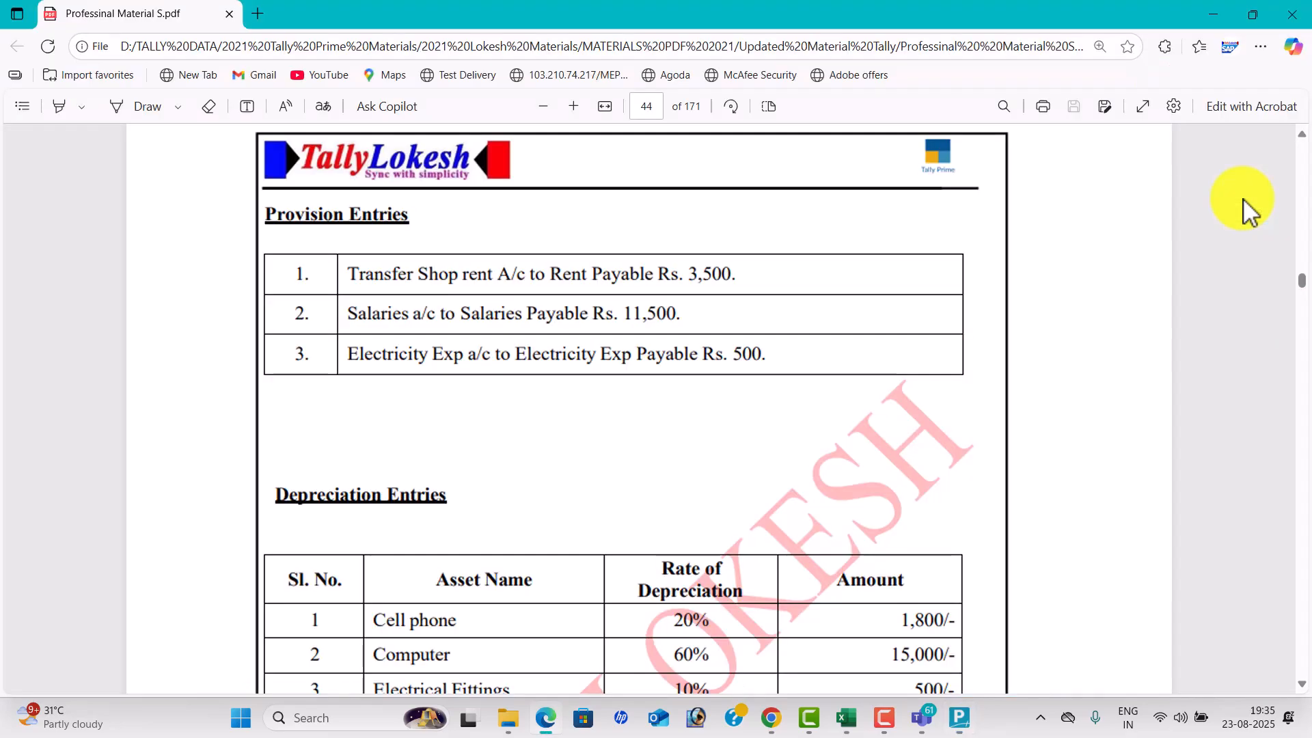
key(alt+Tab)
text(500)
key(Return)
key(Return)
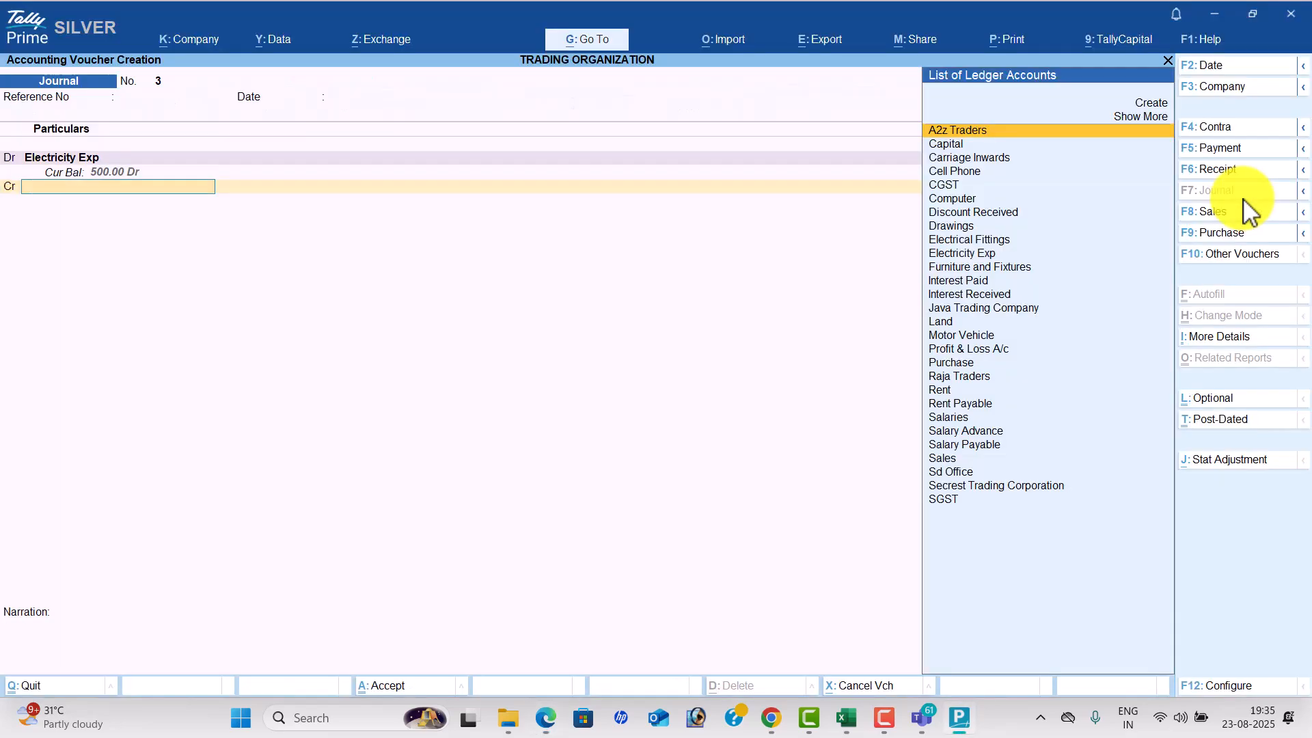
Create an Electricity Exp Payable ledger under Provisions for the credit line and save the electricity journal.
key(alt+c)
text(Elect)
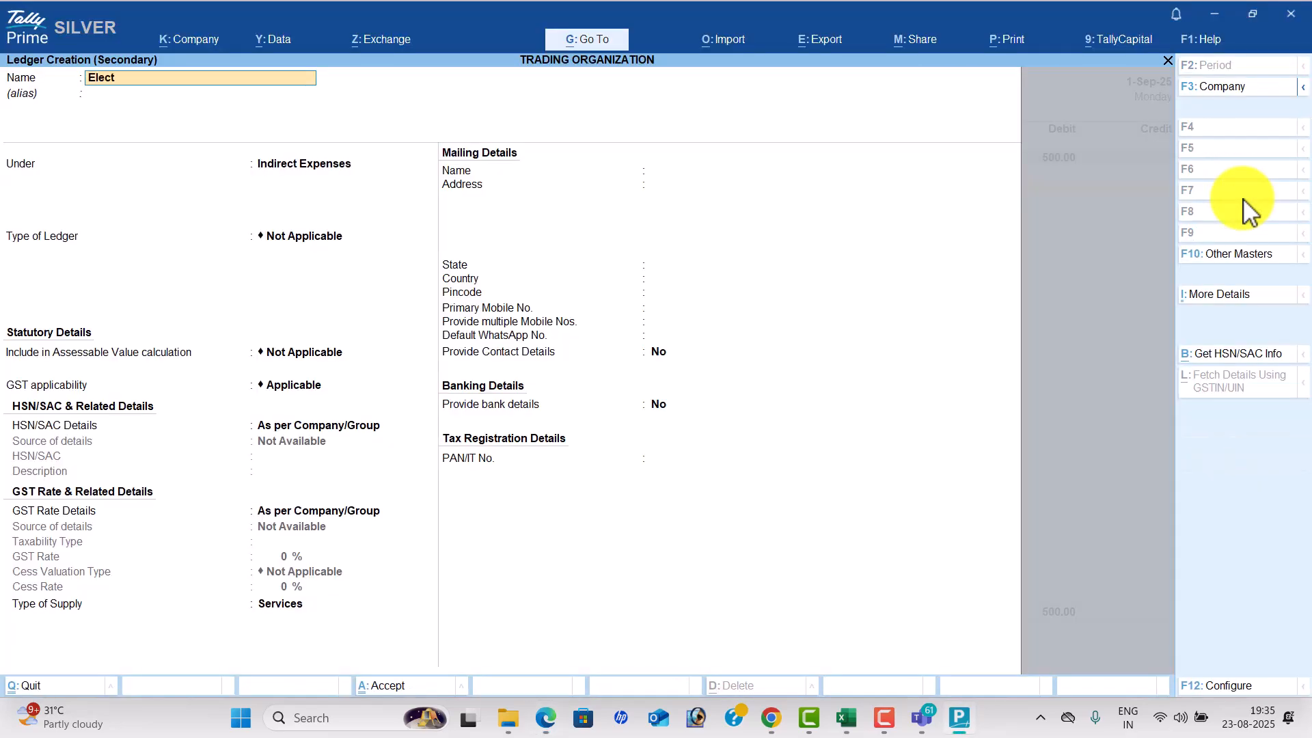
text(ricity Exp Payabl)
key(Return)
key(Return)
text(Pr)
key(Return)
key(ctrl+a)
key(Return)
key(Return)
key(Return)
key(Return)
Create a Depreciation ledger under Indirect Expenses for the debit line of the next journal.
key(Return)
key(Return)
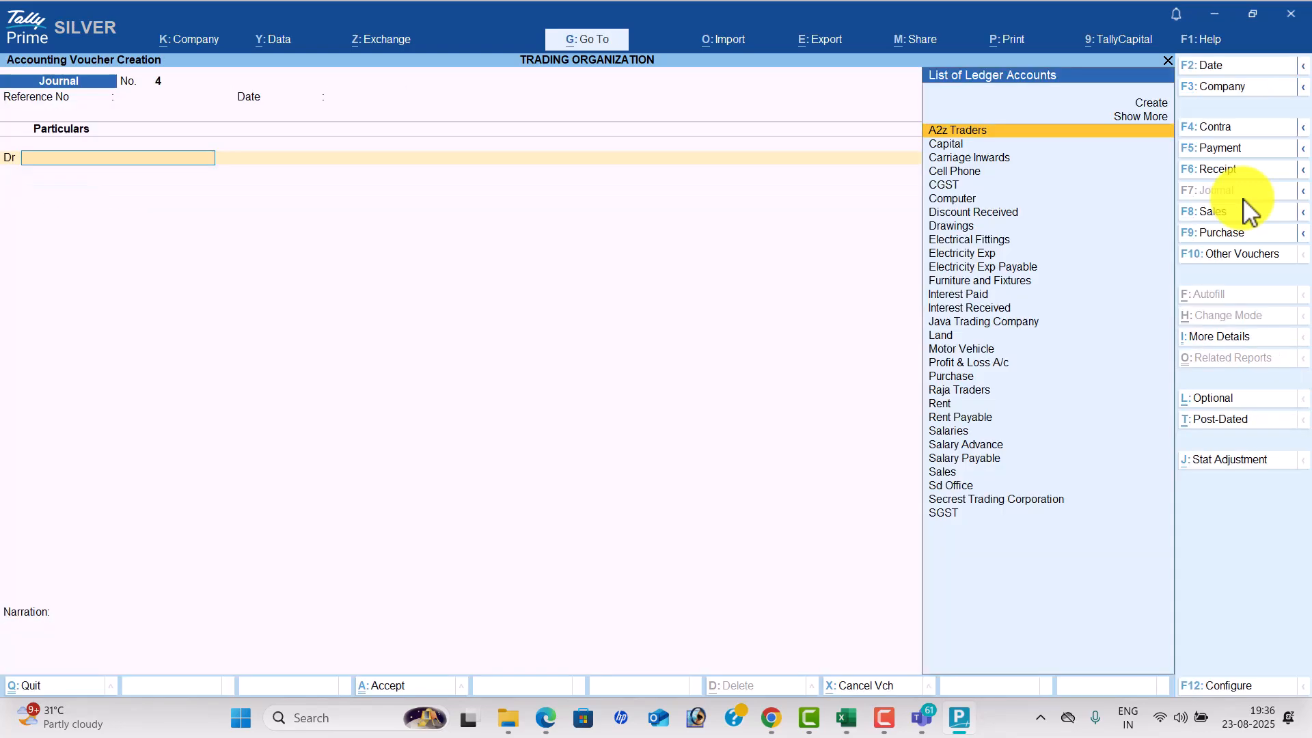
key(alt+c)
text(Deprec)
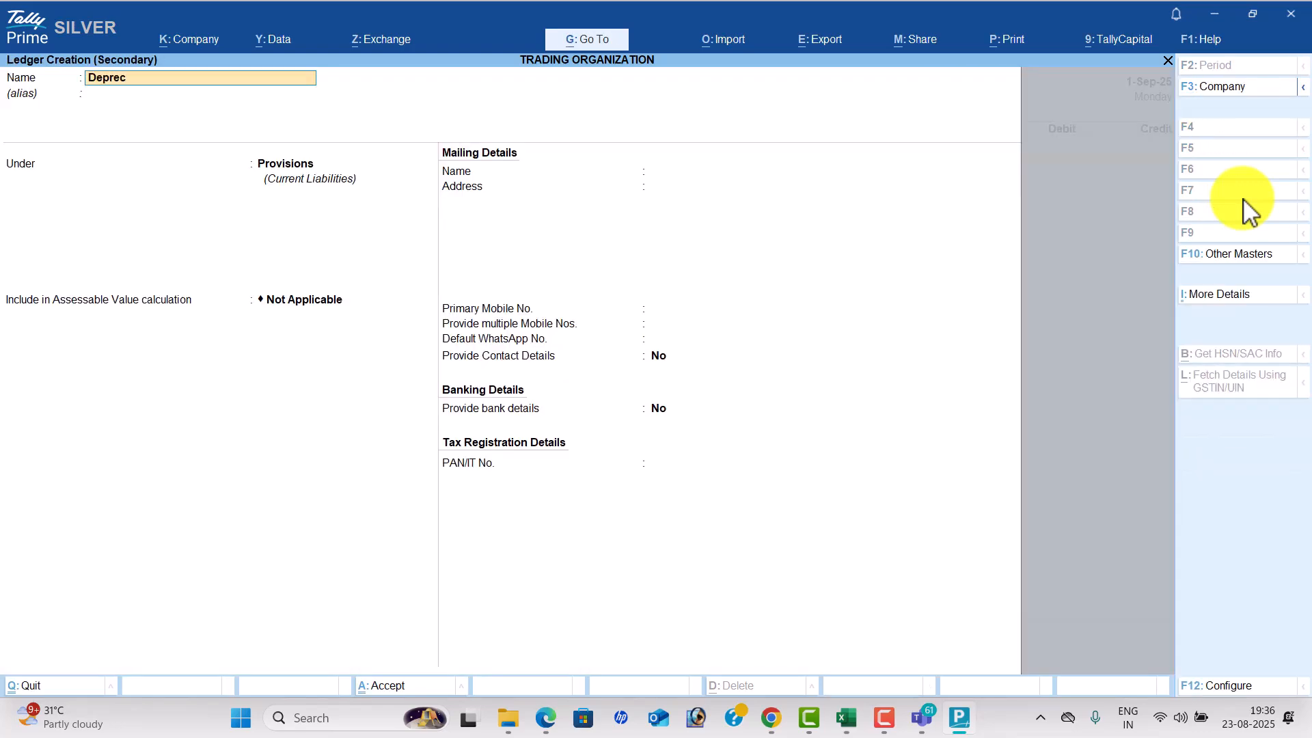
text(iation)
key(Return)
key(Return)
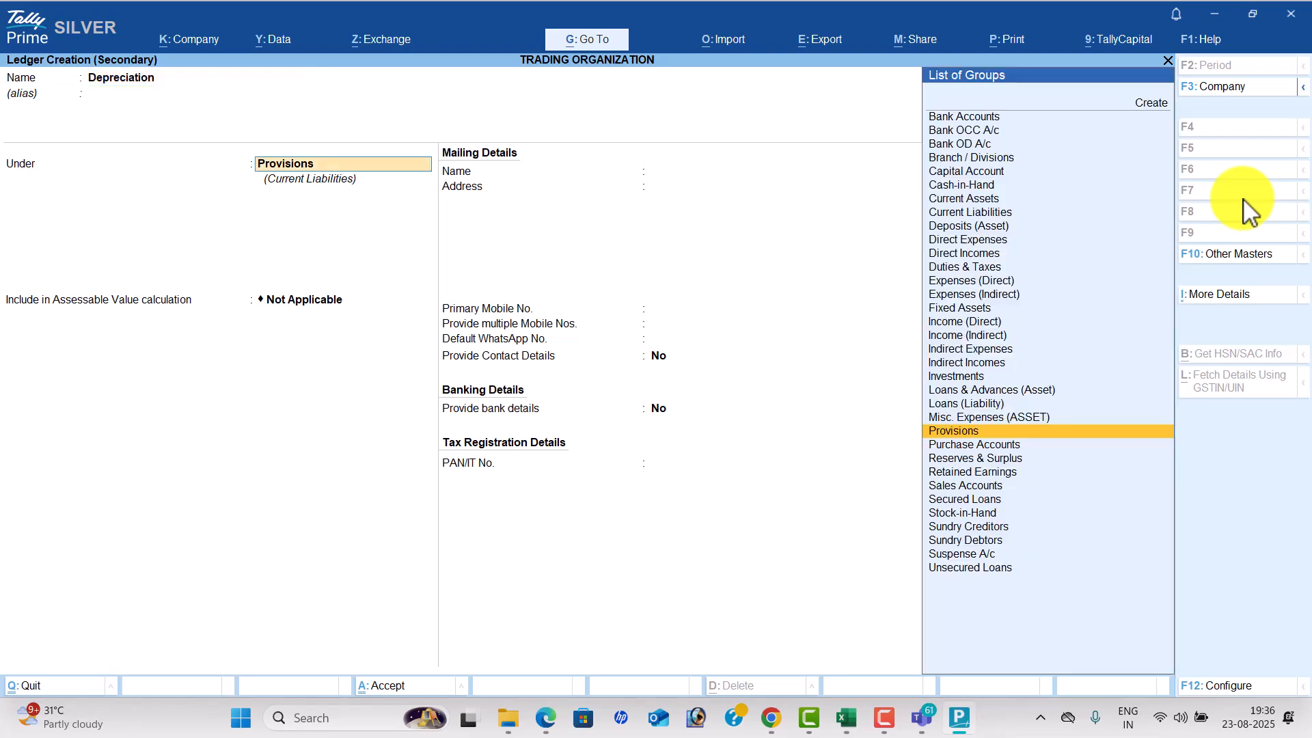
text(ind)
key(Return)
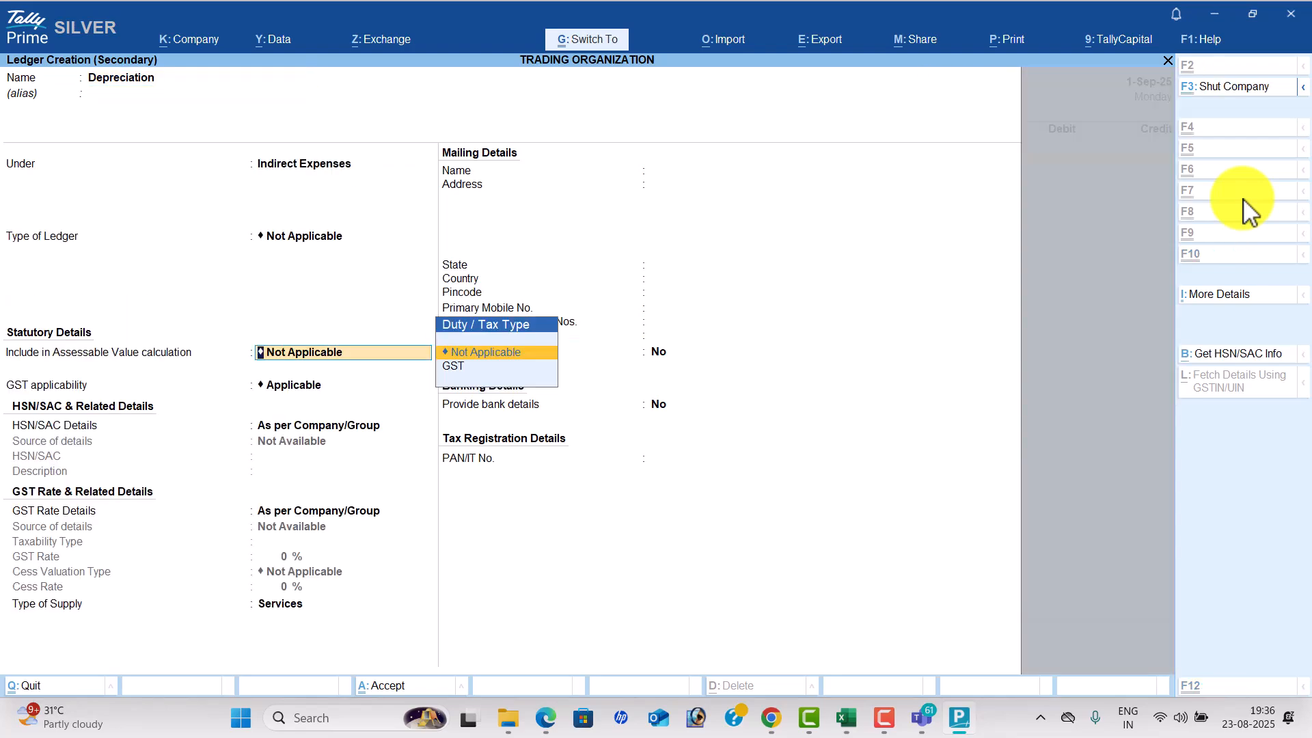
key(ctrl+a)
Look up the total in the PDF's Depreciation Entries table and debit Depreciation with 37,300 in the TallyPrime journal.
key(alt+Tab)
scroll(1203, 280, down, 3)
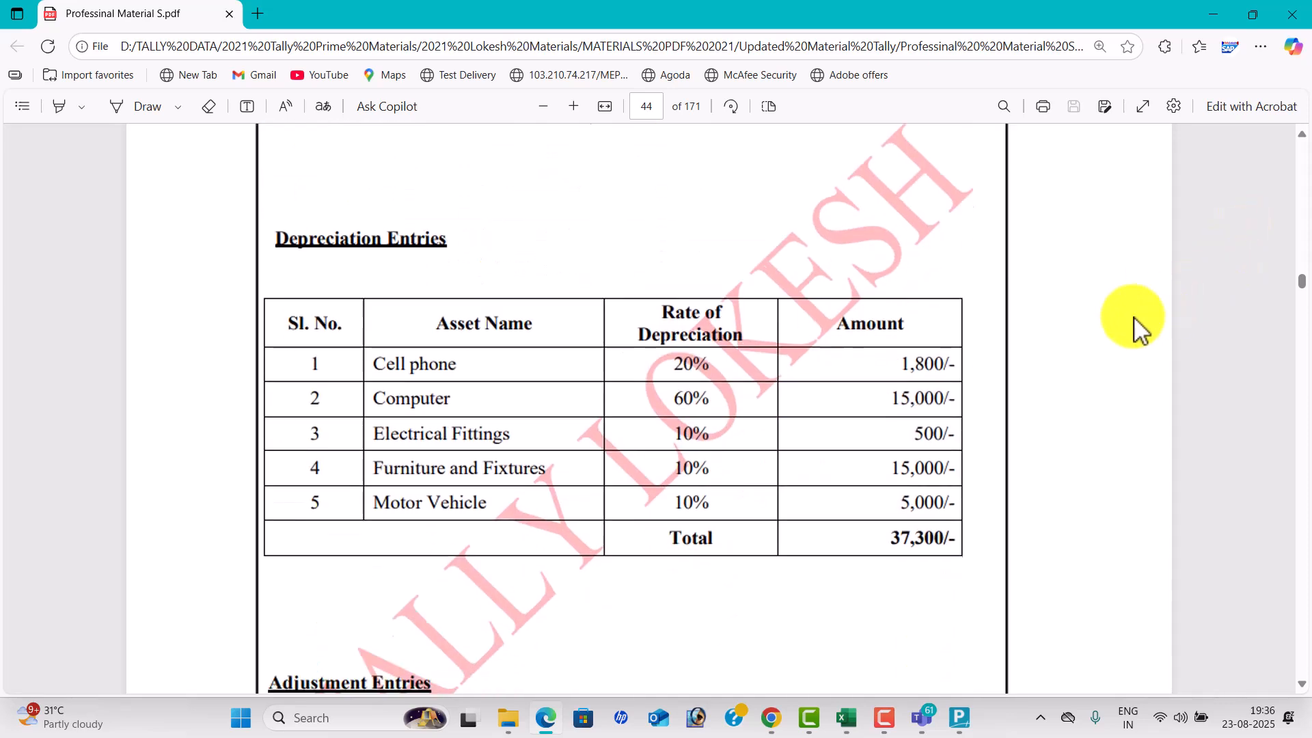
key(alt+Tab)
text(37300)
key(Return)
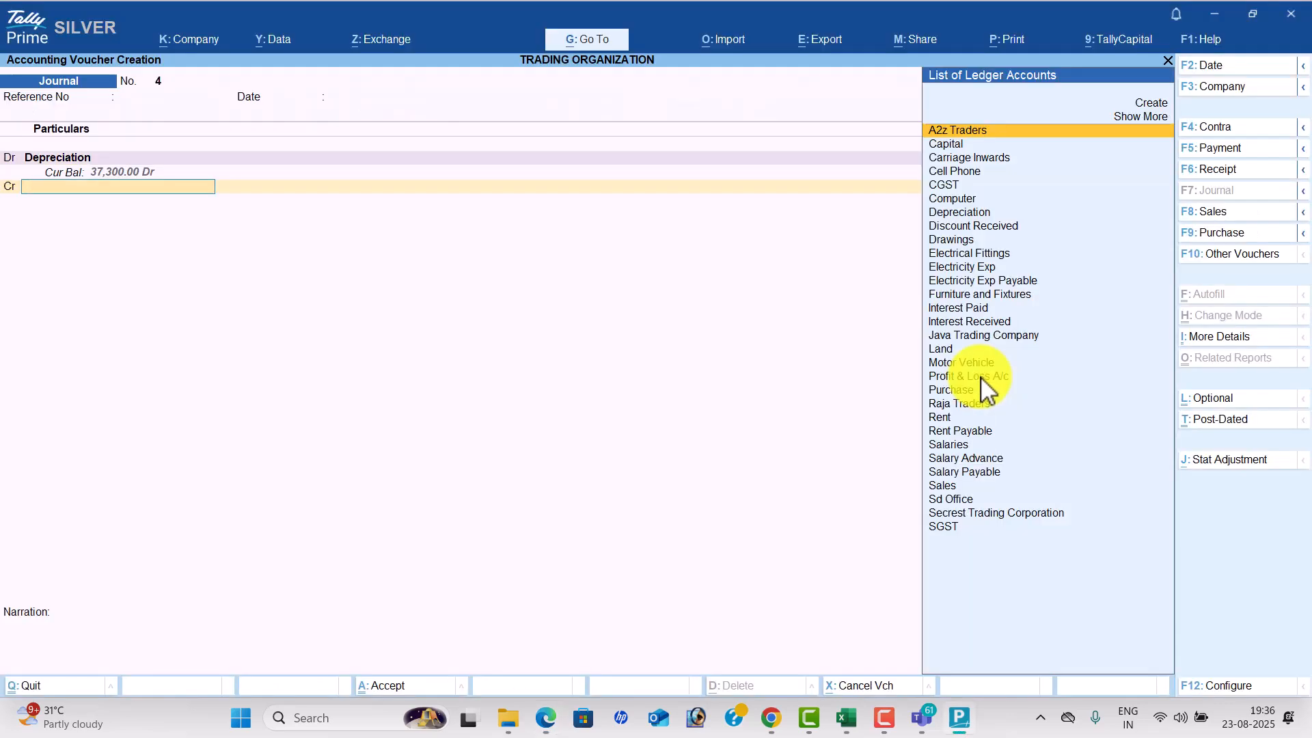
Credit Cell Phone with its depreciation of 1,800, checking the asset and amount in the practice PDF.
key(alt+Tab)
key(alt+Tab)
text(ce)
key(Return)
key(Return)
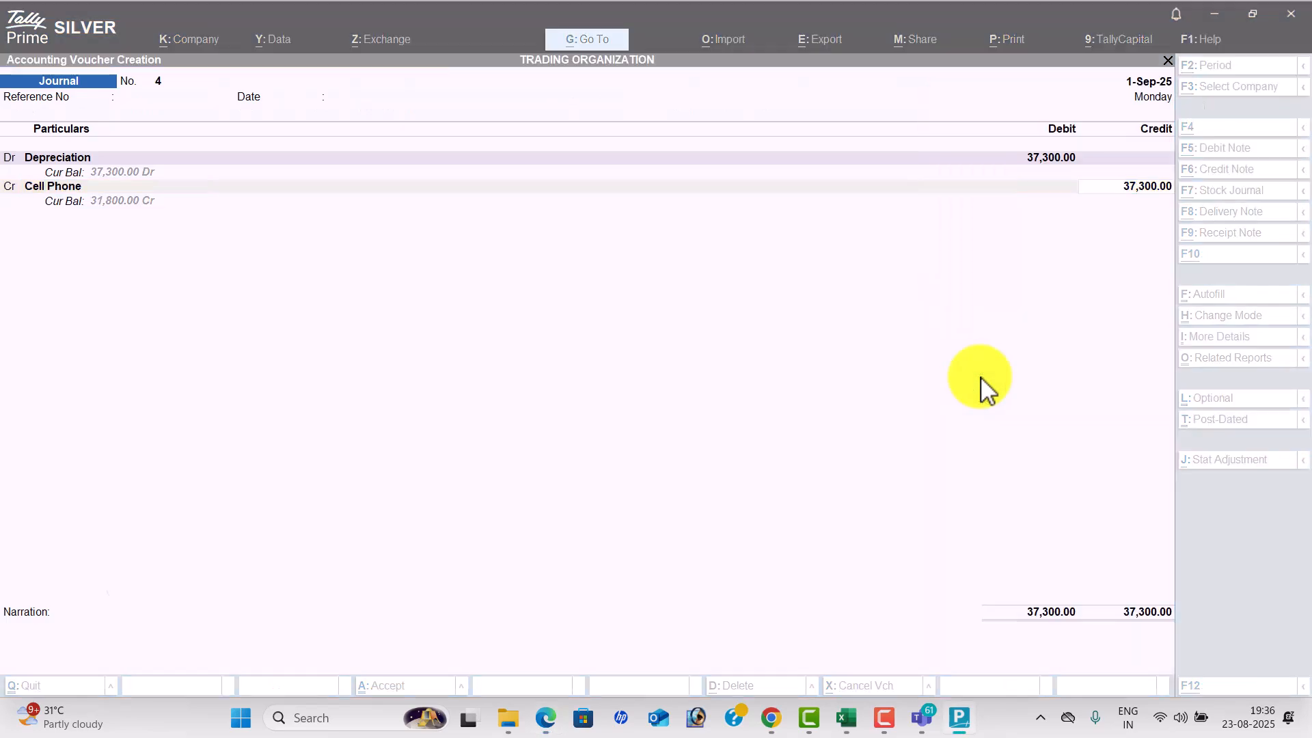
key(alt+Tab)
key(alt+Tab)
text(1800)
key(Return)
Credit Computer with its depreciation of 15,000, checking the asset and amount in the practice PDF.
key(alt+Tab)
key(alt+Tab)
text(Co)
key(Return)
key(alt+Tab)
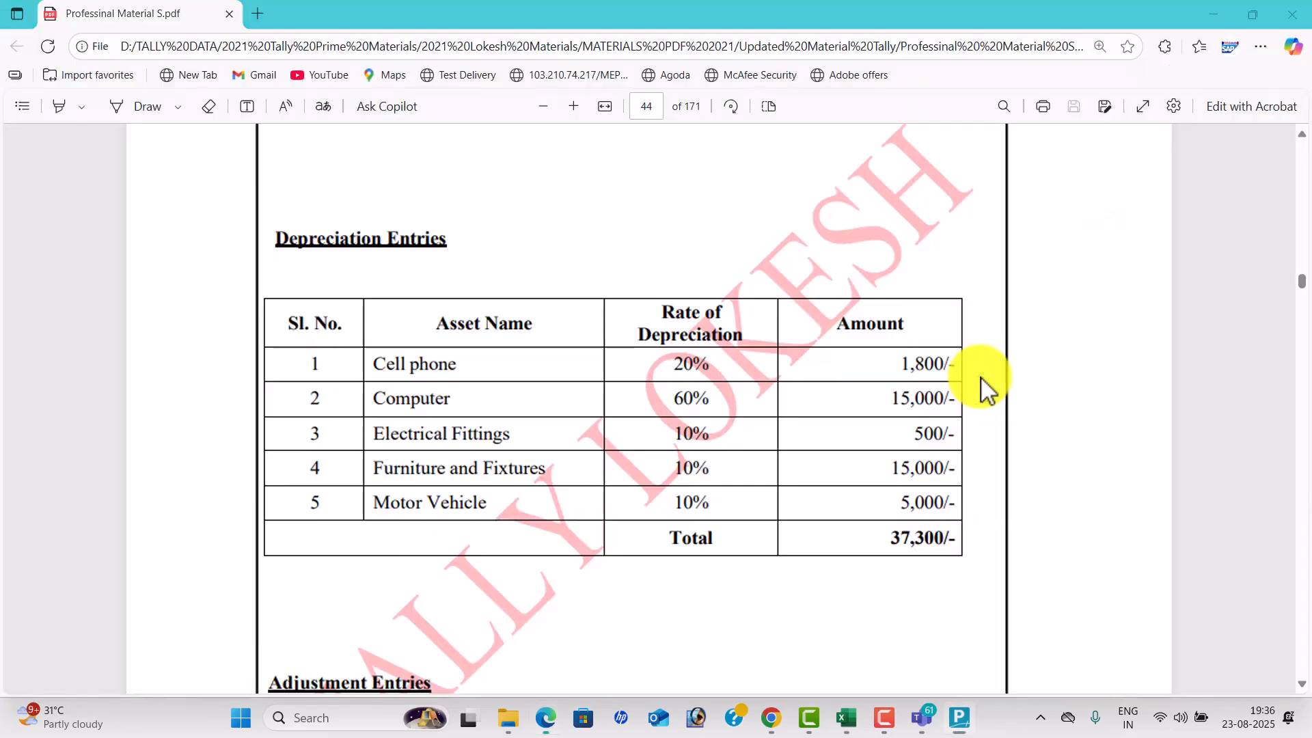
key(alt+Tab)
text(15000)
key(Return)
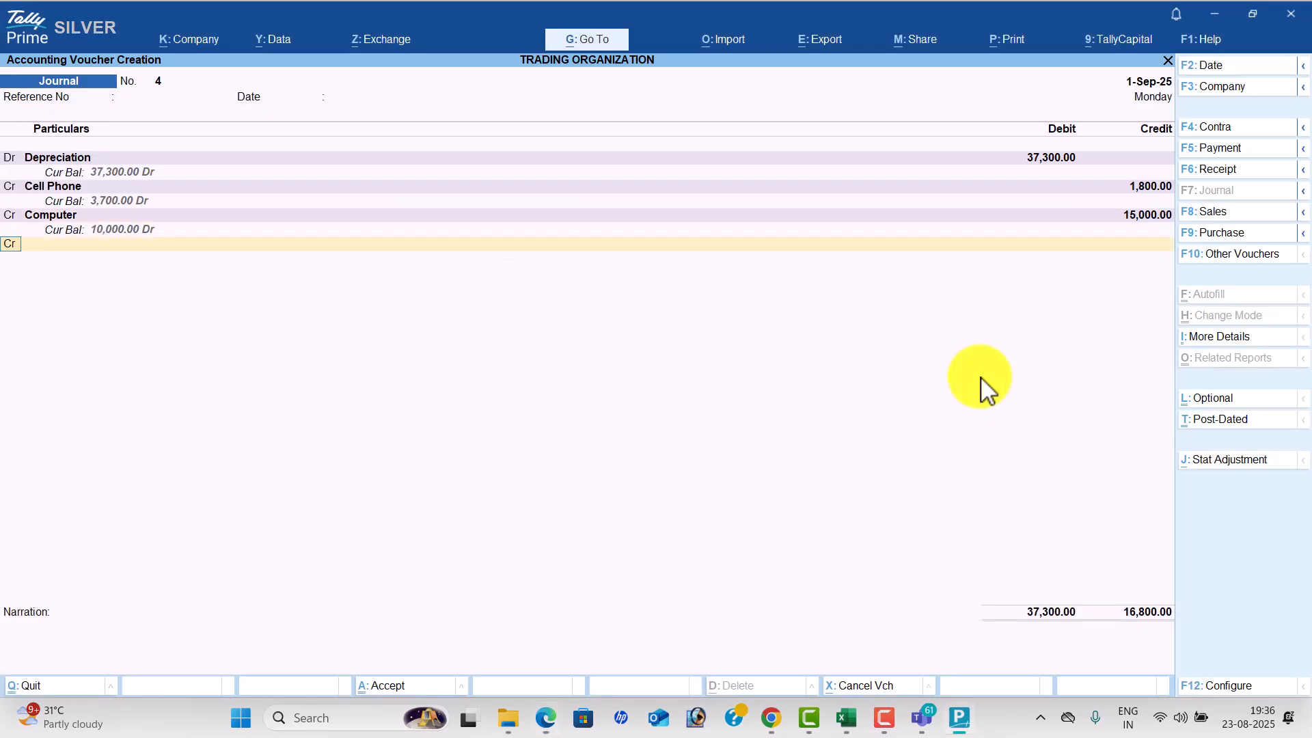
Credit Electrical Fittings with its depreciation of 500, checking the asset and amount in the practice PDF.
key(alt+Tab)
key(alt+Tab)
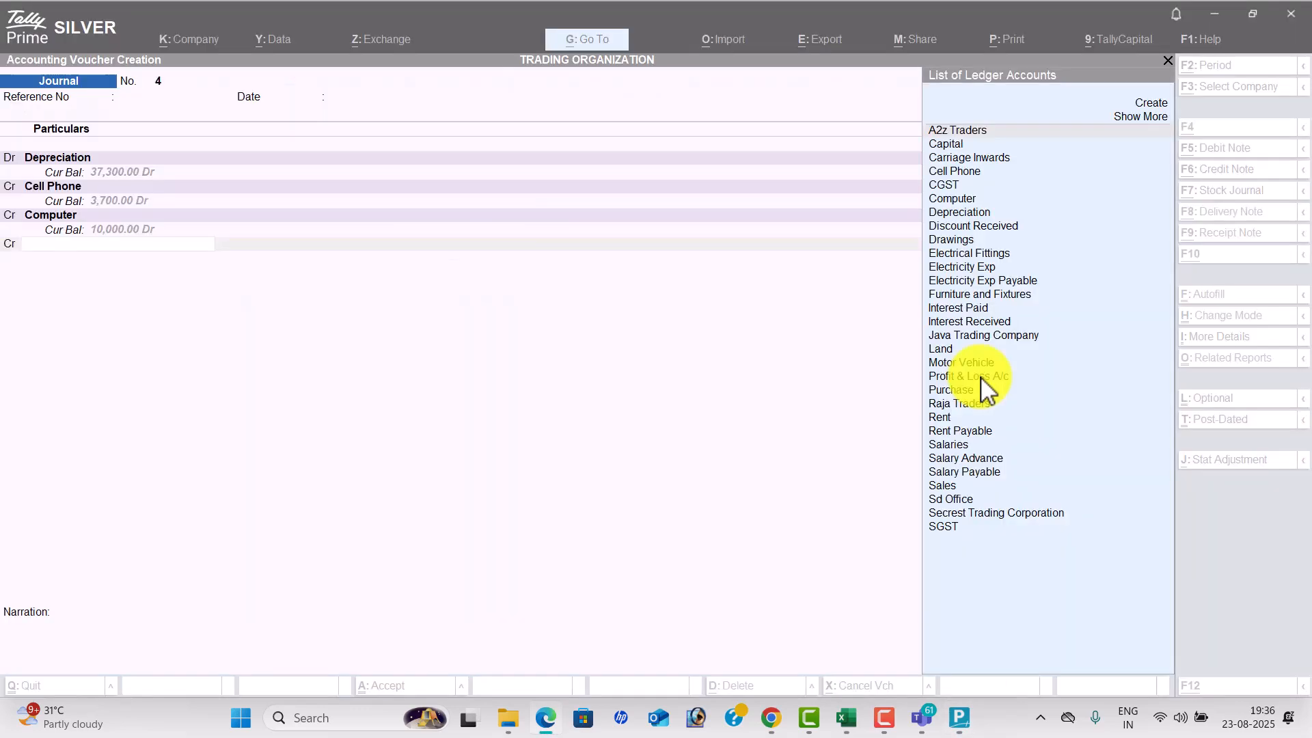
text(El)
key(Down)
key(Return)
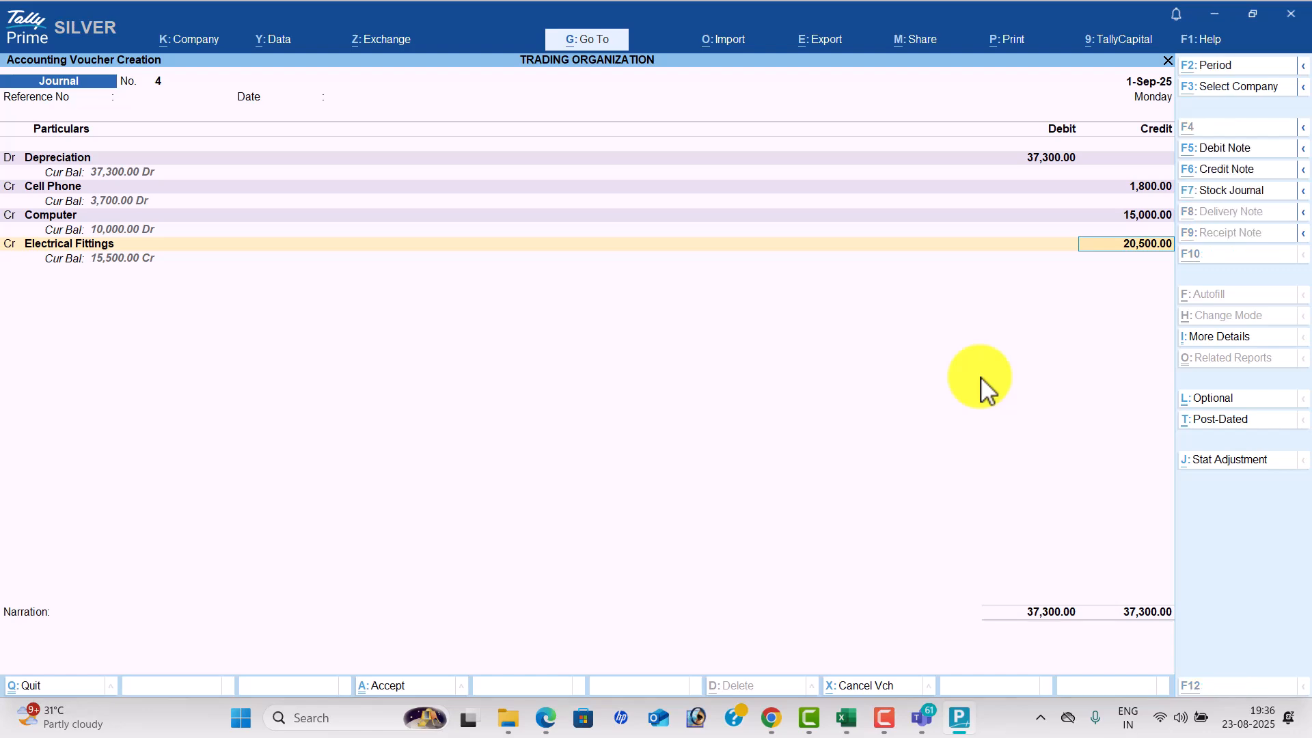
key(alt+Tab)
key(alt+Tab)
text(500)
key(Return)
Credit Furniture and Fixtures with its depreciation of 15,000, checking the asset and amount in the practice PDF.
key(alt+Tab)
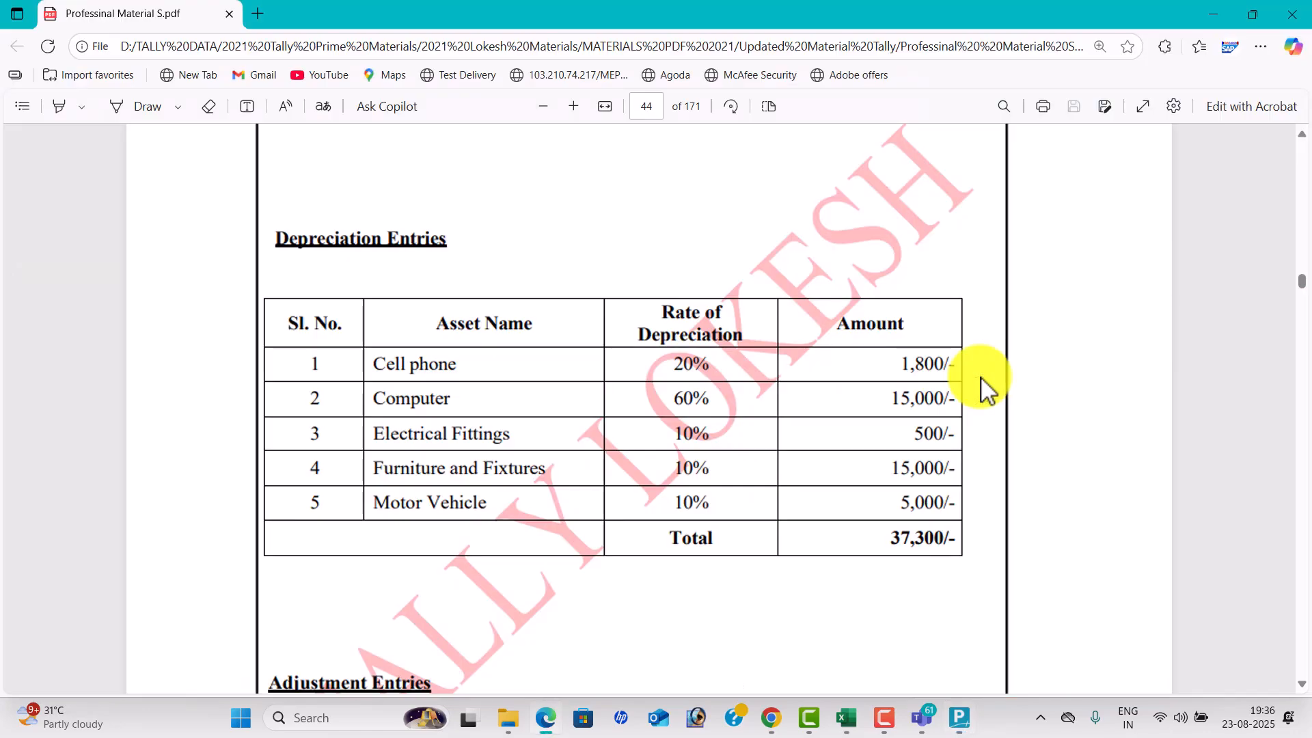
key(alt+Tab)
text(f)
key(Return)
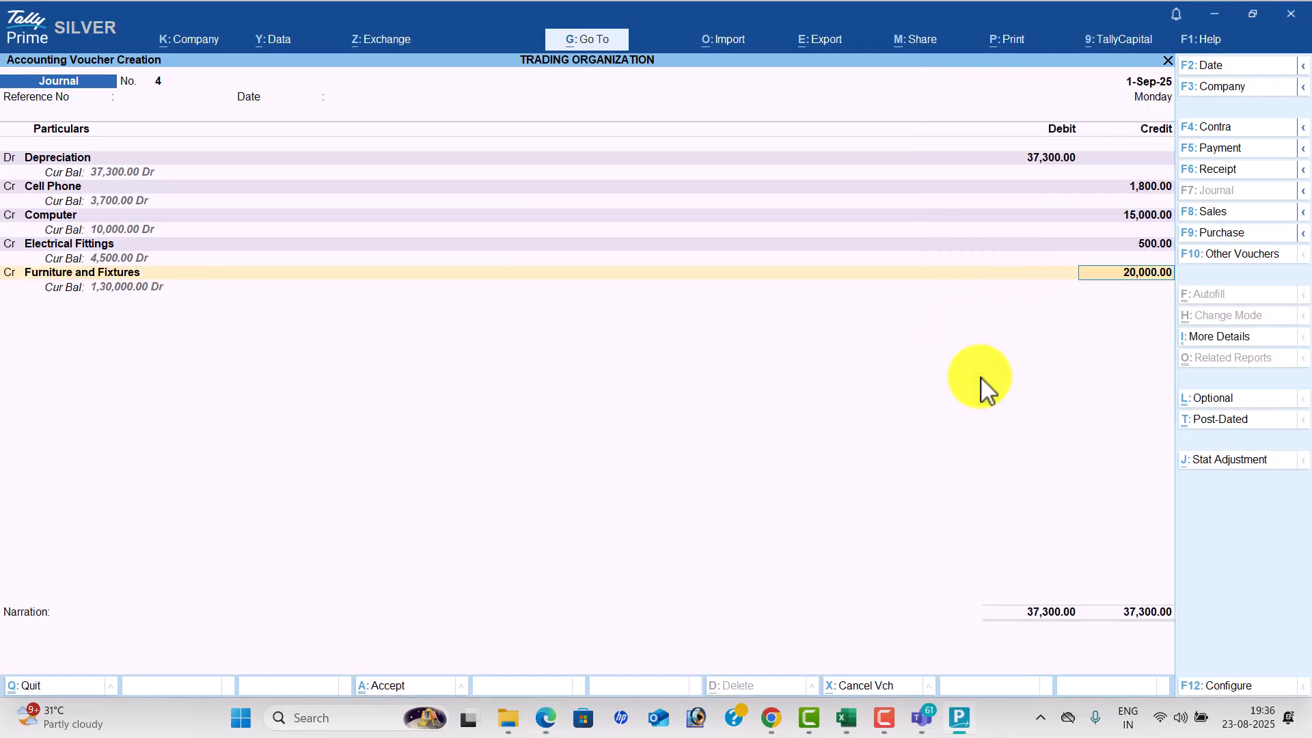
key(alt+Tab)
key(alt+Tab)
text(15000)
key(Return)
Credit Motor Vehicle with the remaining 5,000 of depreciation and save the depreciation journal.
key(alt+Tab)
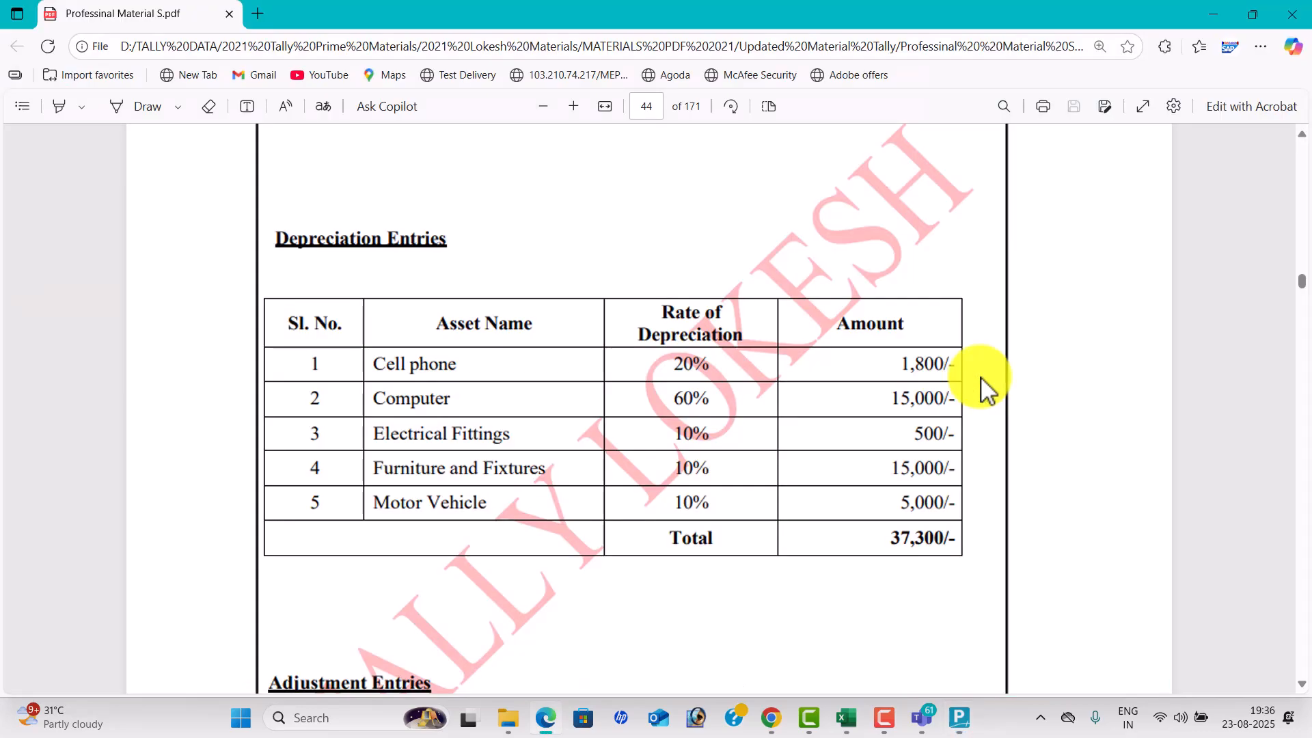
key(alt+Tab)
text(mo)
key(Return)
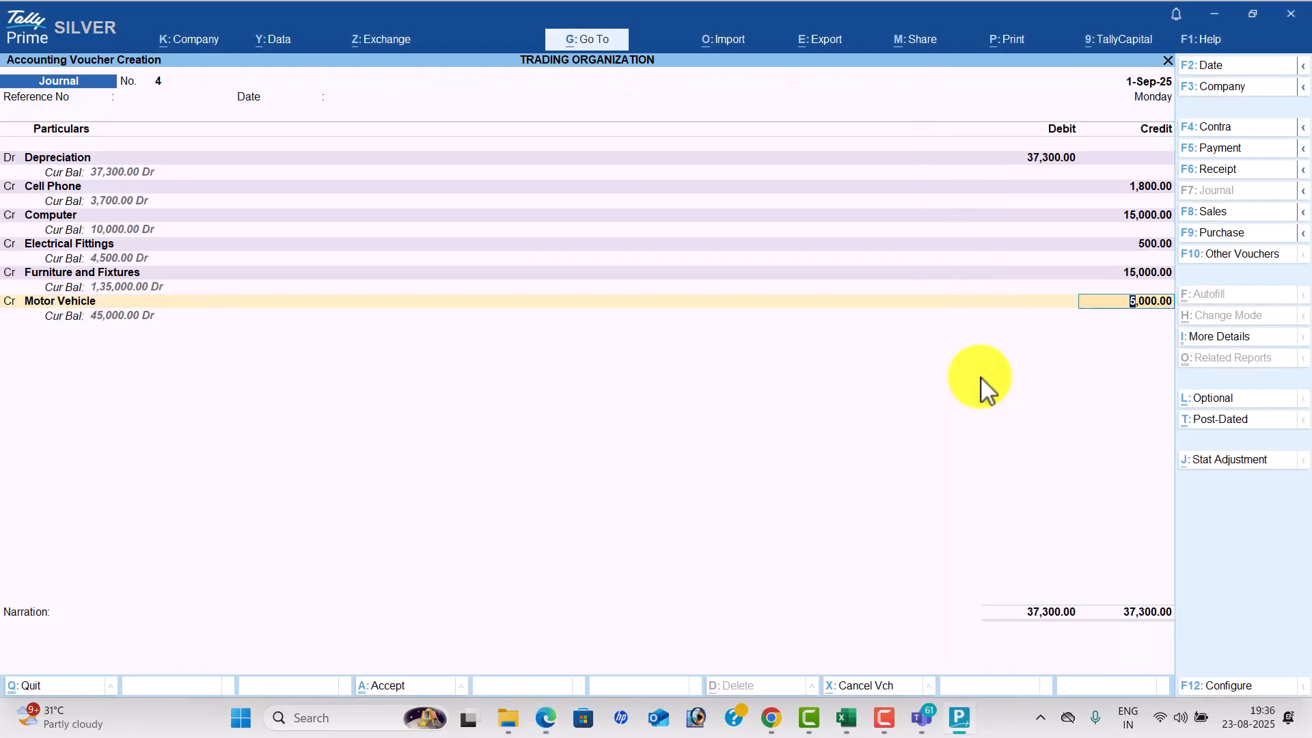
key(Return)
key(Return)
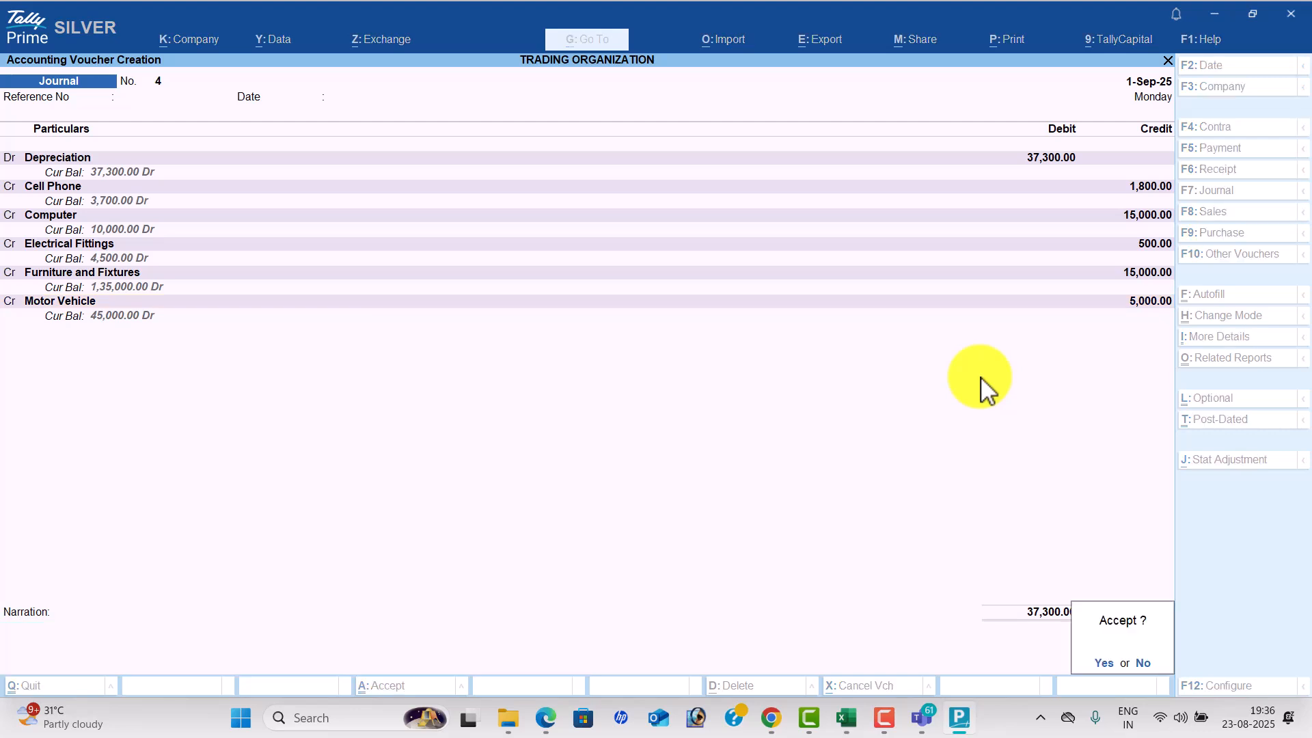
key(Return)
Accept the depreciation journal and find the Adjustment Entries table in the practice PDF.
key(Return)
key(Return)
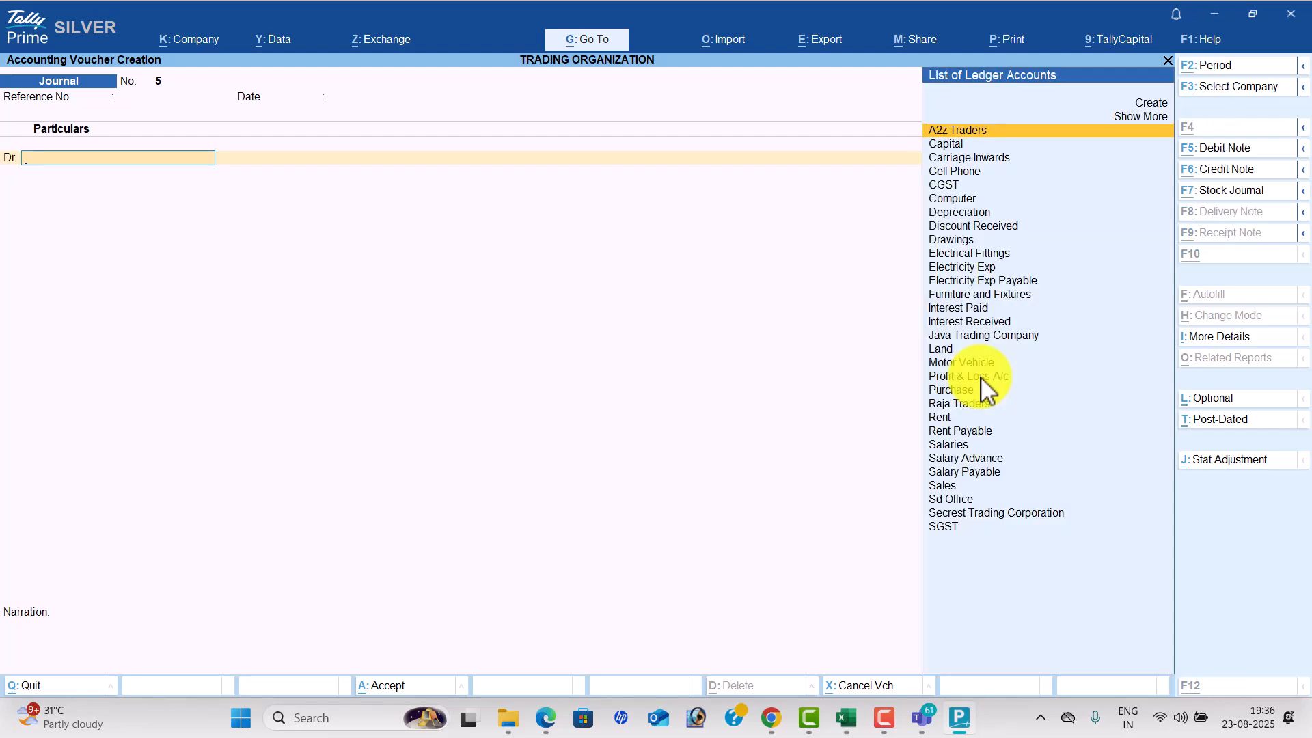
key(alt+Tab)
scroll(804, 466, down, 5)
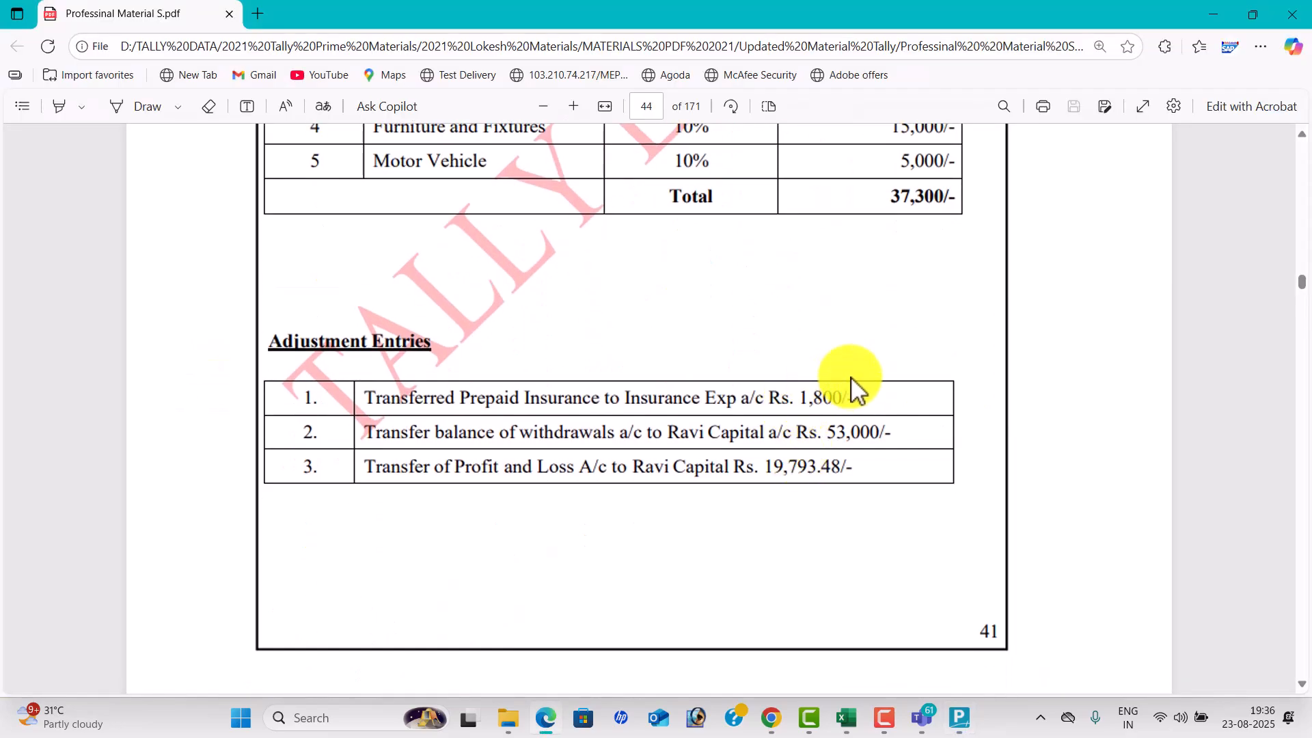
Create the ledger Insurance Exp under Indirect Expenses as the debit account of the new journal in TallyPrime.
key(alt+Tab)
key(alt+c)
text(Insurance exp)
key(Return)
key(Return)
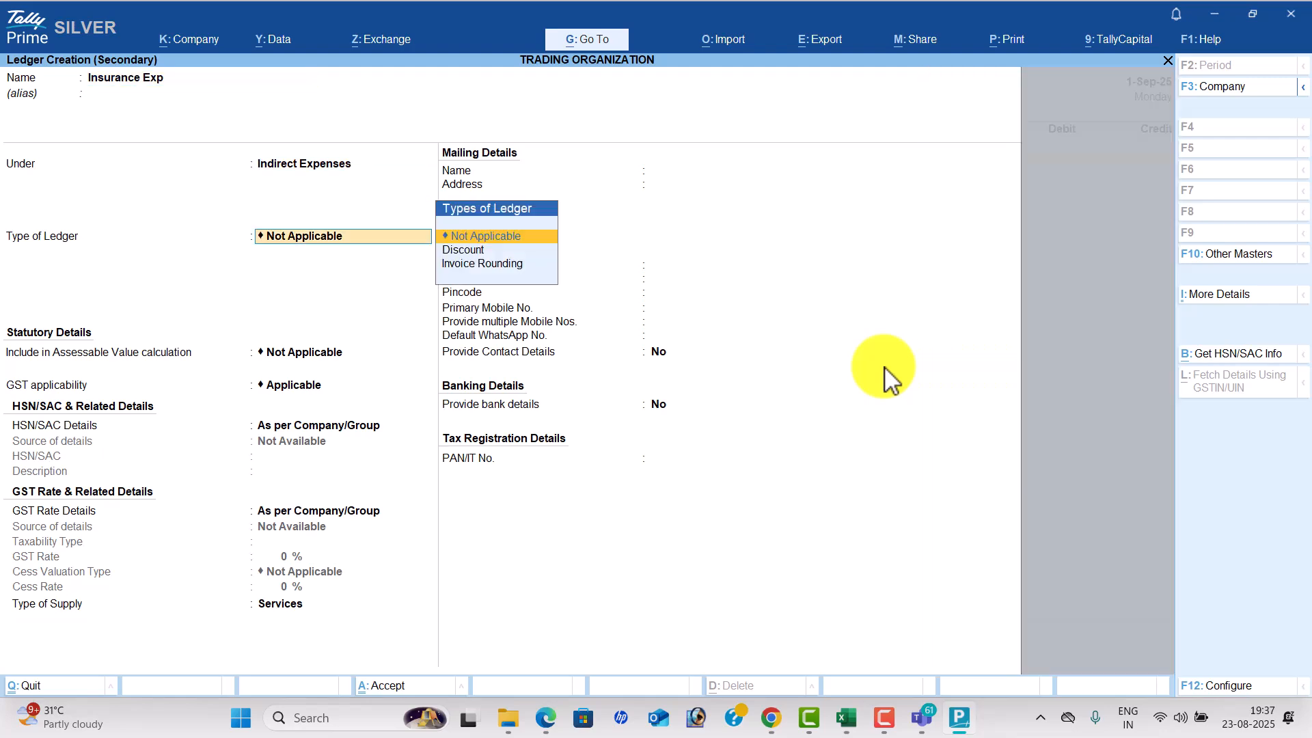
key(ctrl+a)
Debit Insurance Exp with 1,800, checking the amount in the practice PDF.
key(alt+Tab)
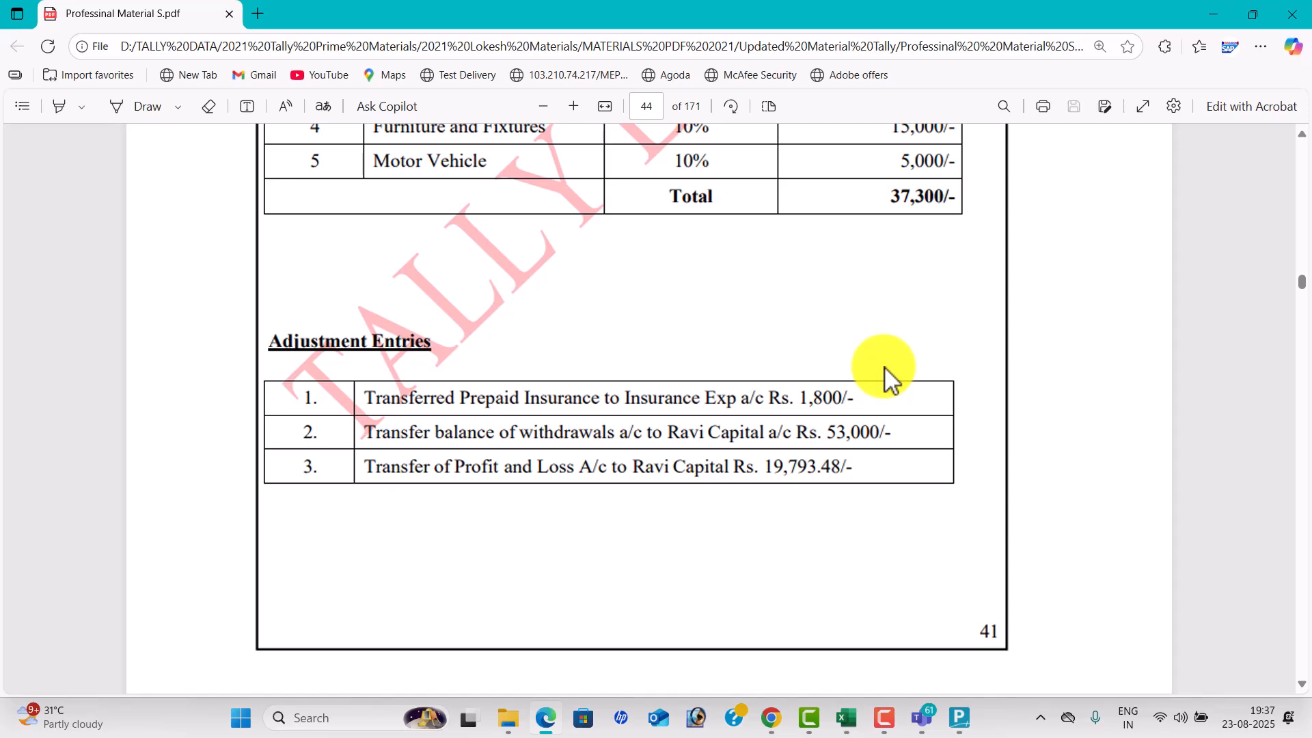
key(alt+Tab)
text(1800)
key(Return)
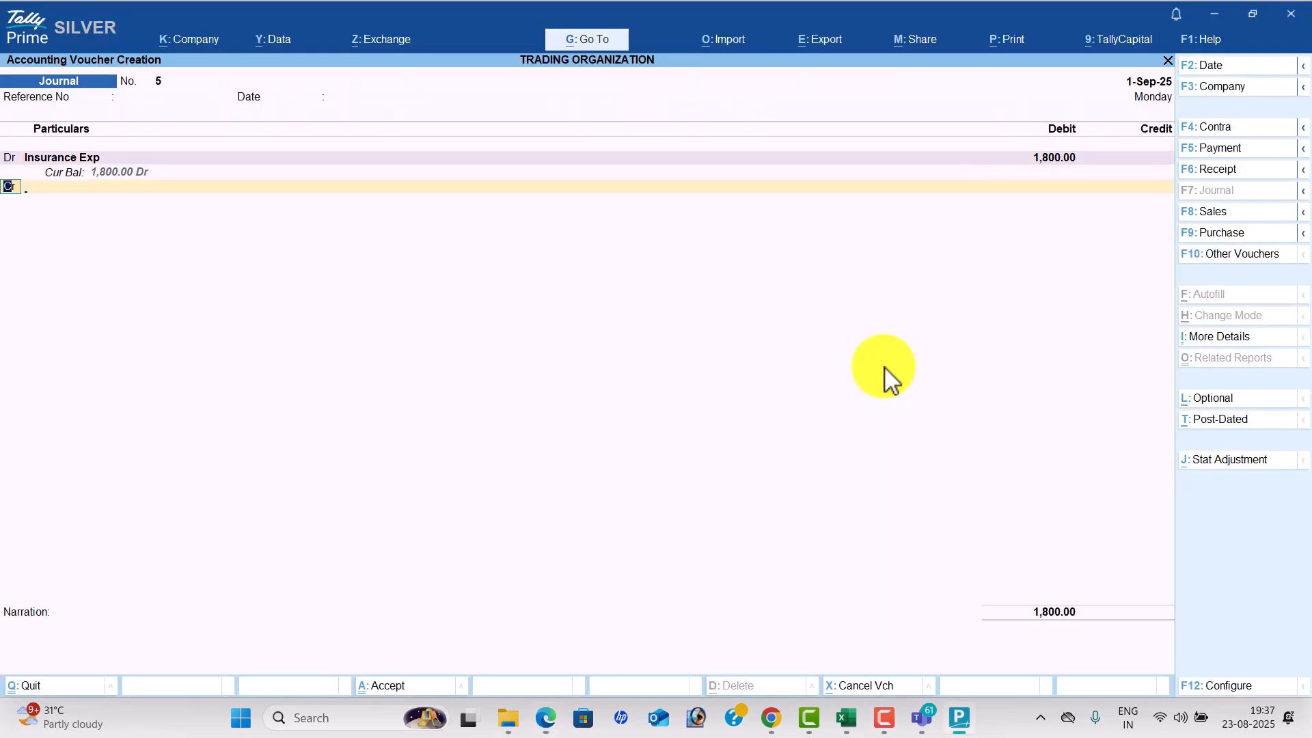
Create the ledger Prepaid Insurance under Current Assets as the journal's credit account, checking the account in the practice PDF.
key(Return)
key(alt+Tab)
key(alt+Tab)
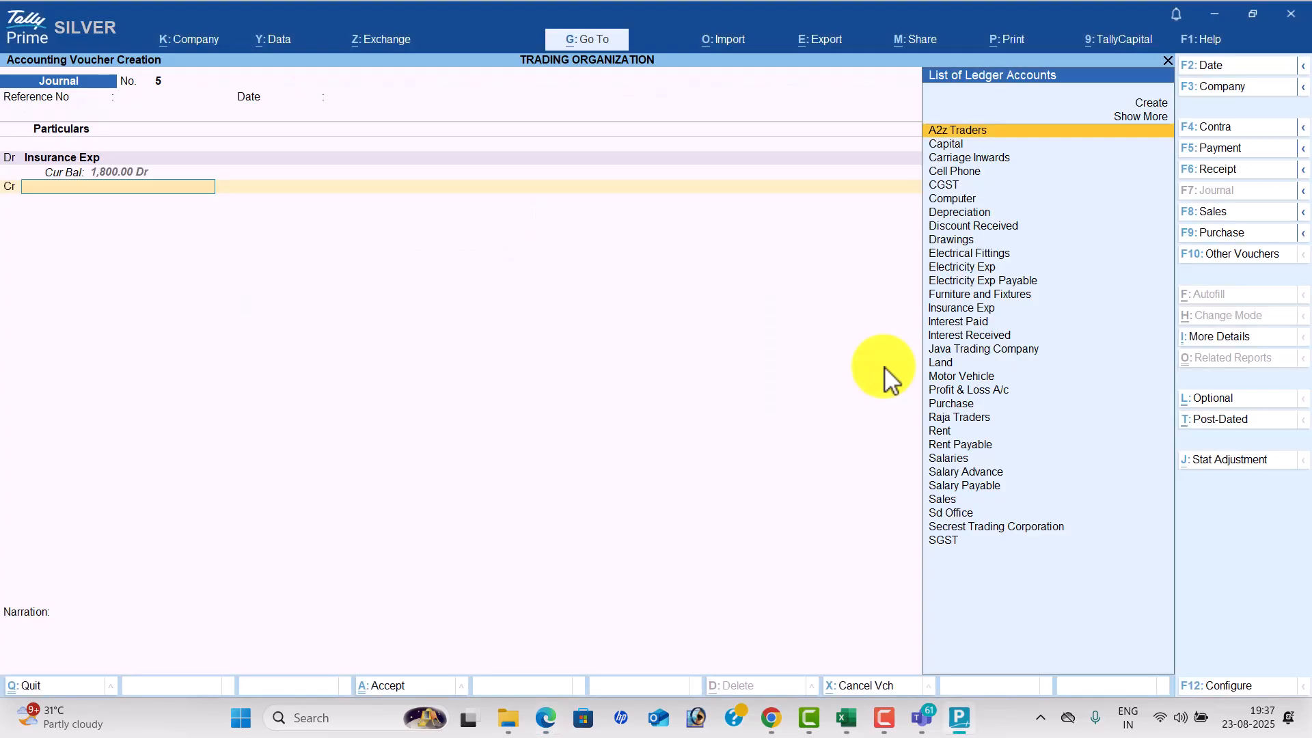
key(alt+c)
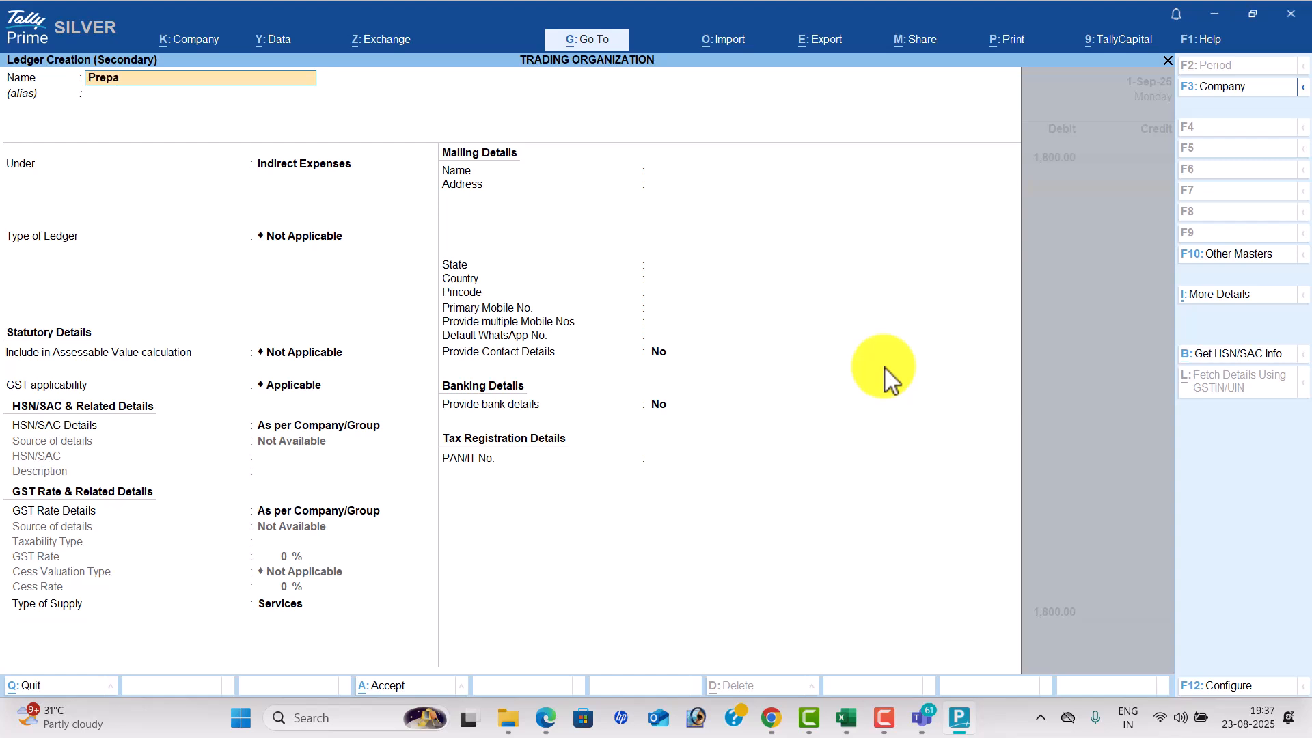
text(Prepaid Insurance)
key(Return)
key(Return)
text(Cur)
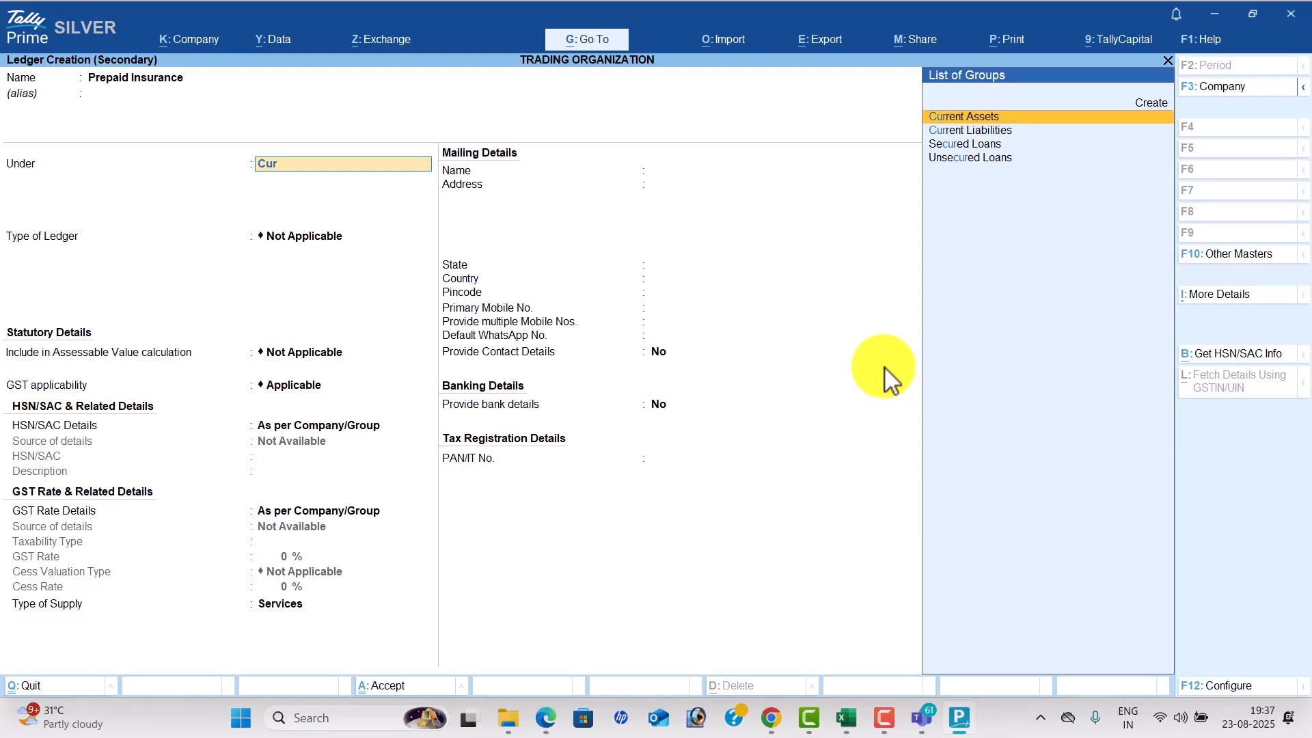
key(Return)
key(ctrl+a)
Credit Prepaid Insurance with 1,800 and save the insurance adjustment journal.
key(Return)
key(Return)
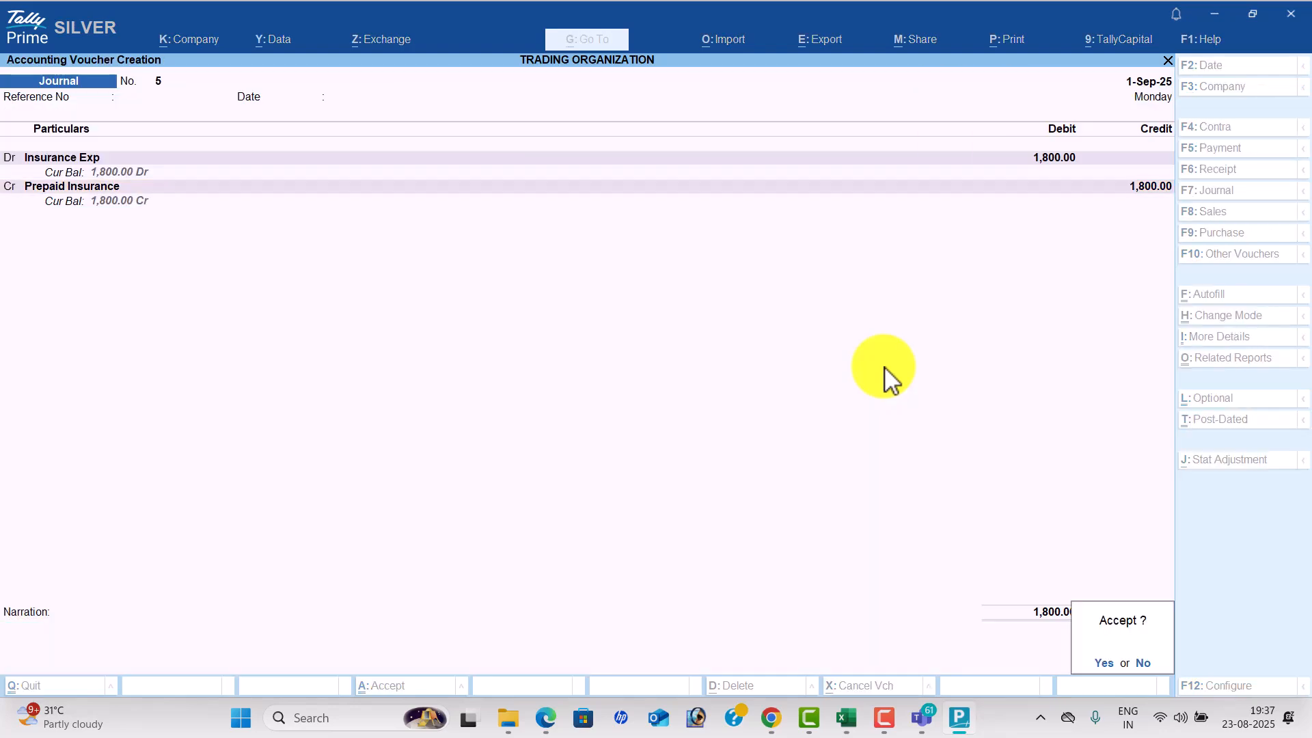
key(Return)
Debit Drawings with 53,000 in the new journal, checking the withdrawals amount in the practice PDF.
text(dr)
key(Return)
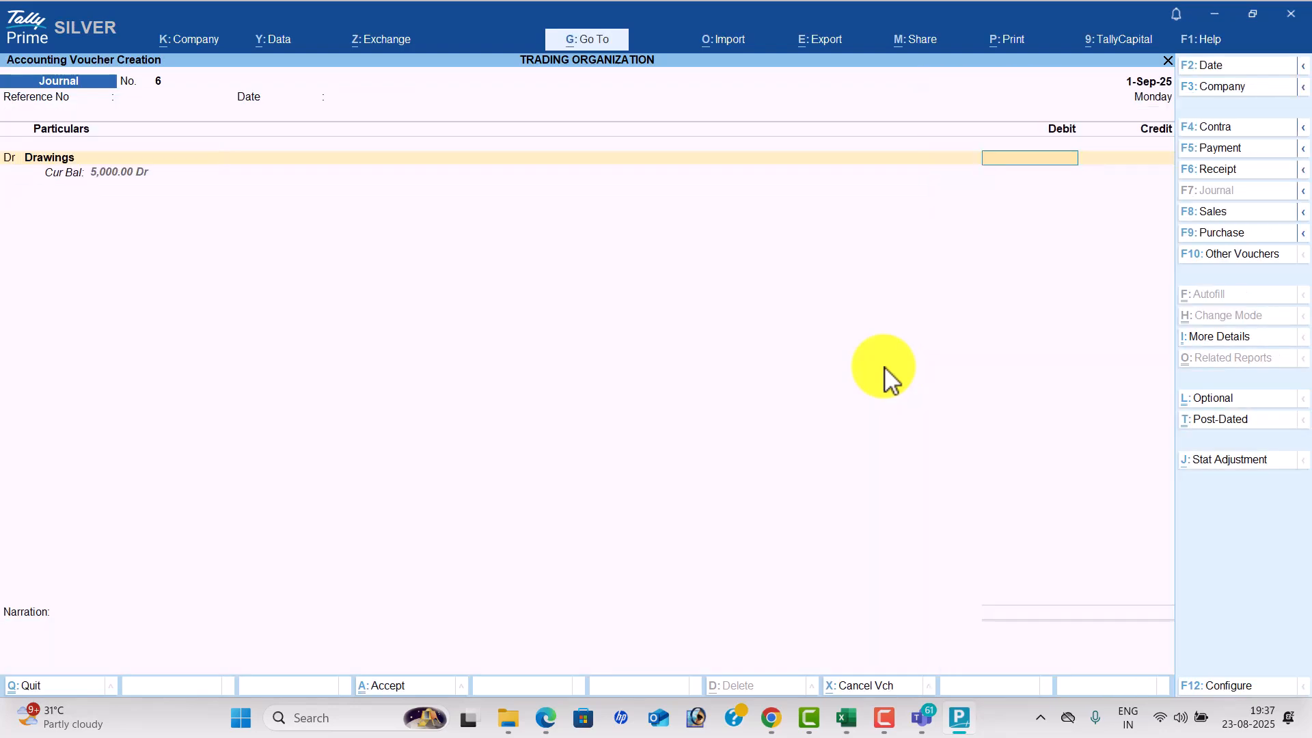
key(alt+Tab)
key(alt+Tab)
text(53000)
key(Return)
Credit Capital with 53,000 and save the drawings transfer journal.
text(ca)
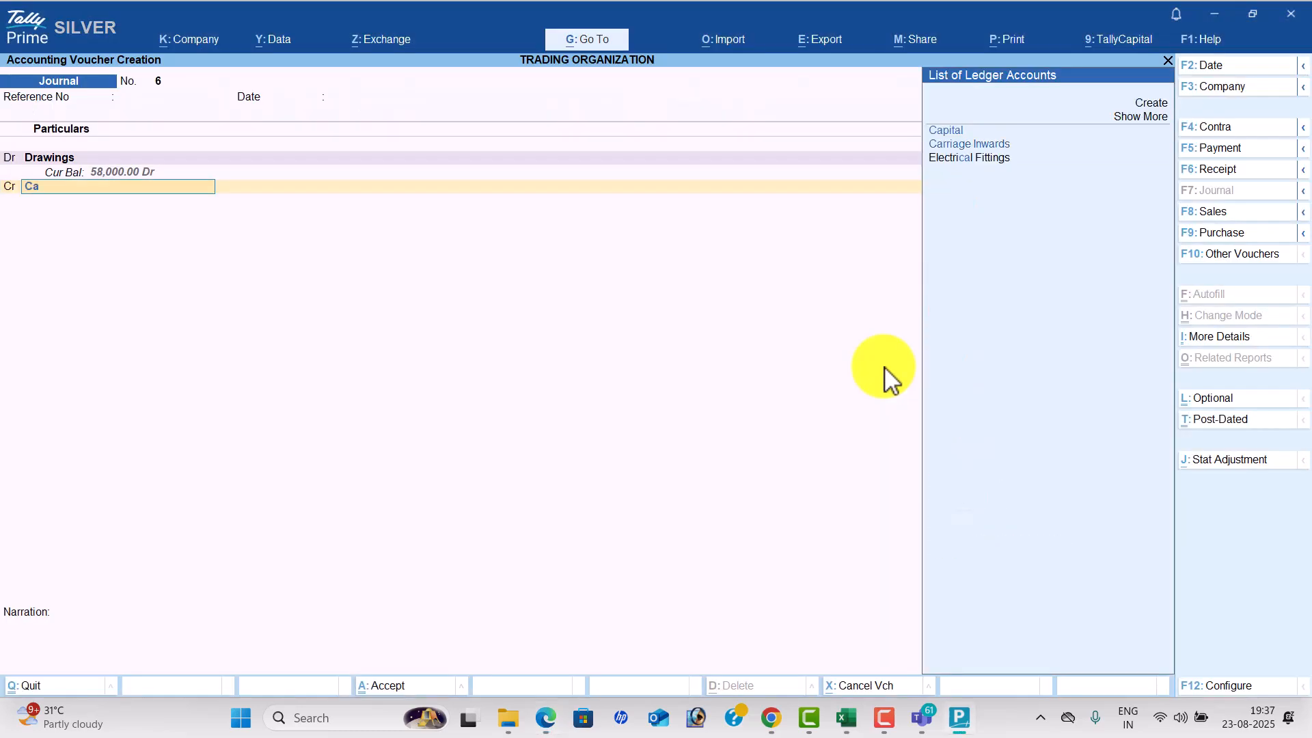
key(Return)
key(Return)
key(Return)
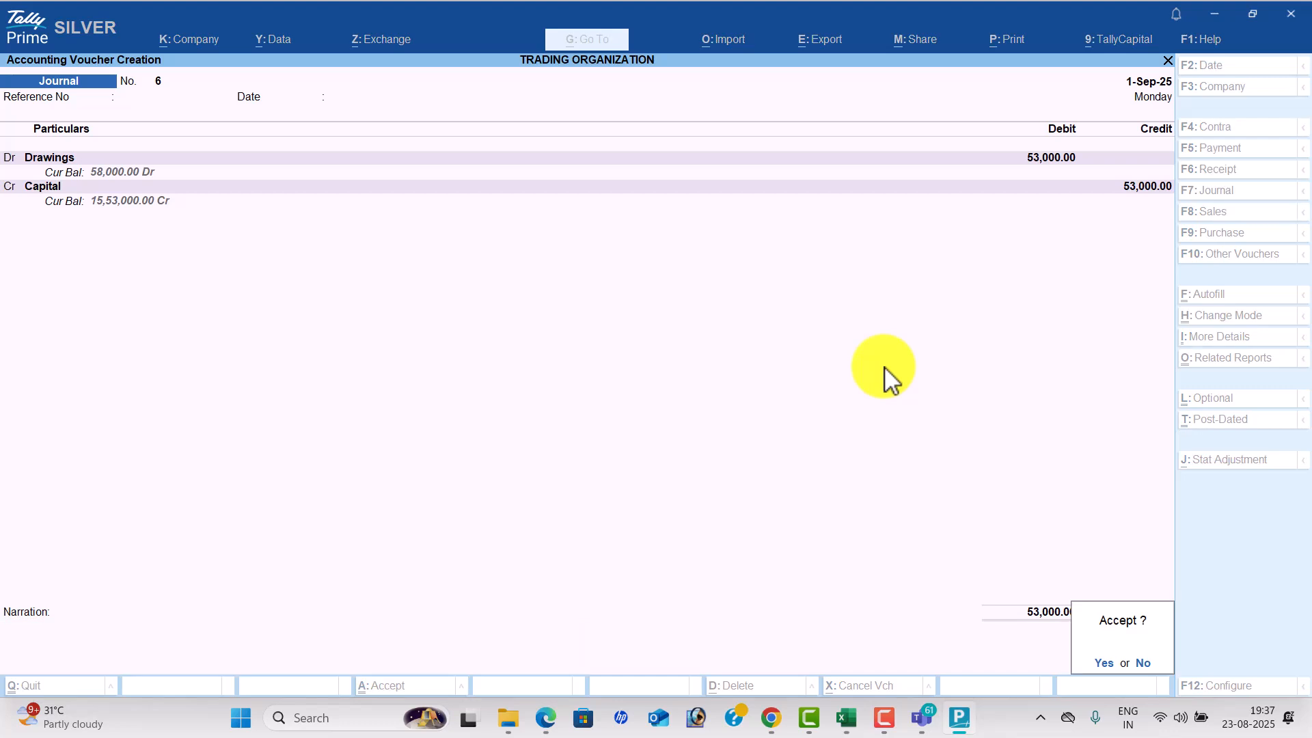
key(Return)
Debit Profit & Loss A/c with its current balance of 22,582.77 in a new journal, consulting the transfer entry in the practice PDF.
key(Return)
key(Return)
text(pr)
key(Down)
key(Down)
key(Return)
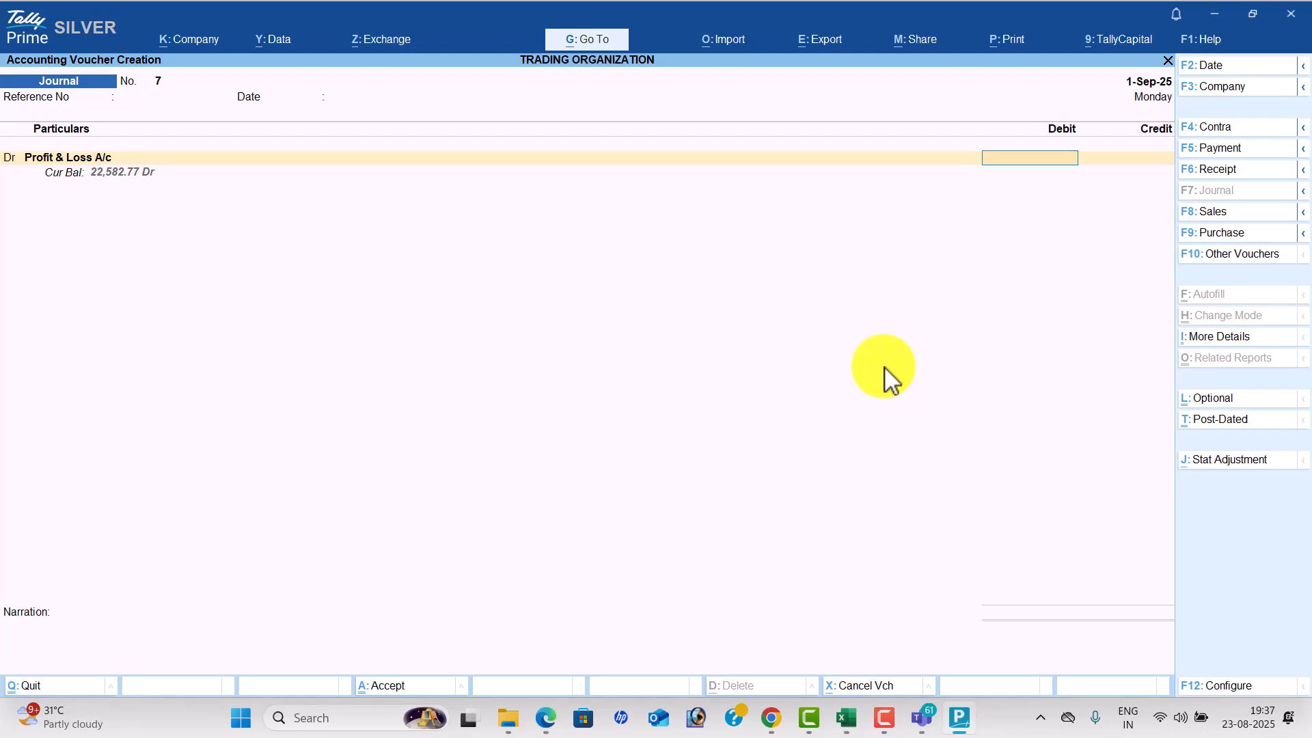
key(alt+Tab)
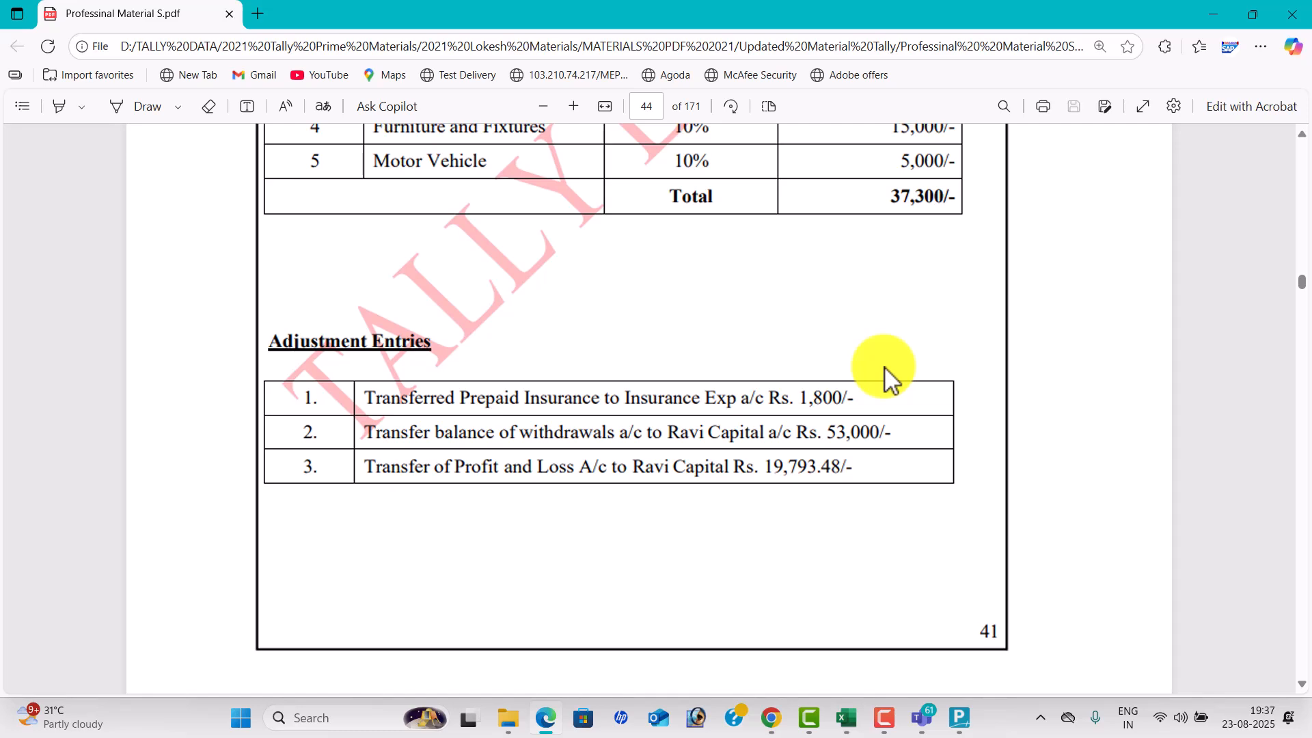
key(alt+Tab)
text(220)
key(BackSpace)
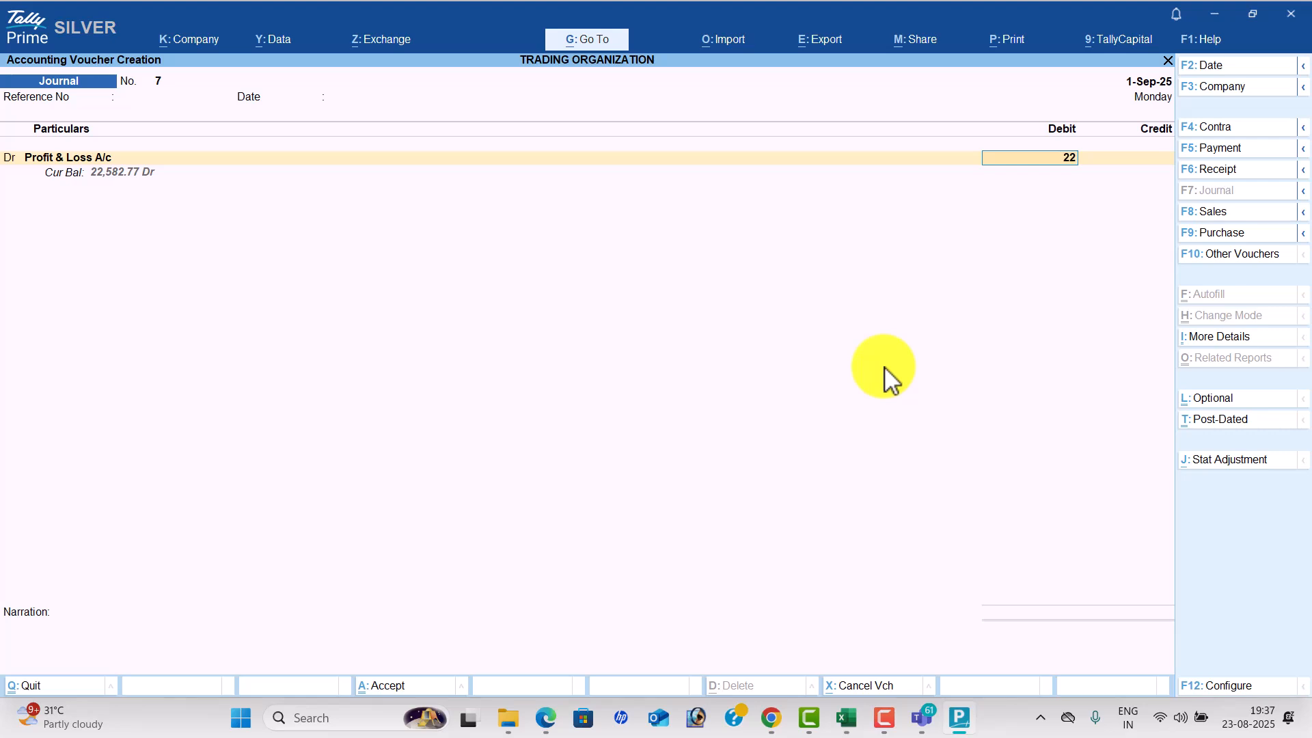
text(582.77)
key(Return)
Credit Capital with 22,582.77 and save the profit and loss transfer journal.
key(Return)
text(C)
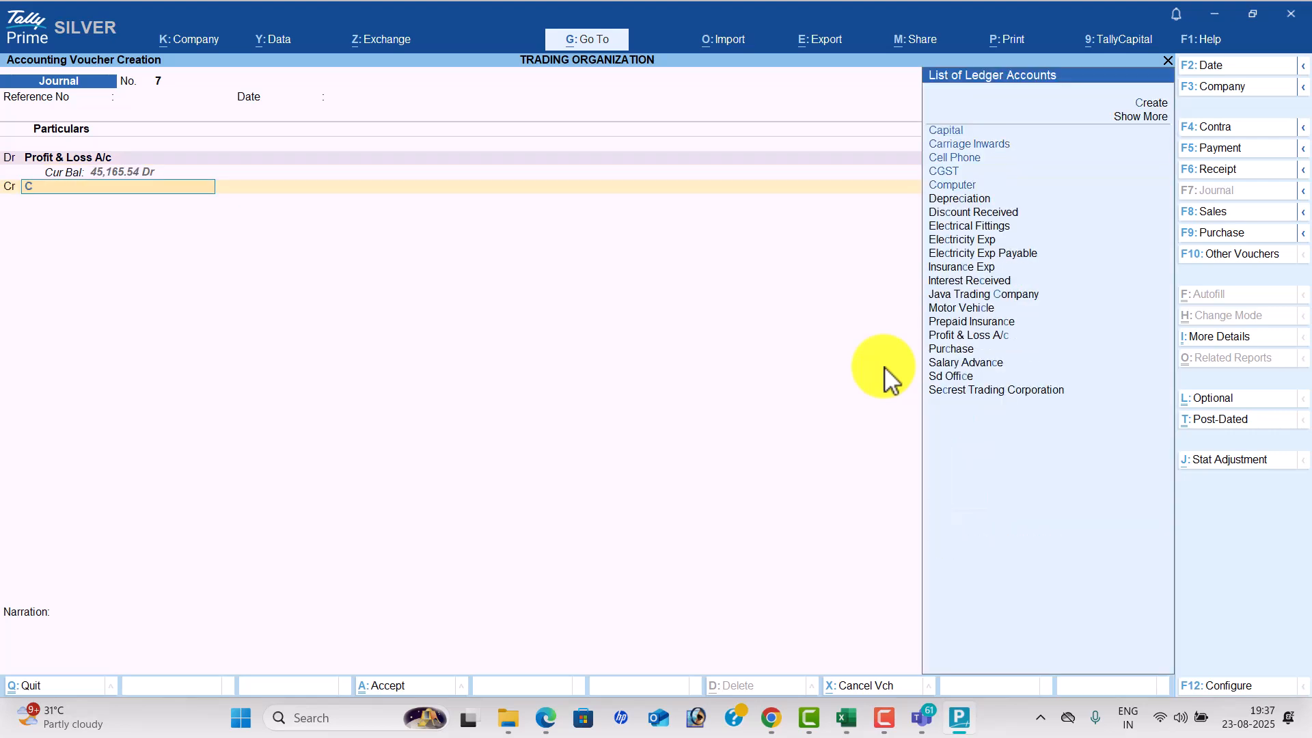
text(a)
key(Return)
key(Return)
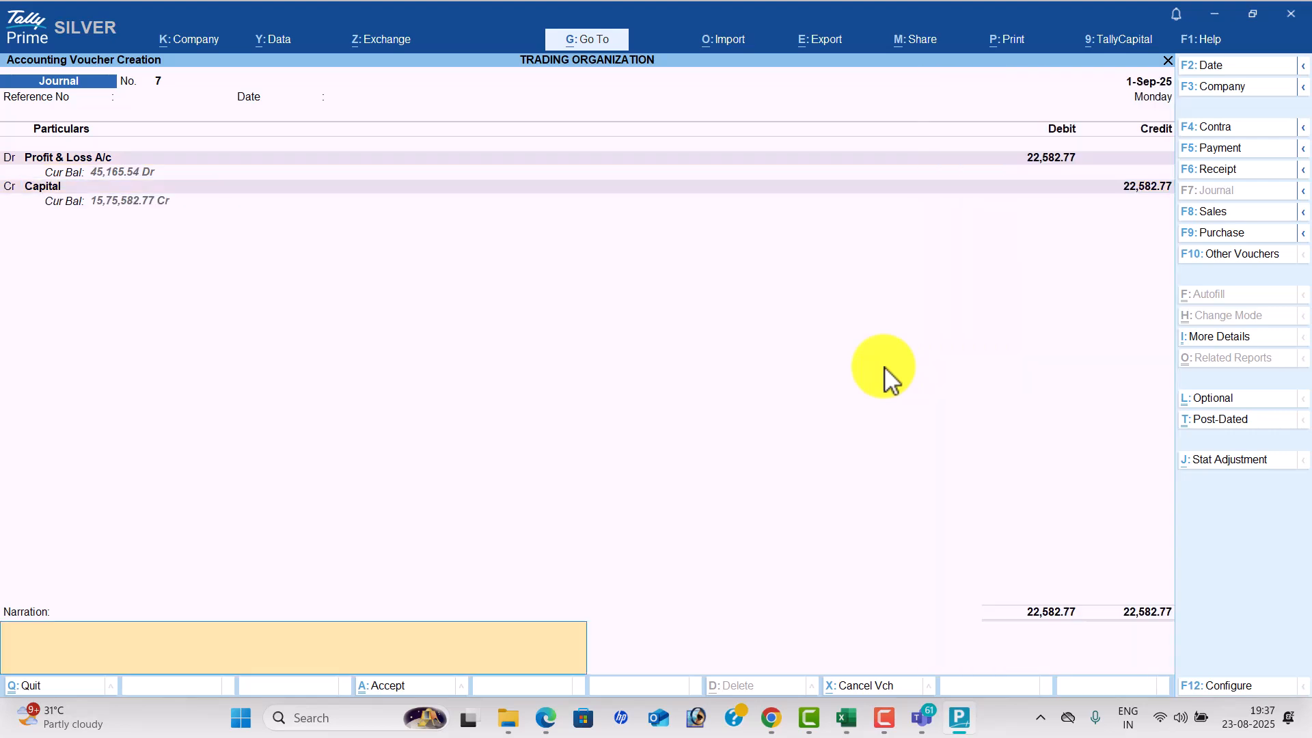
key(Return)
key(Return)
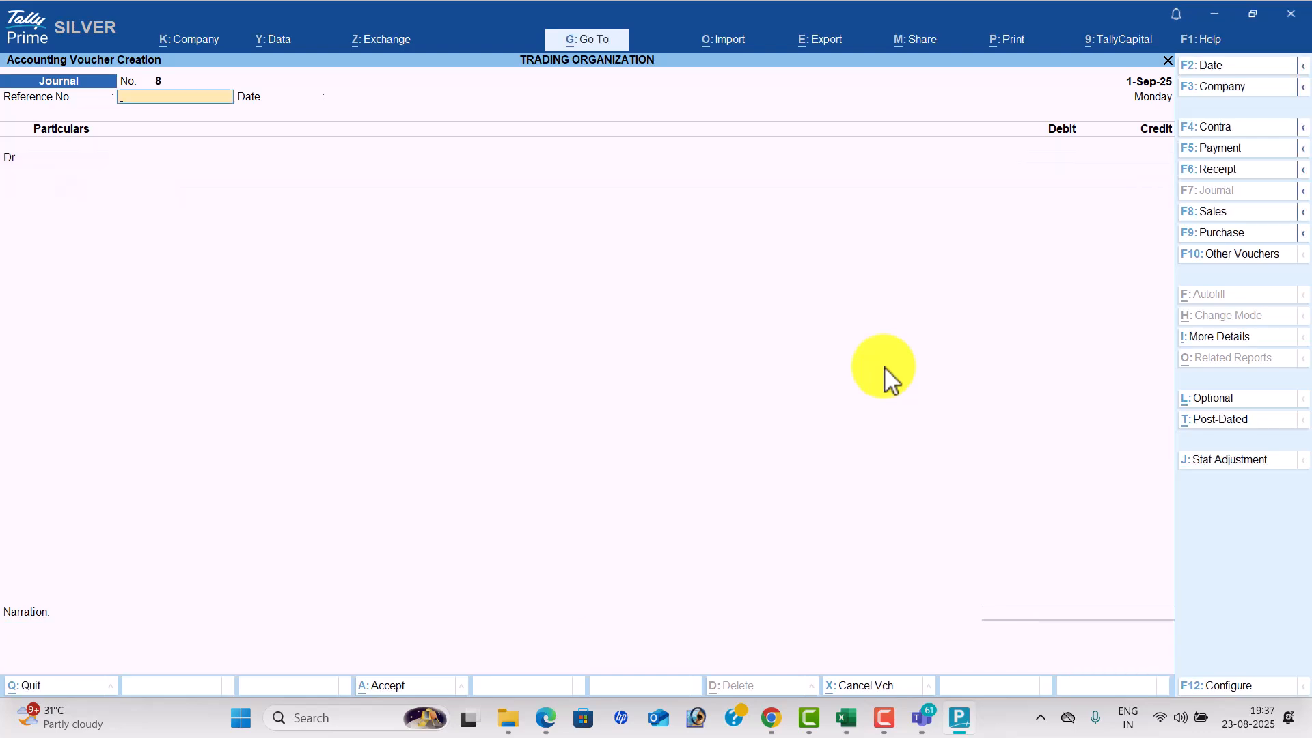
Leave voucher entry and review the company's Balance Sheet.
key(Escape)
key(Down)
key(Down)
key(Down)
key(Down)
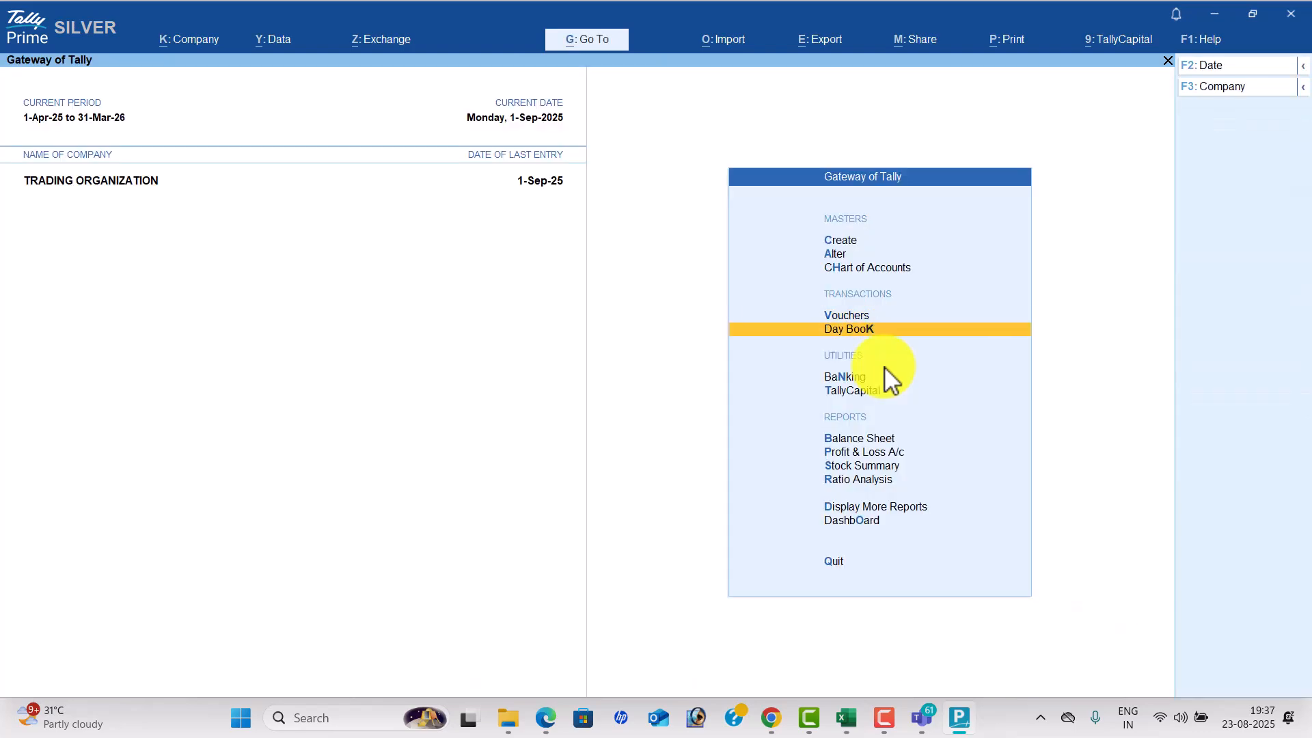
key(Return)
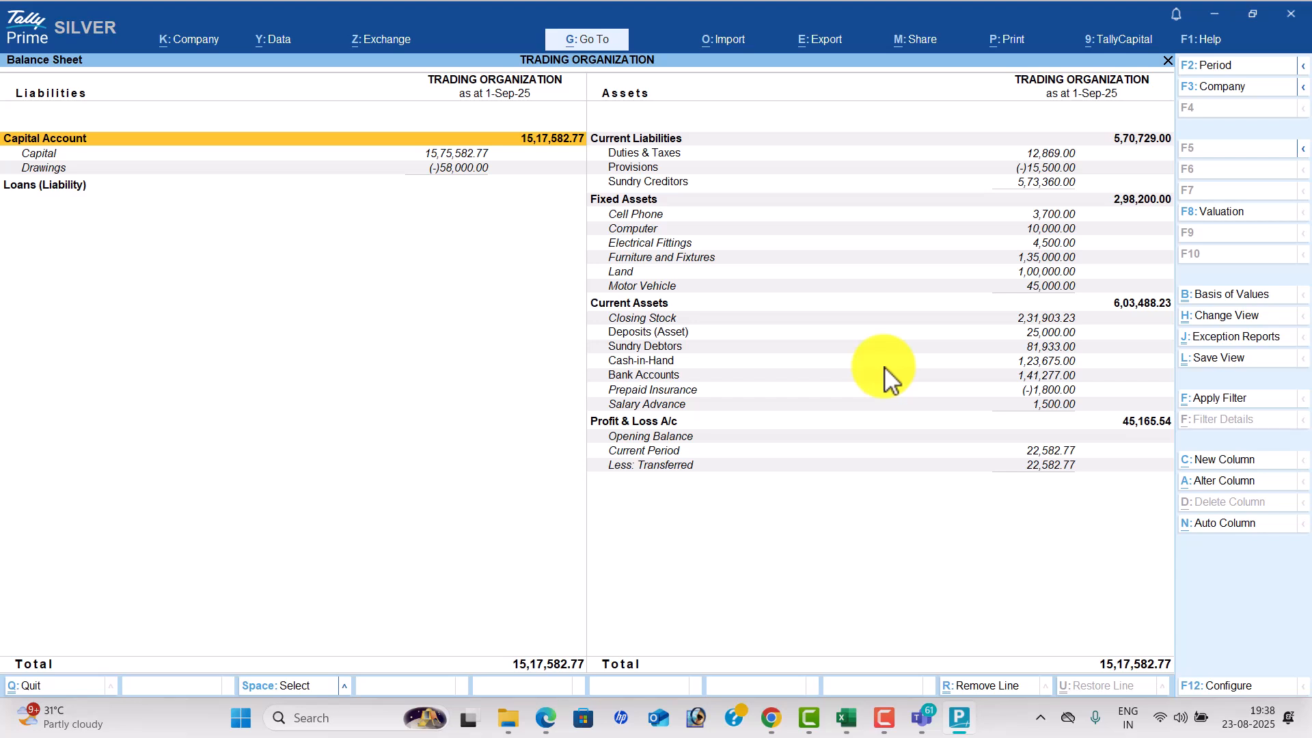
key(Escape)
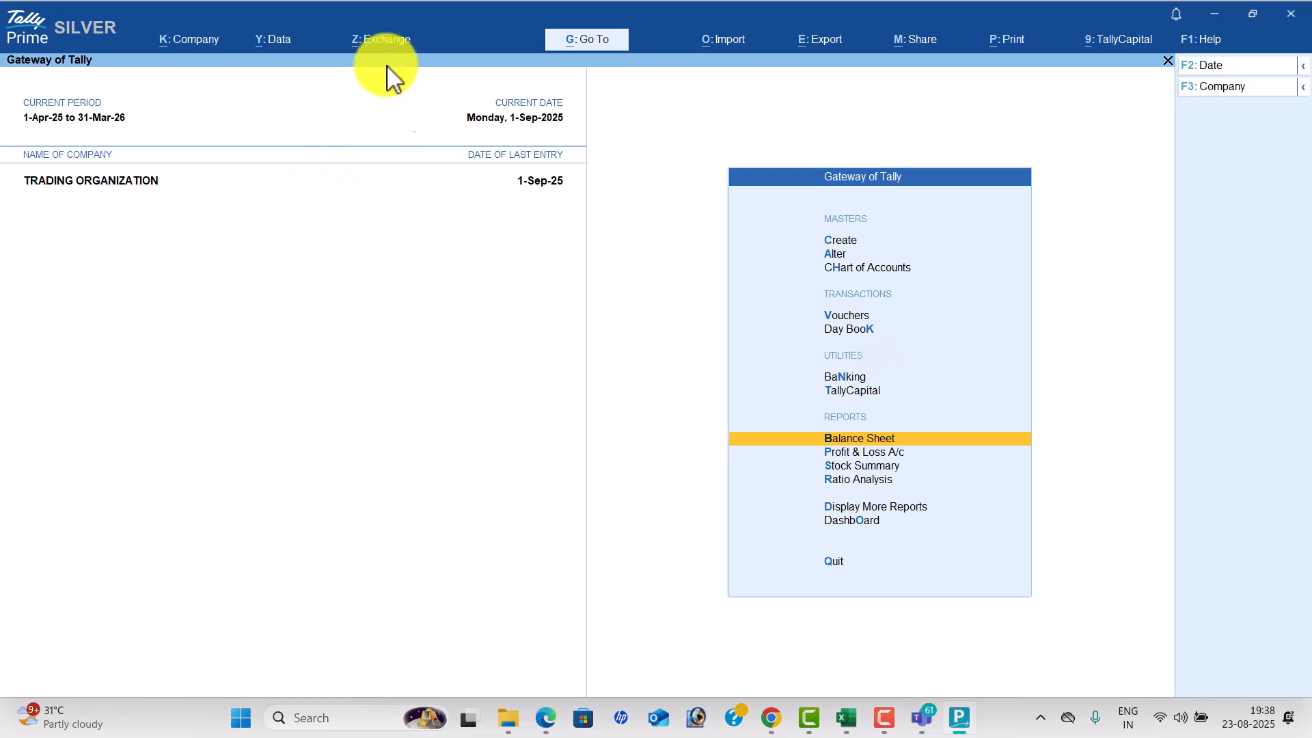
Start splitting the TRADING ORGANIZATION company data without running the recommended verification.
click(280, 41)
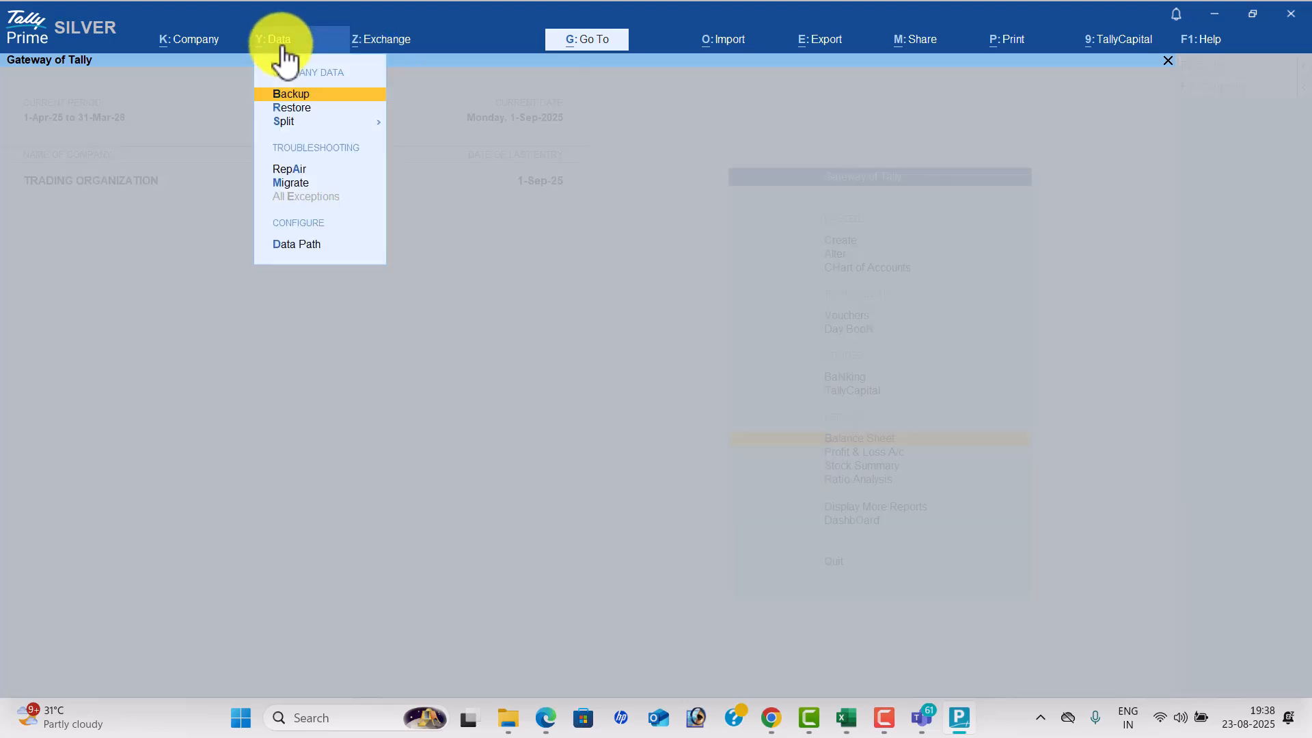
key(Down)
key(Down)
key(Return)
key(Down)
key(Return)
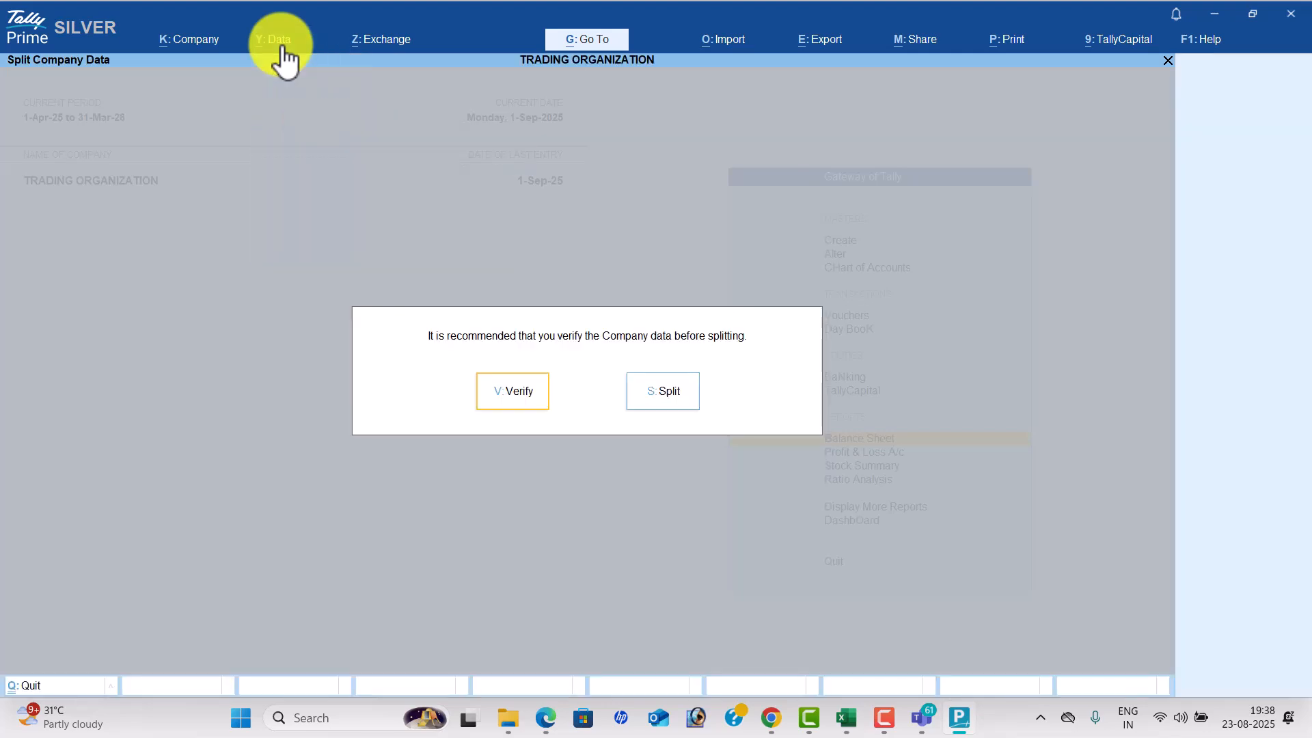
key(Right)
key(Return)
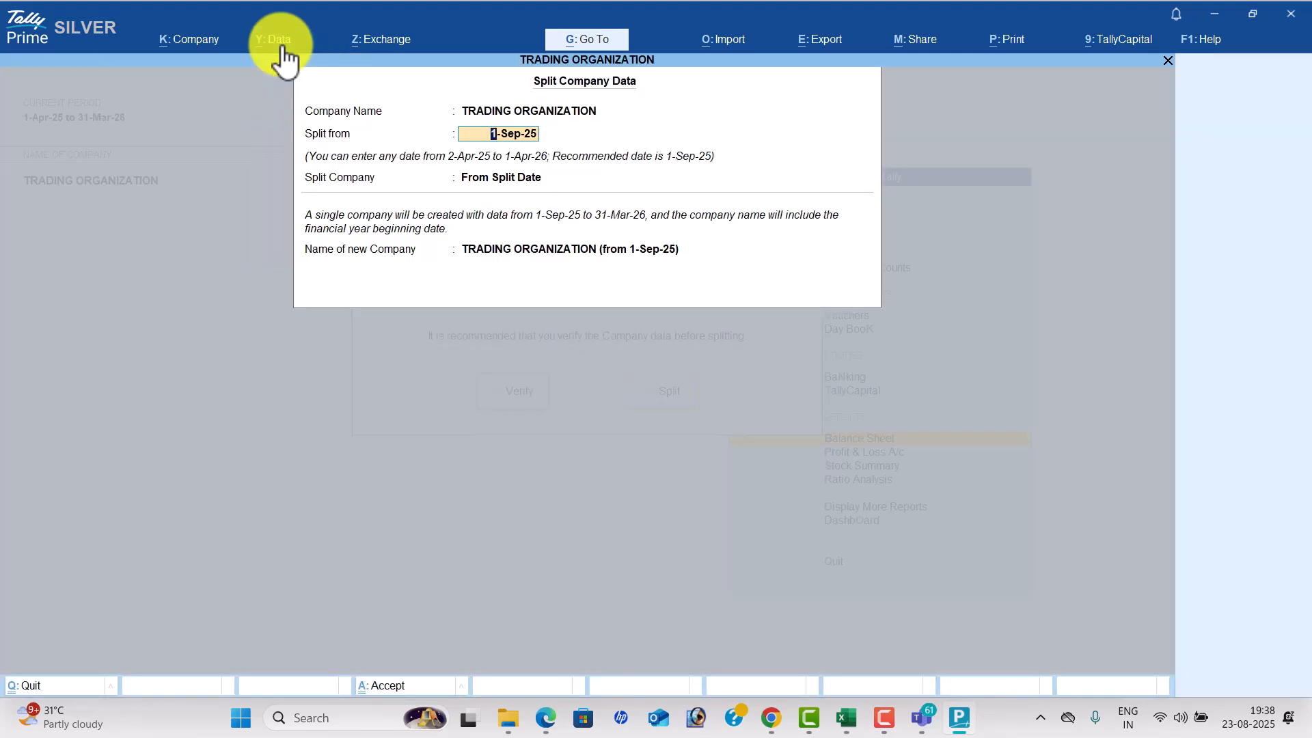
Split the company into two companies from 1-Apr-26 and confirm the split.
text(1-4-26)
key(Return)
key(Down)
key(Down)
key(Return)
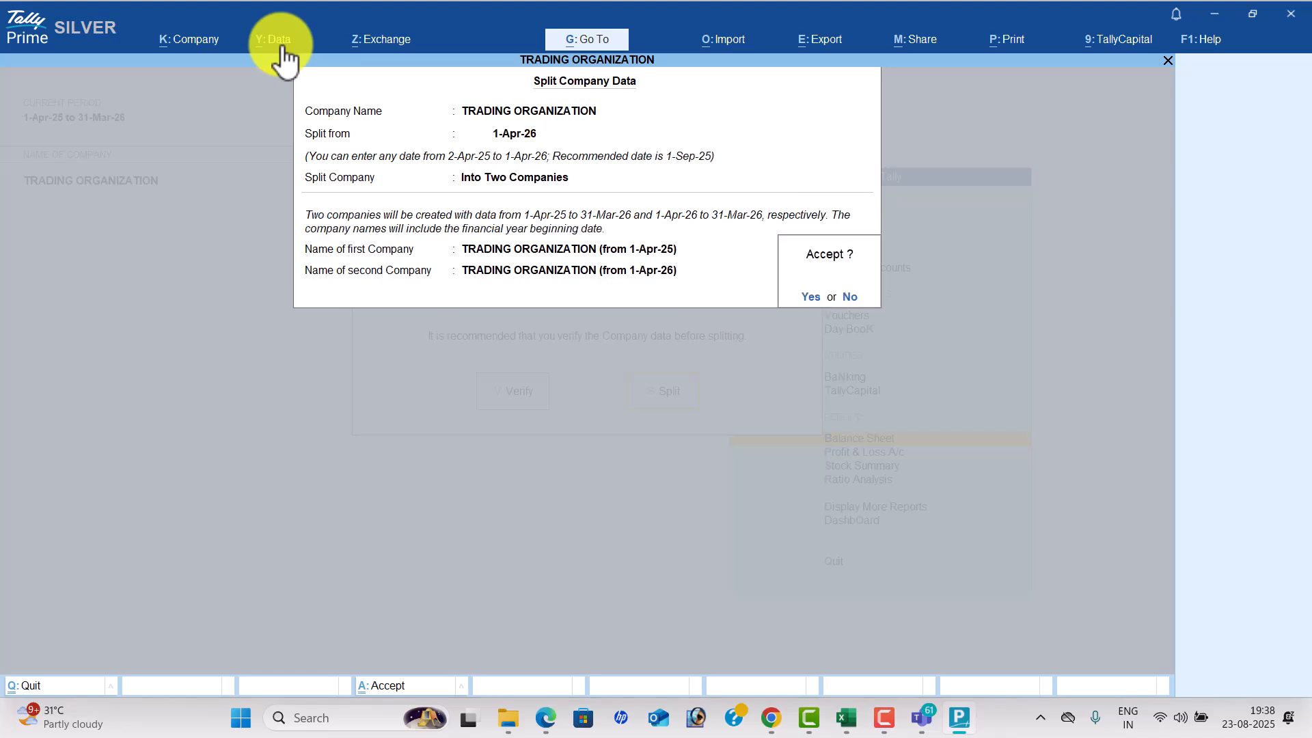
key(Return)
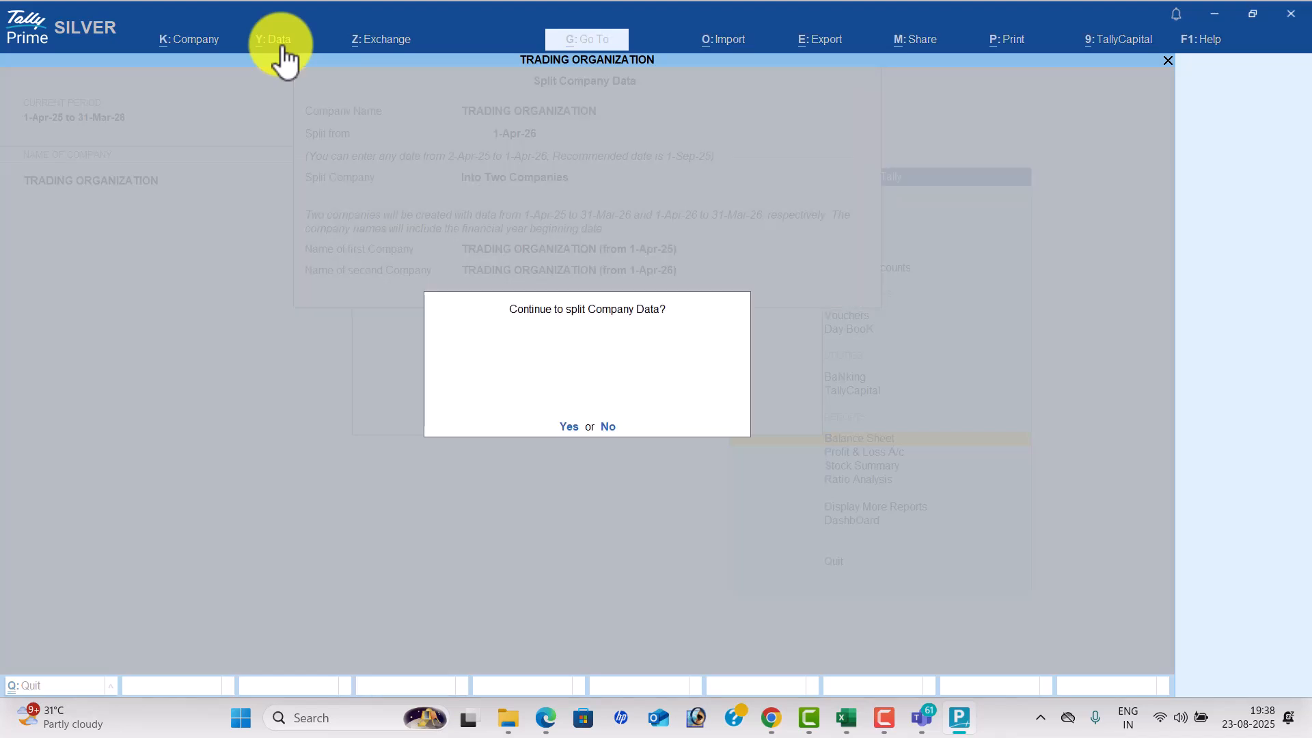
key(Return)
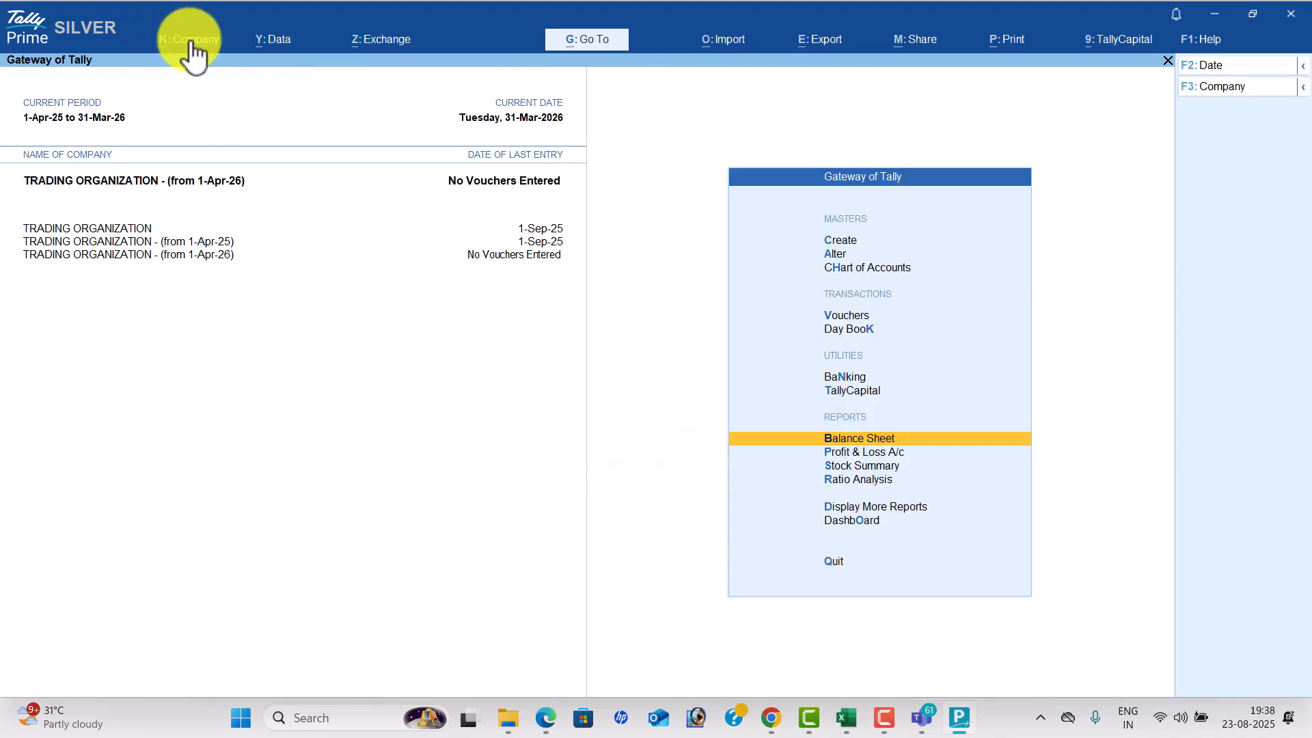
Delete the company TRADING ORGANIZATION - (from 1-Apr-25) created by the split.
click(199, 41)
key(Down)
key(Return)
key(Up)
key(Return)
key(alt+d)
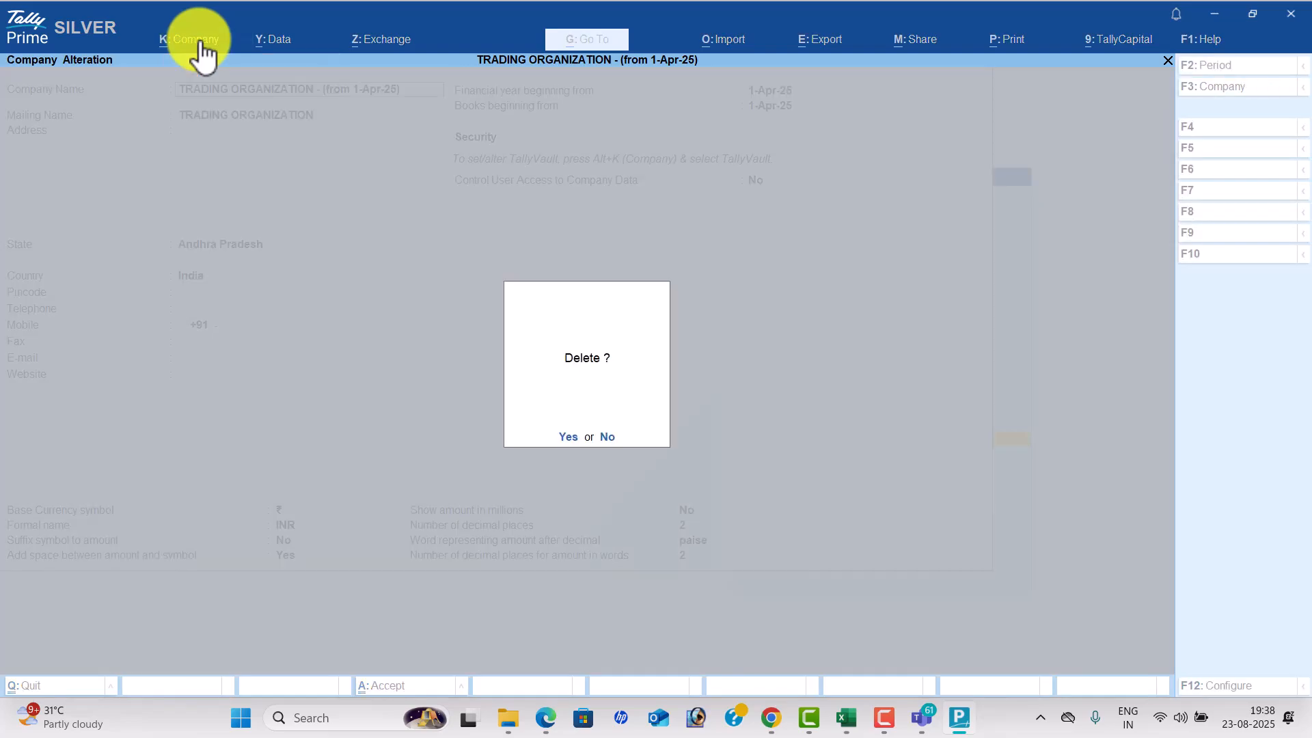
key(y)
key(y)
Rename the original company as TRADING ORGANIZATION (25-26) and save the alteration.
click(199, 43)
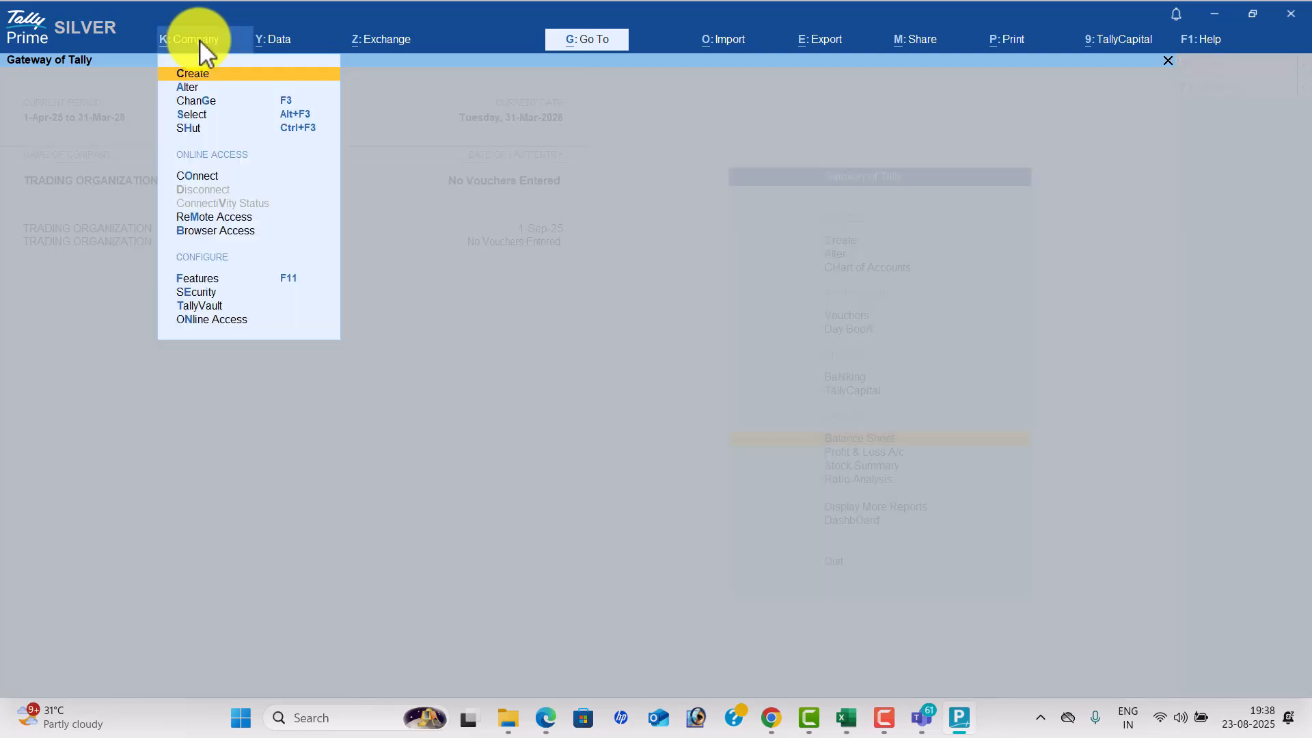
key(Down)
key(Return)
key(Up)
key(Return)
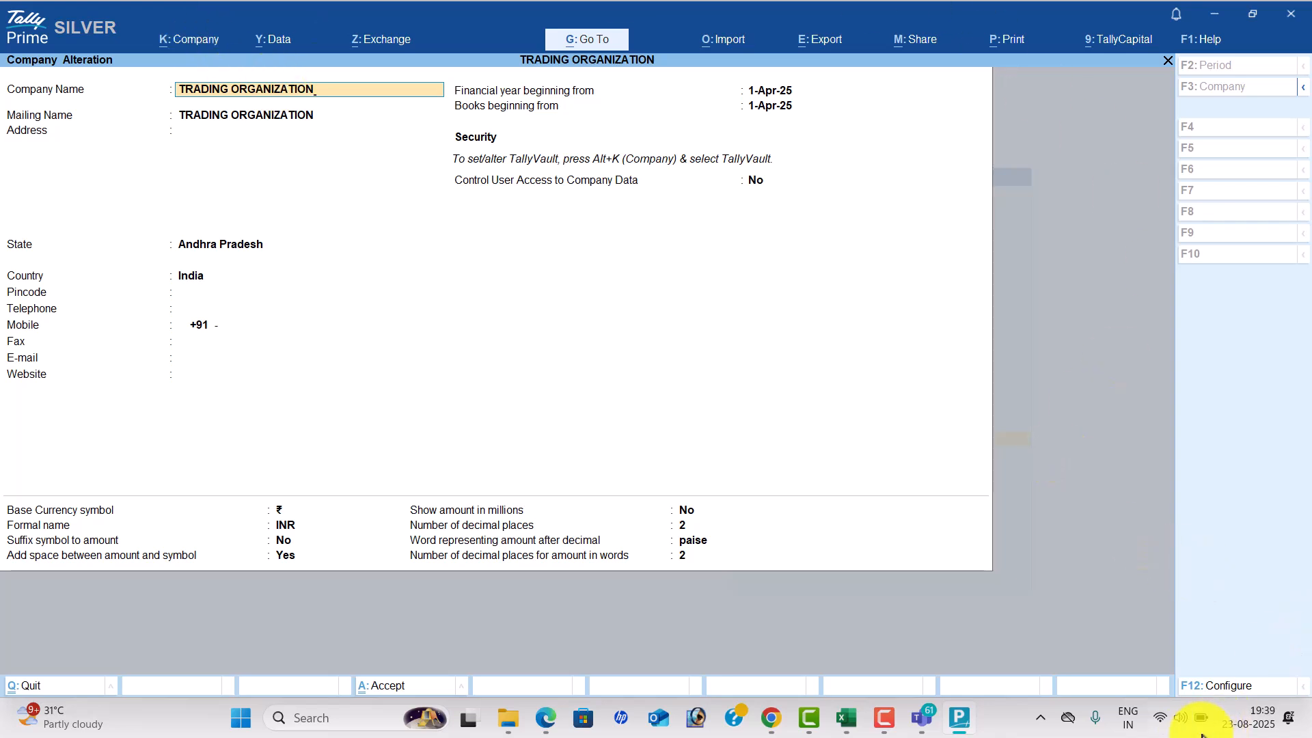
click(1168, 719)
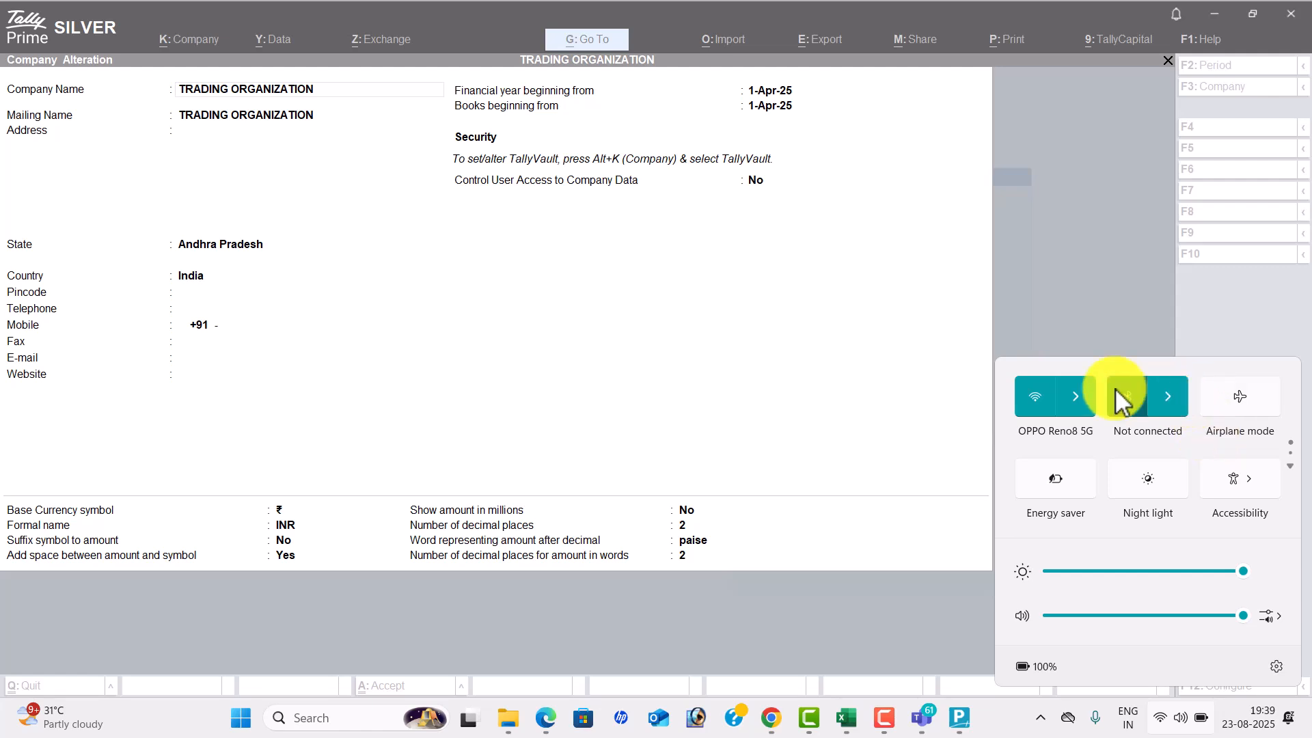
click(360, 91)
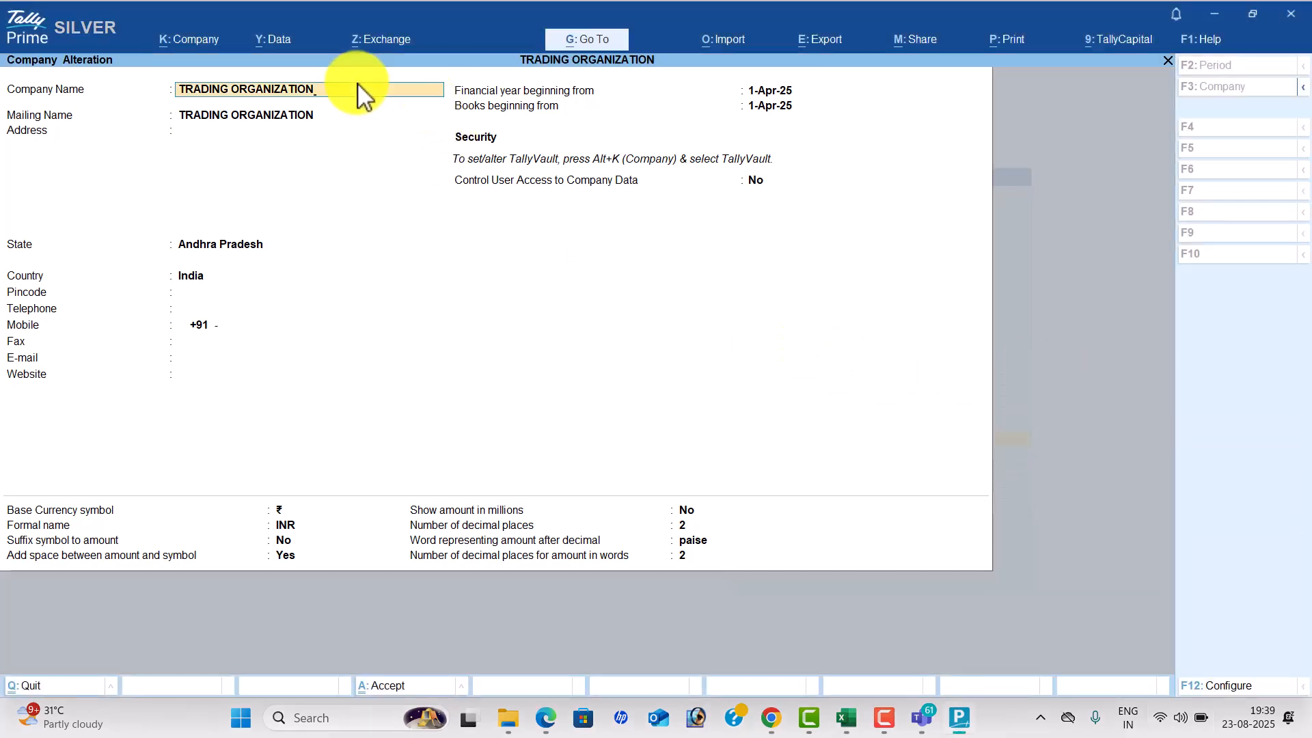
text((25-26))
key(Return)
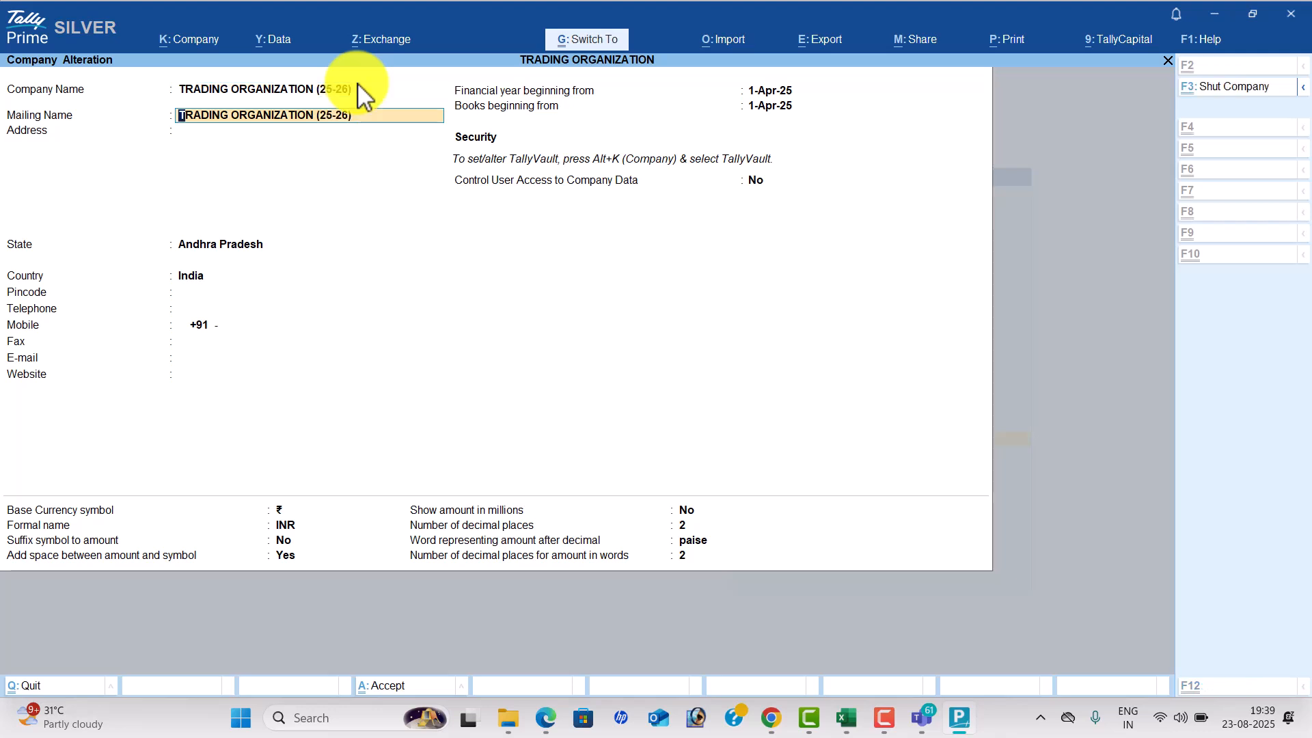
key(ctrl+a)
Save the current company alteration and rename the company TRADING ORGANIZATION - (from 1-Apr-26) as TRADING ORGANIZATION (26-27).
key(Return)
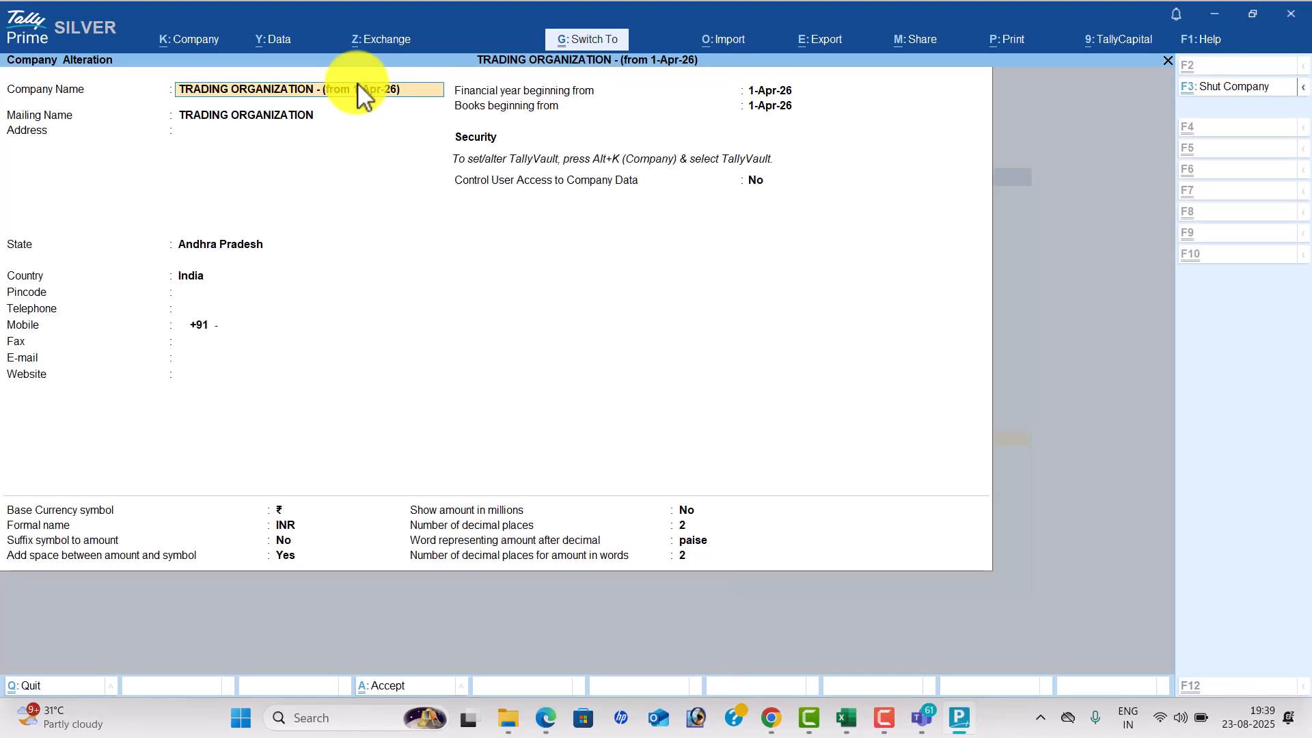
key(BackSpace)
key(BackSpace)
key(BackSpace)
key(BackSpace)
key(BackSpace)
key(BackSpace)
key(BackSpace)
key(BackSpace)
key(BackSpace)
key(BackSpace)
key(BackSpace)
key(BackSpace)
key(BackSpace)
key(BackSpace)
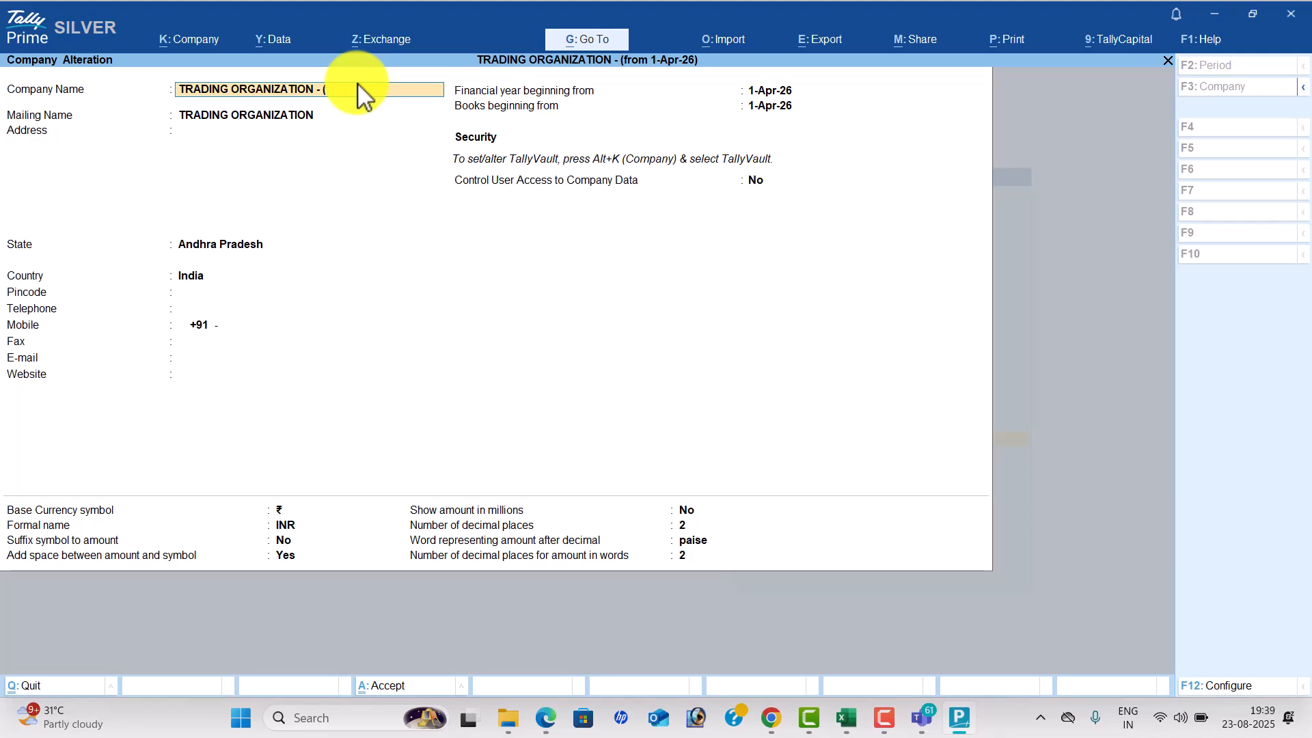
text(26)
key(Return)
key(ctrl+a)
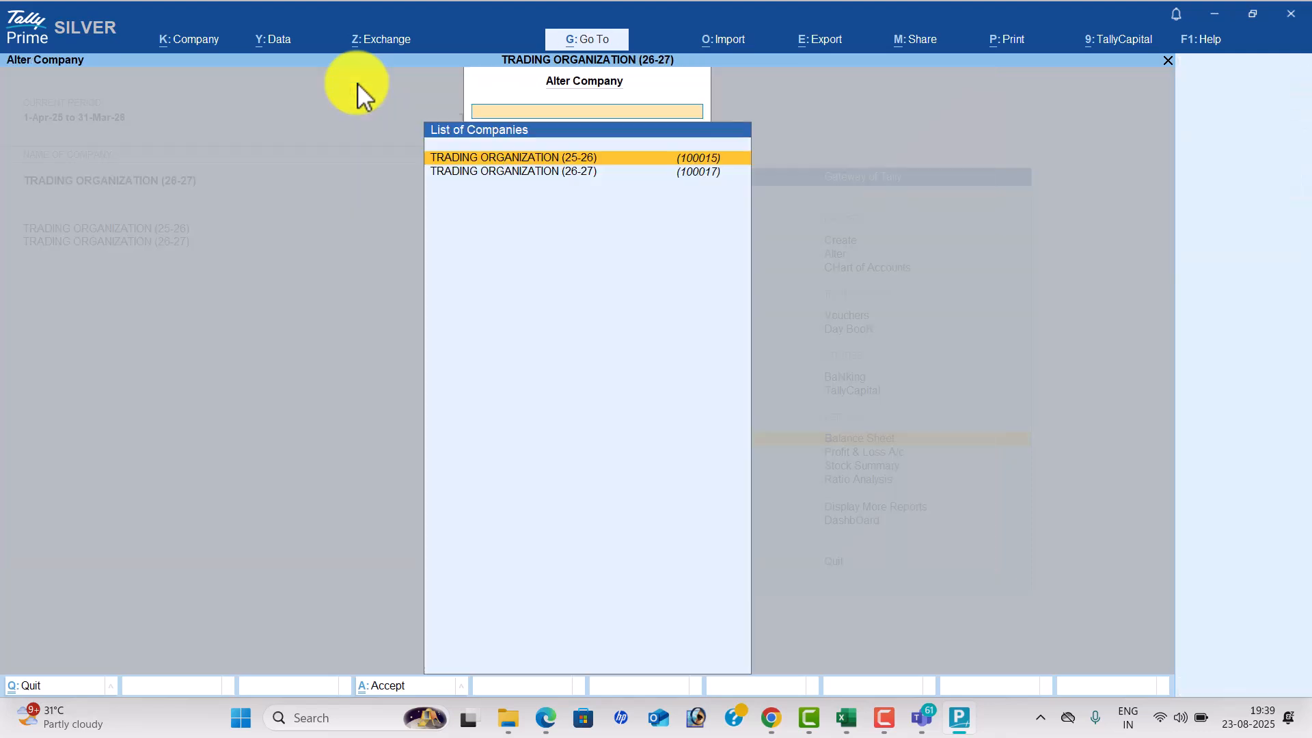
key(Escape)
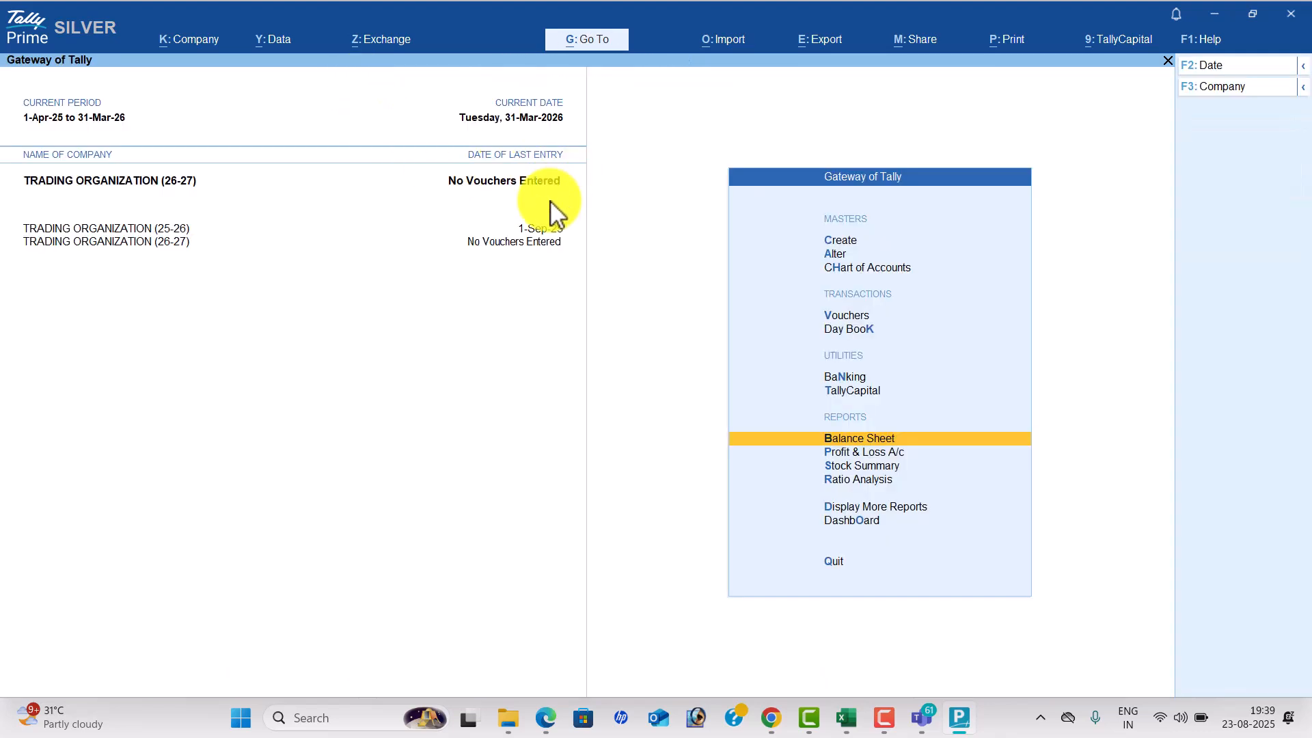
View the Balance Sheet of TRADING ORGANIZATION (26-27) in detailed form.
key(Return)
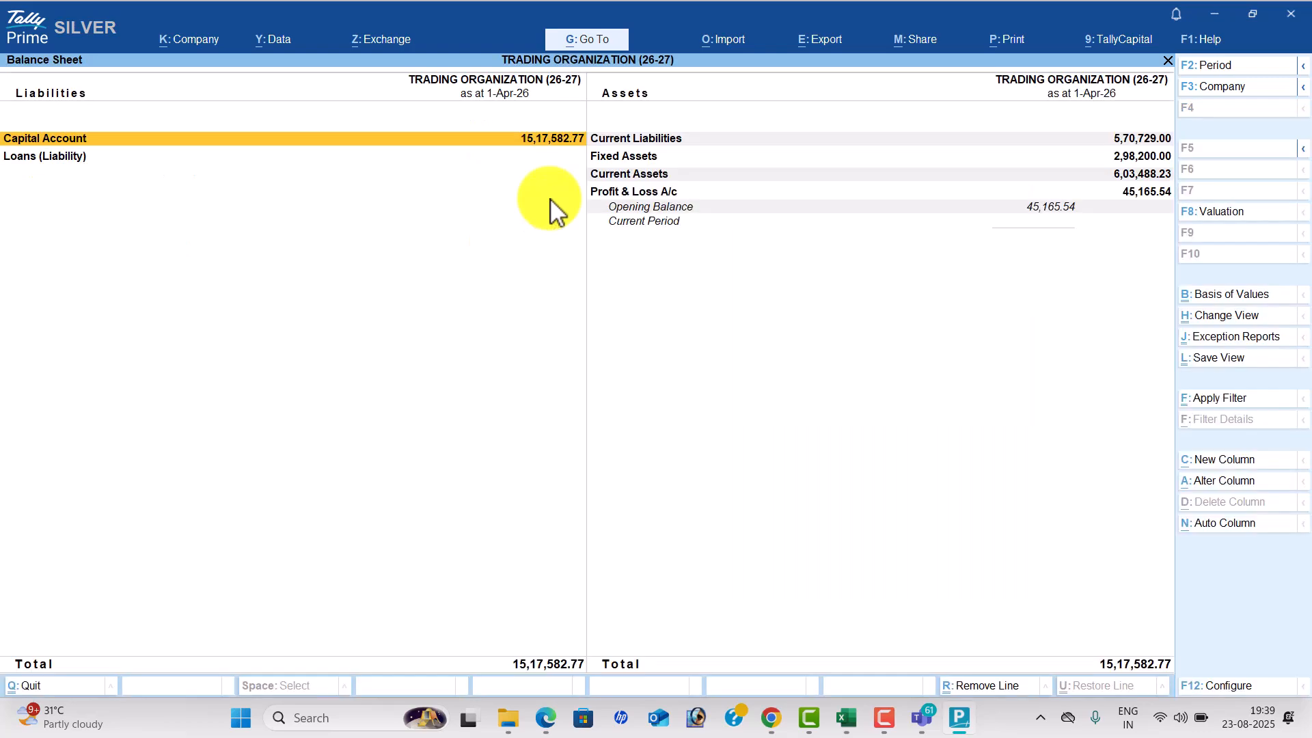
key(alt+F5)
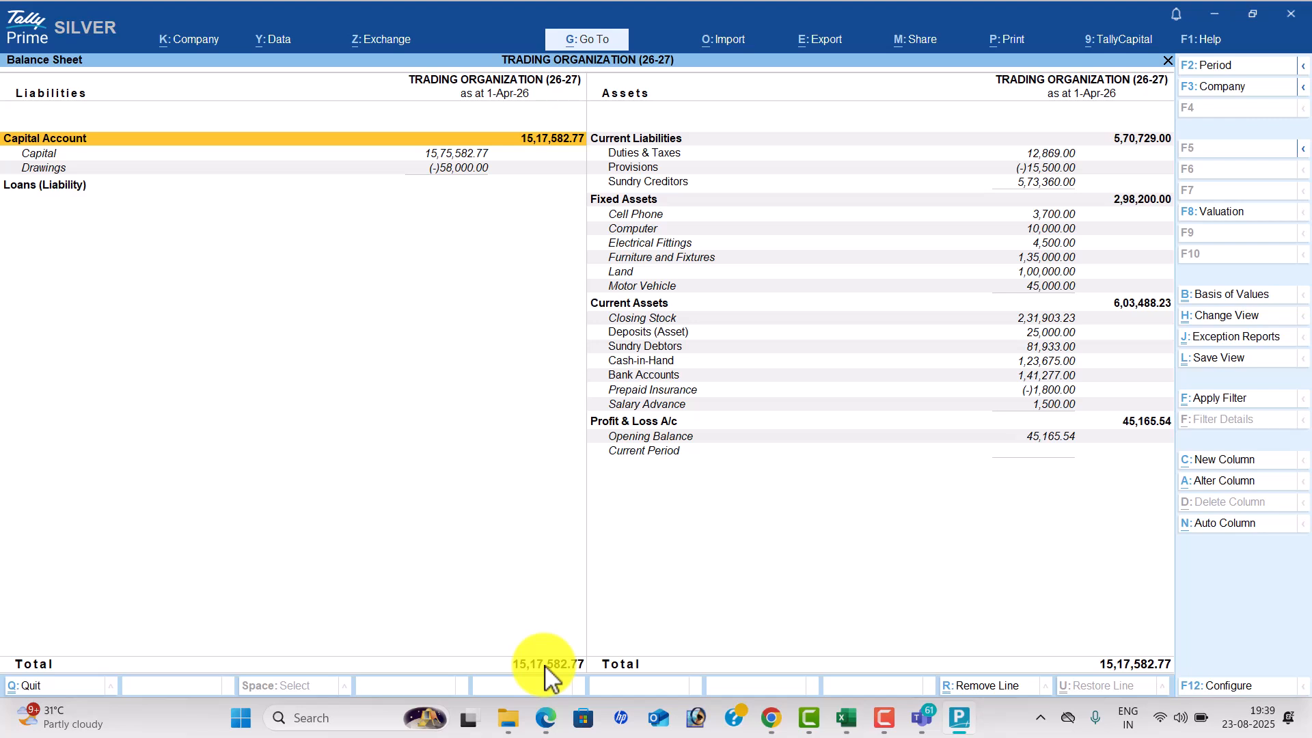
key(Escape)
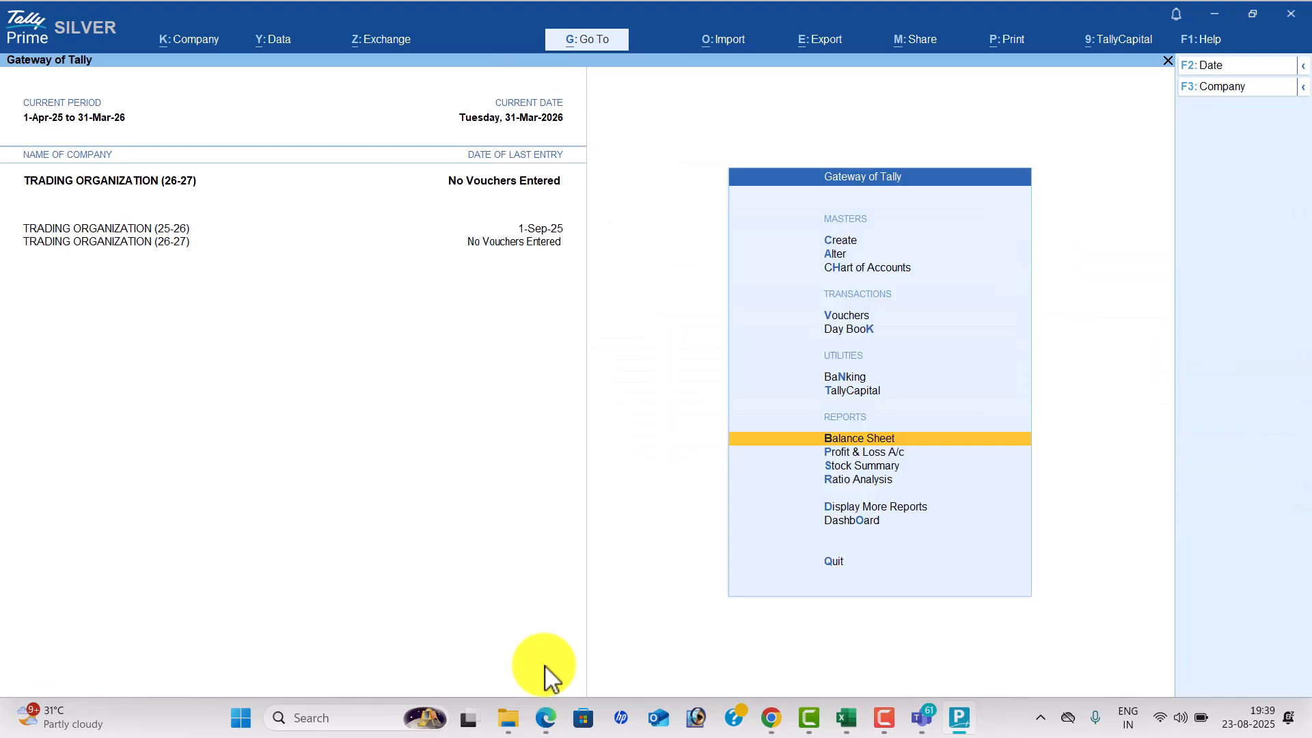
Zero the opening balances of all ledgers in TRADING ORGANIZATION (26-27) using Multi Alter on All Items, and save the changes.
key(Up)
key(Up)
key(Up)
key(Up)
key(Up)
key(Up)
key(Down)
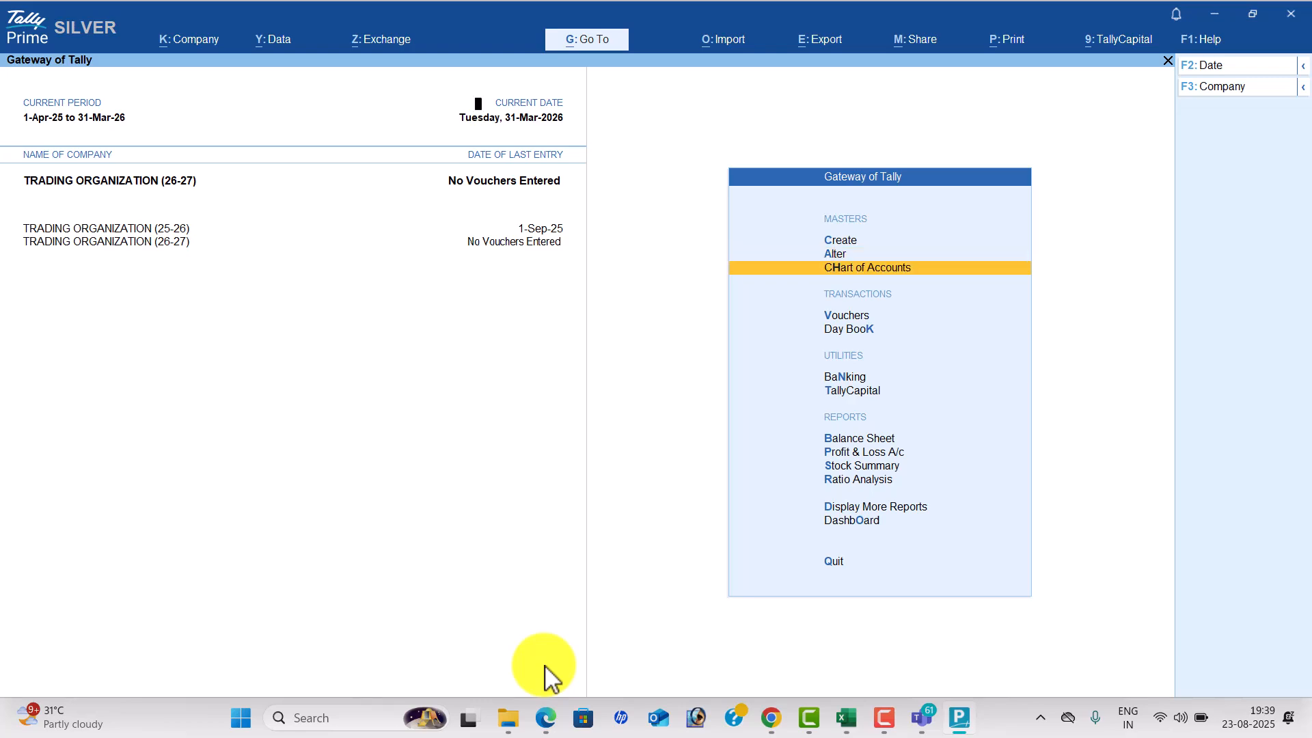
key(Return)
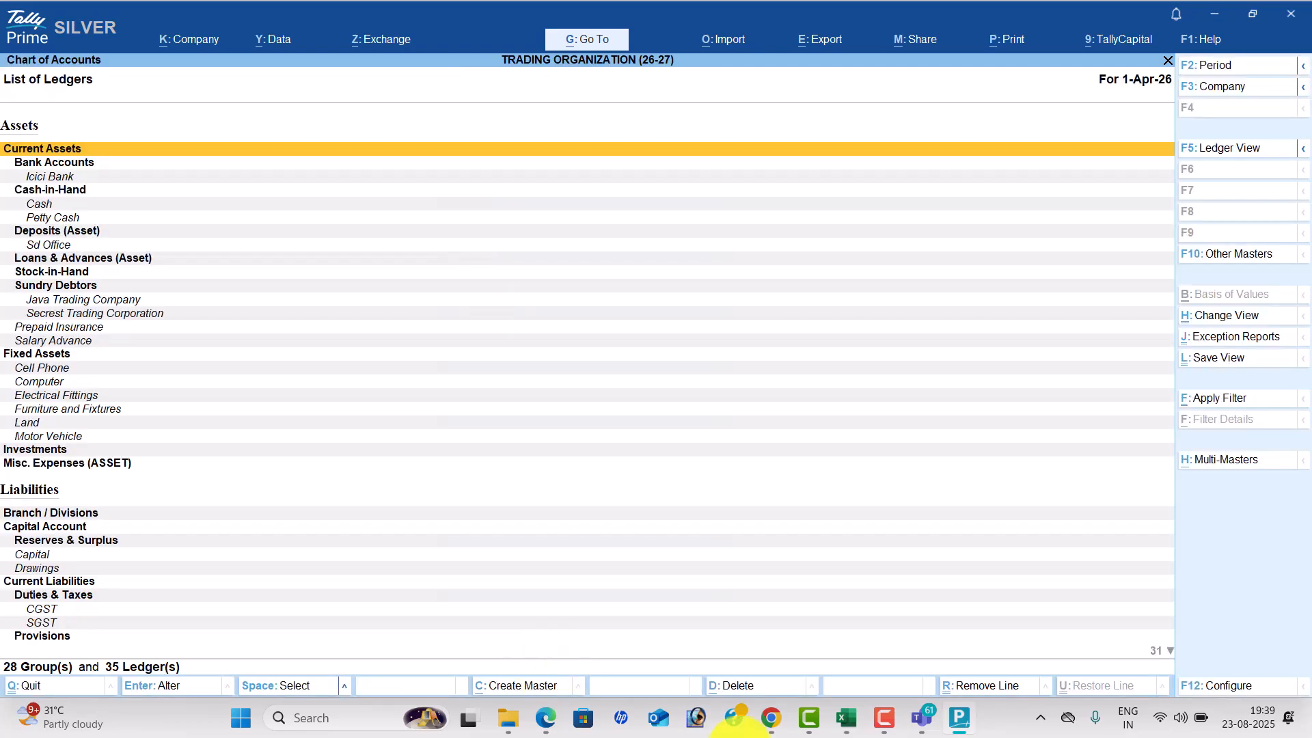
click(1229, 469)
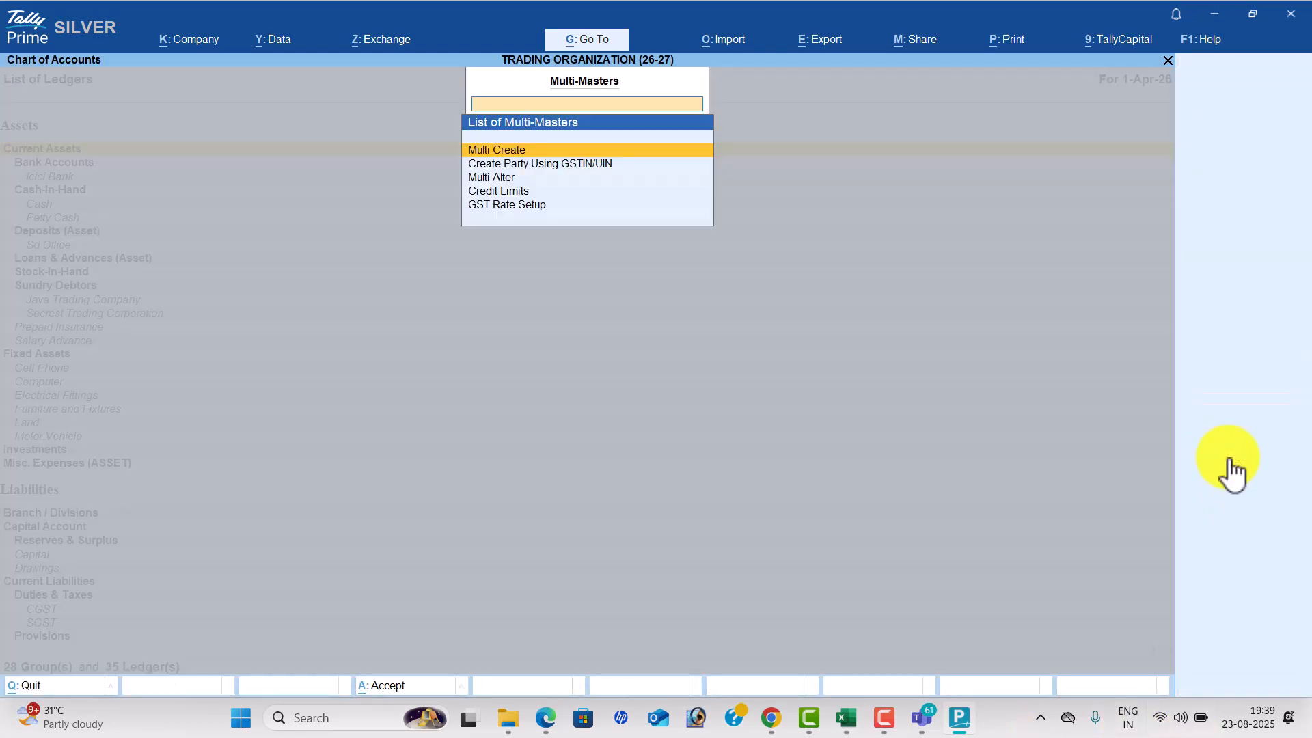
key(Down)
key(Down)
key(Return)
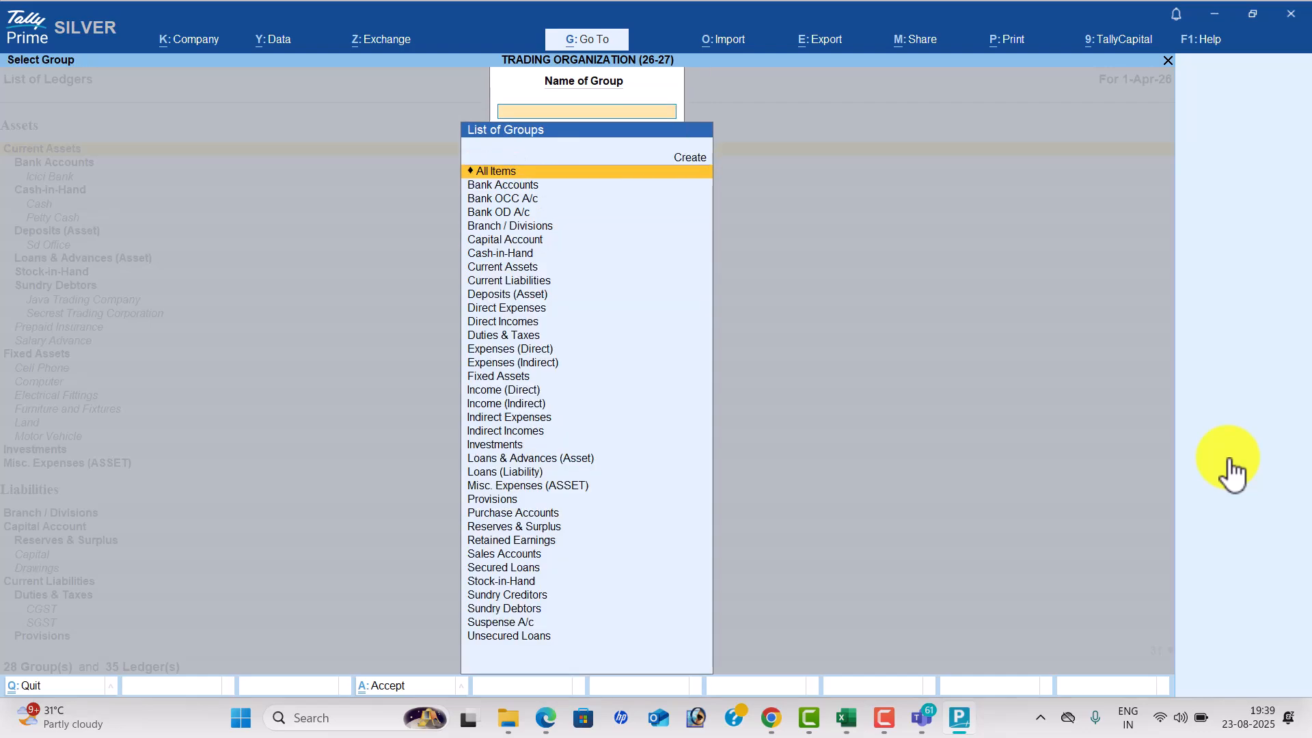
key(Return)
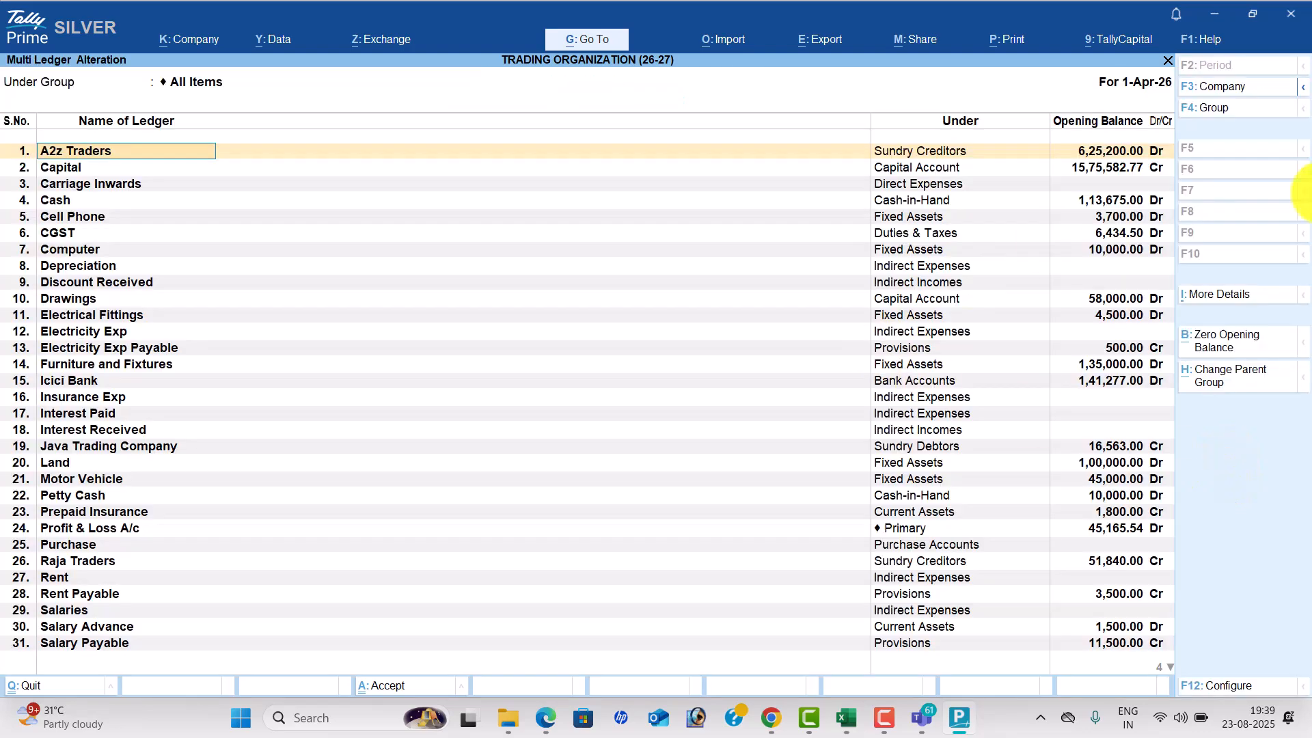
click(1235, 345)
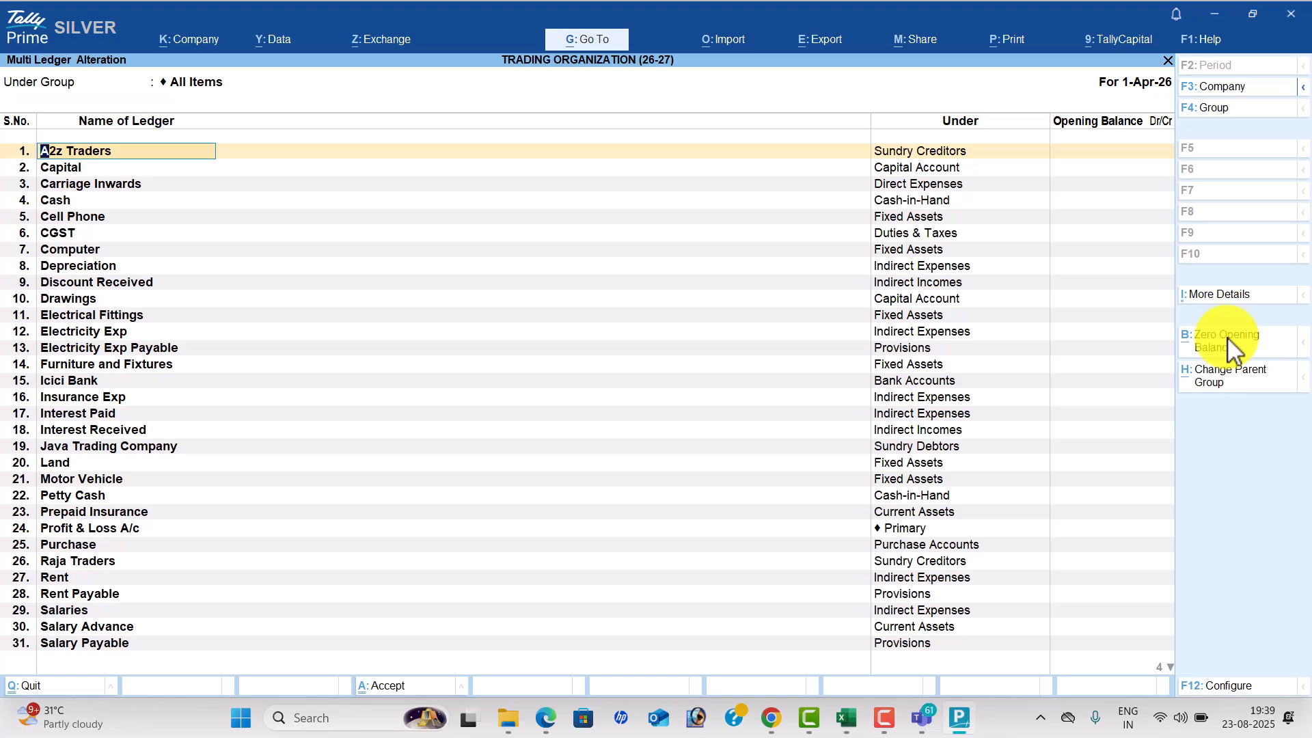
key(ctrl+a)
key(Escape)
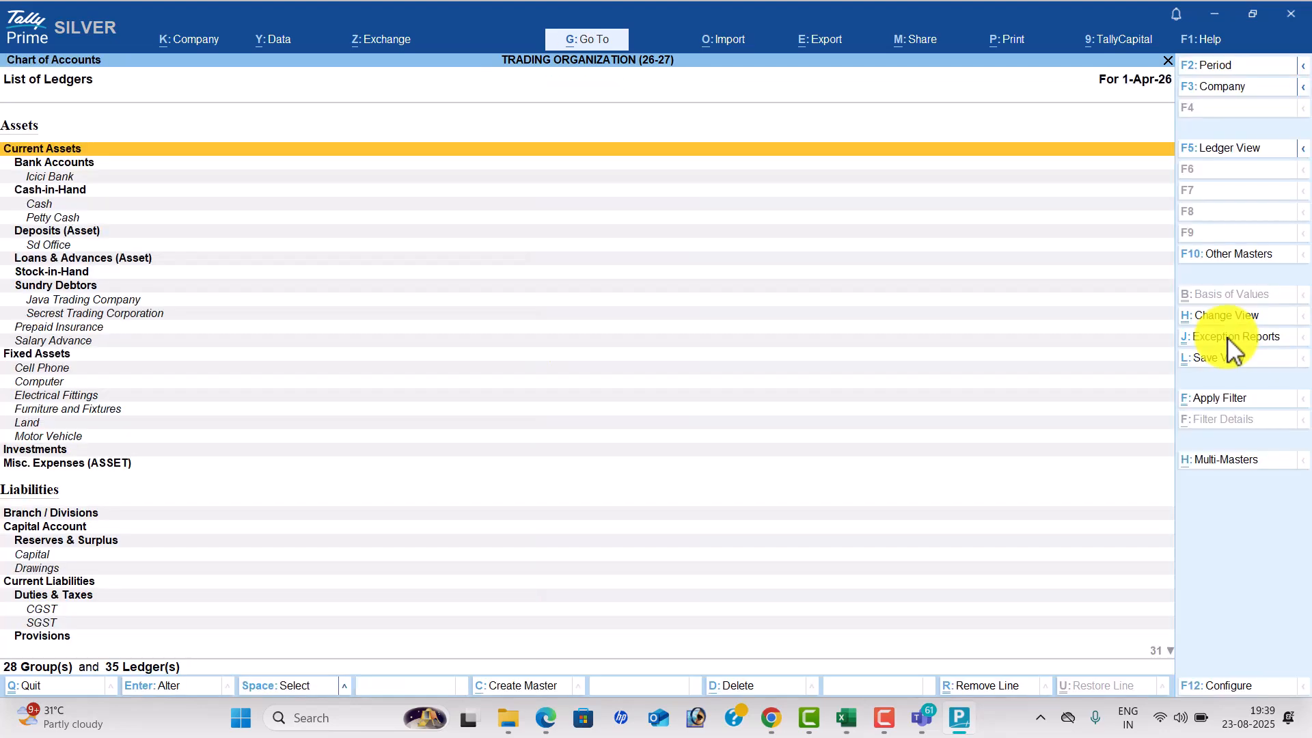
Zero the opening balances of all stock items in TRADING ORGANIZATION (26-27) using Multi Alter, and return to the Gateway of Tally.
key(Escape)
key(Down)
key(Down)
key(Down)
key(Down)
key(Down)
key(Down)
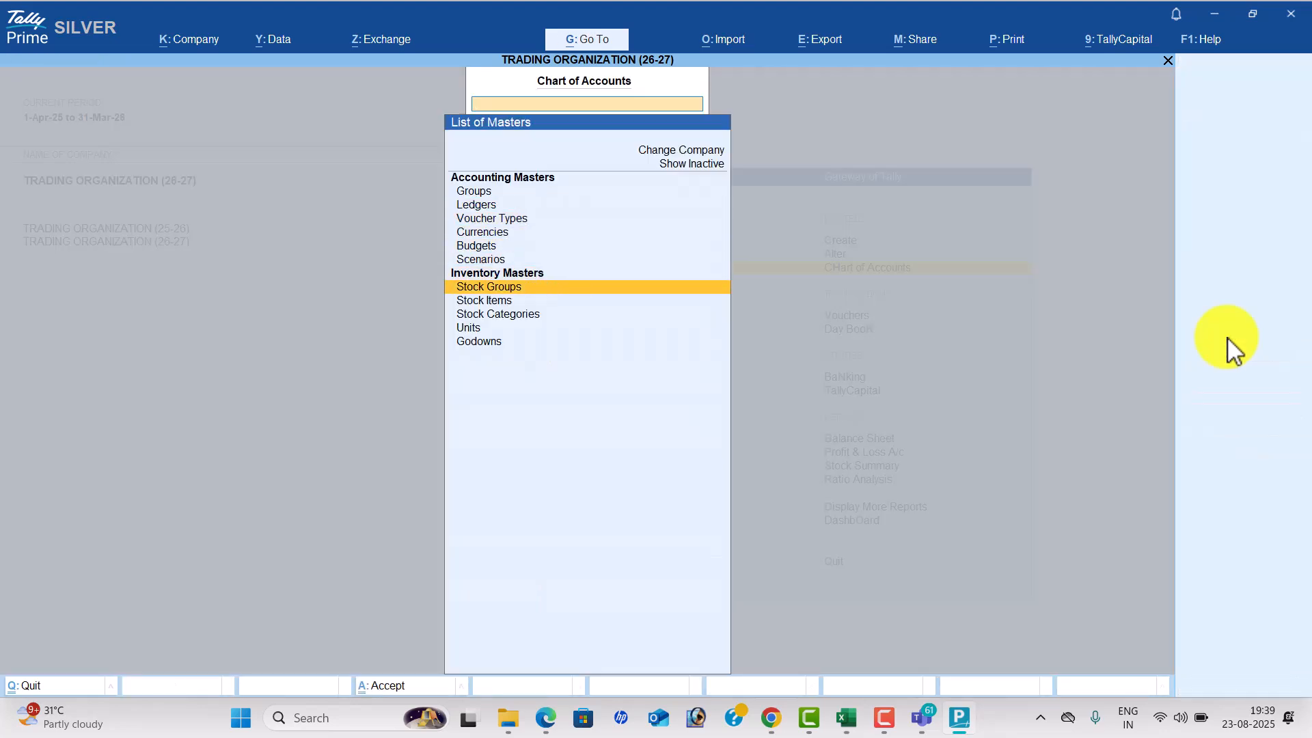
key(Return)
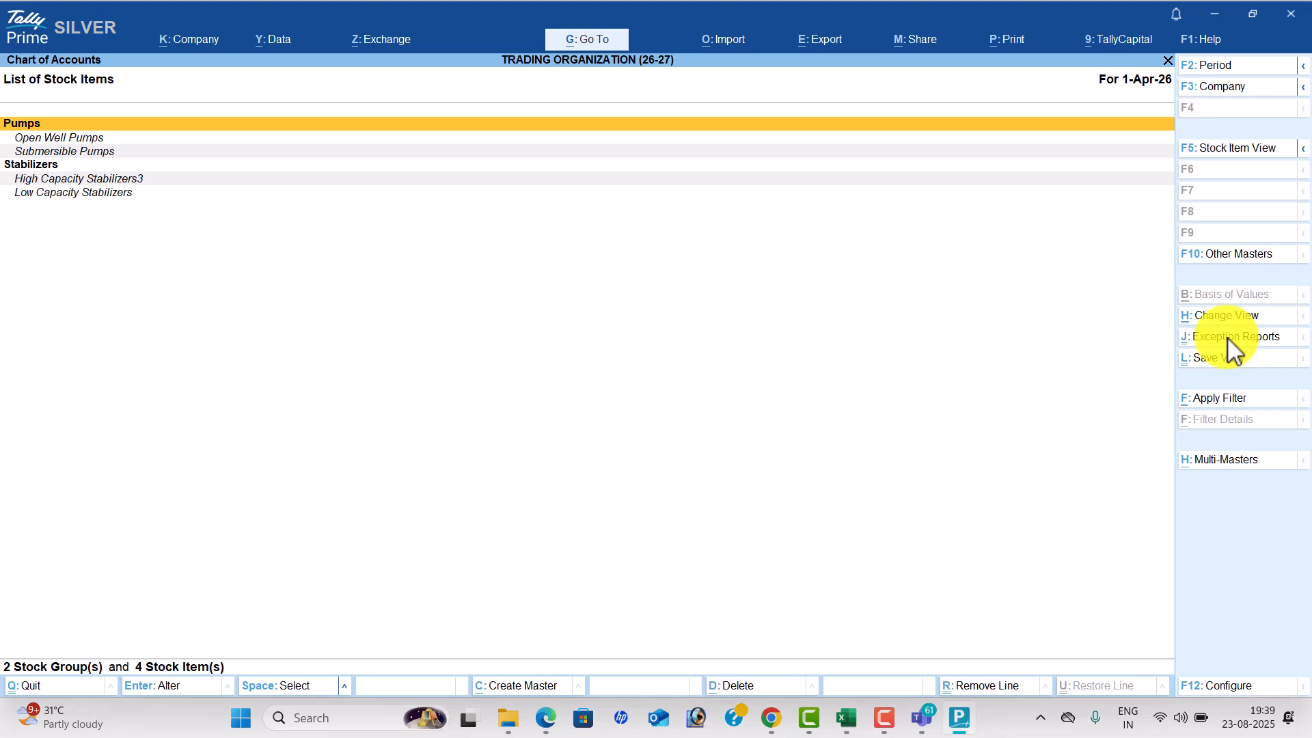
click(1238, 462)
key(Return)
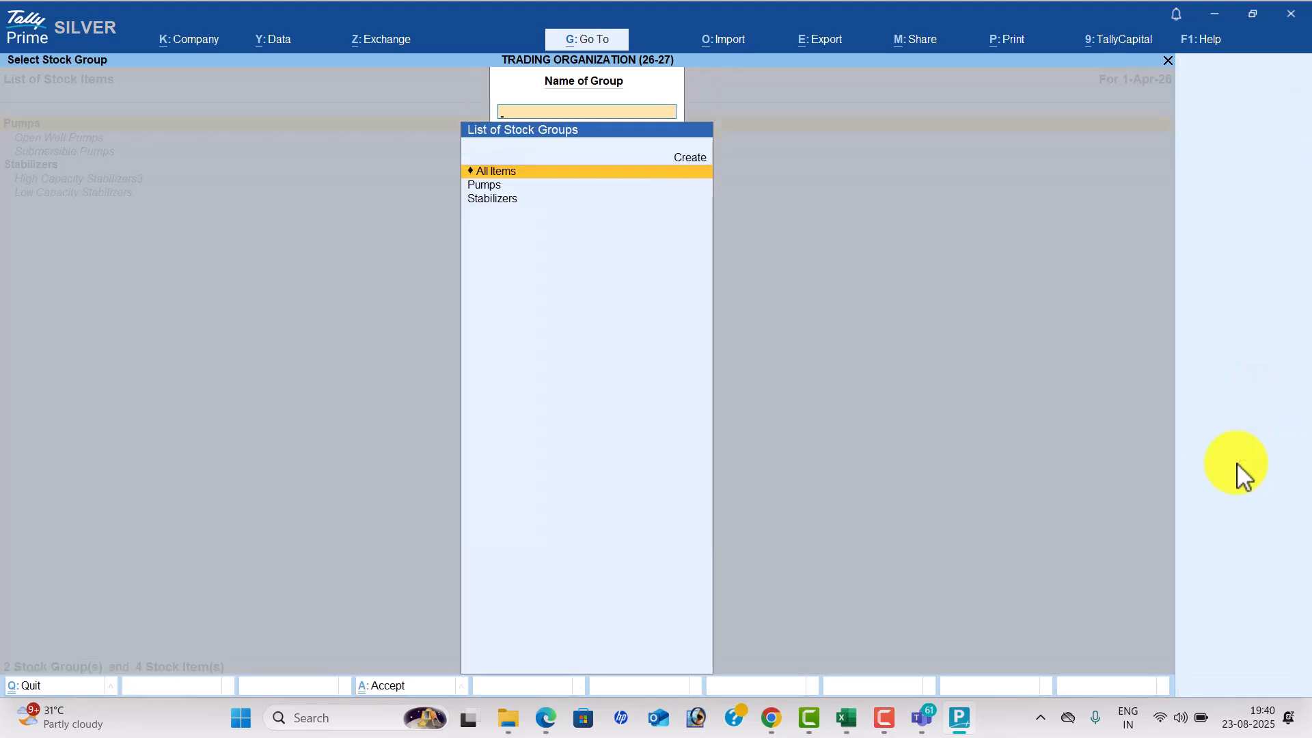
key(Return)
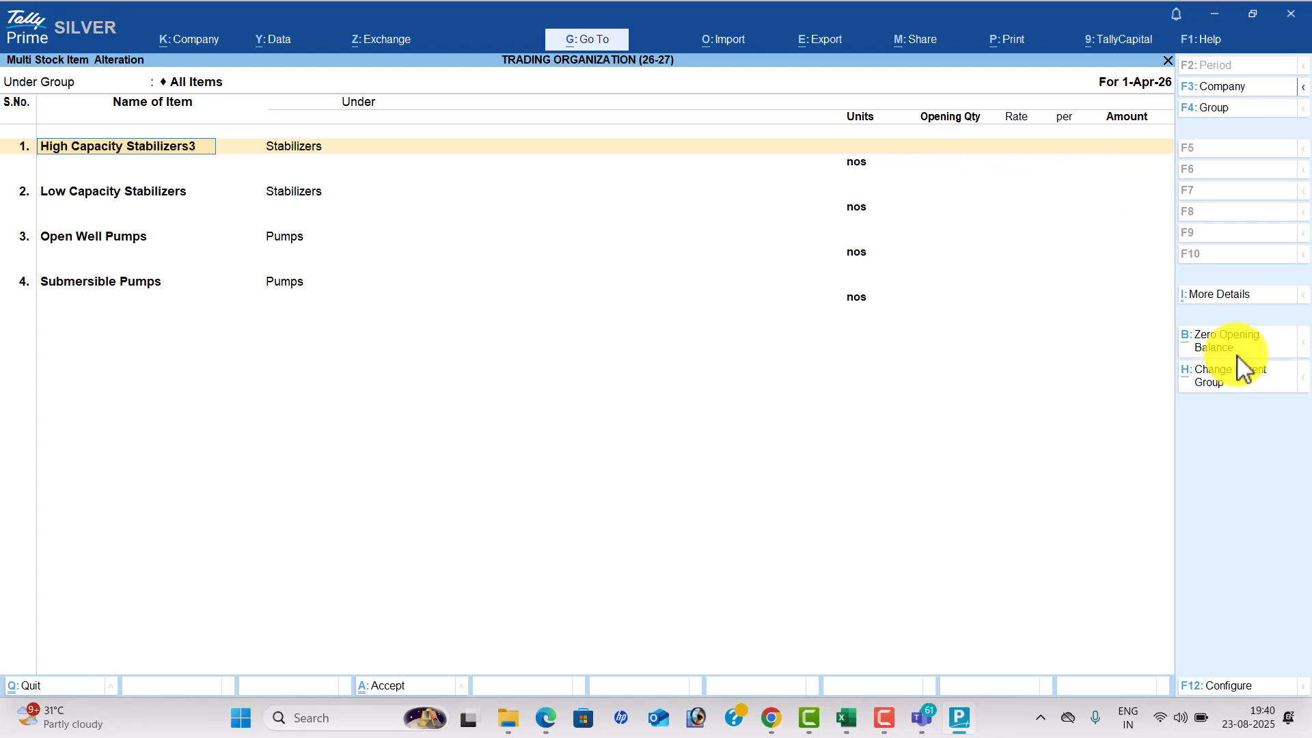
key(ctrl+q)
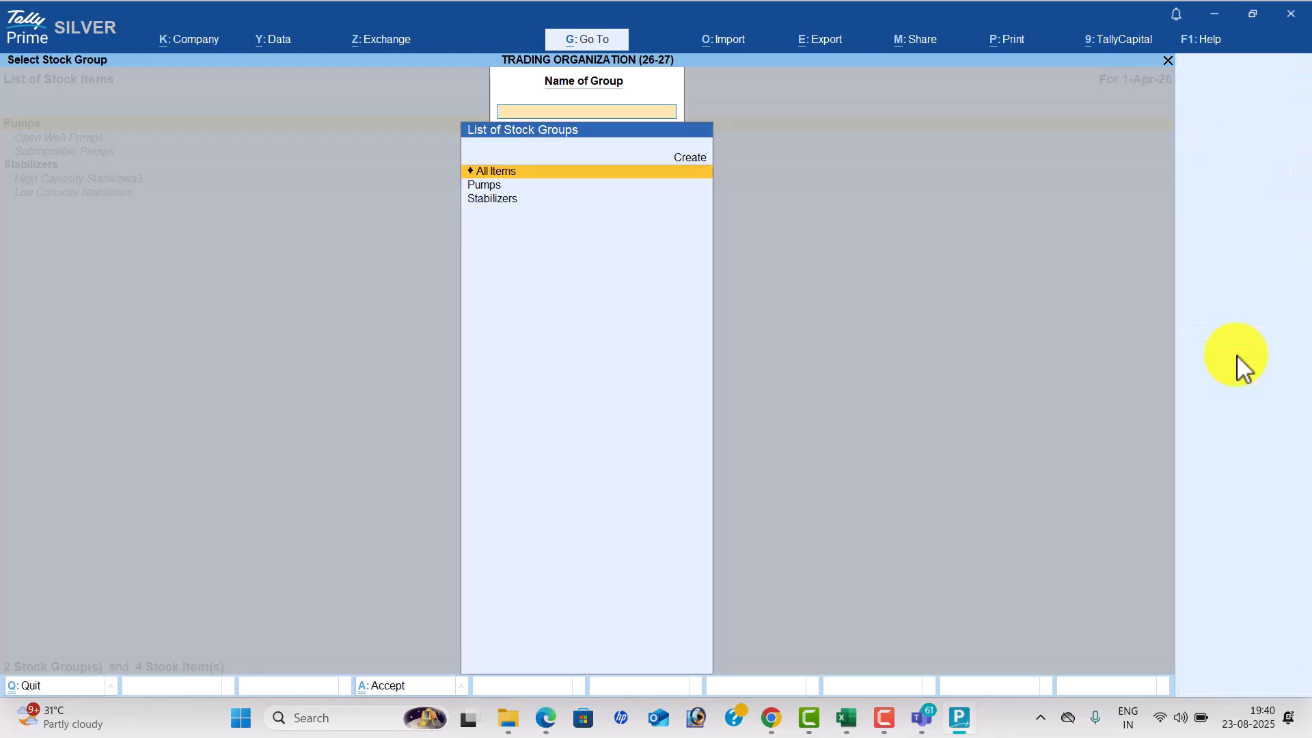
key(Escape)
key(Escape)
Recheck the Balance Sheet of TRADING ORGANIZATION (26-27) for any remaining opening balances.
key(Down)
key(Down)
key(Down)
key(Down)
key(Down)
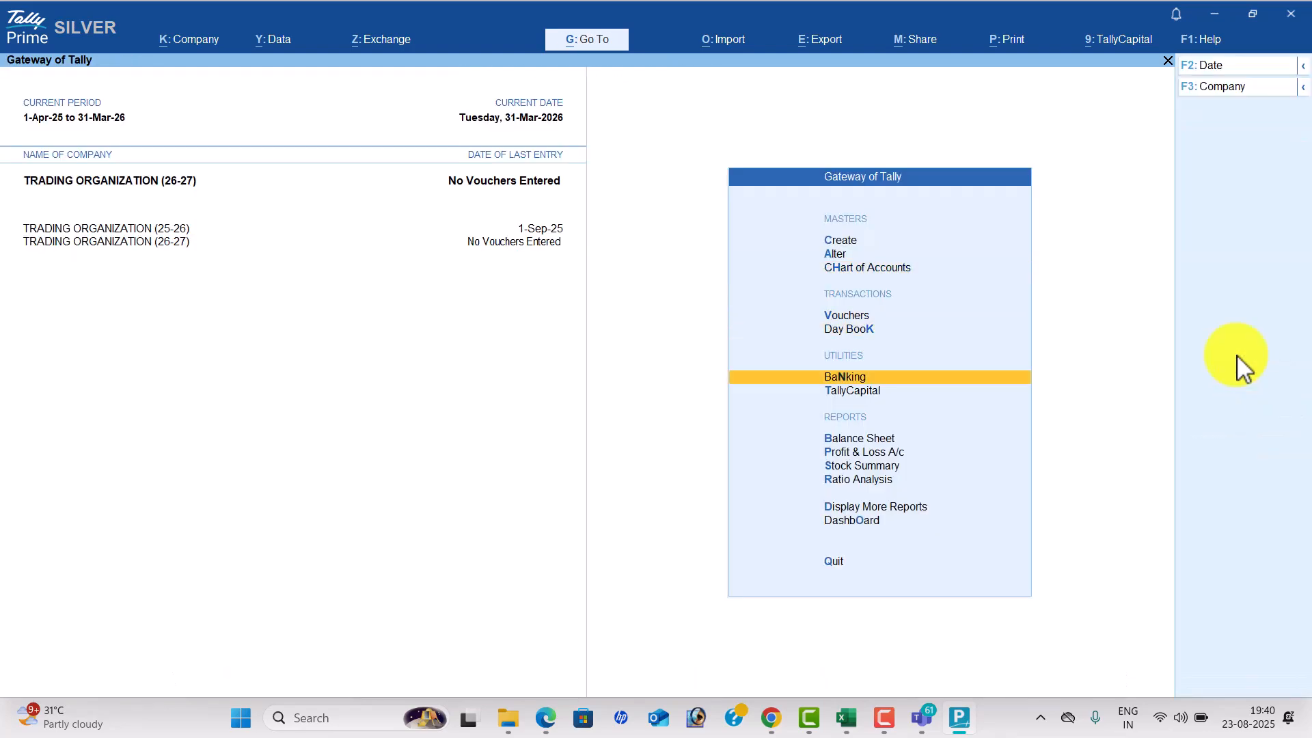
key(Return)
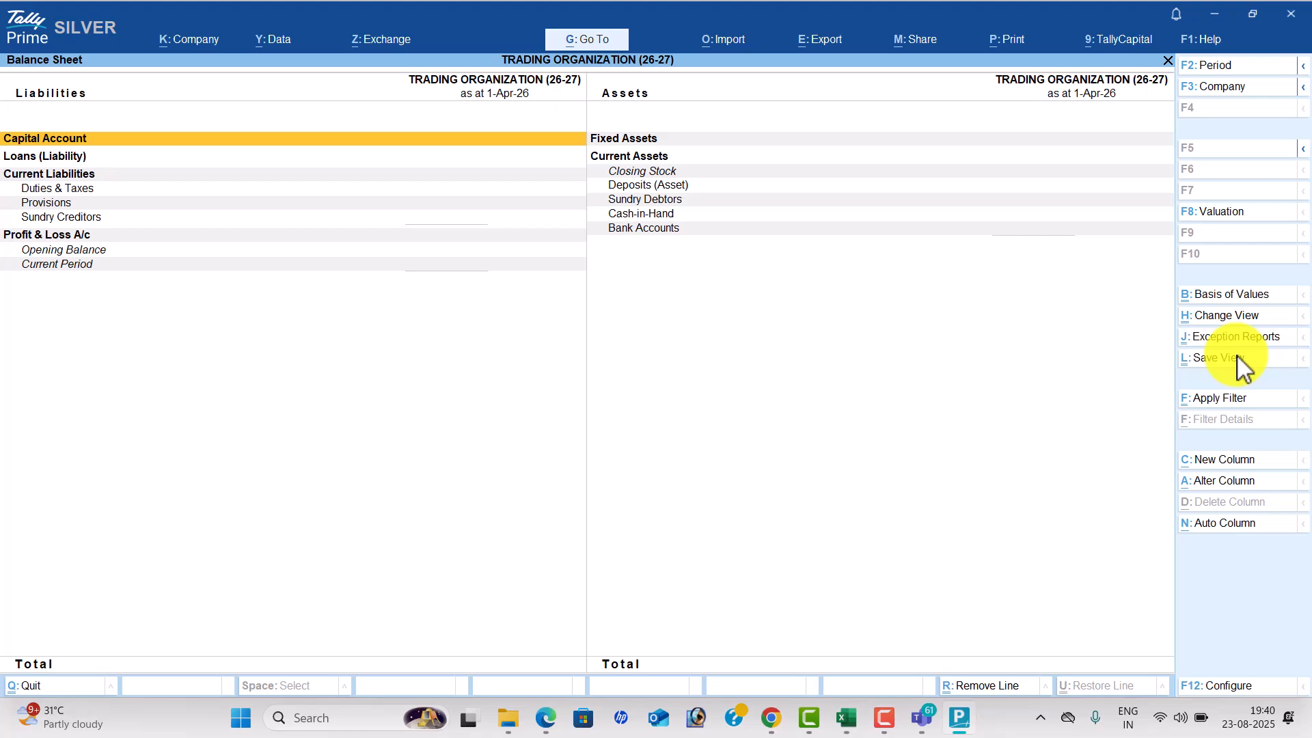
Switch to Microsoft Teams to check the meeting participants and the TALLY BATCH 75 chat, and return to TallyPrime.
key(alt+Tab)
key(Tab)
key(Tab)
key(Tab)
key(Tab)
key(Tab)
key(Tab)
key(Tab)
key(alt+Tab)
key(Tab)
key(Tab)
key(Tab)
key(Tab)
key(Tab)
key(Tab)
key(Tab)
key(Tab)
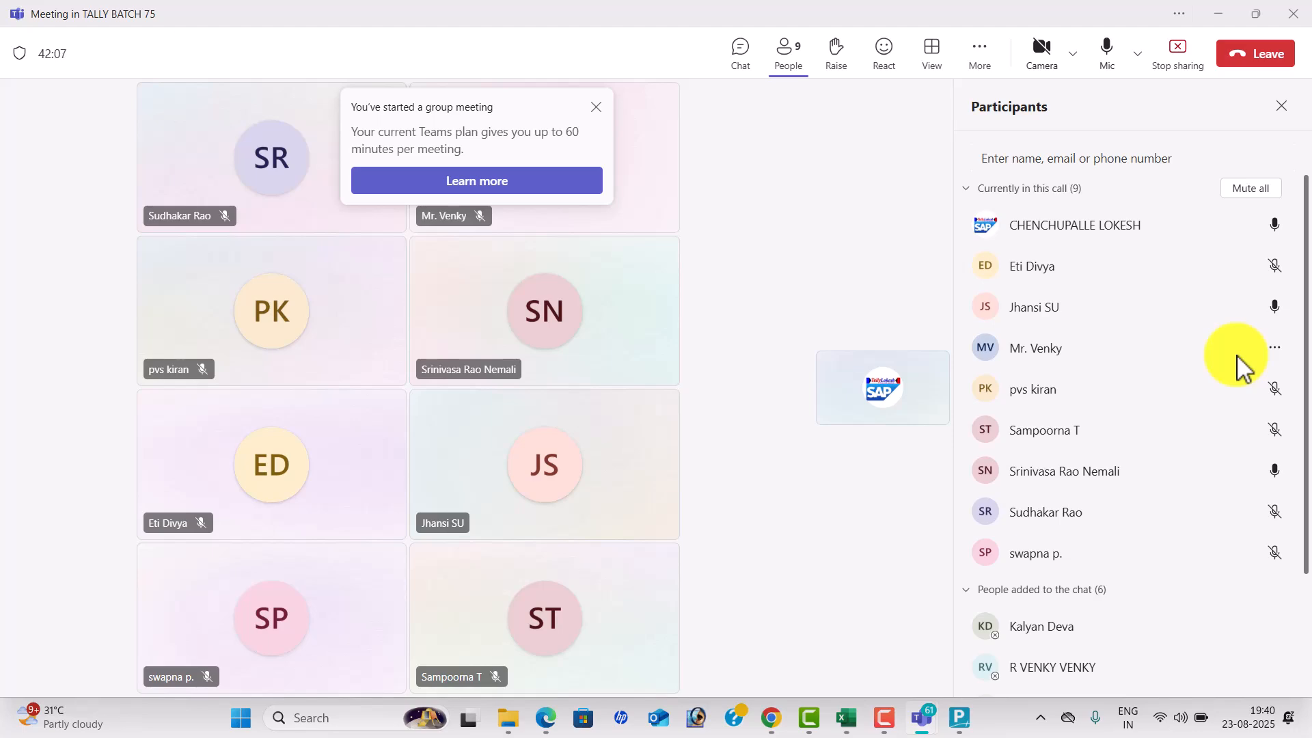
key(alt+Tab)
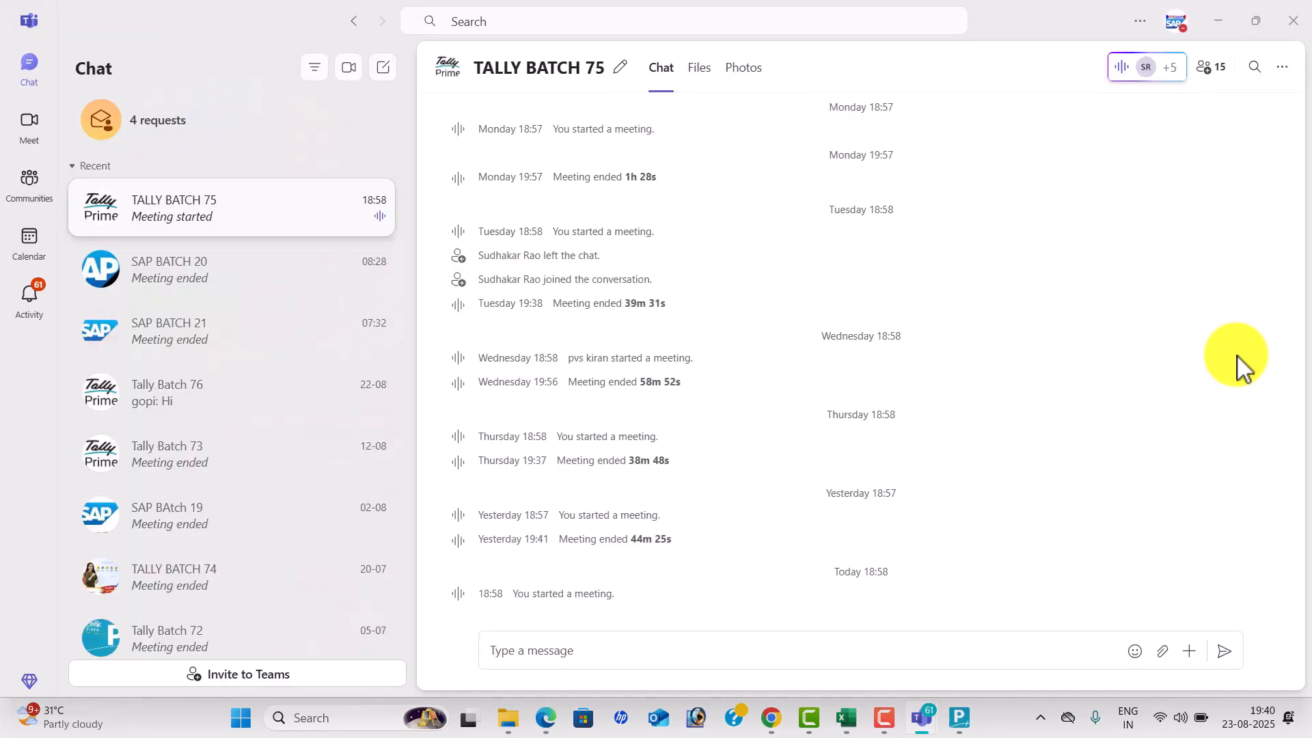
key(alt+Tab)
key(alt+Tab)
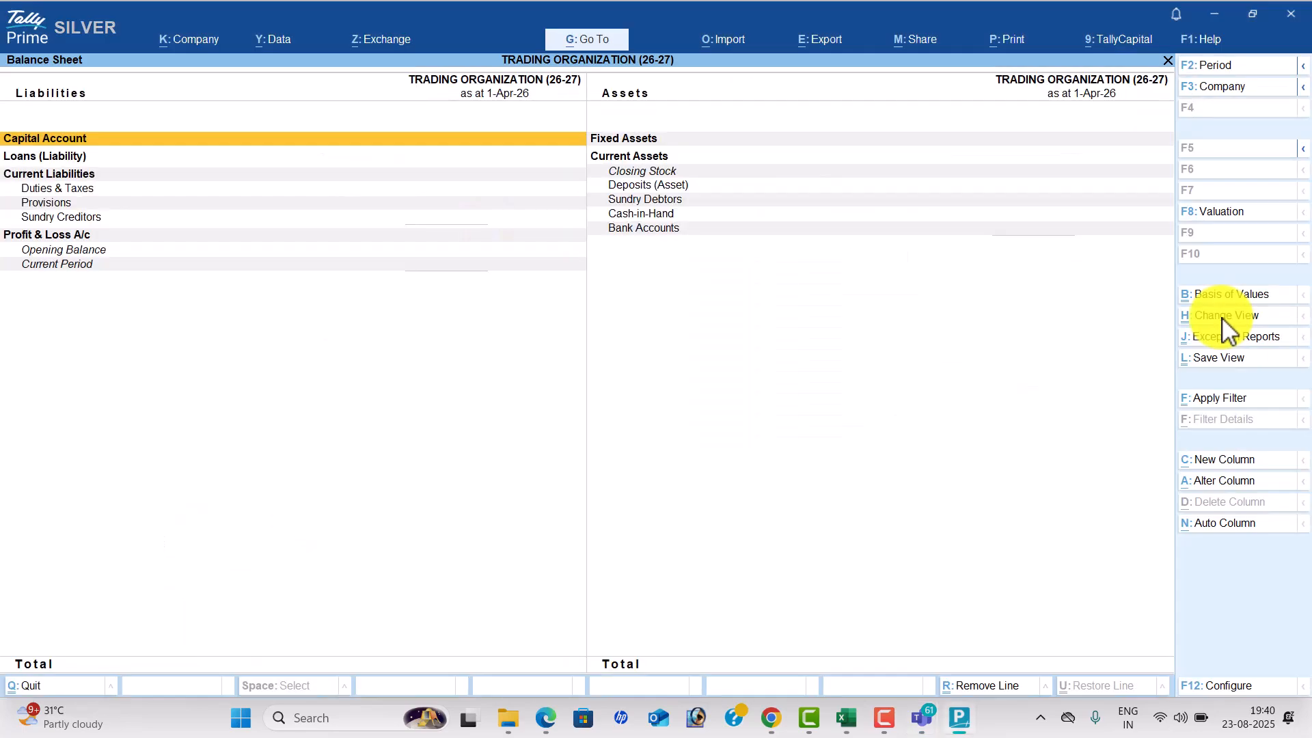
Open voucher creation for TRADING ORGANIZATION (26-27), view the Purchase voucher, and change the voucher type to Debit Note.
key(Escape)
key(Up)
key(Up)
key(Up)
key(Up)
key(Return)
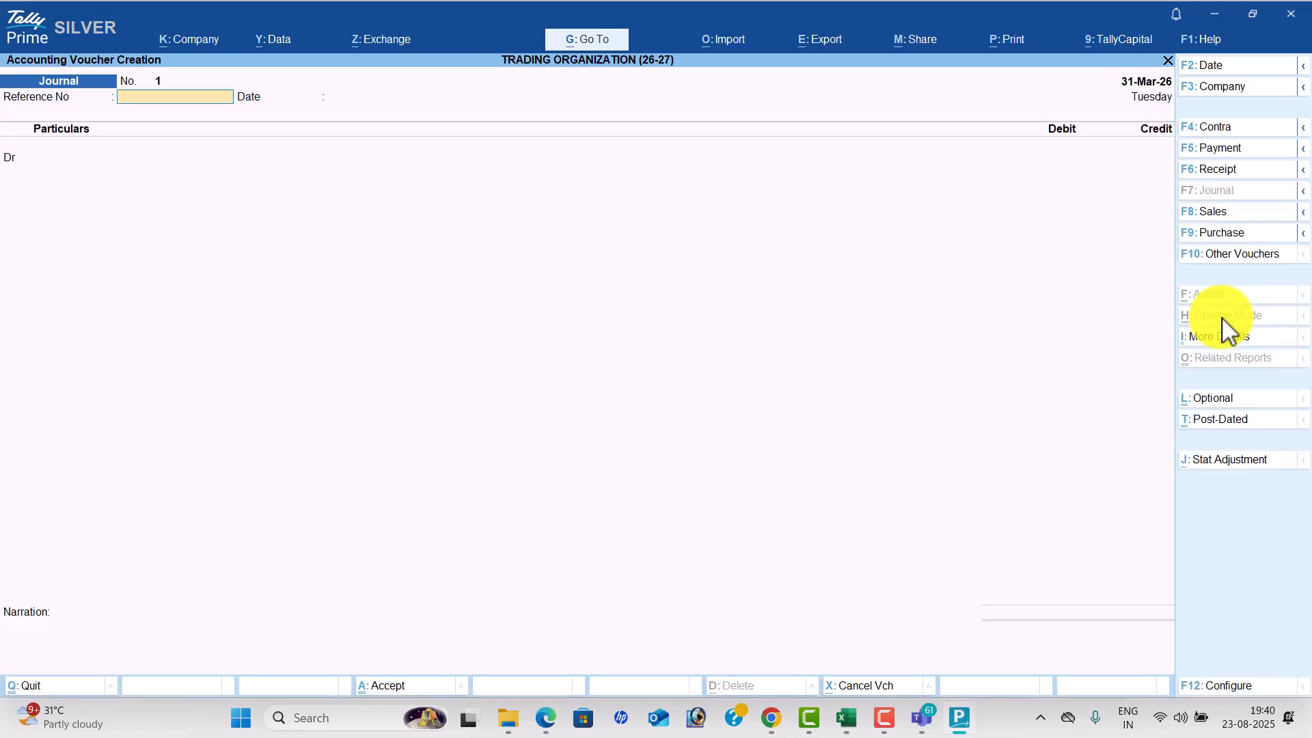
click(1229, 236)
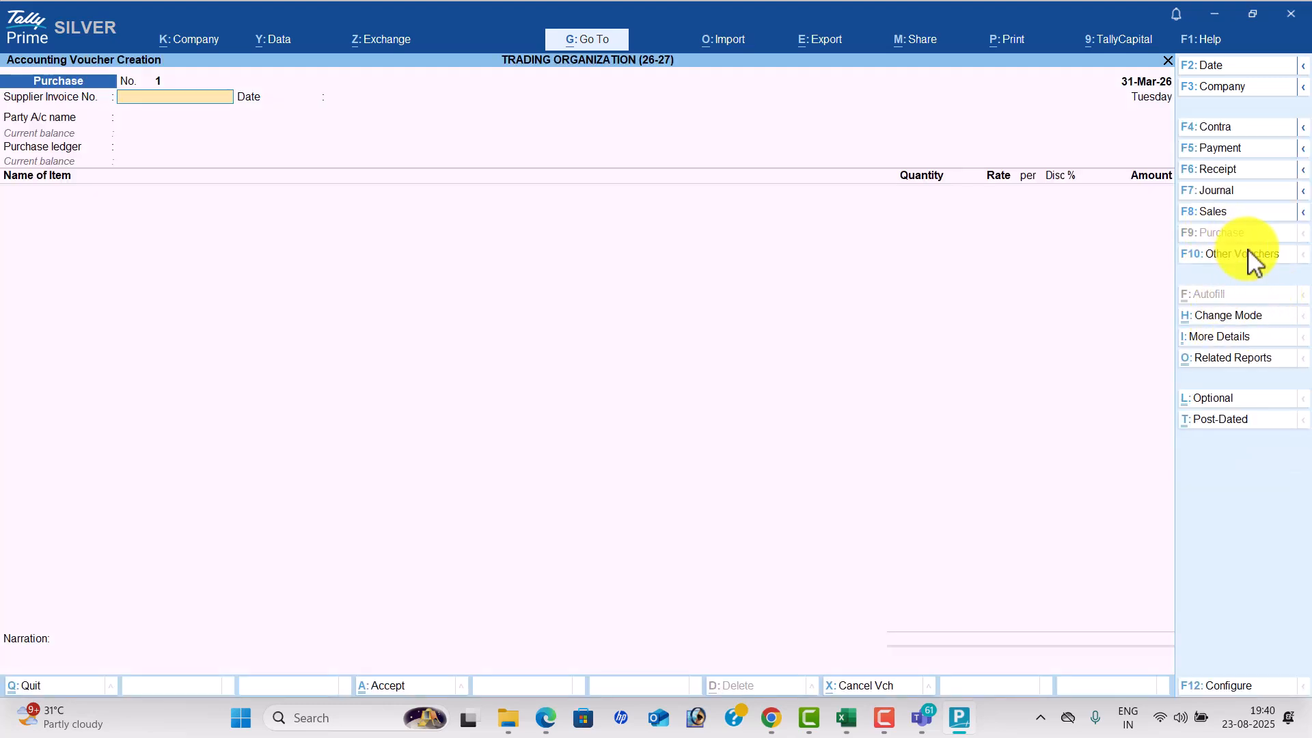
click(1248, 256)
key(Up)
key(Up)
key(Up)
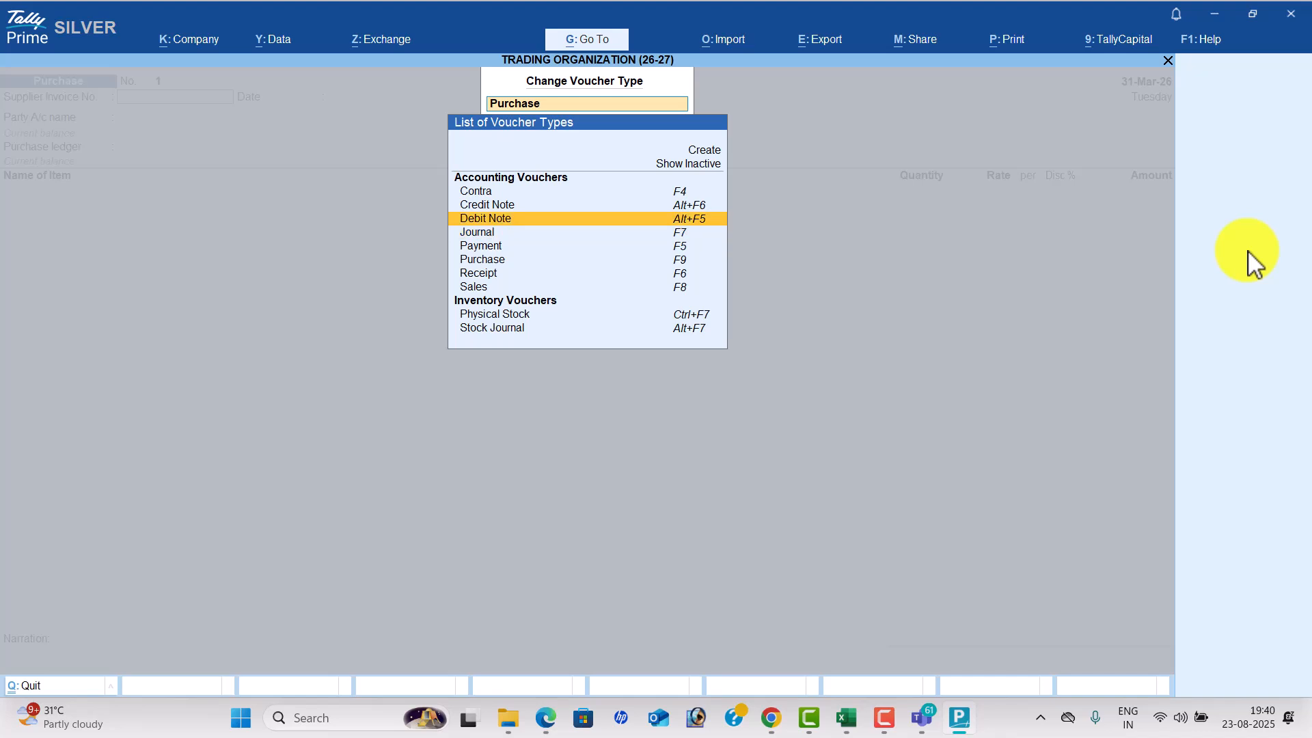
key(Return)
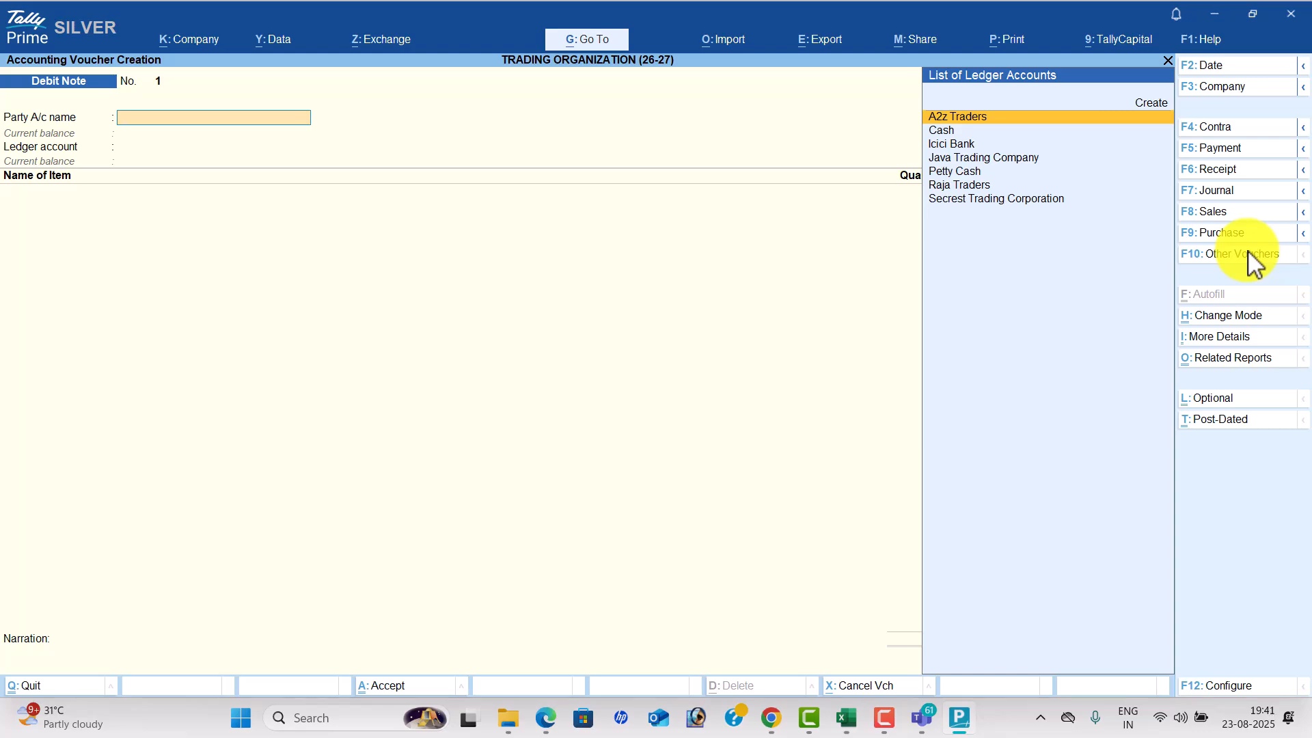
Switch to the Professinal Material S PDF in Edge and review the numbered purchase and sales transactions with their GST rates.
key(alt+Tab)
key(alt+Tab)
key(alt+Tab)
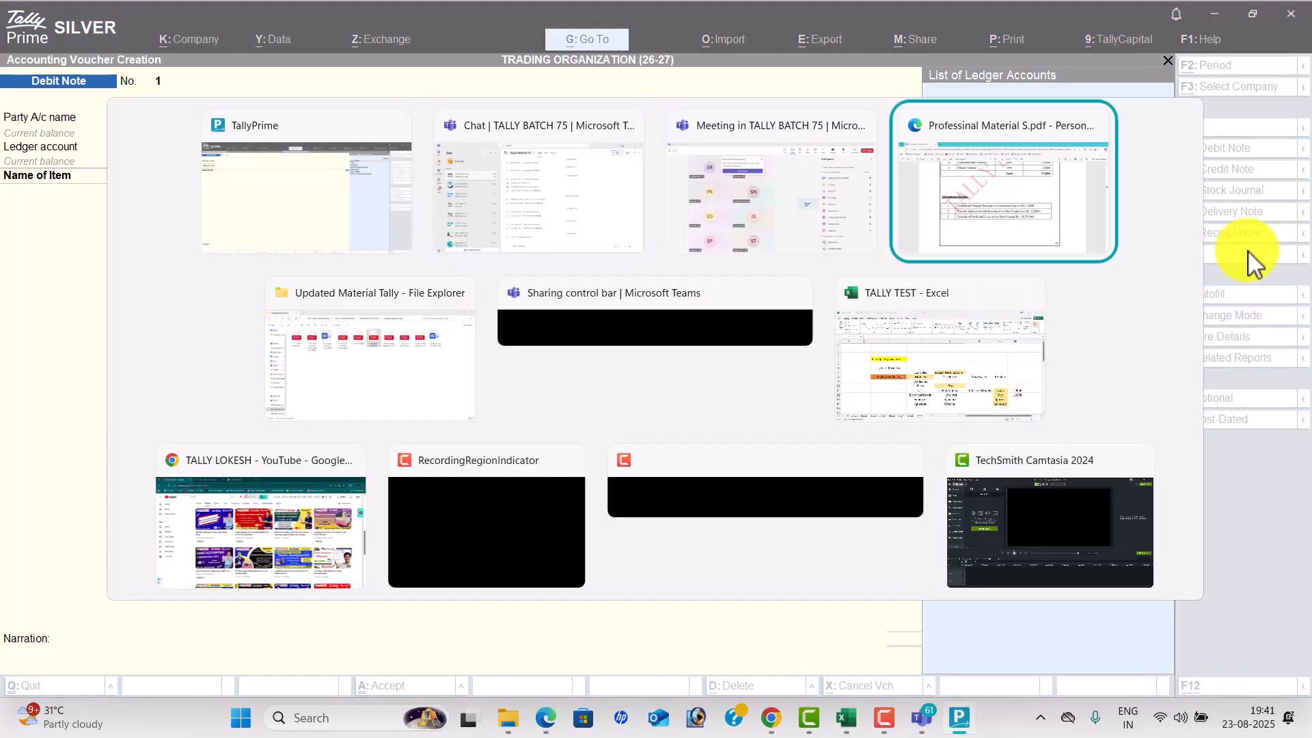
scroll(1248, 292, up, 20)
scroll(1249, 292, down, 8)
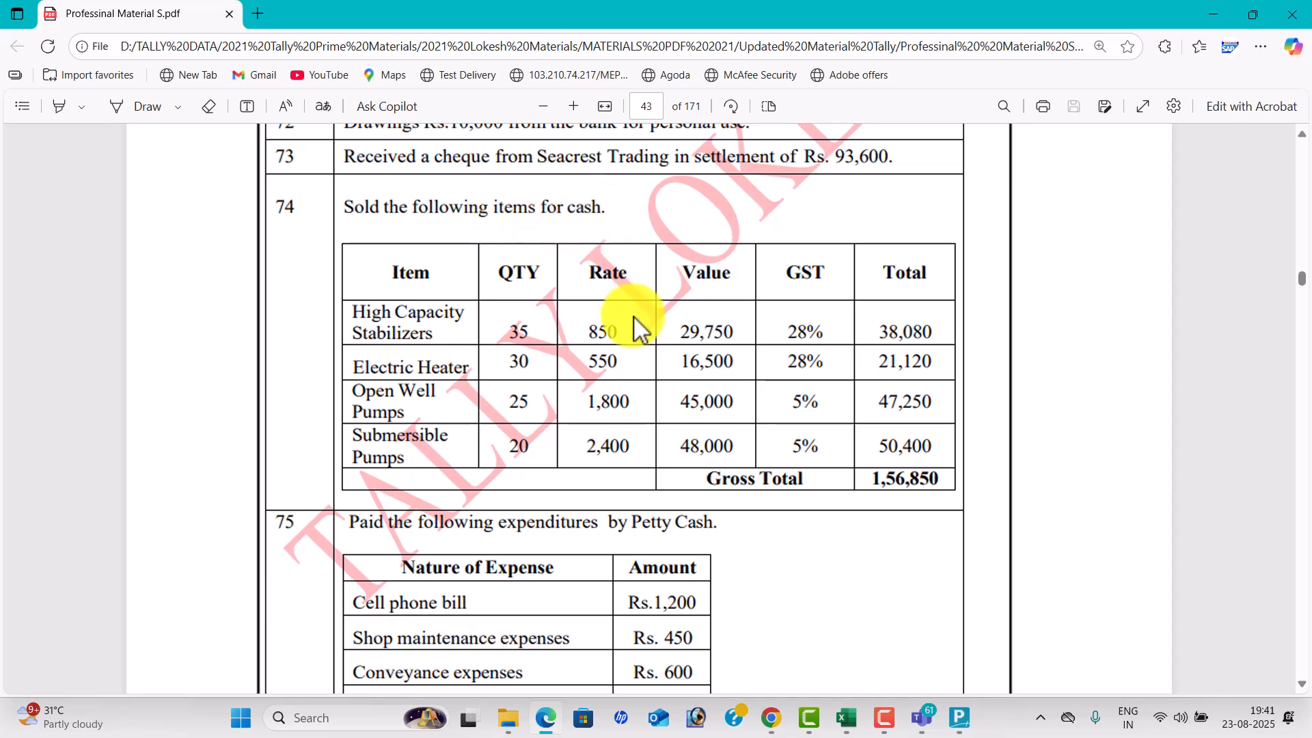
scroll(635, 318, up, 2)
scroll(635, 318, up, 13)
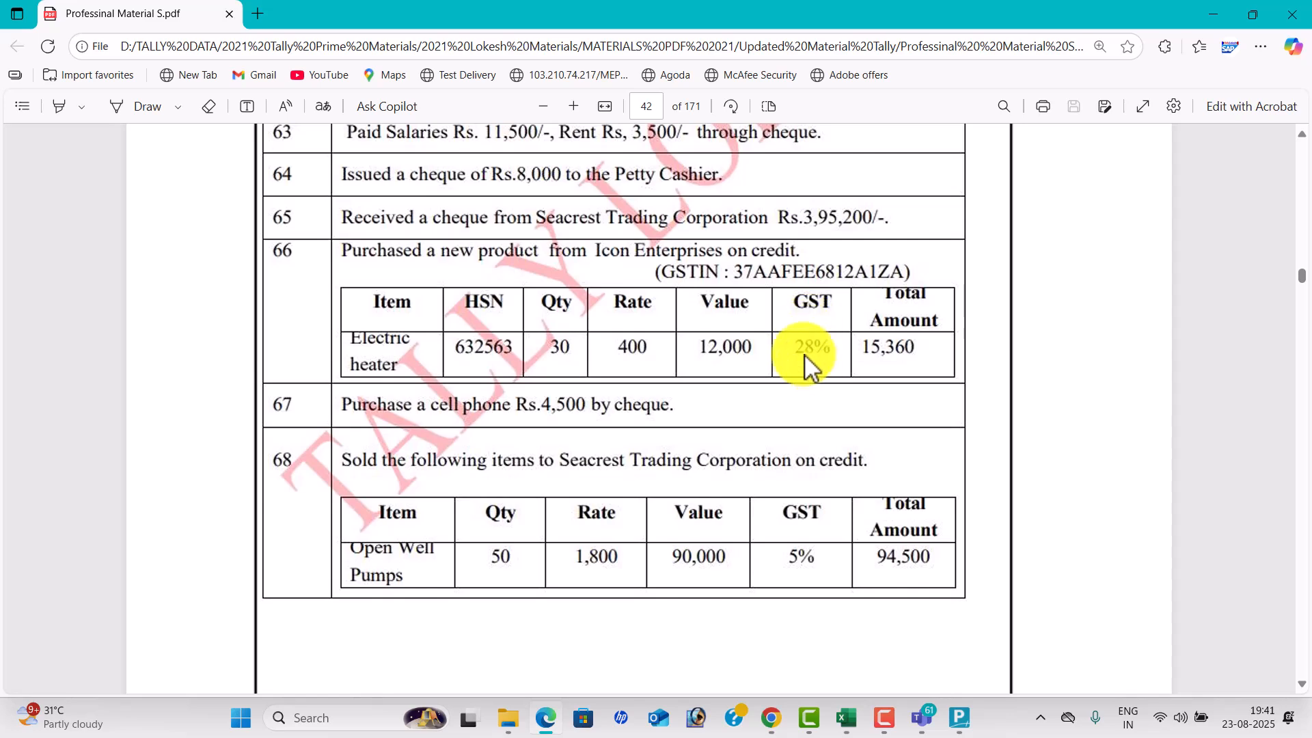
Open the invoice image Sales_84.jpg from the Logo folder on the Desktop and enlarge it to full size for viewing.
click(509, 719)
click(96, 216)
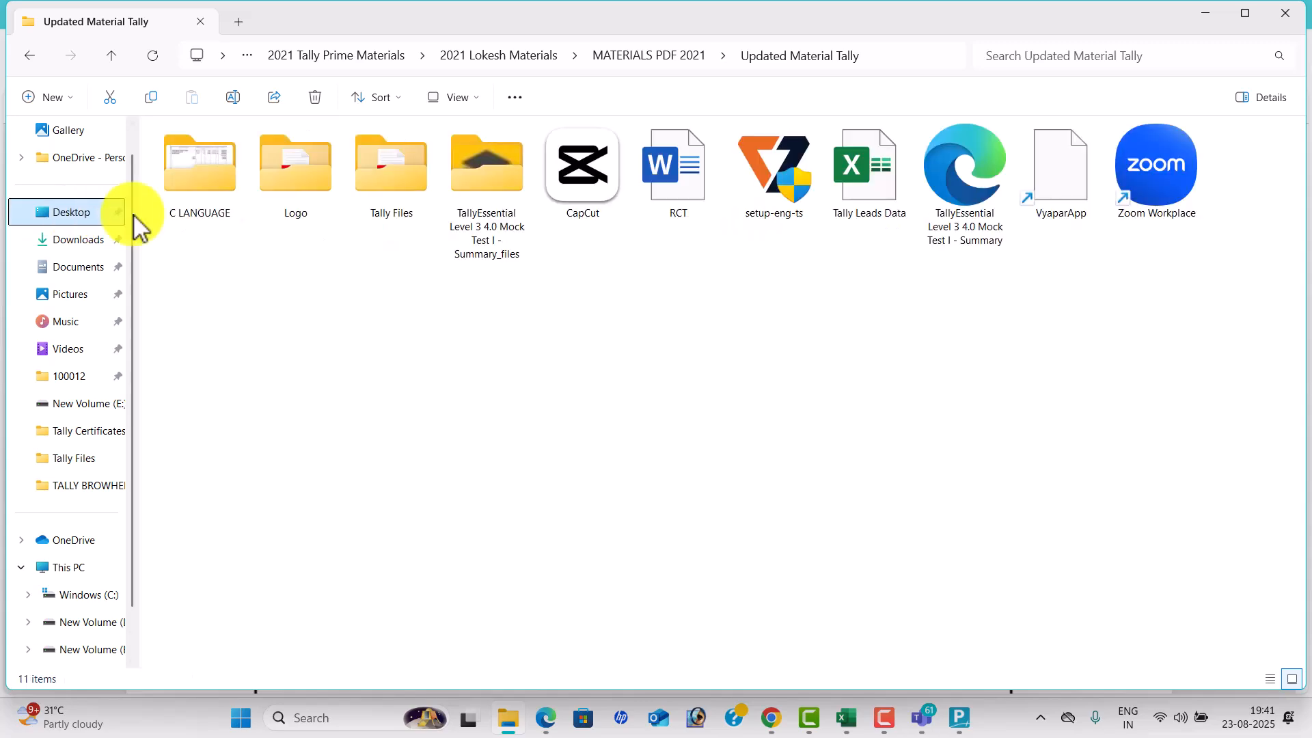
double_click(295, 195)
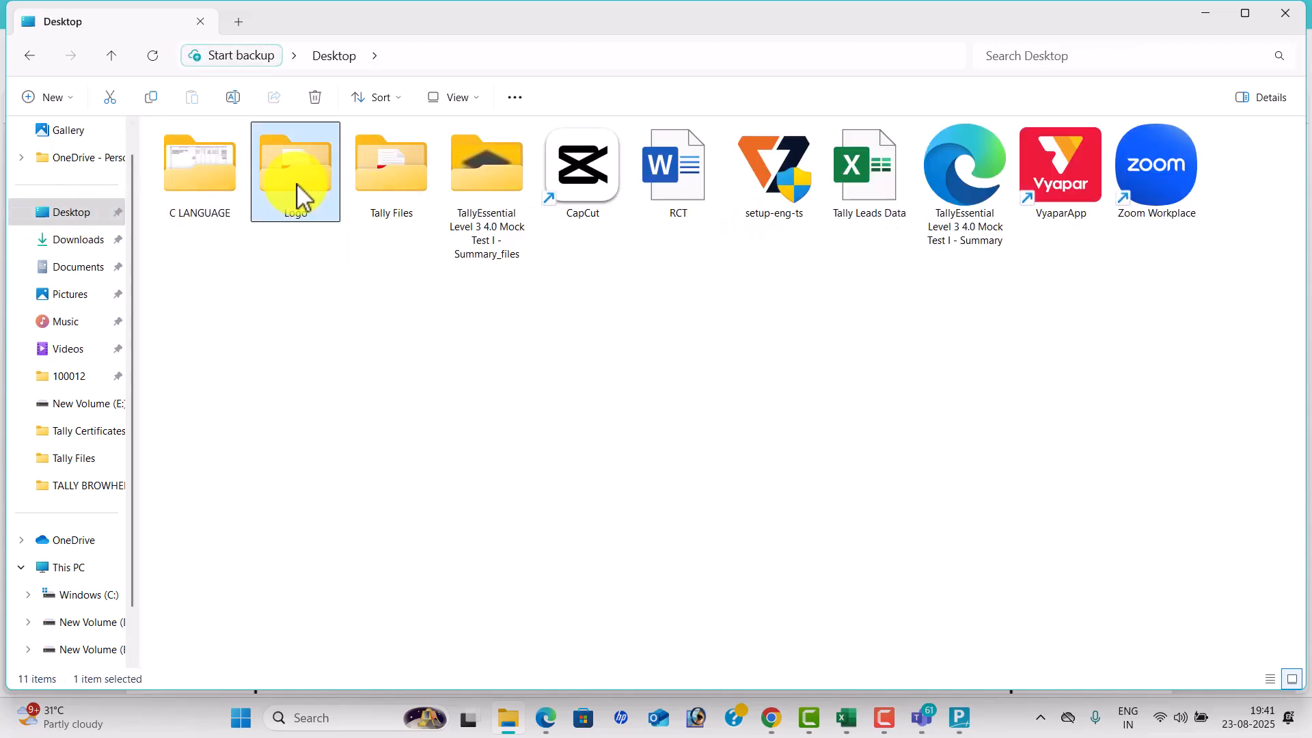
double_click(681, 307)
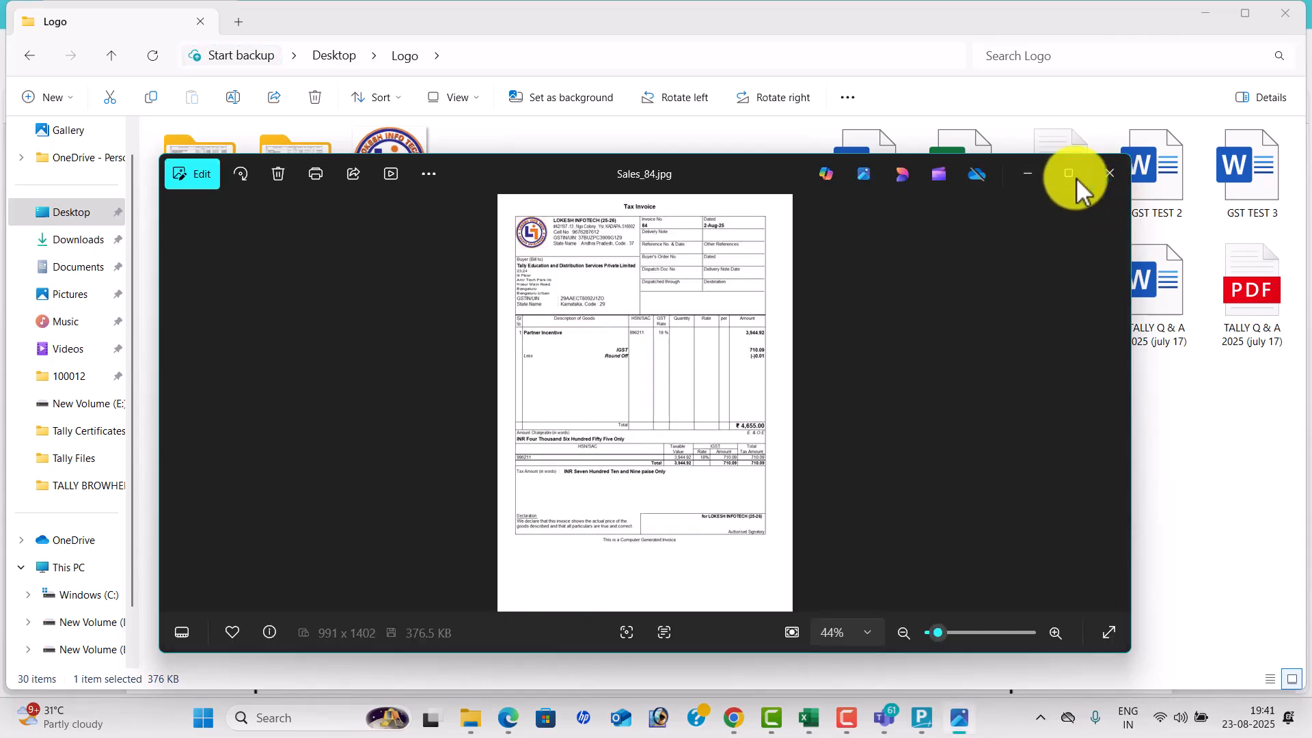
click(1071, 175)
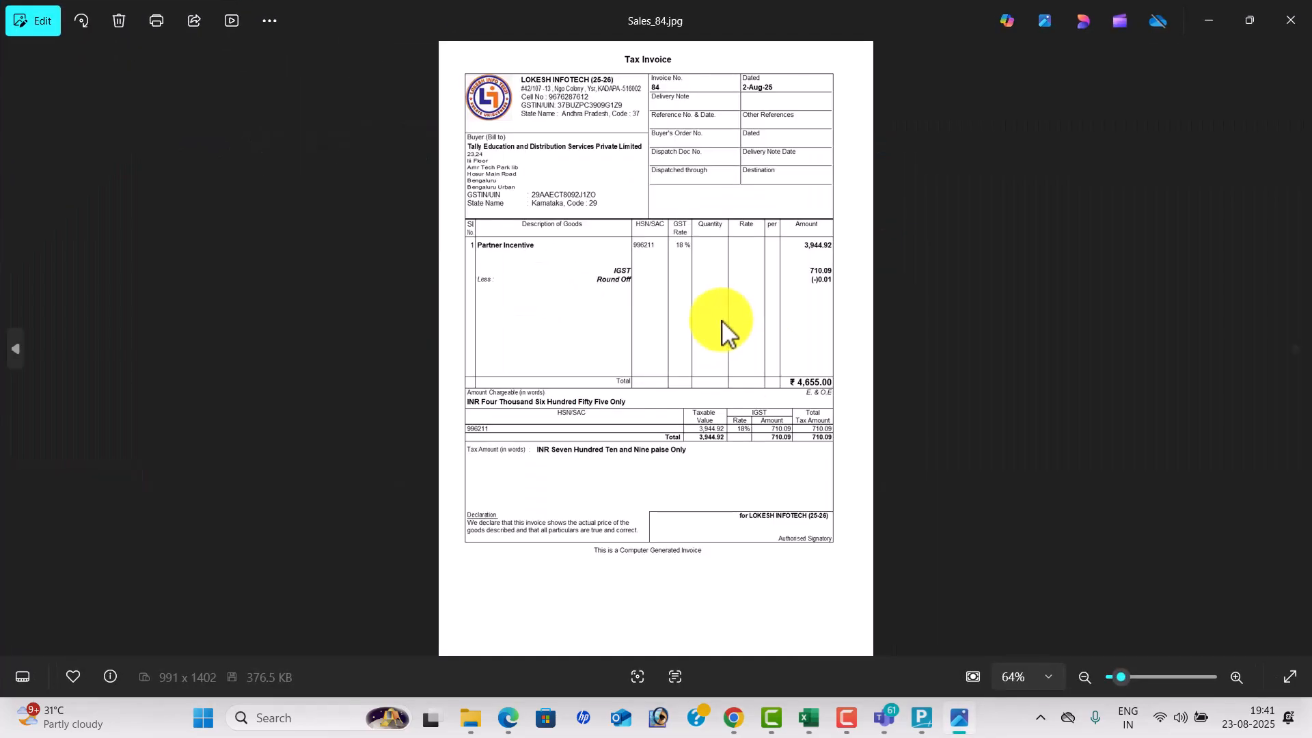
Examine the enlarged Sales_84.jpg tax invoice, including its buyer details and GST columns, and close the image.
double_click(726, 329)
scroll(720, 320, up, 4)
drag(712, 263, 697, 411)
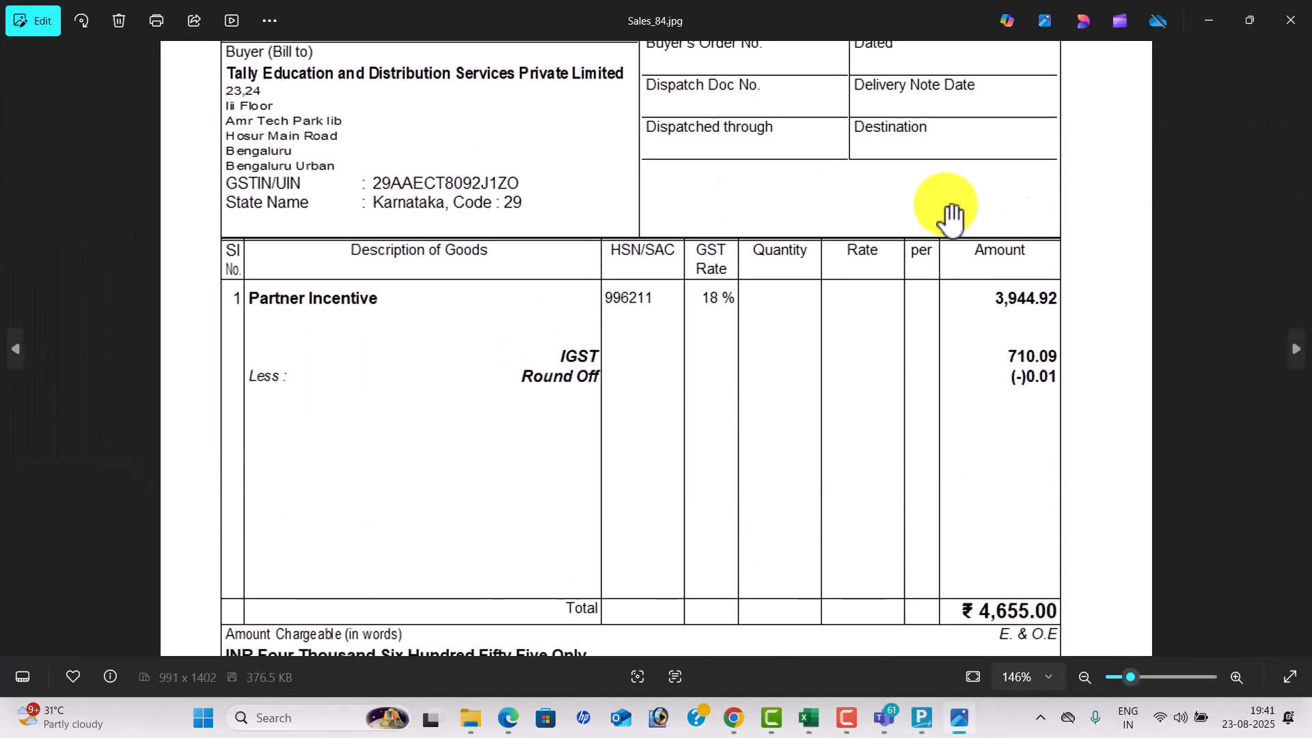
click(1278, 33)
Open Sales_843.jpg from the Logo folder, review the enlarged invoice's header and item details, and close it.
double_click(791, 294)
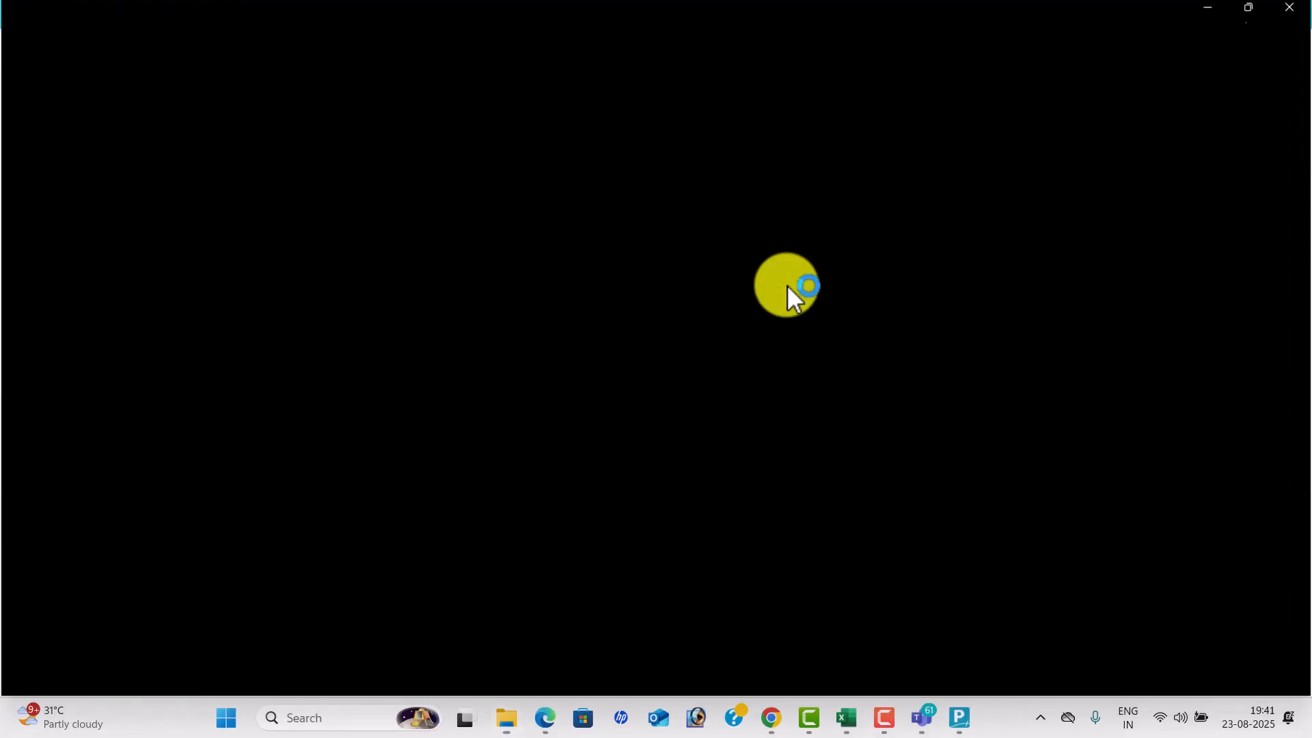
scroll(779, 301, up, 4)
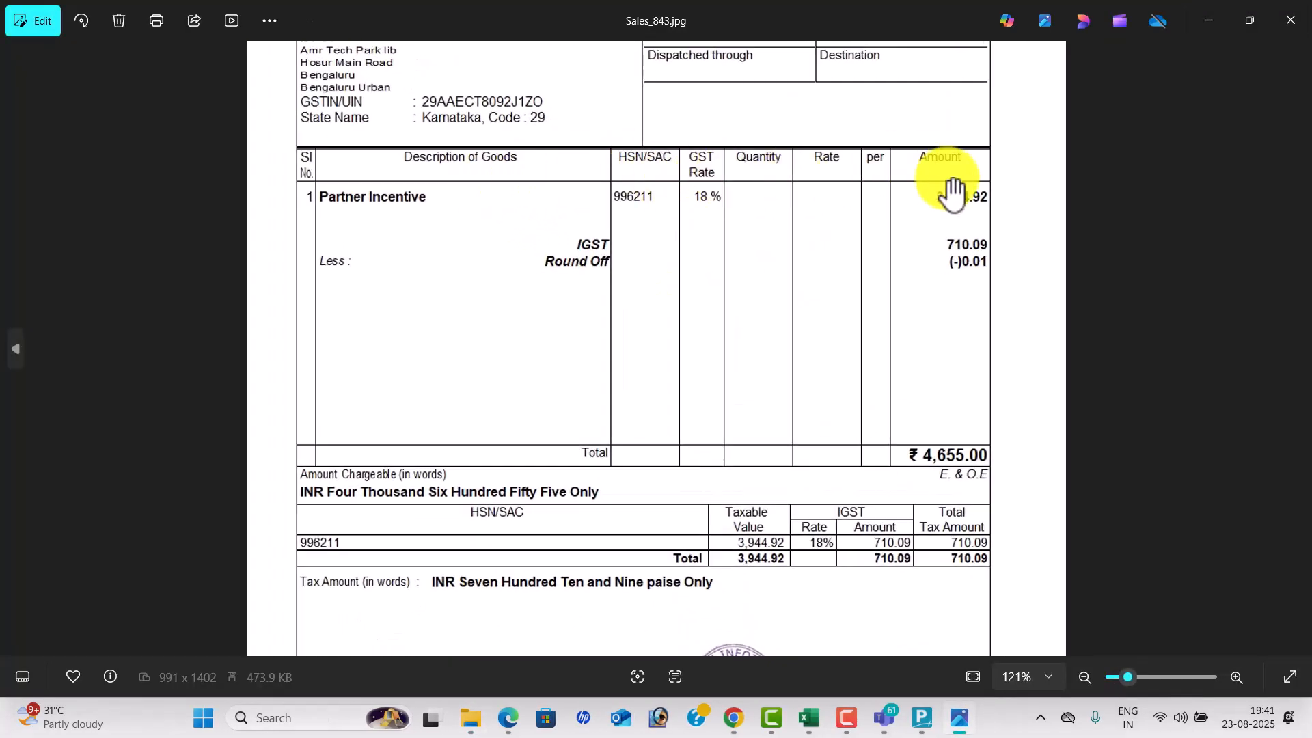
scroll(830, 222, up, 2)
drag(830, 222, 828, 444)
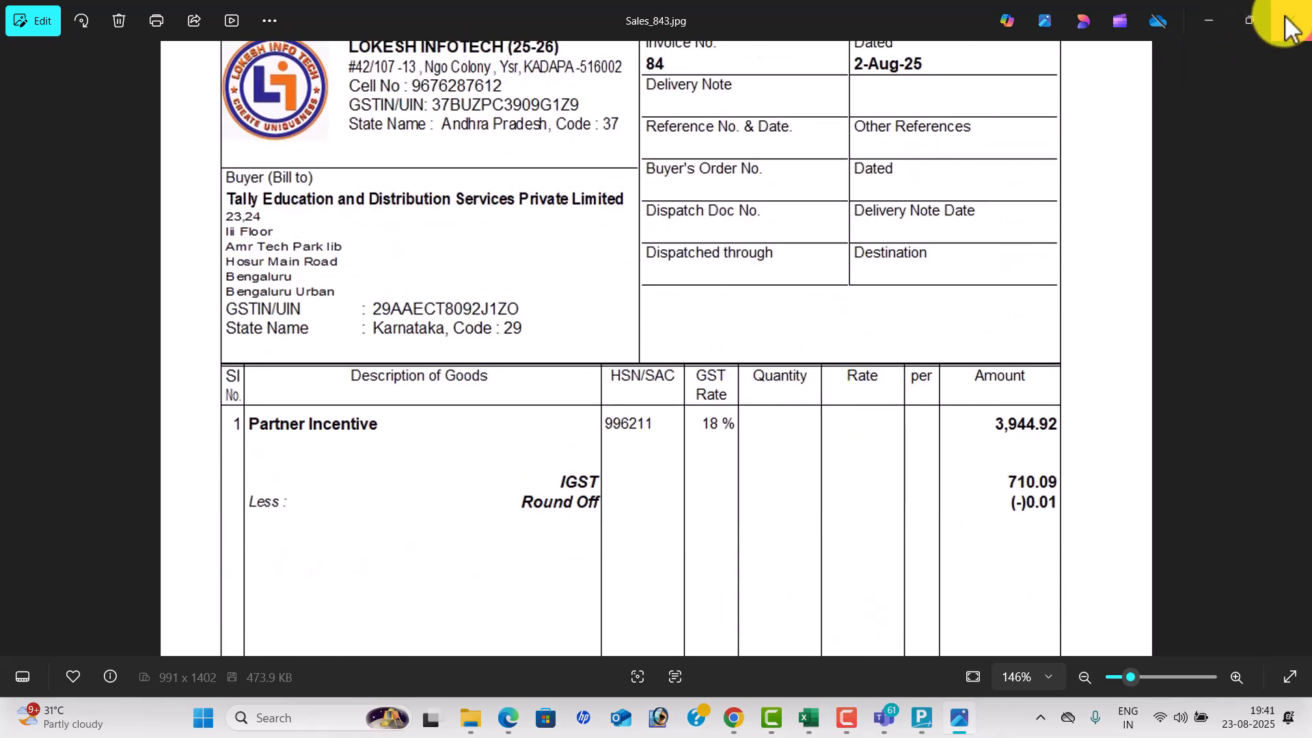
click(1289, 21)
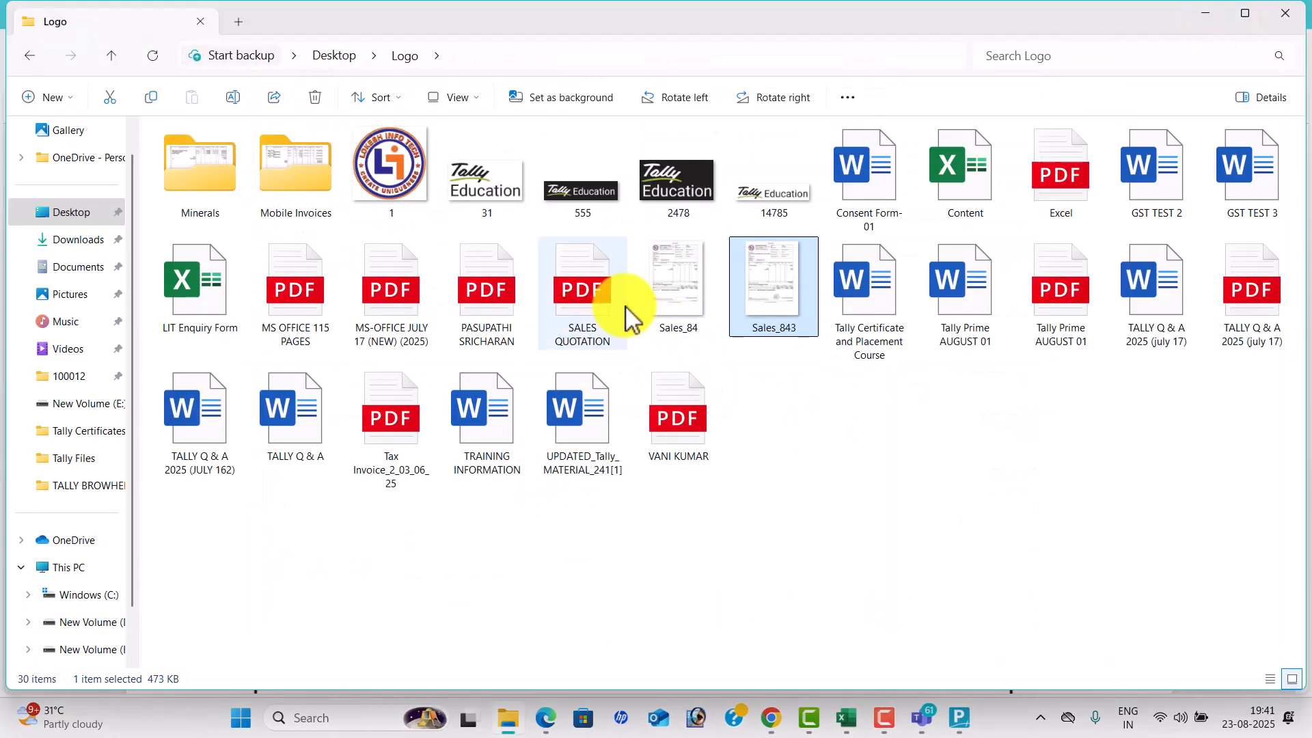
Open SALES QUOTATION.pdf from the Logo folder and enlarge it to read the goods and services table.
double_click(581, 282)
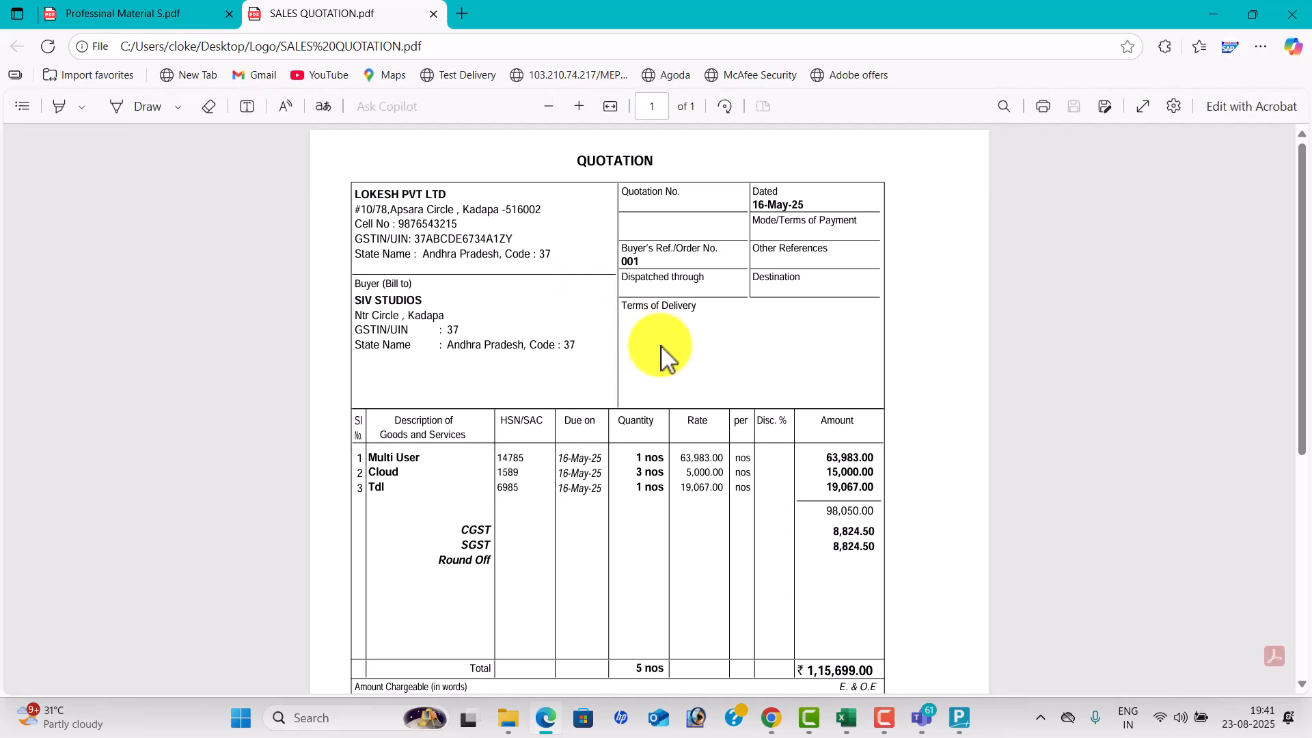
click(579, 107)
click(579, 106)
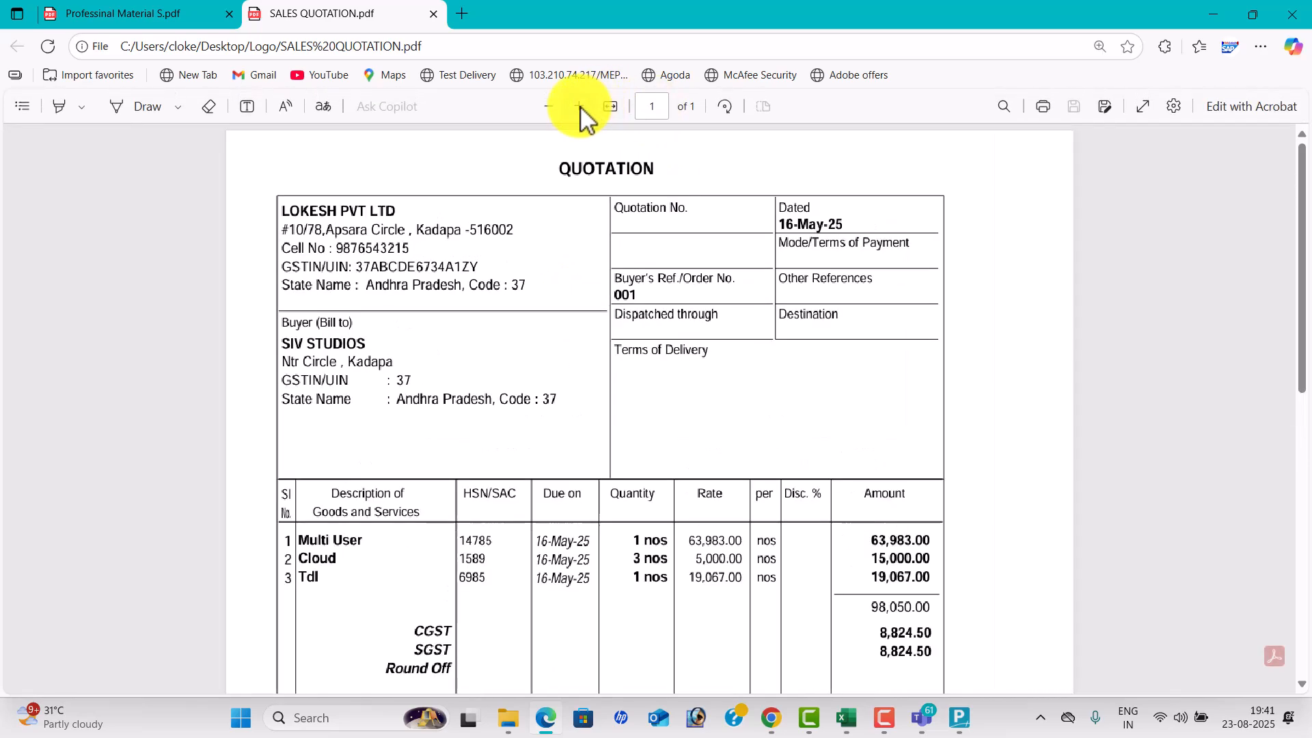
click(580, 107)
scroll(558, 335, down, 2)
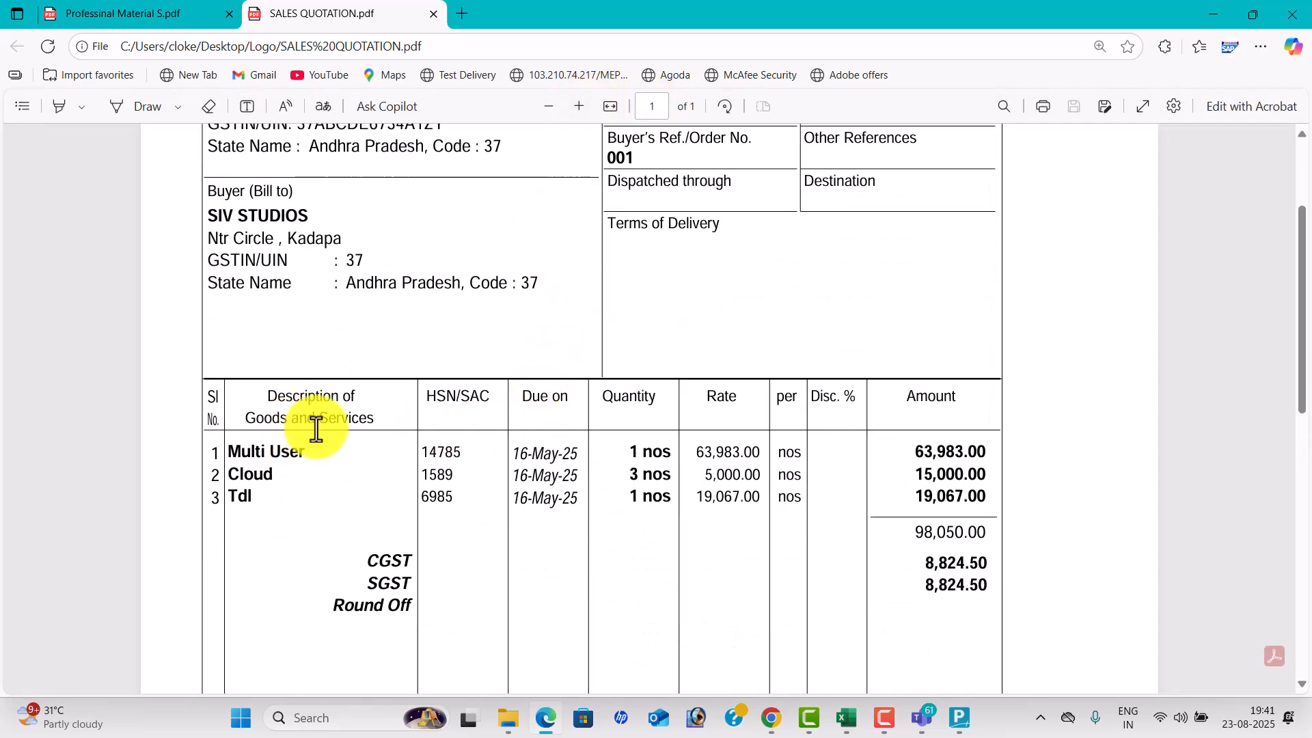
Compare the quotation's item and tax layout with transactions 66 to 68 in the Professinal Material S PDF.
key(alt+Tab)
key(alt+Tab)
key(Tab)
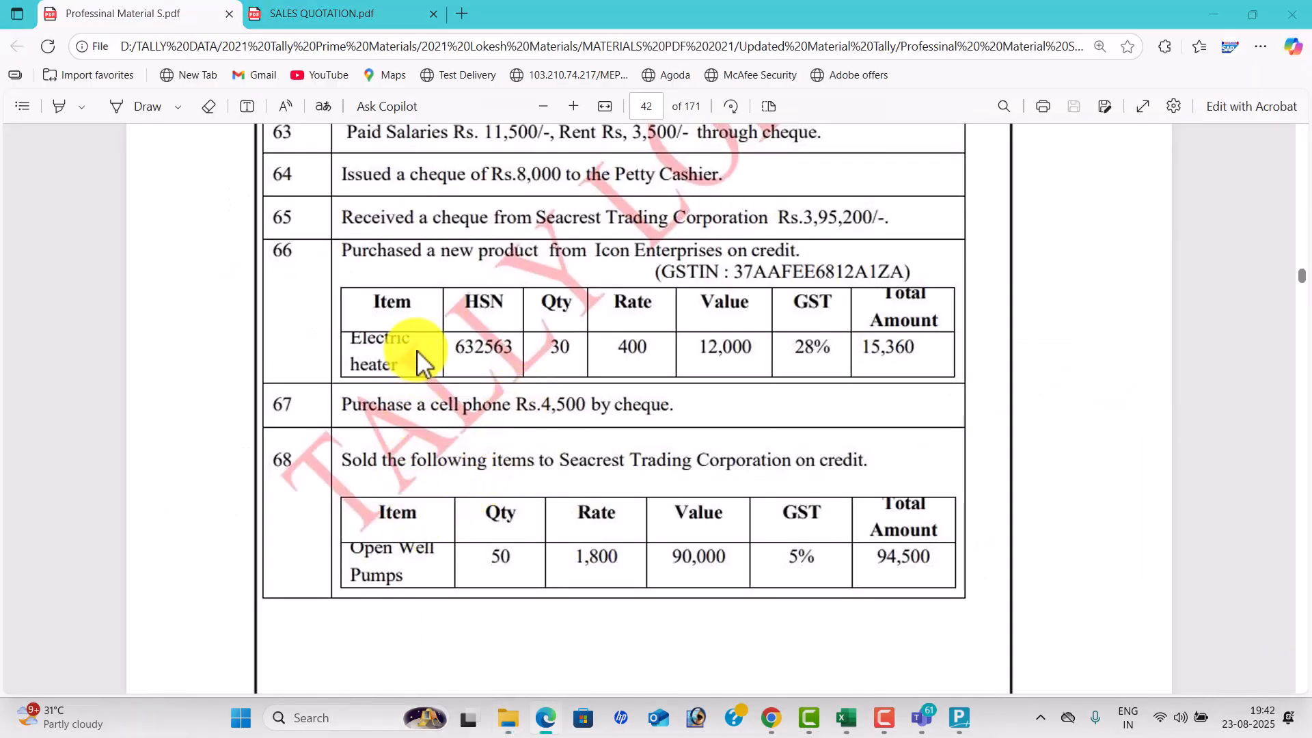
key(alt+Tab)
key(alt+Tab)
key(Tab)
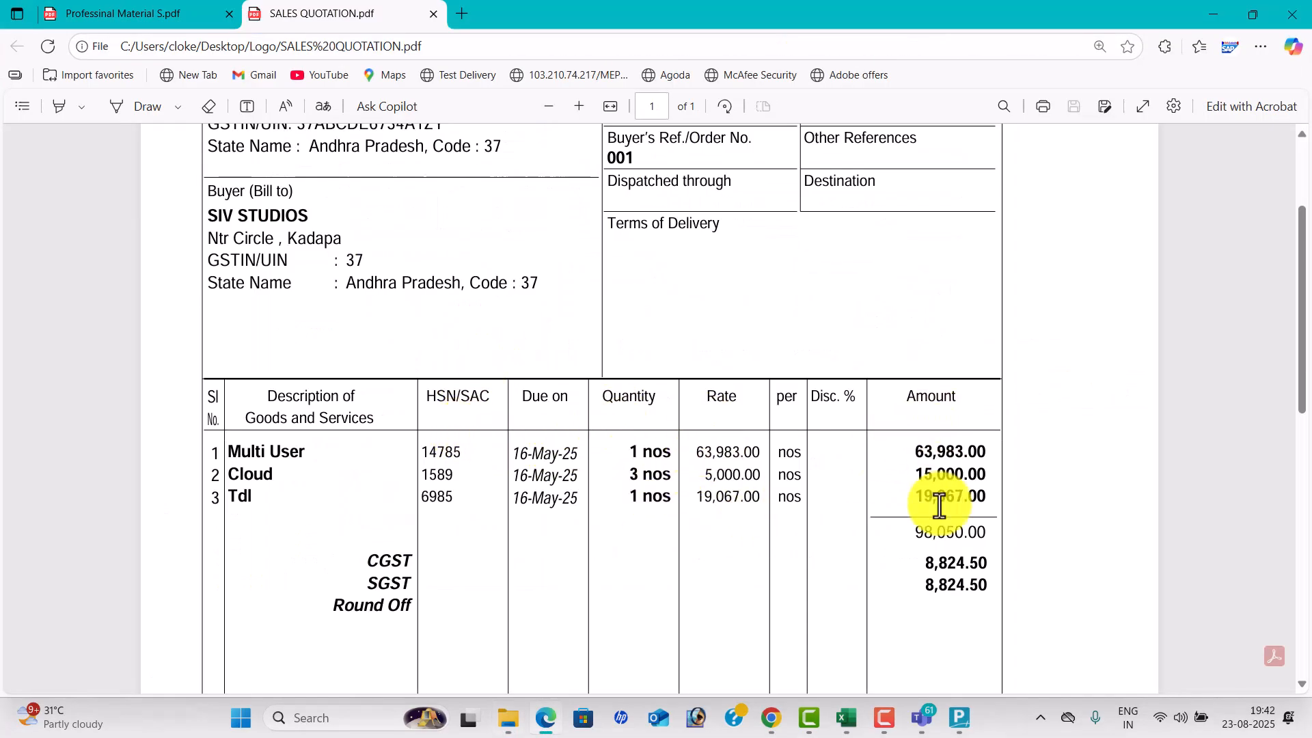
key(alt+Tab)
key(alt+Tab)
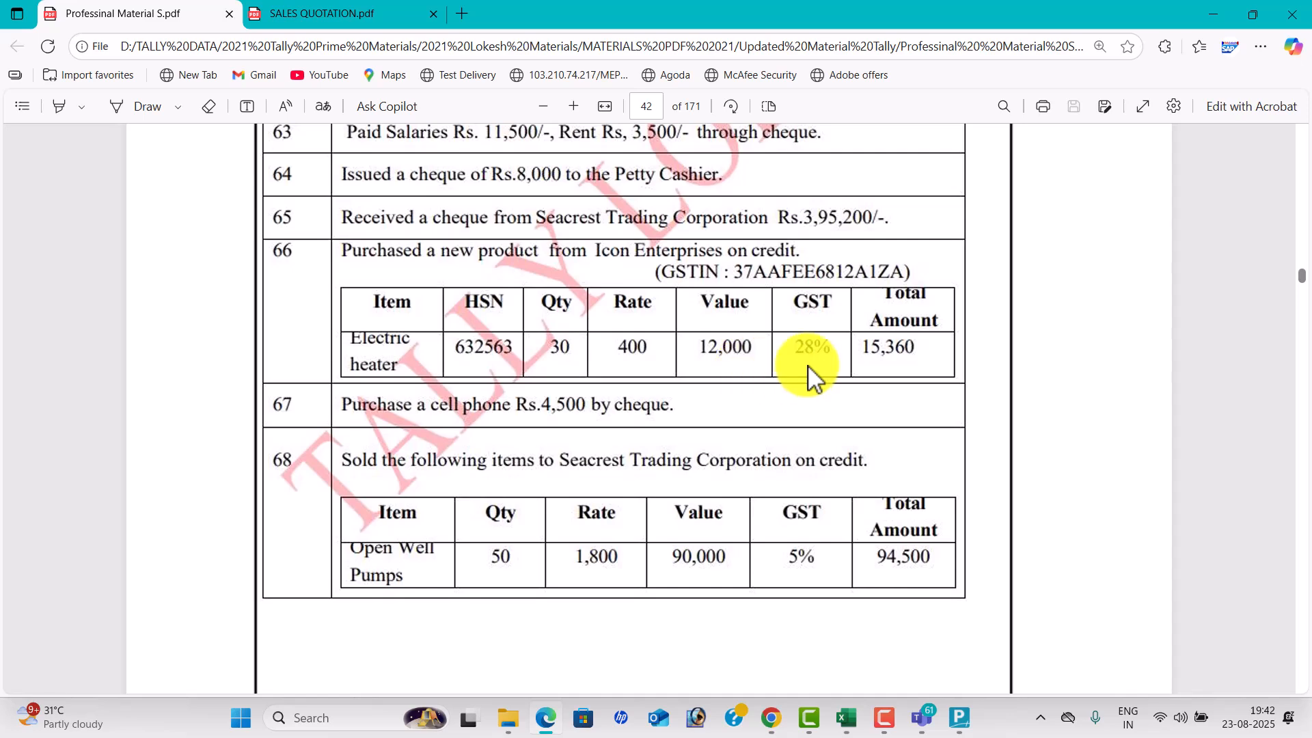
key(alt+Tab)
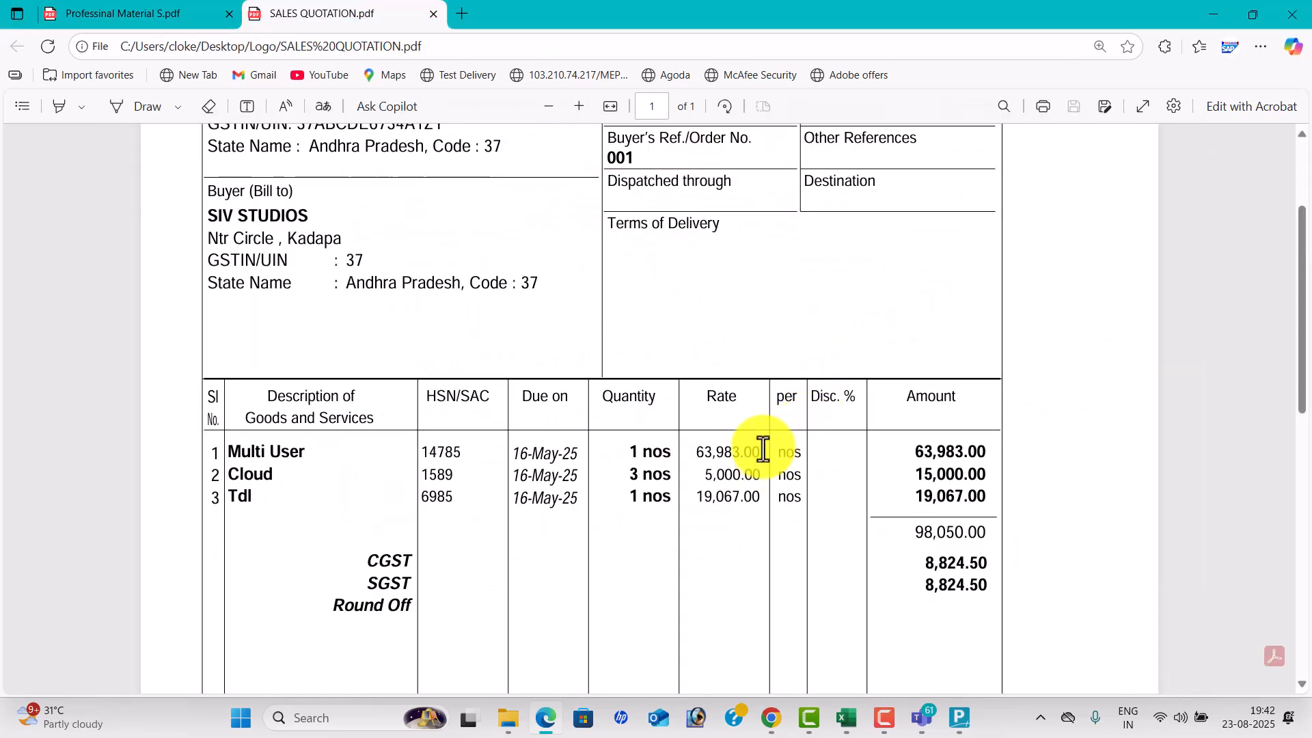
Review the whole SALES QUOTATION page from the tax totals to the header, and close the browser window.
drag(762, 448, 741, 336)
scroll(777, 481, down, 4)
scroll(777, 481, down, 5)
scroll(732, 462, up, 6)
scroll(724, 444, up, 6)
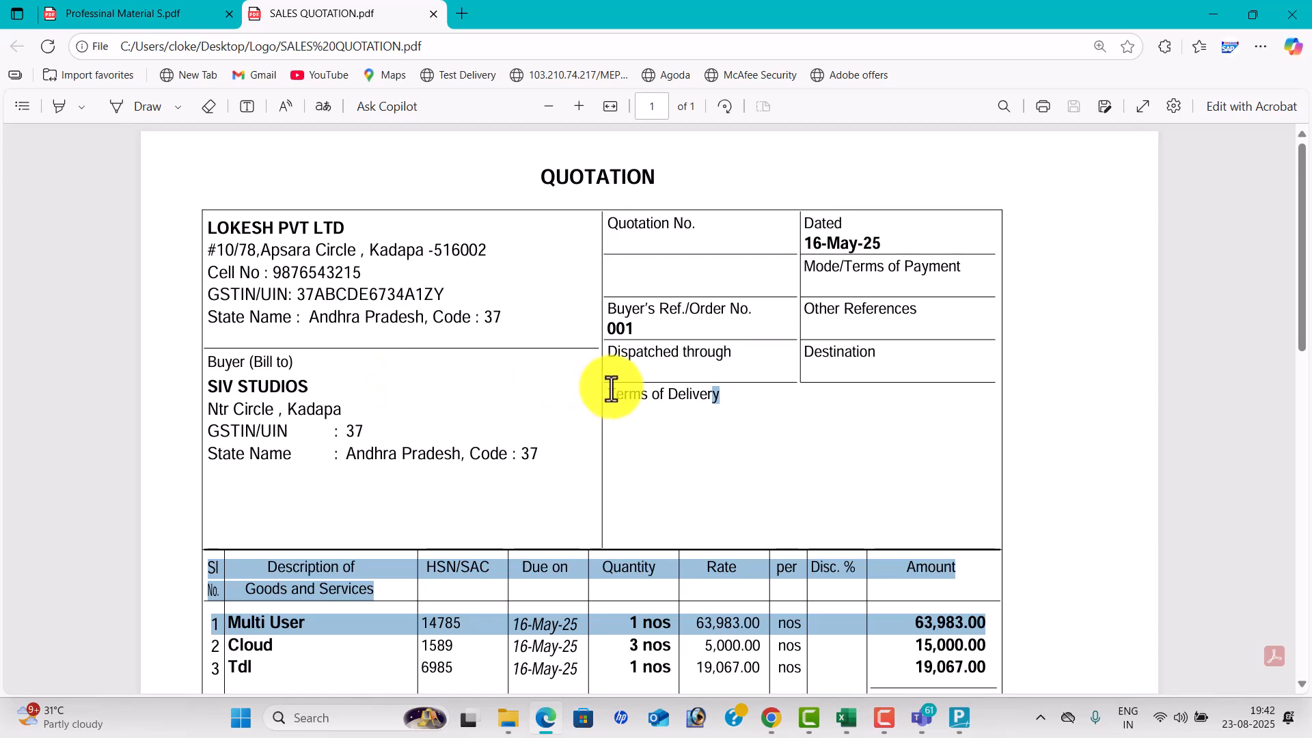
click(1291, 19)
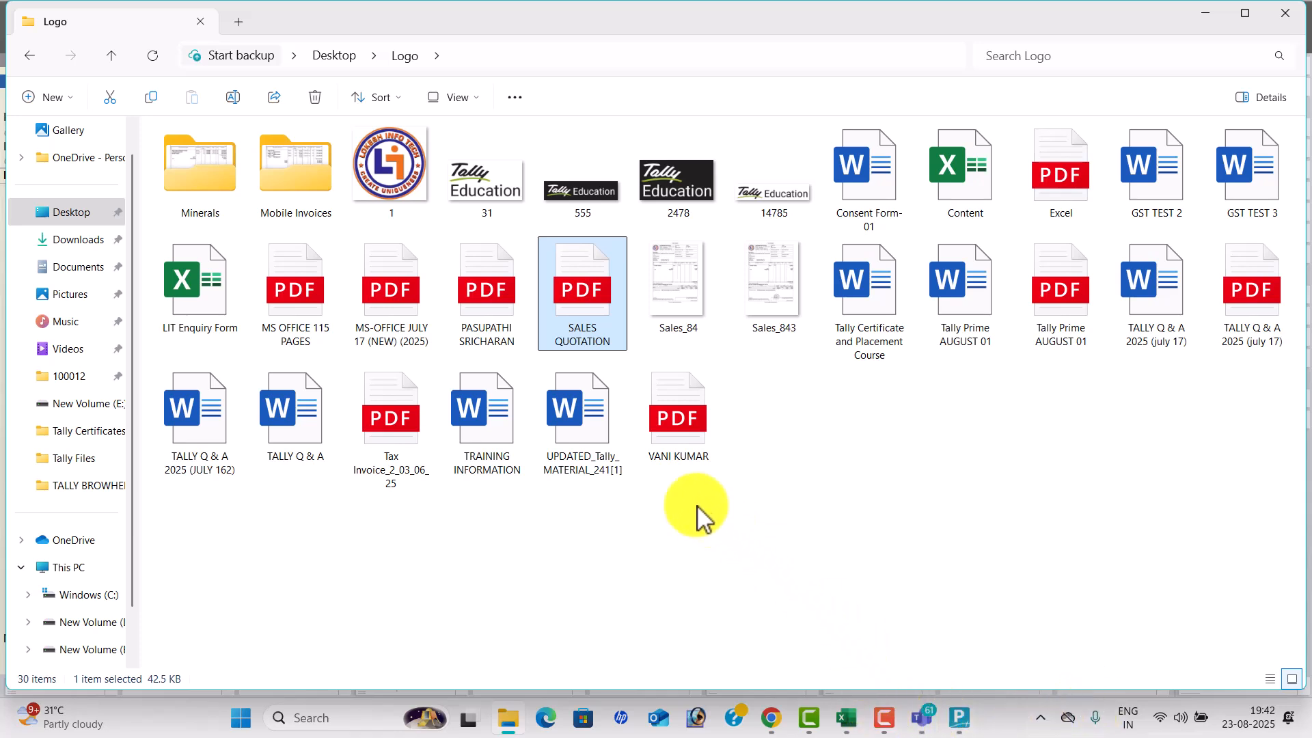
Switch back to TallyPrime and quit the unfilled Debit Note voucher to return to the Gateway of Tally.
click(1165, 723)
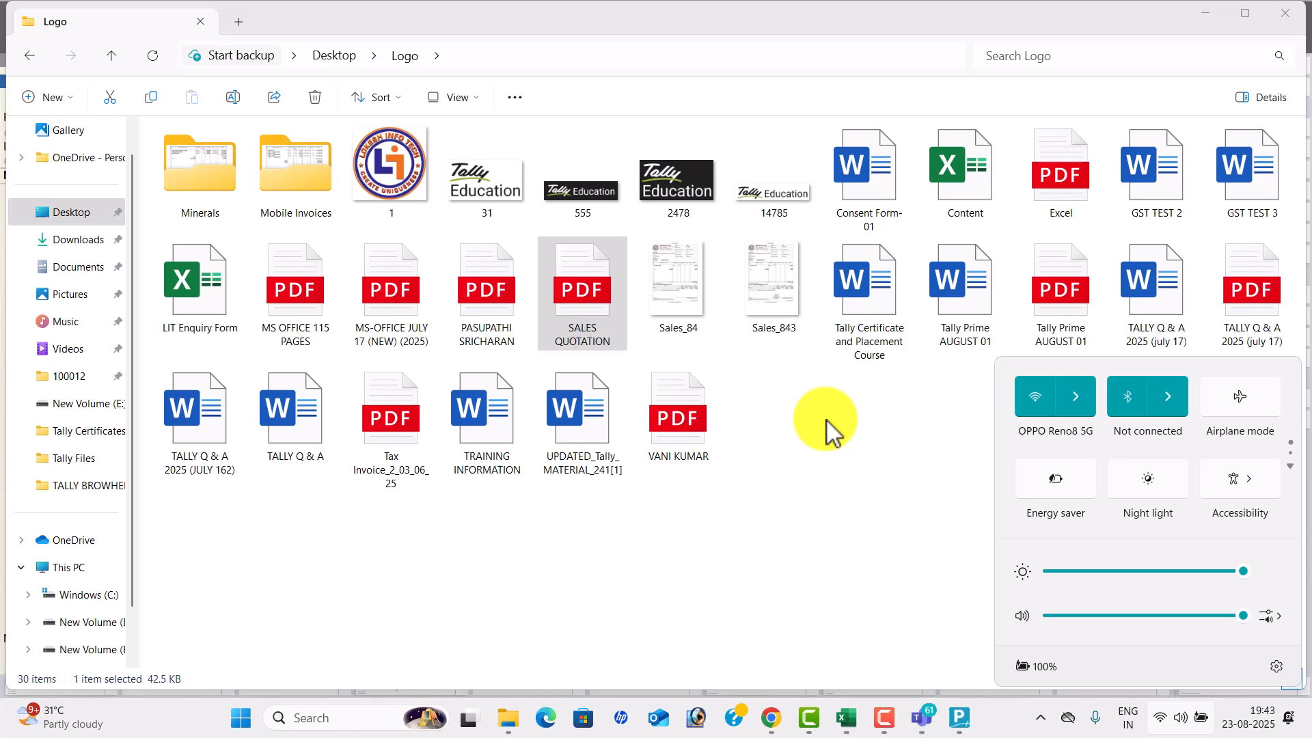
key(alt+Tab)
key(alt+Tab)
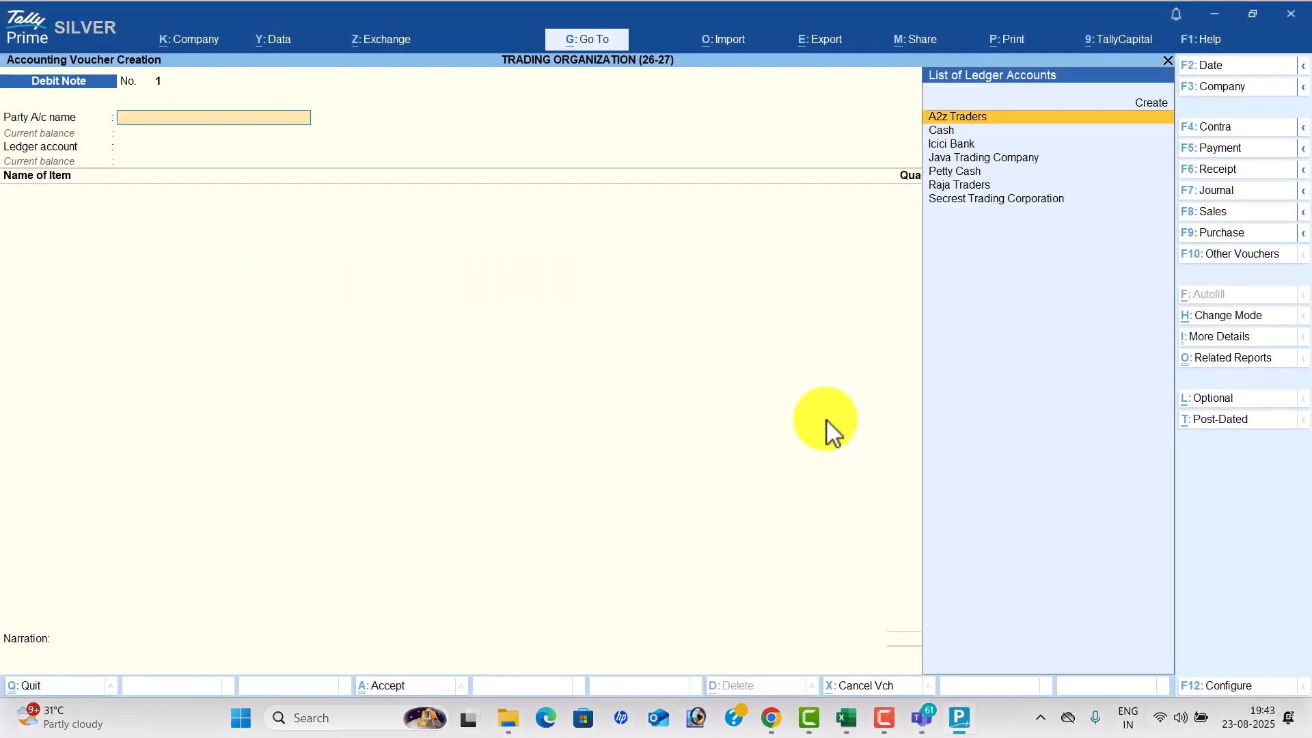
key(Escape)
key(Return)
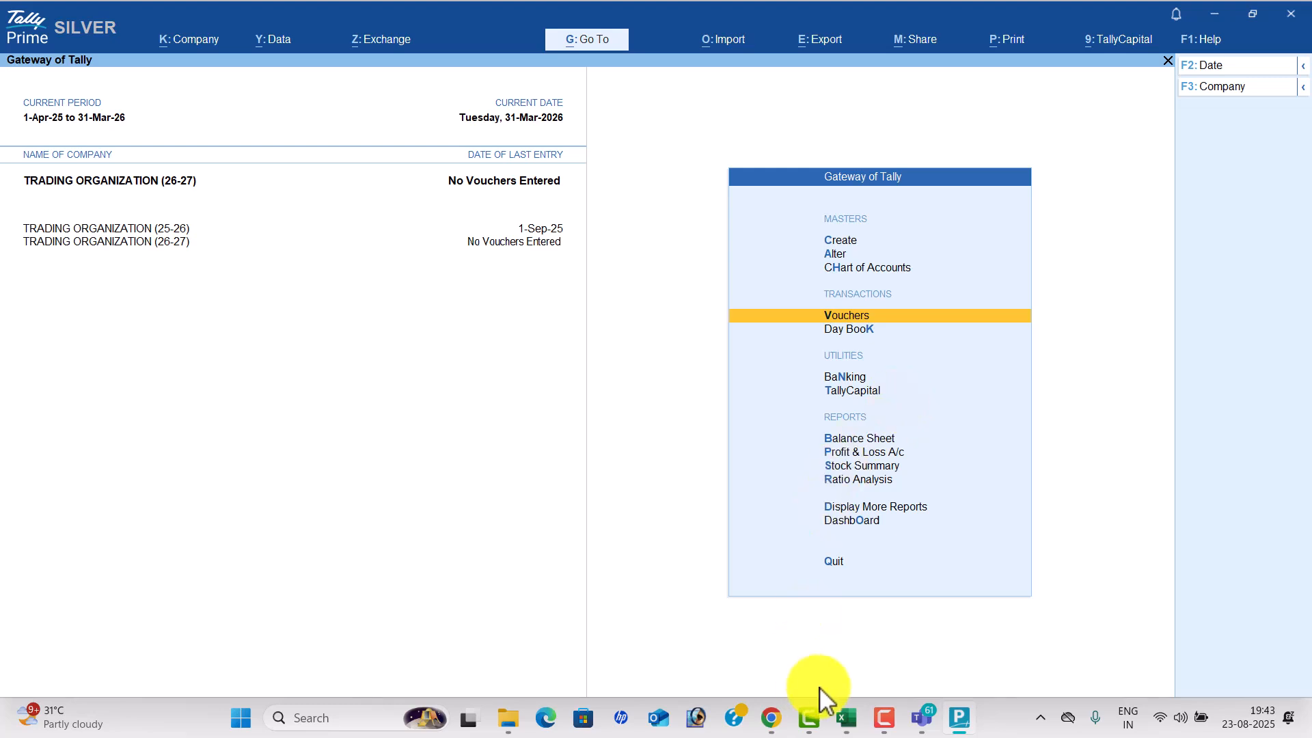
mouse_move(959, 717)
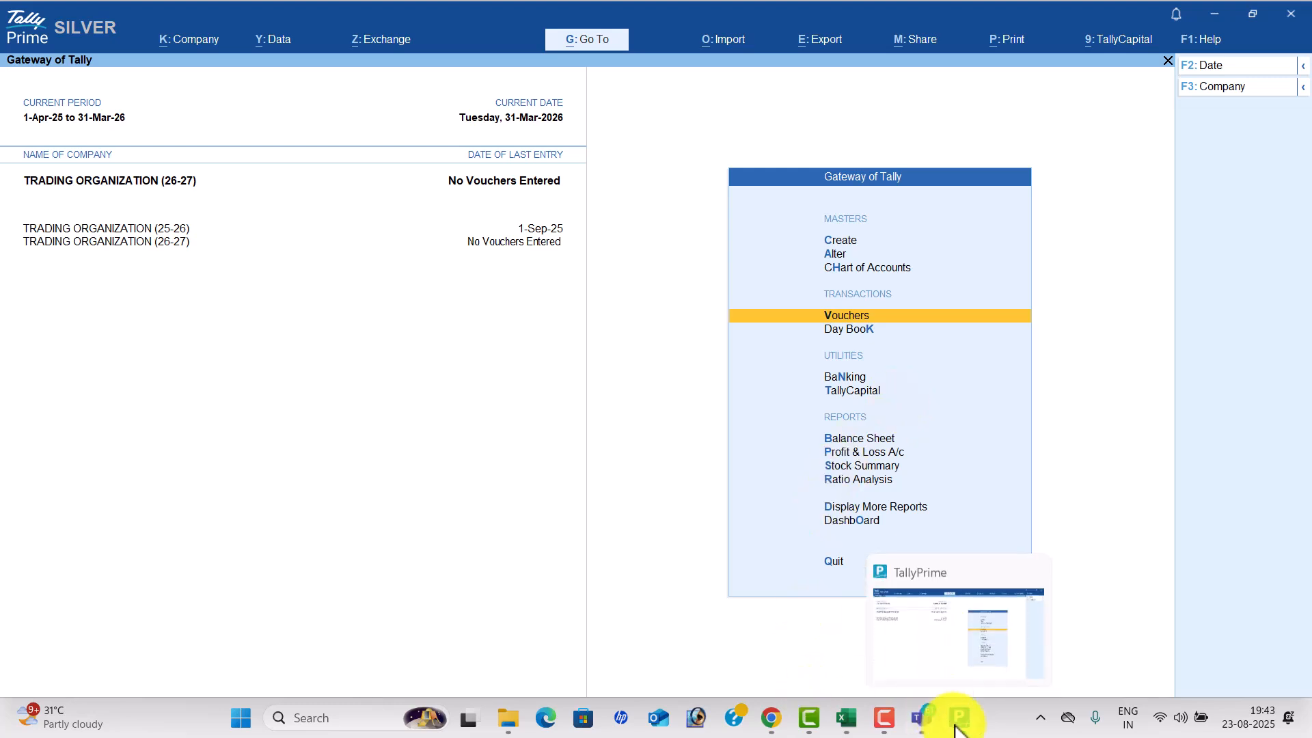
click(940, 648)
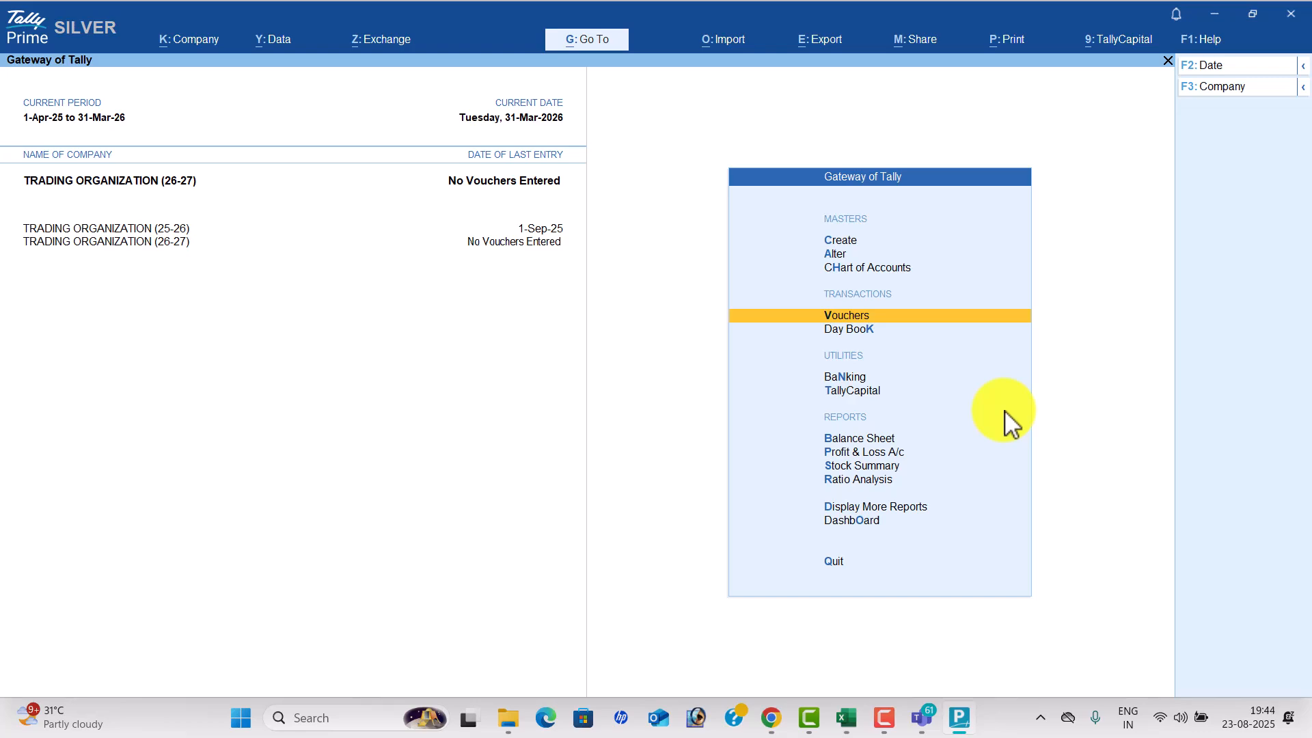
Switch to the TALLY BATCH 75 meeting in Microsoft Teams to check its participants, and open the screen recorder.
key(alt+Tab)
key(alt+Tab)
key(alt+Tab)
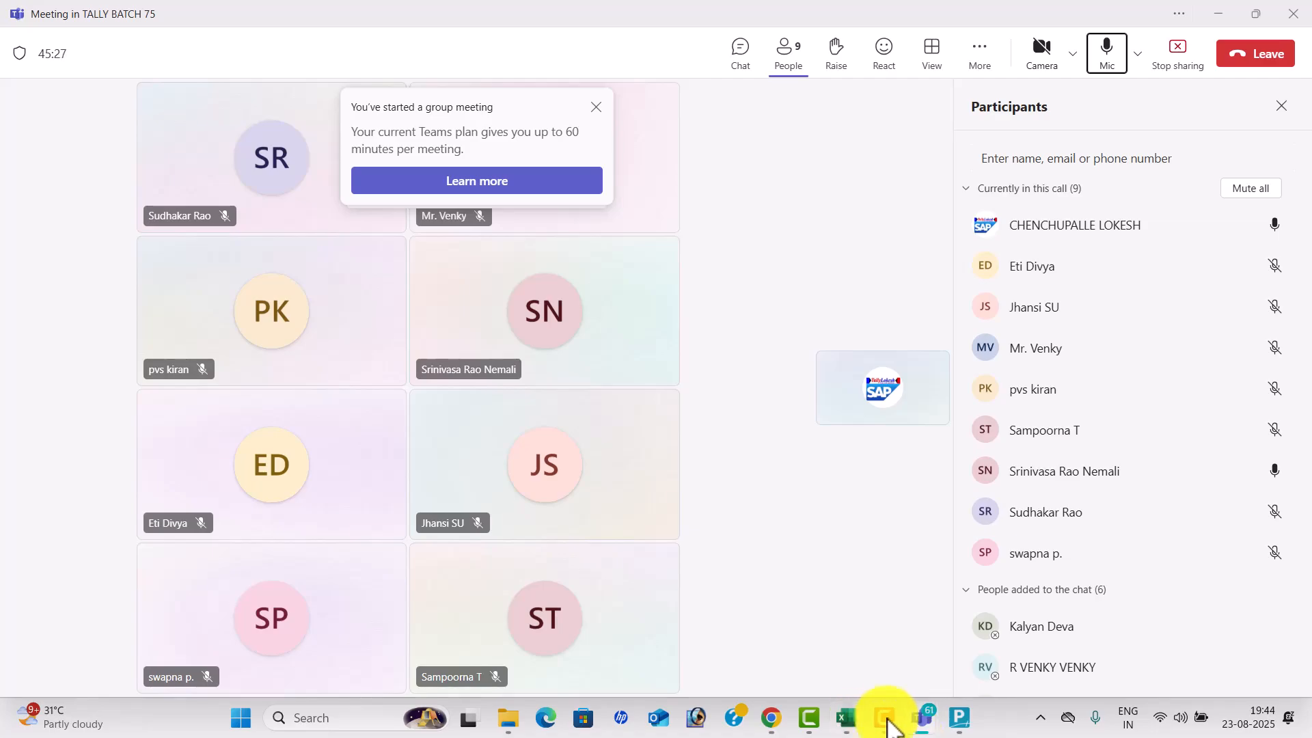
click(885, 717)
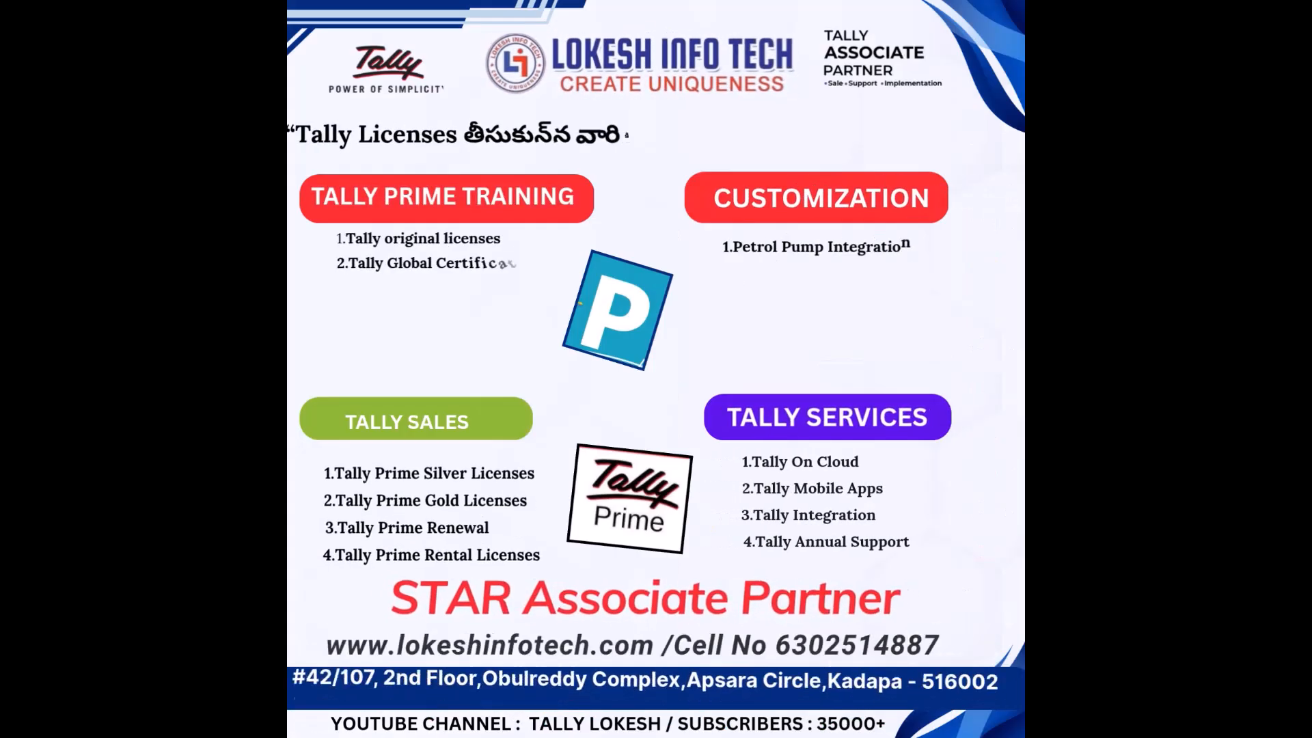